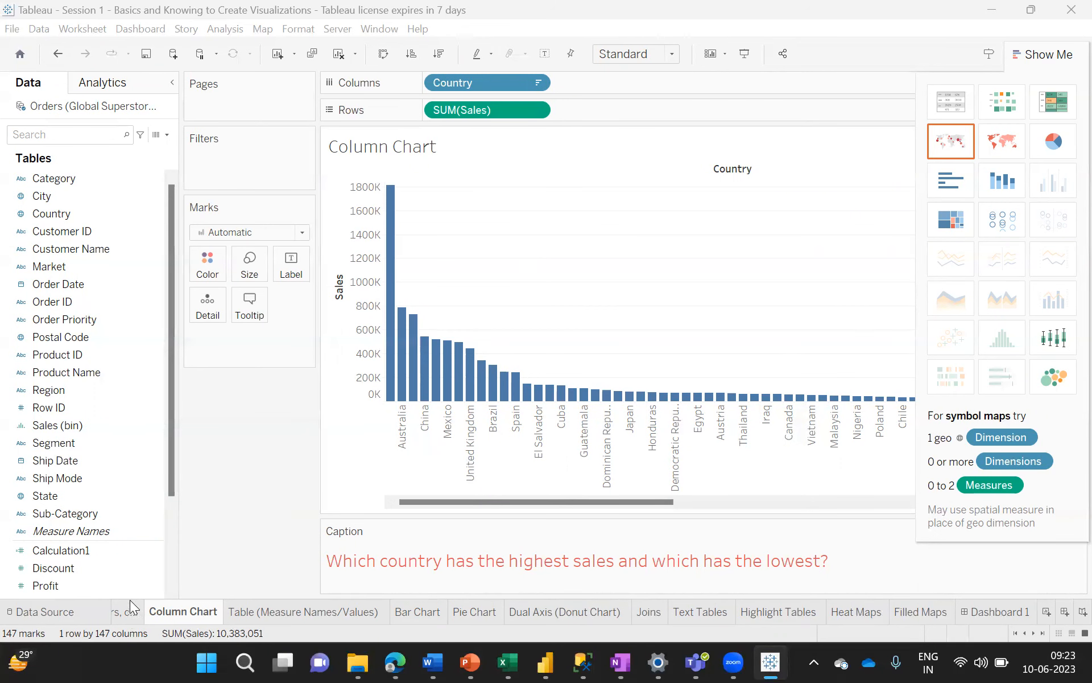
# - Review the Bubble Chart worksheet and return to the Column Chart worksheet
pyautogui.click(119, 610)
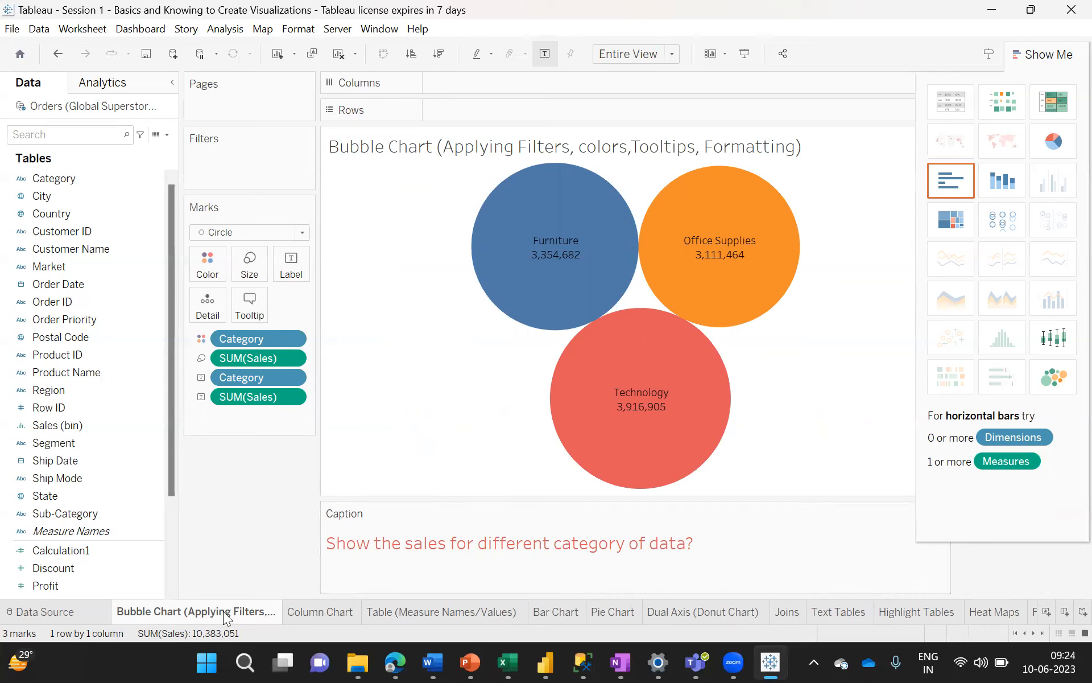
pyautogui.moveTo(225, 611)
pyautogui.moveTo(784, 613)
pyautogui.click(308, 610)
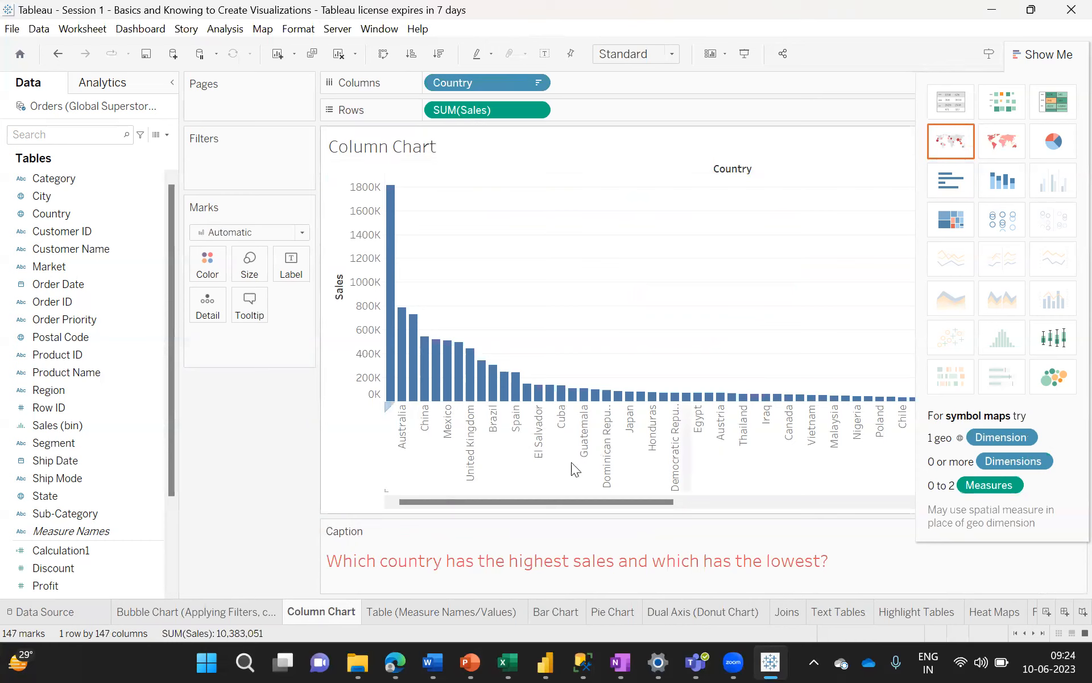
# - Format the Column Chart sheet title as centered, bold, 20-point text
pyautogui.doubleClick(446, 142)
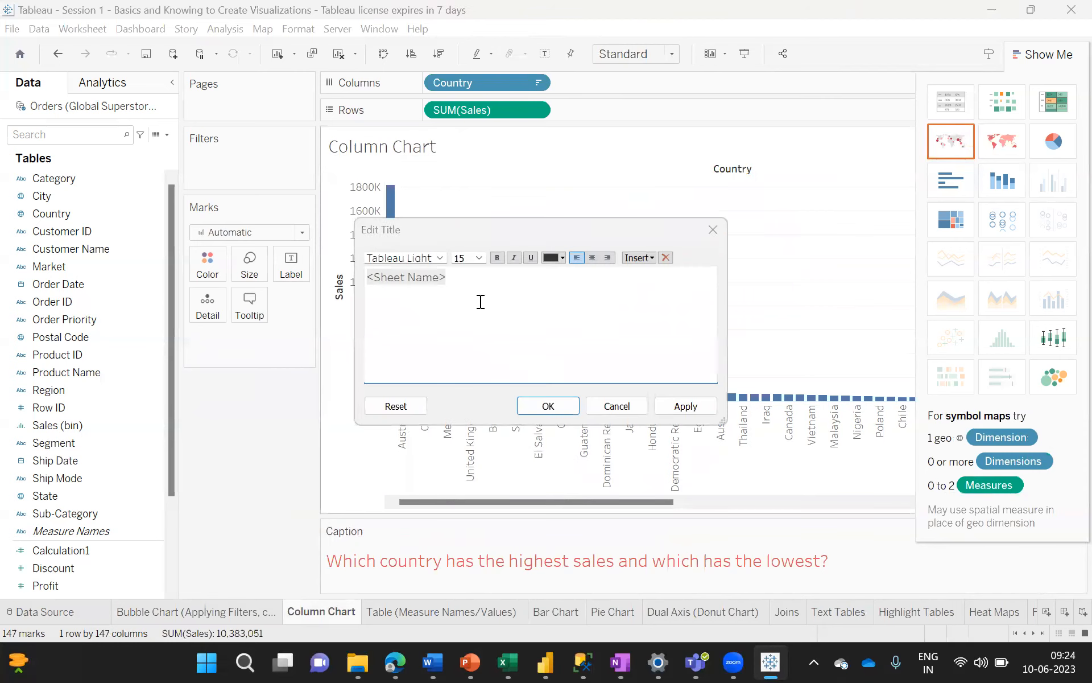
pyautogui.click(617, 406)
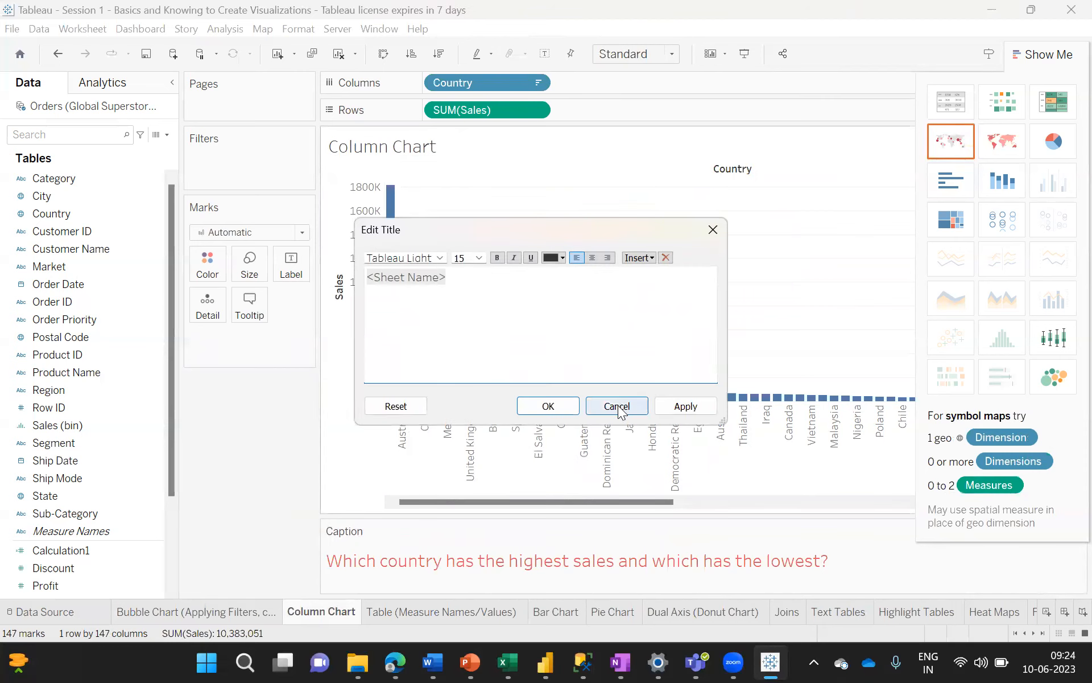
pyautogui.doubleClick(509, 148)
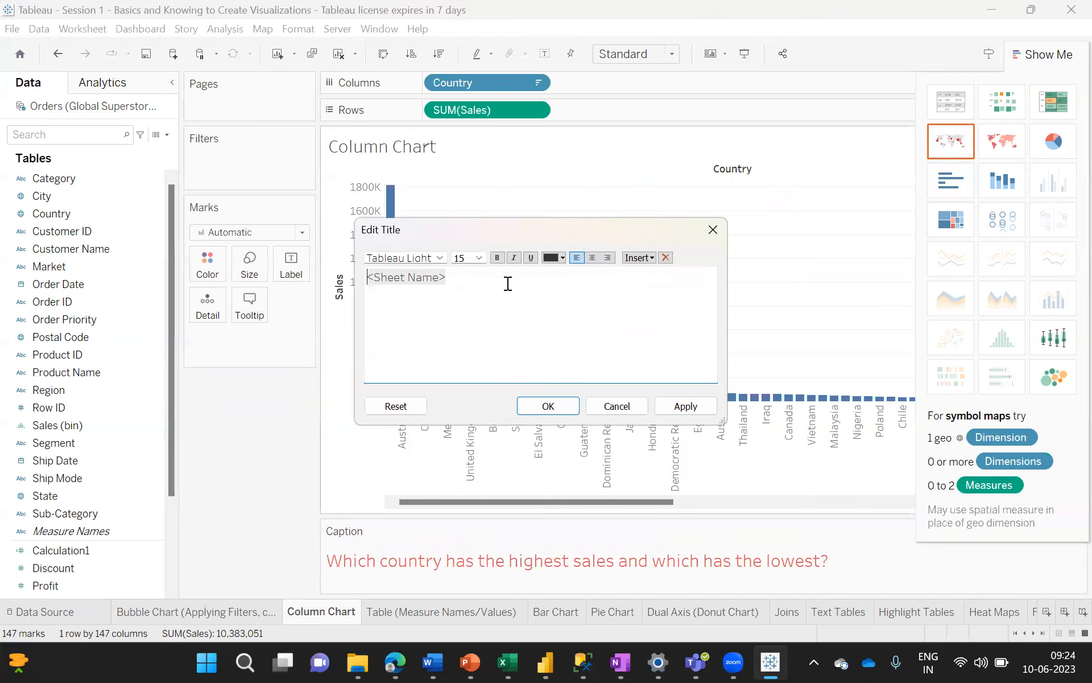
pyautogui.hotkey('ctrl', 'a')
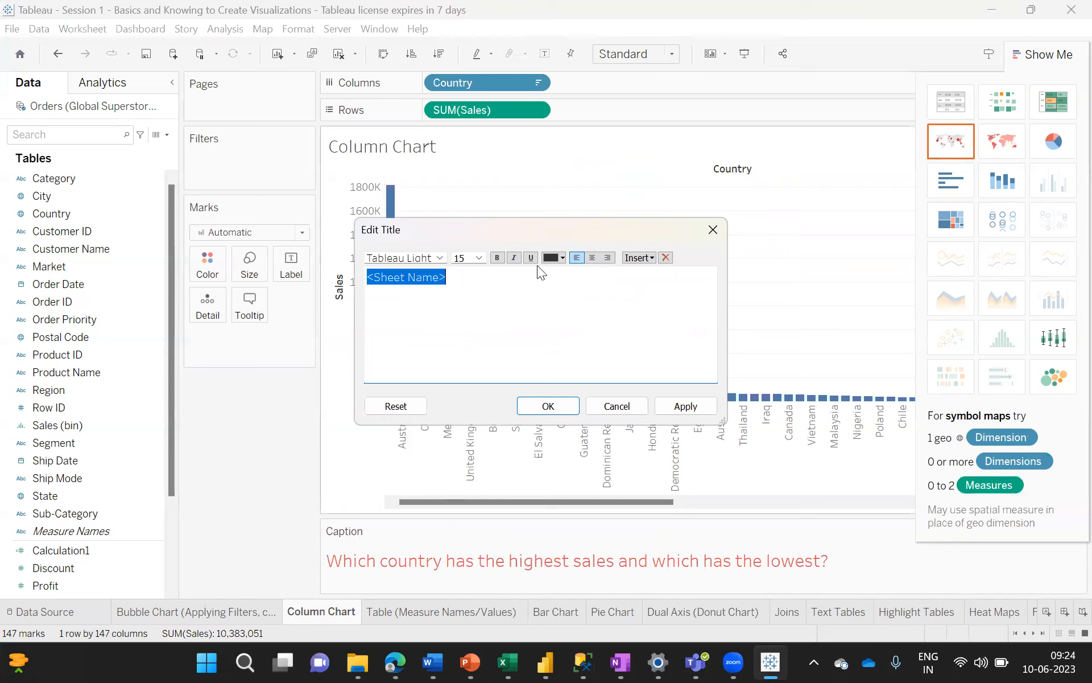
pyautogui.click(592, 258)
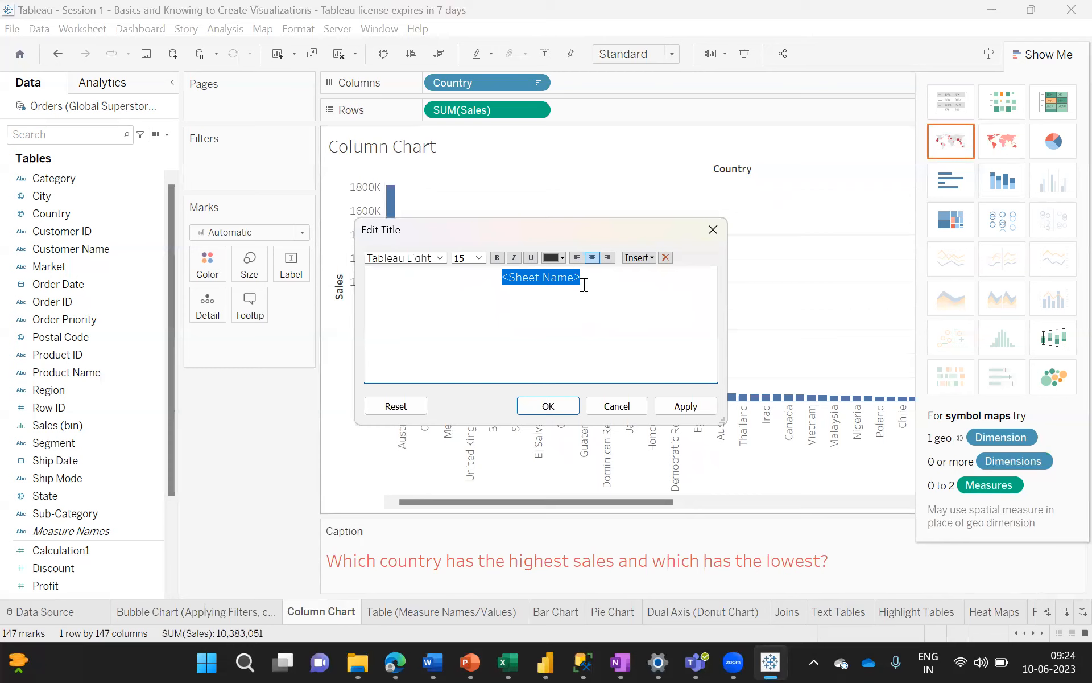
pyautogui.click(498, 257)
pyautogui.click(479, 259)
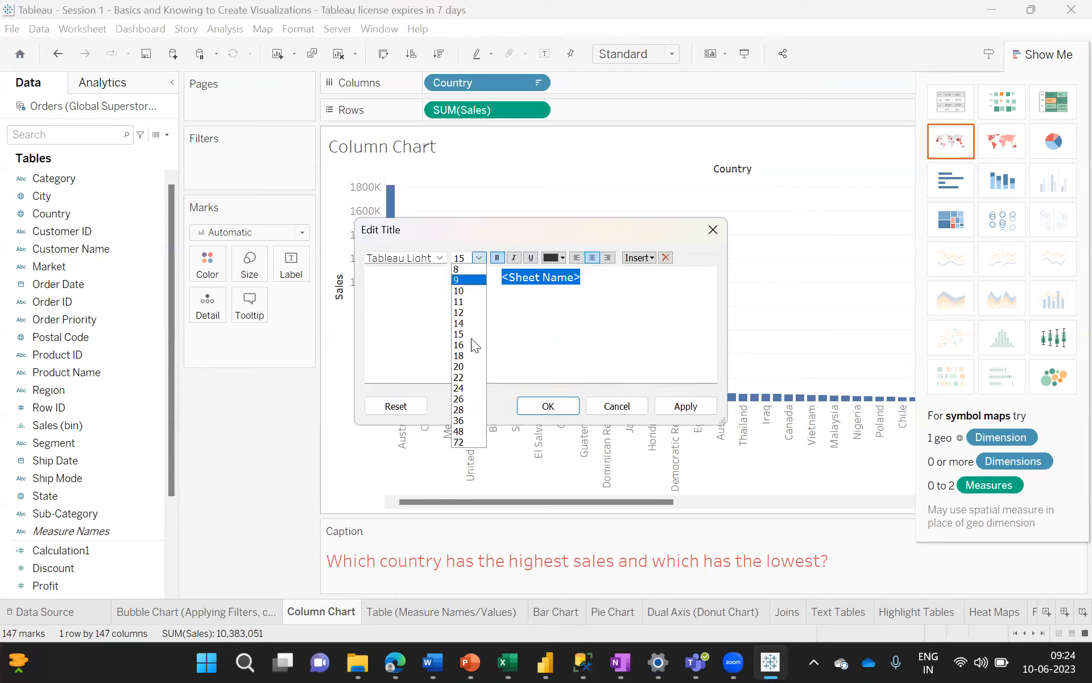
pyautogui.click(460, 366)
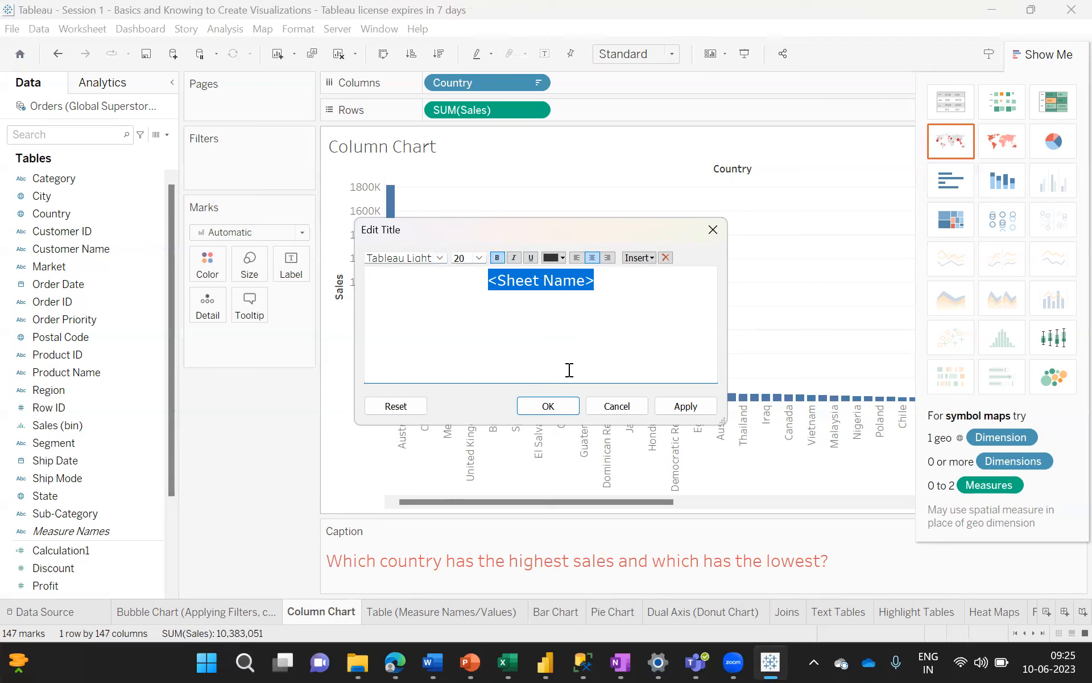
pyautogui.click(667, 405)
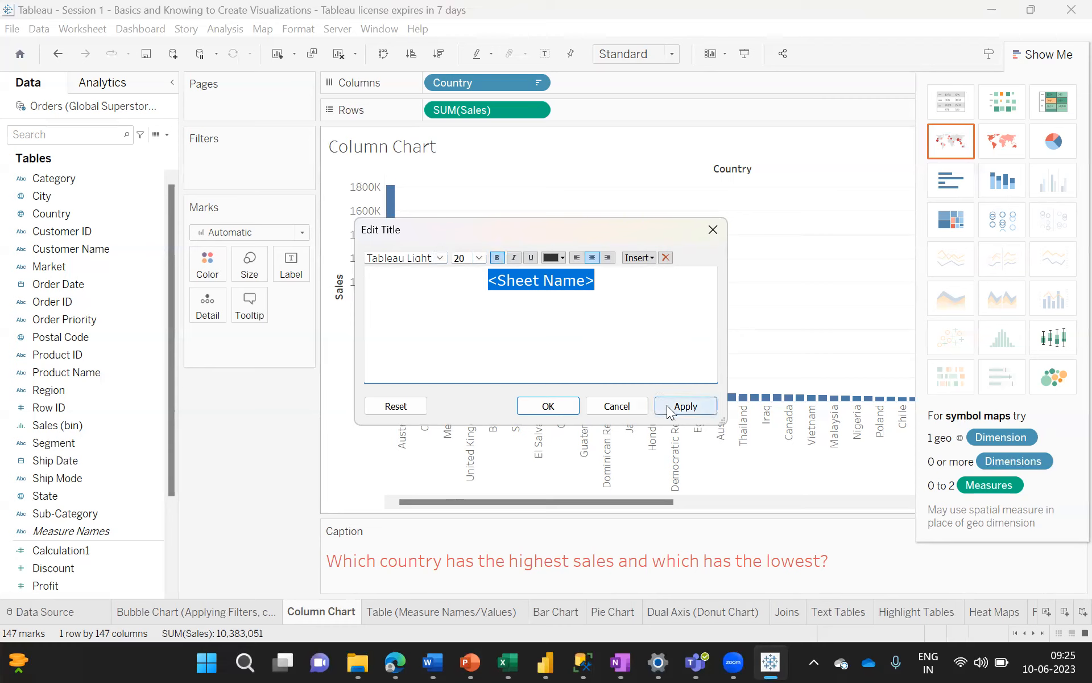
pyautogui.click(547, 407)
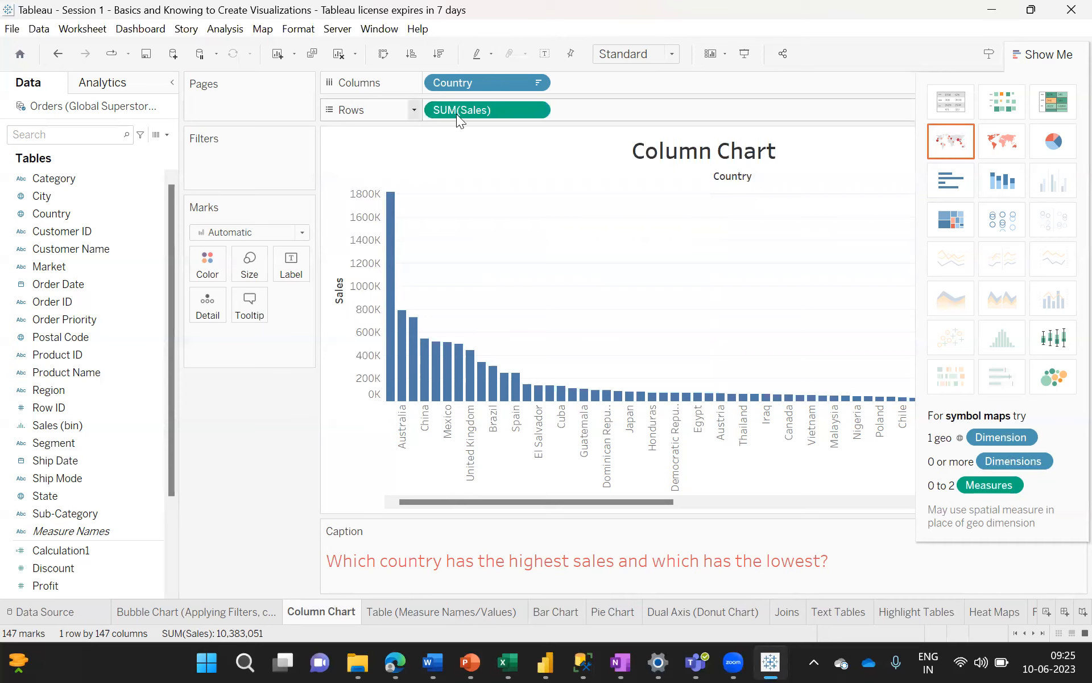
pyautogui.click(363, 155)
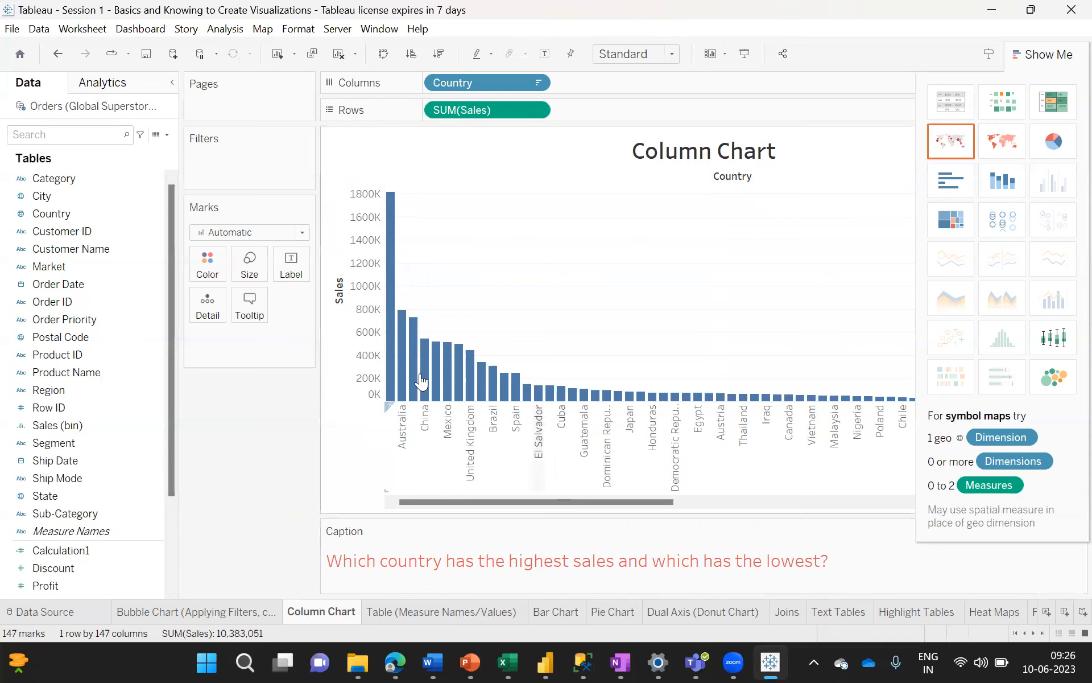
# - Show mark labels on the country sales bars and widen the columns so every bar carries a readable label
pyautogui.moveTo(390, 389)
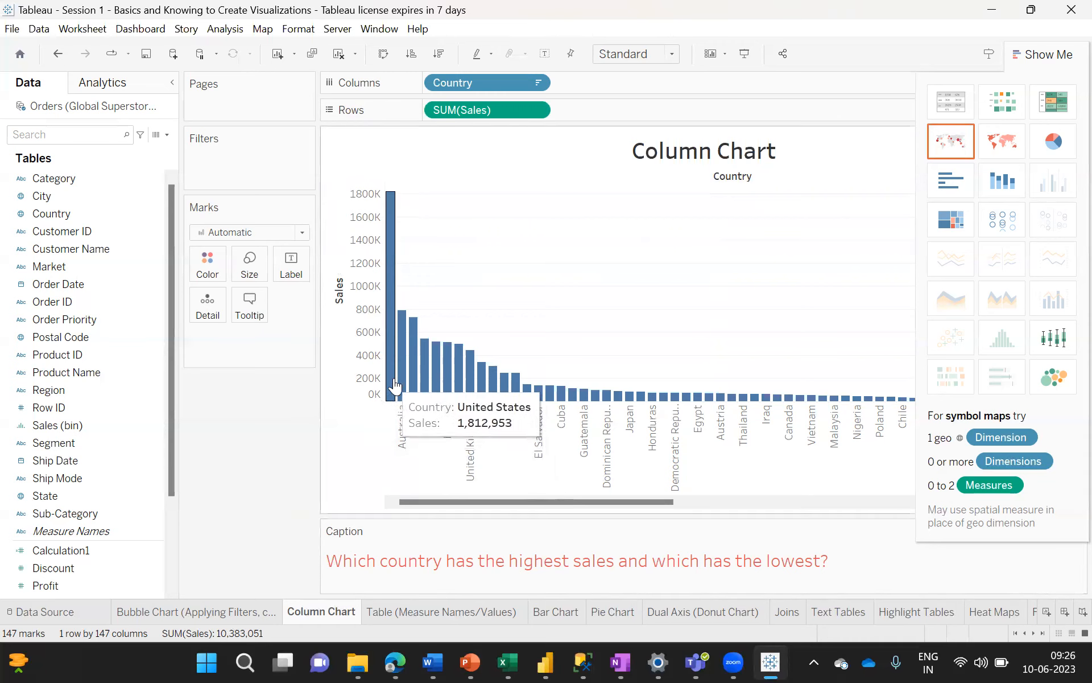
pyautogui.moveTo(564, 498); pyautogui.dragTo(987, 535)
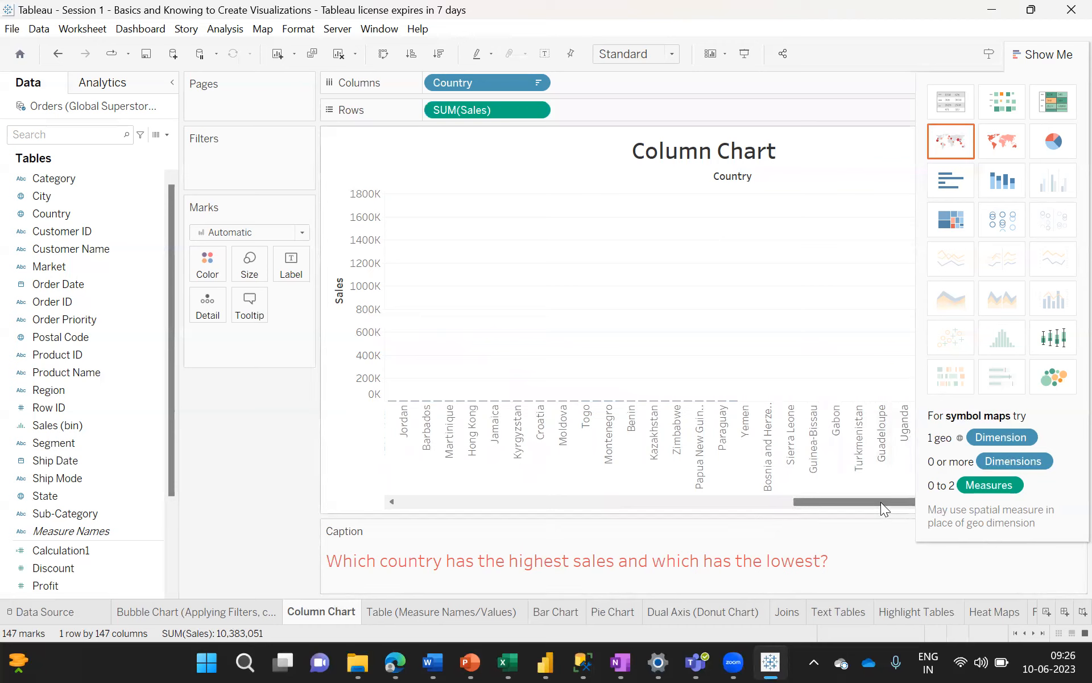
pyautogui.moveTo(880, 502); pyautogui.dragTo(426, 454)
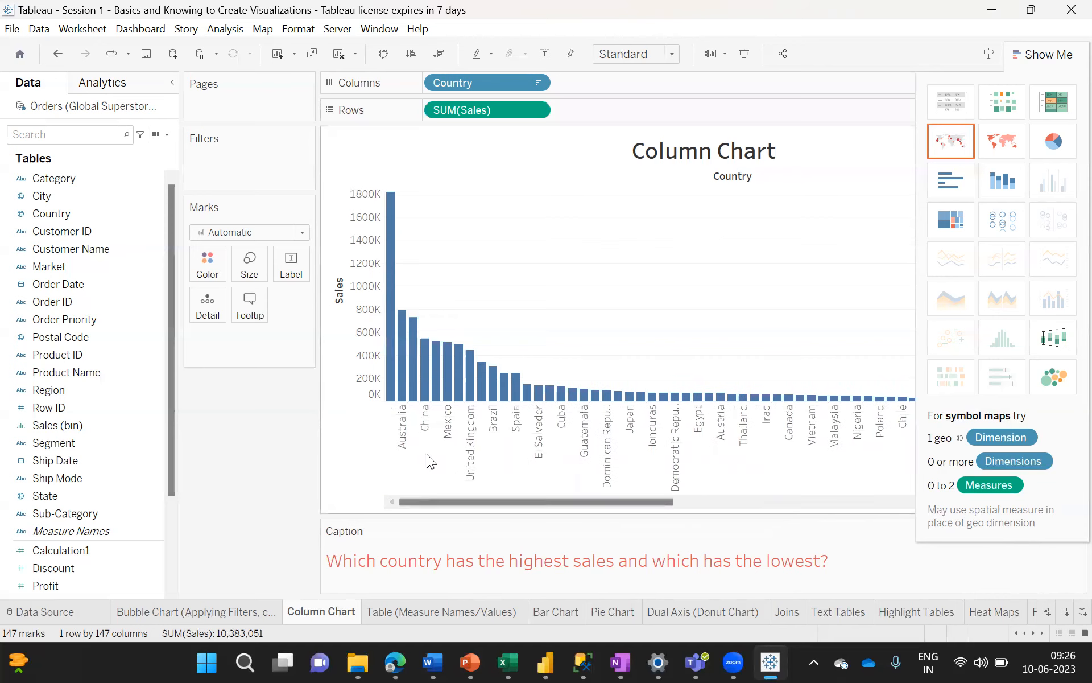
pyautogui.click(291, 265)
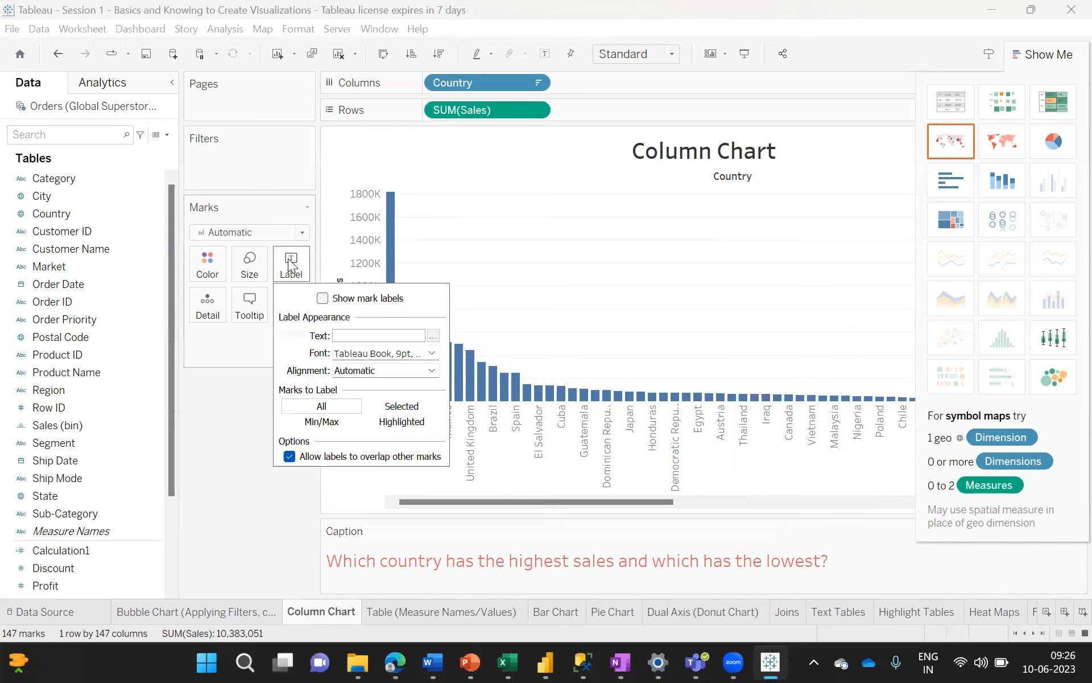
pyautogui.click(323, 299)
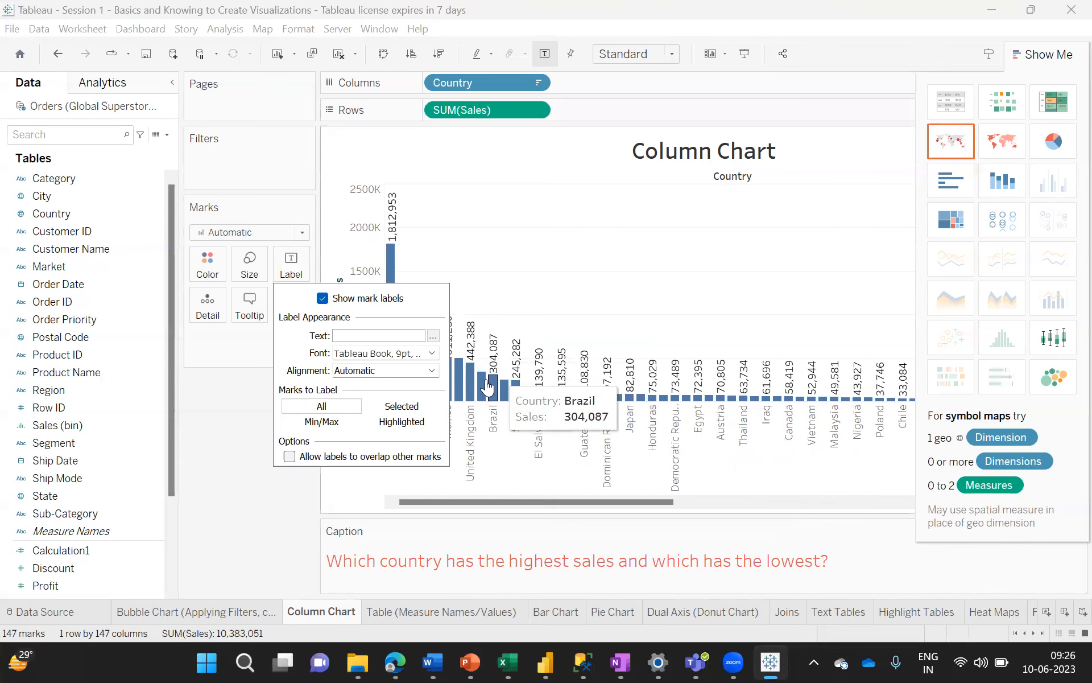
pyautogui.click(357, 498)
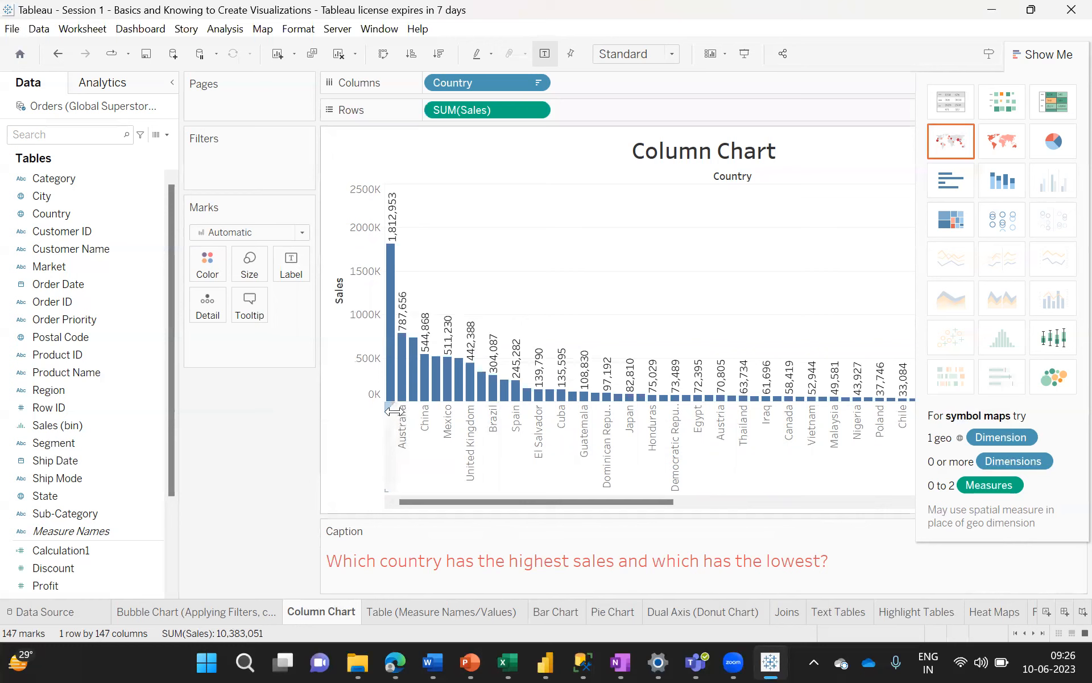
pyautogui.moveTo(393, 409); pyautogui.dragTo(410, 412)
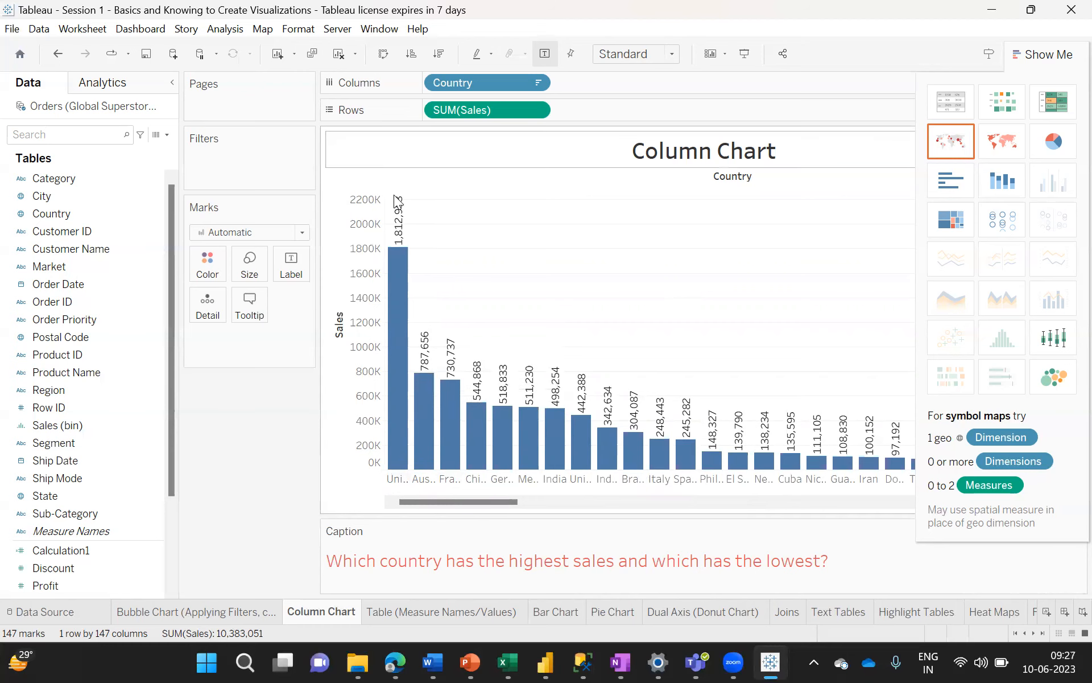
pyautogui.rightClick(399, 227)
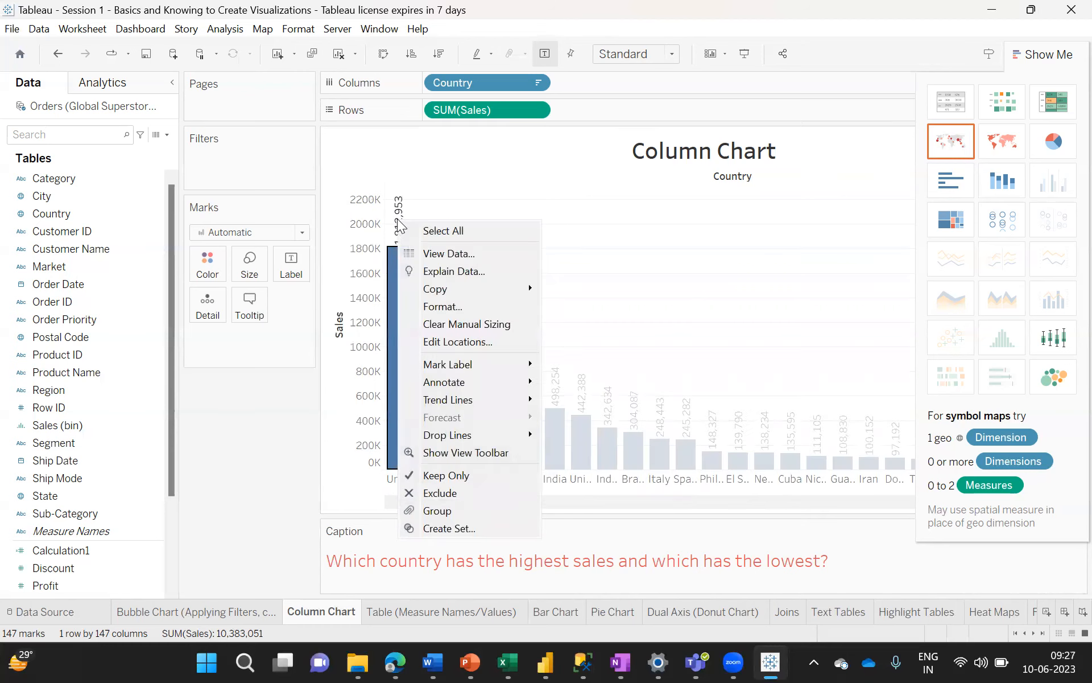
pyautogui.click(441, 306)
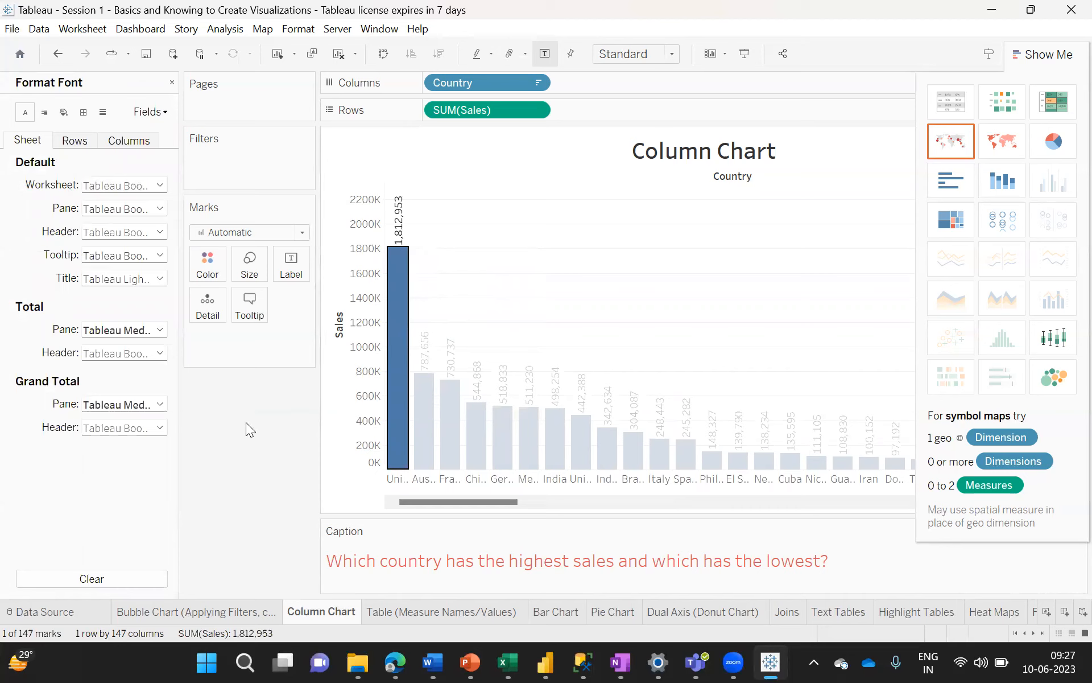
pyautogui.press('Escape')
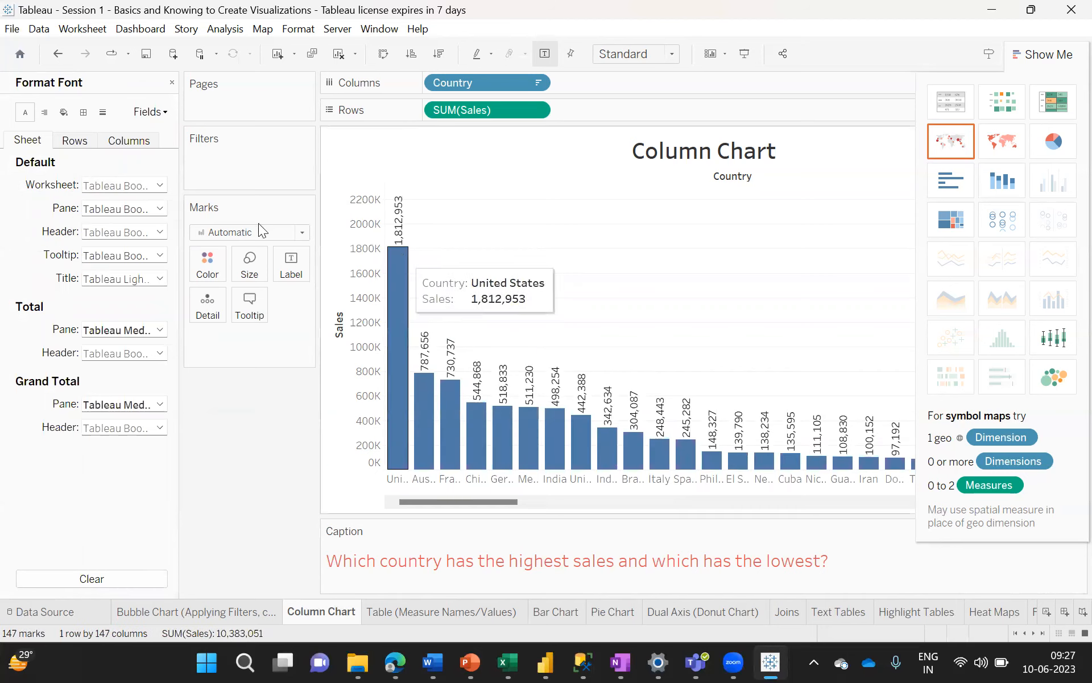
# - Set the mark labels' font color to black with 70% opacity
pyautogui.click(289, 265)
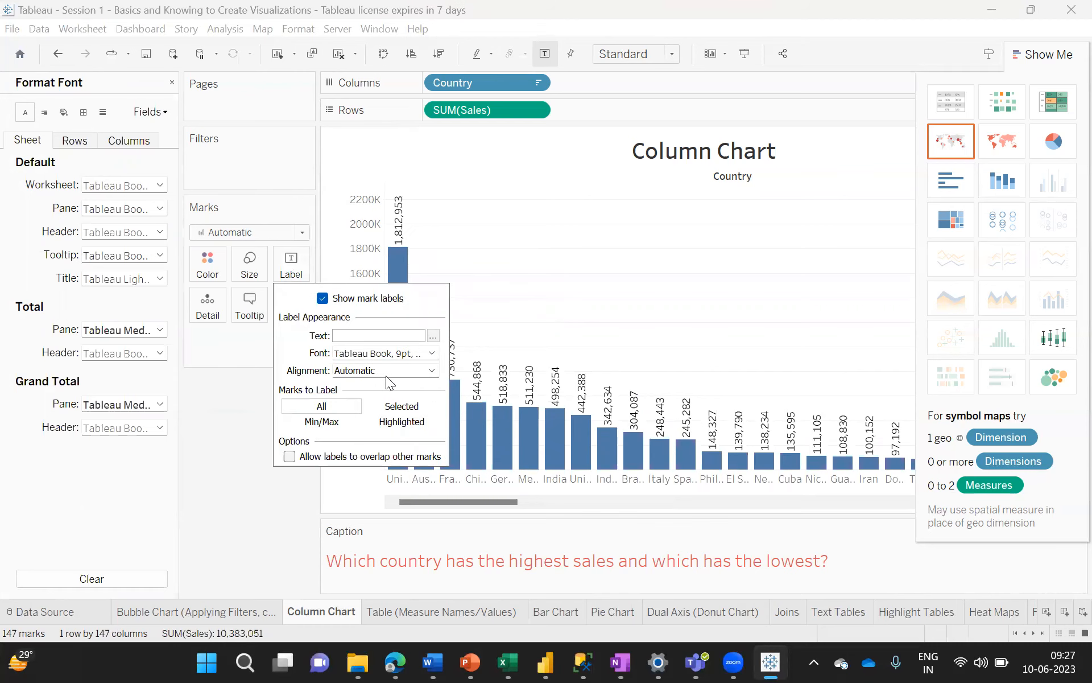
pyautogui.click(432, 353)
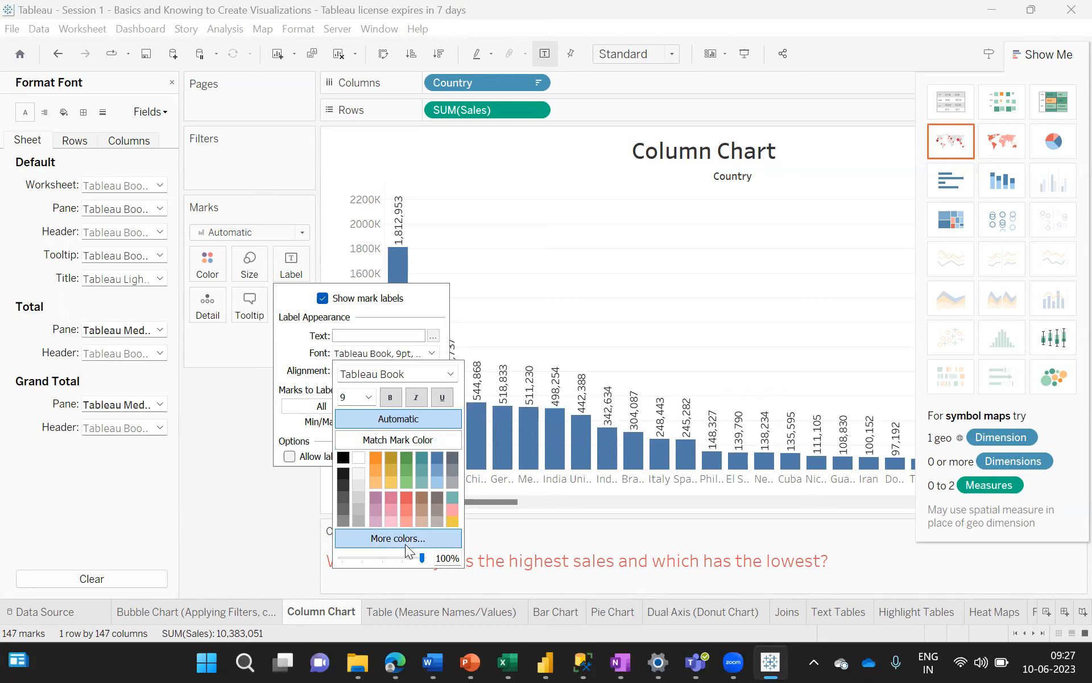
pyautogui.moveTo(422, 561); pyautogui.dragTo(395, 557)
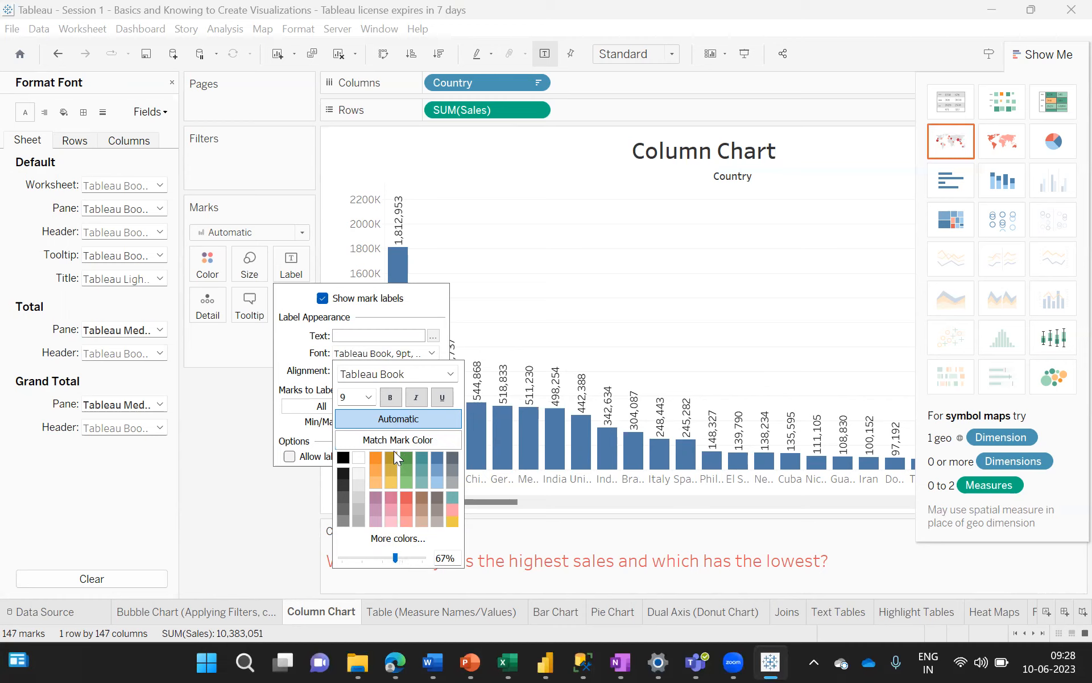
pyautogui.click(450, 469)
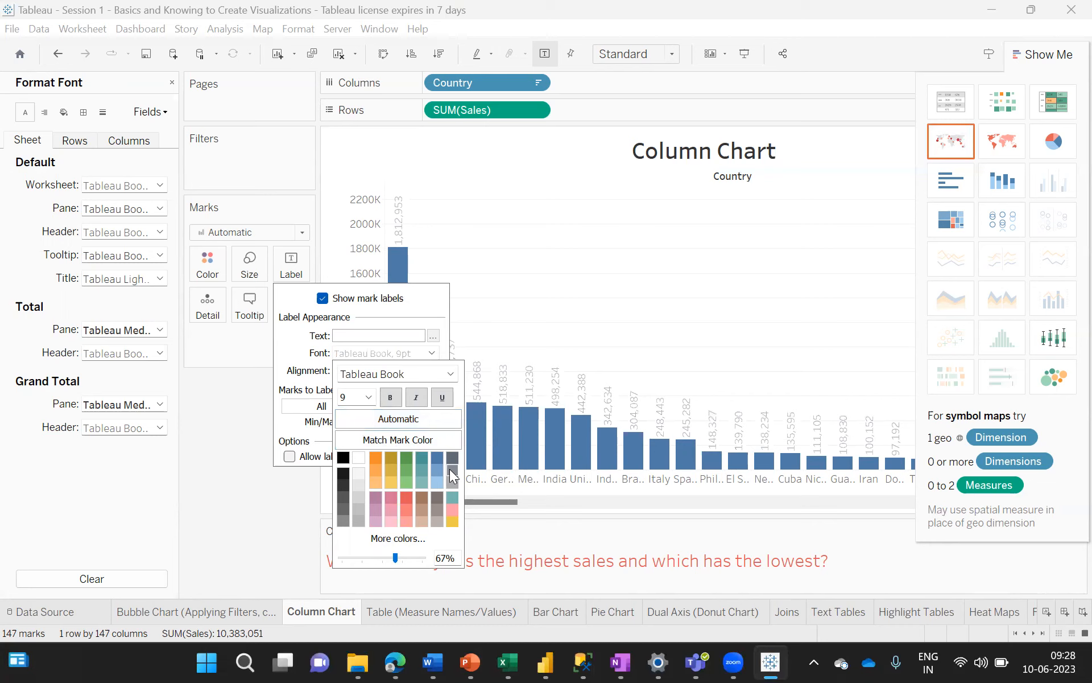
pyautogui.click(343, 495)
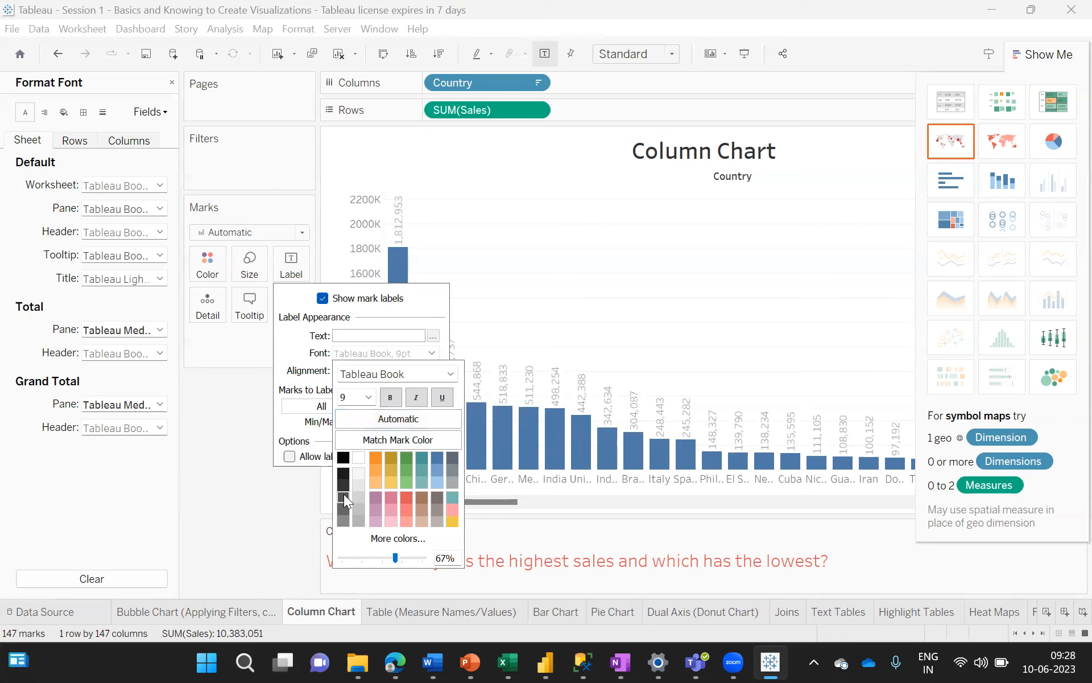
pyautogui.click(342, 458)
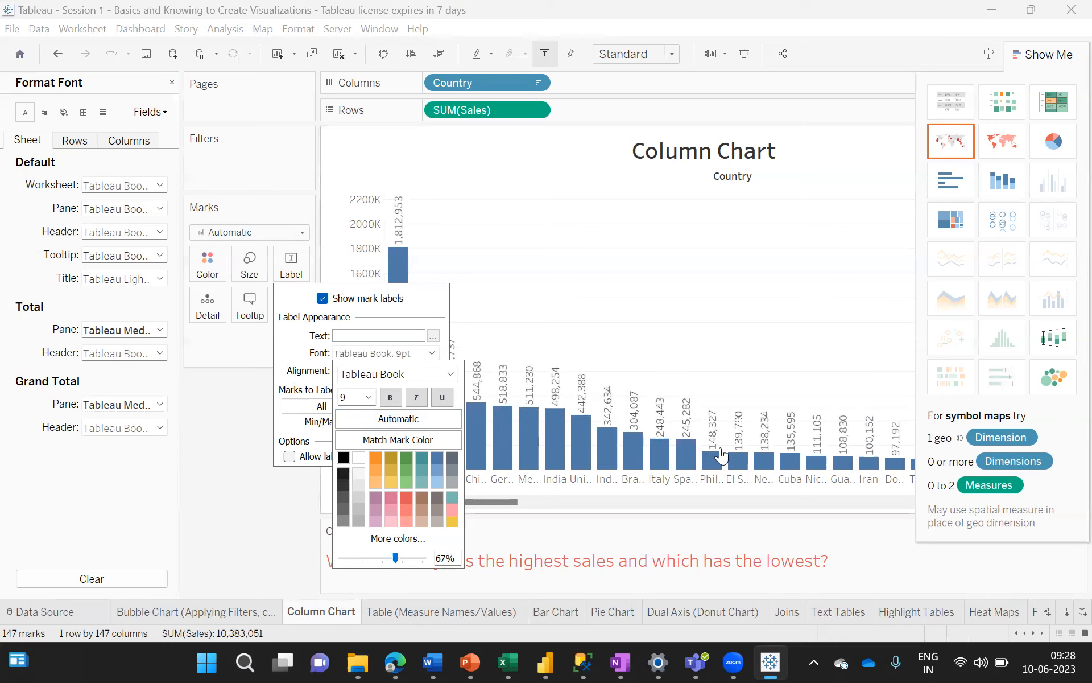
pyautogui.moveTo(395, 558); pyautogui.dragTo(490, 574)
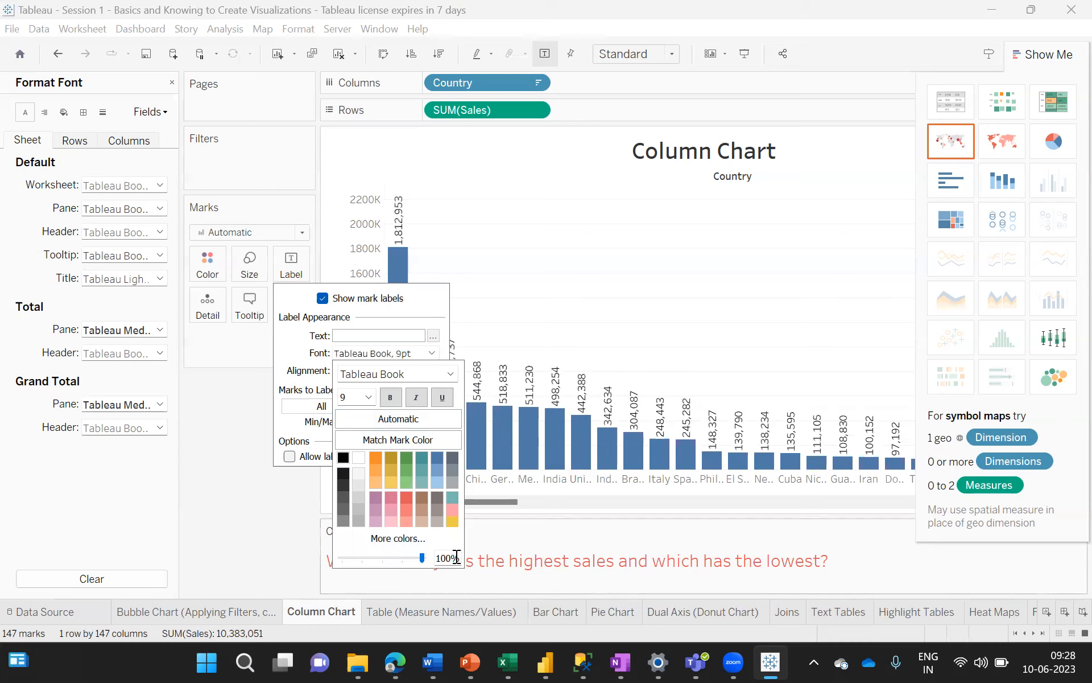
pyautogui.moveTo(405, 556); pyautogui.dragTo(398, 556)
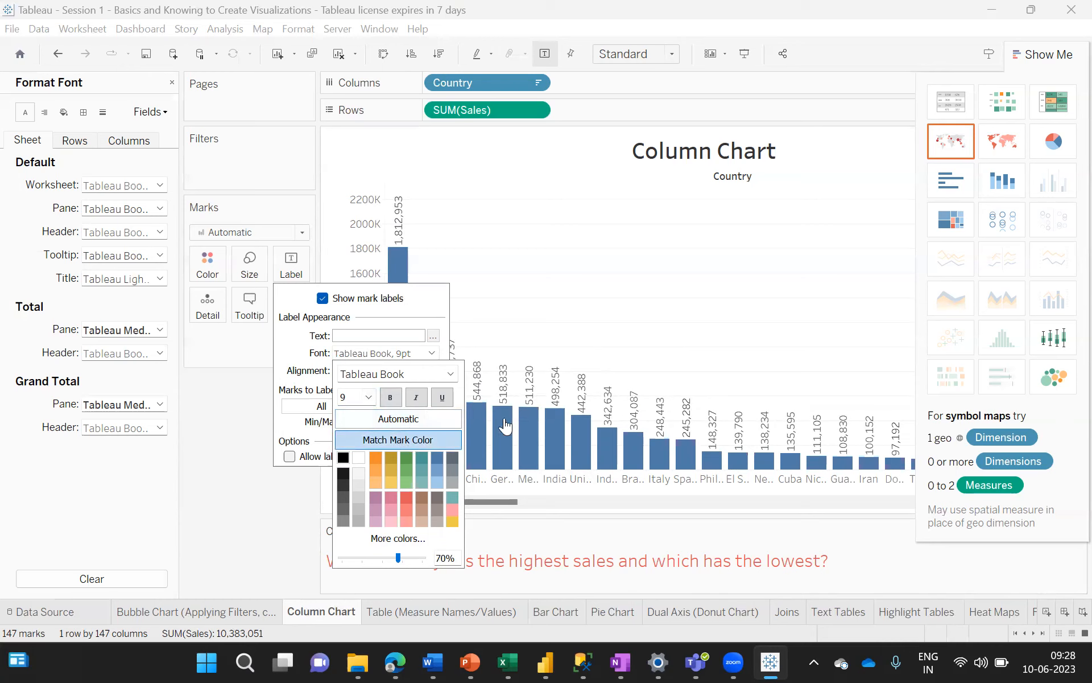
pyautogui.moveTo(503, 445)
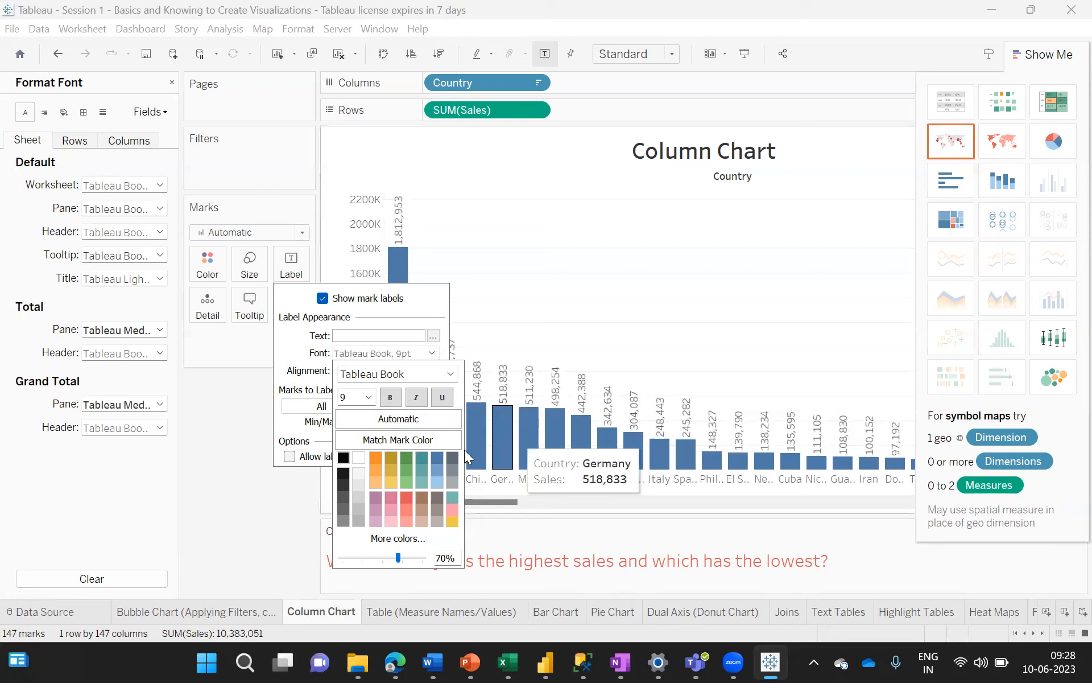
# - Try matching the label font to the mark color, and return it to black
pyautogui.click(388, 441)
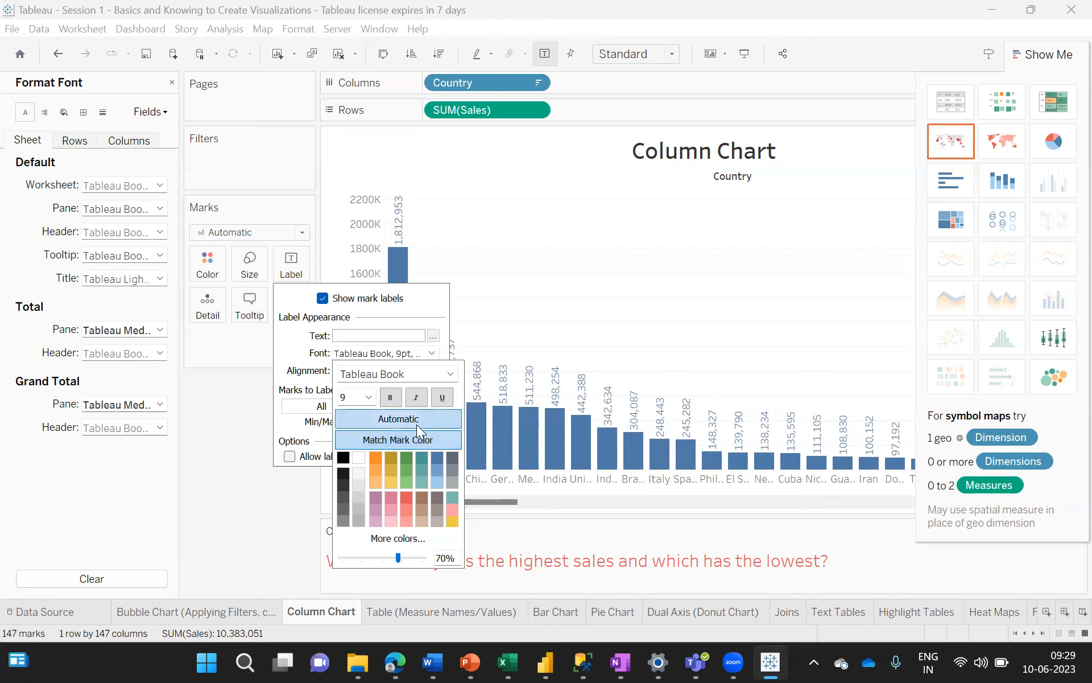
pyautogui.click(343, 482)
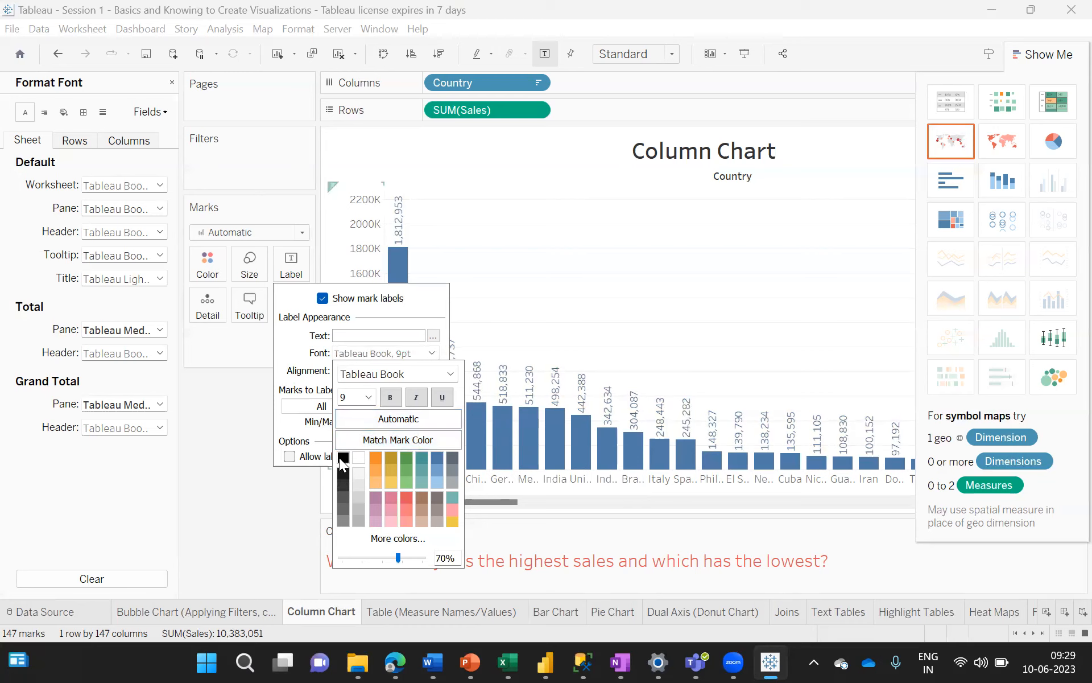
pyautogui.moveTo(529, 416)
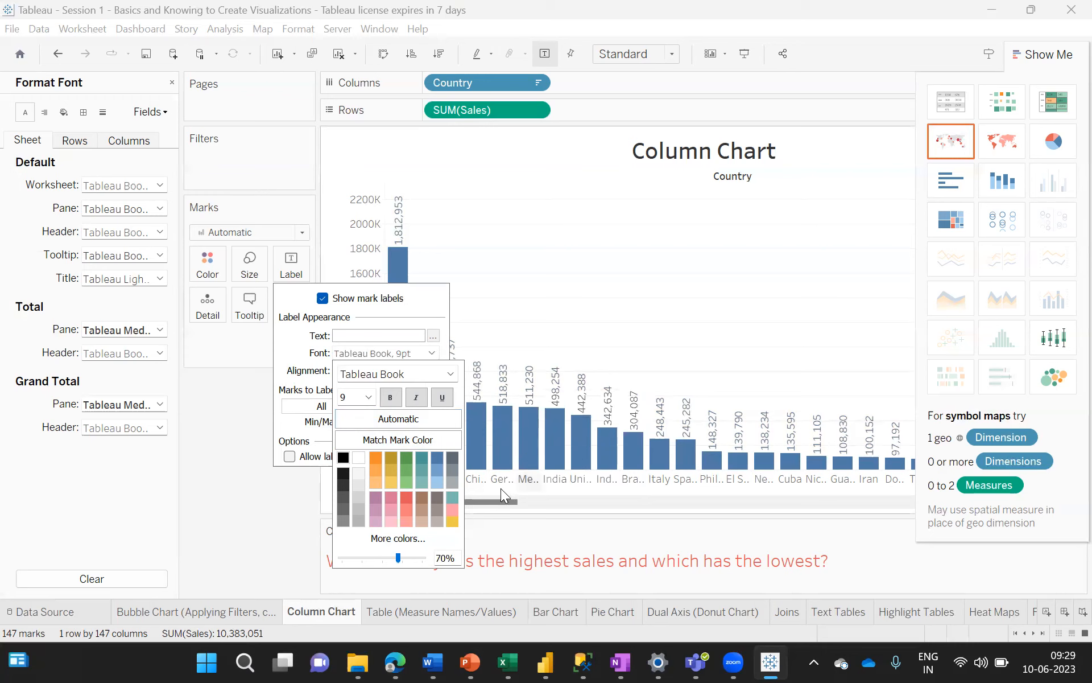
pyautogui.click(597, 291)
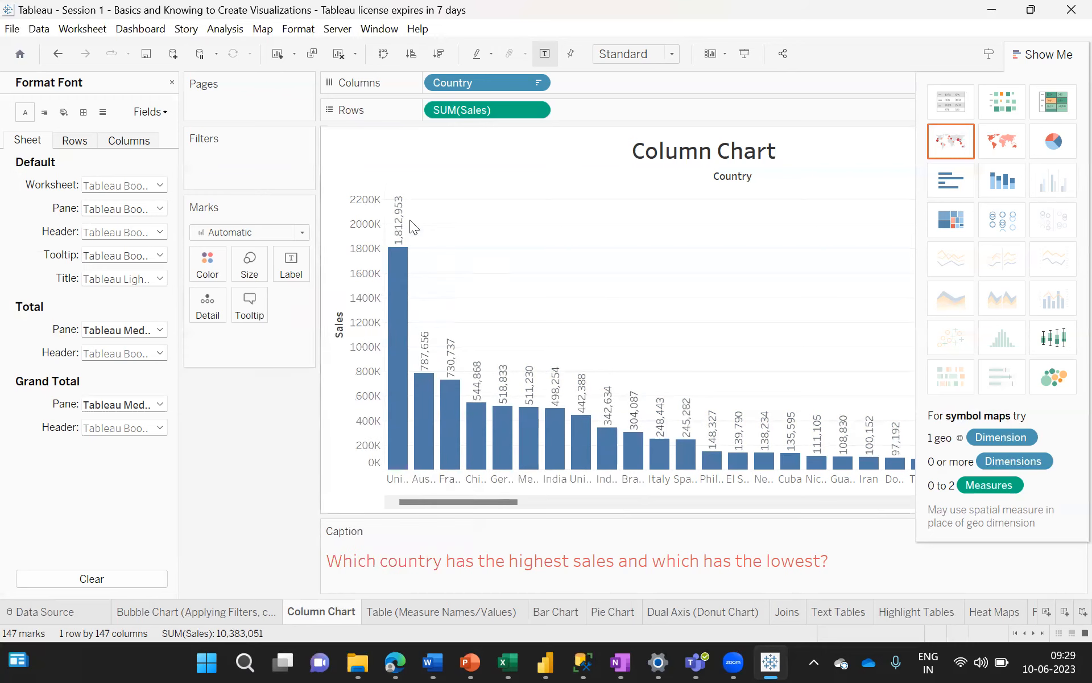
# - Try left, center, bottom and middle alignments for the mark labels, and align them top right
pyautogui.moveTo(402, 225)
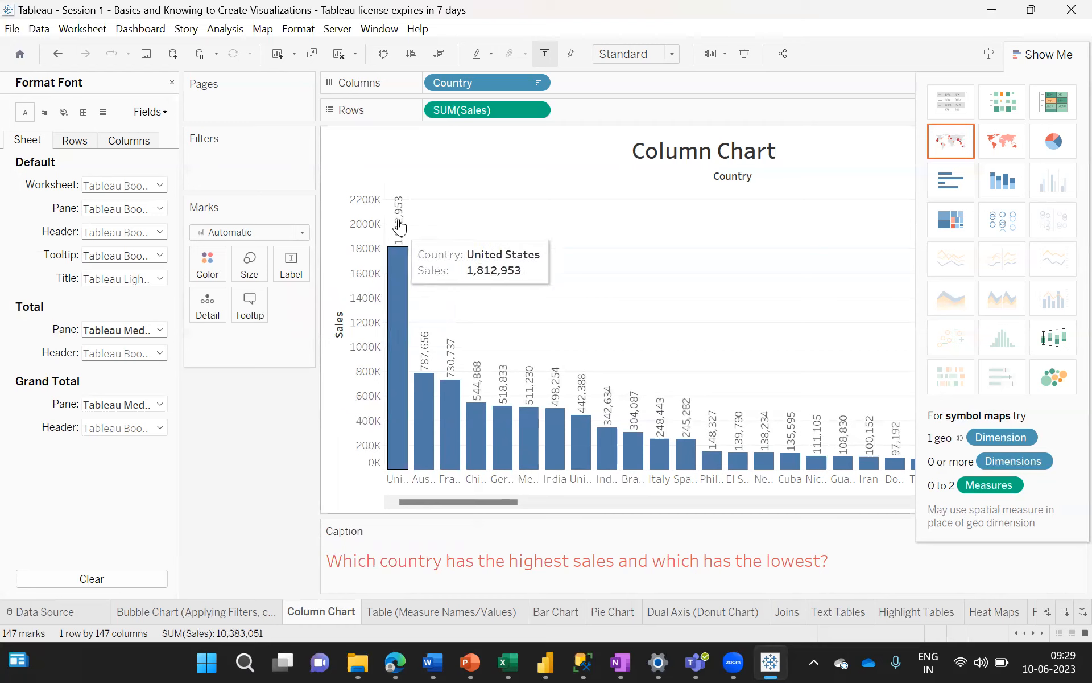
pyautogui.click(293, 268)
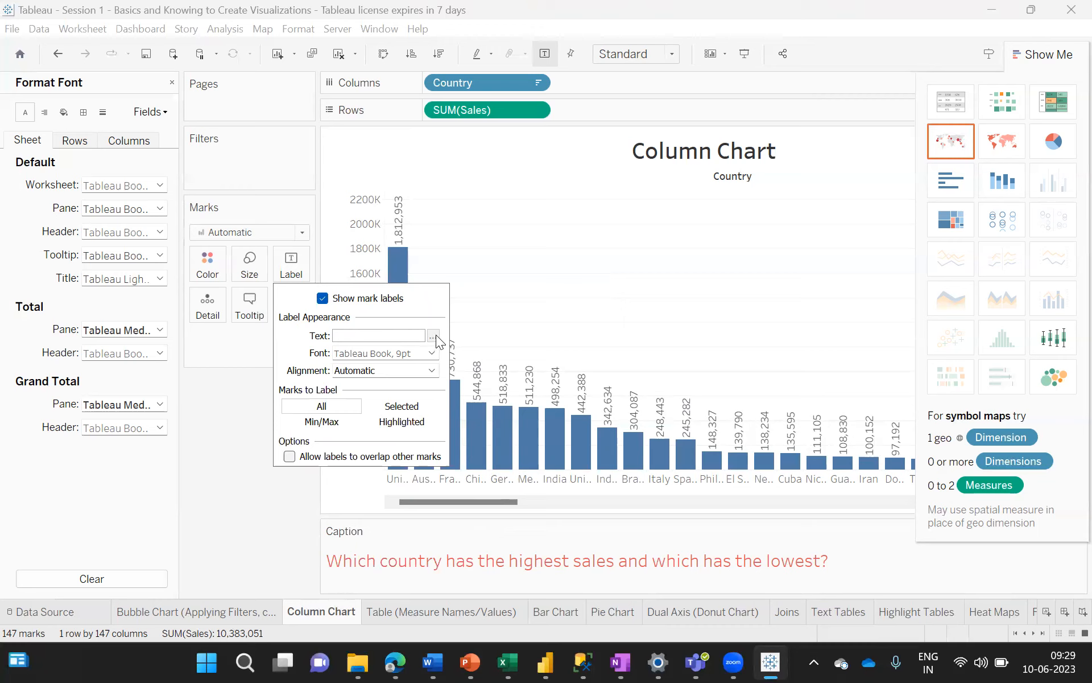
pyautogui.click(432, 371)
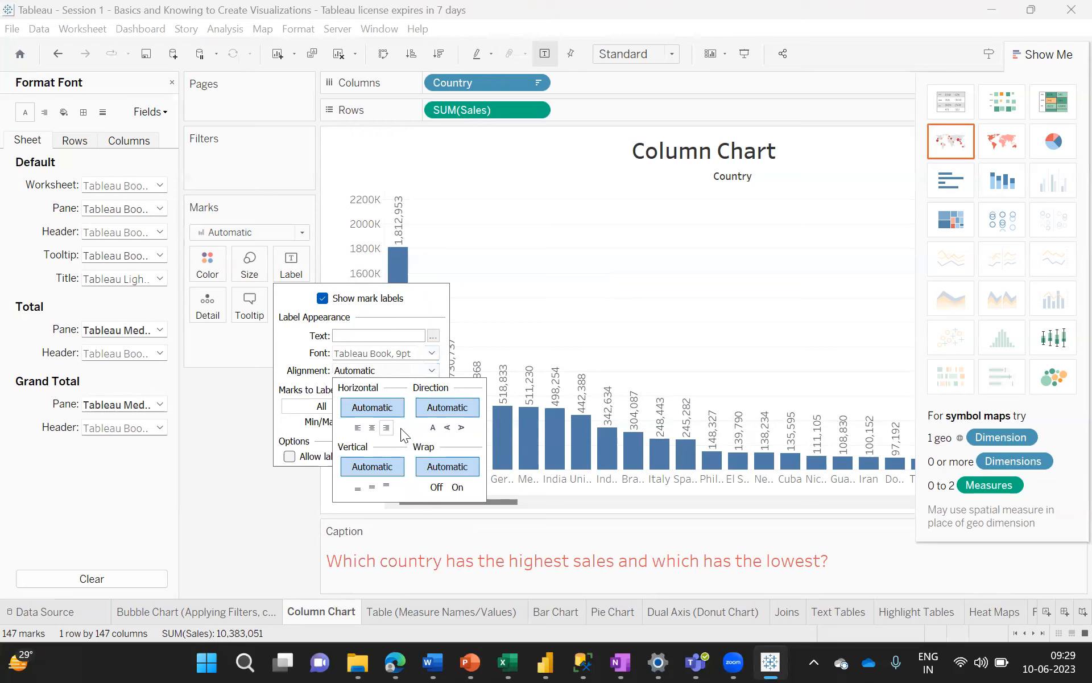
pyautogui.click(357, 427)
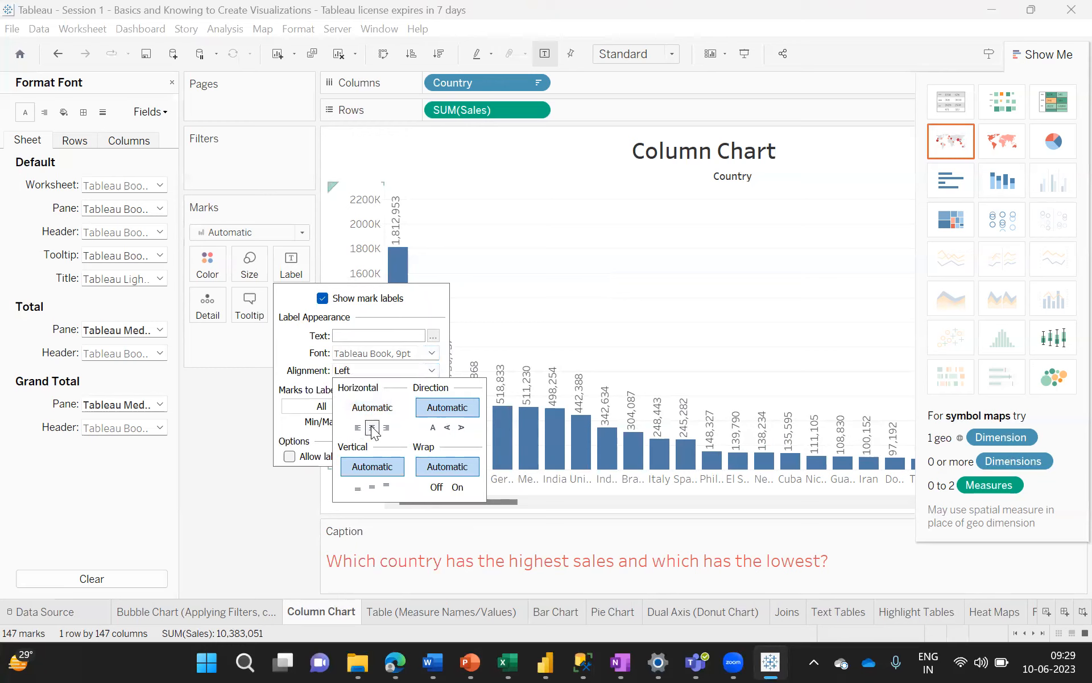
pyautogui.click(373, 429)
pyautogui.click(387, 428)
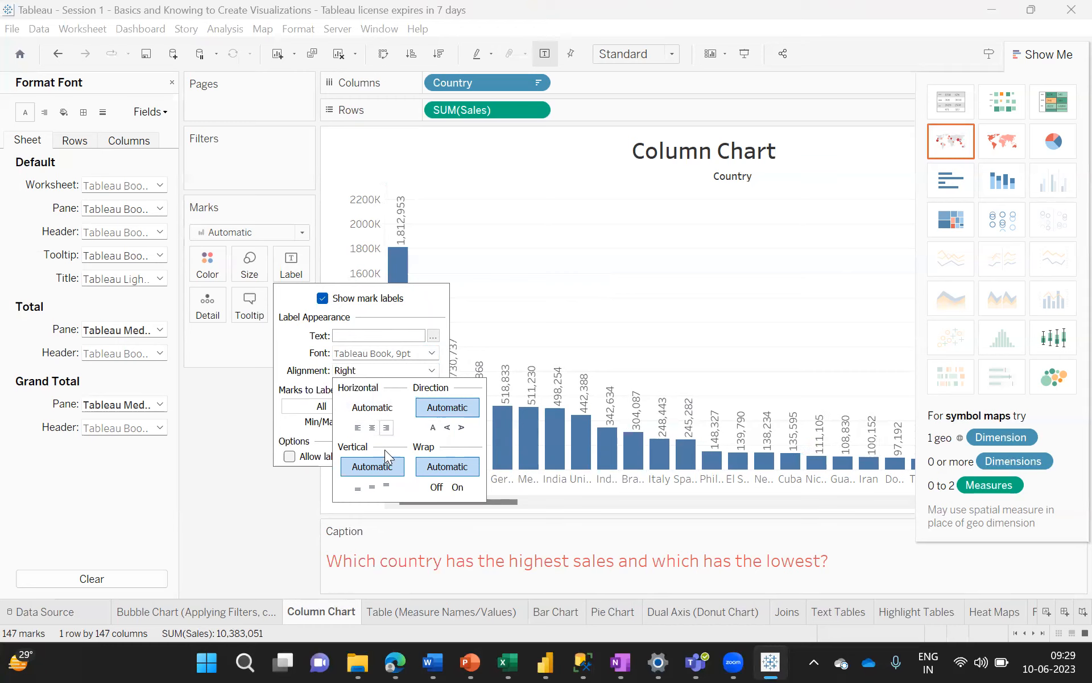
pyautogui.click(358, 488)
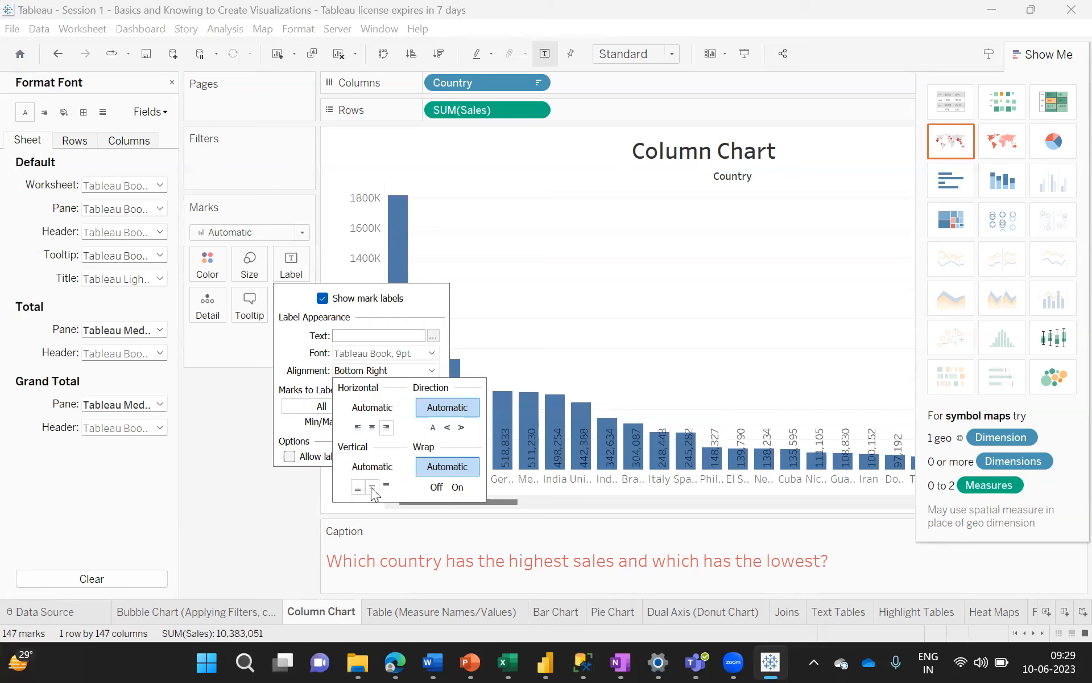
pyautogui.click(372, 487)
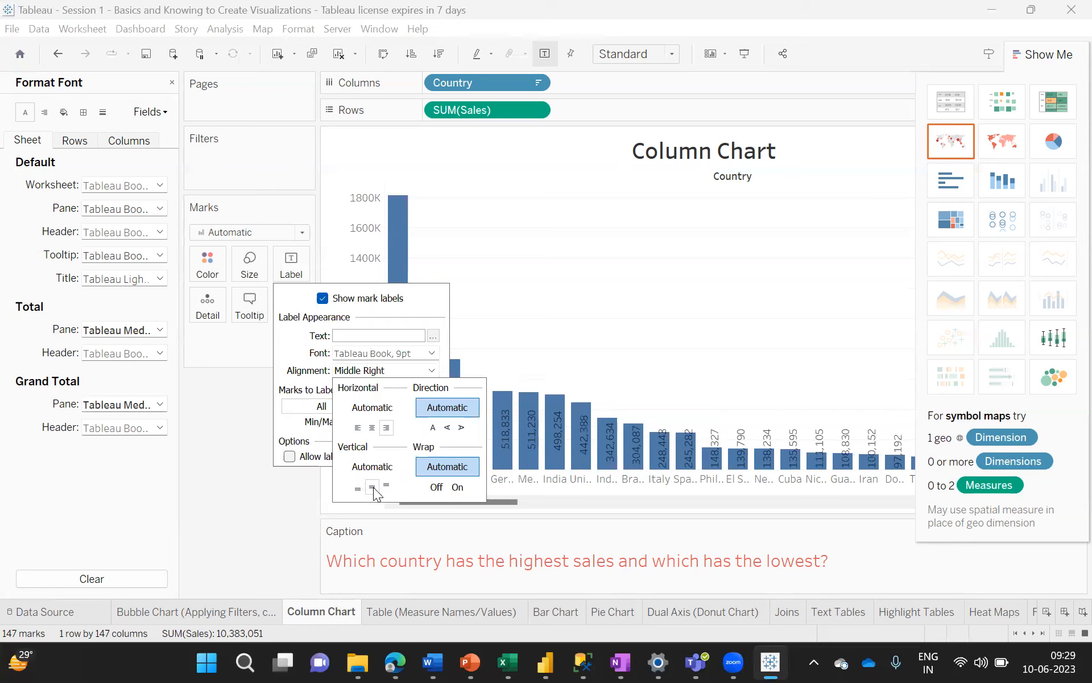
pyautogui.click(387, 485)
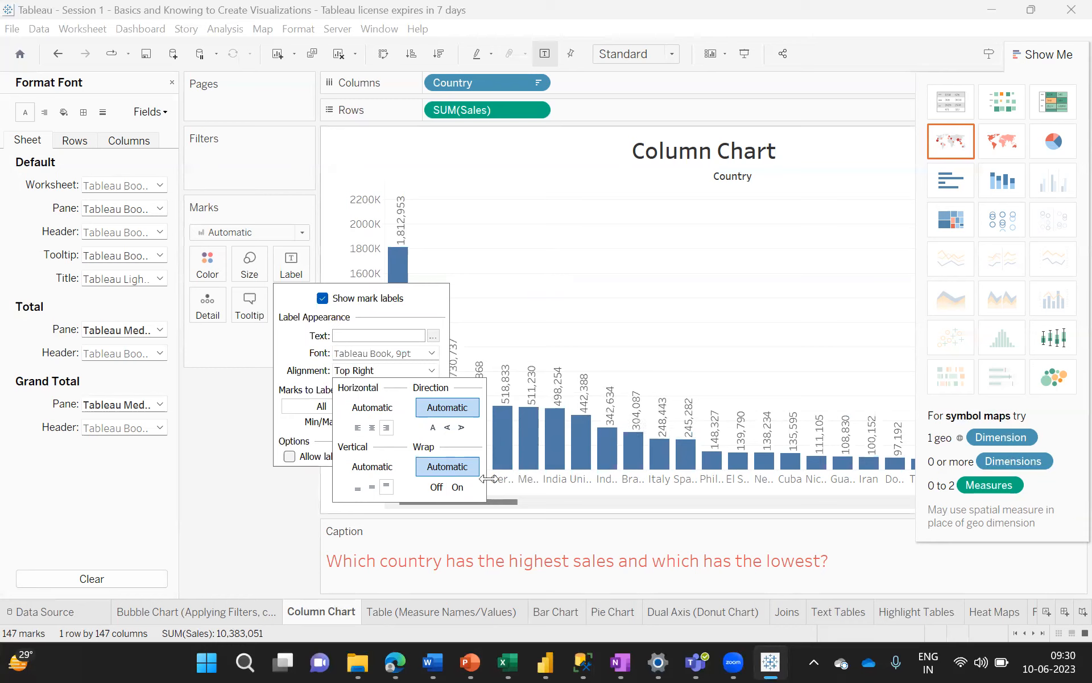
# - Try the upward and downward text directions for the mark labels, set them to horizontal, and inspect the United States bar's label
pyautogui.click(433, 428)
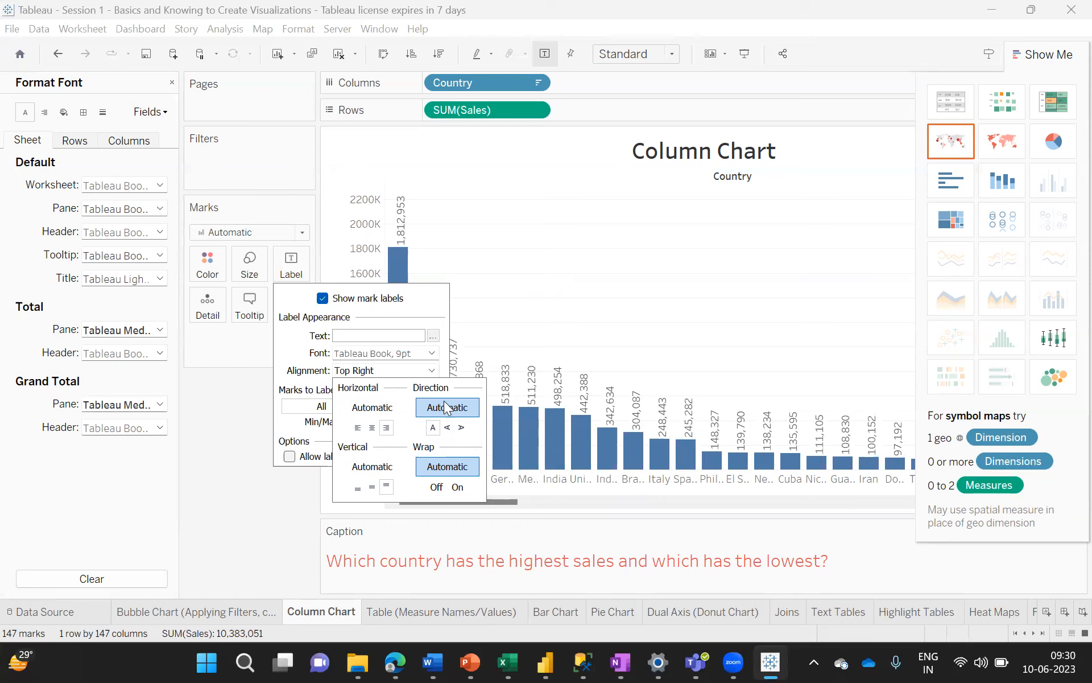
pyautogui.click(447, 427)
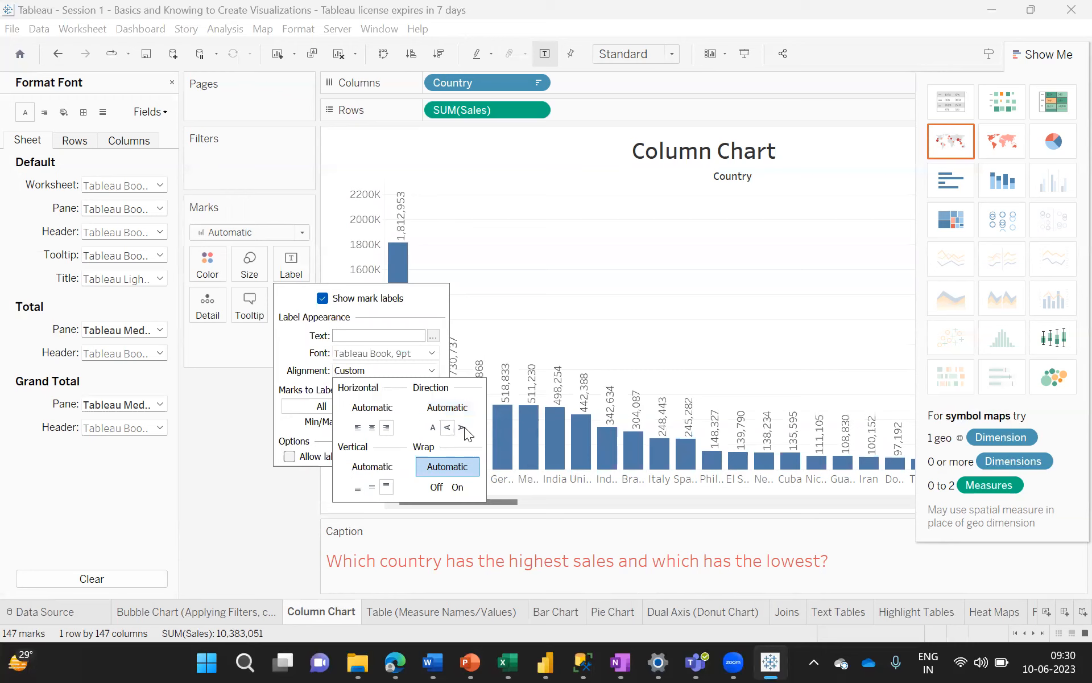
pyautogui.click(462, 426)
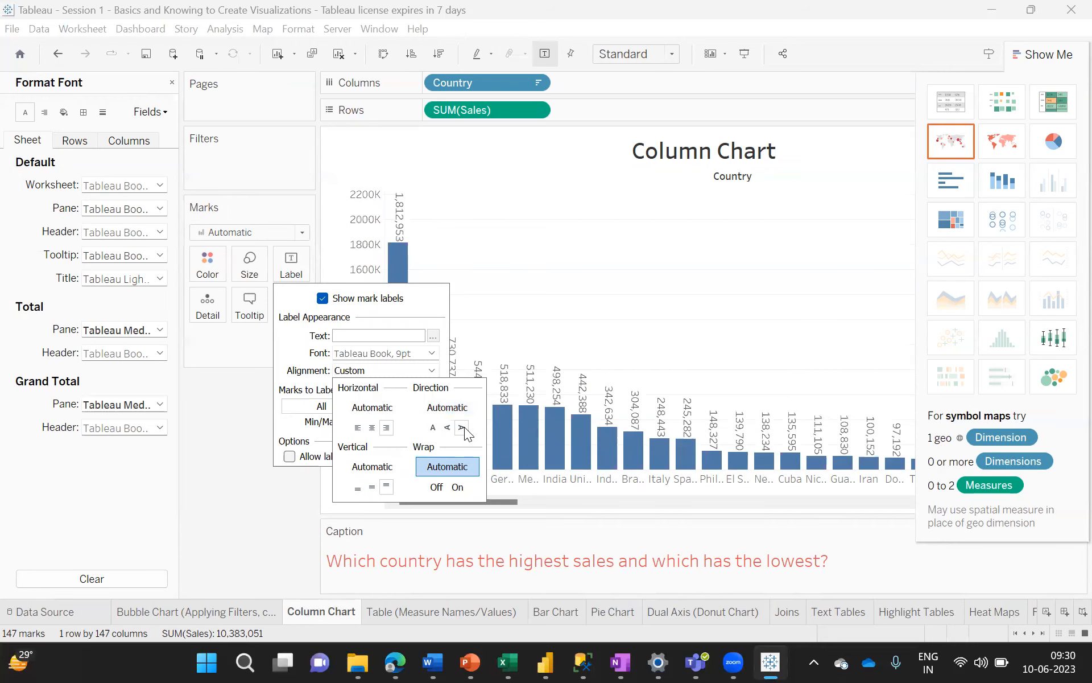
pyautogui.click(447, 427)
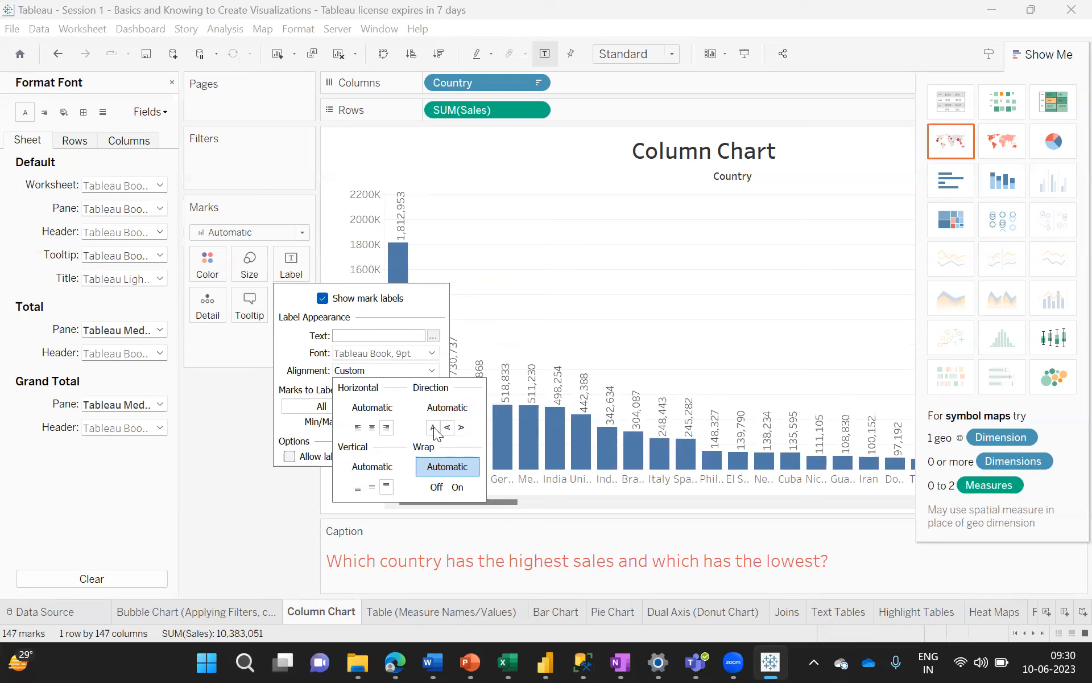
pyautogui.click(434, 427)
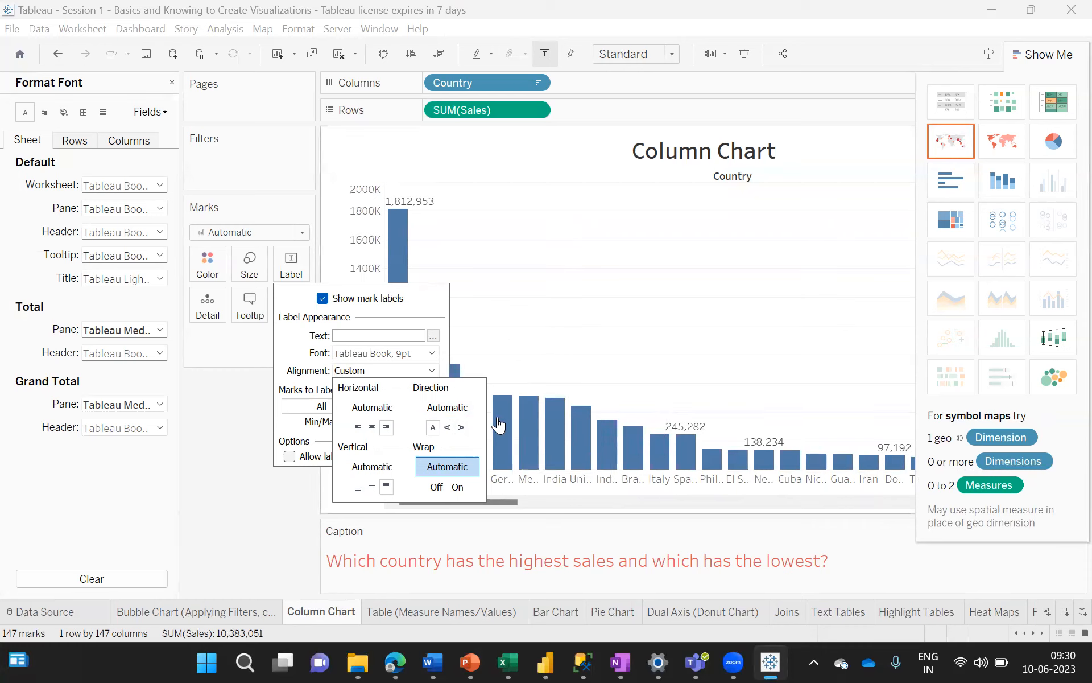
pyautogui.click(420, 202)
pyautogui.click(420, 202)
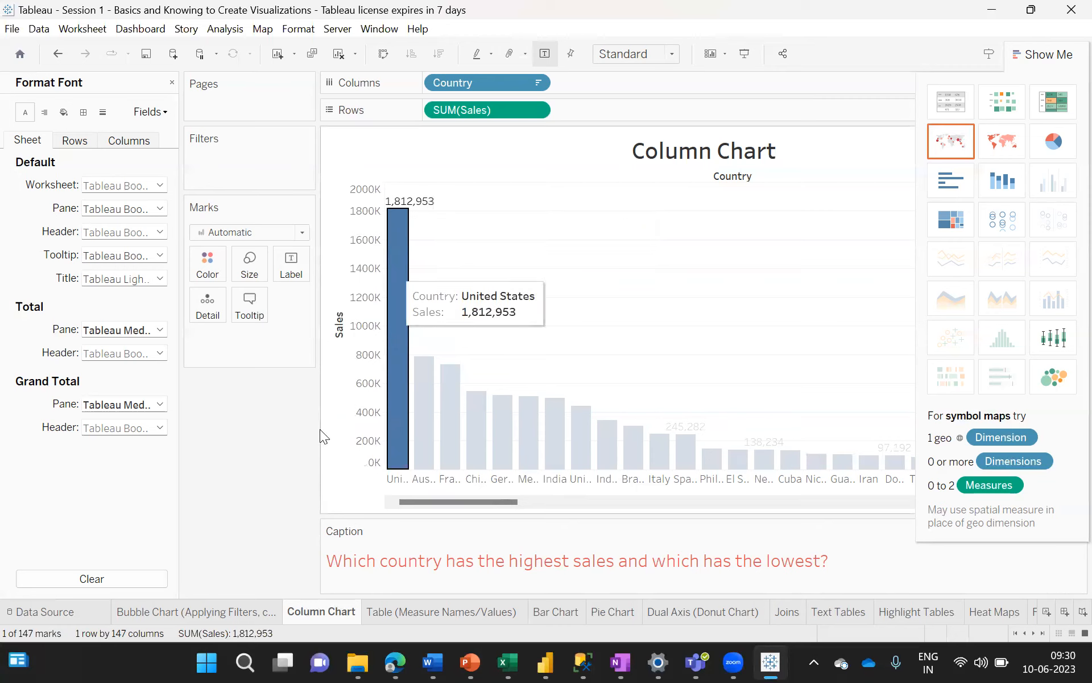
pyautogui.moveTo(424, 202)
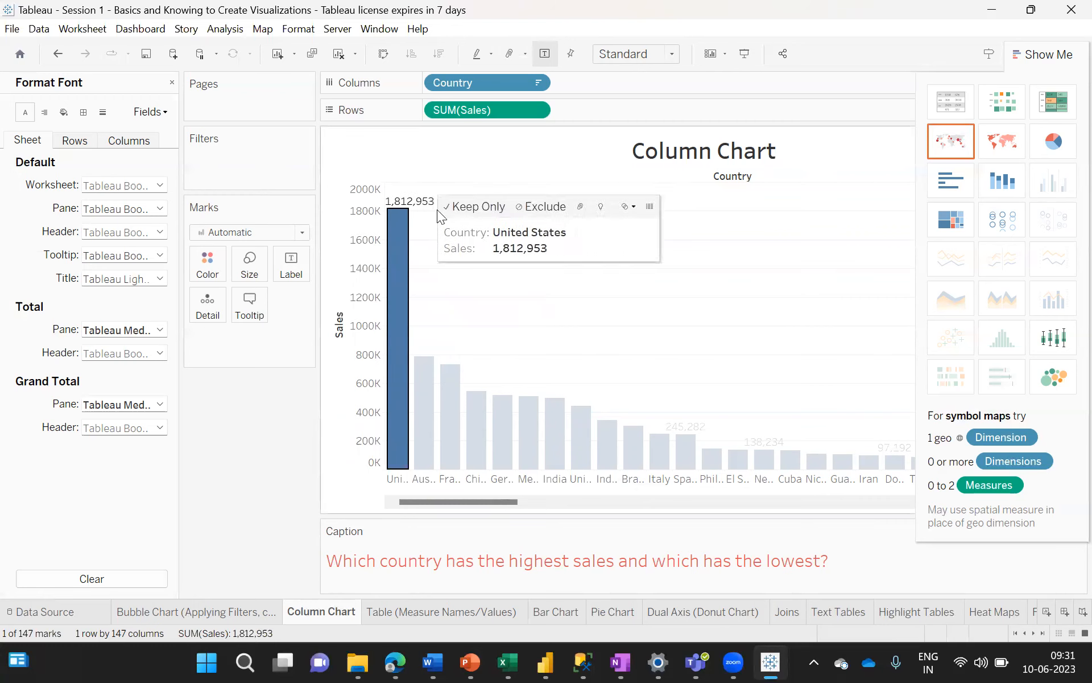
pyautogui.click(716, 331)
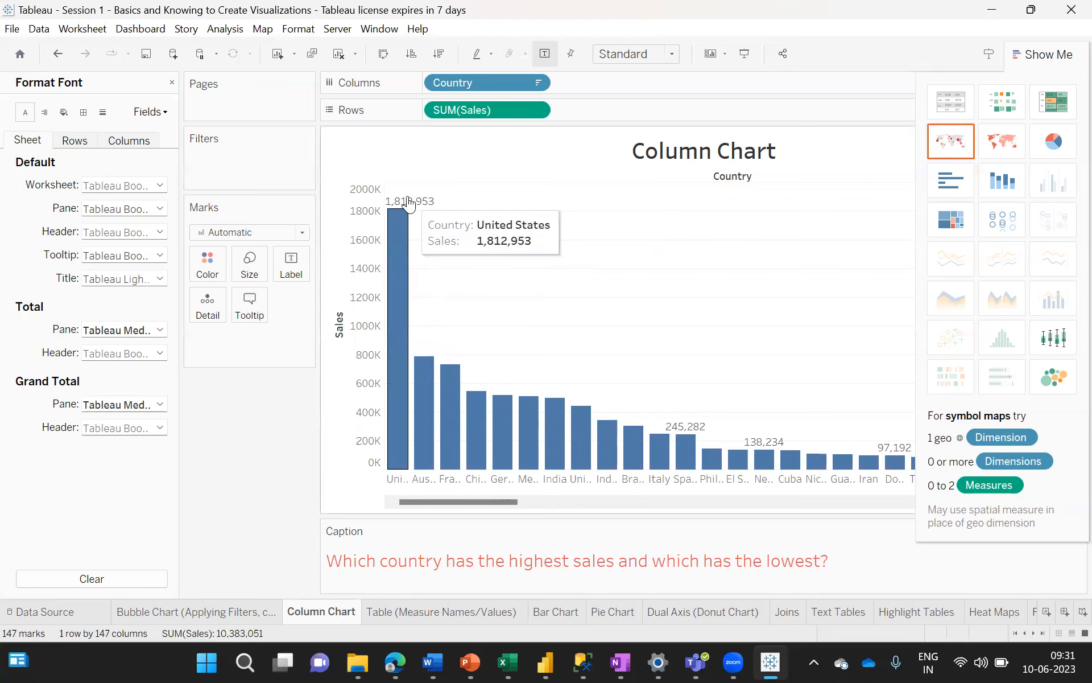
# - Limit the mark labels to the Min/Max values so only the highest and lowest sales are labelled
pyautogui.click(398, 222)
pyautogui.click(294, 267)
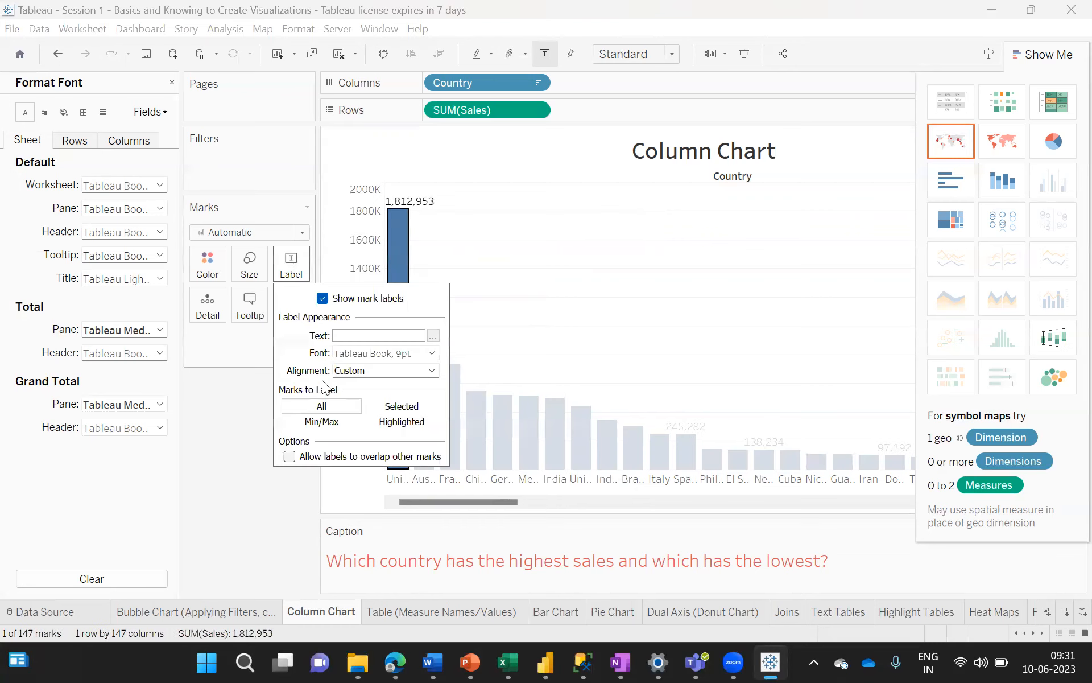
pyautogui.click(327, 423)
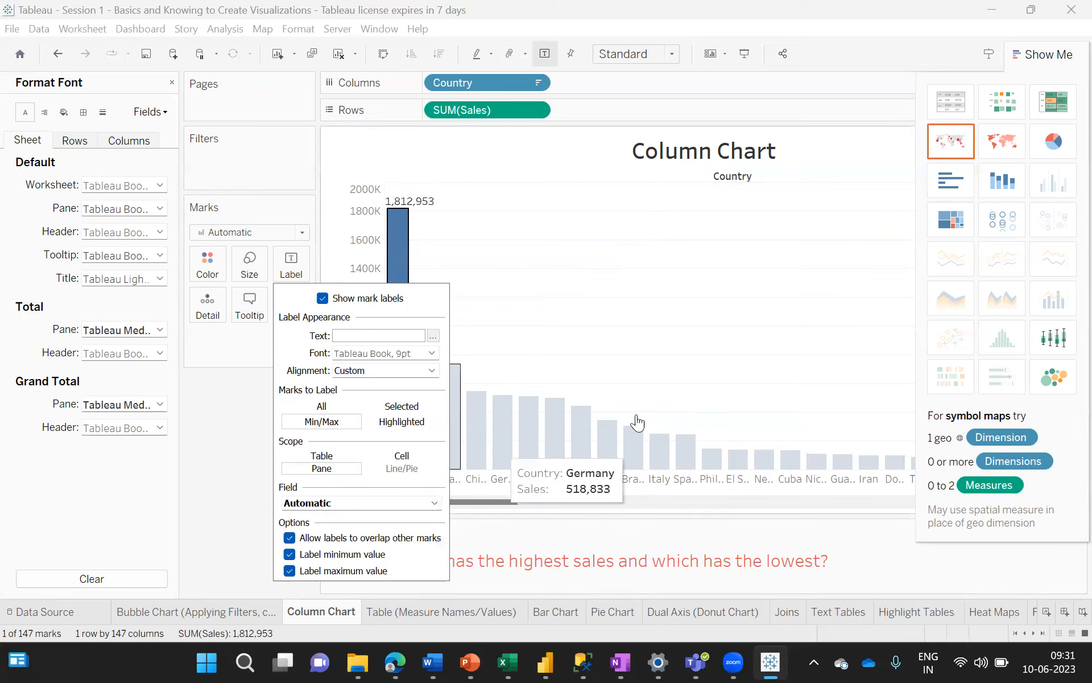
pyautogui.click(660, 357)
pyautogui.click(660, 358)
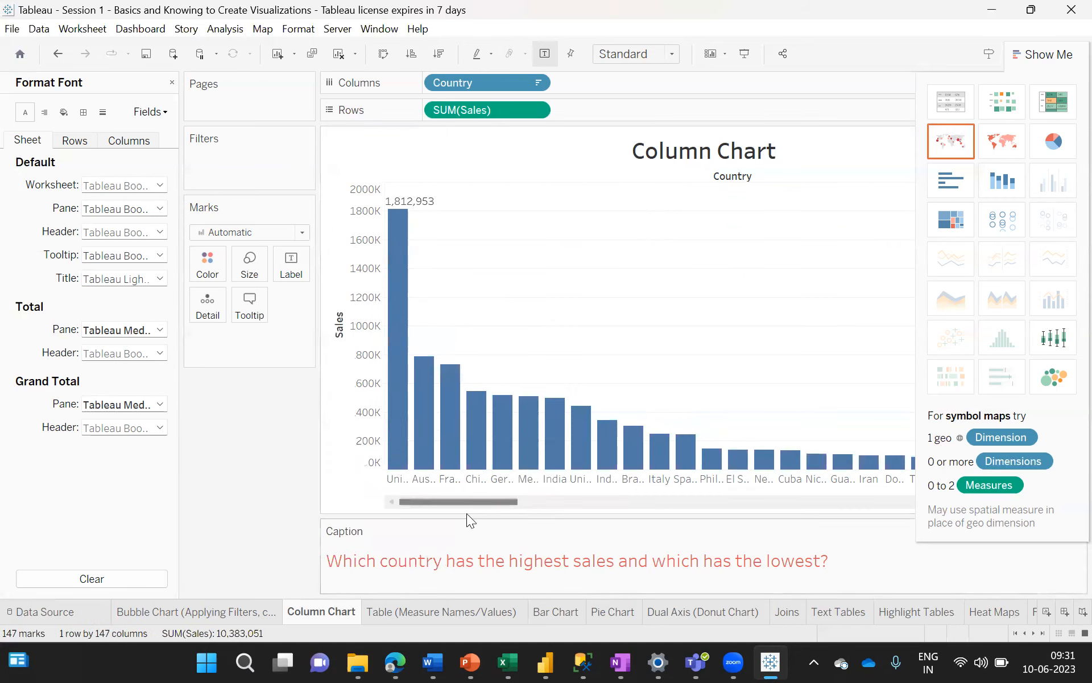
# - Check the labels at both ends of the chart, and hide the Show Me suggestions and the font formatting options
pyautogui.moveTo(462, 502); pyautogui.dragTo(866, 538)
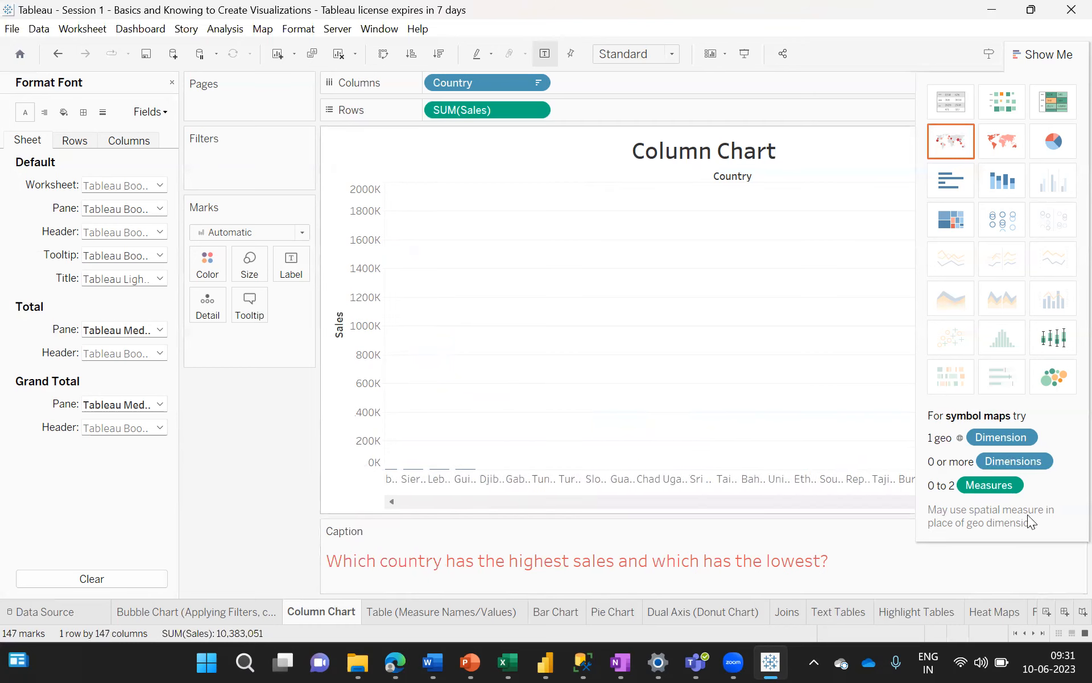
pyautogui.click(1035, 54)
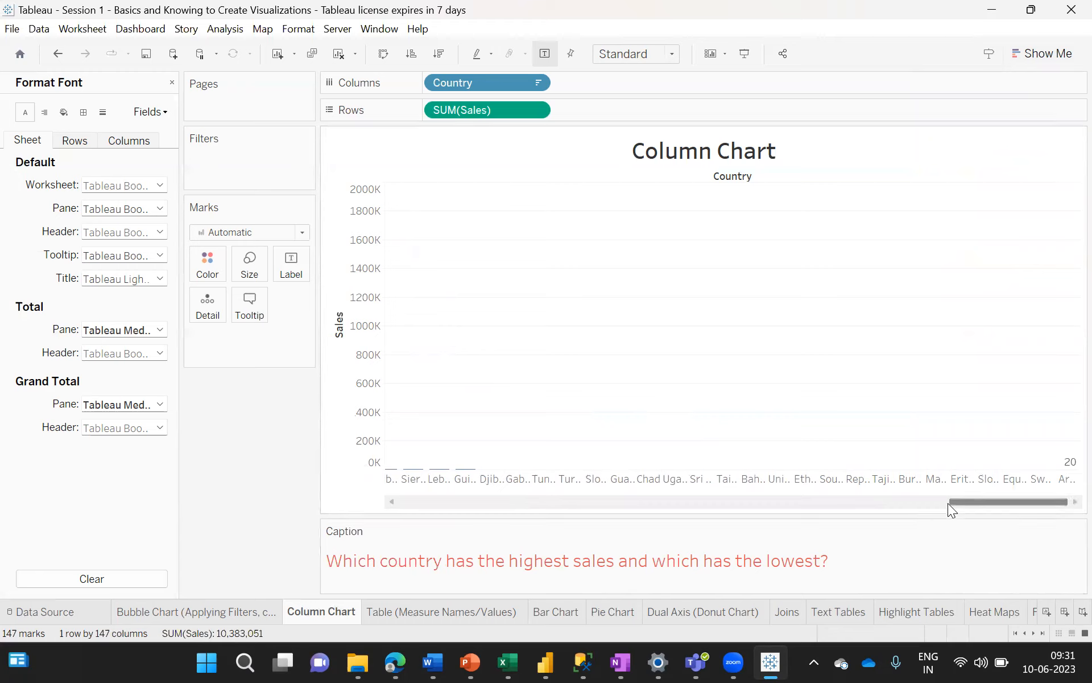
pyautogui.moveTo(962, 499); pyautogui.dragTo(391, 499)
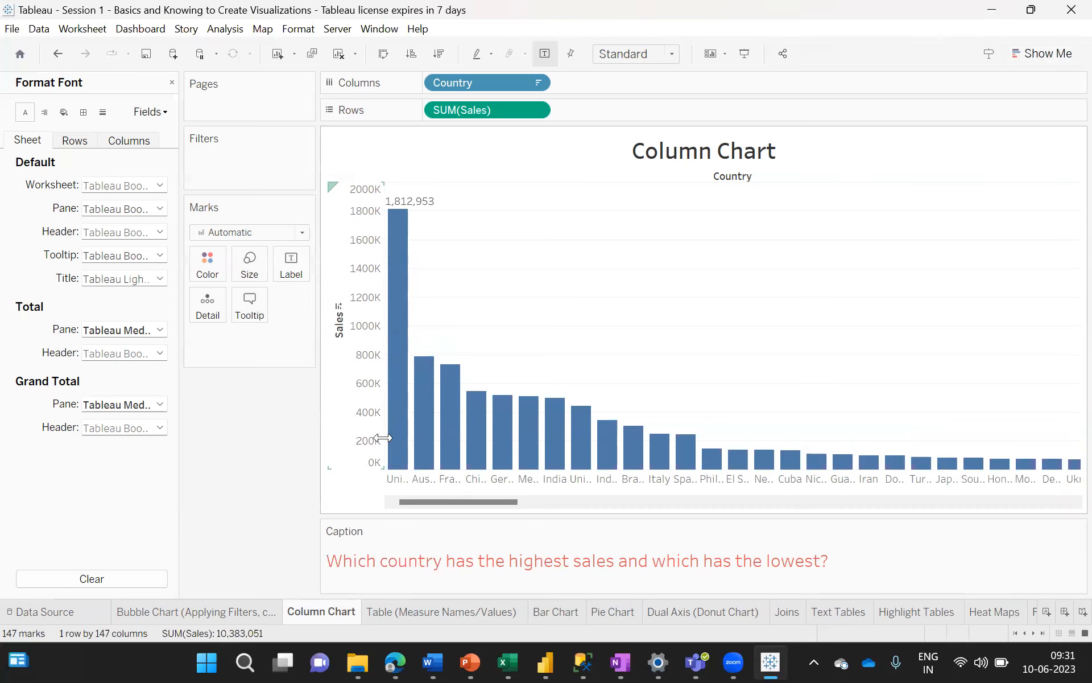
pyautogui.click(171, 83)
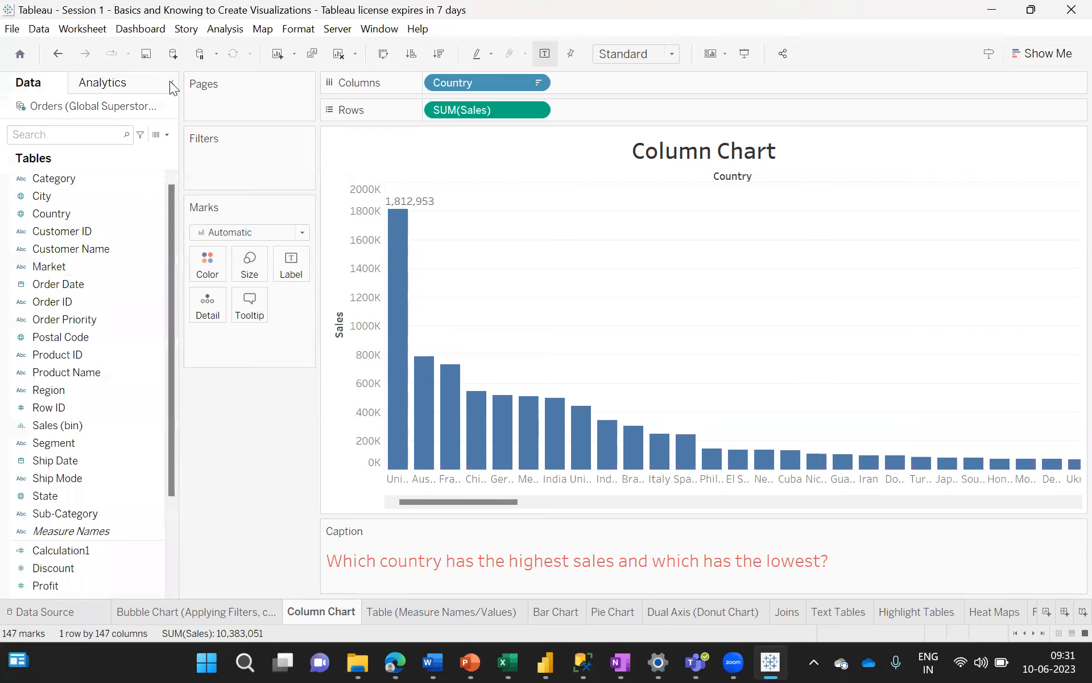
pyautogui.click(74, 30)
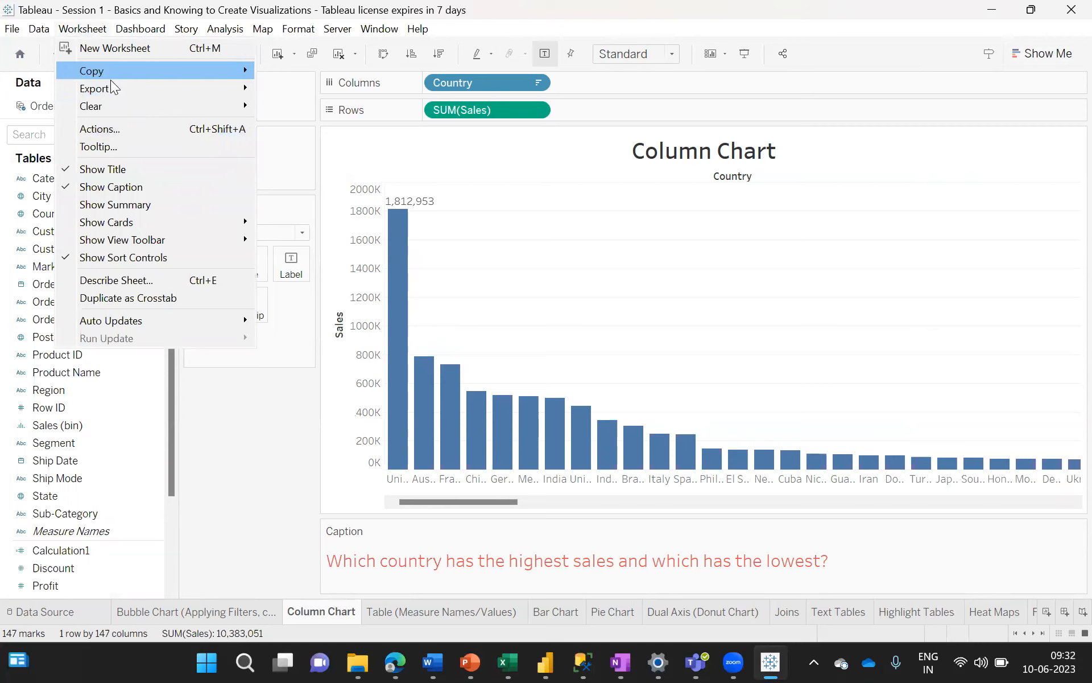
pyautogui.click(297, 30)
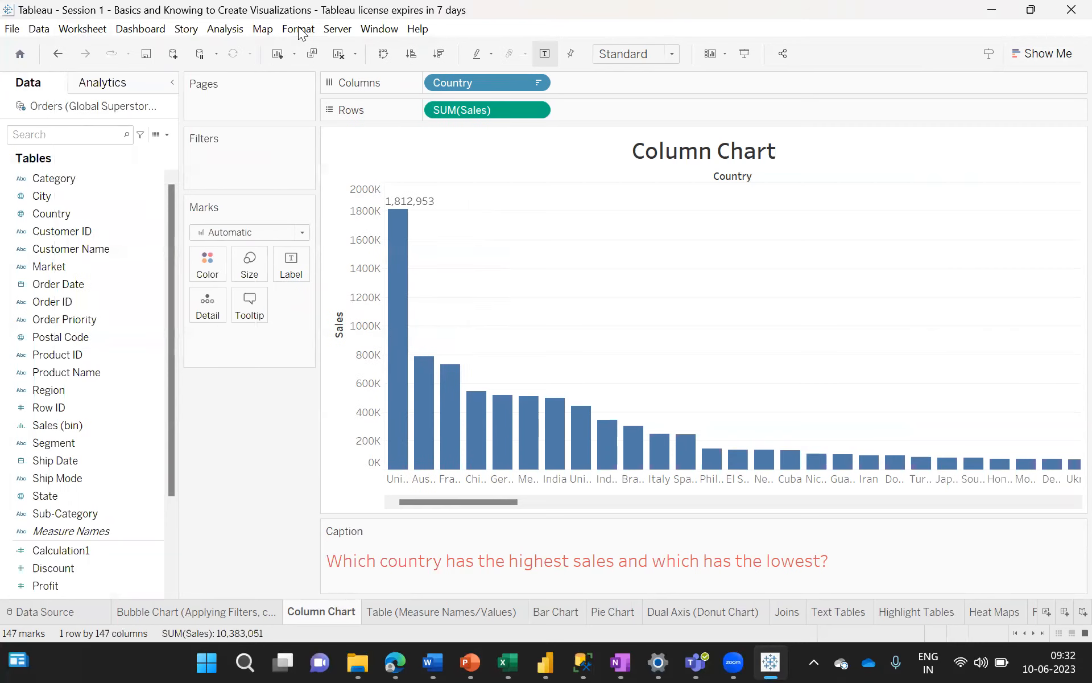
pyautogui.click(299, 30)
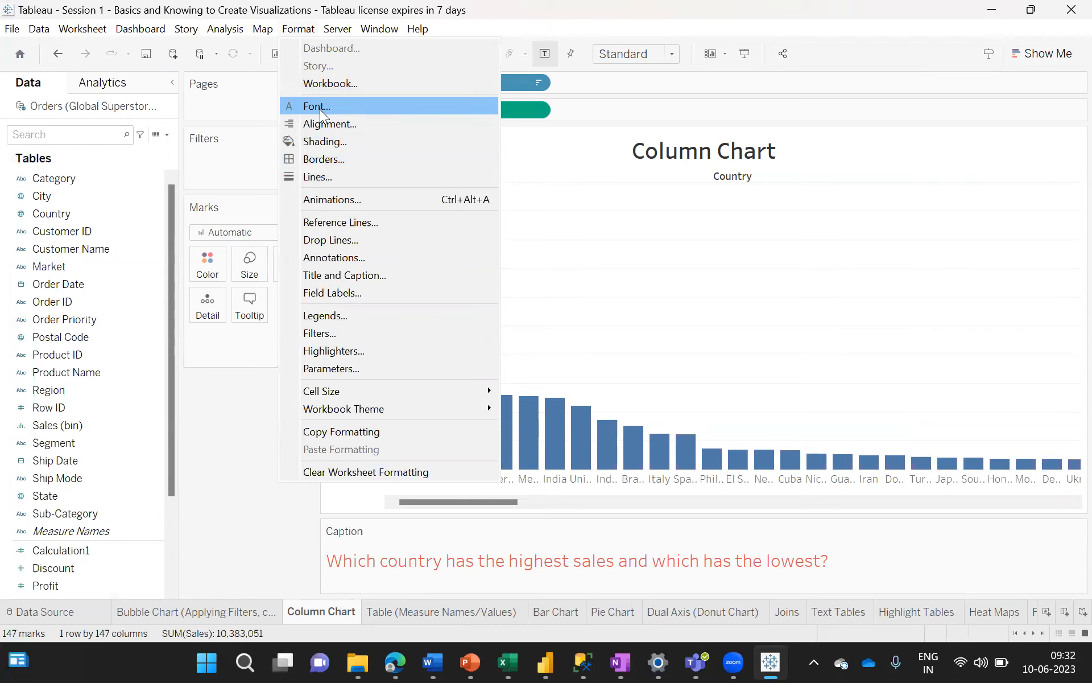
pyautogui.click(615, 322)
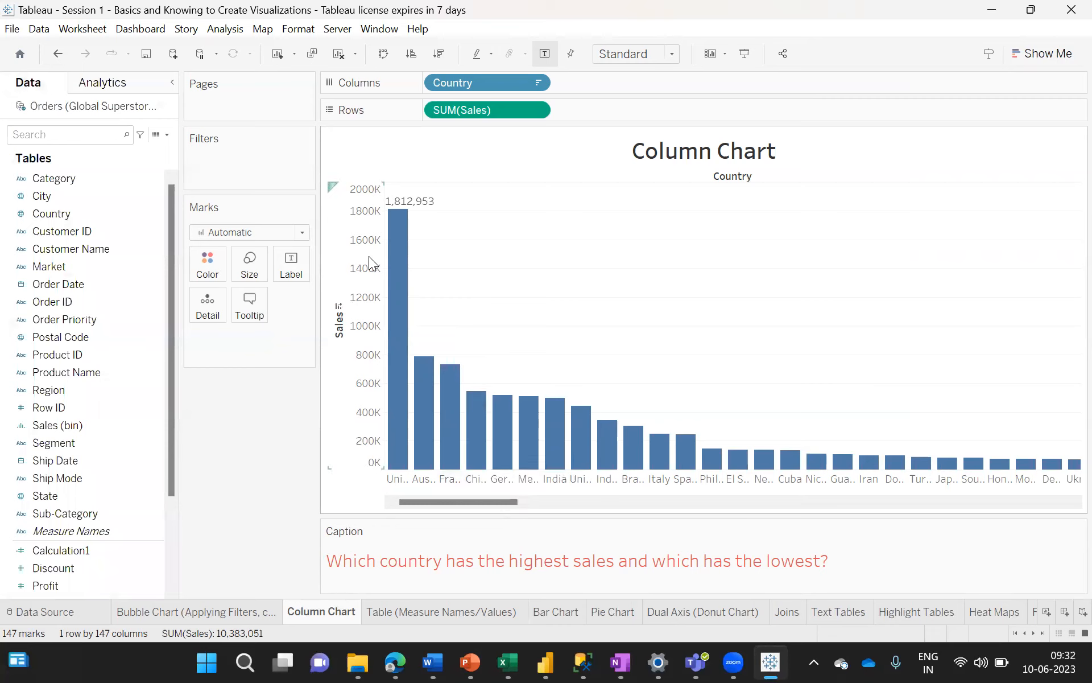
pyautogui.moveTo(400, 444)
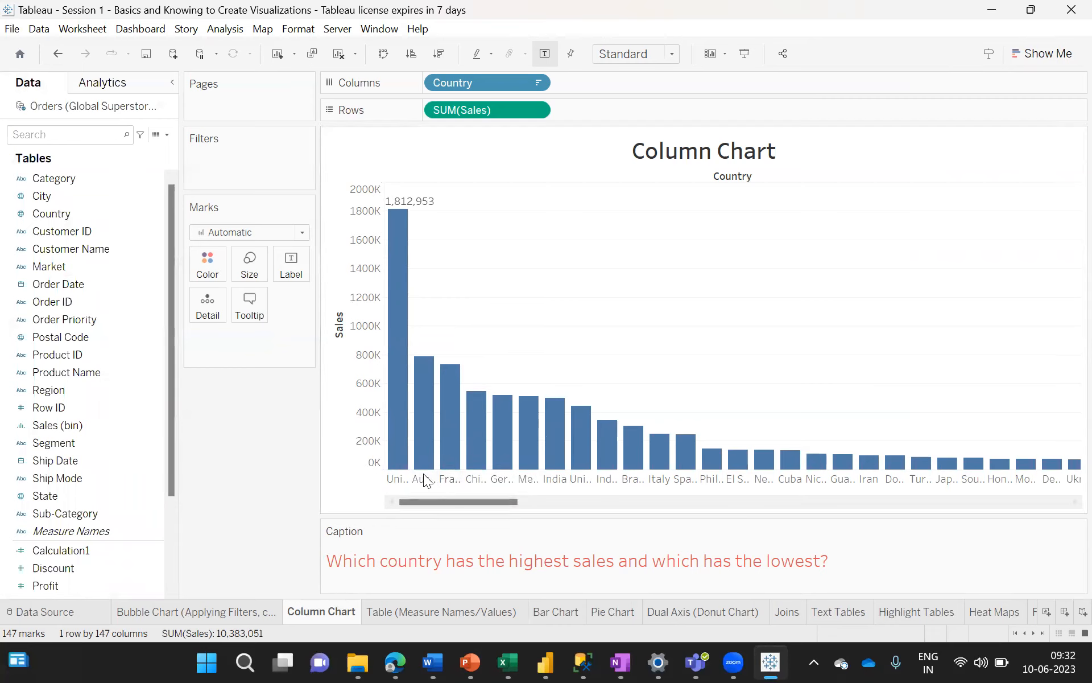
pyautogui.moveTo(386, 318)
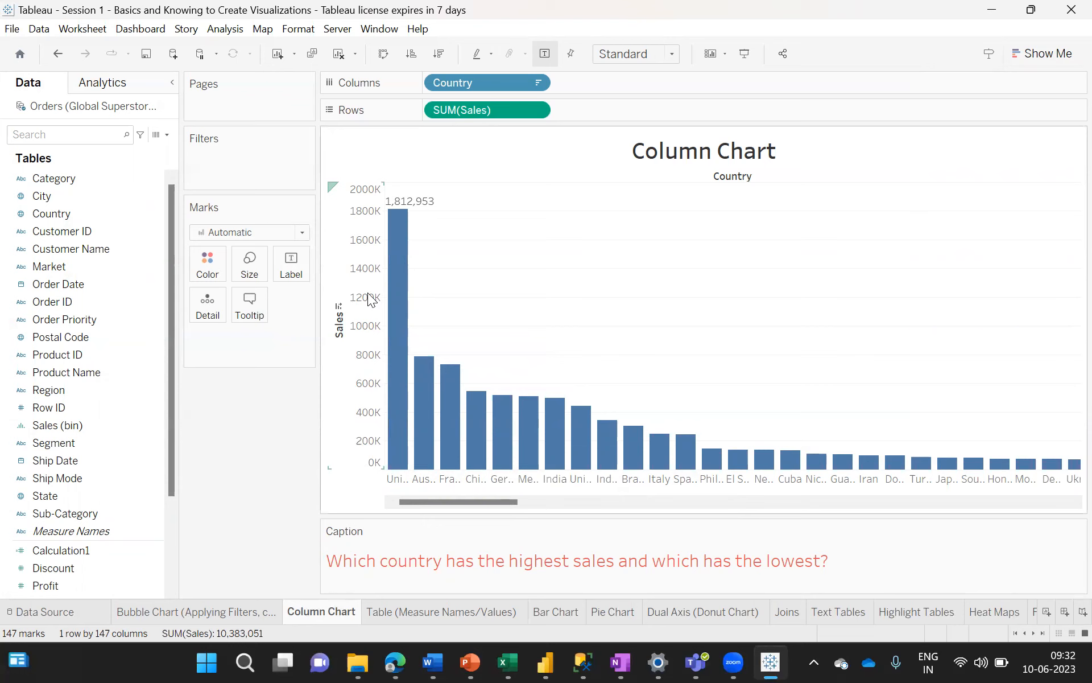
pyautogui.rightClick(371, 298)
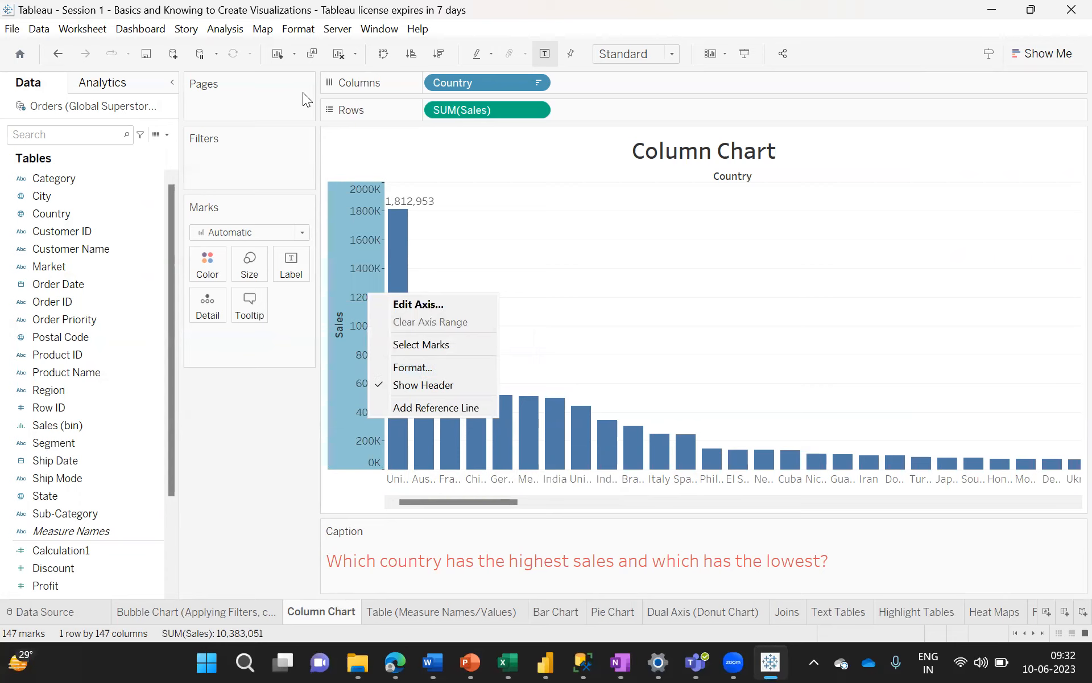
pyautogui.click(304, 32)
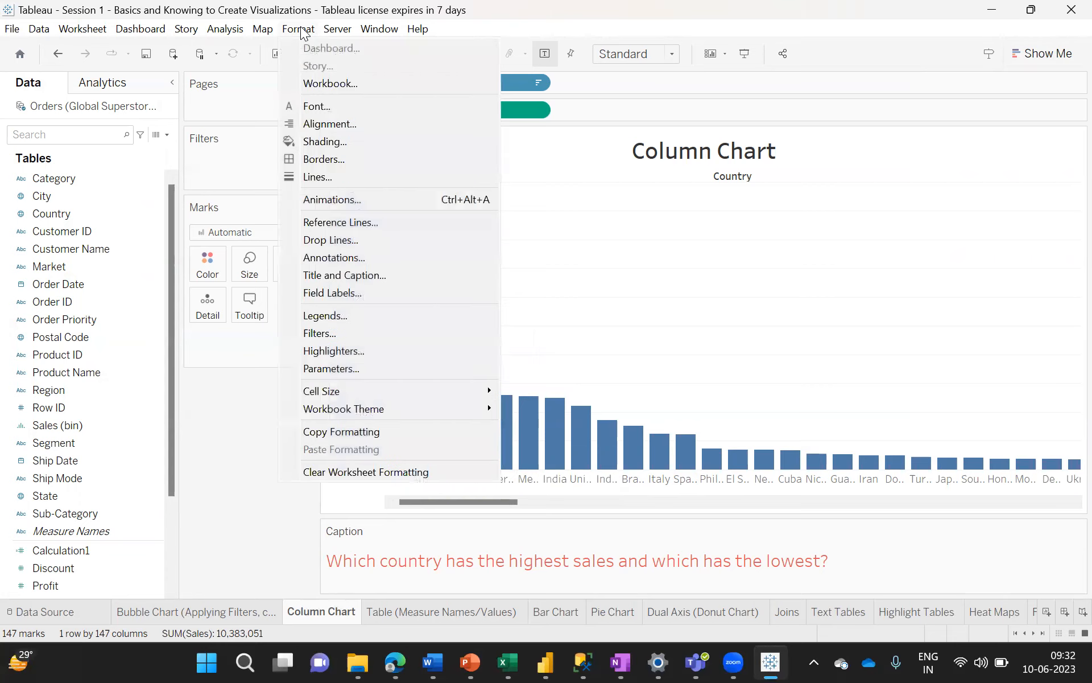
pyautogui.click(303, 32)
pyautogui.click(303, 31)
pyautogui.click(364, 497)
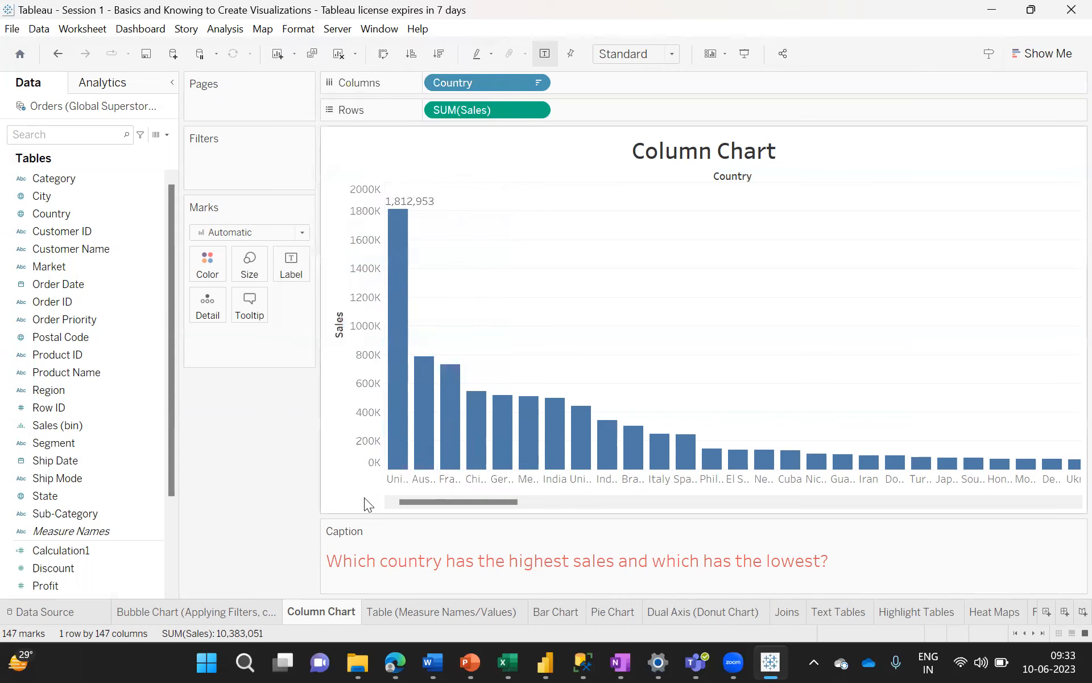
# - Format the Sales axis with the Verdana font in red
pyautogui.rightClick(367, 320)
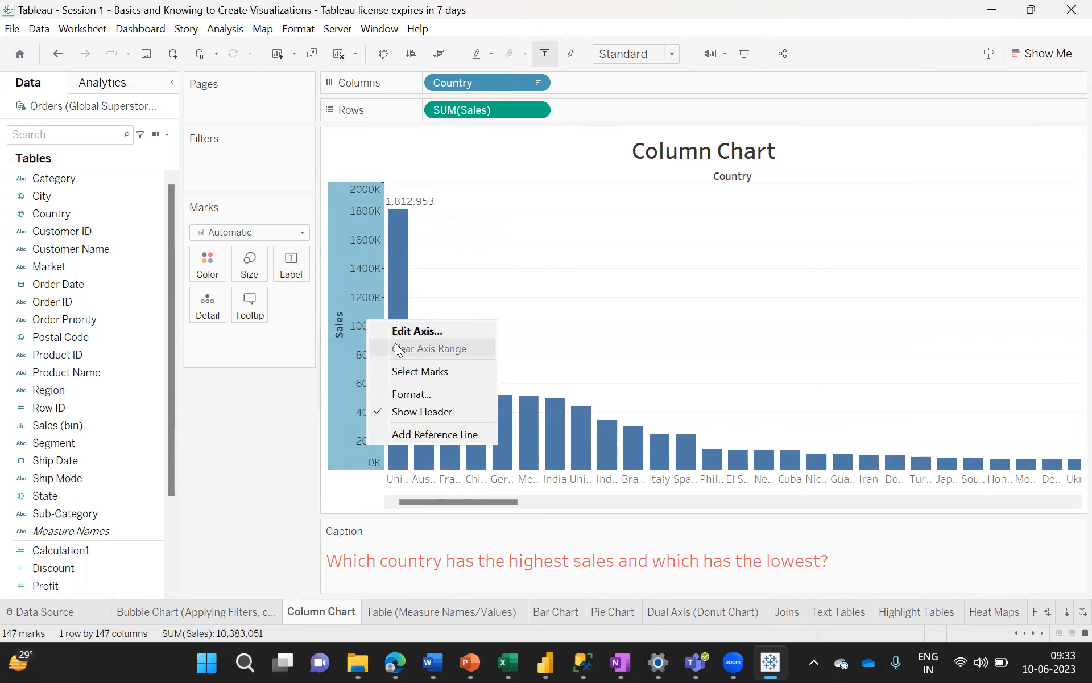
pyautogui.click(415, 391)
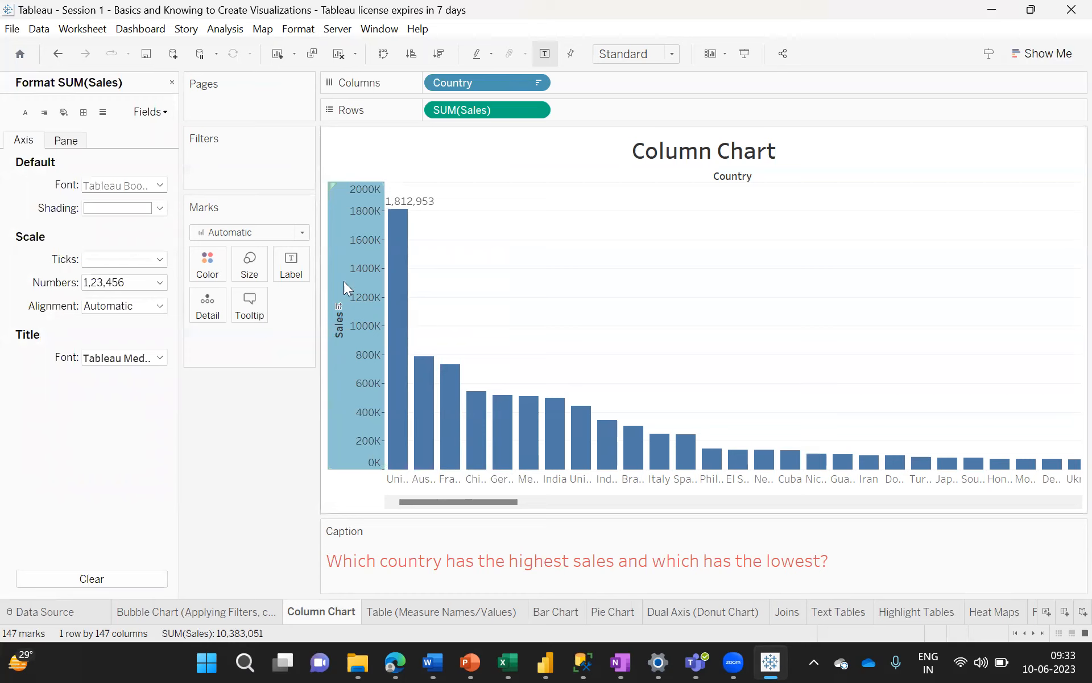
pyautogui.moveTo(364, 325)
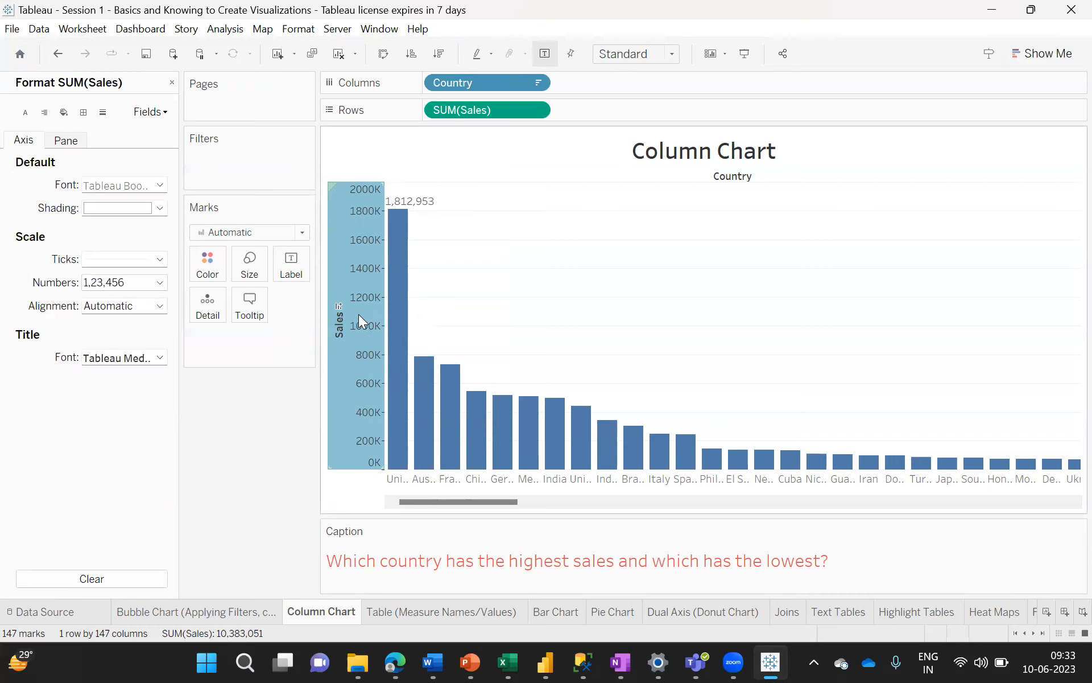
pyautogui.click(158, 184)
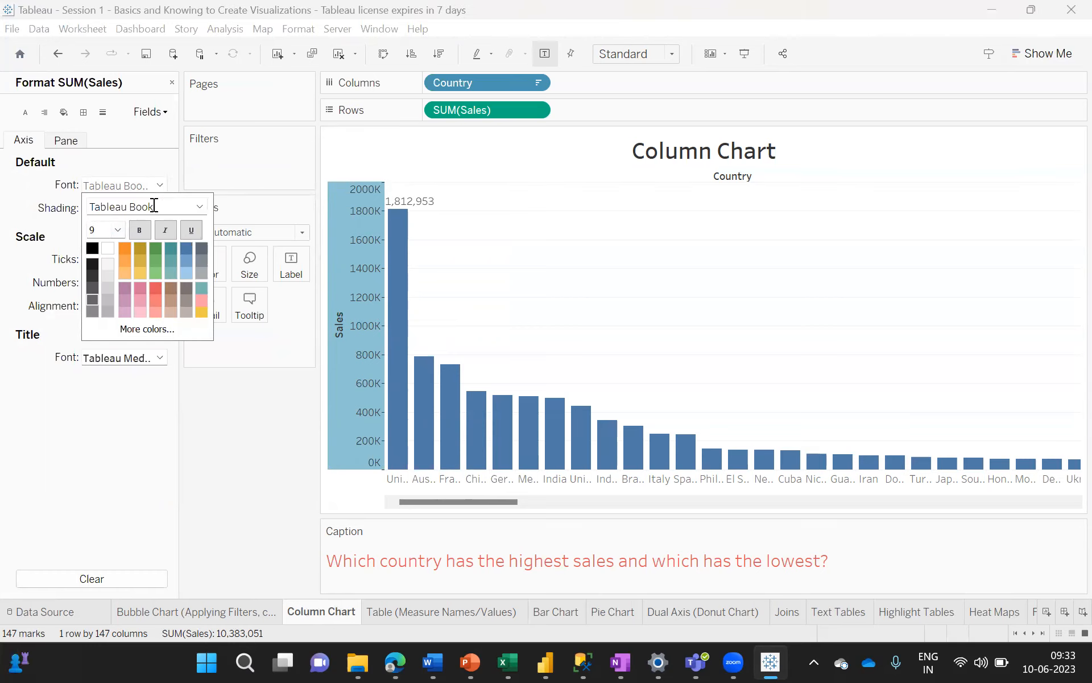
pyautogui.tripleClick(155, 206)
pyautogui.write('rdana')
pyautogui.click(154, 288)
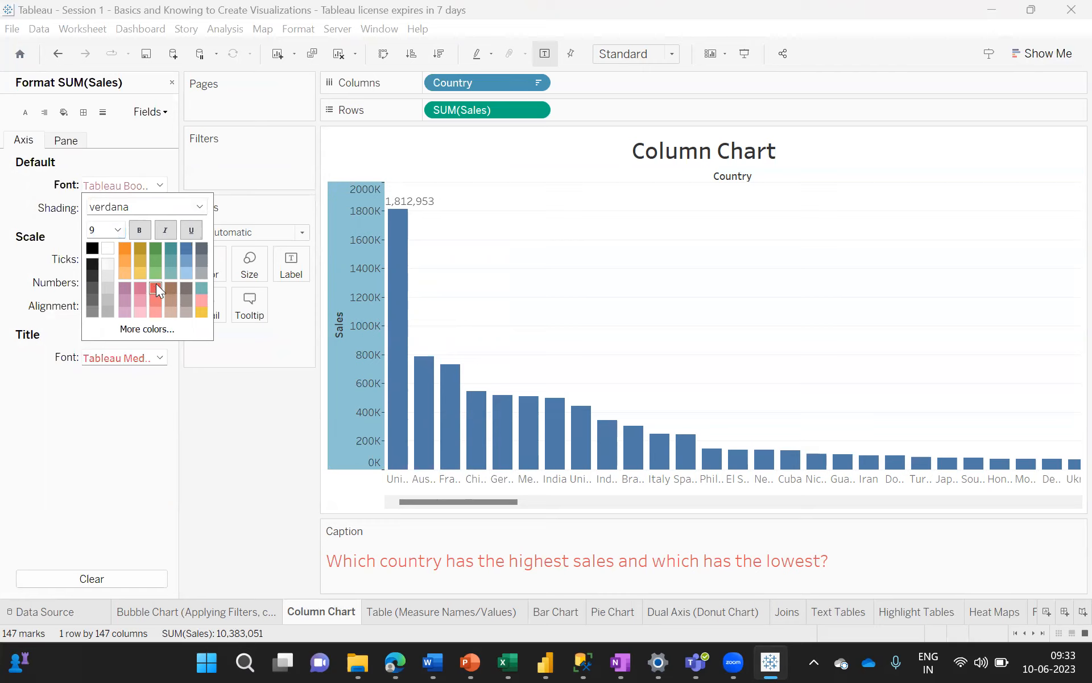
pyautogui.click(106, 206)
pyautogui.press('Return')
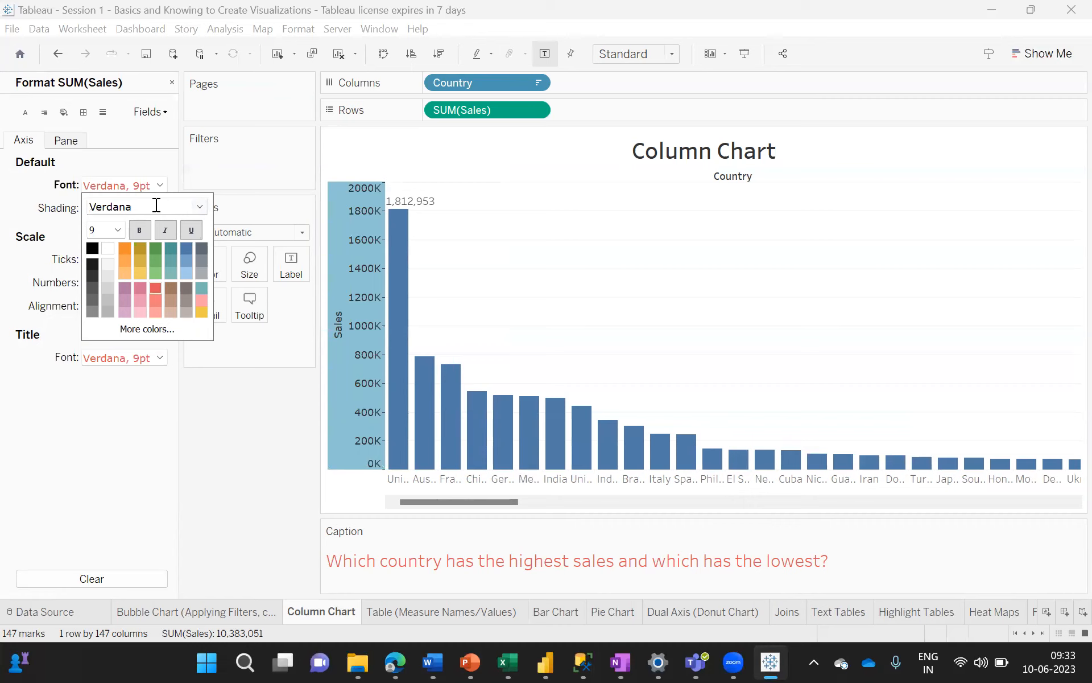
pyautogui.click(116, 423)
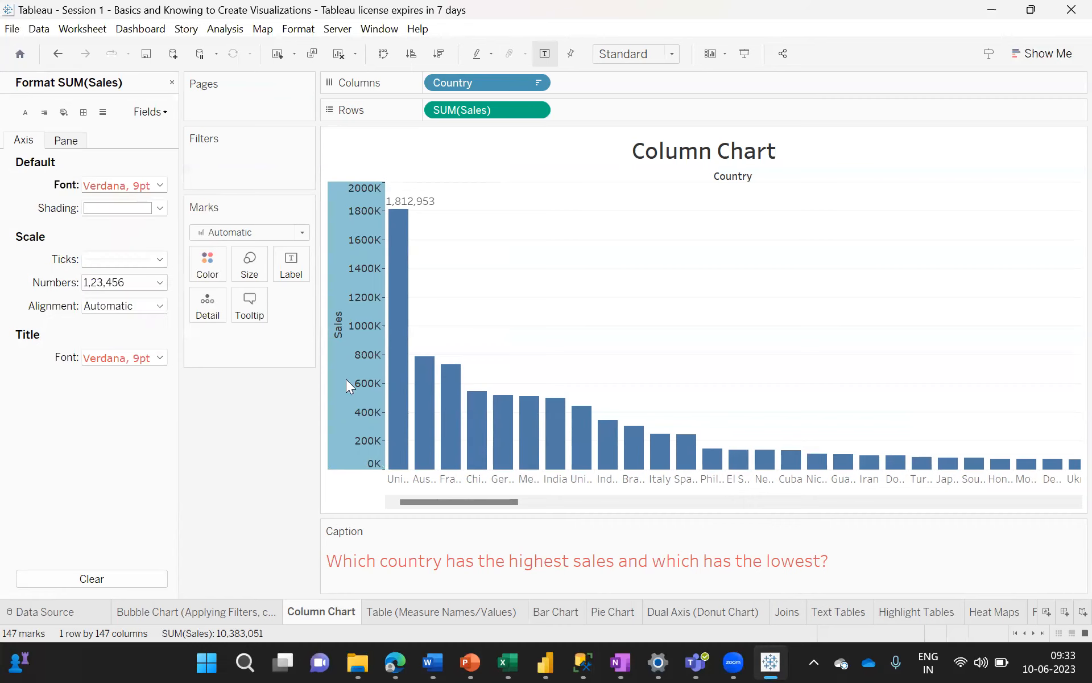
pyautogui.click(350, 492)
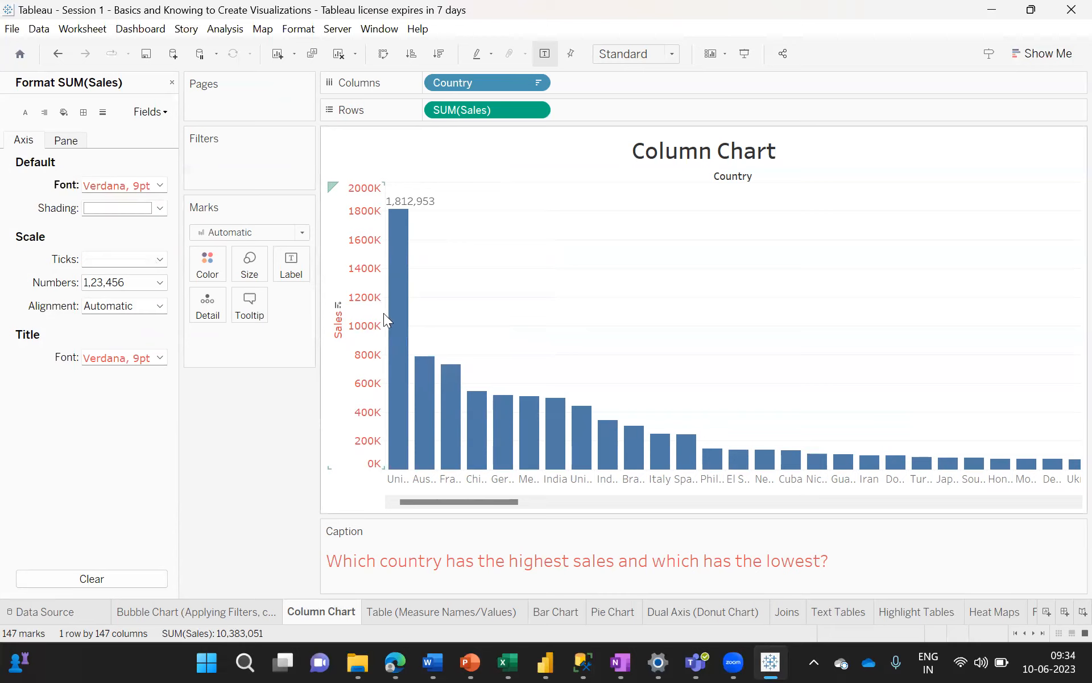
# - Try red tick marks on the Sales axis, set the ticks to None, and align the scale numbers Down
pyautogui.moveTo(389, 320)
pyautogui.click(129, 259)
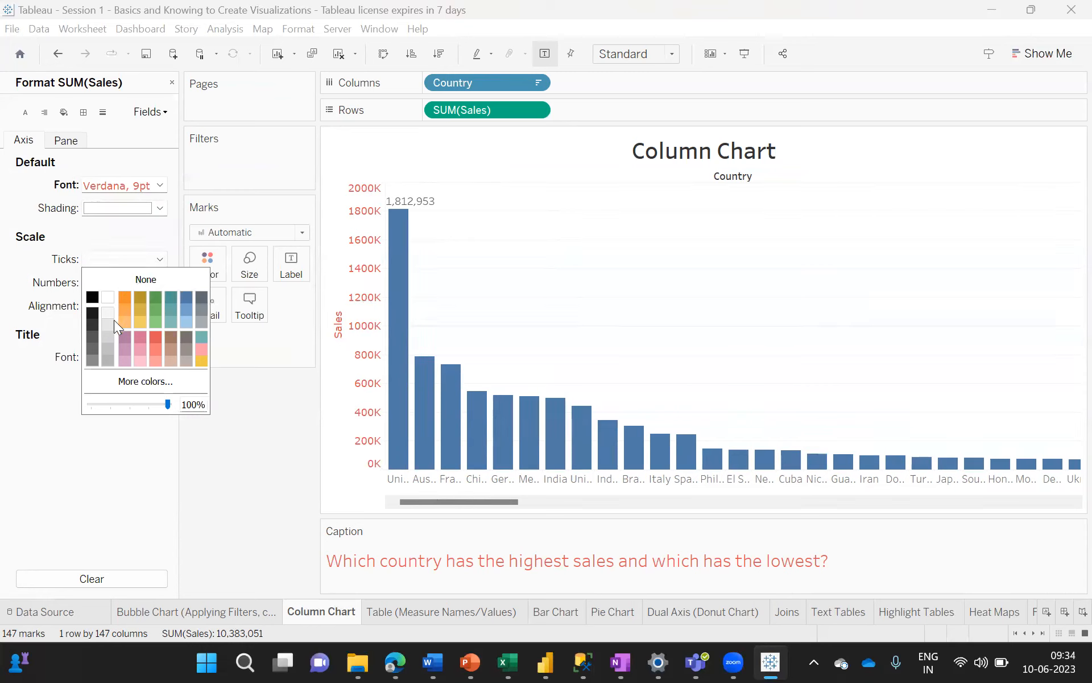
pyautogui.click(154, 337)
pyautogui.click(140, 276)
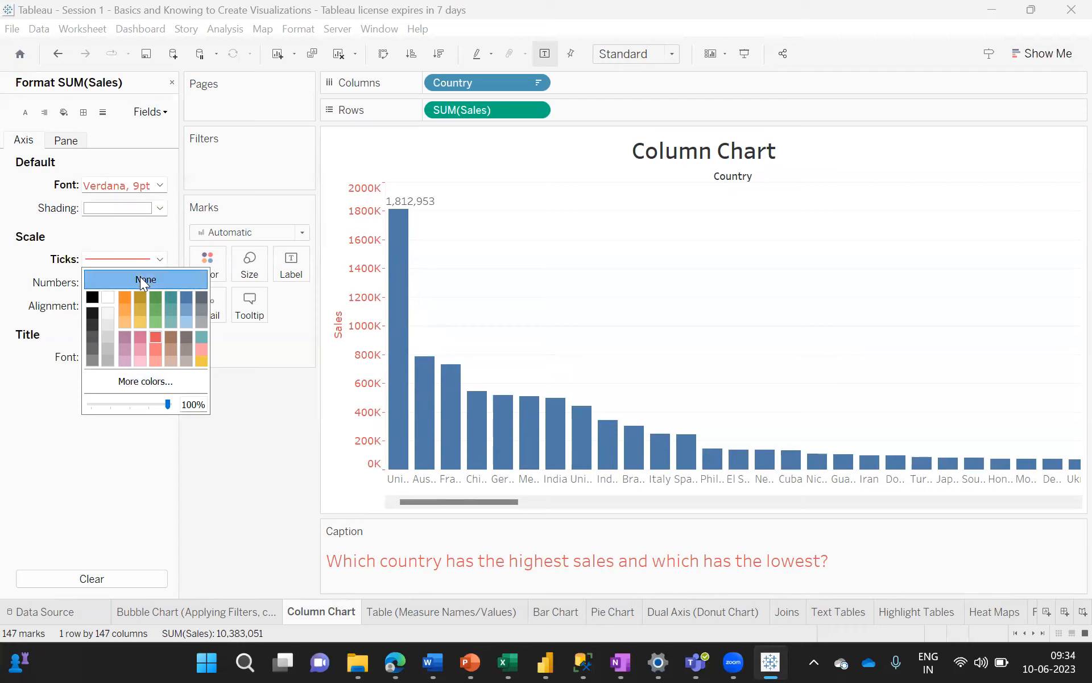
pyautogui.click(212, 443)
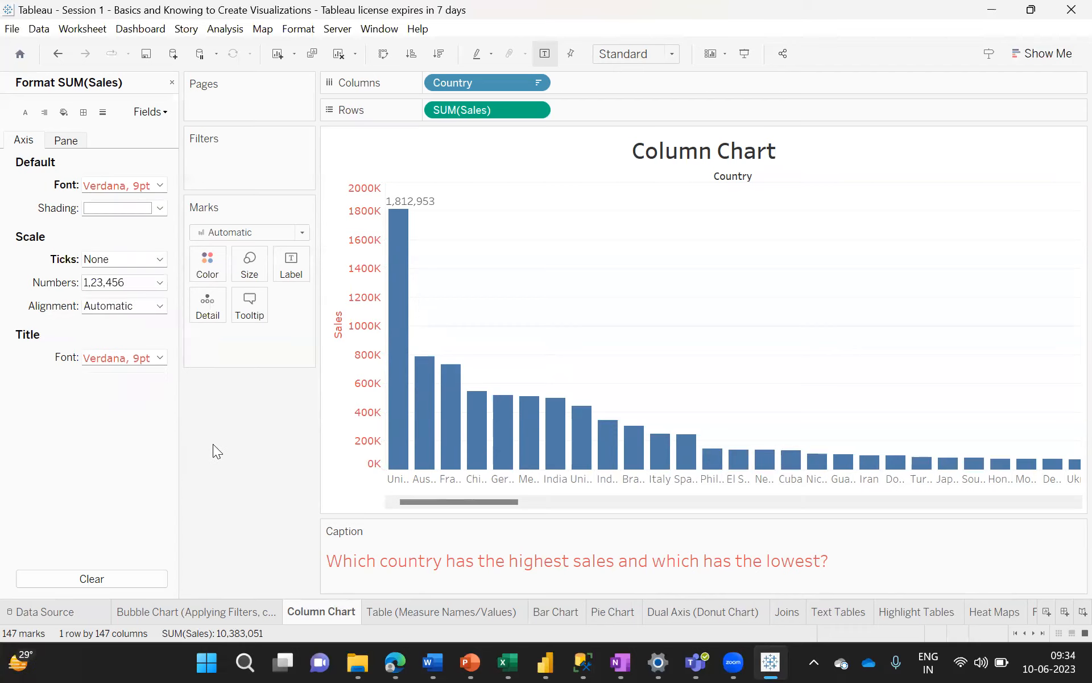
pyautogui.click(161, 307)
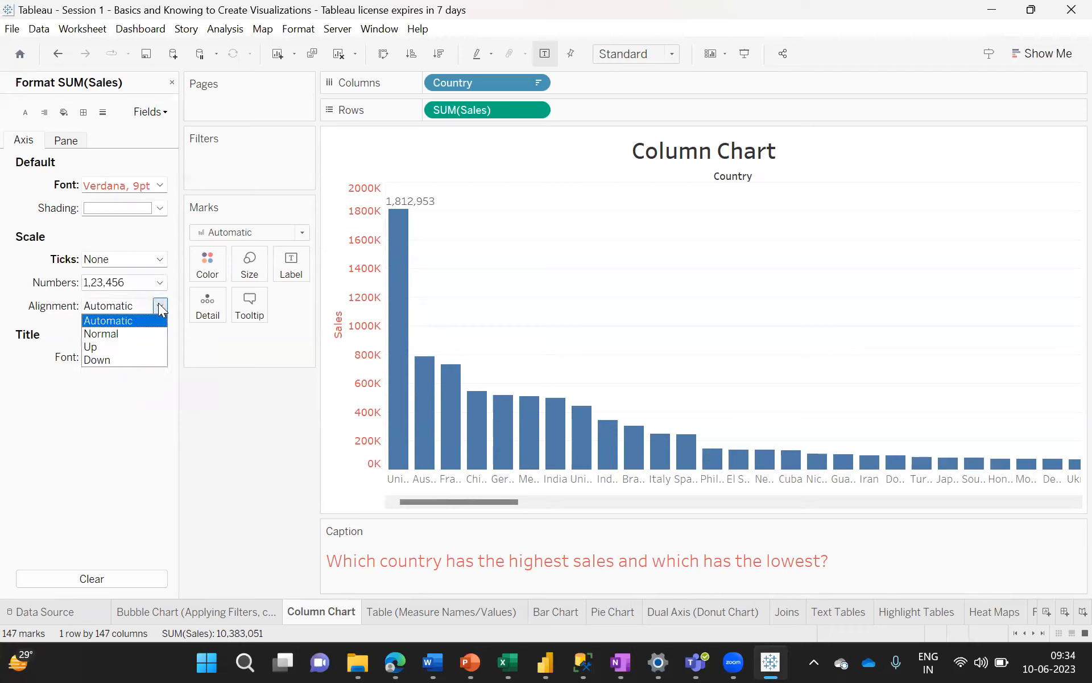
pyautogui.click(114, 360)
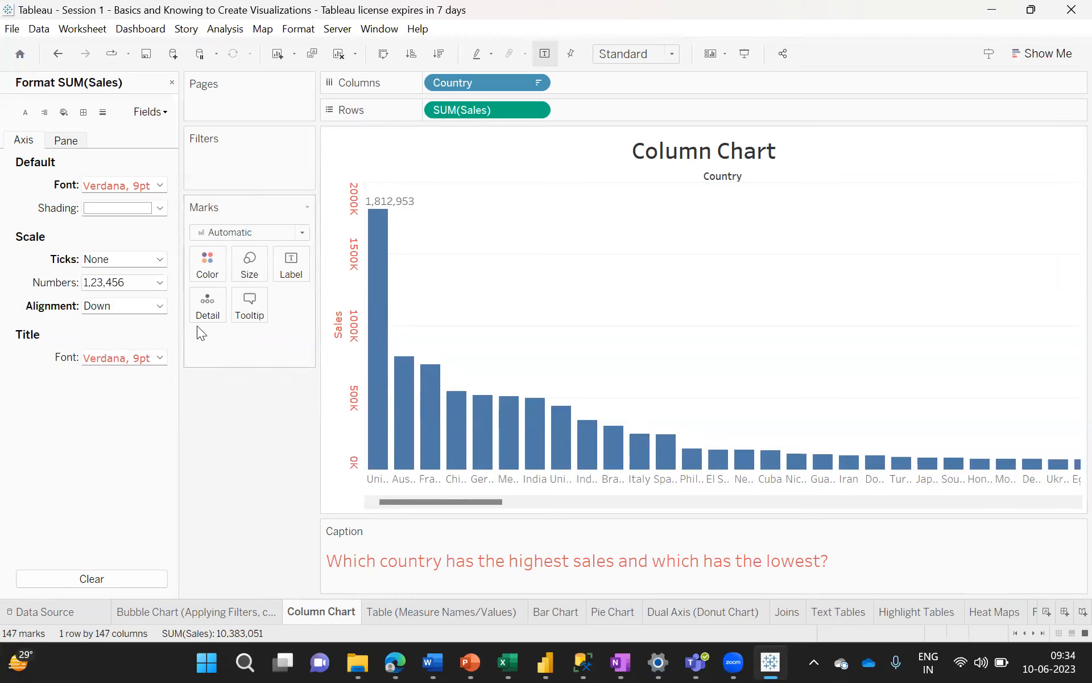
# - Apply the Number (Custom) format to the Sales axis, try Millions (M) as display units, and choose Thousands (K)
pyautogui.click(160, 284)
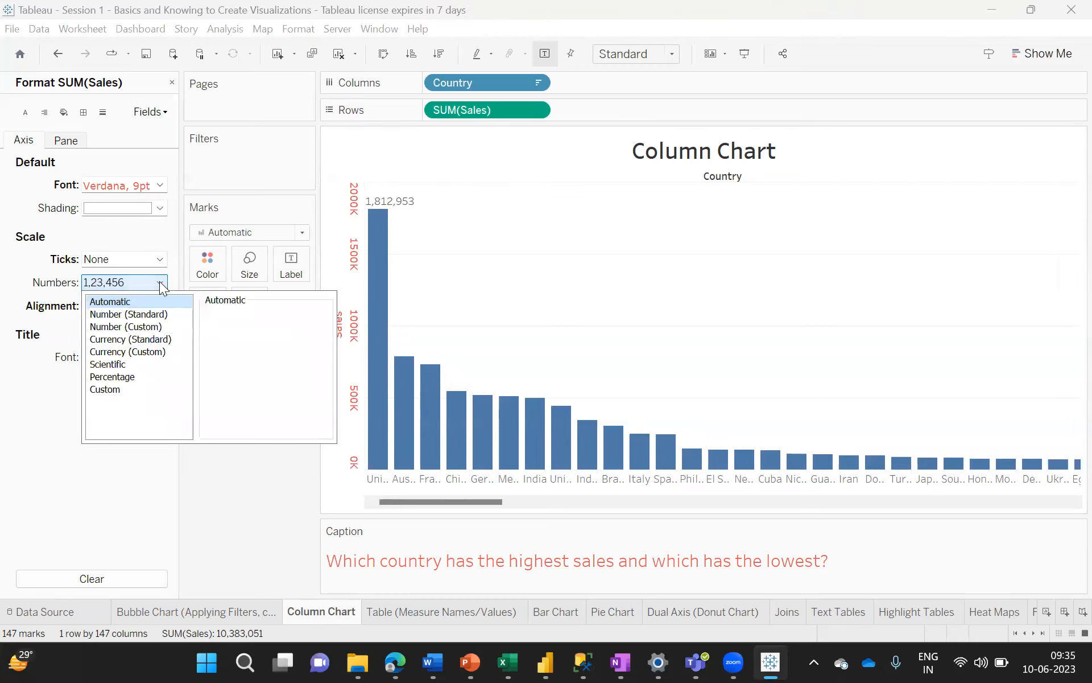
pyautogui.click(113, 328)
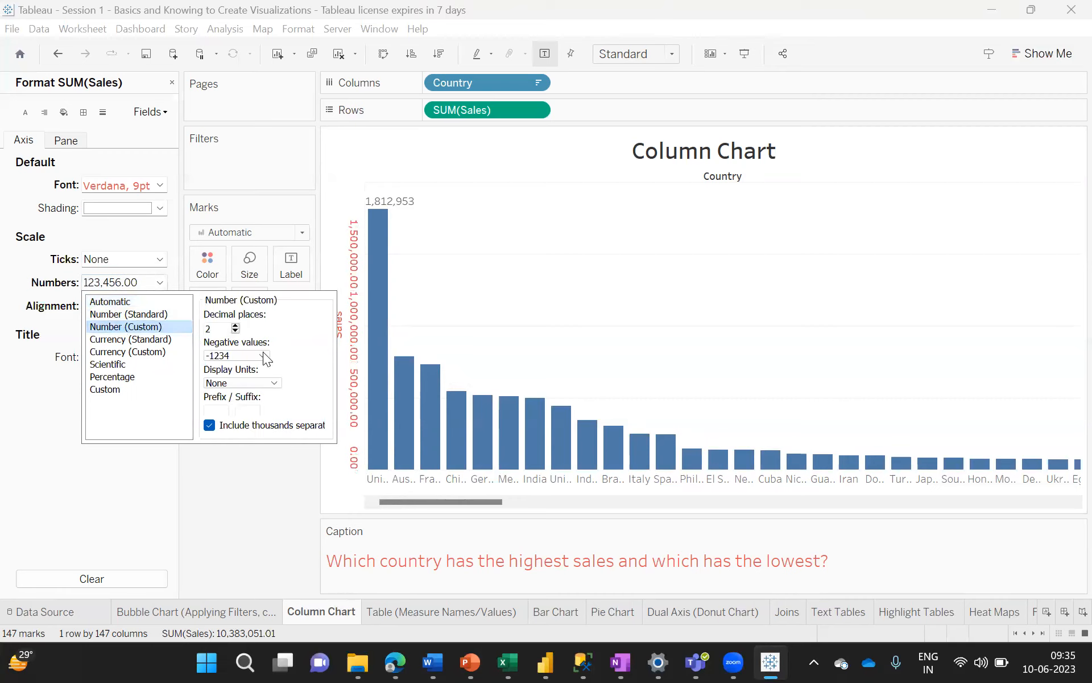
pyautogui.click(274, 384)
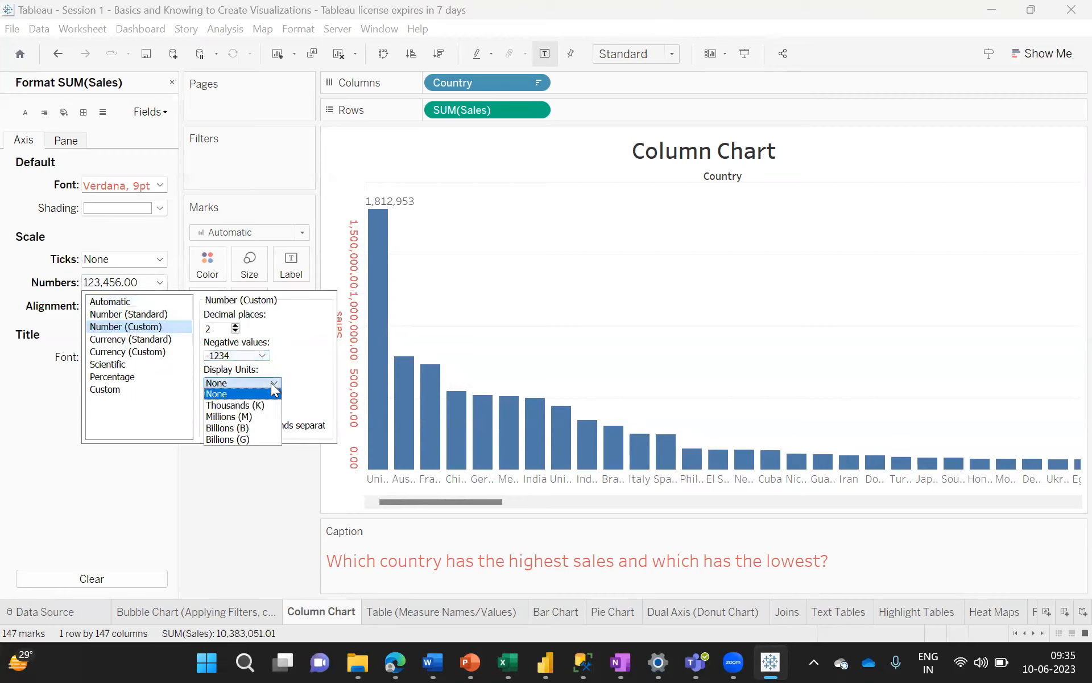
pyautogui.click(251, 407)
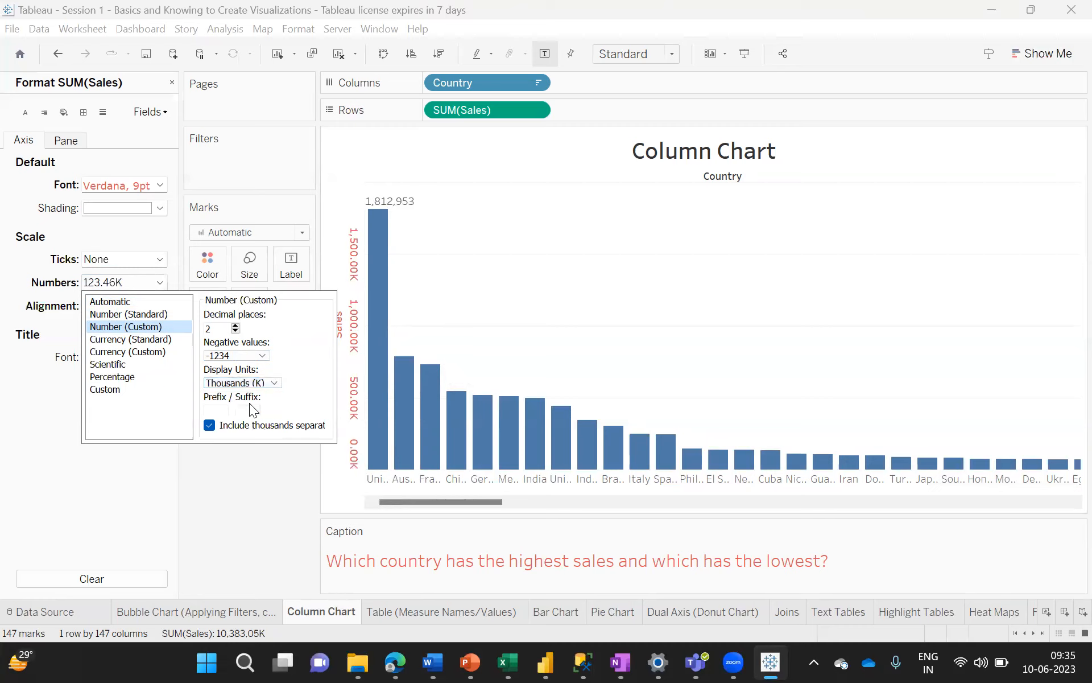
pyautogui.click(273, 383)
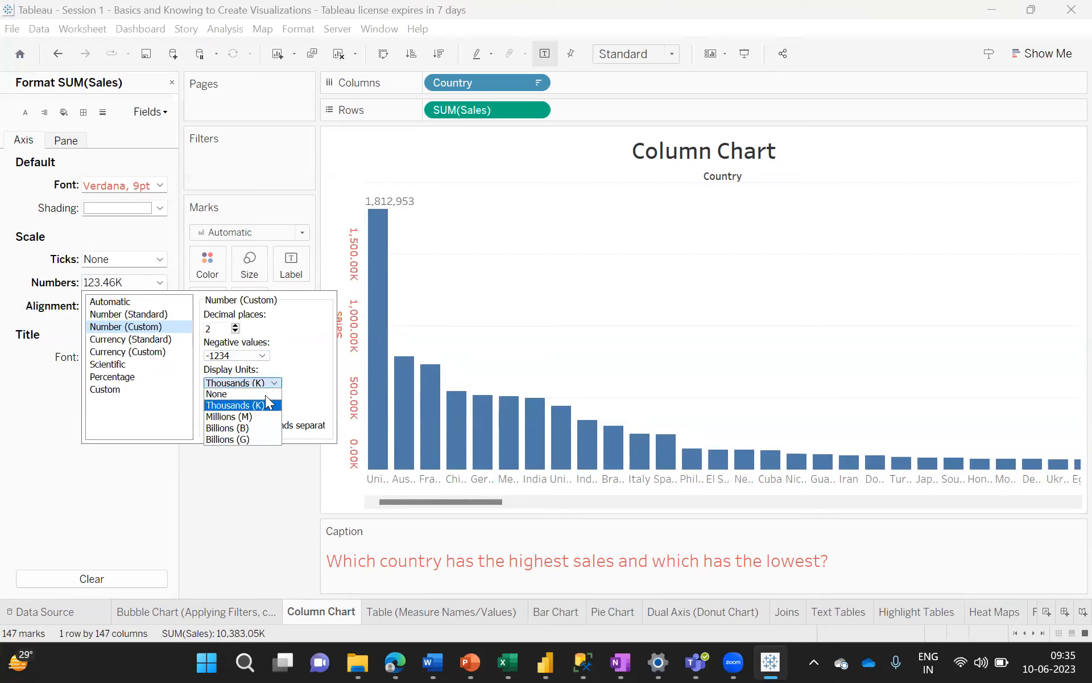
pyautogui.click(247, 414)
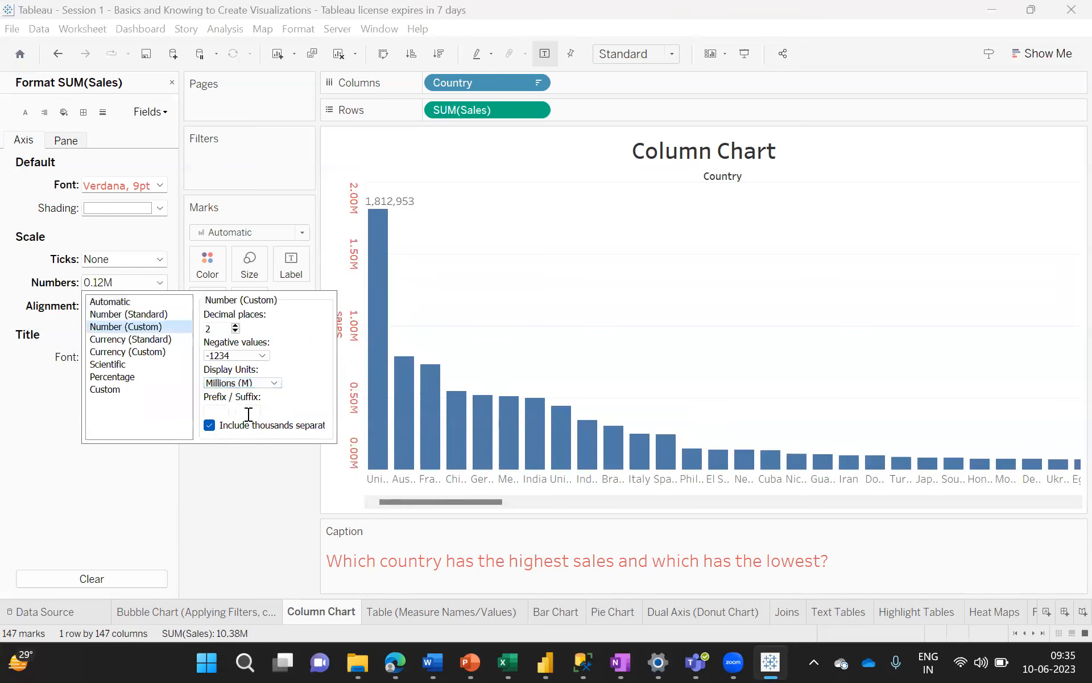
pyautogui.click(267, 384)
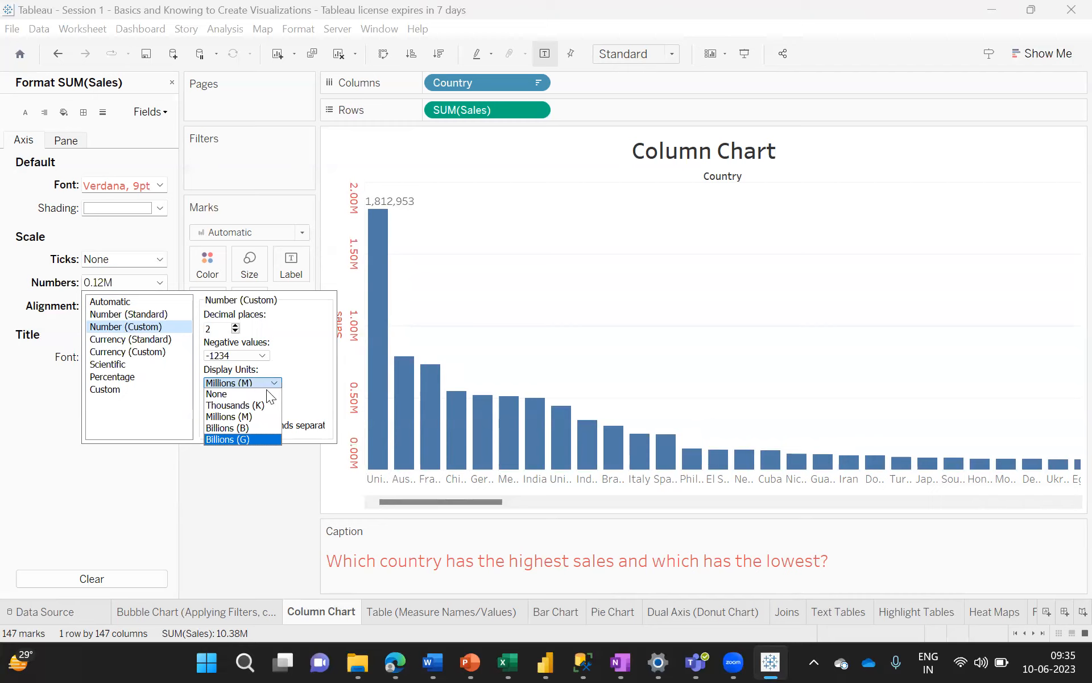
pyautogui.click(242, 405)
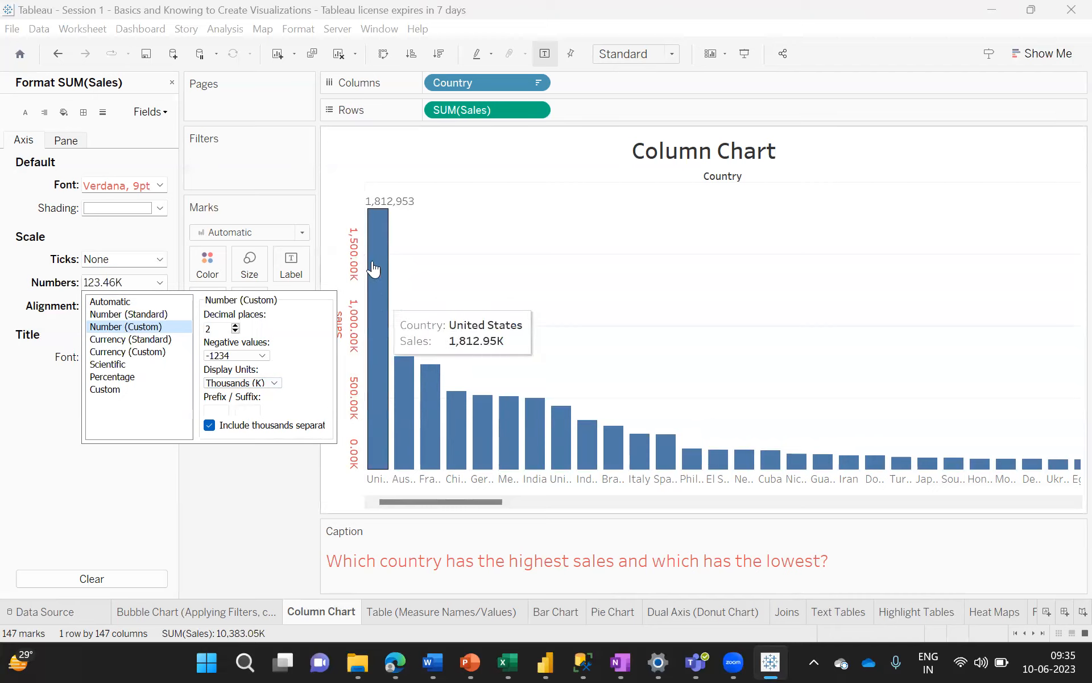
# - Toggle the thousands separators off and on, set the axis numbers to 0 decimal places, and review the negative value formats
pyautogui.click(210, 426)
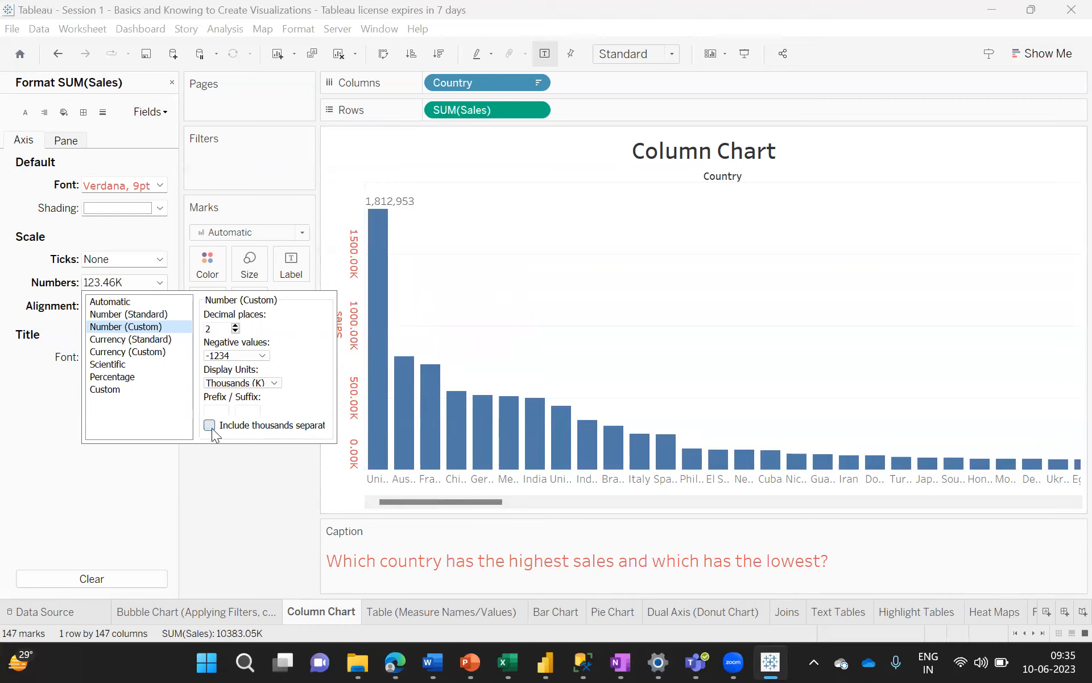
pyautogui.click(210, 425)
pyautogui.press('BackSpace')
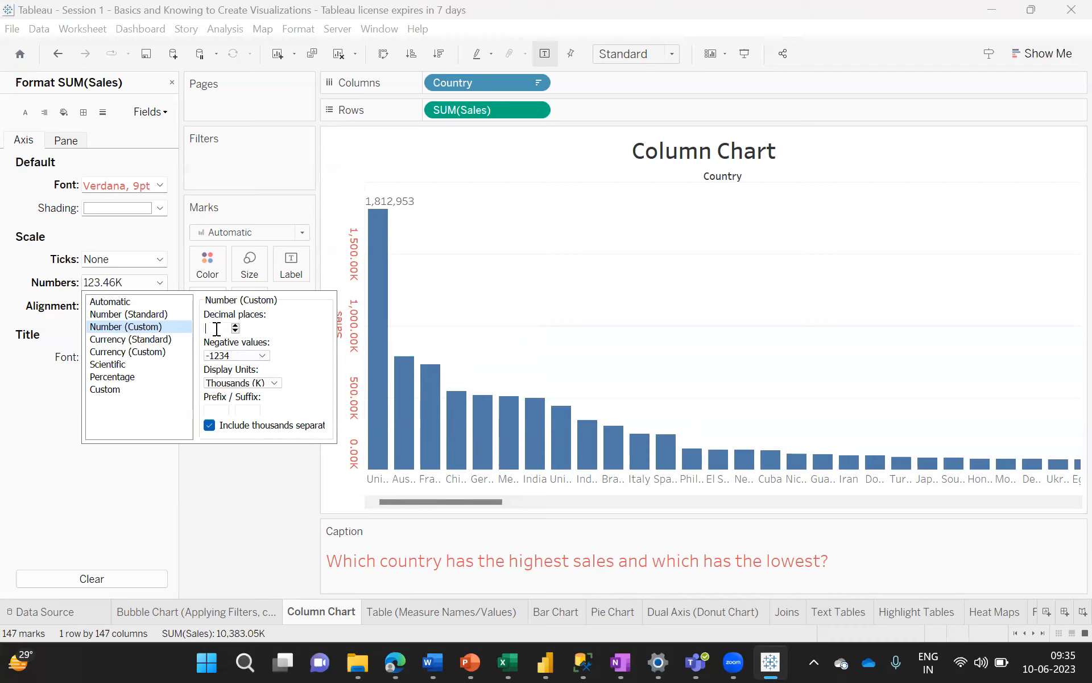
pyautogui.write('0')
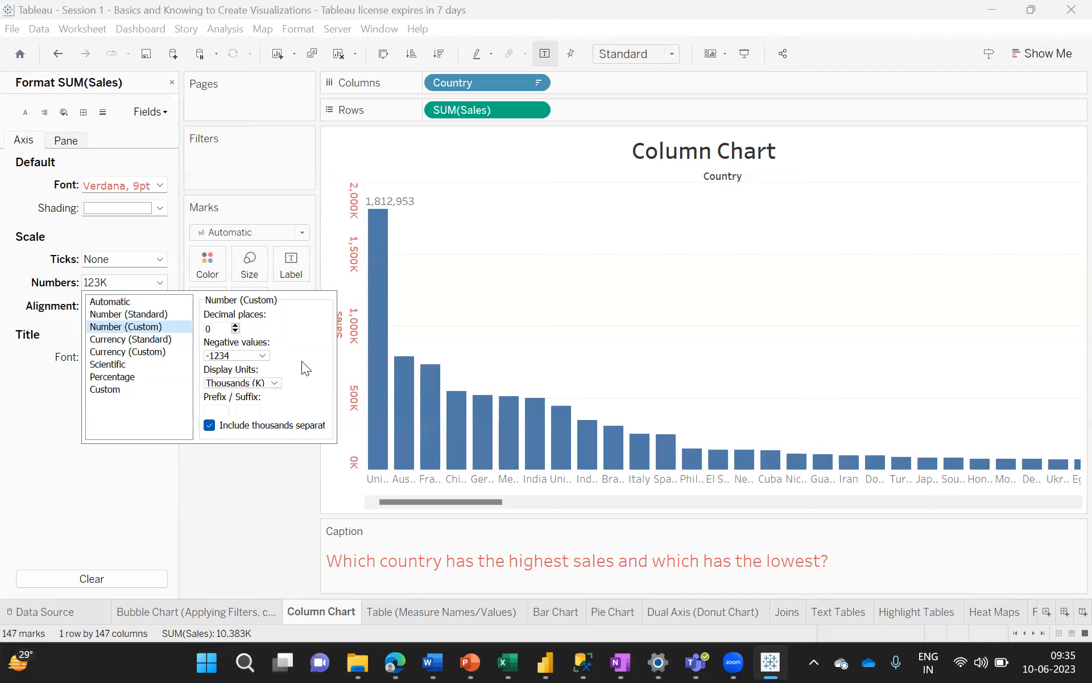
pyautogui.press('Tab')
pyautogui.click(250, 356)
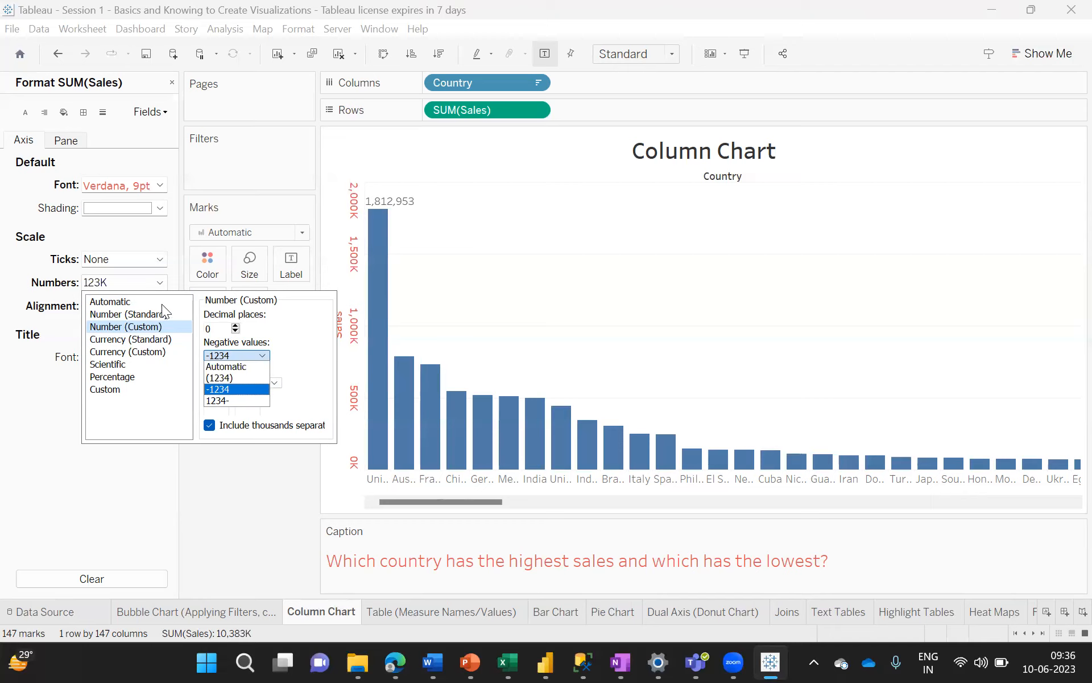
pyautogui.click(139, 328)
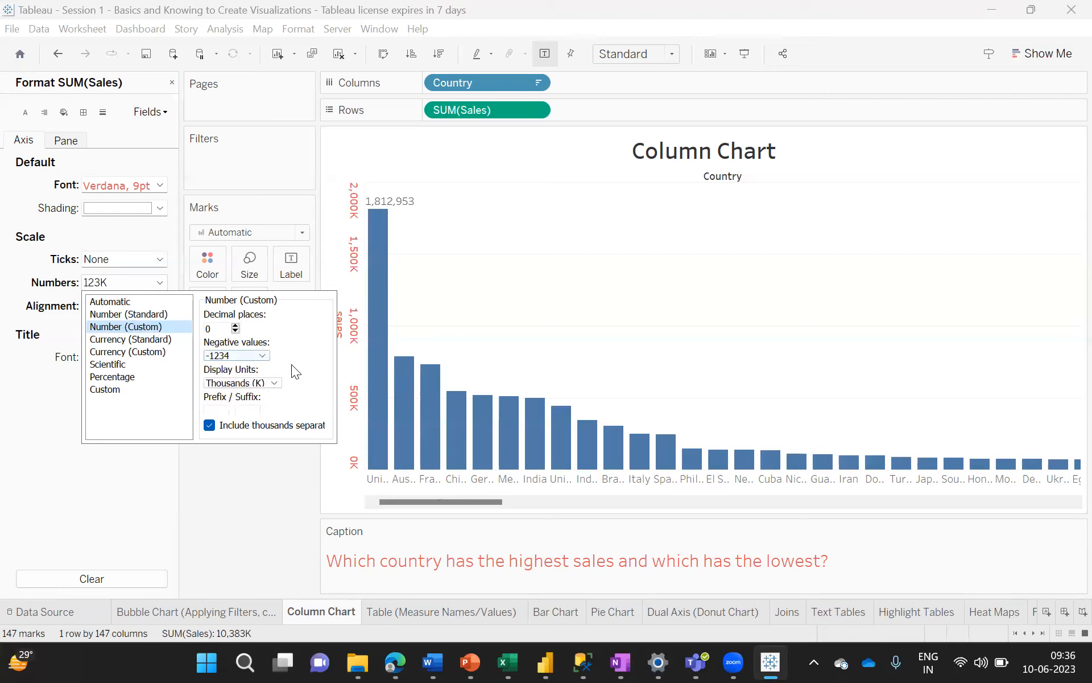
pyautogui.click(343, 461)
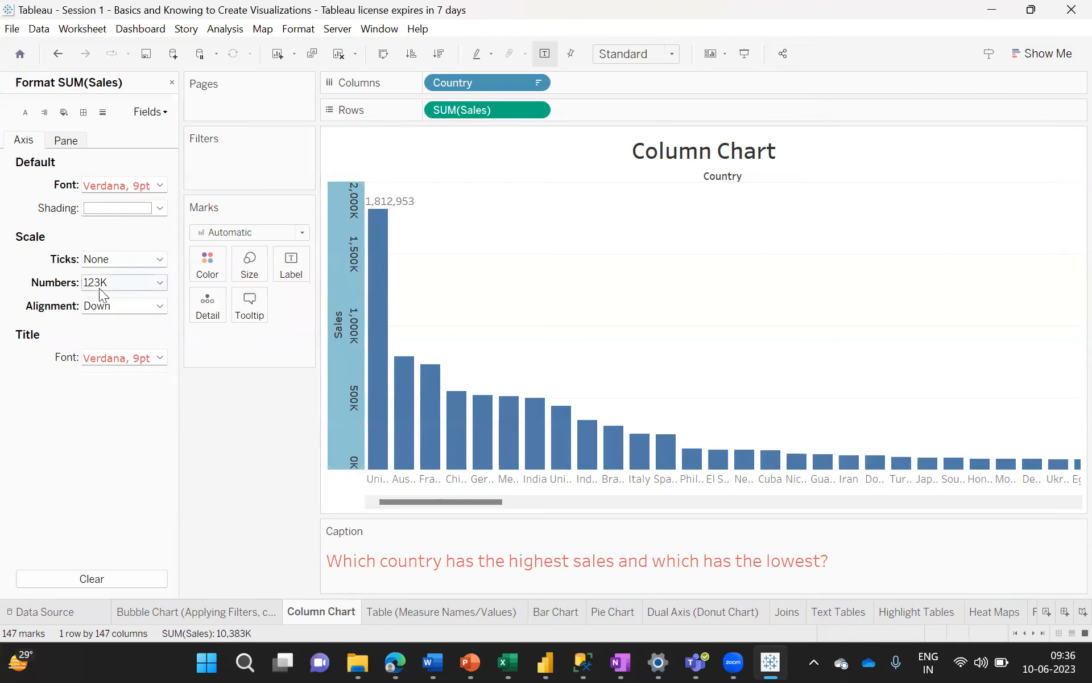
# - Try the Normal alignment for the Sales axis scale, and set it to Automatic
pyautogui.click(149, 307)
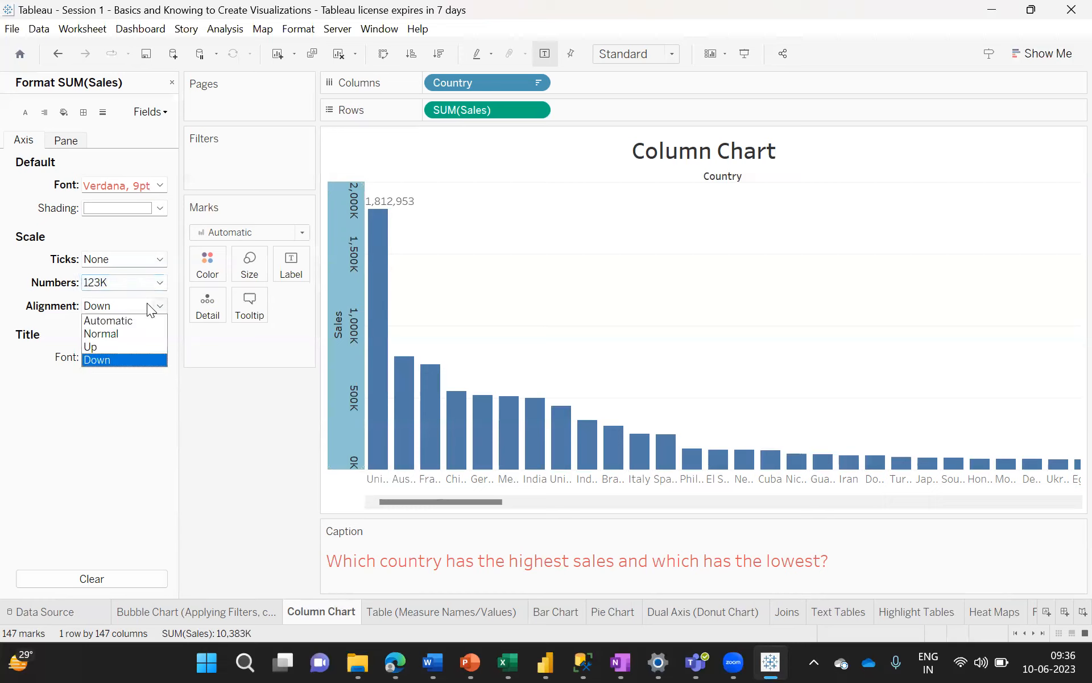
pyautogui.click(112, 333)
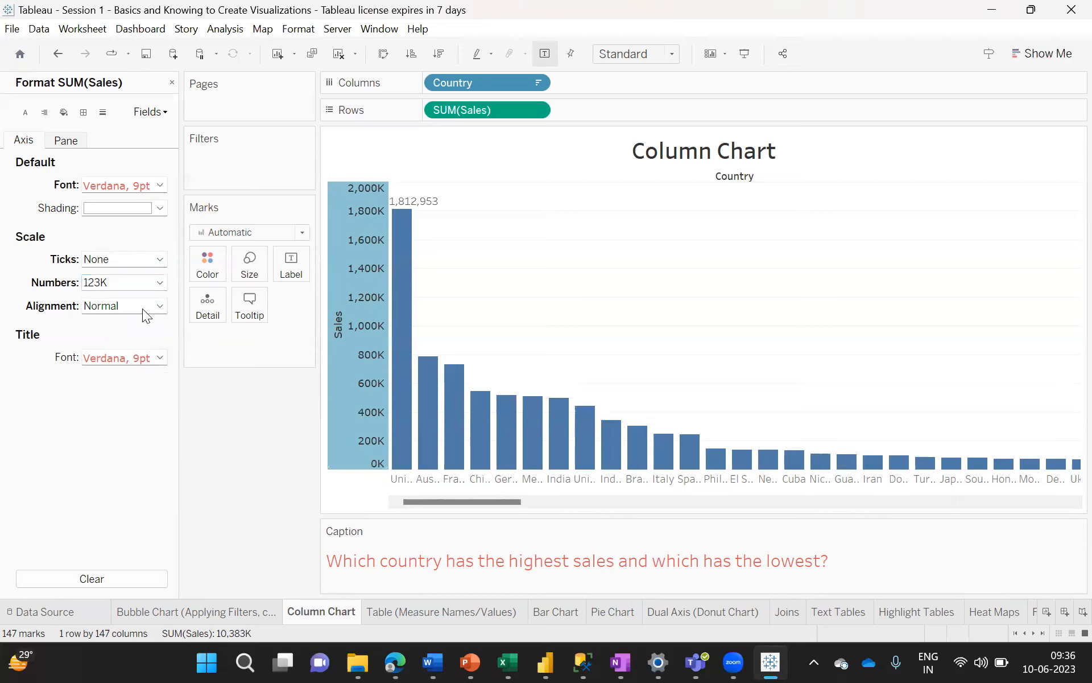
pyautogui.click(157, 306)
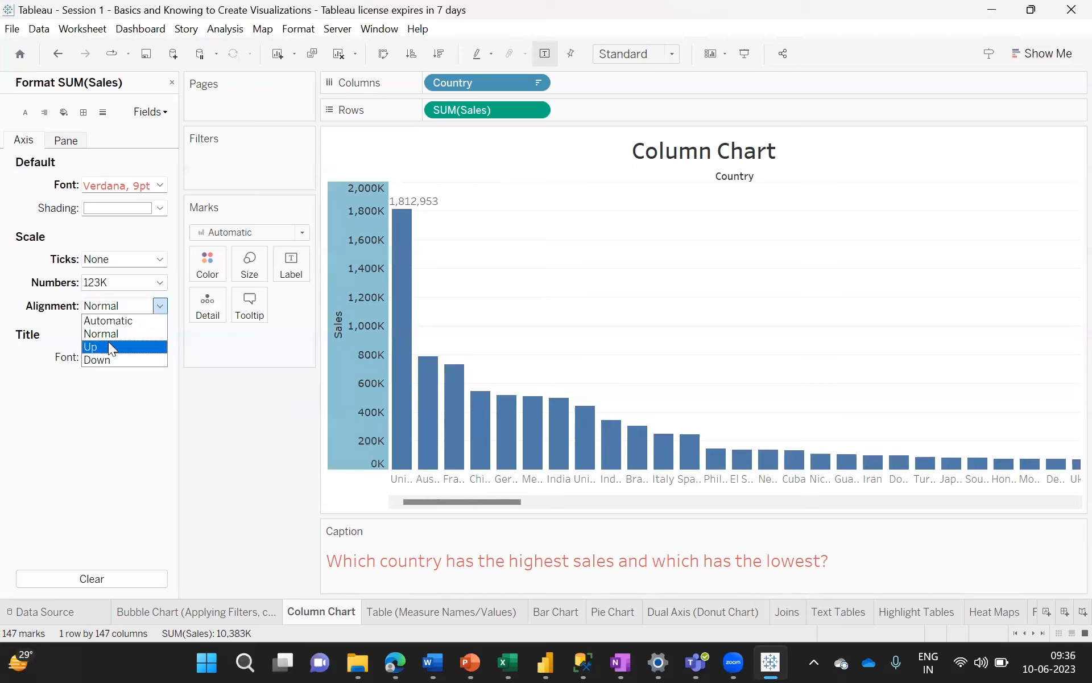
pyautogui.click(109, 319)
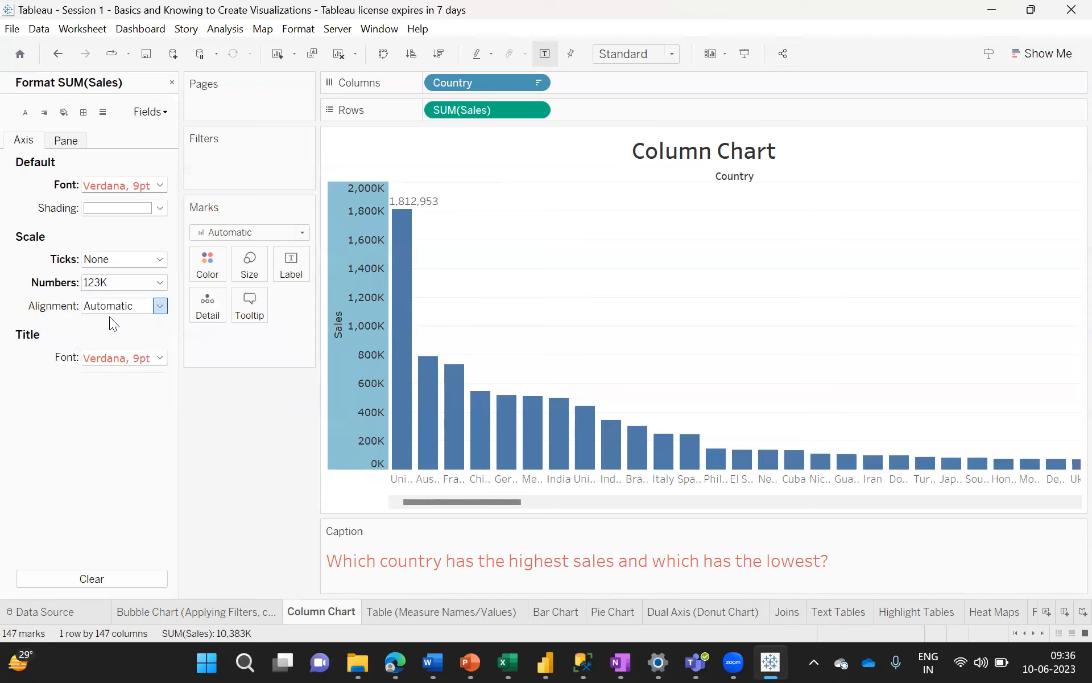
# - Exclude thousands separators from the Sales axis numbers, and inspect the United States bar's tooltip
pyautogui.click(141, 280)
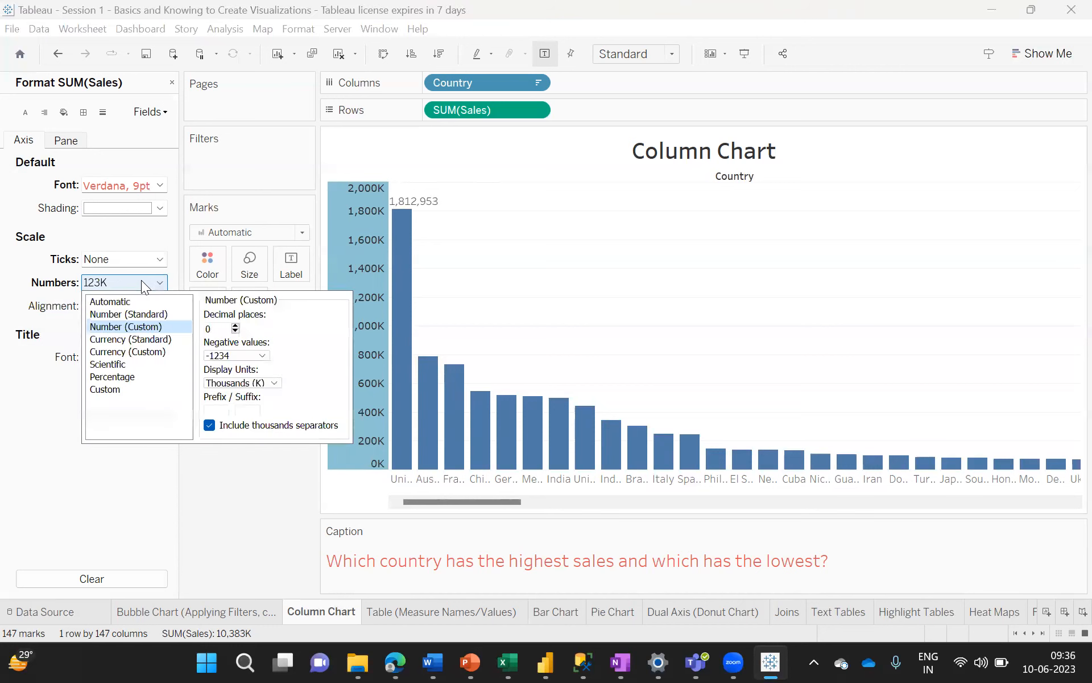
pyautogui.click(209, 426)
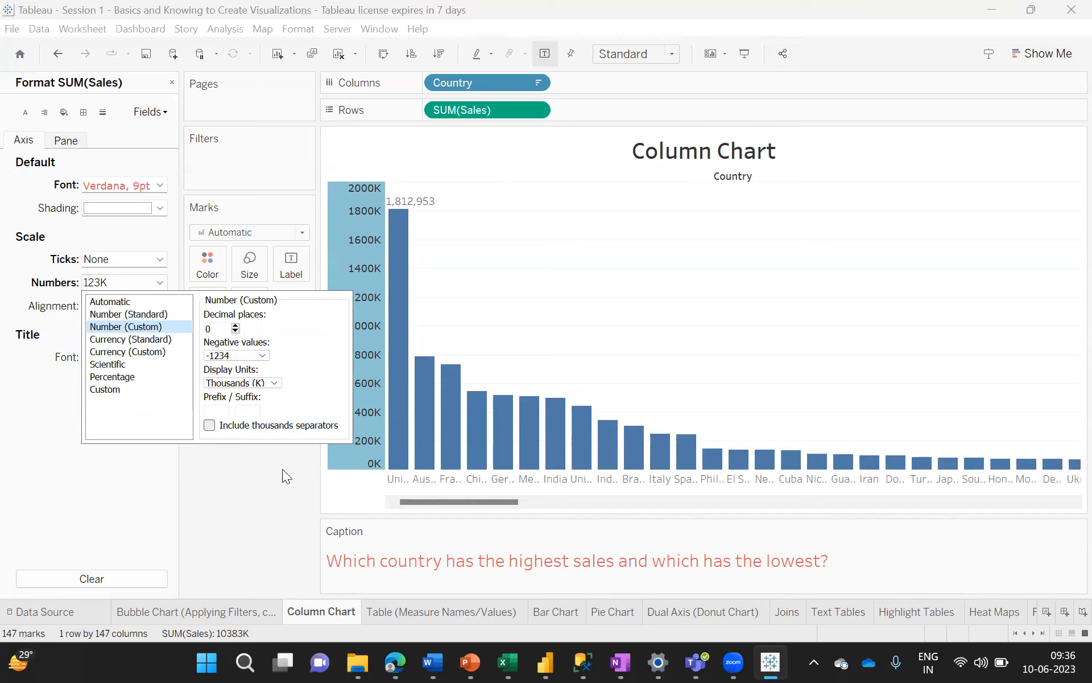
pyautogui.click(343, 496)
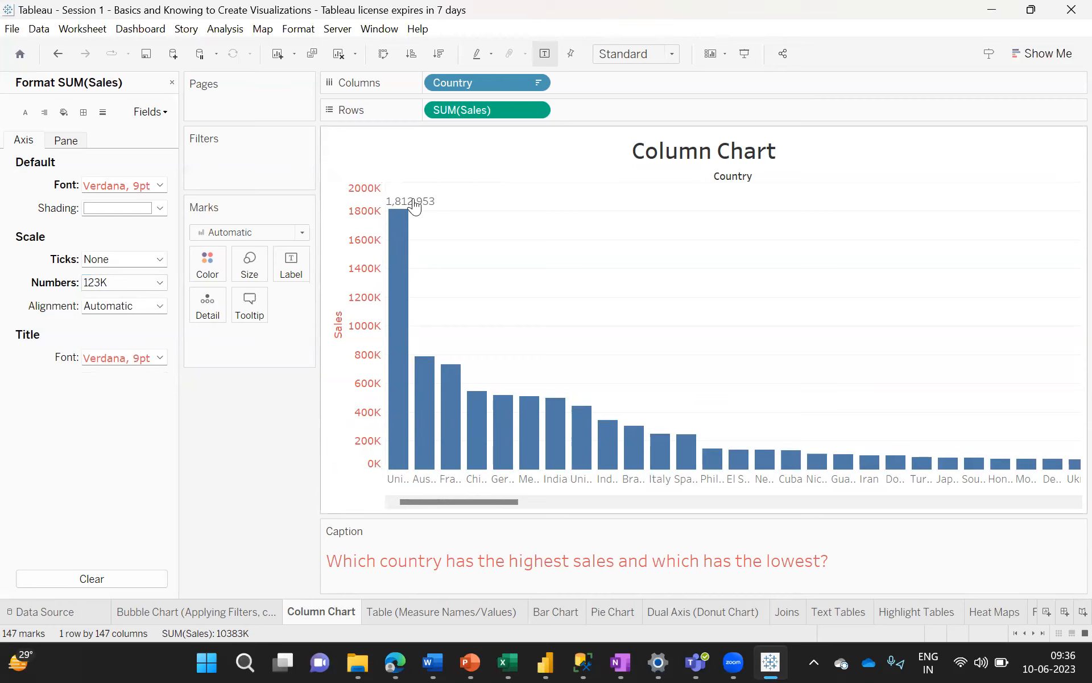
pyautogui.moveTo(415, 208)
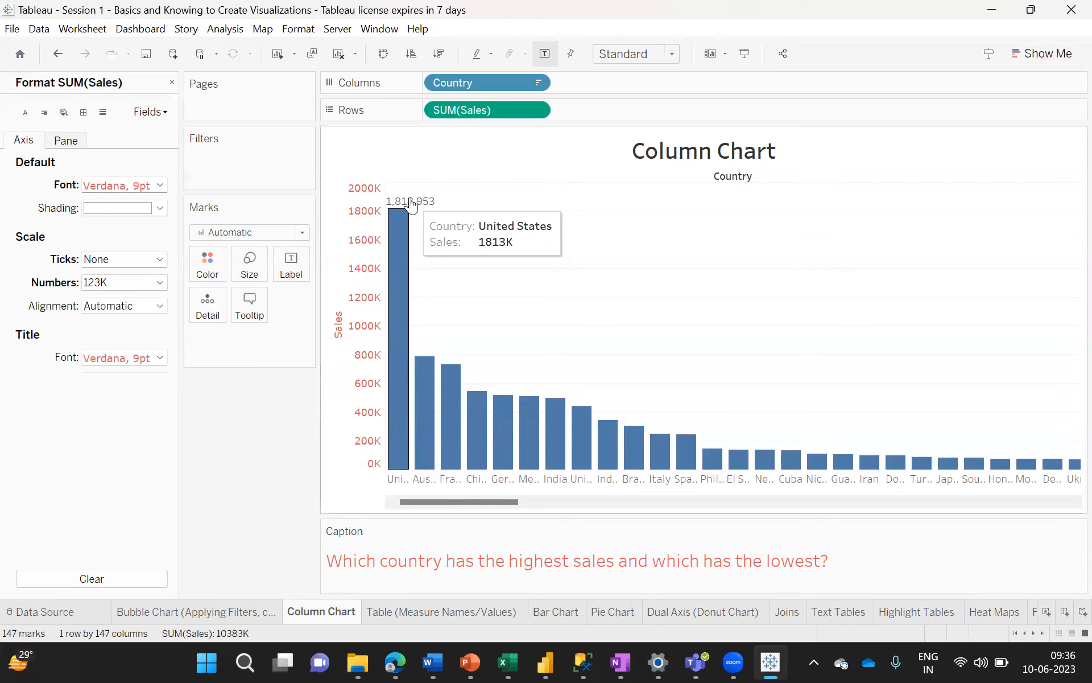
# - Set the mark label of the United States bar to Always Show
pyautogui.rightClick(410, 197)
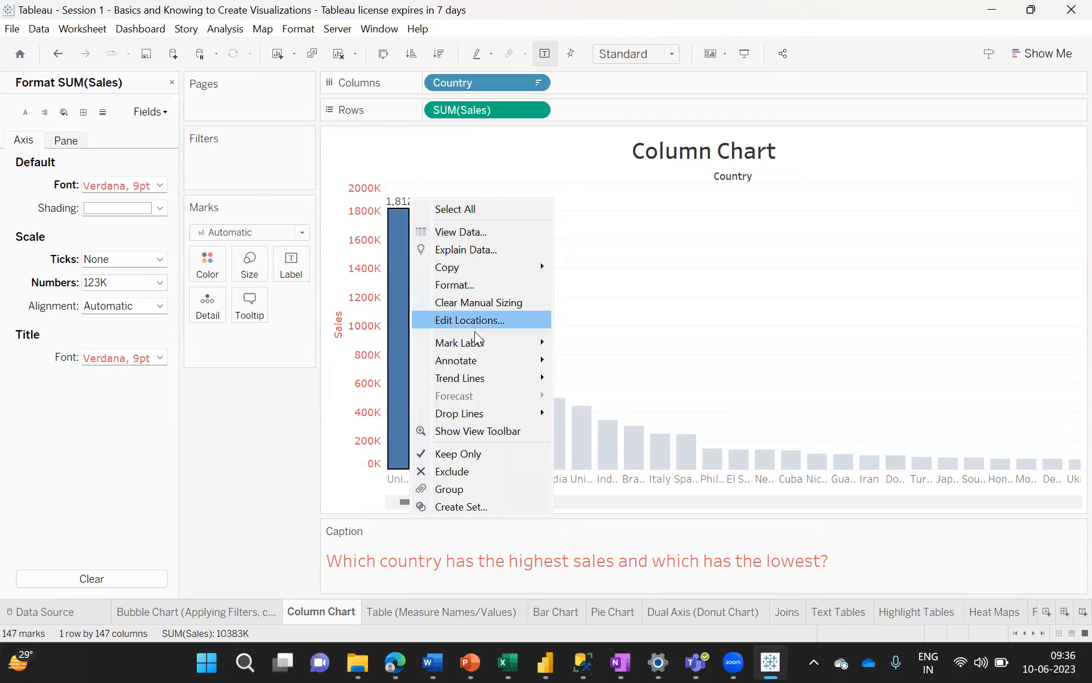
pyautogui.moveTo(471, 345)
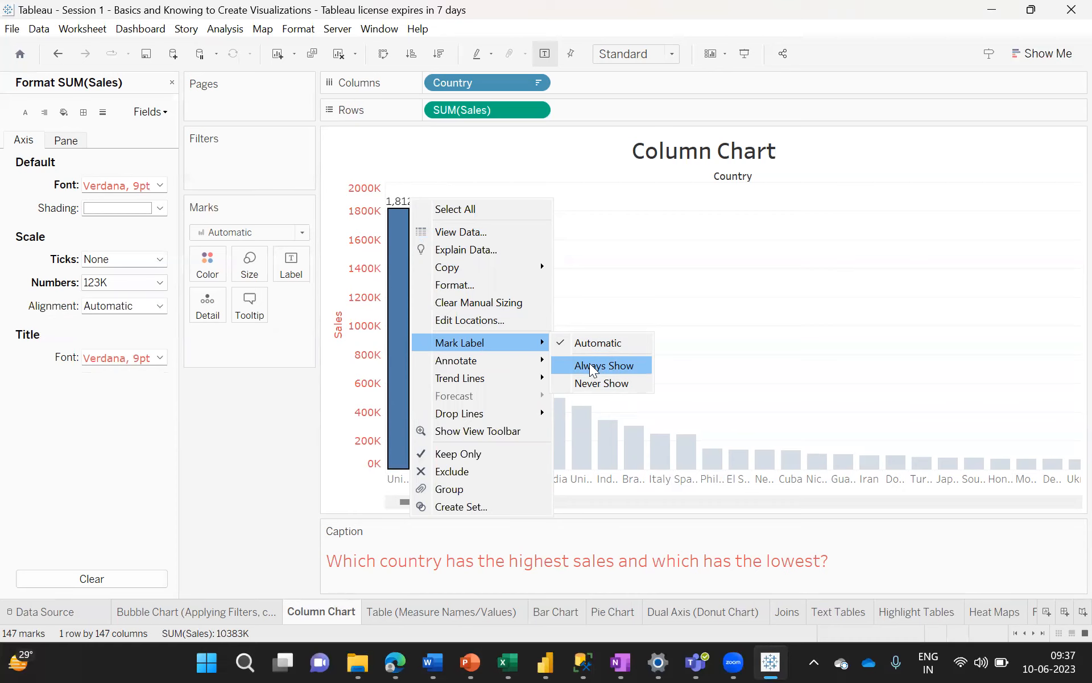
pyautogui.click(592, 369)
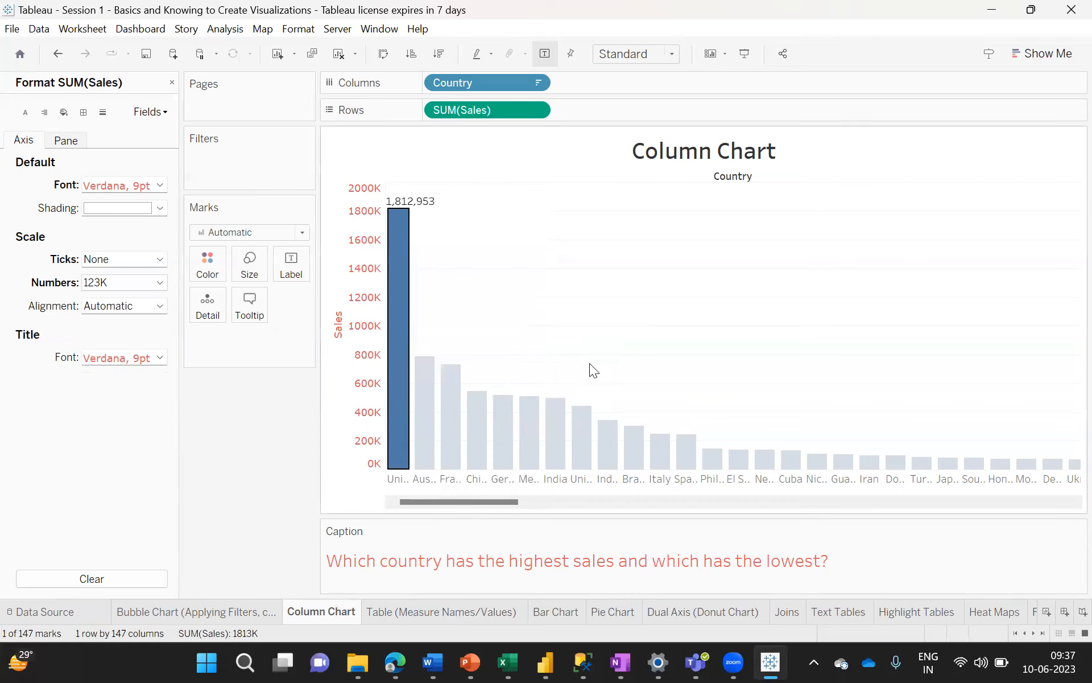
# - Label all marks in the chart and allow the labels to overlap other marks
pyautogui.click(293, 265)
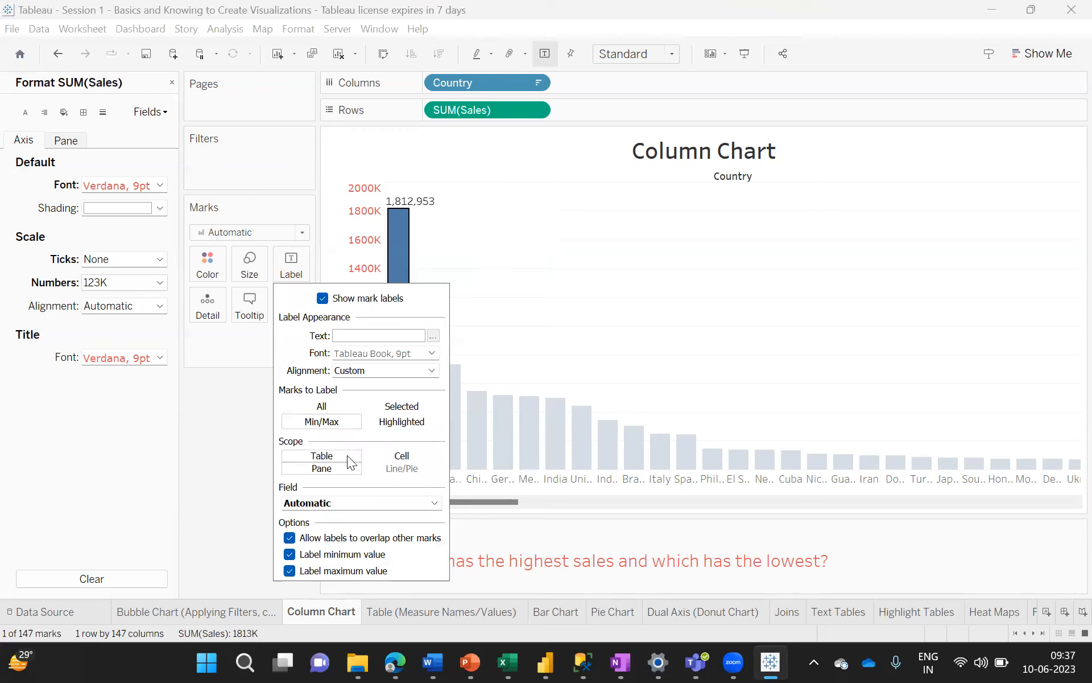
pyautogui.click(322, 406)
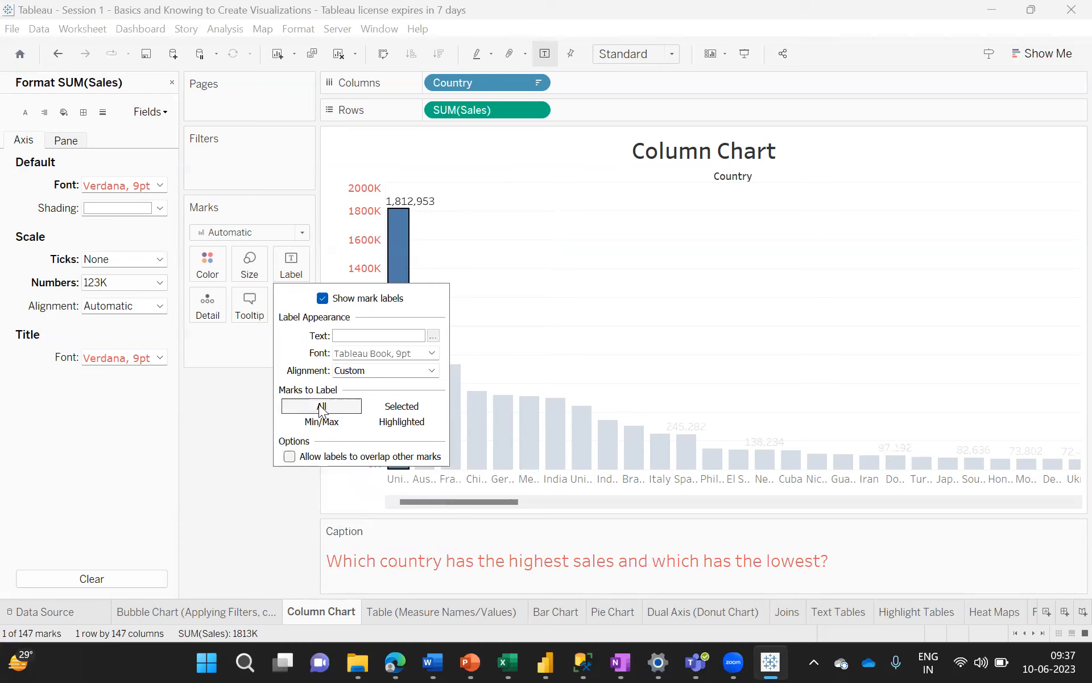
pyautogui.click(289, 456)
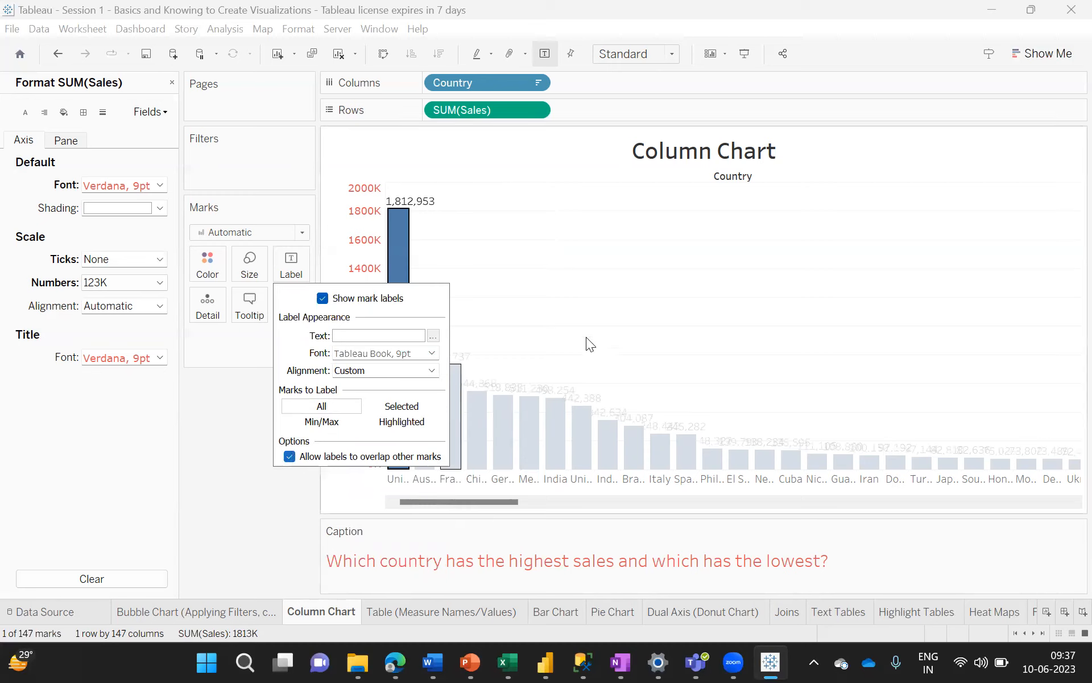
pyautogui.click(641, 308)
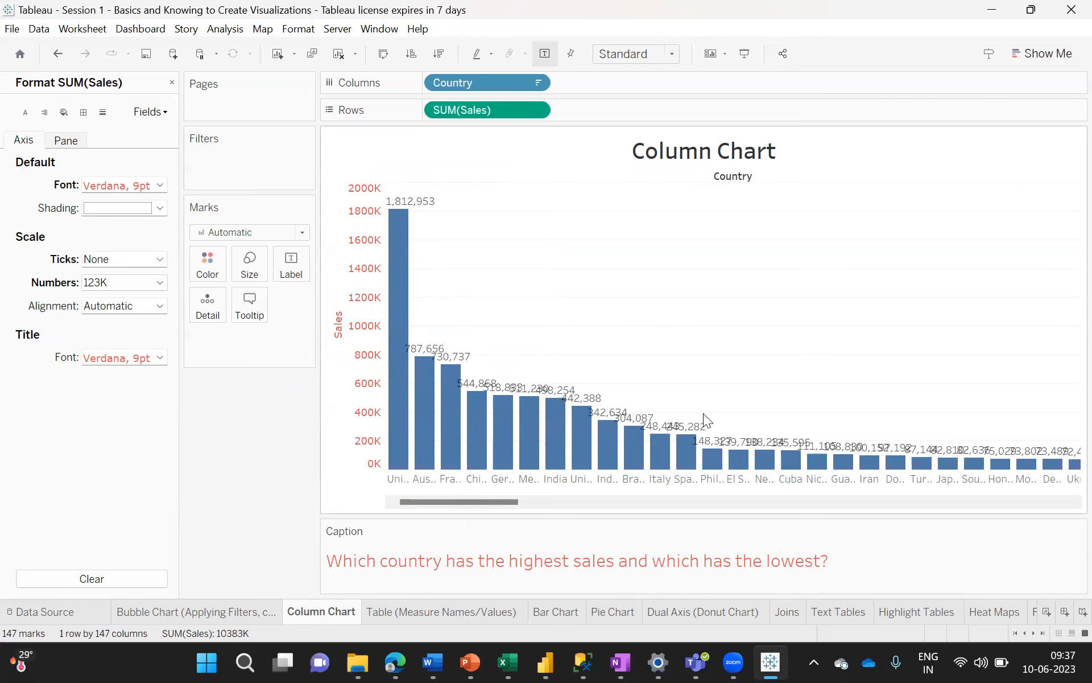
# - Review the font and SUM(Sales) format settings, and check the mark label options of the United States bar
pyautogui.rightClick(421, 199)
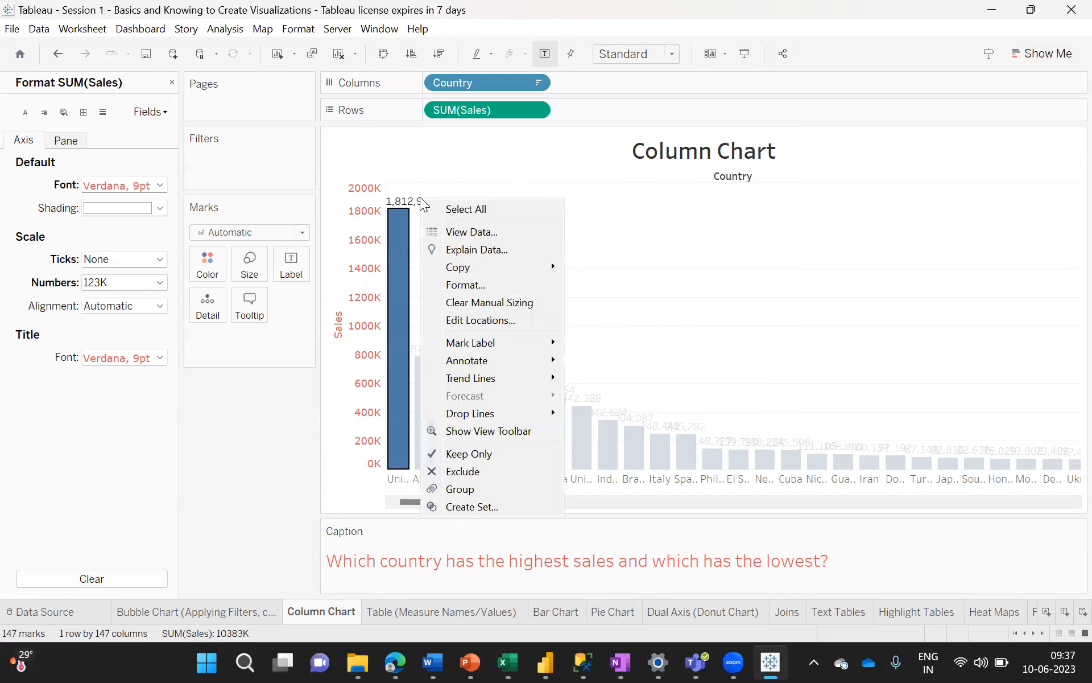
pyautogui.click(465, 284)
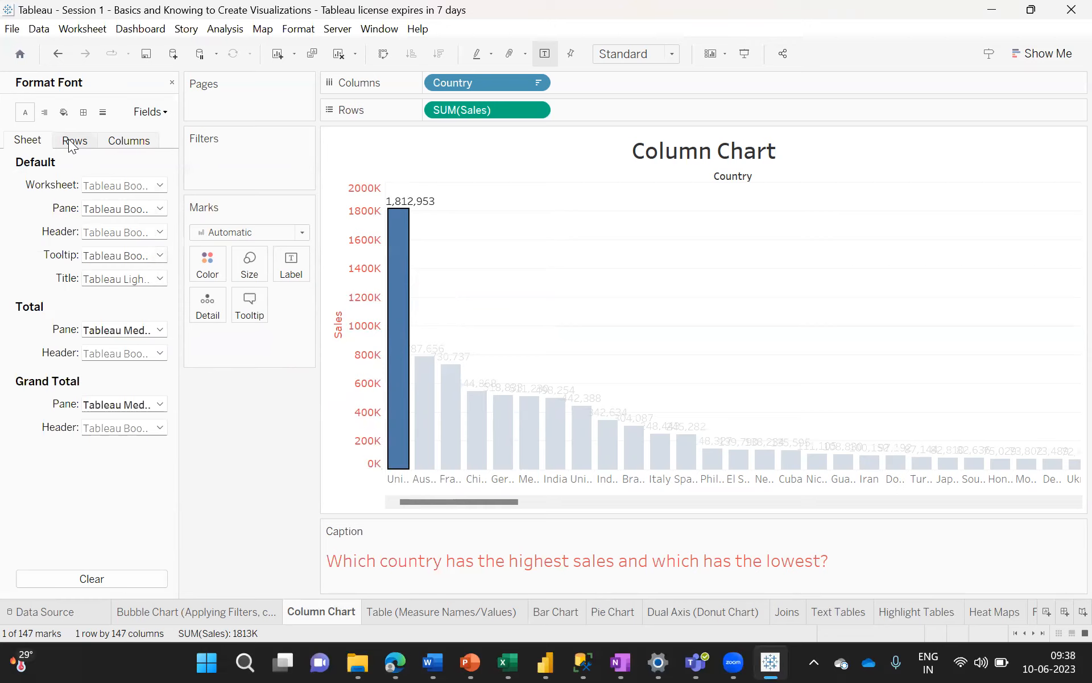
pyautogui.click(163, 113)
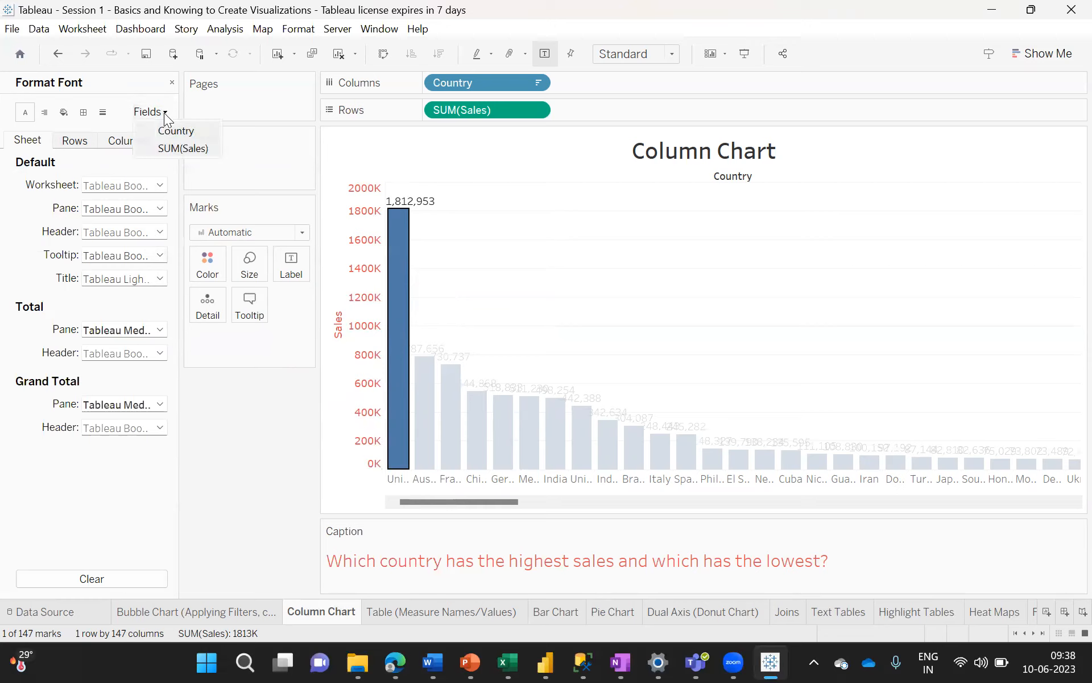
pyautogui.click(171, 147)
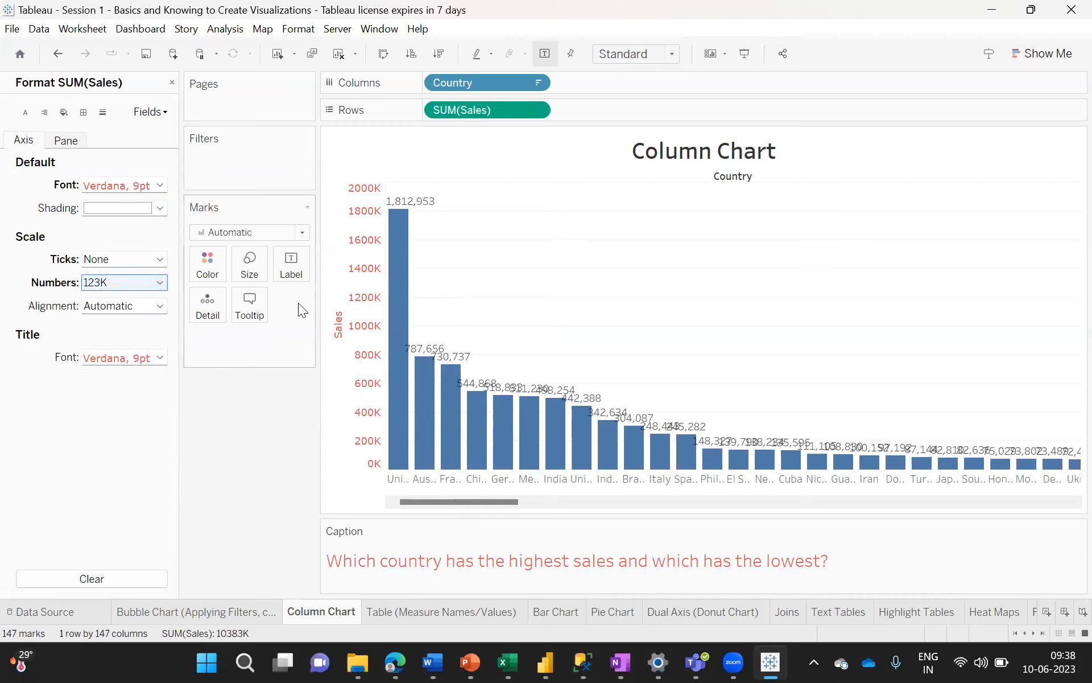
pyautogui.moveTo(401, 206)
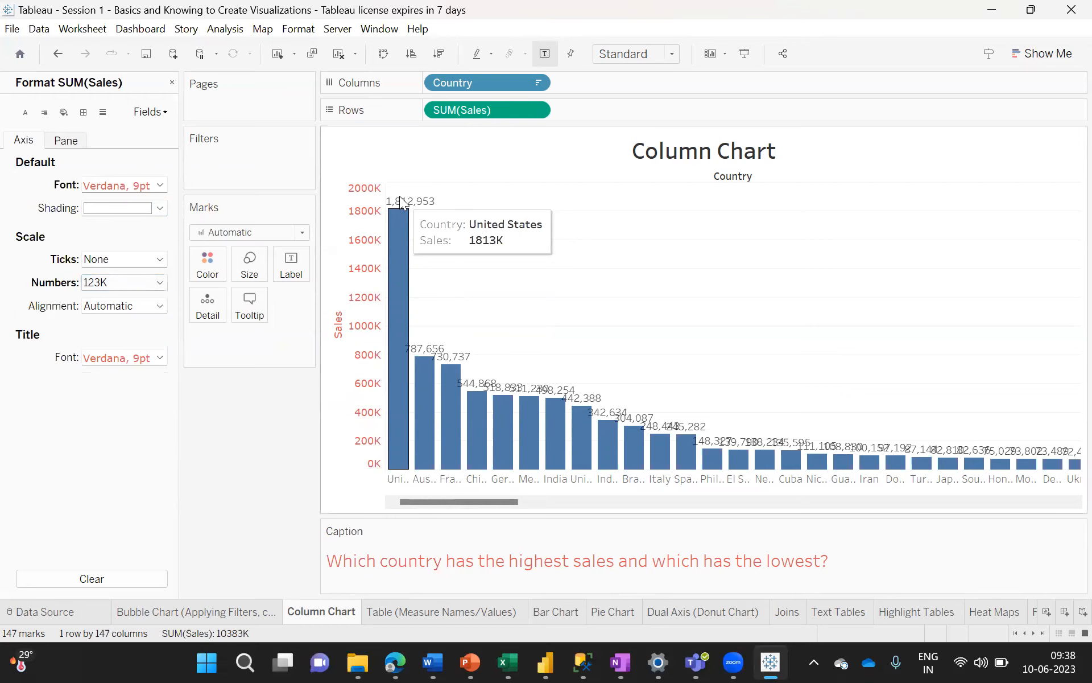
pyautogui.rightClick(401, 203)
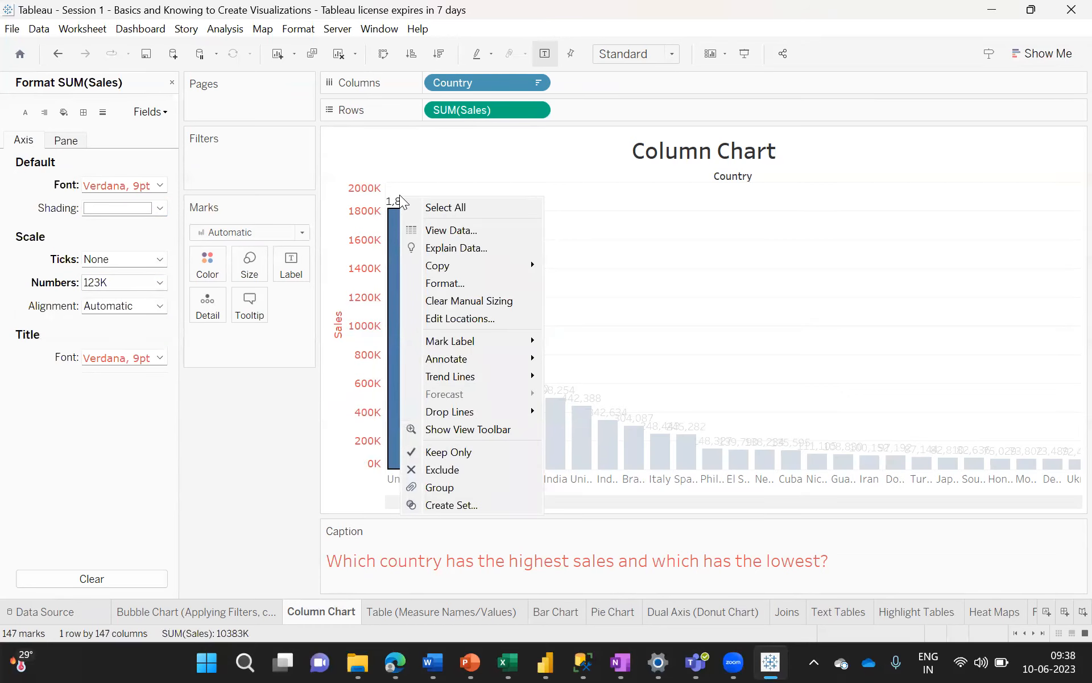
pyautogui.moveTo(460, 345)
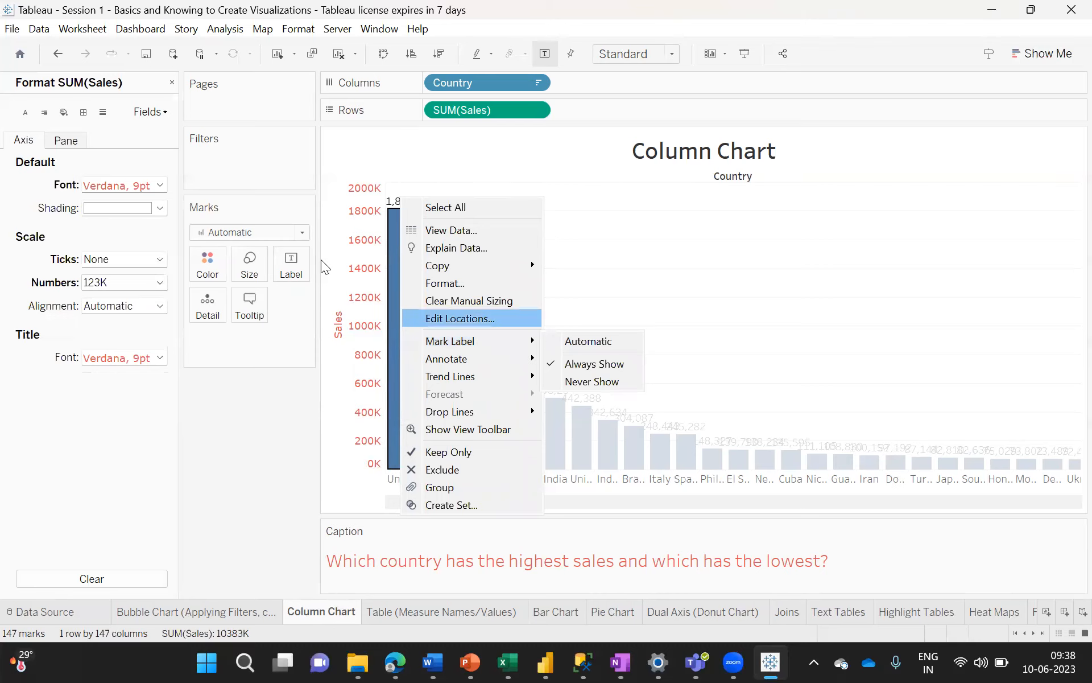
# - Review the mark label font options, and rotate the label direction so the values read vertically upward
pyautogui.click(291, 268)
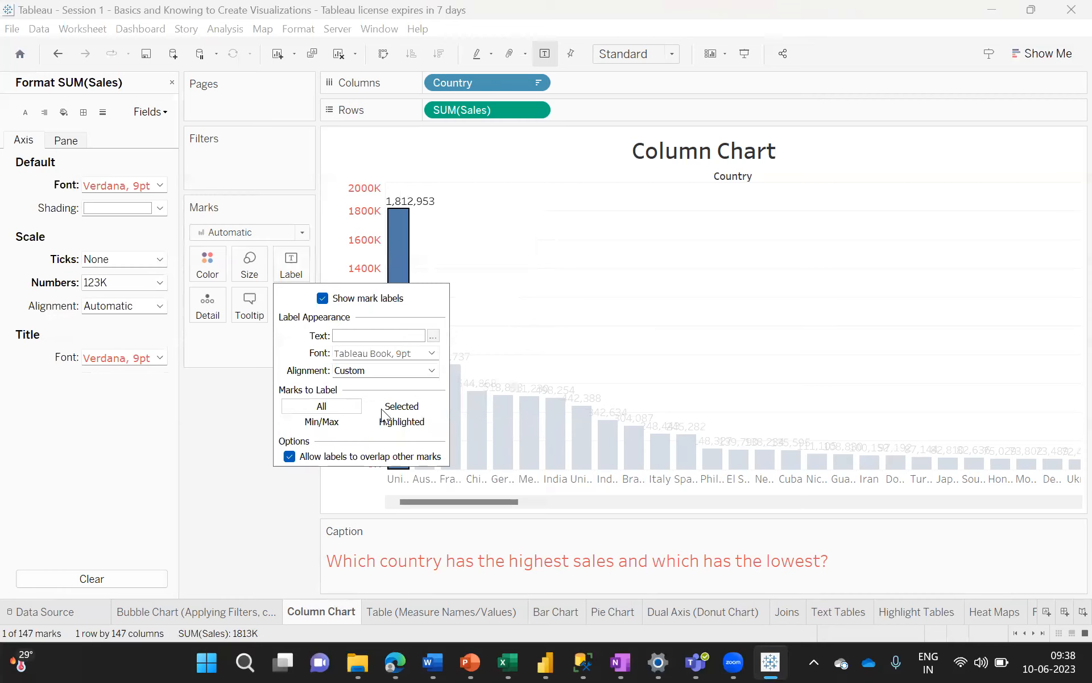
pyautogui.click(390, 354)
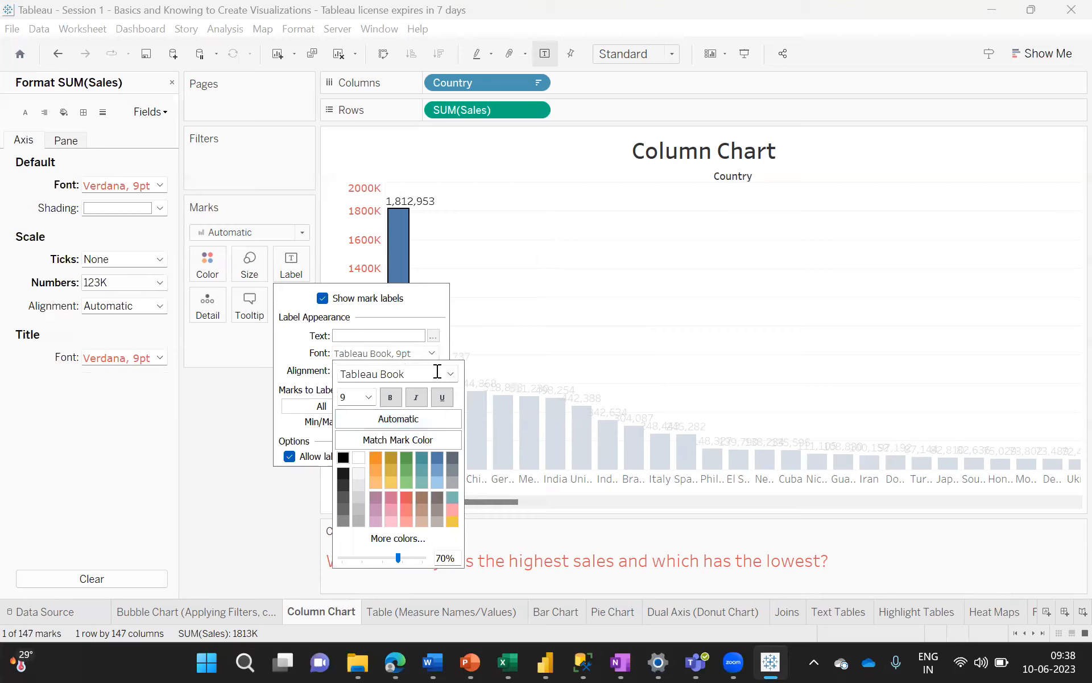
pyautogui.click(407, 301)
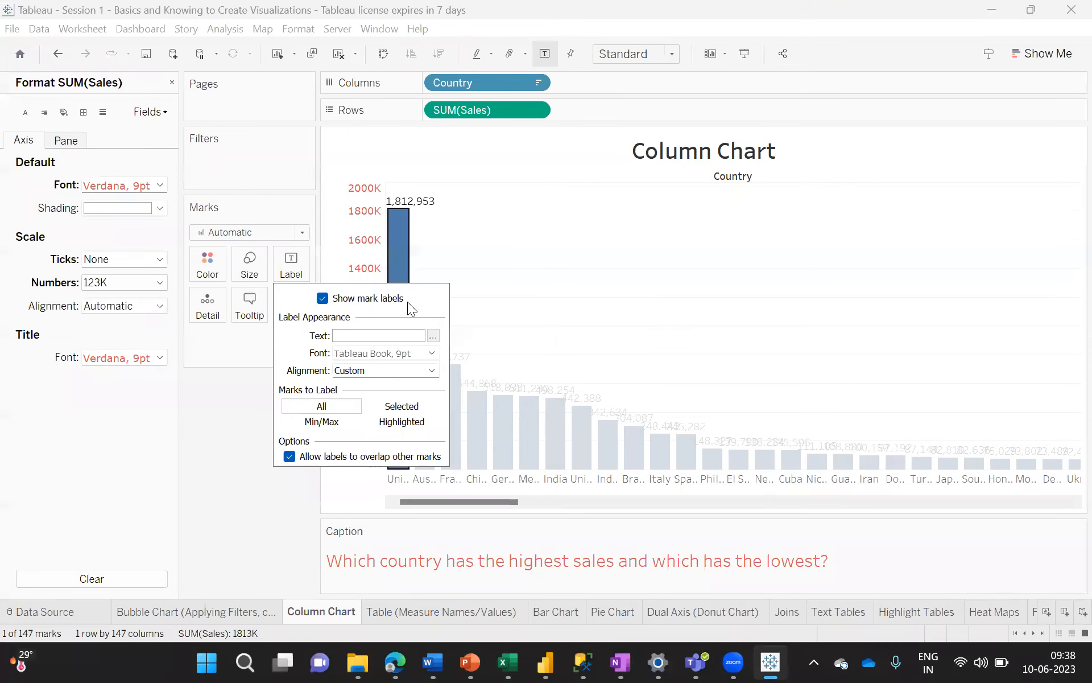
pyautogui.click(432, 371)
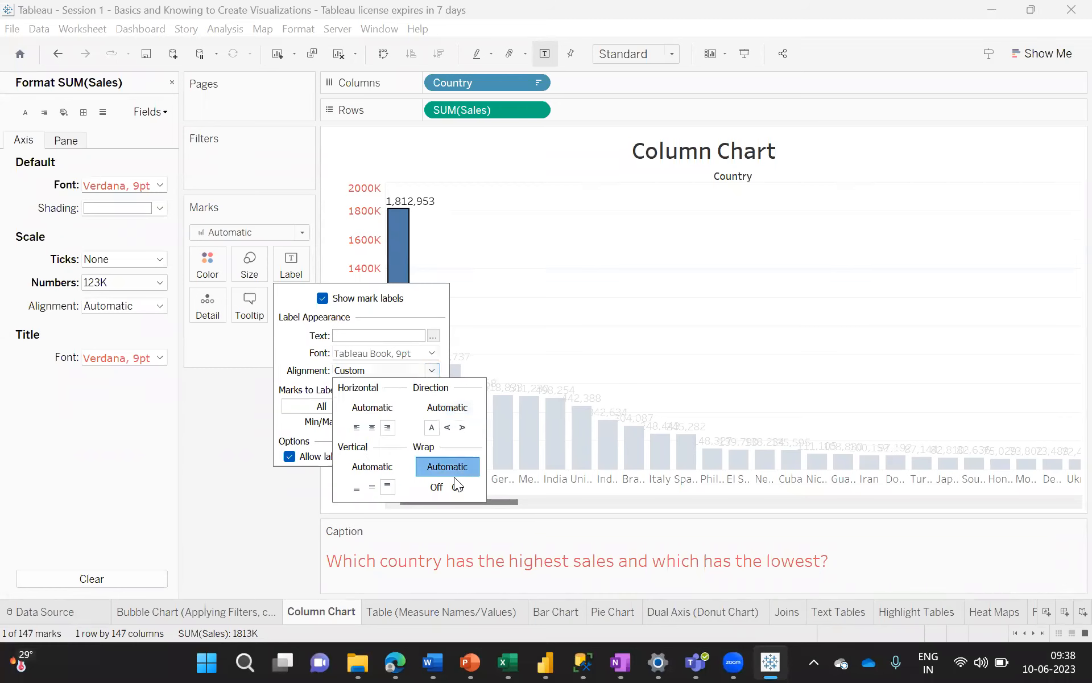
pyautogui.click(449, 428)
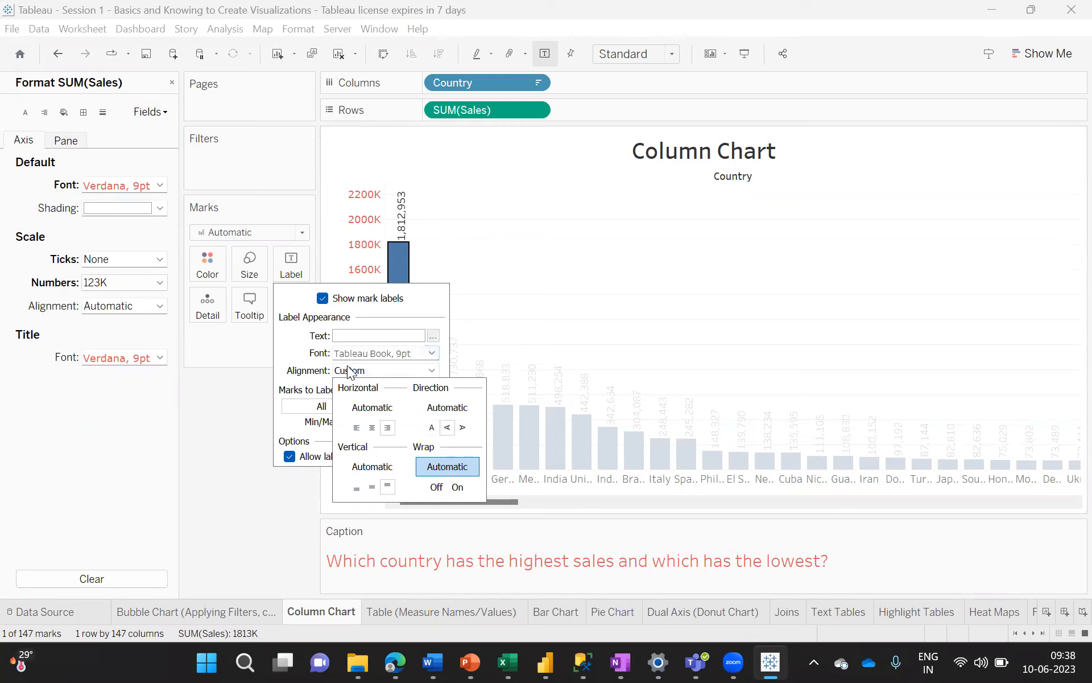
pyautogui.click(302, 359)
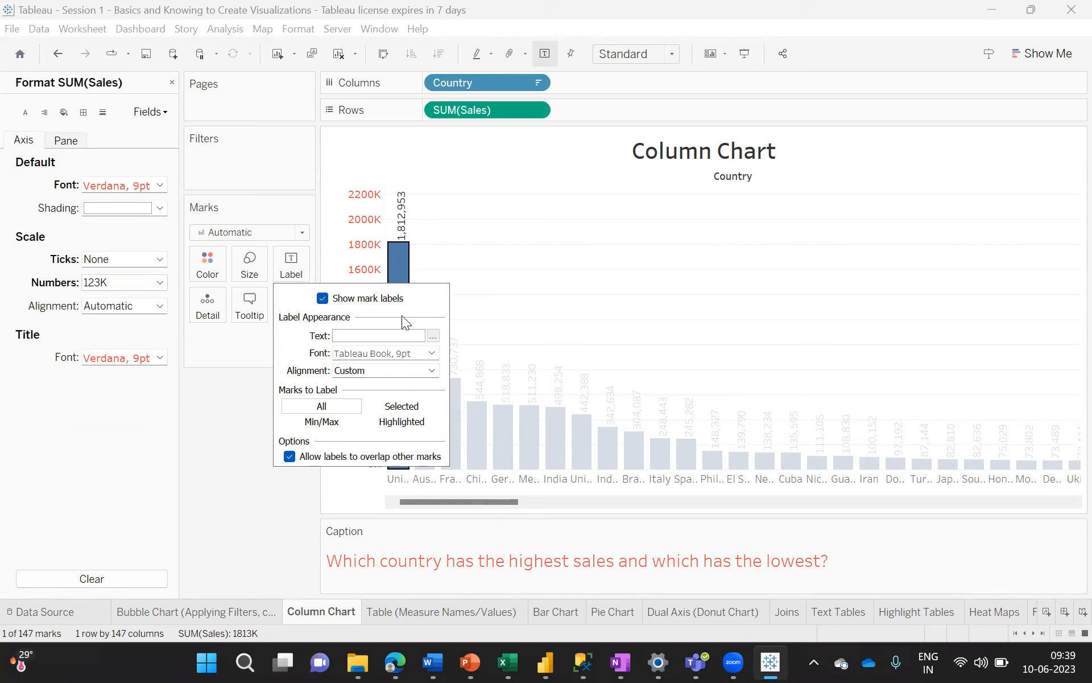
pyautogui.moveTo(402, 211)
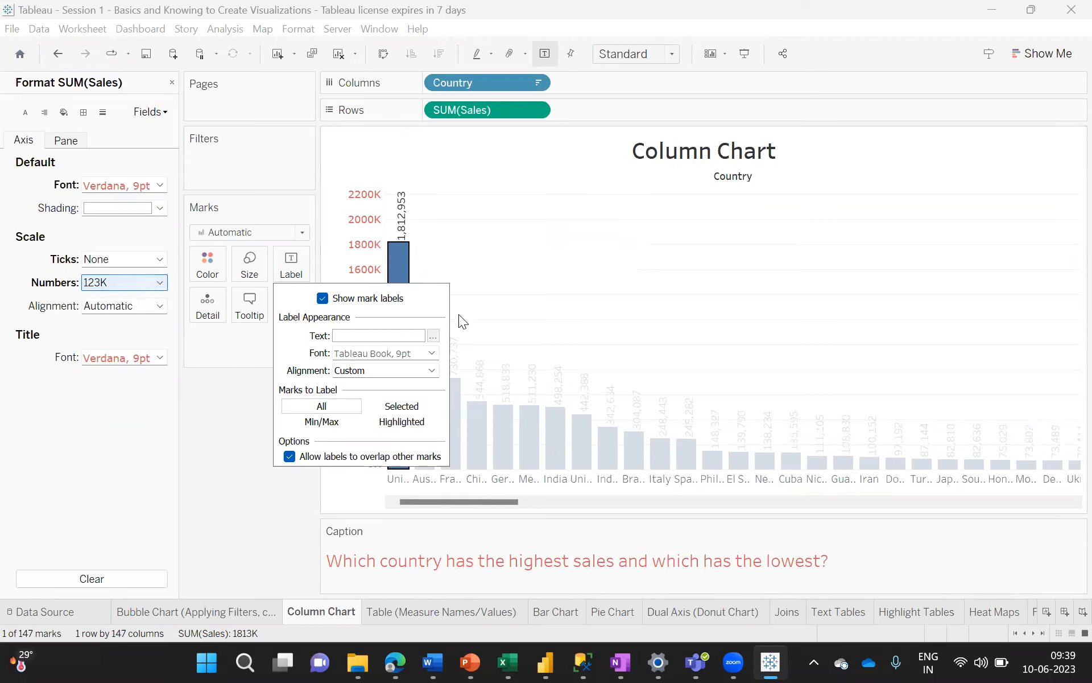
pyautogui.click(601, 321)
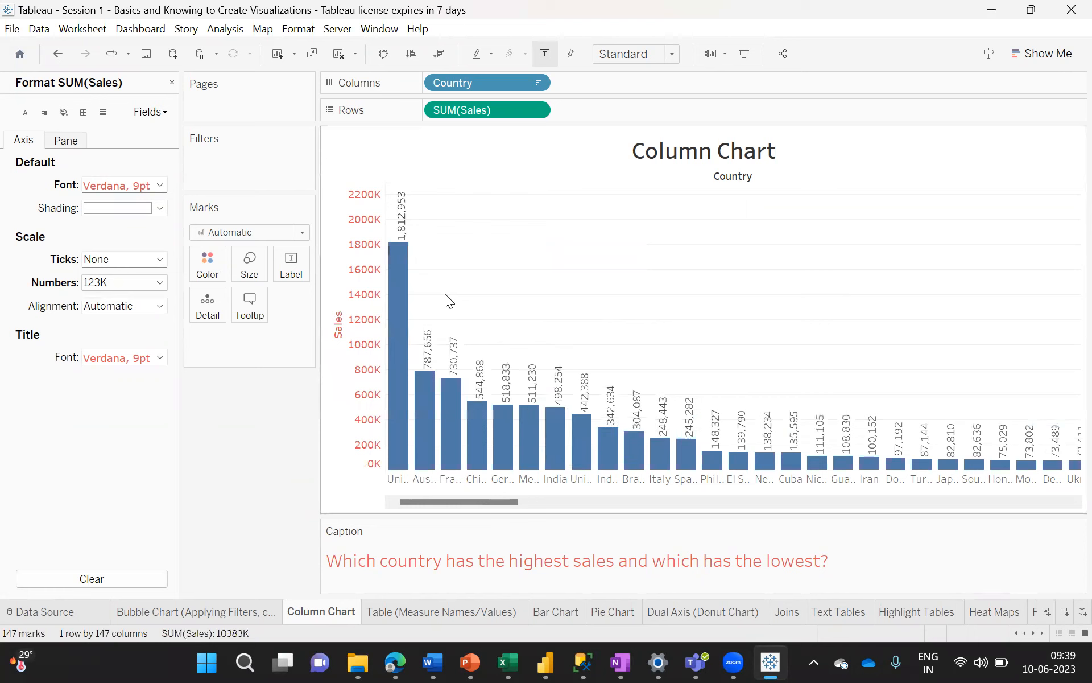
# - Examine the font format settings for the sheet, rows and columns from the United States bar
pyautogui.click(401, 202)
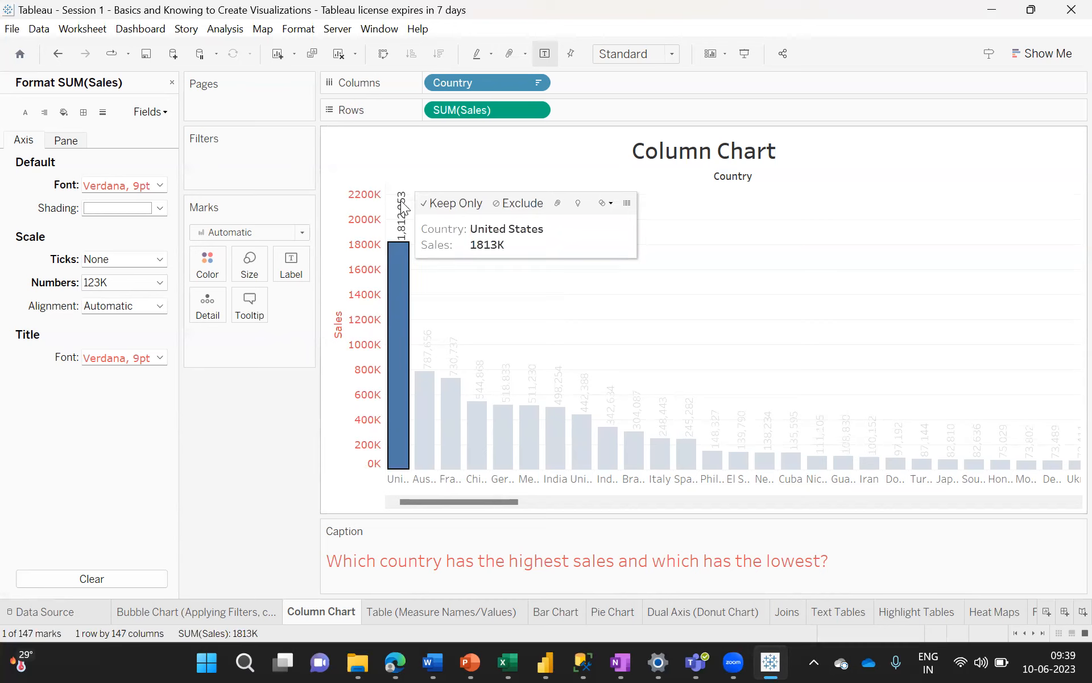
pyautogui.rightClick(401, 202)
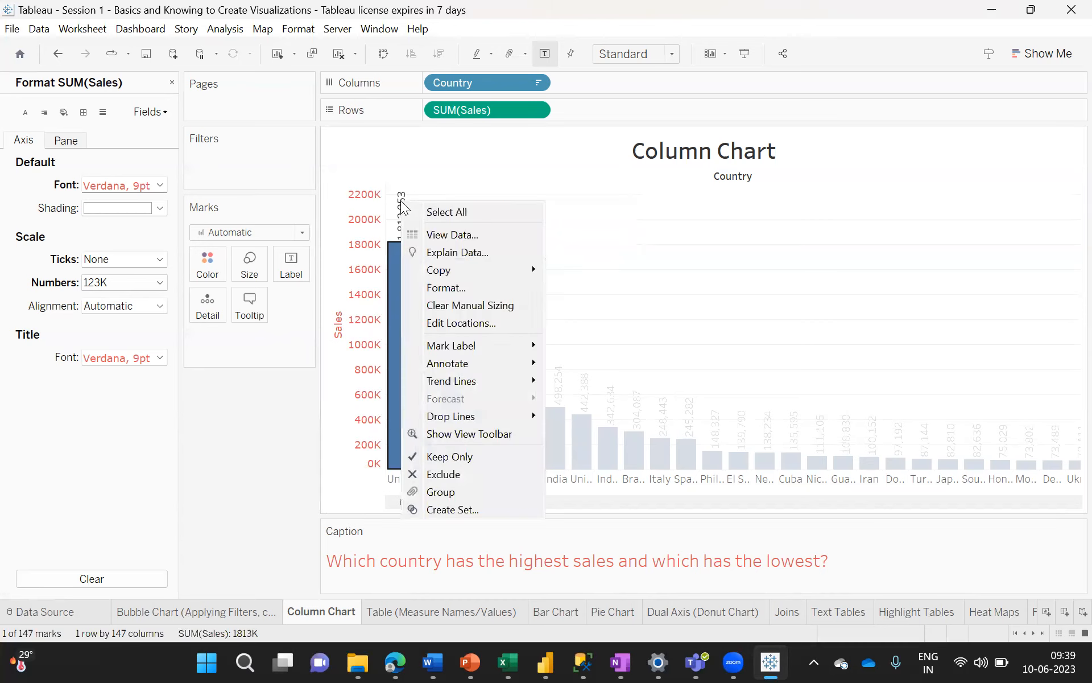
pyautogui.click(452, 286)
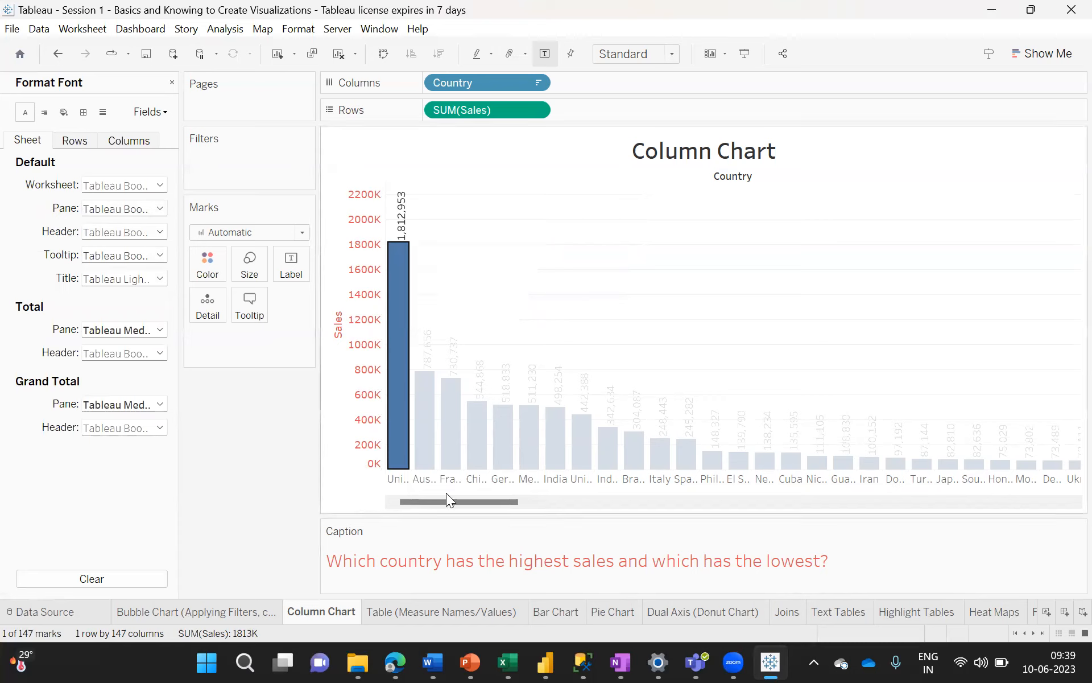
pyautogui.click(153, 188)
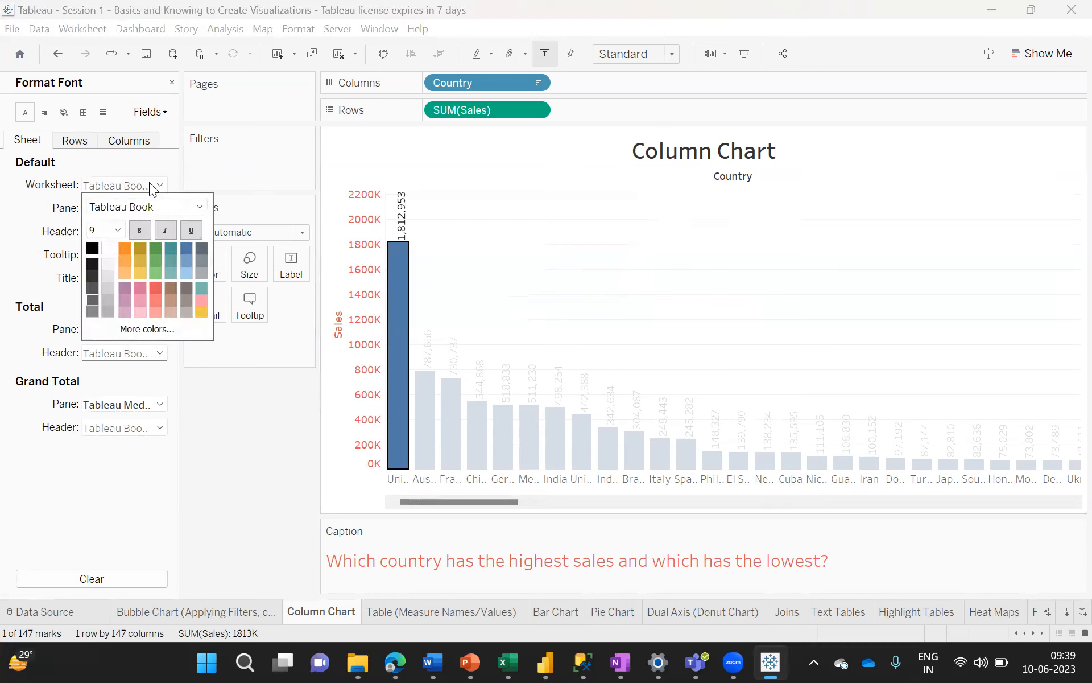
pyautogui.click(23, 207)
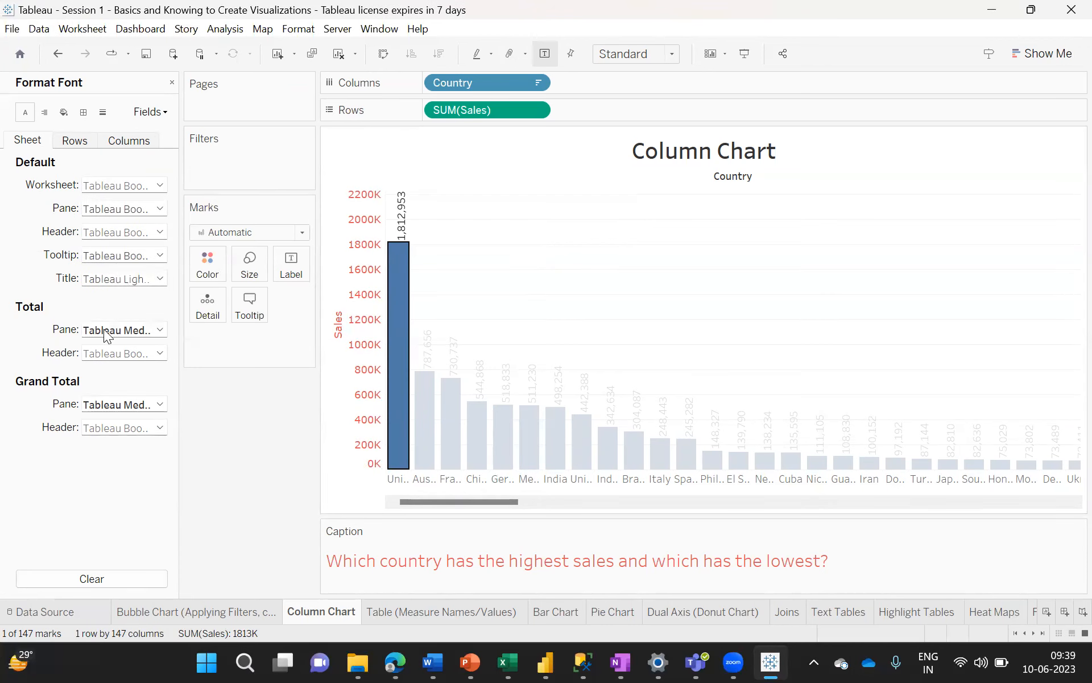
pyautogui.click(76, 146)
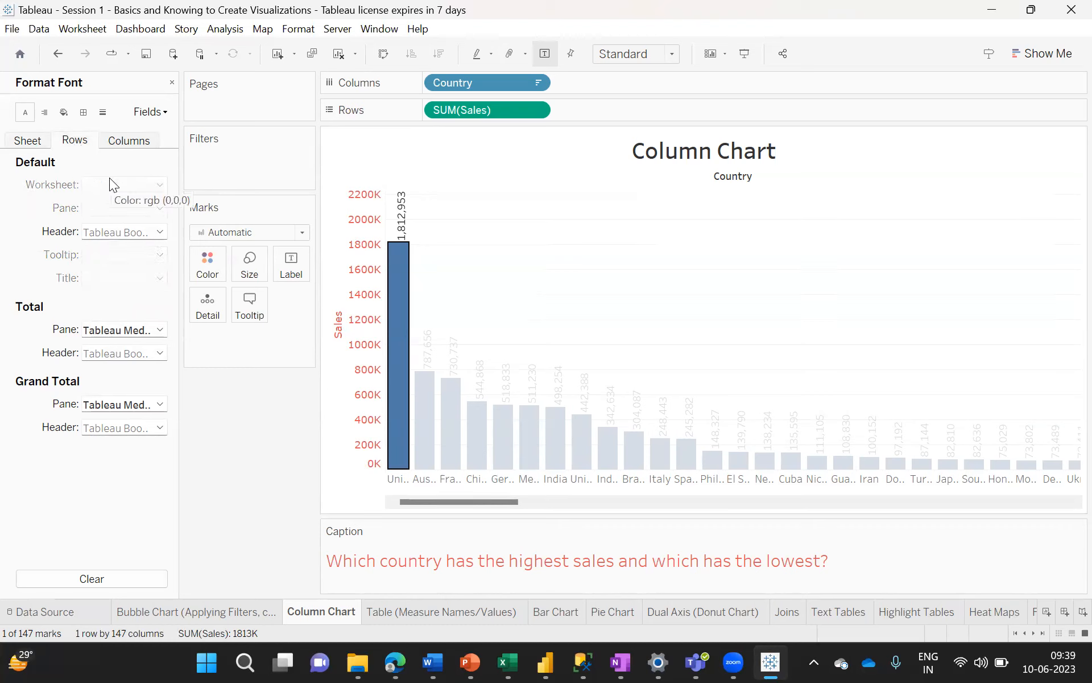
pyautogui.click(127, 143)
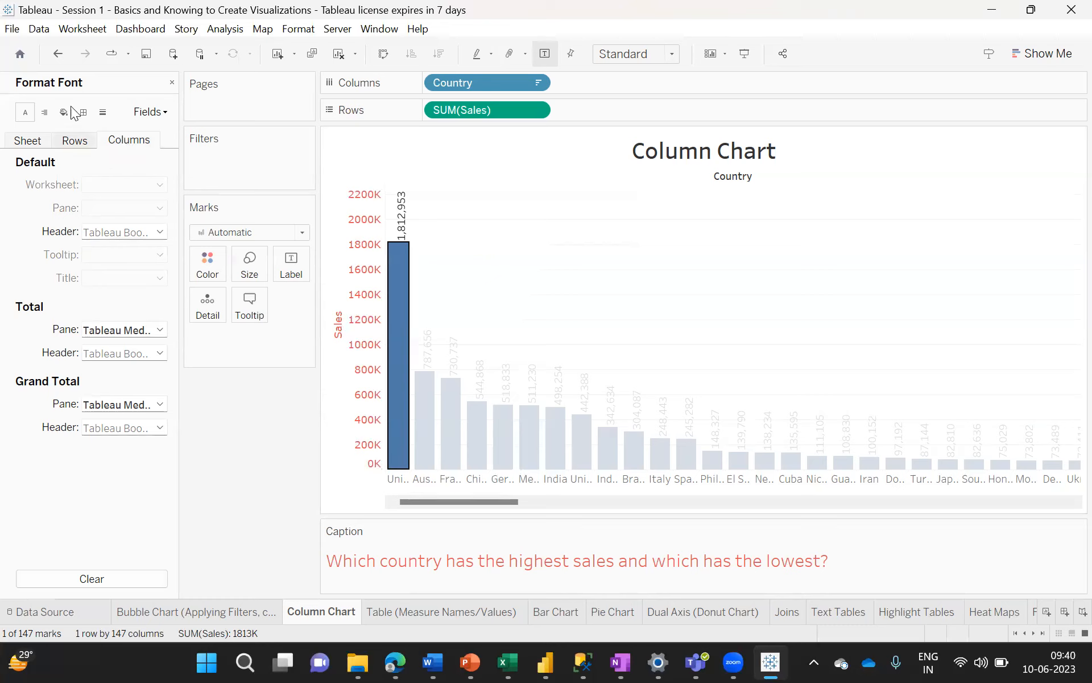
# - Examine the line format settings for rows and columns, and return to the SUM(Sales) format settings
pyautogui.click(105, 116)
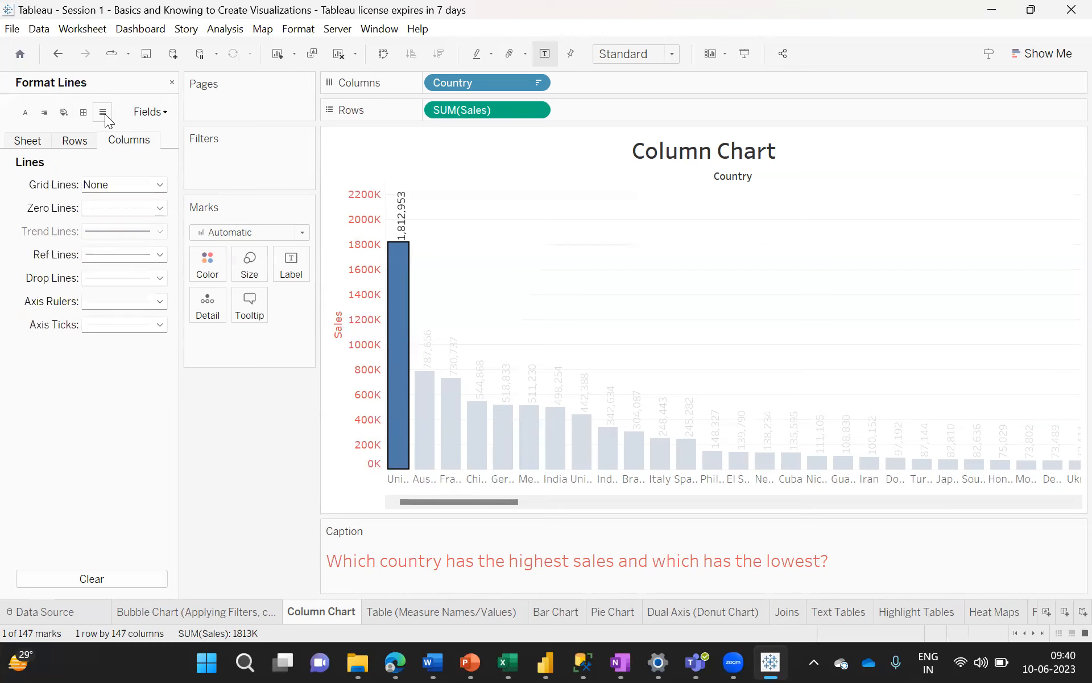
pyautogui.click(73, 147)
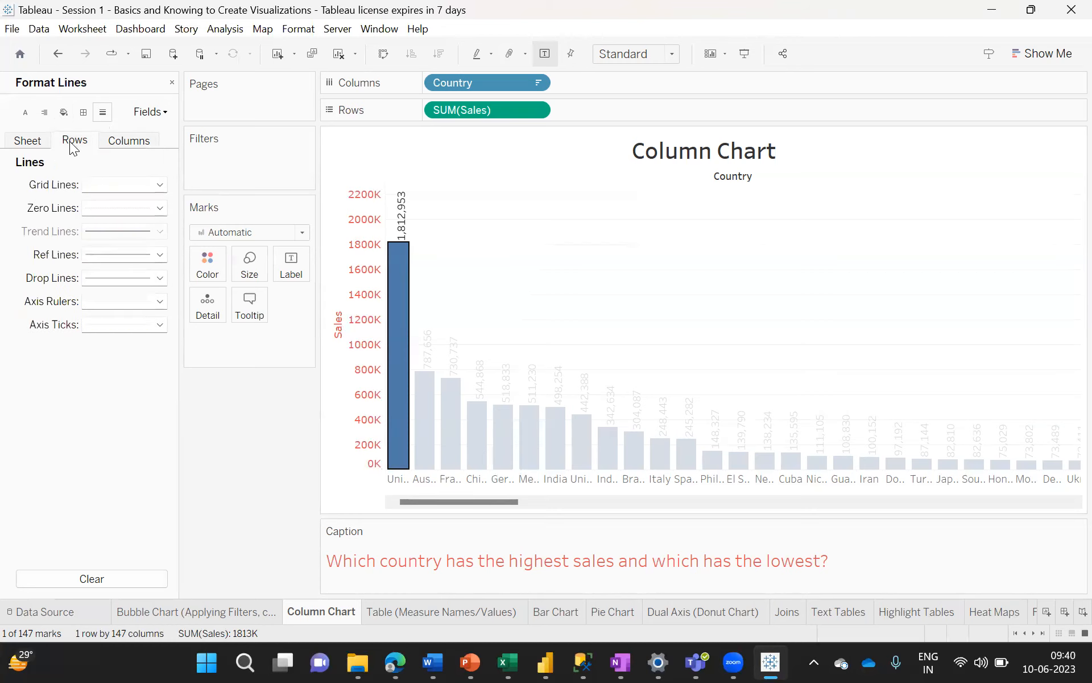
pyautogui.click(122, 143)
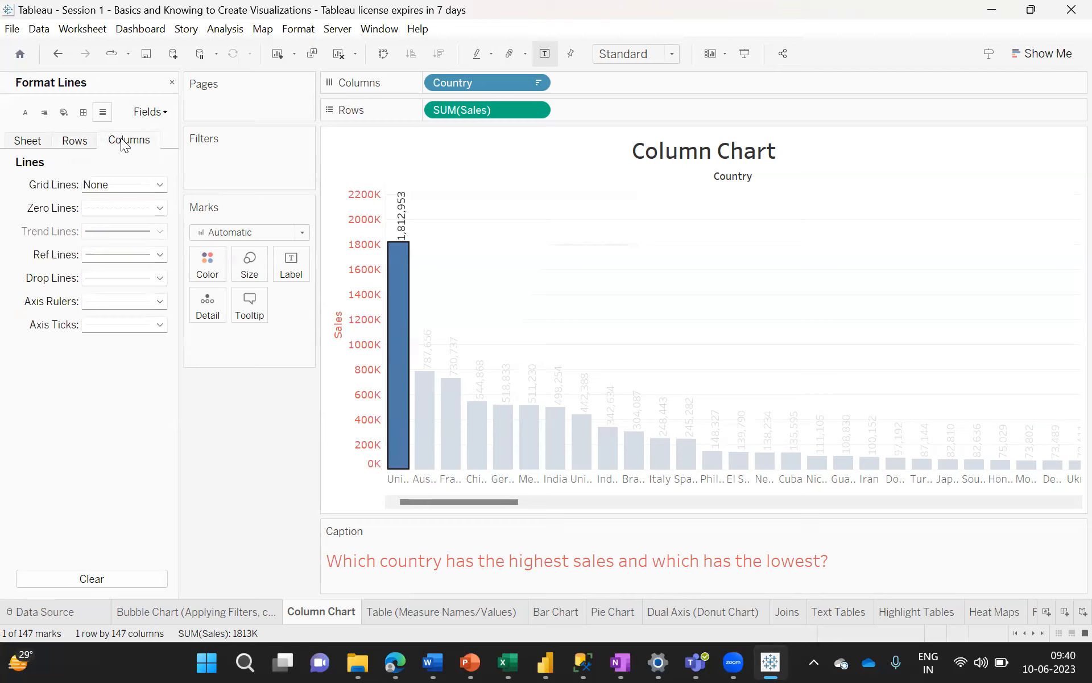
pyautogui.click(161, 114)
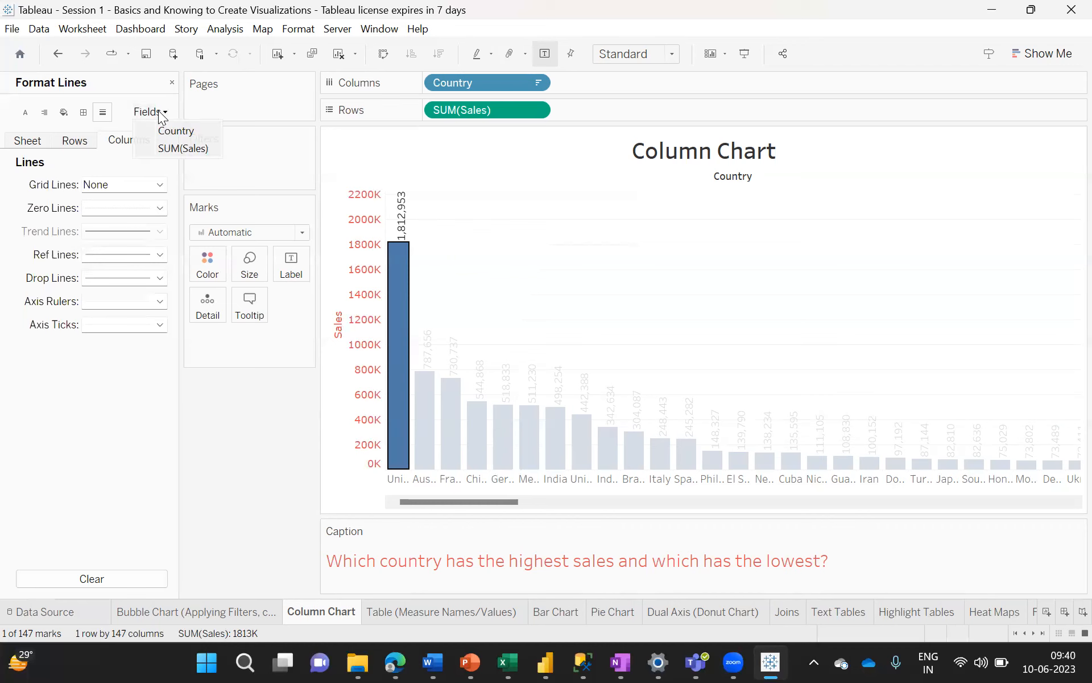
pyautogui.click(170, 146)
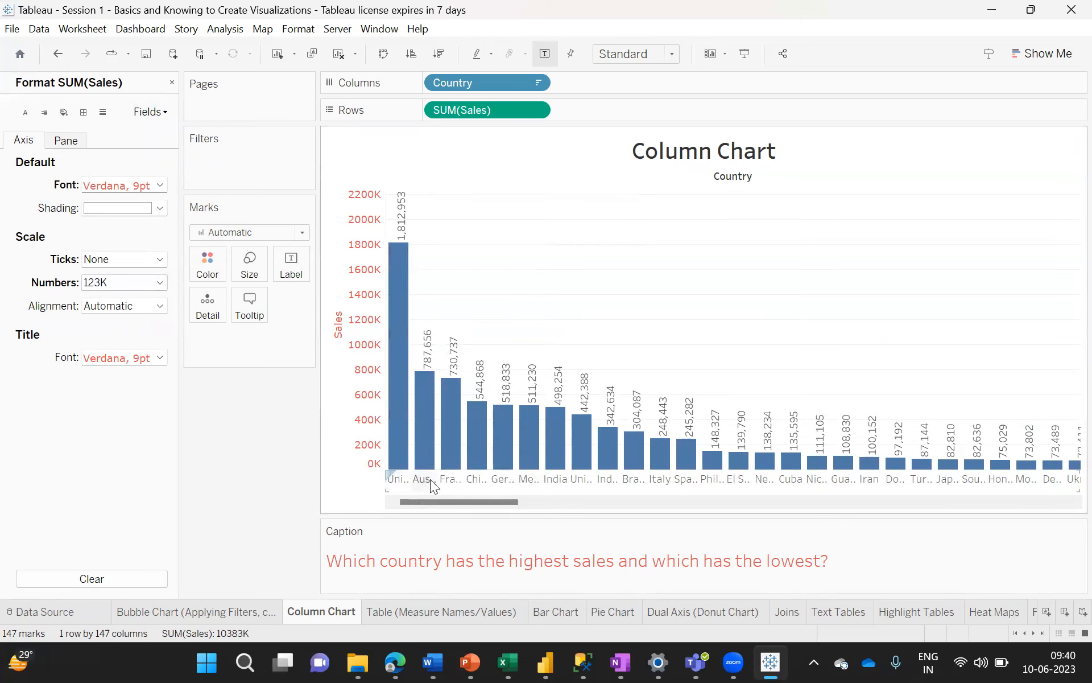
# - Open the Country header format settings from the Australia label and set the Totals alignment direction to vertical upward
pyautogui.rightClick(471, 481)
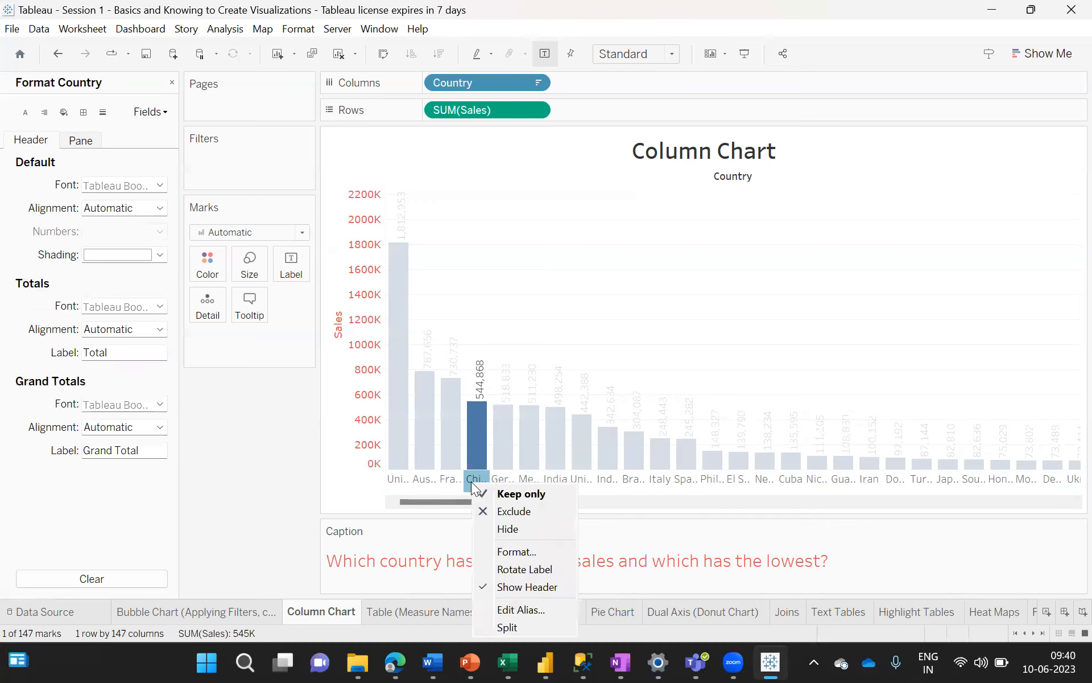
pyautogui.click(413, 486)
pyautogui.click(421, 475)
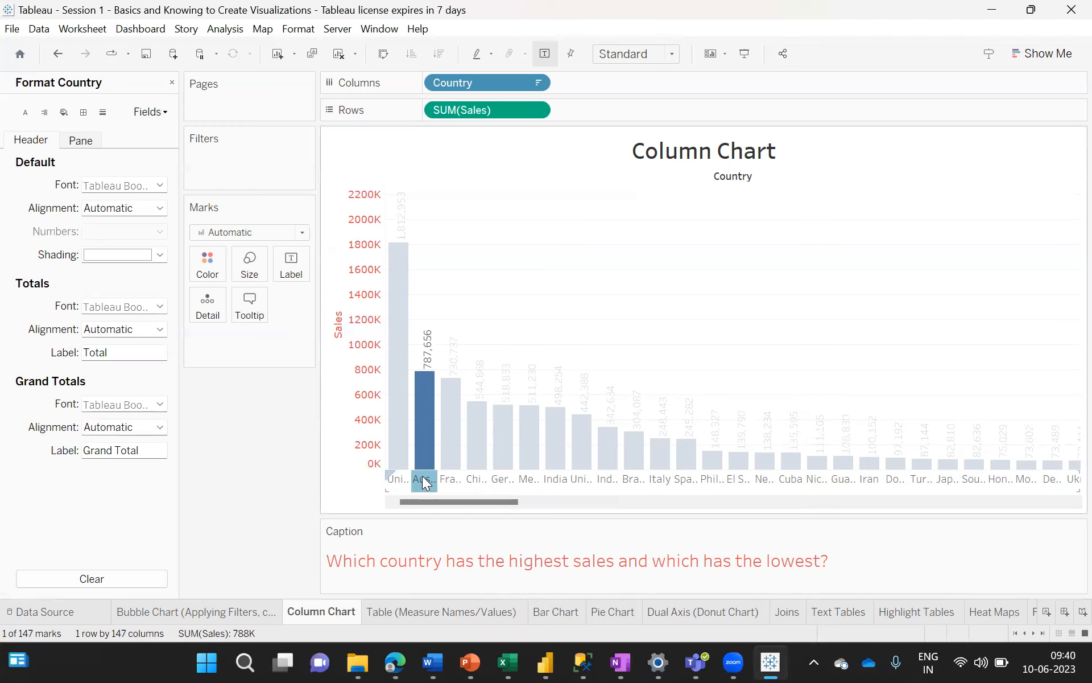
pyautogui.rightClick(422, 476)
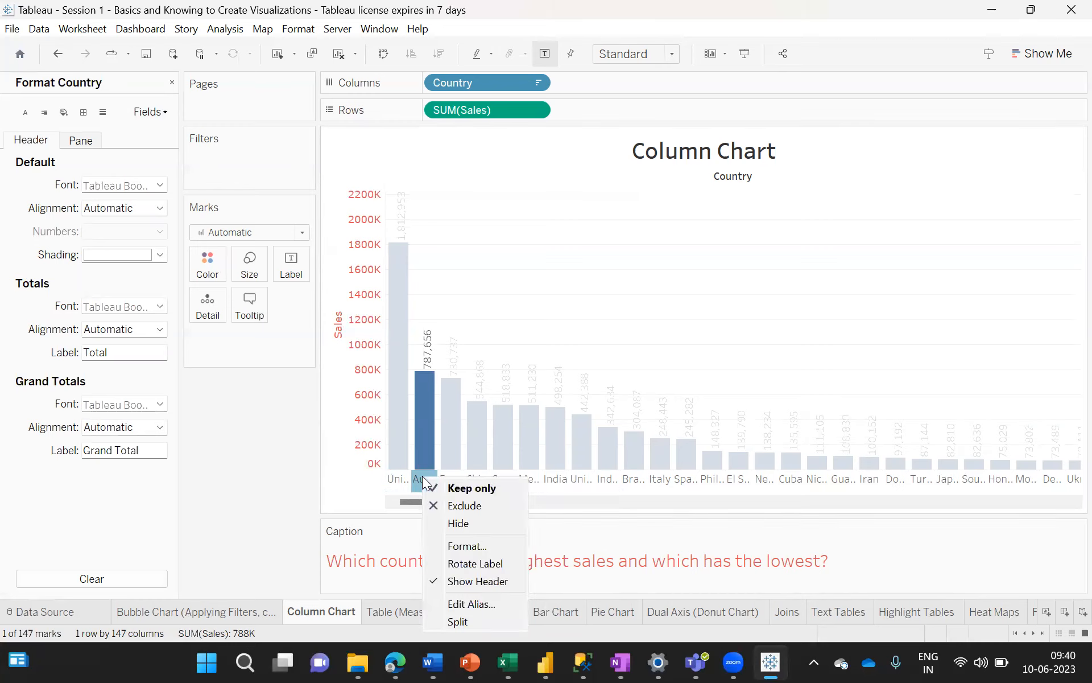
pyautogui.click(463, 545)
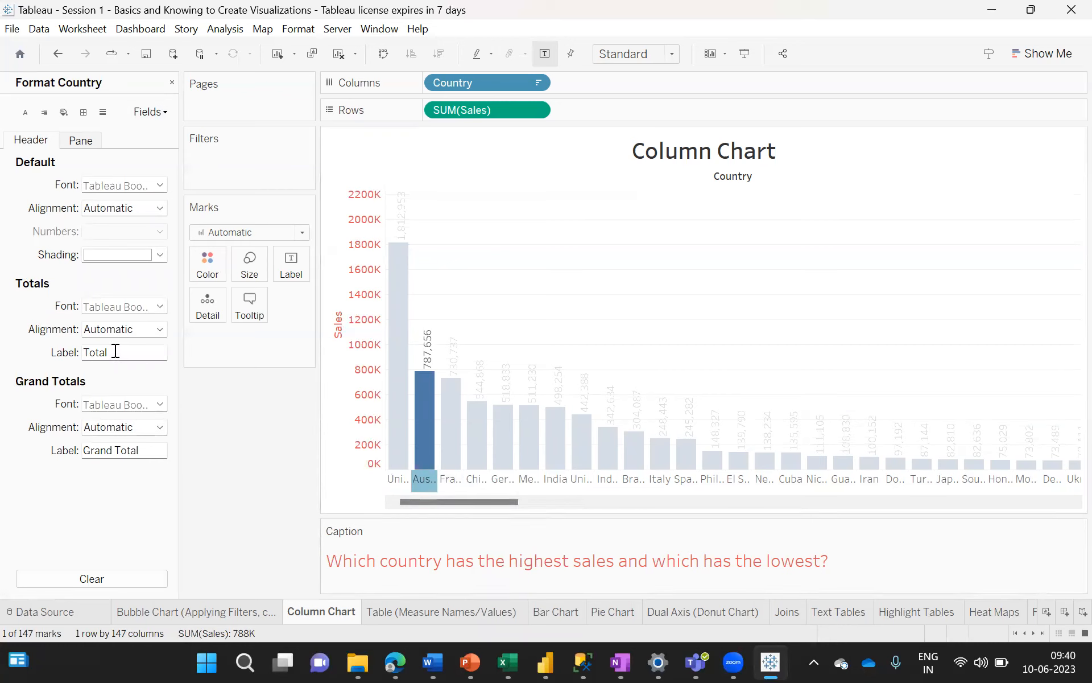
pyautogui.click(160, 330)
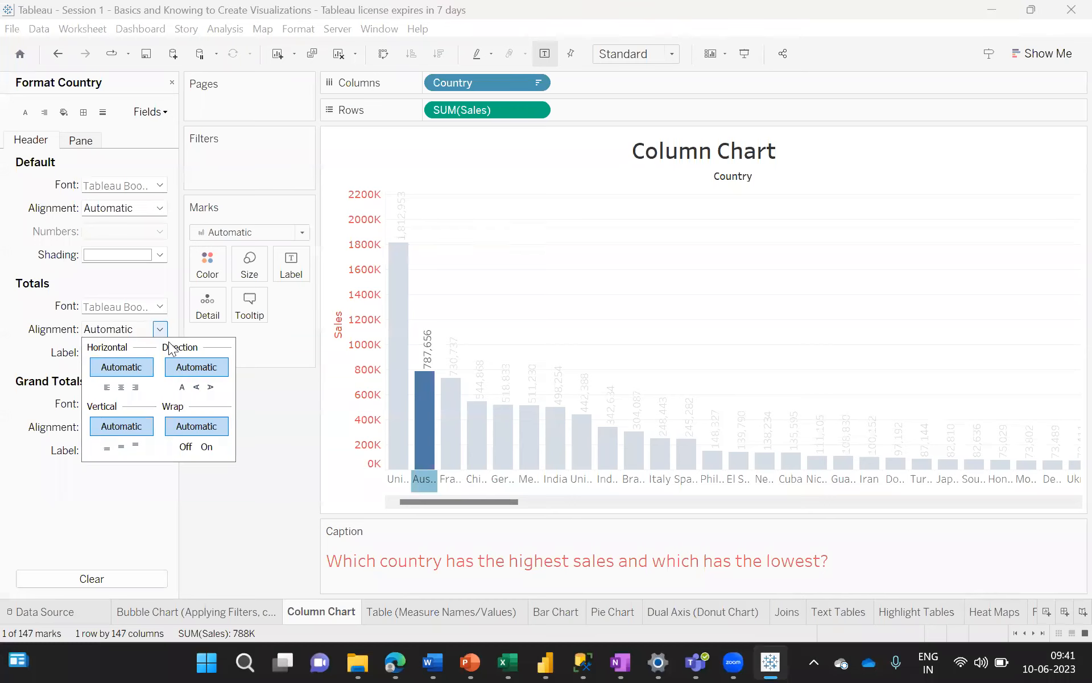
pyautogui.click(196, 390)
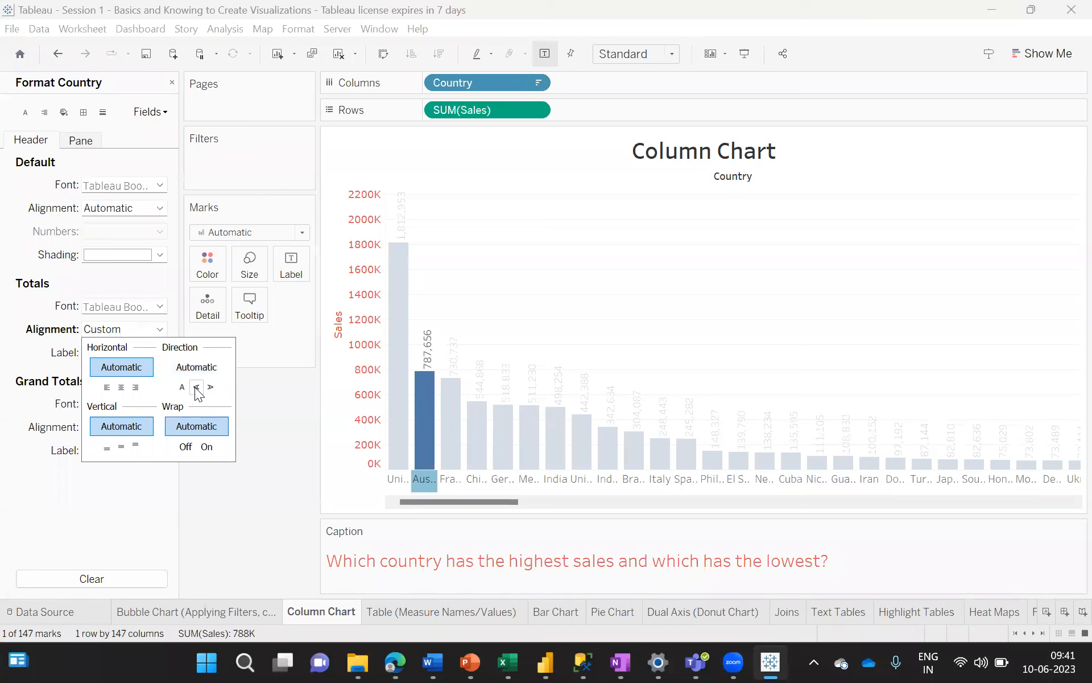
pyautogui.click(196, 387)
pyautogui.click(289, 484)
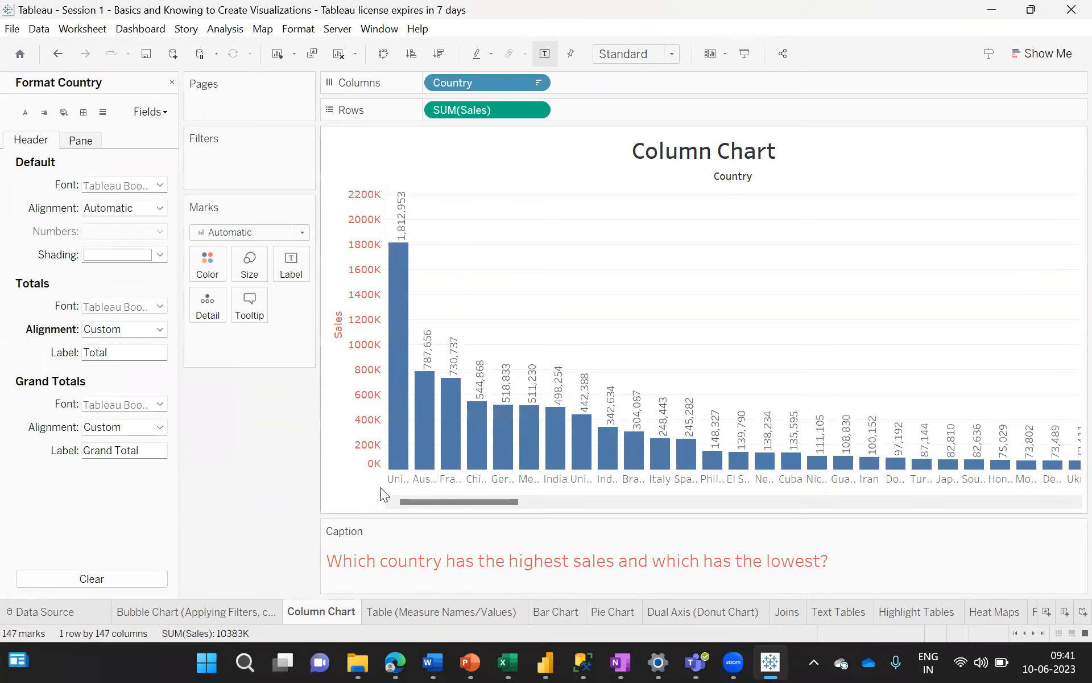
# - Rotate the country header labels below the bars so the full country names read vertically
pyautogui.rightClick(478, 478)
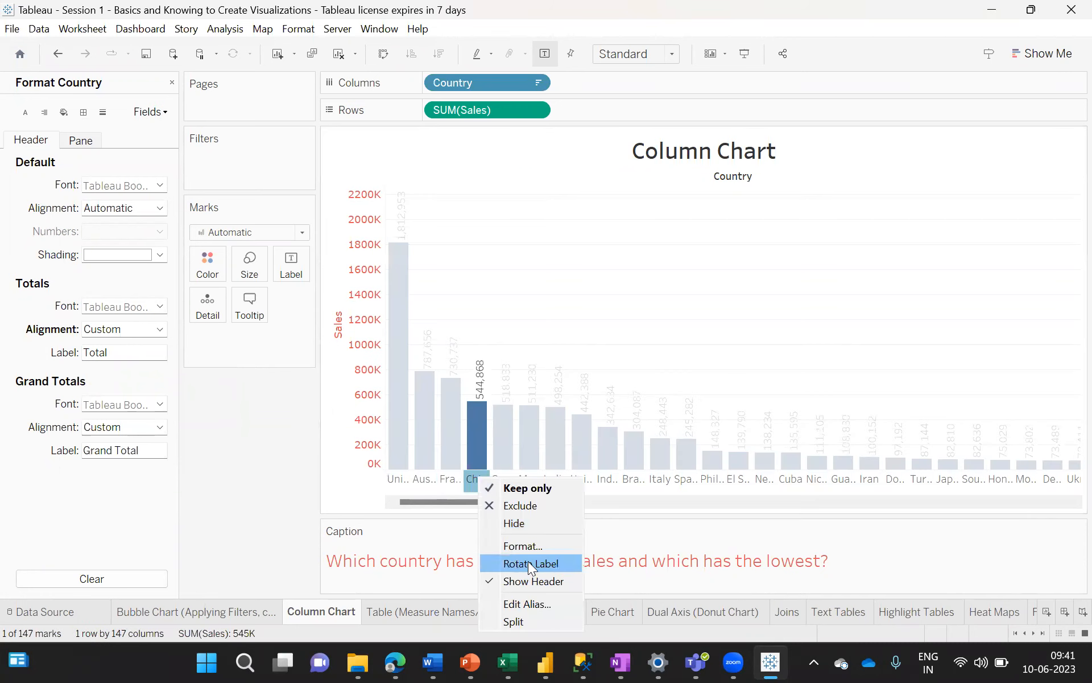
pyautogui.click(528, 561)
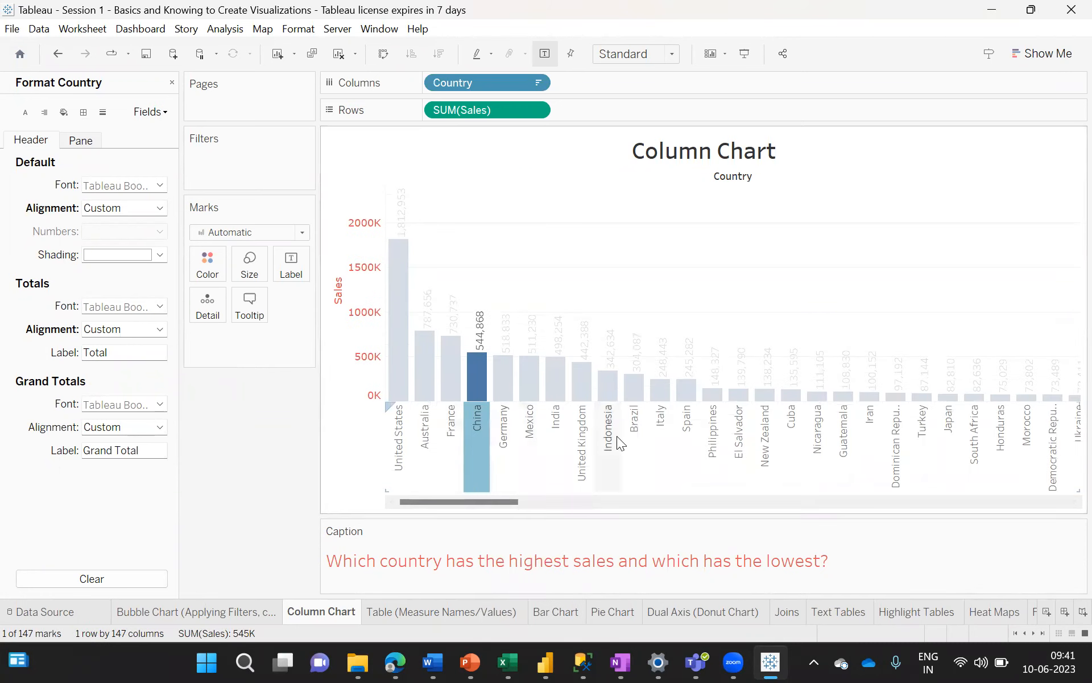
pyautogui.click(594, 501)
pyautogui.click(621, 283)
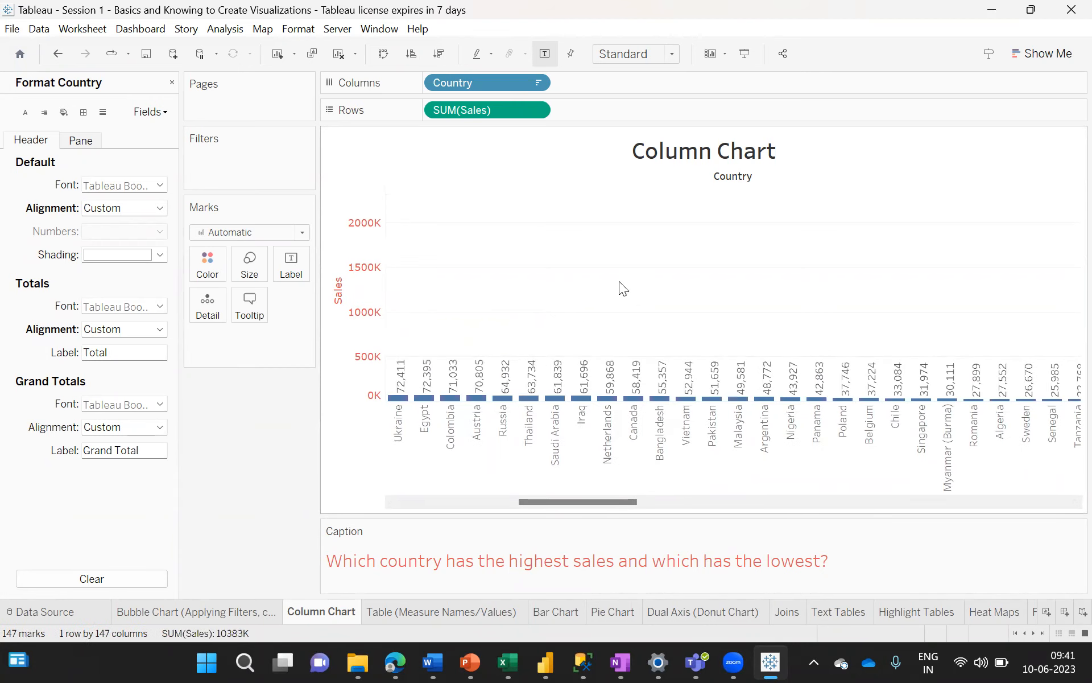
pyautogui.moveTo(572, 501); pyautogui.dragTo(361, 501)
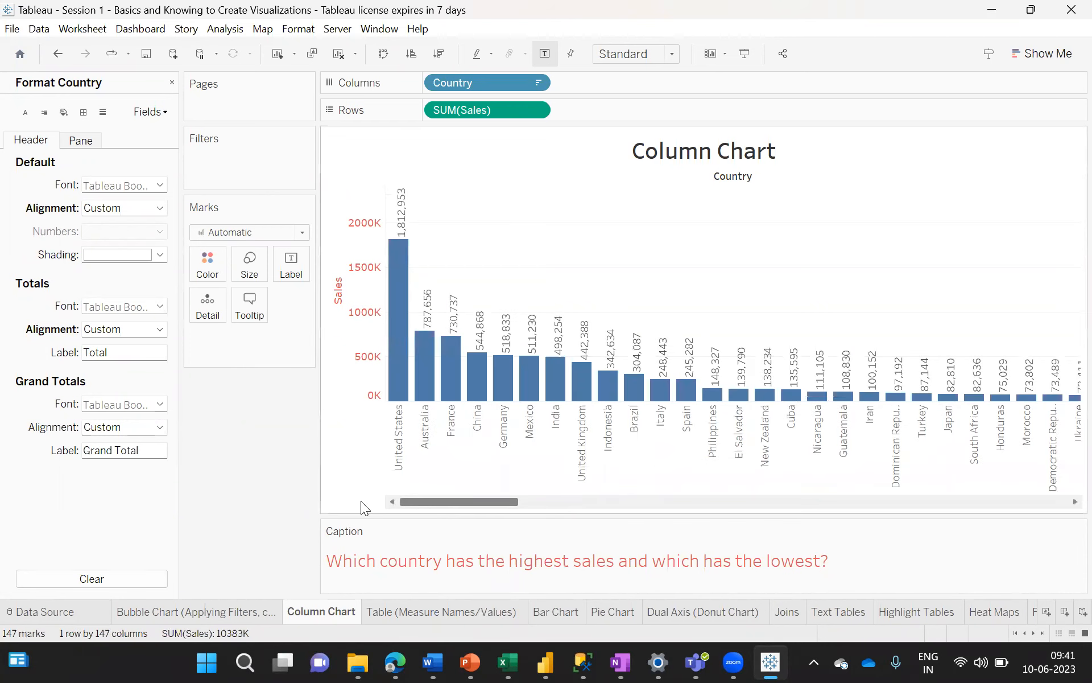
# - Examine the United States header options and the Totals and Default alignment settings in the Country header format
pyautogui.rightClick(396, 433)
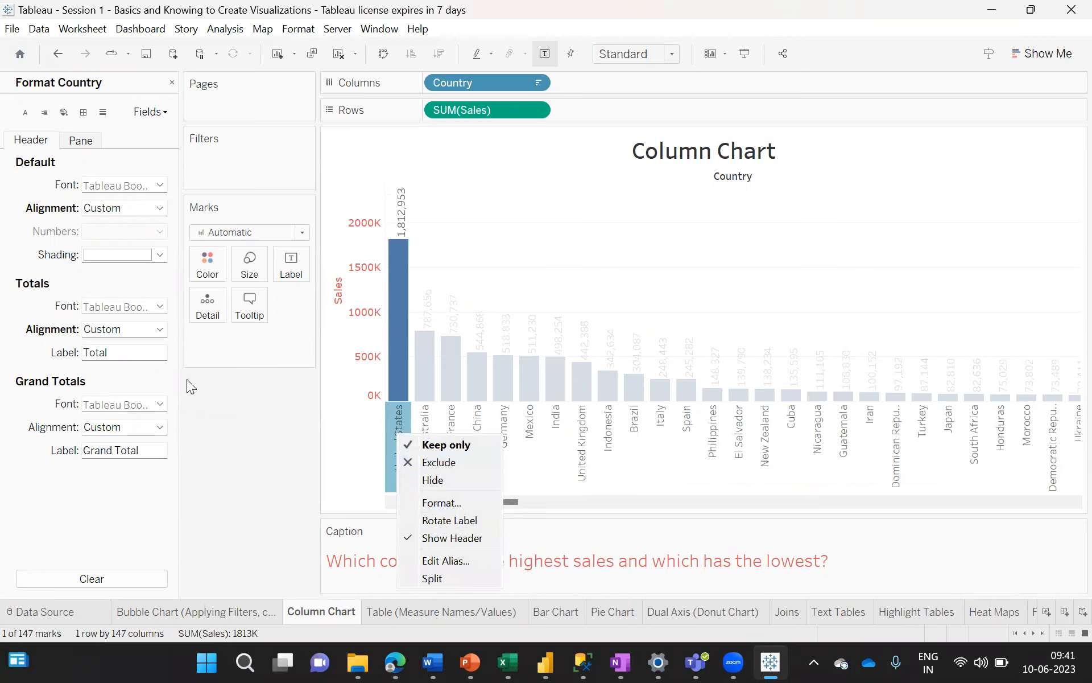
pyautogui.click(338, 410)
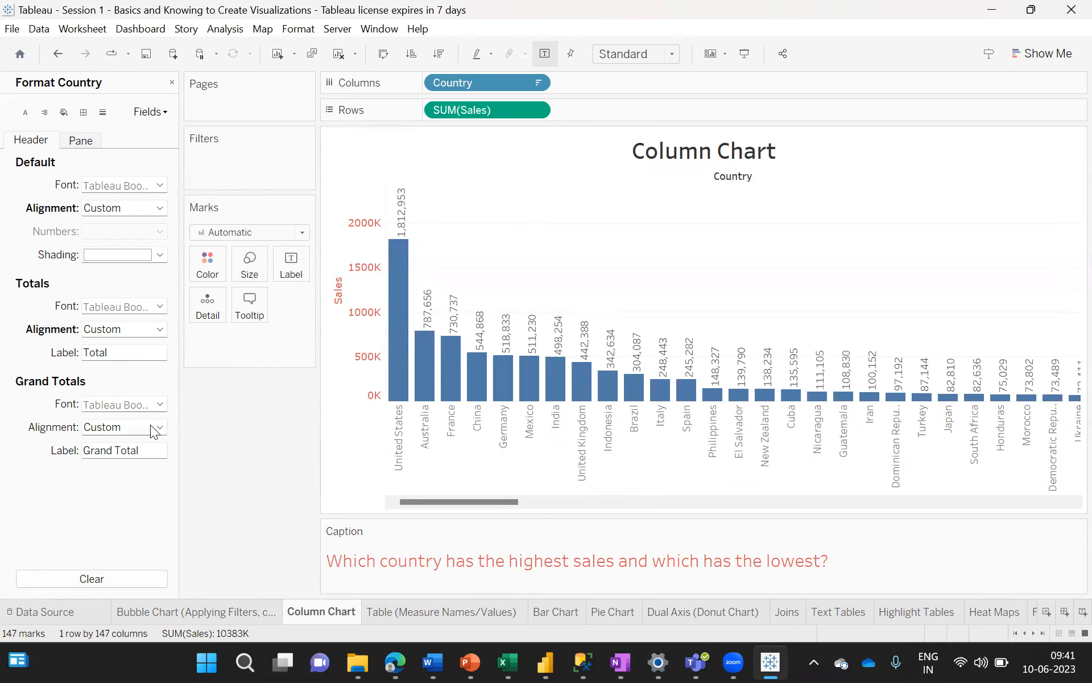
pyautogui.click(131, 448)
pyautogui.click(108, 353)
pyautogui.click(118, 324)
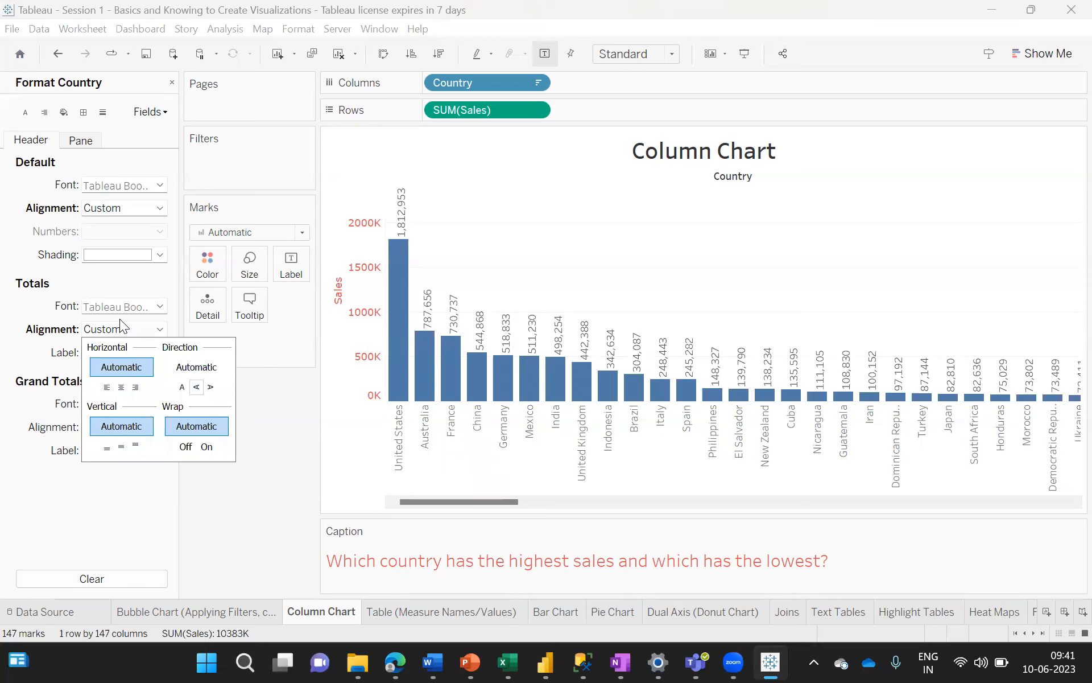
pyautogui.click(119, 276)
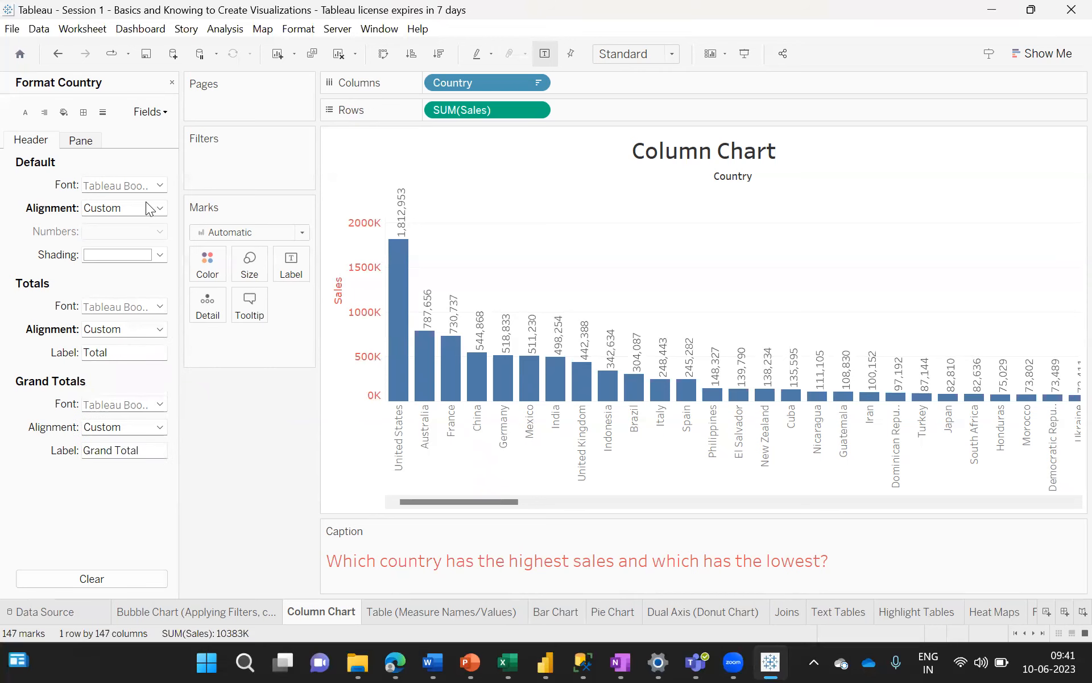
pyautogui.click(160, 208)
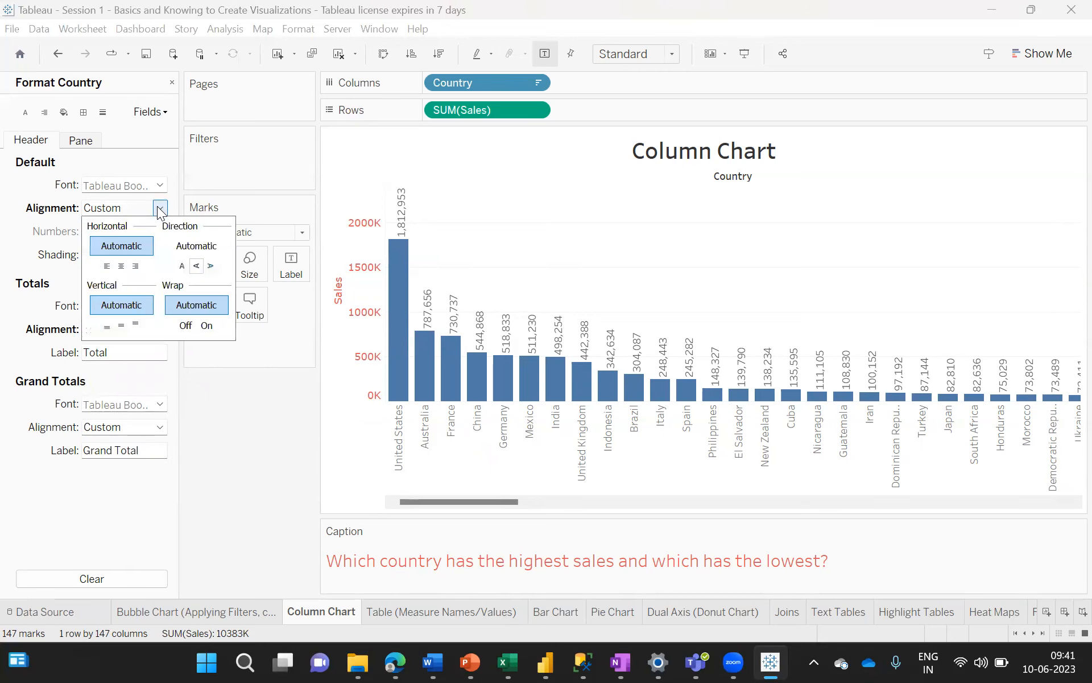
pyautogui.click(39, 192)
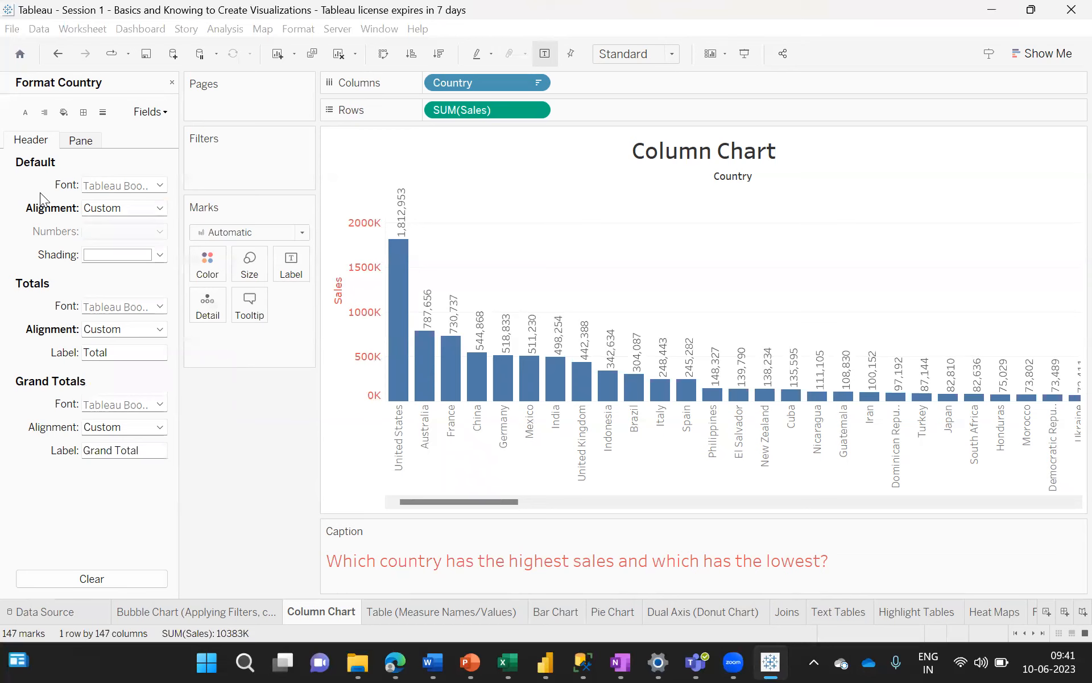
# - Review the Country pane alignment and font options, and switch the format settings to the SUM(Sales) field
pyautogui.click(79, 141)
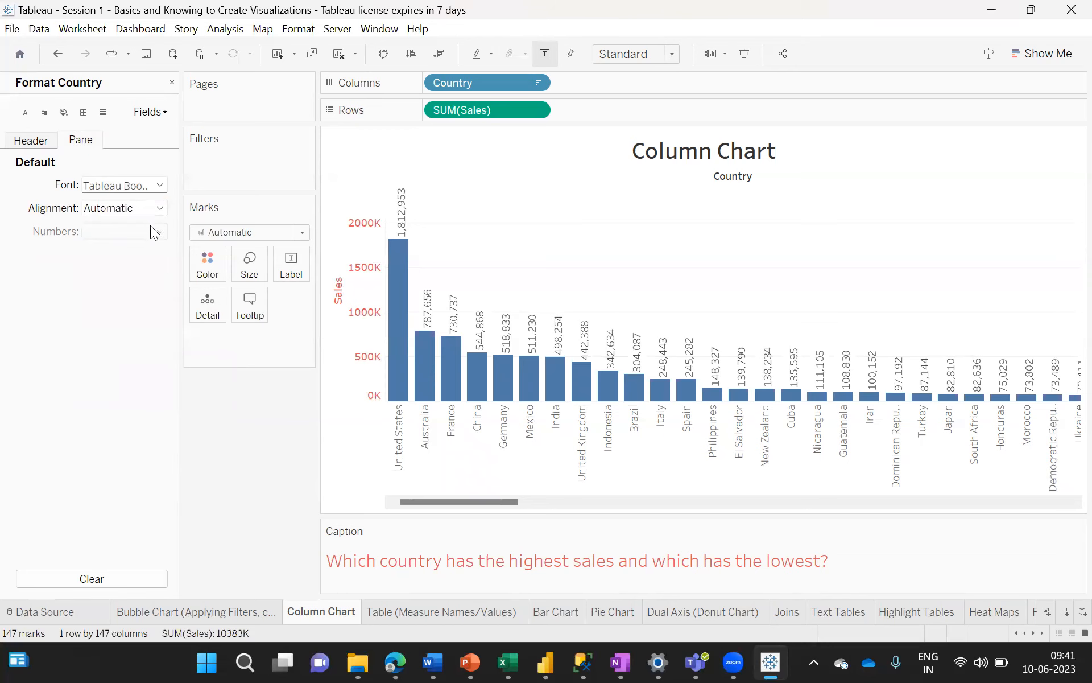
pyautogui.click(160, 208)
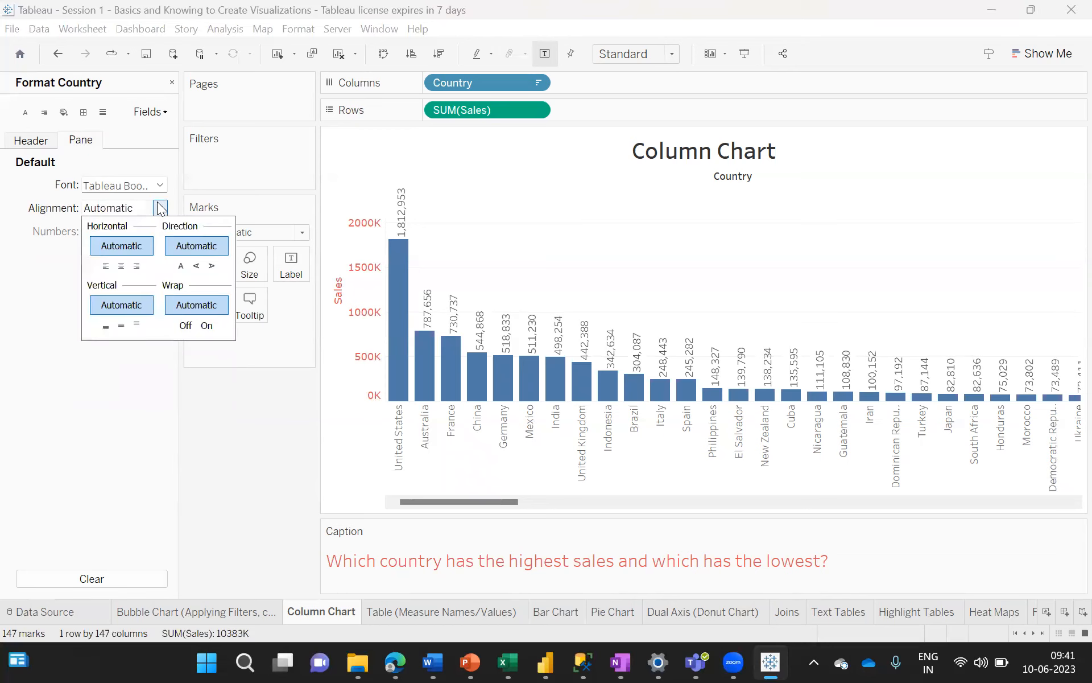
pyautogui.click(160, 185)
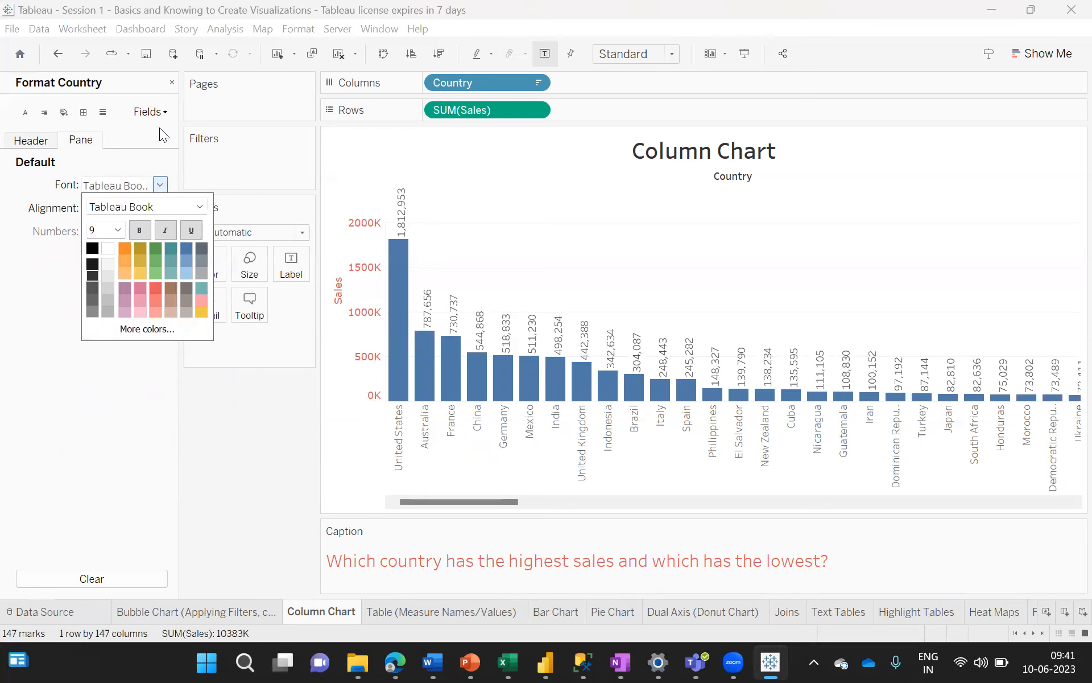
pyautogui.click(162, 112)
pyautogui.click(162, 112)
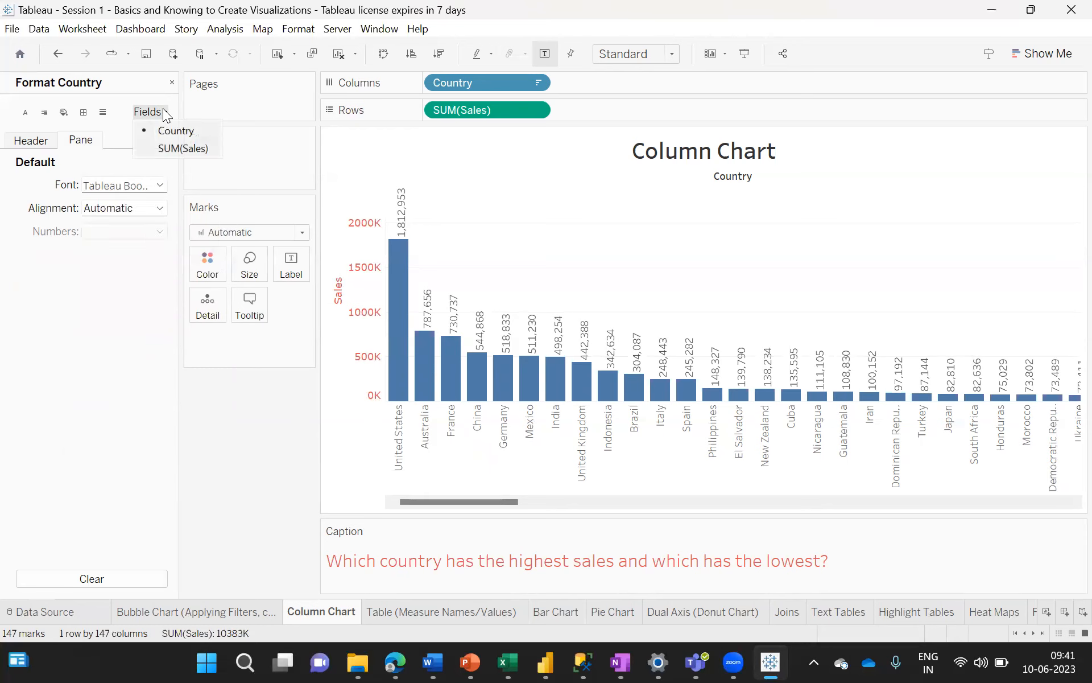
pyautogui.click(174, 148)
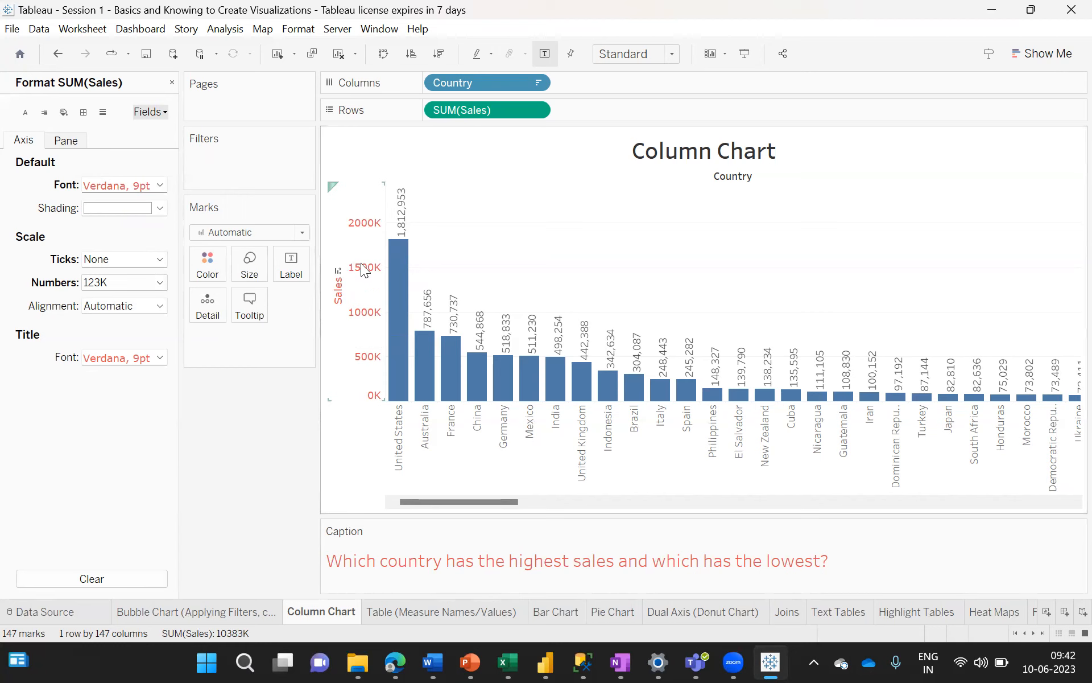
# - Examine the copy and trend line options available for the United States bar
pyautogui.moveTo(404, 211)
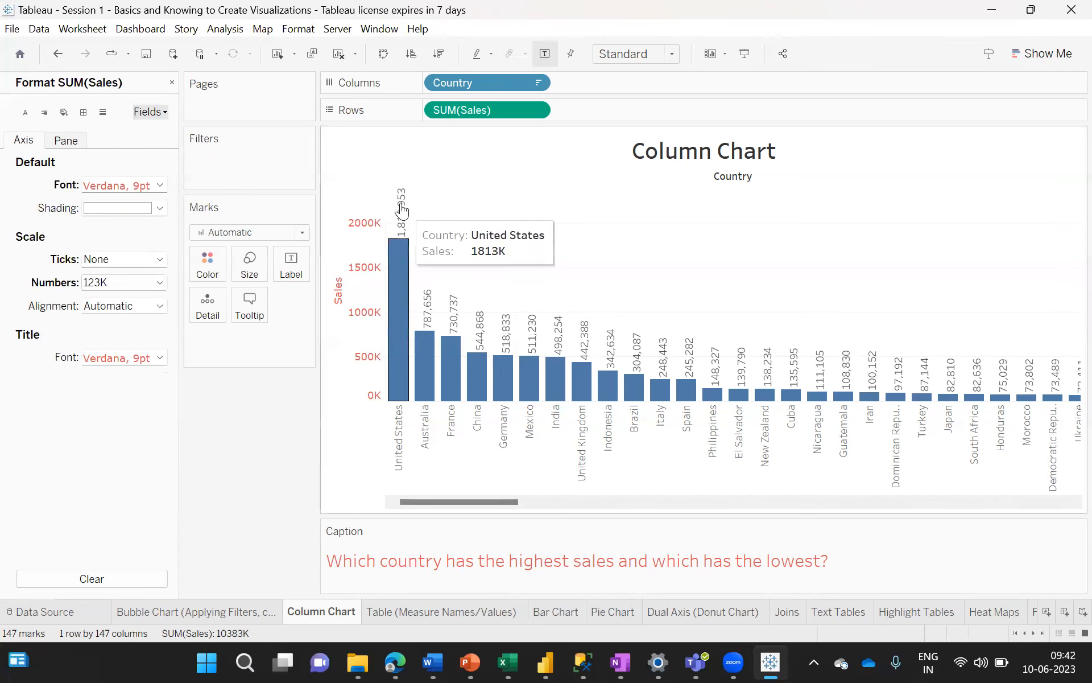
pyautogui.rightClick(403, 207)
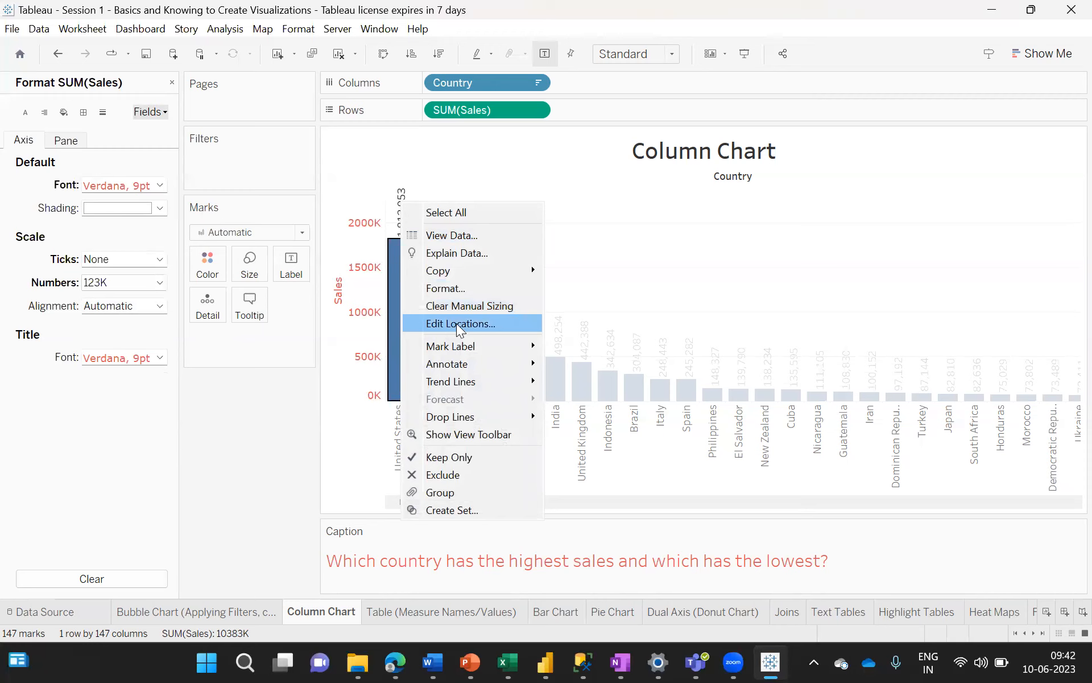
pyautogui.moveTo(470, 273)
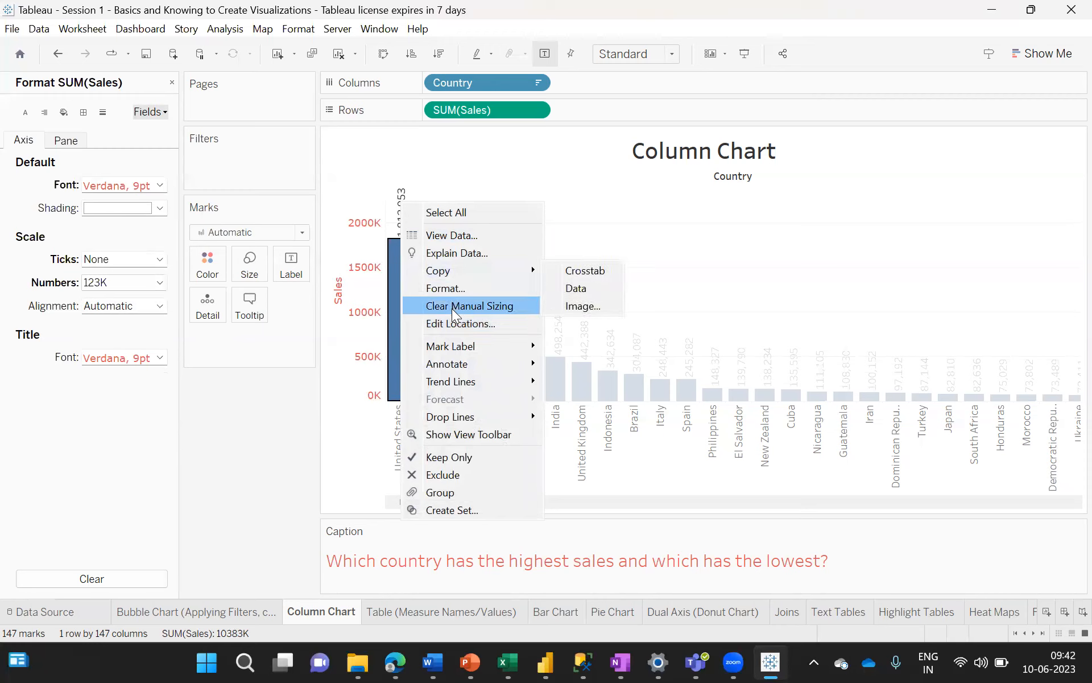
pyautogui.moveTo(454, 392)
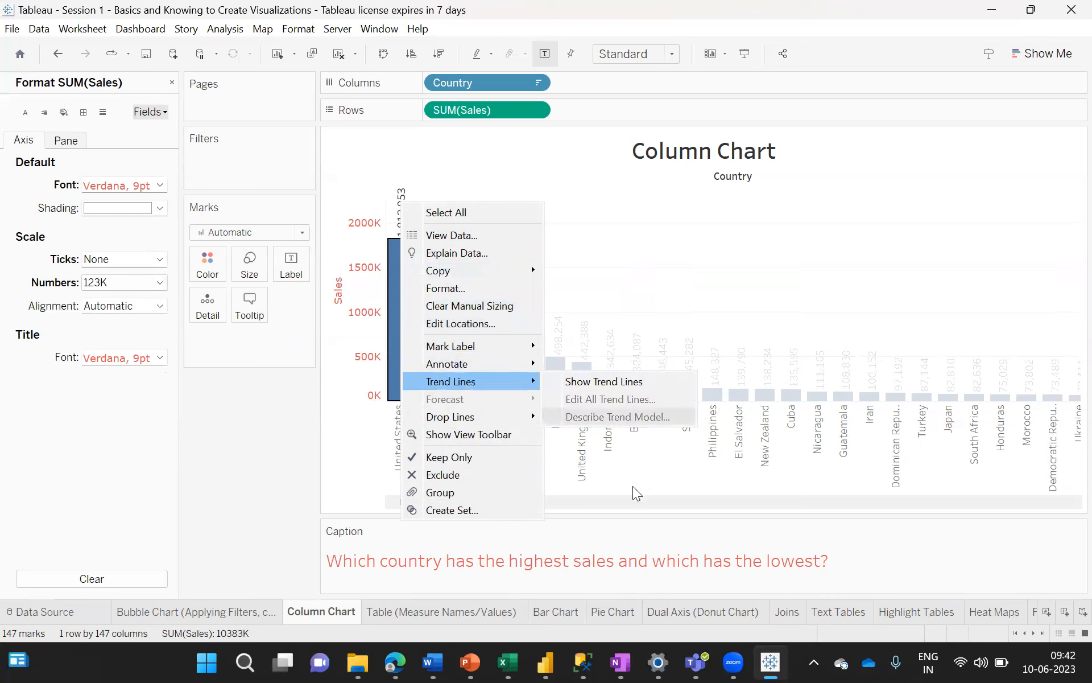
pyautogui.click(643, 501)
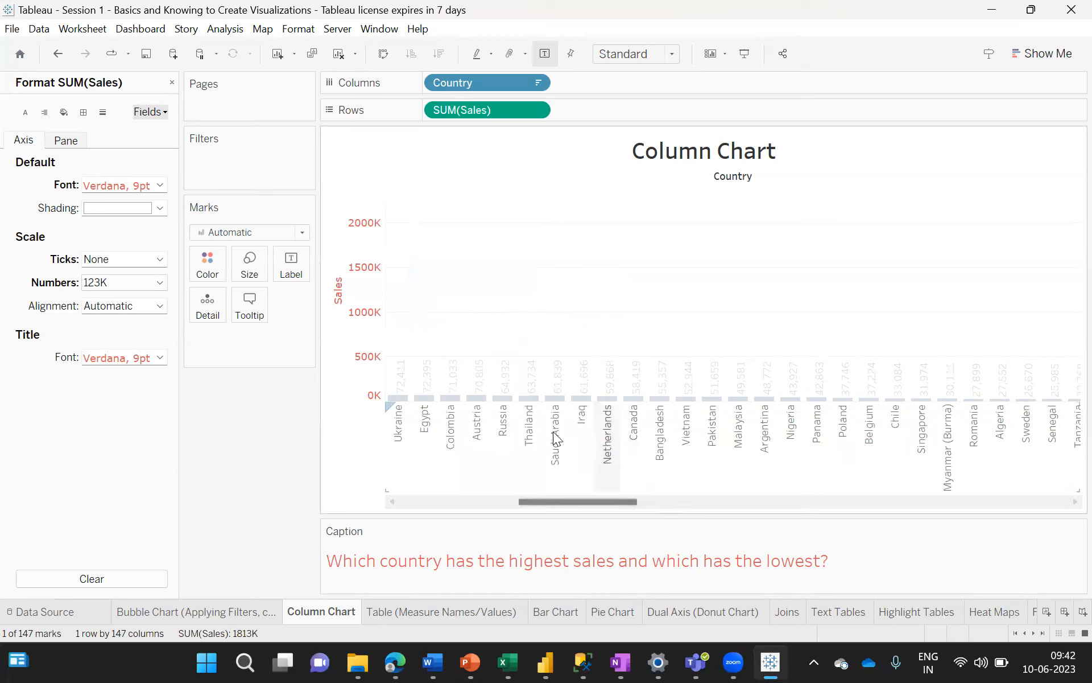
# - Open the Country header format settings from the Colombia label and make the default header font red and bold
pyautogui.rightClick(527, 420)
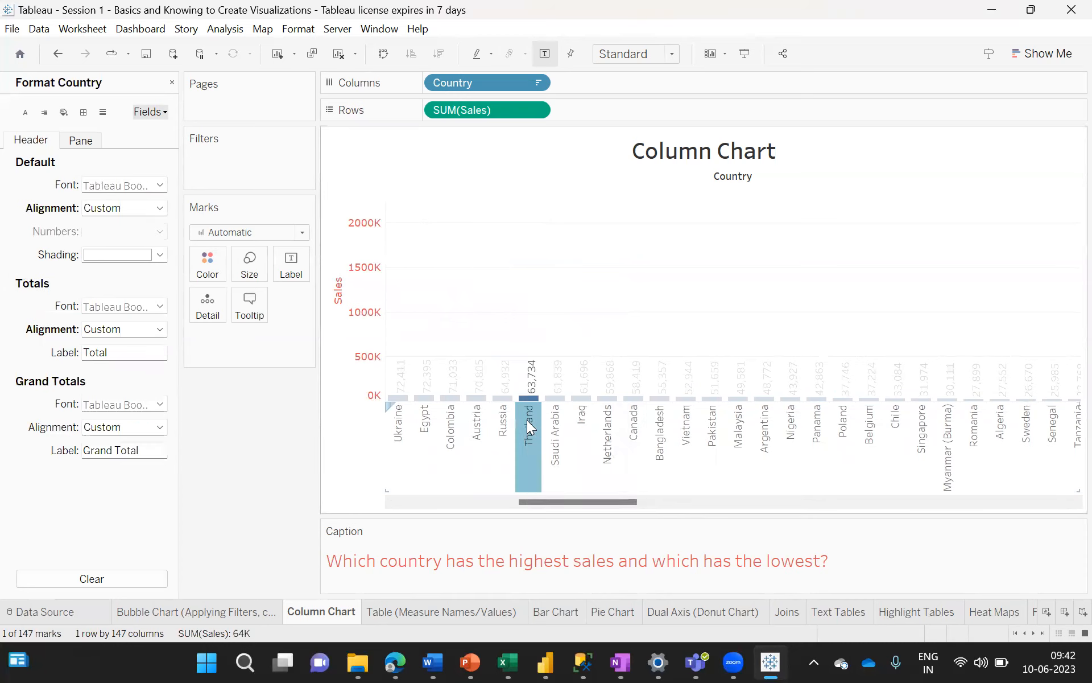
pyautogui.click(448, 457)
pyautogui.click(449, 458)
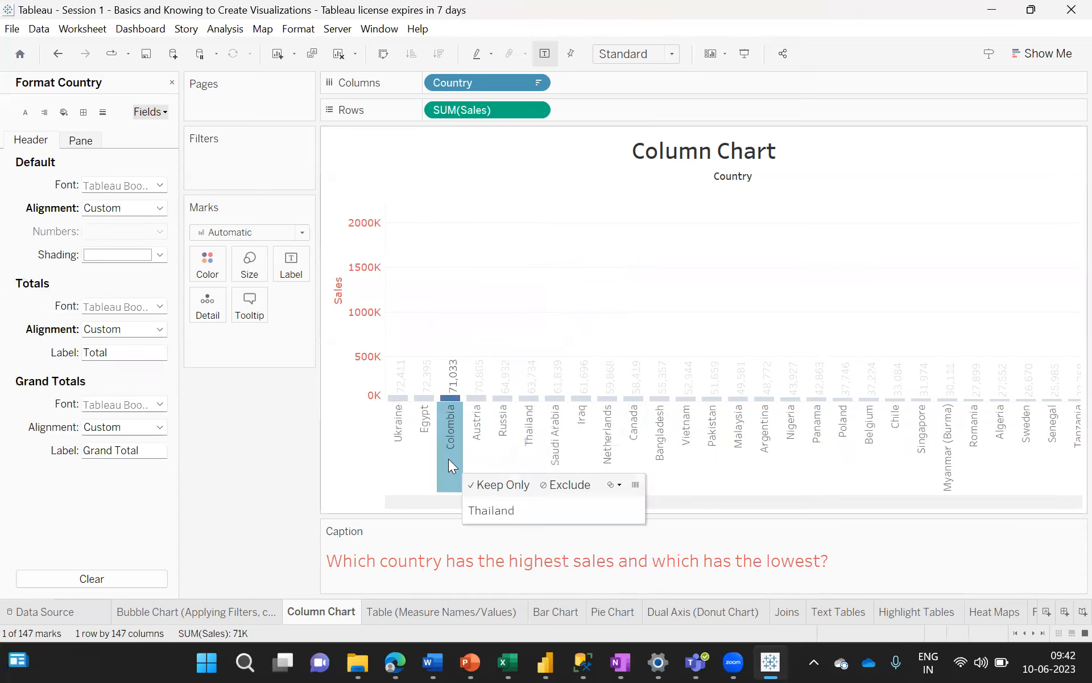
pyautogui.rightClick(448, 458)
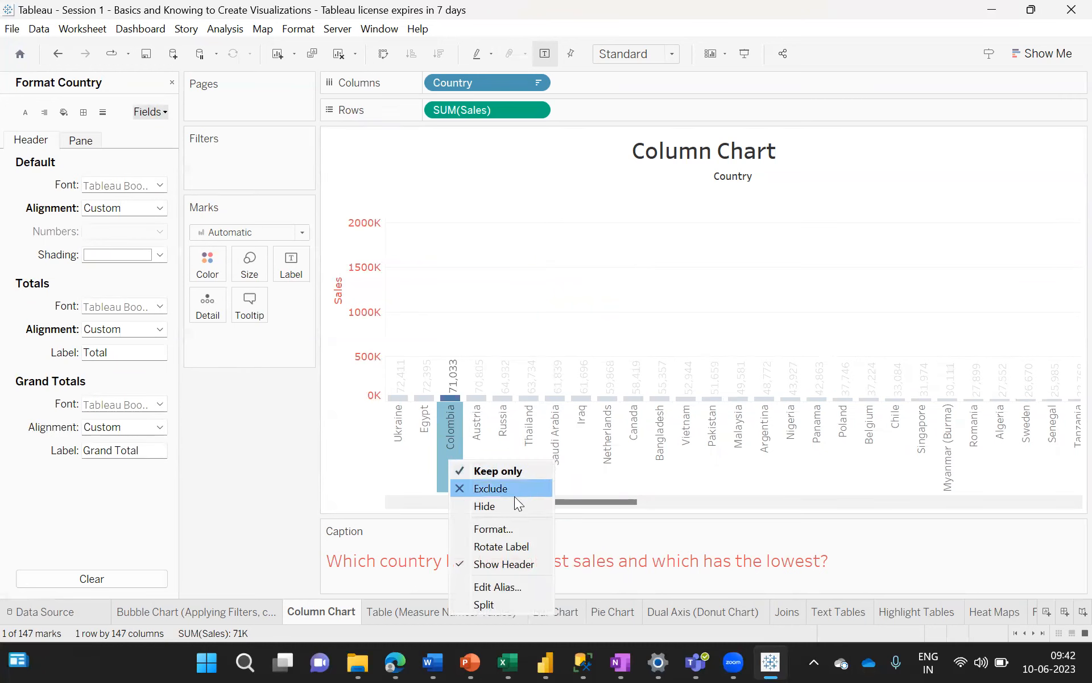
pyautogui.click(493, 529)
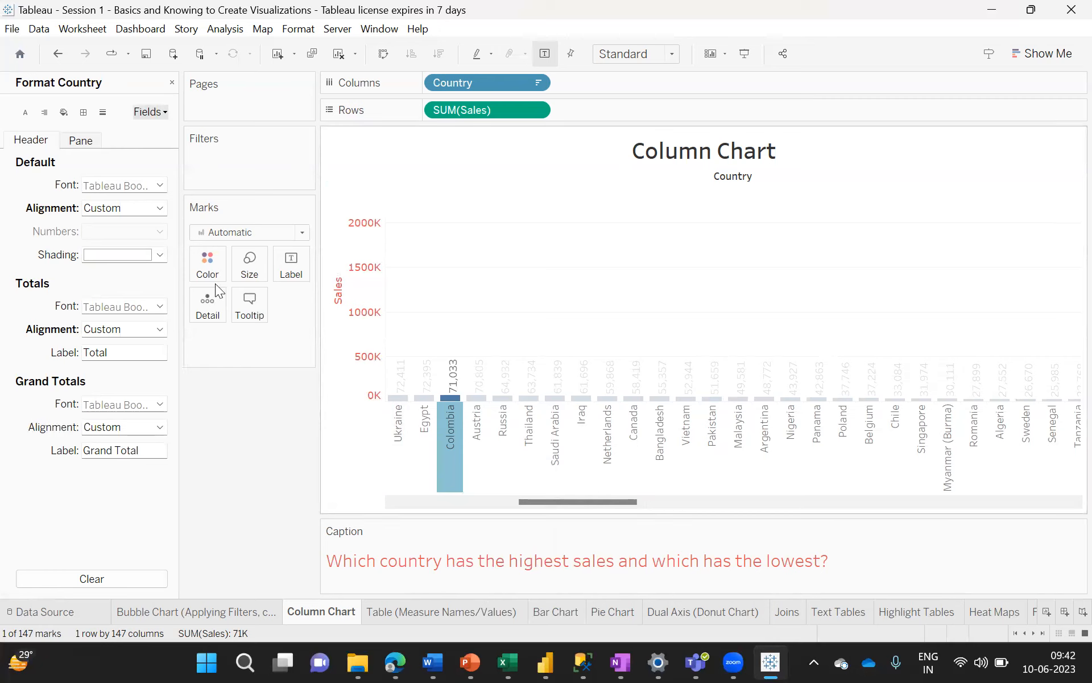
pyautogui.click(153, 186)
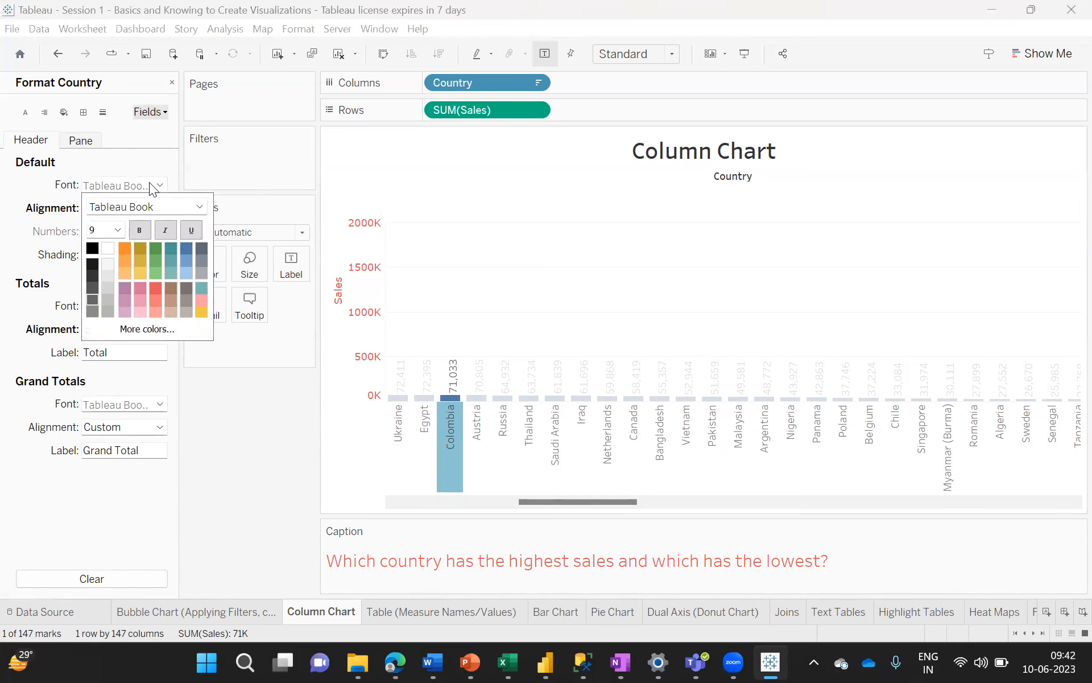
pyautogui.click(156, 287)
pyautogui.click(136, 230)
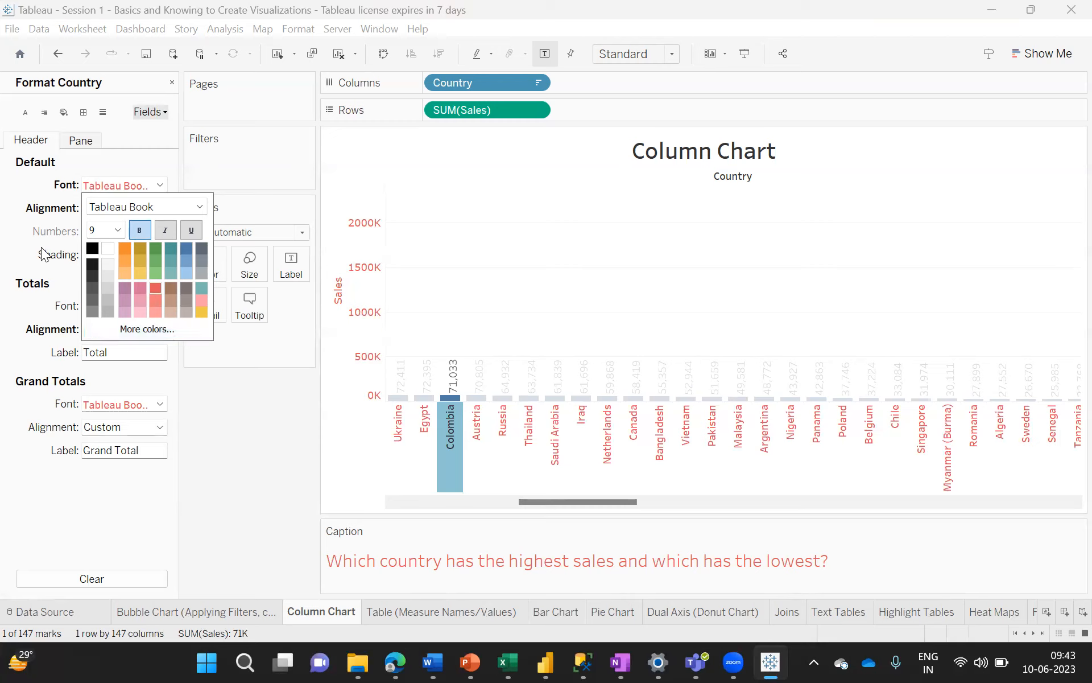
pyautogui.click(30, 234)
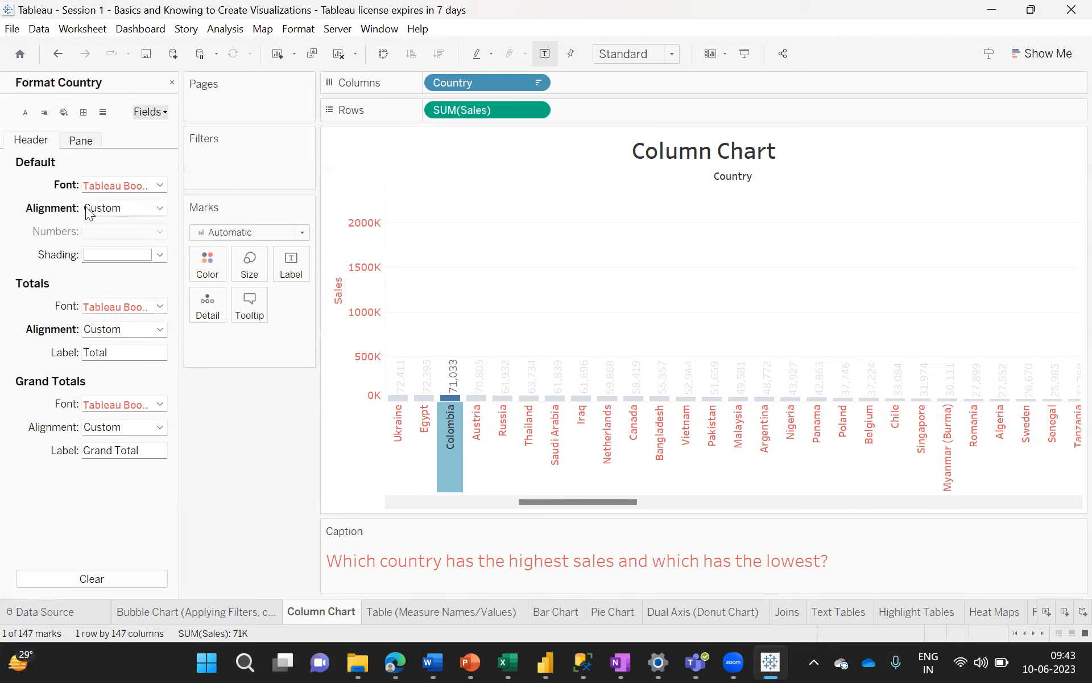
# - Set the default Country header alignment to horizontal text direction with wrap on
pyautogui.click(152, 209)
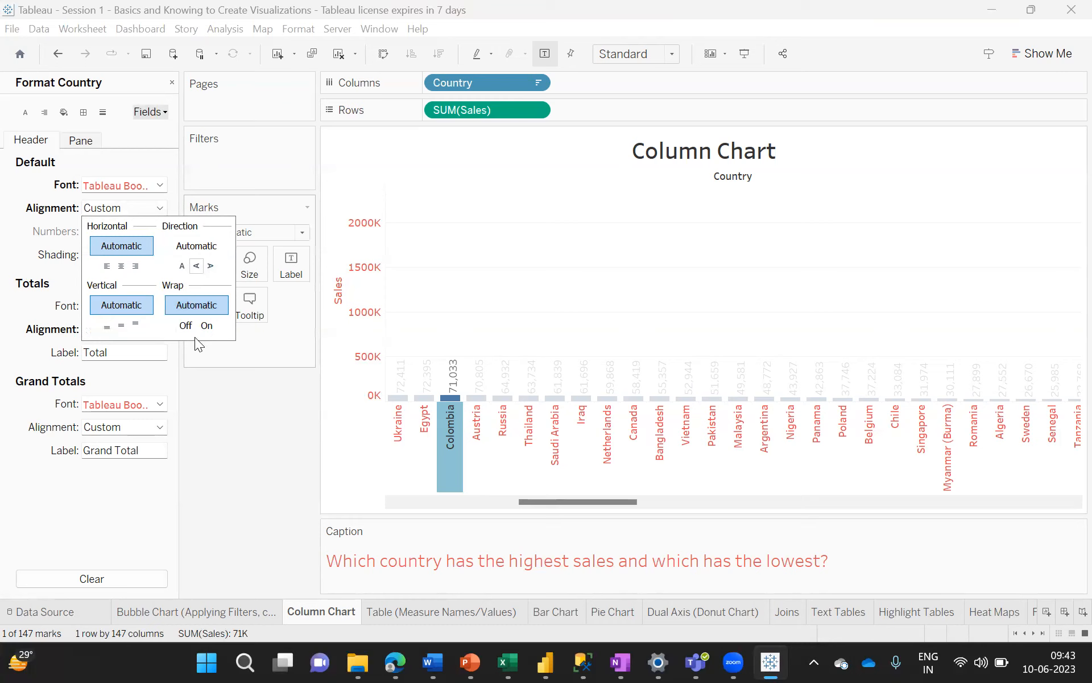
pyautogui.click(207, 326)
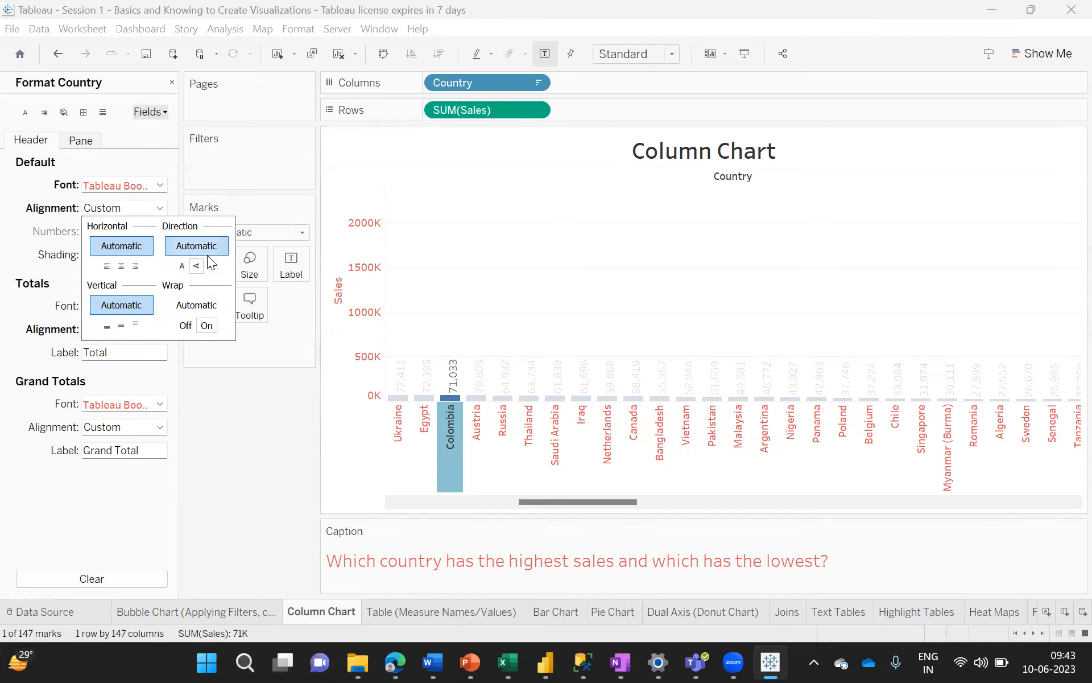
pyautogui.click(182, 267)
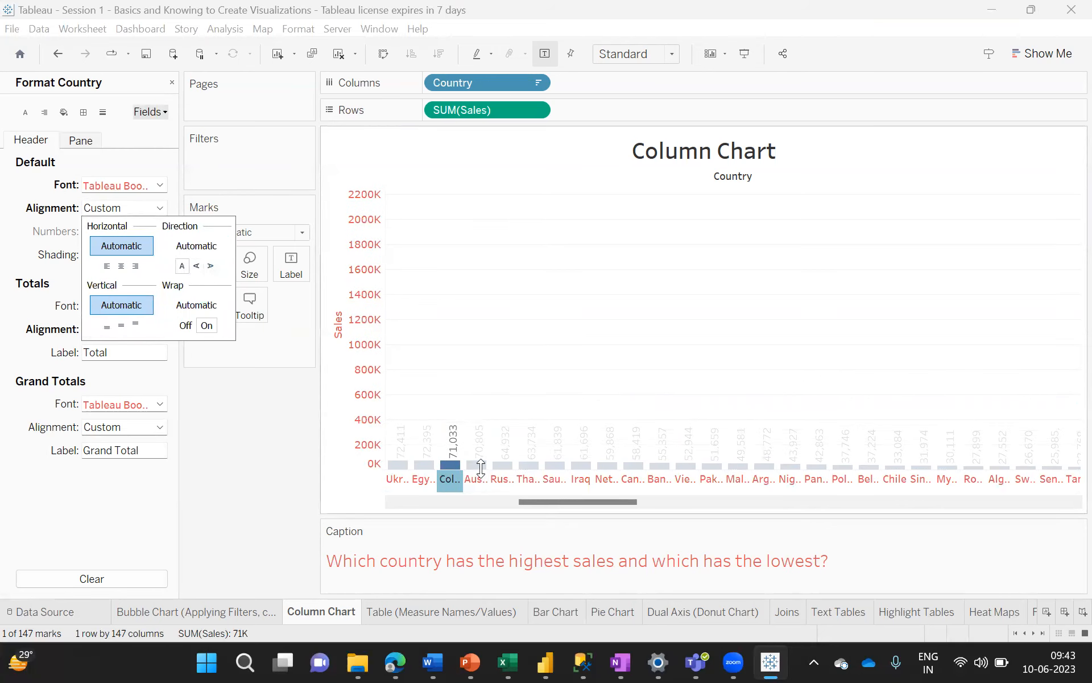
# - Enlarge the country header area below the bars to give the labels more height, and return to the first countries
pyautogui.moveTo(480, 468)
pyautogui.moveTo(480, 469); pyautogui.dragTo(475, 441)
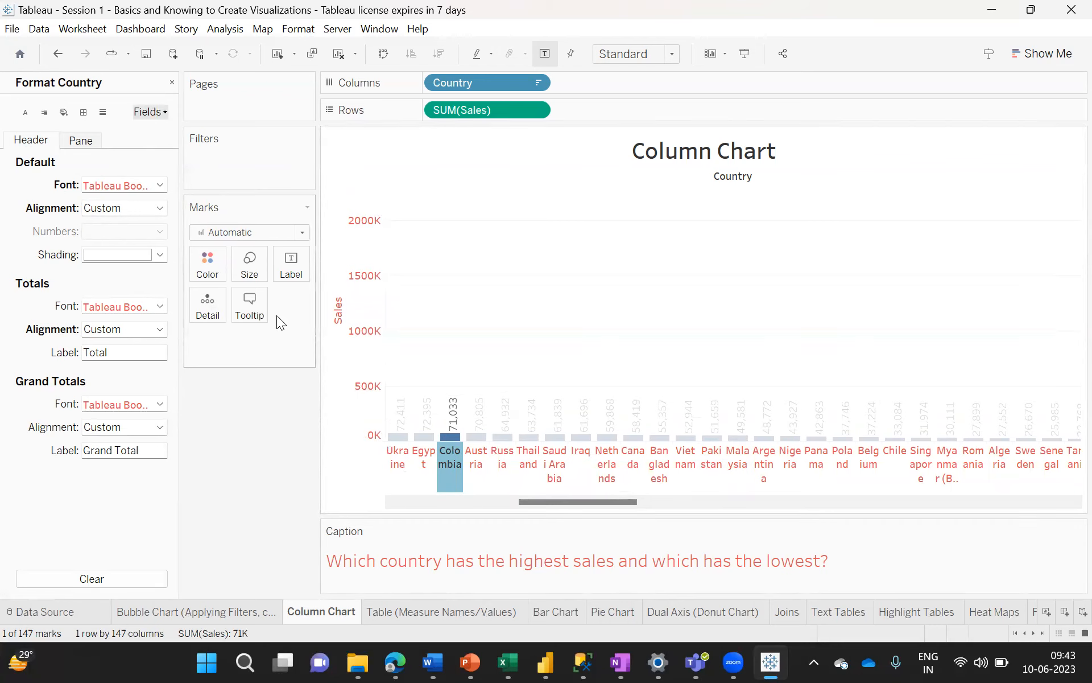
pyautogui.click(363, 490)
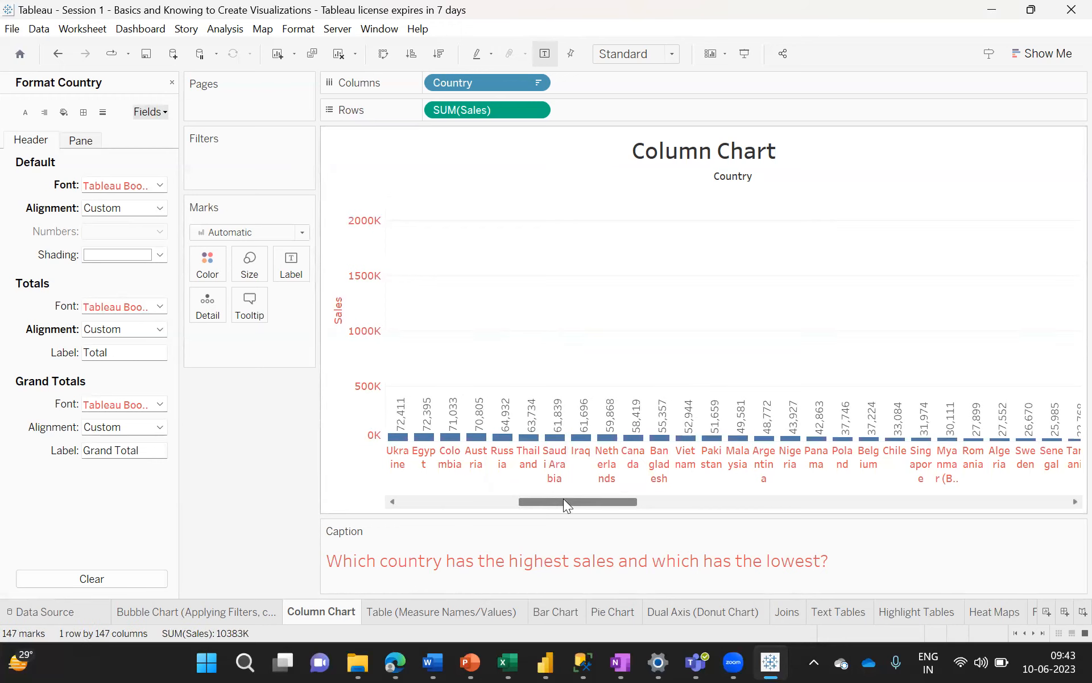
pyautogui.moveTo(563, 499); pyautogui.dragTo(411, 503)
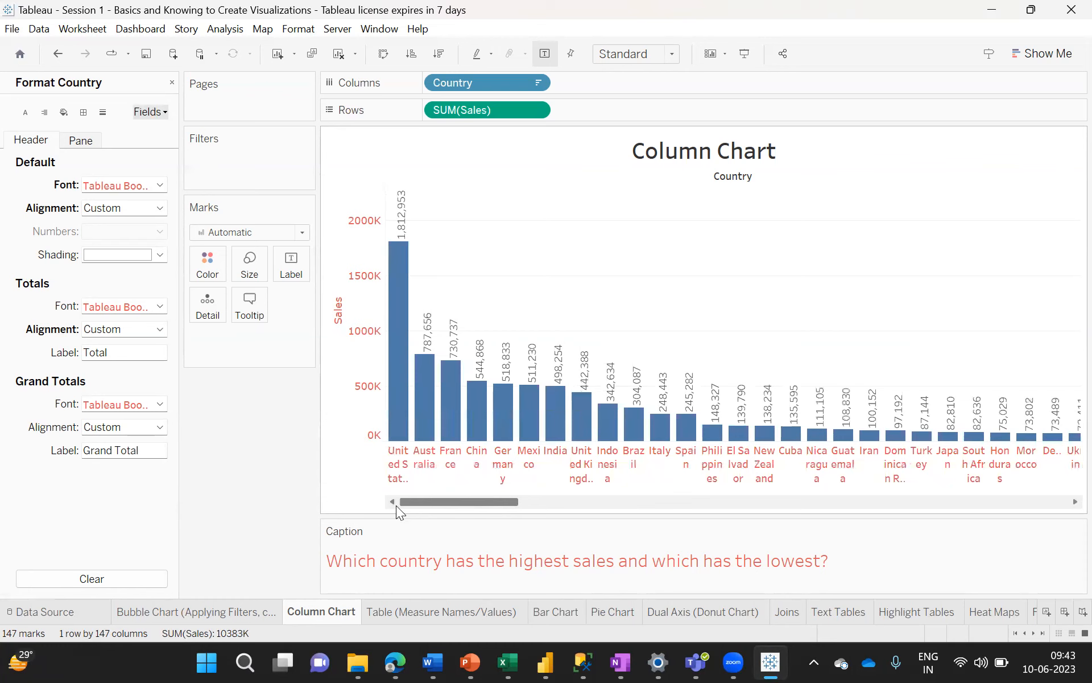
# - Open the chart title's format settings and review its shading and border options
pyautogui.rightClick(661, 152)
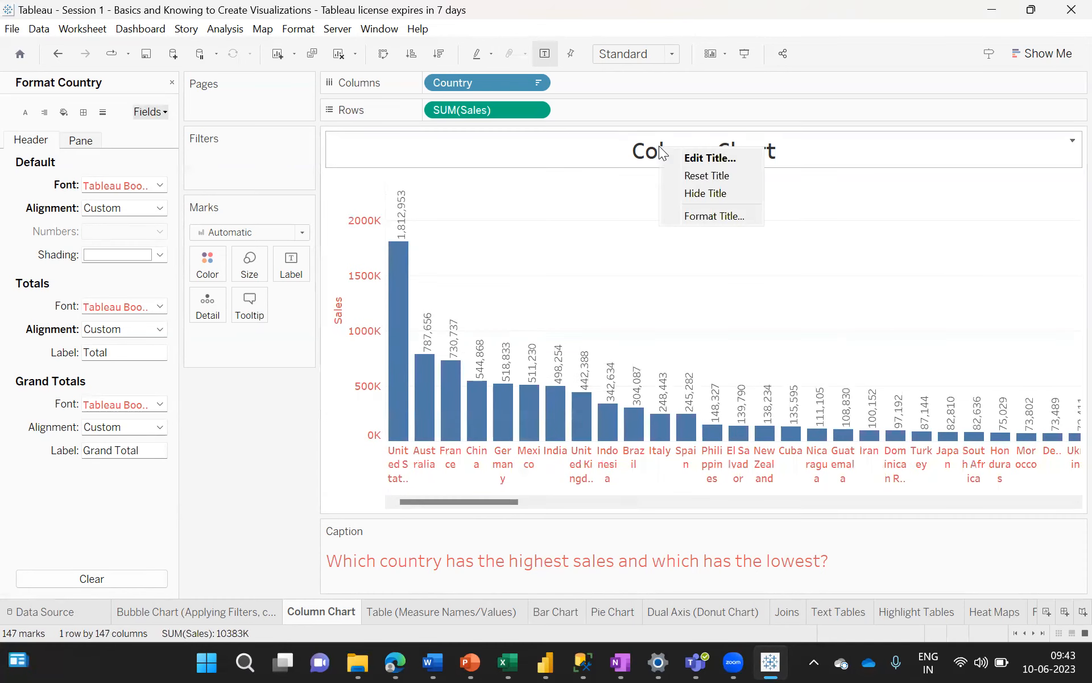
pyautogui.click(707, 217)
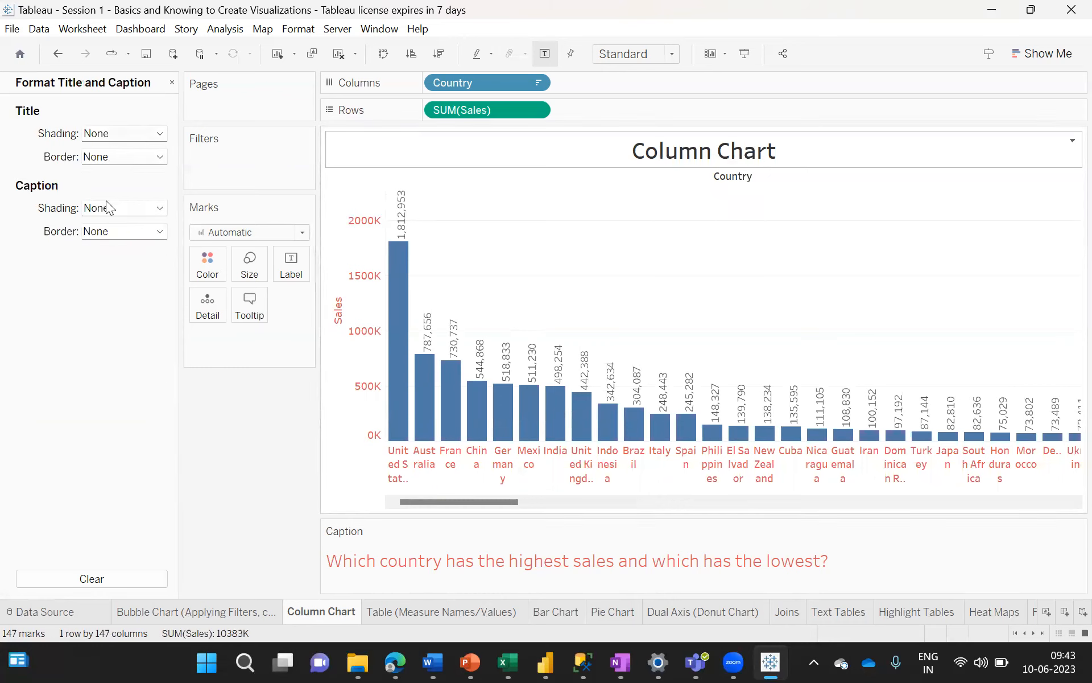
pyautogui.click(158, 134)
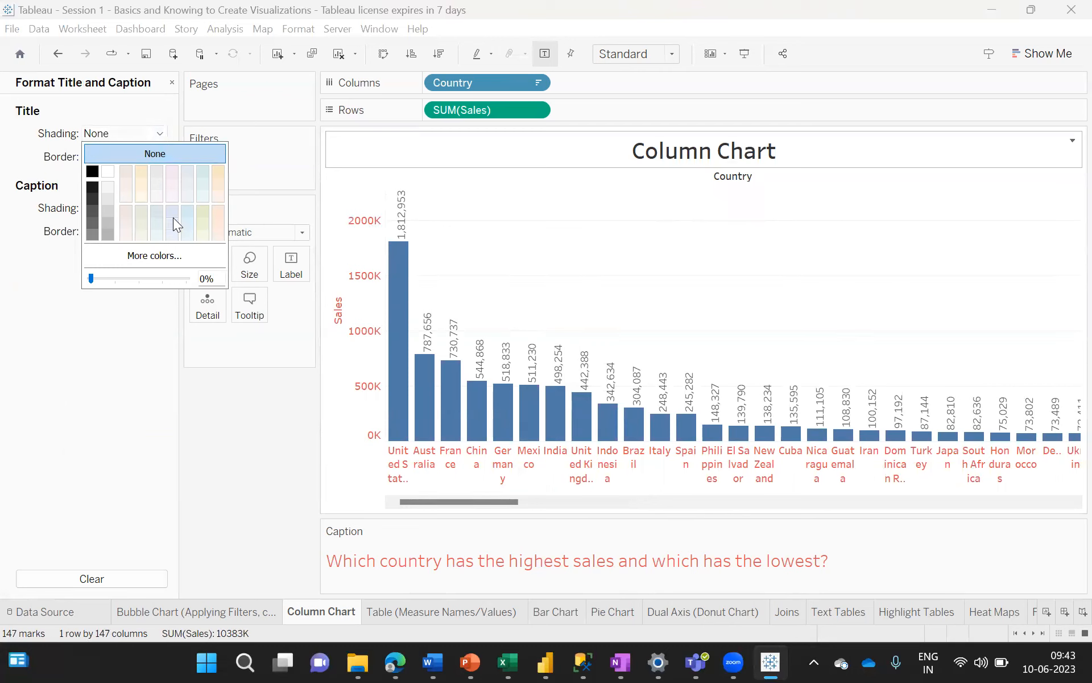
pyautogui.click(118, 131)
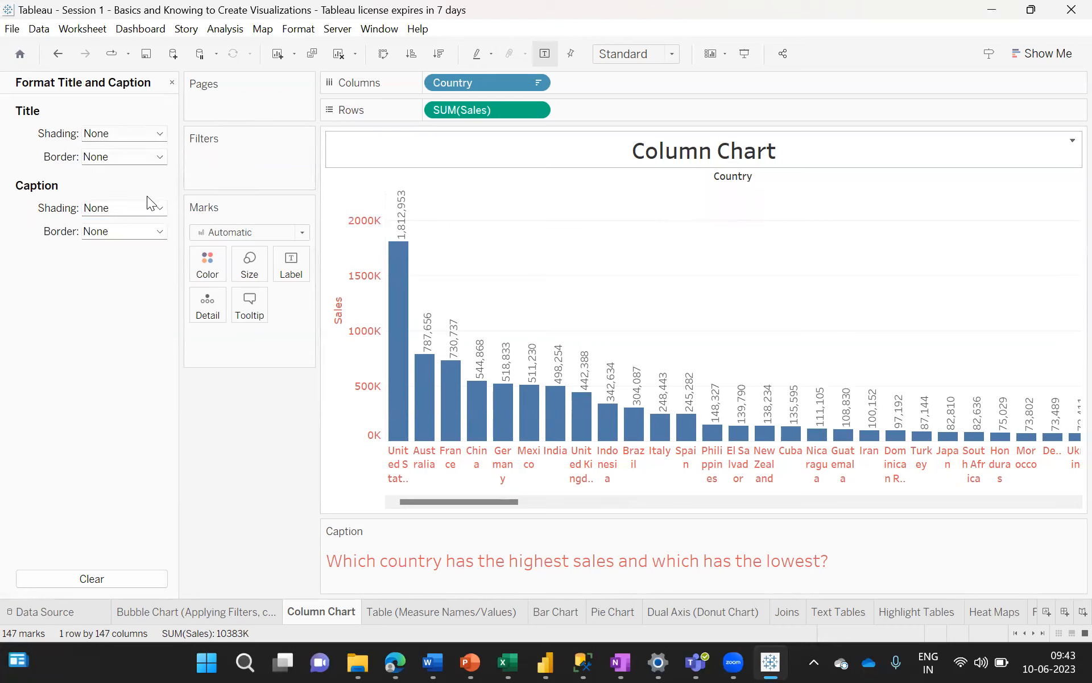
pyautogui.click(160, 160)
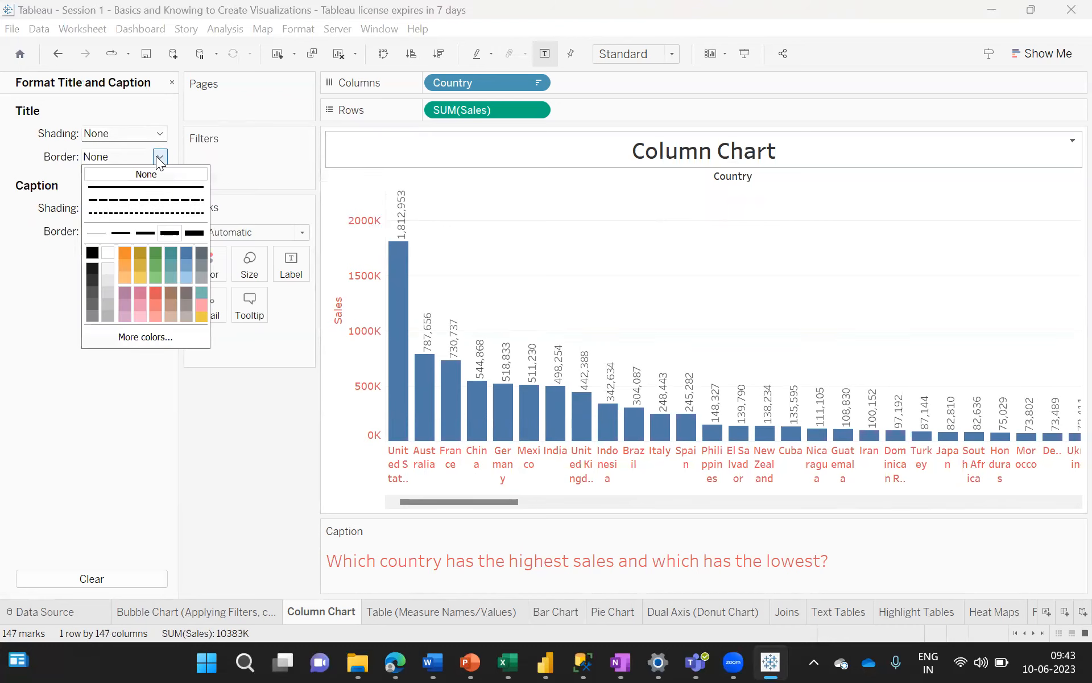
# - Change the font color of the whole sheet-name title to red and apply it
pyautogui.click(665, 140)
pyautogui.doubleClick(669, 138)
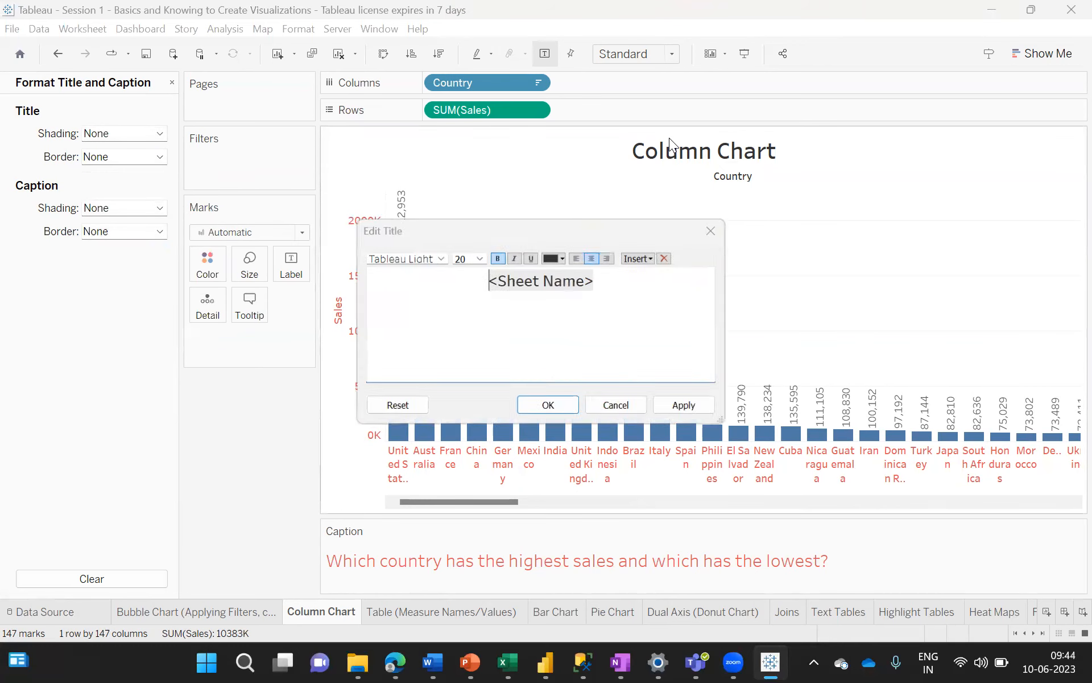
pyautogui.click(599, 283)
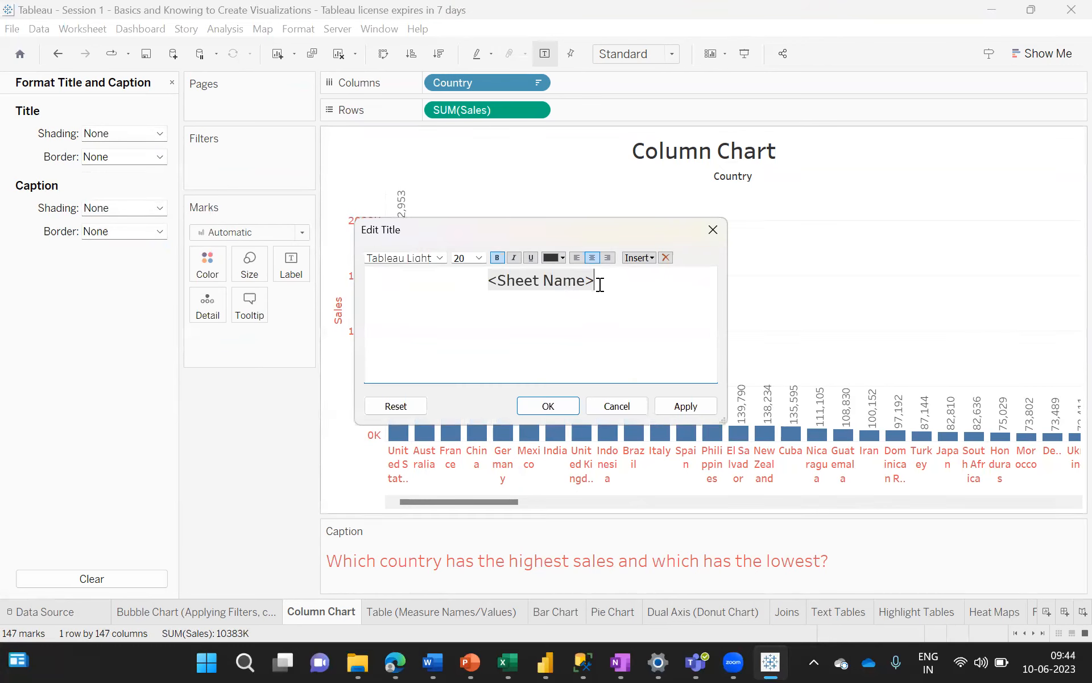
pyautogui.hotkey('ctrl', 'a')
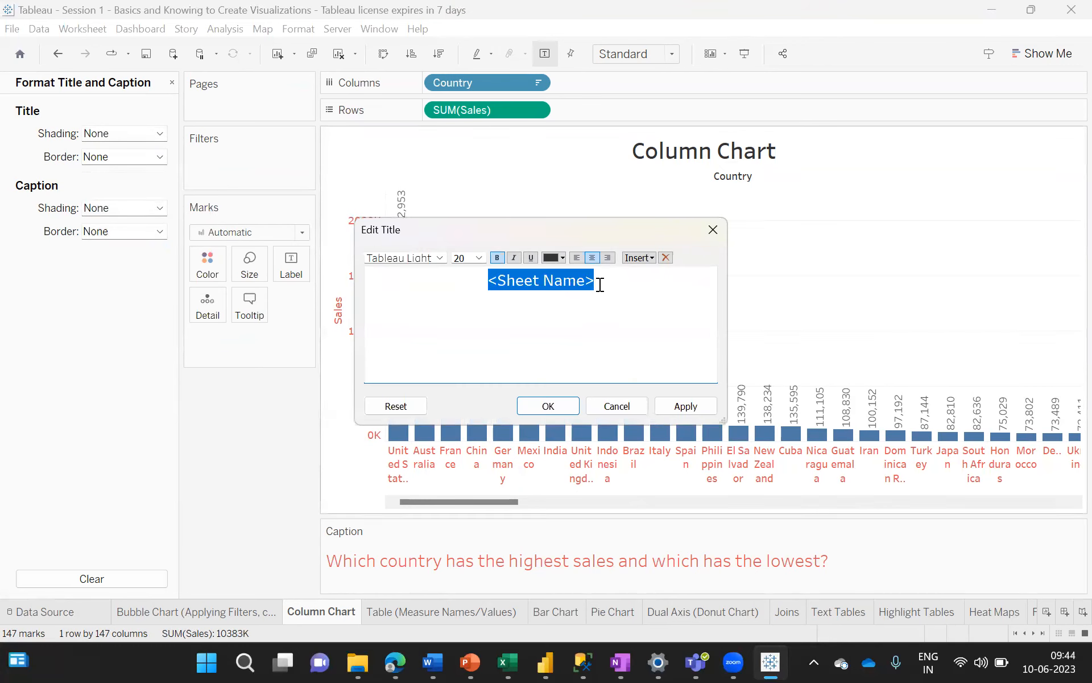
pyautogui.click(561, 257)
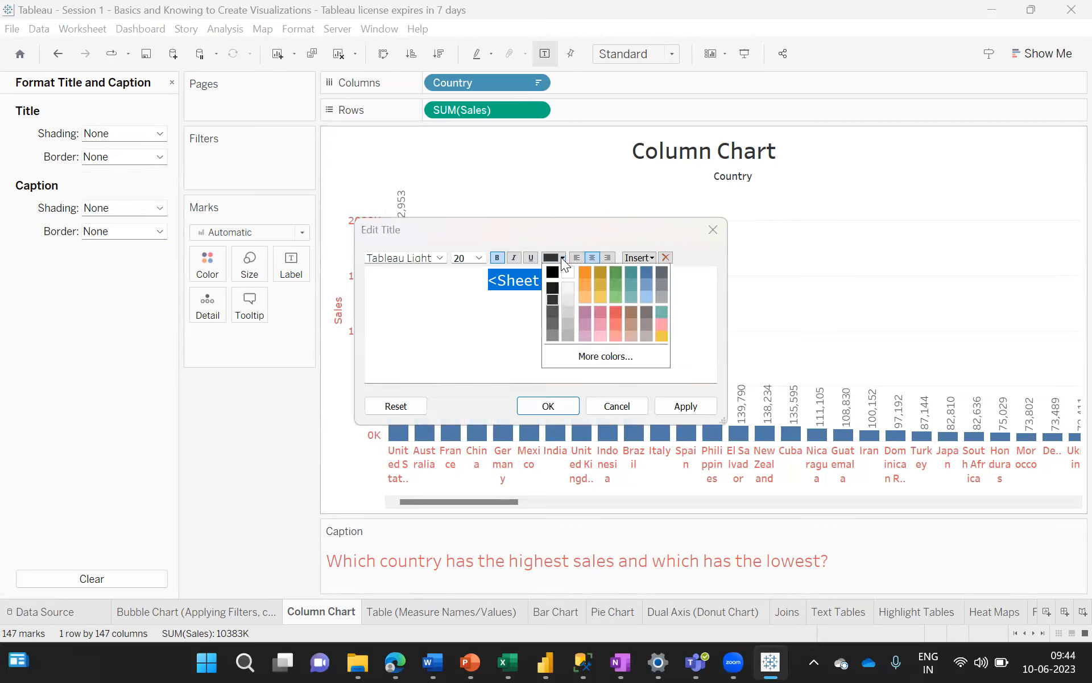
pyautogui.click(614, 313)
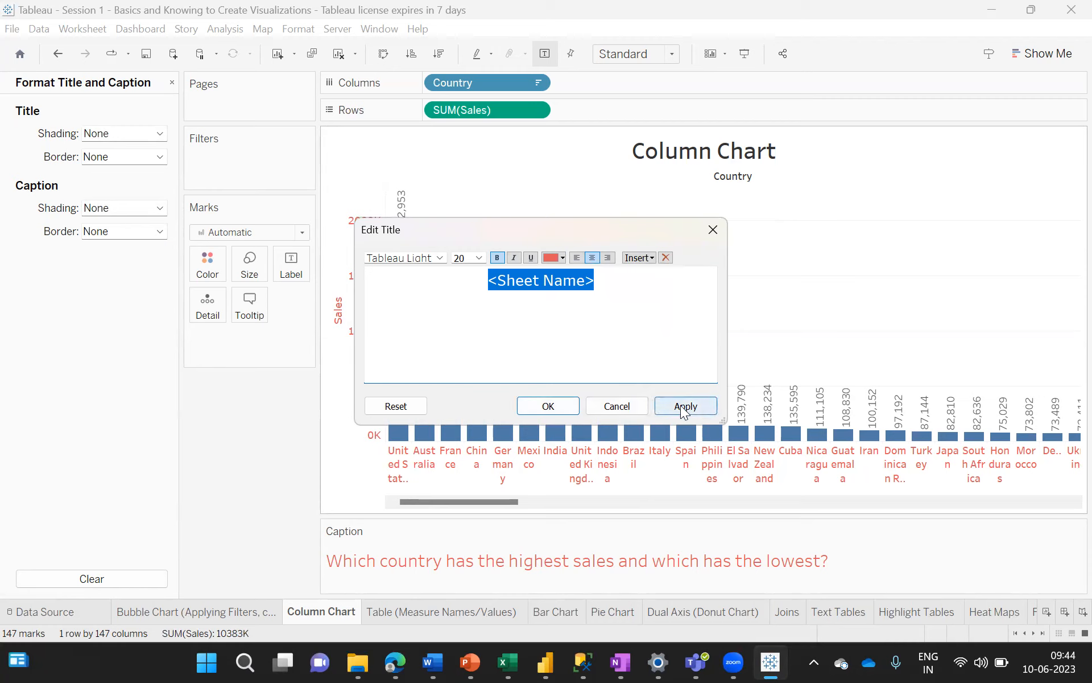
pyautogui.click(680, 405)
pyautogui.click(547, 406)
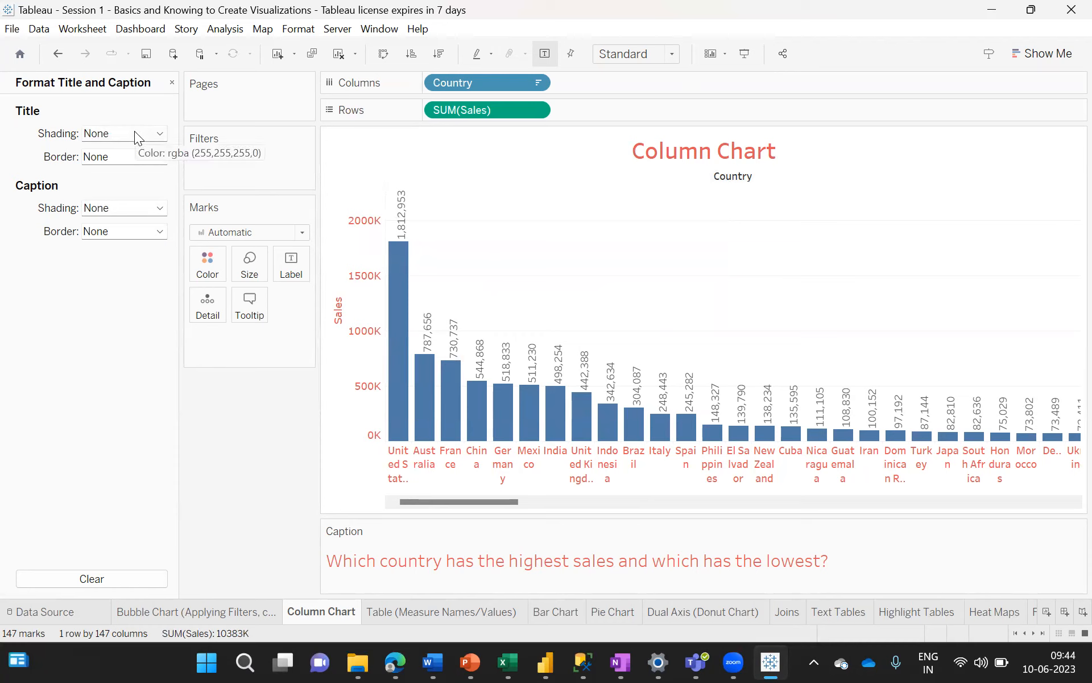
# - Add a solid line border around the chart title
pyautogui.click(135, 151)
pyautogui.click(129, 188)
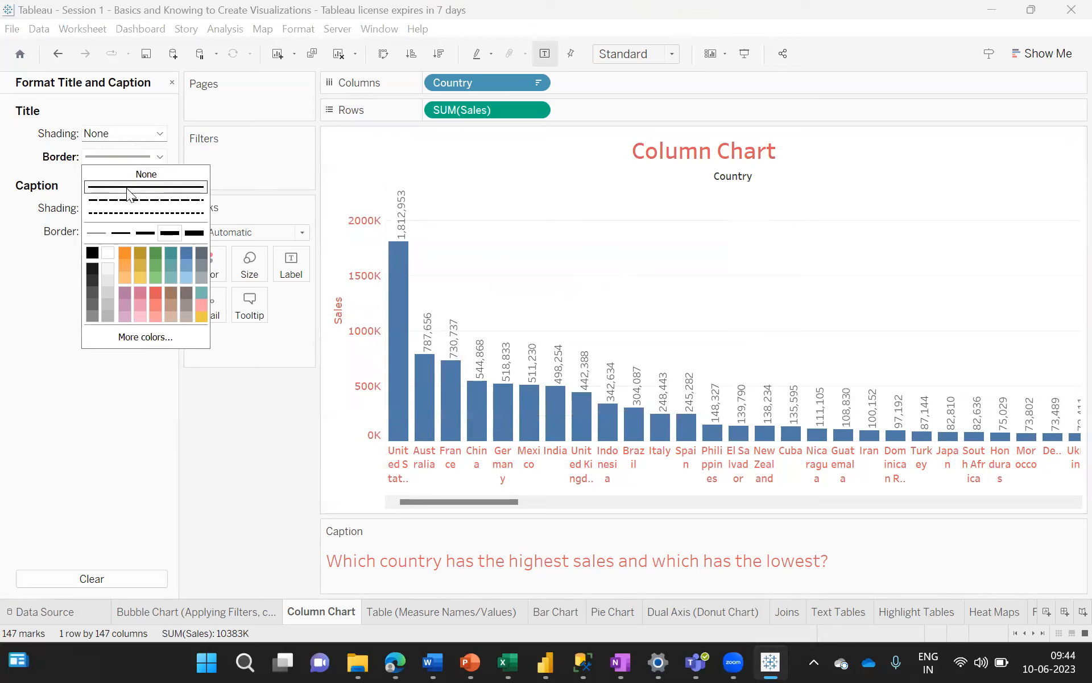
pyautogui.click(571, 245)
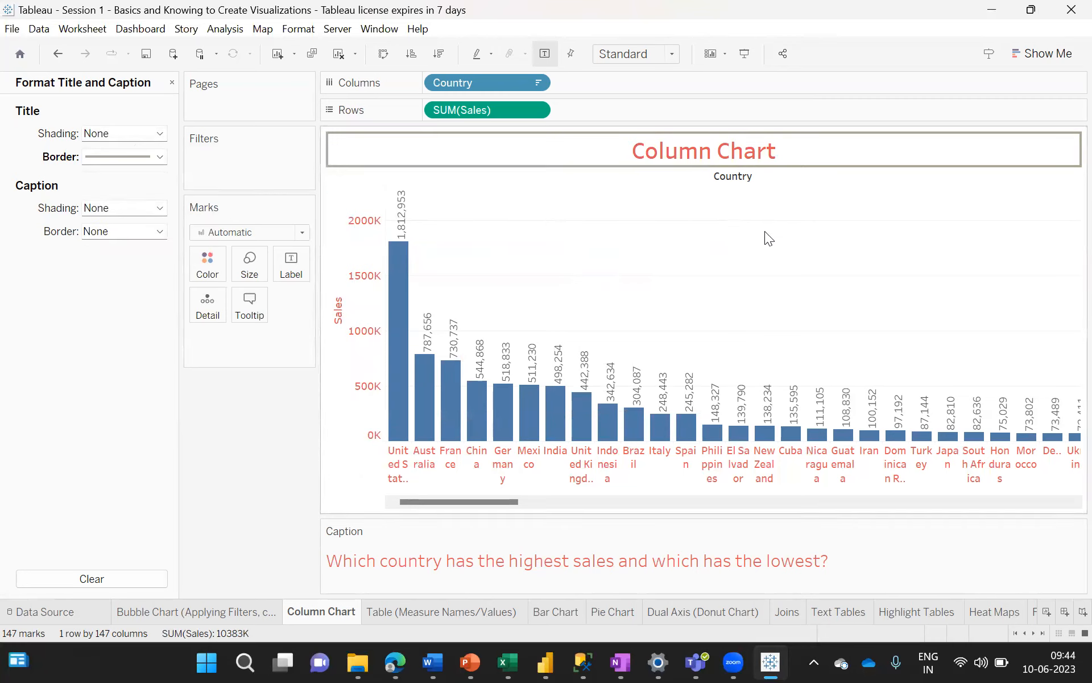
# - Open the format settings for the Country field label above the chart
pyautogui.rightClick(726, 177)
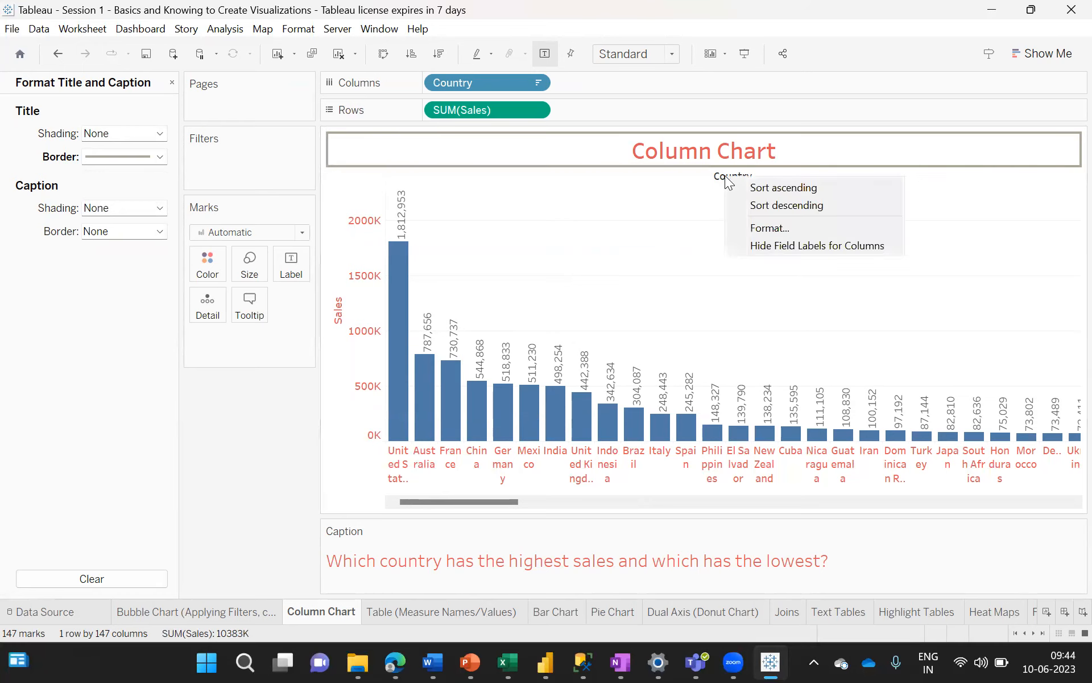
pyautogui.click(761, 223)
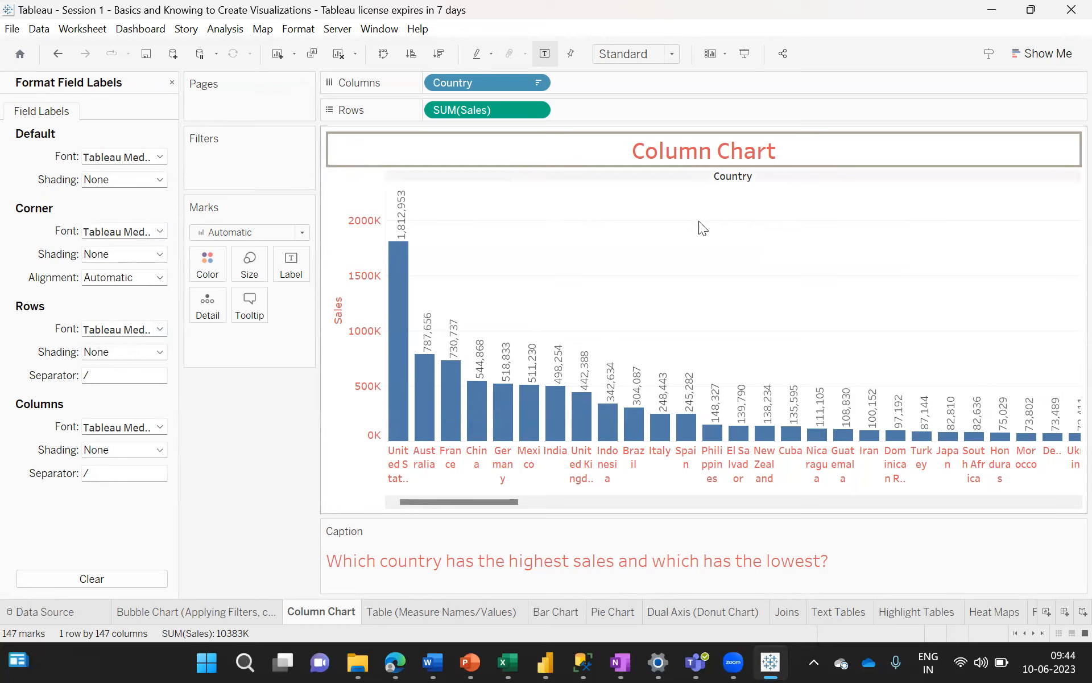
# - Rotate the country labels to vertical from the Australia header and check the neighbouring country headers
pyautogui.rightClick(421, 462)
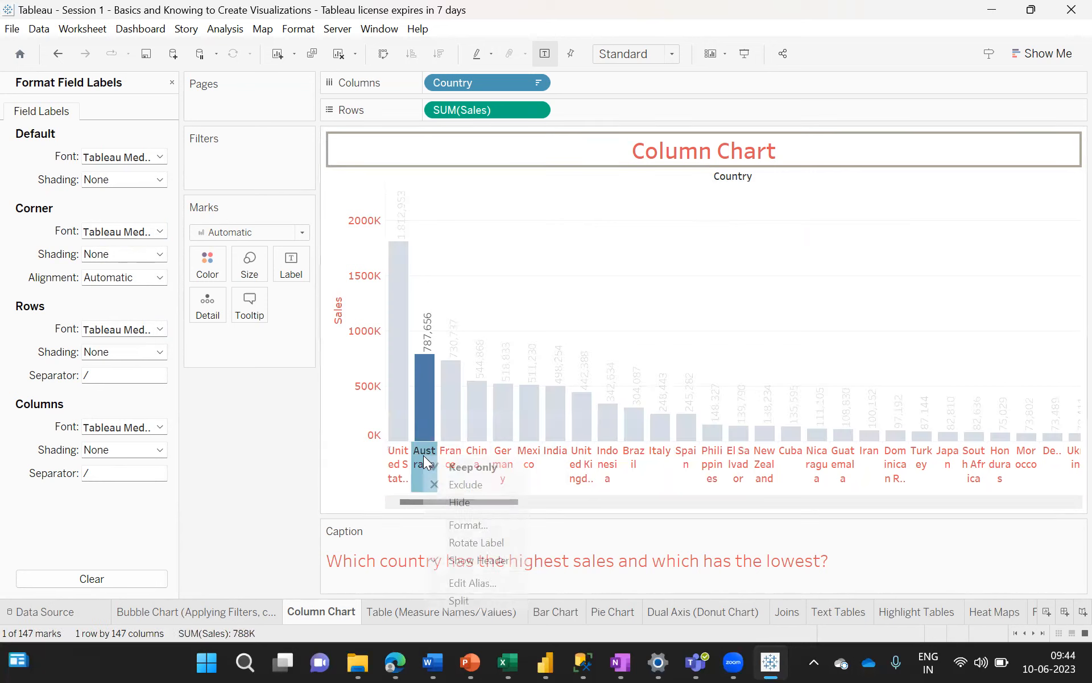
pyautogui.click(484, 540)
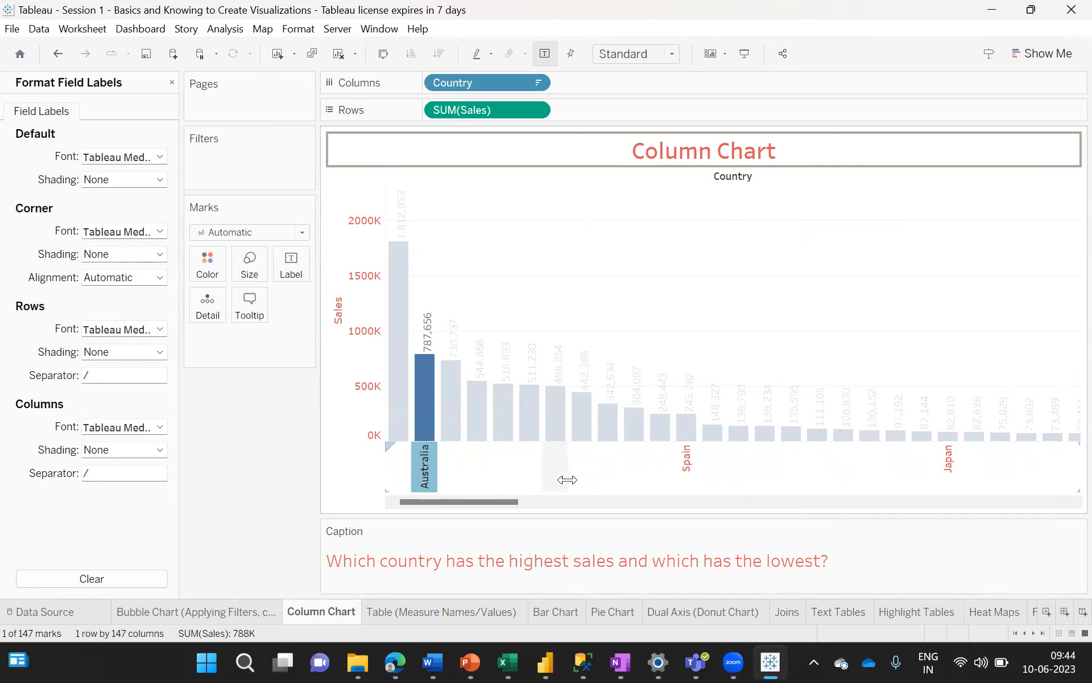
pyautogui.click(658, 253)
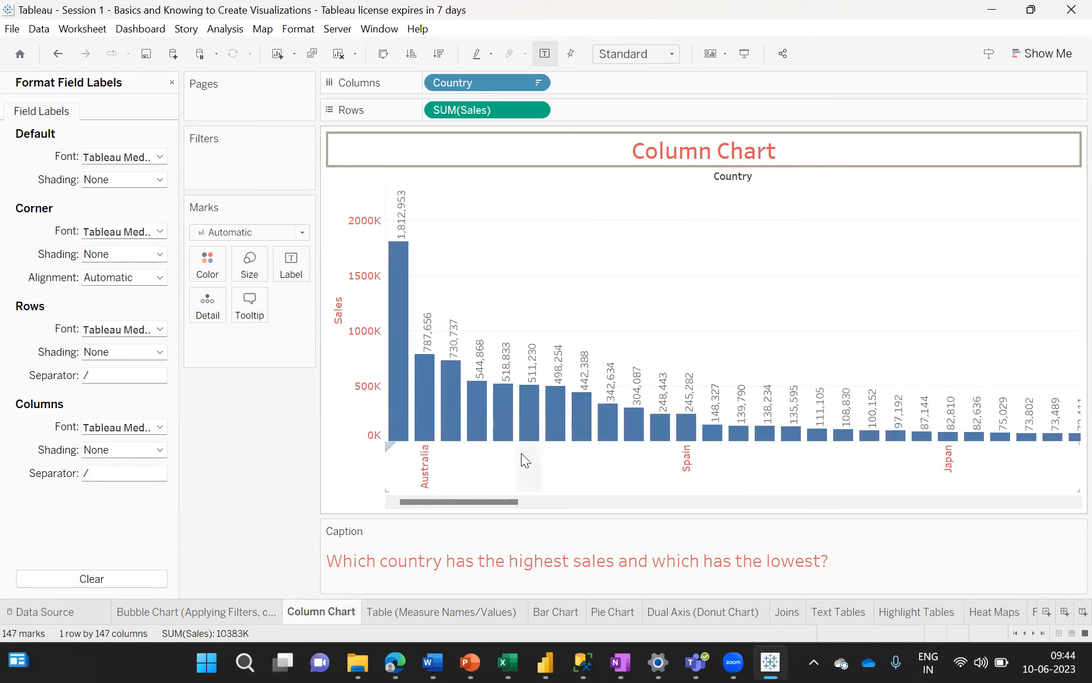
pyautogui.click(433, 459)
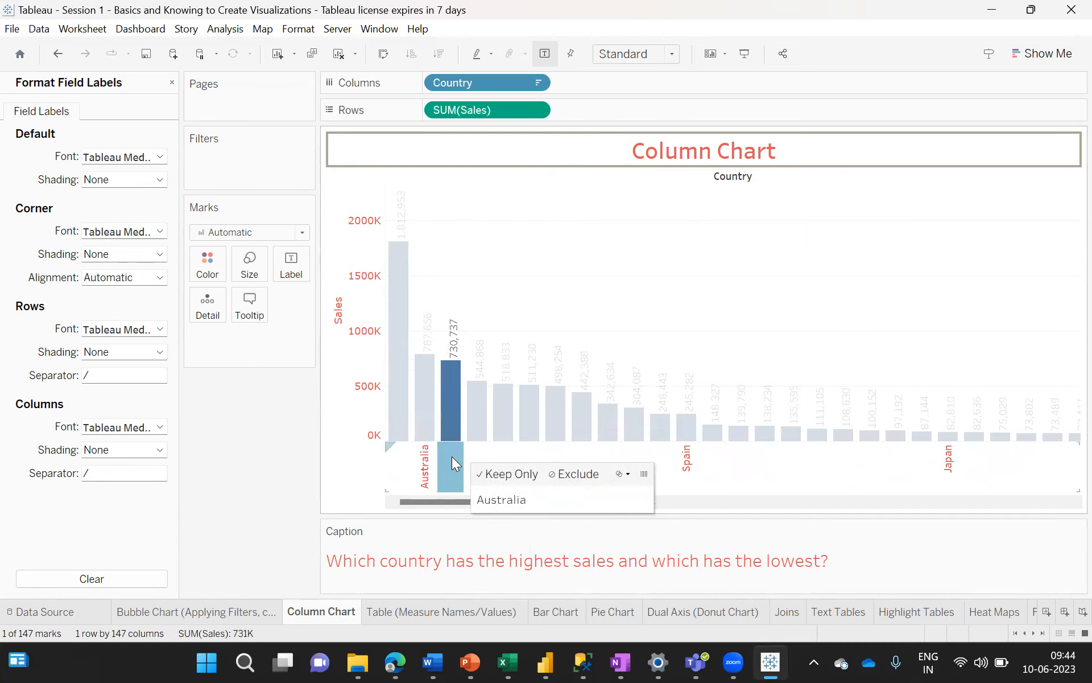
pyautogui.click(452, 456)
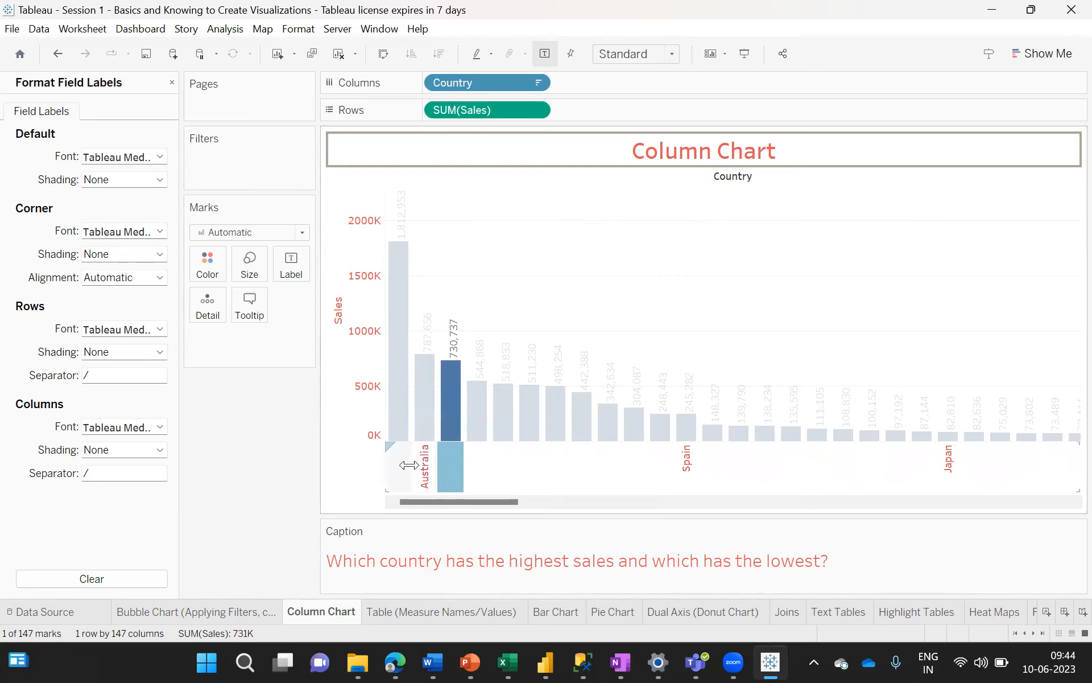
pyautogui.click(476, 463)
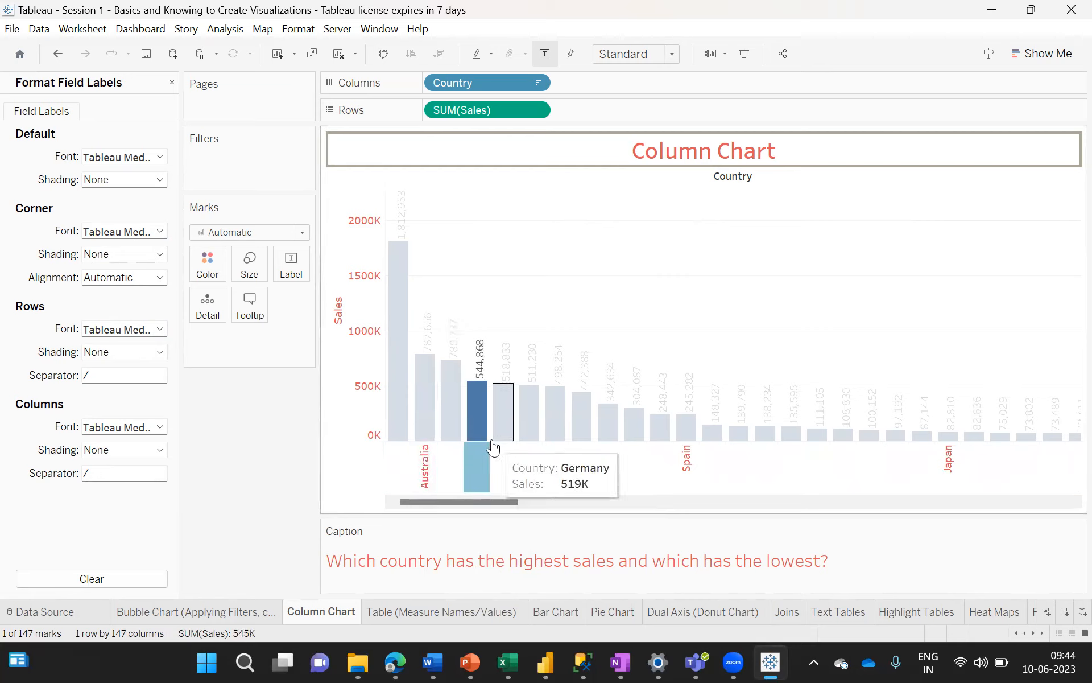
# - Rotate the country labels back to horizontal from the Australia header
pyautogui.click(434, 465)
pyautogui.rightClick(434, 465)
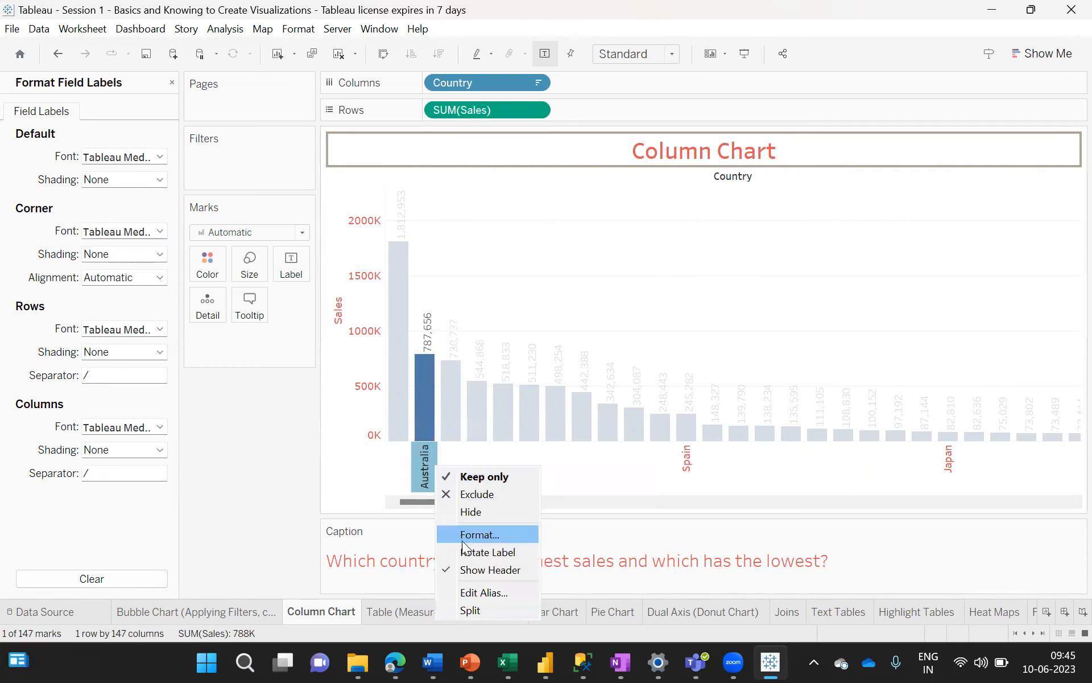
pyautogui.click(489, 553)
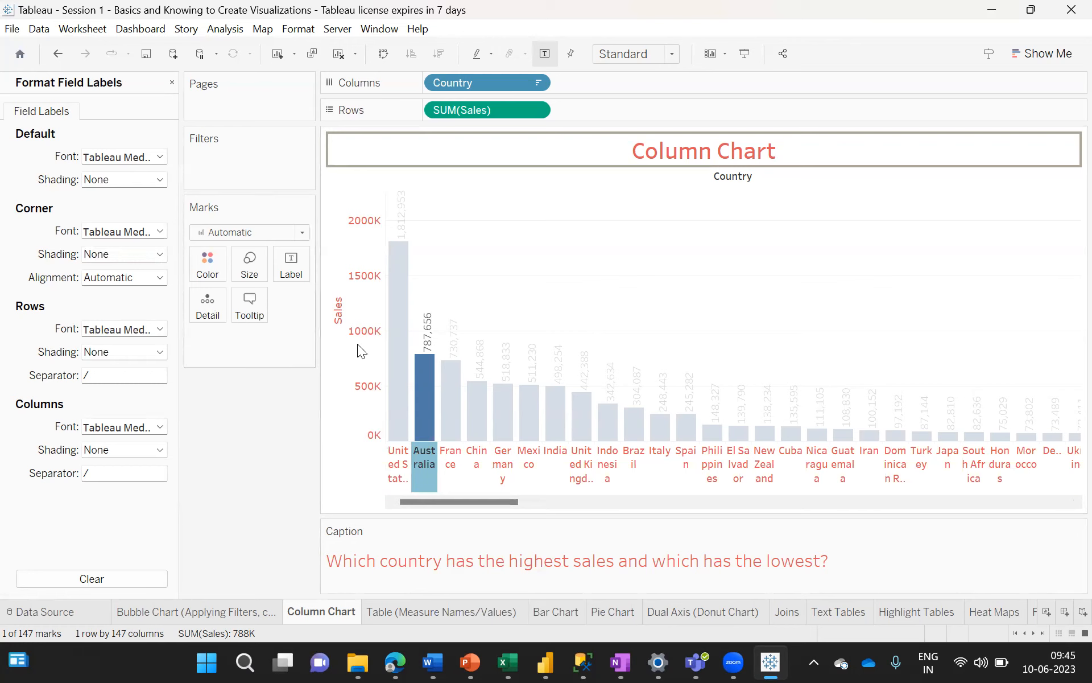
# - In the Country header format, set the default alignment to upward vertical text direction with wrap off
pyautogui.rightClick(399, 461)
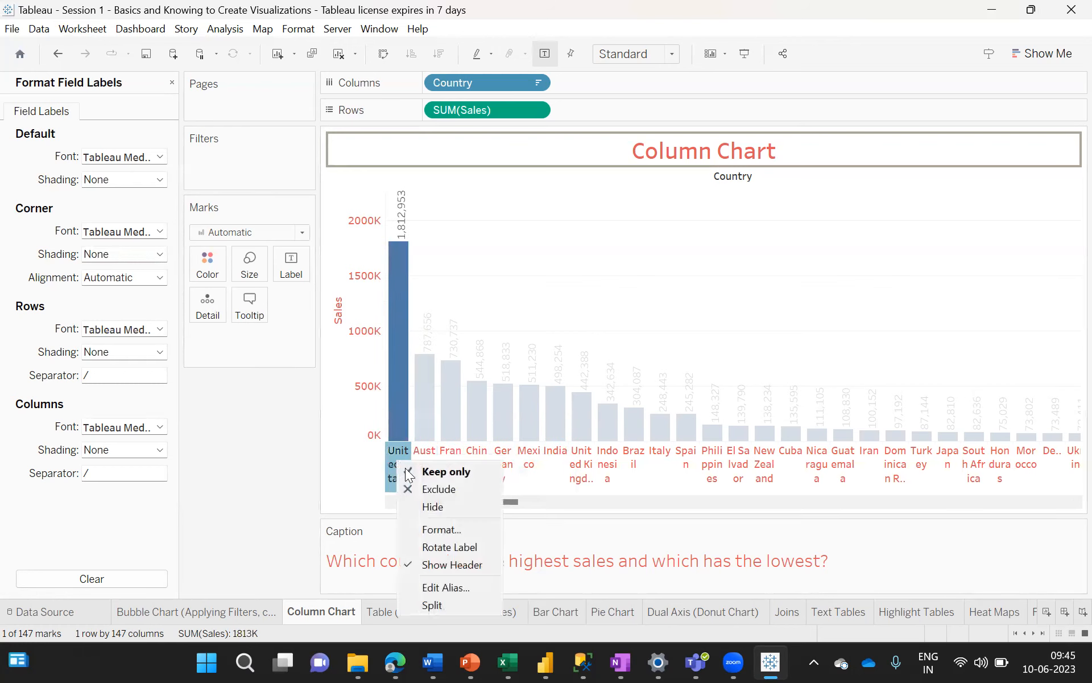
pyautogui.click(443, 527)
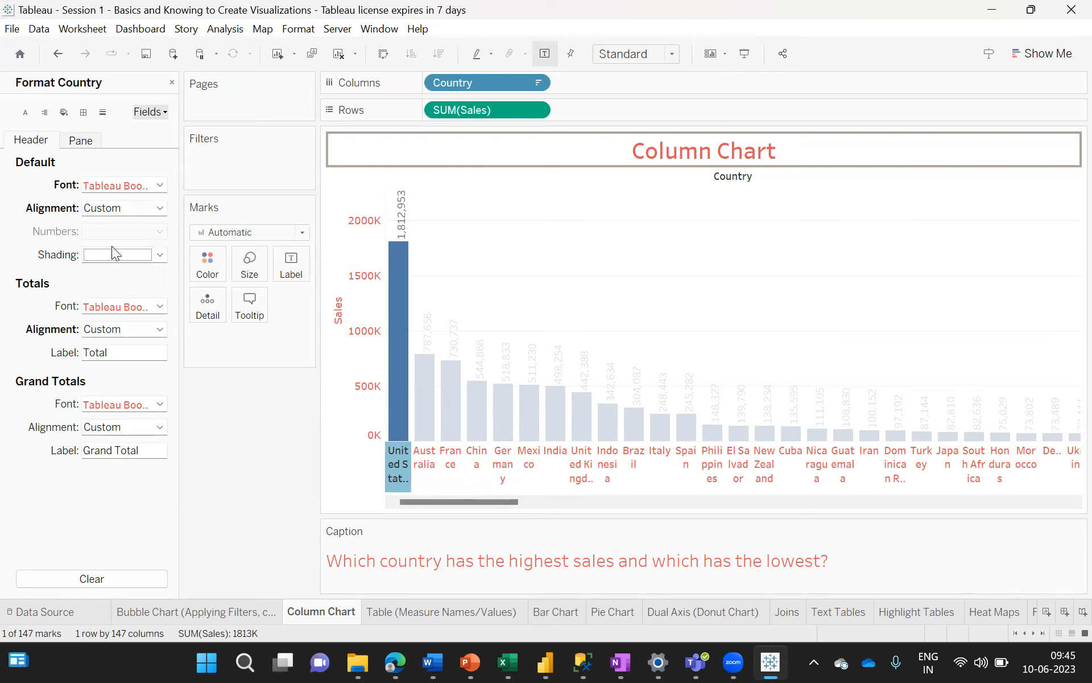
pyautogui.click(154, 210)
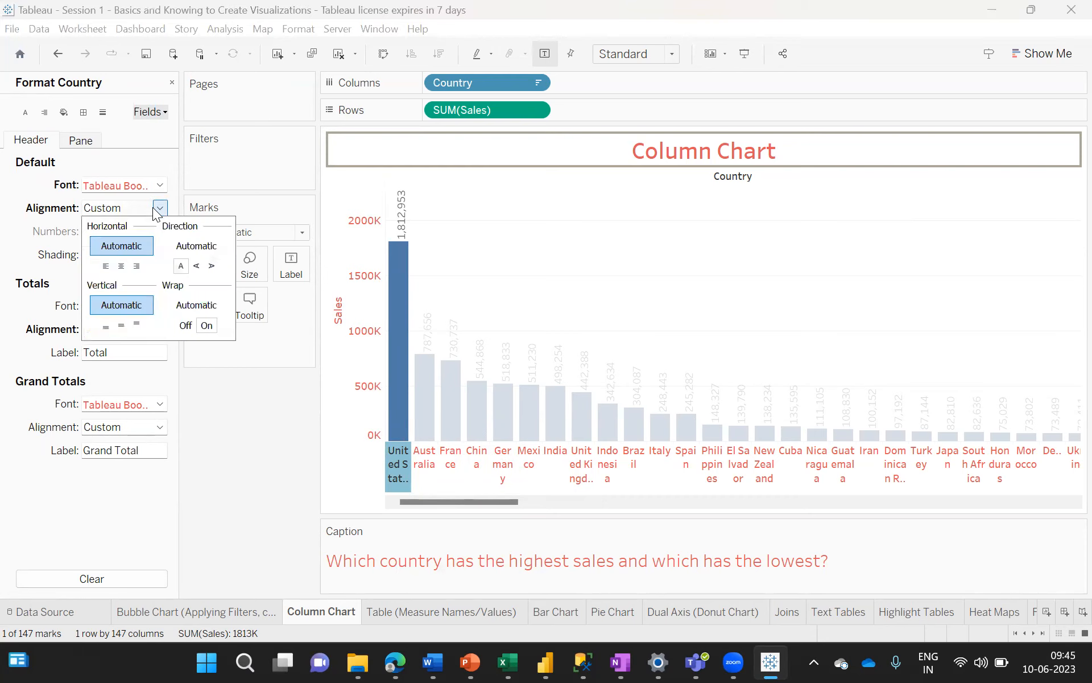
pyautogui.click(197, 266)
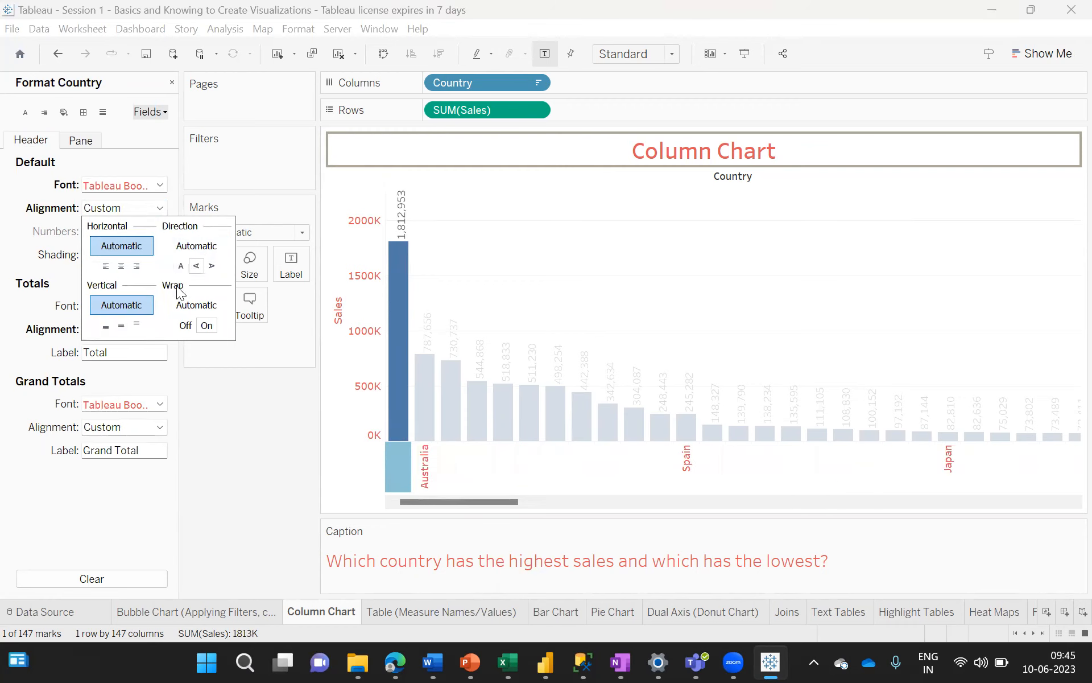
pyautogui.click(184, 326)
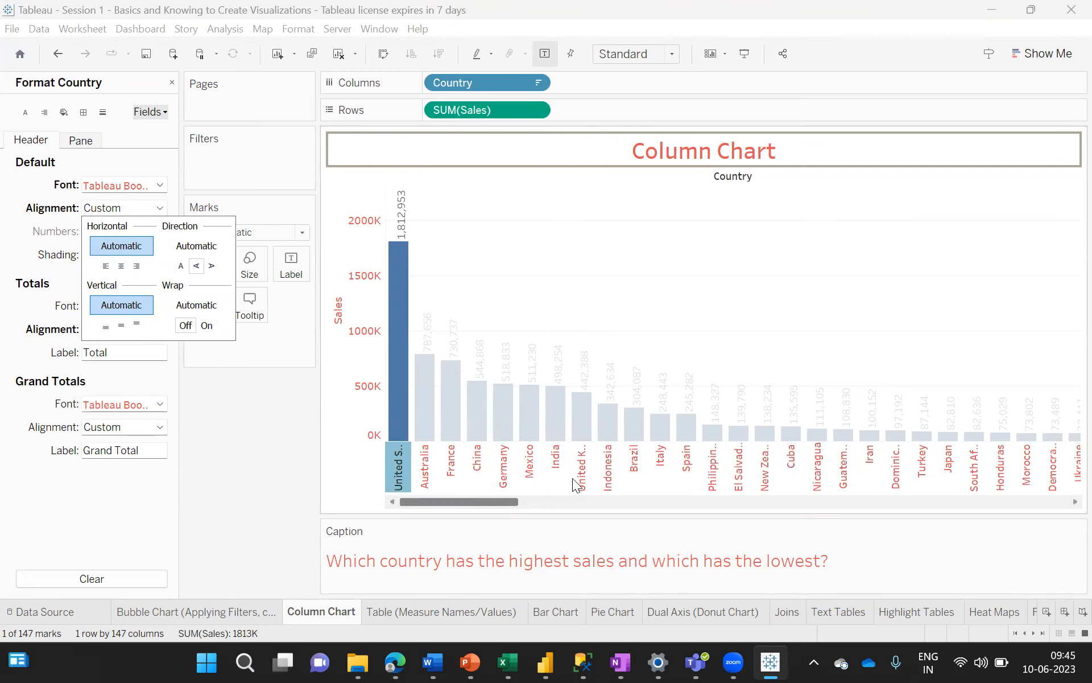
pyautogui.click(606, 253)
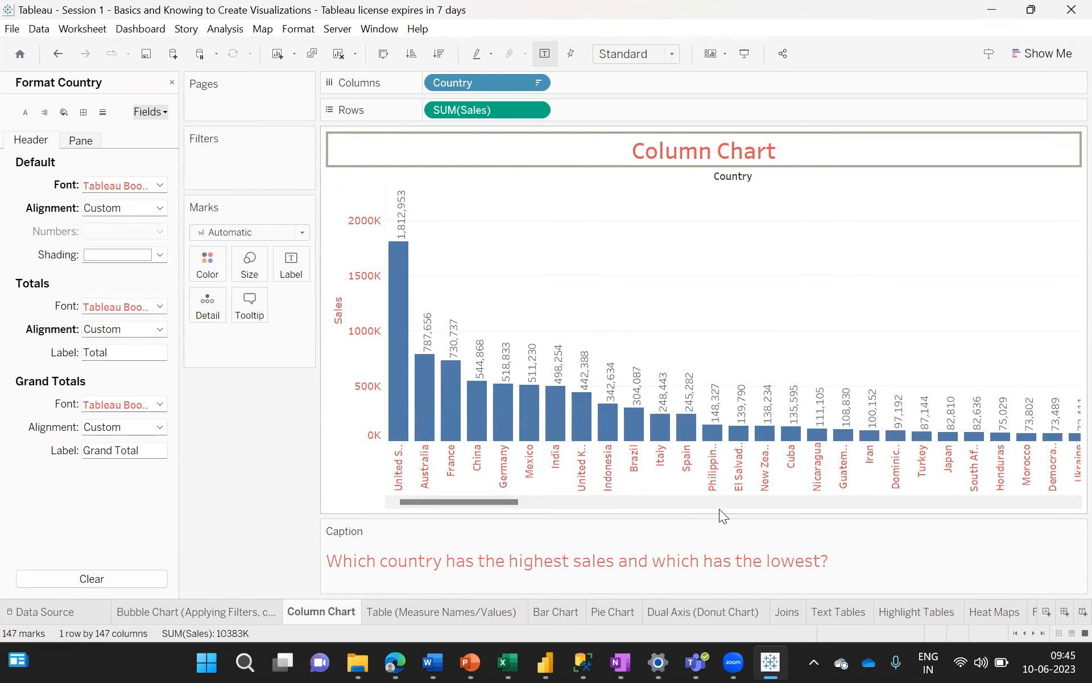
# - Color the Country field label above the chart red through the default header font for columns
pyautogui.click(429, 328)
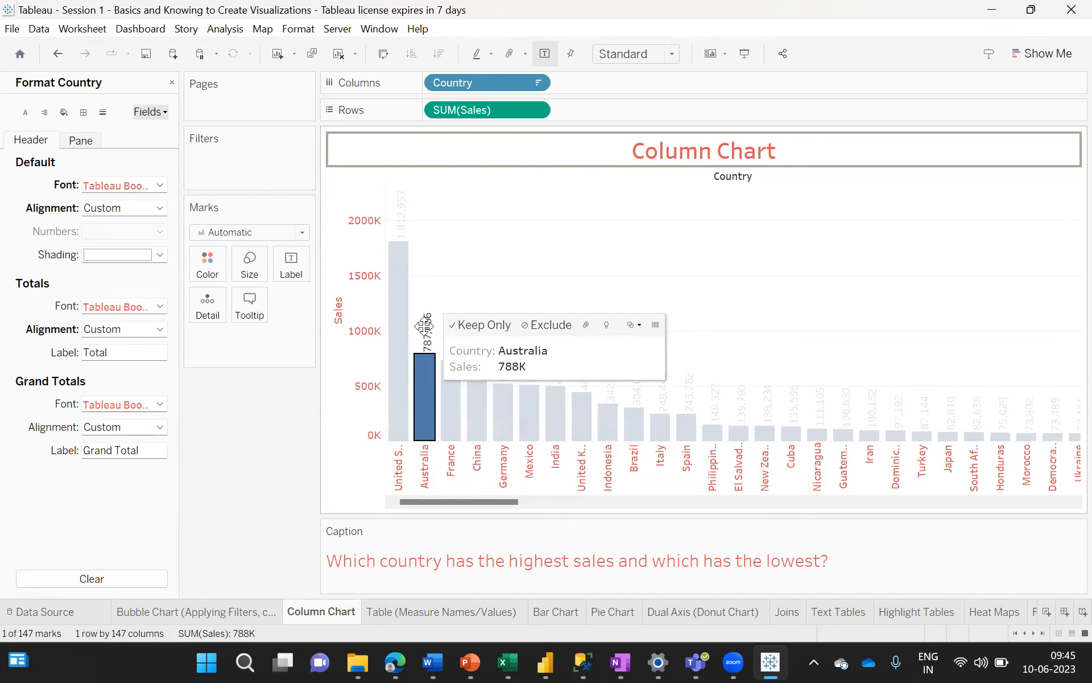
pyautogui.rightClick(424, 326)
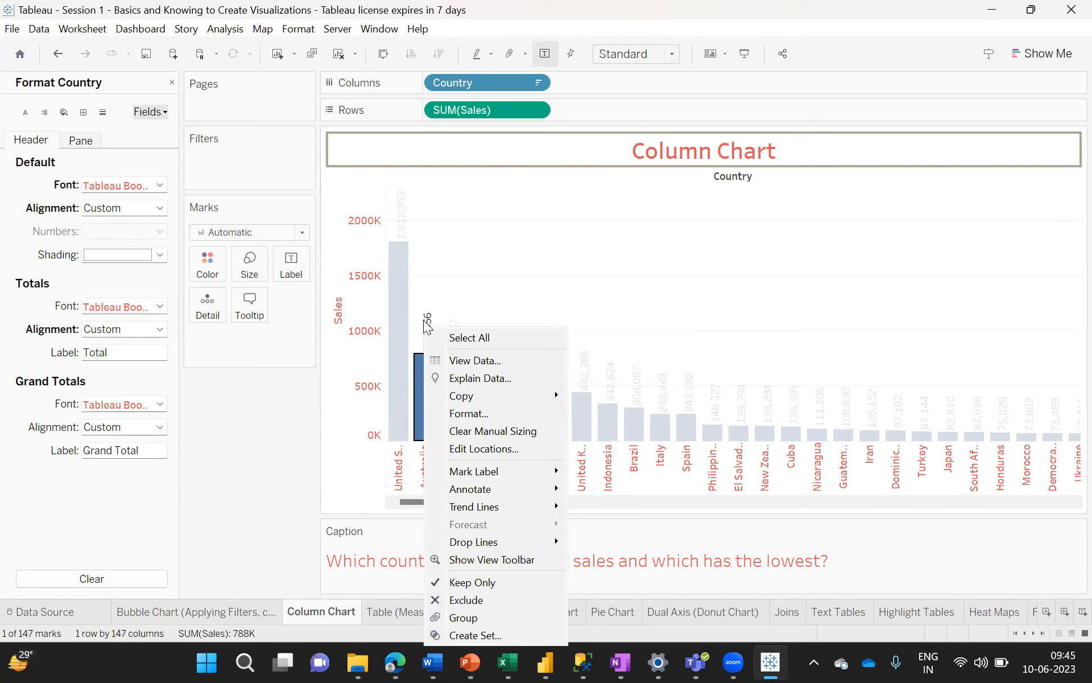
pyautogui.click(476, 420)
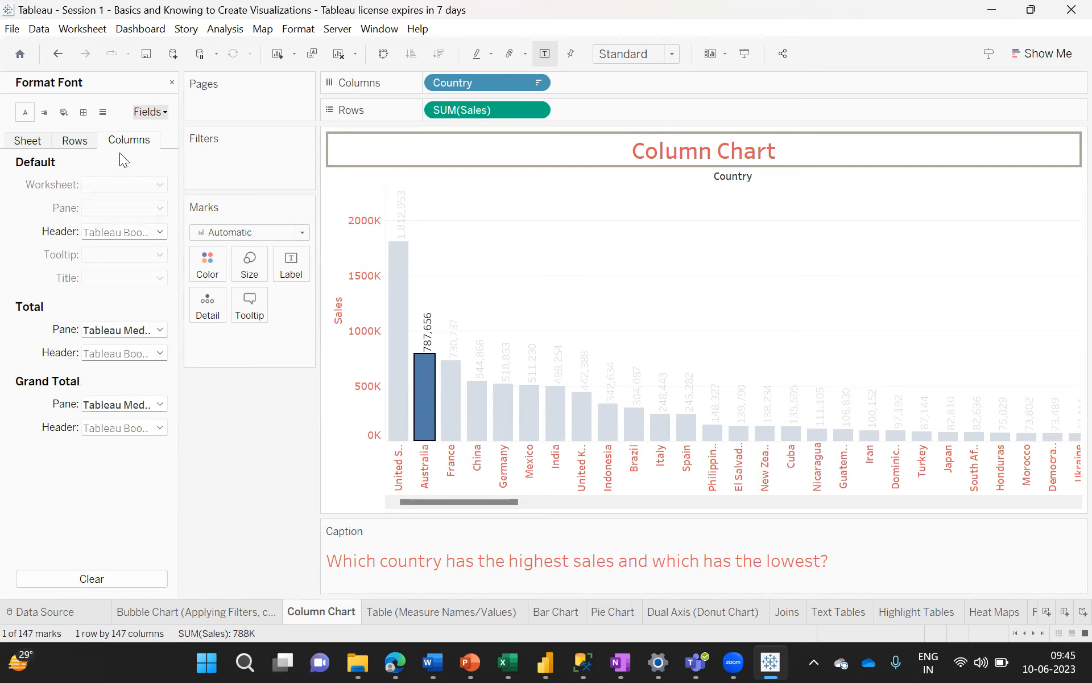
pyautogui.click(160, 232)
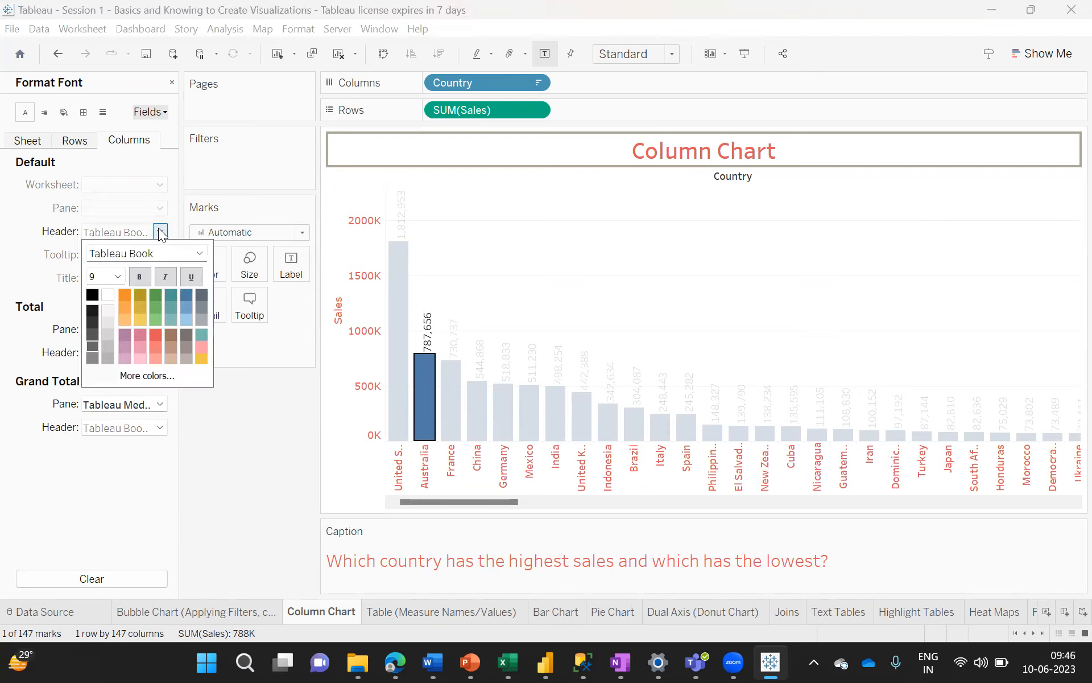
pyautogui.click(155, 335)
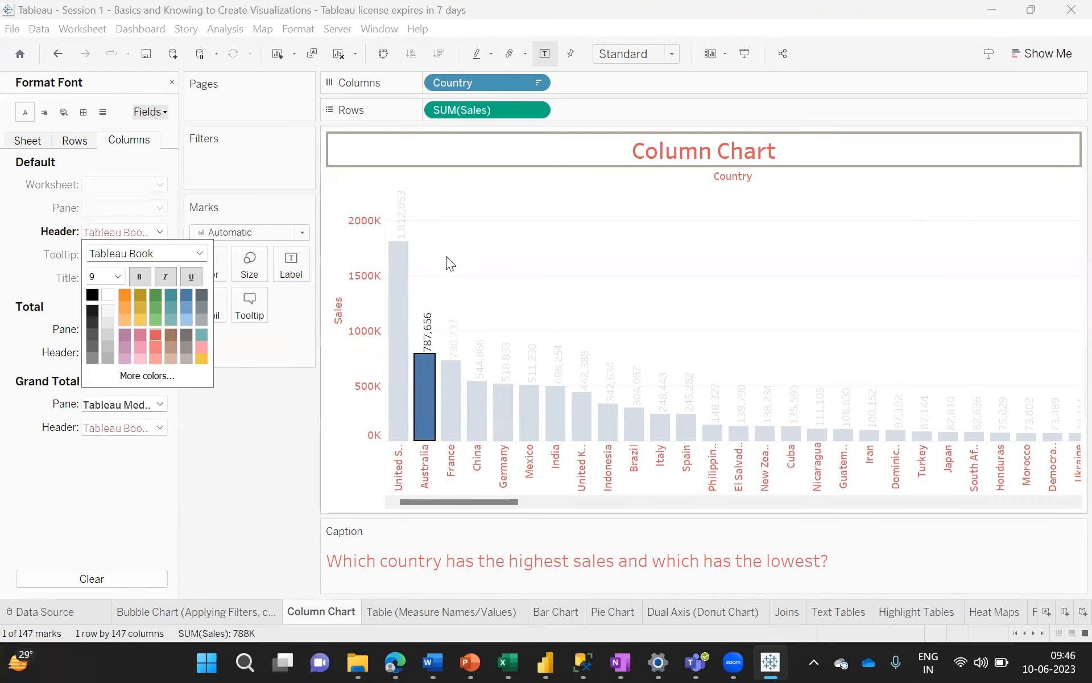
pyautogui.click(467, 203)
# - Set the font color of the sales mark labels above the bars to red
pyautogui.moveTo(400, 283)
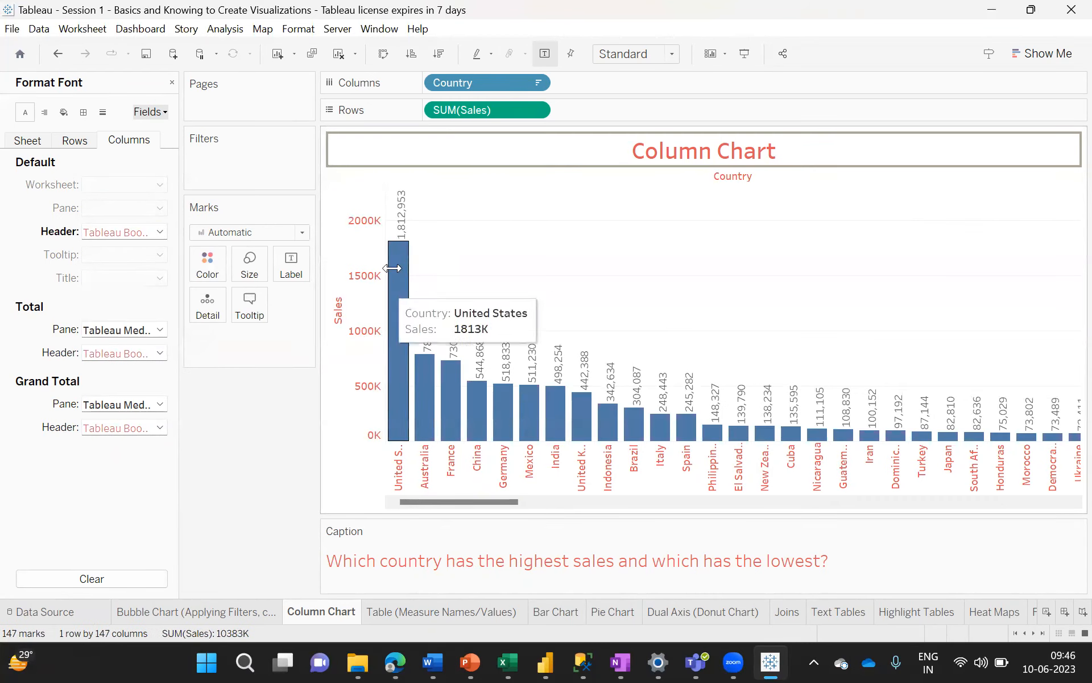
pyautogui.click(401, 215)
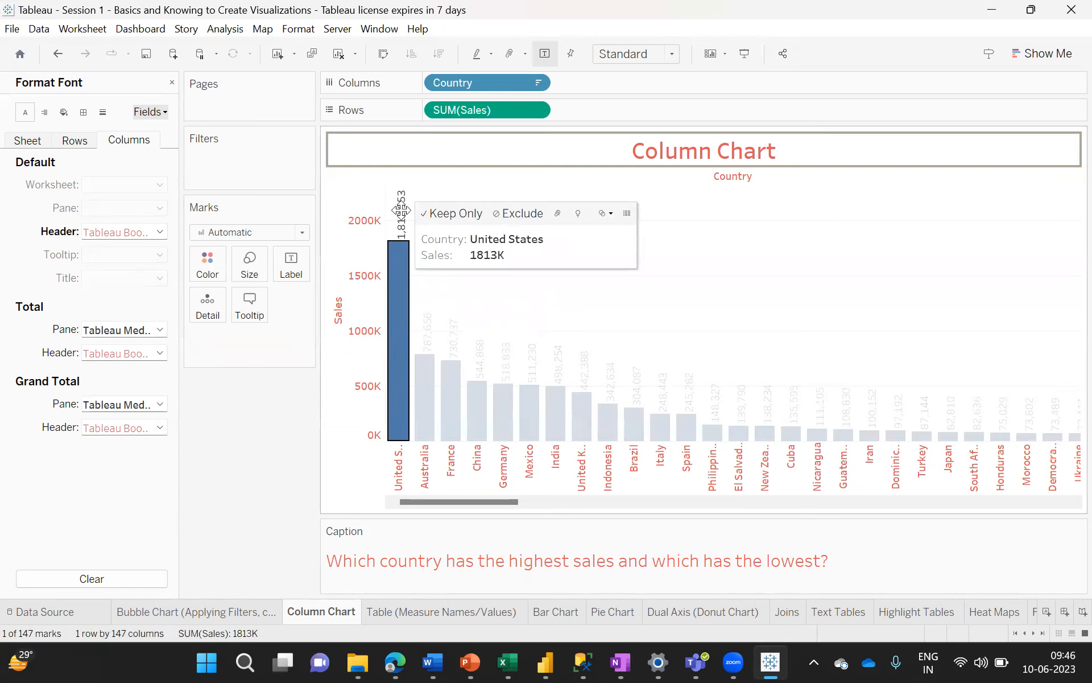
pyautogui.rightClick(403, 214)
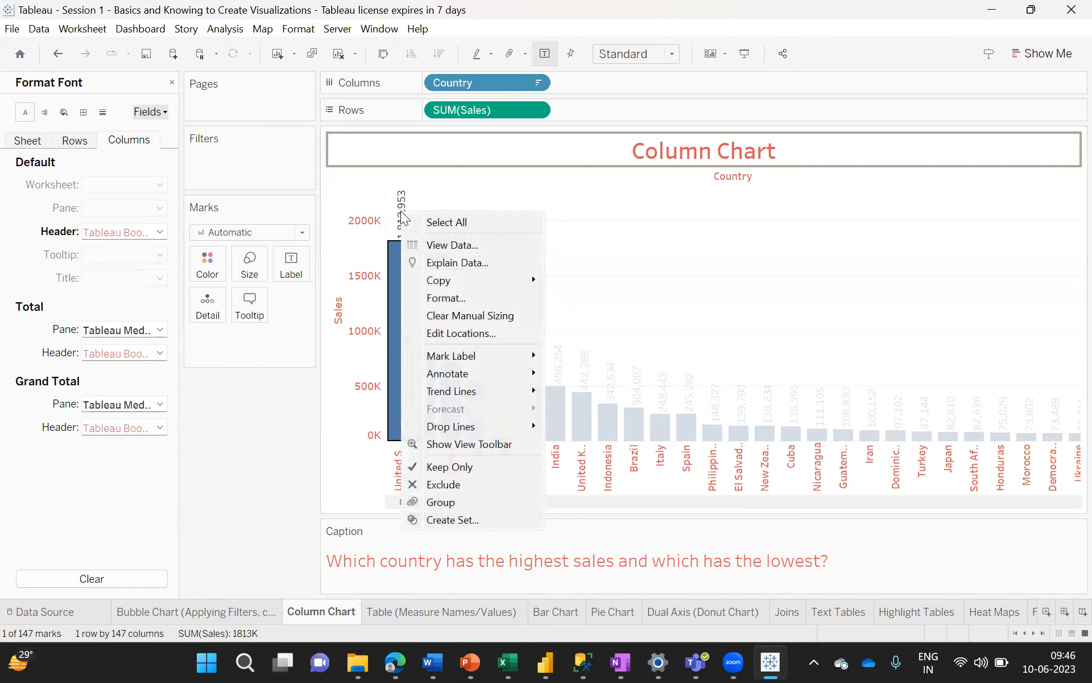
pyautogui.click(454, 298)
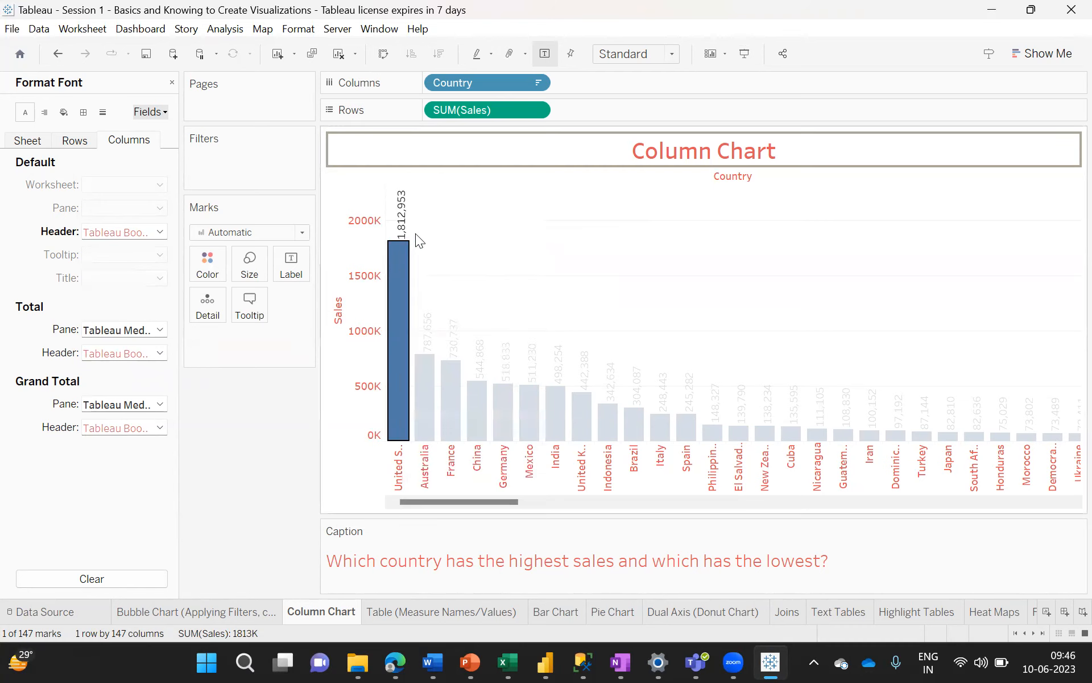
pyautogui.click(290, 267)
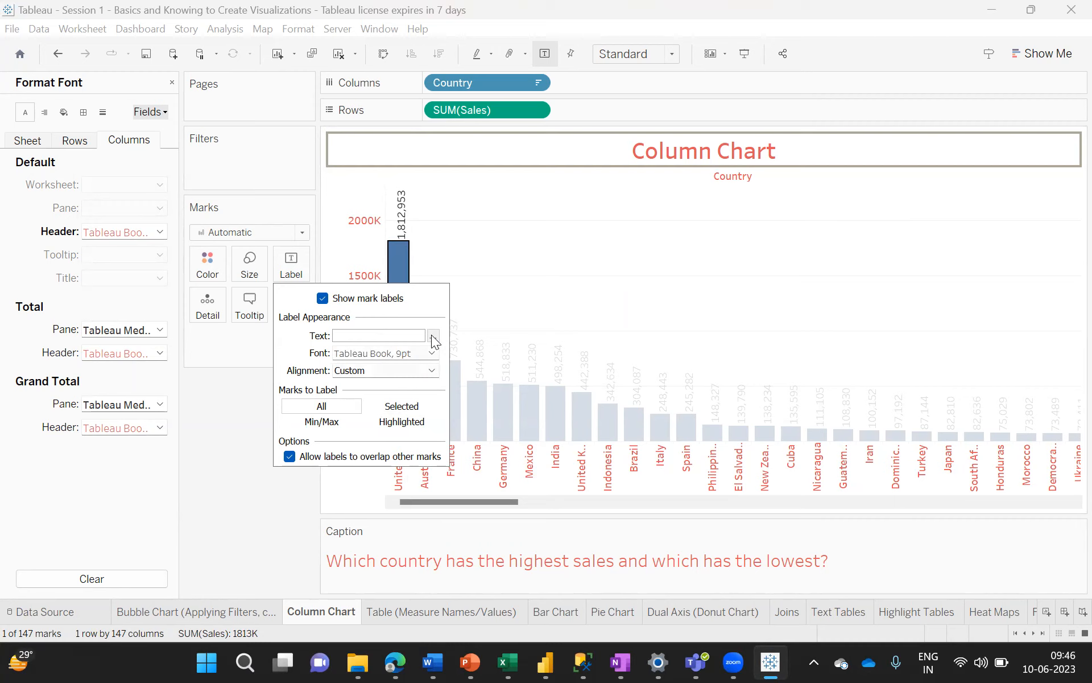
pyautogui.click(432, 353)
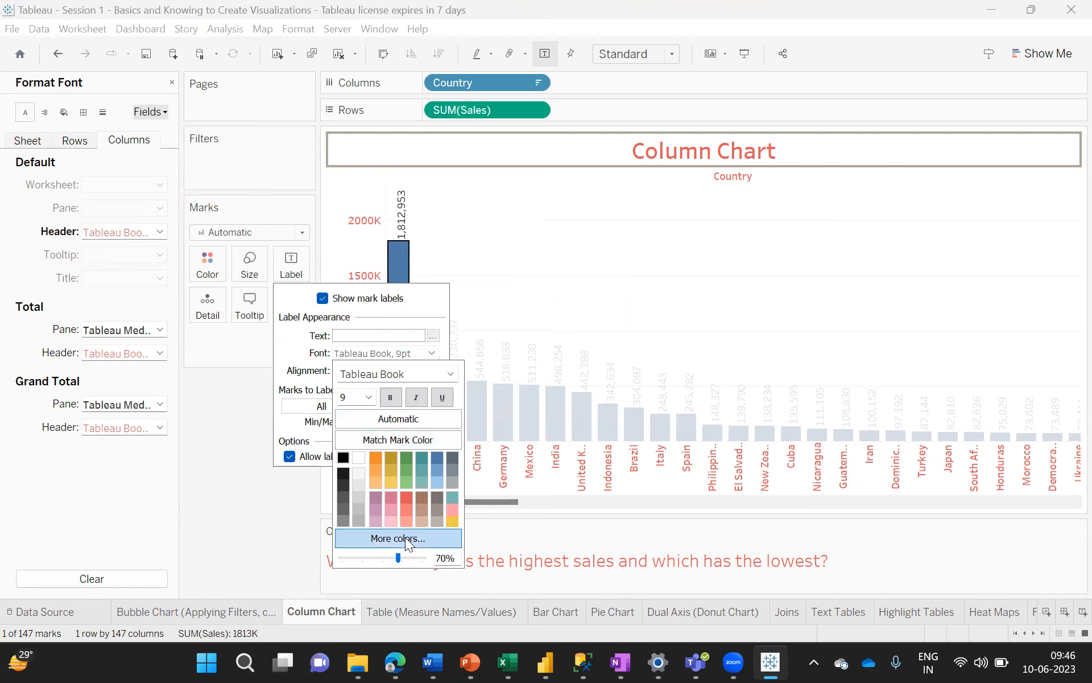
pyautogui.click(407, 496)
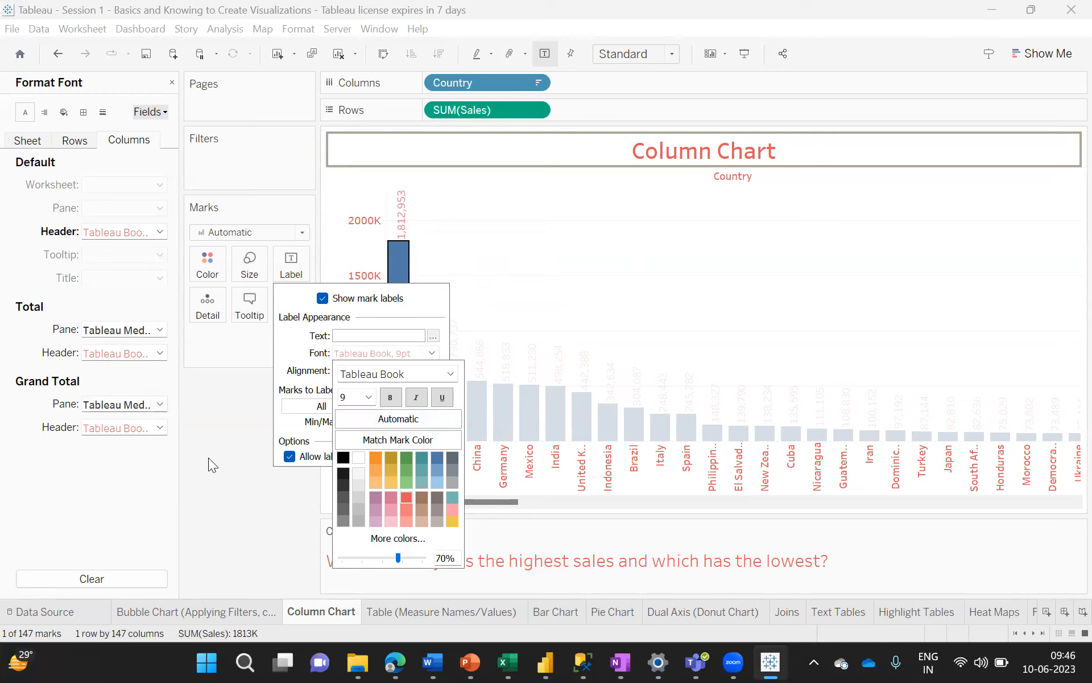
pyautogui.click(515, 533)
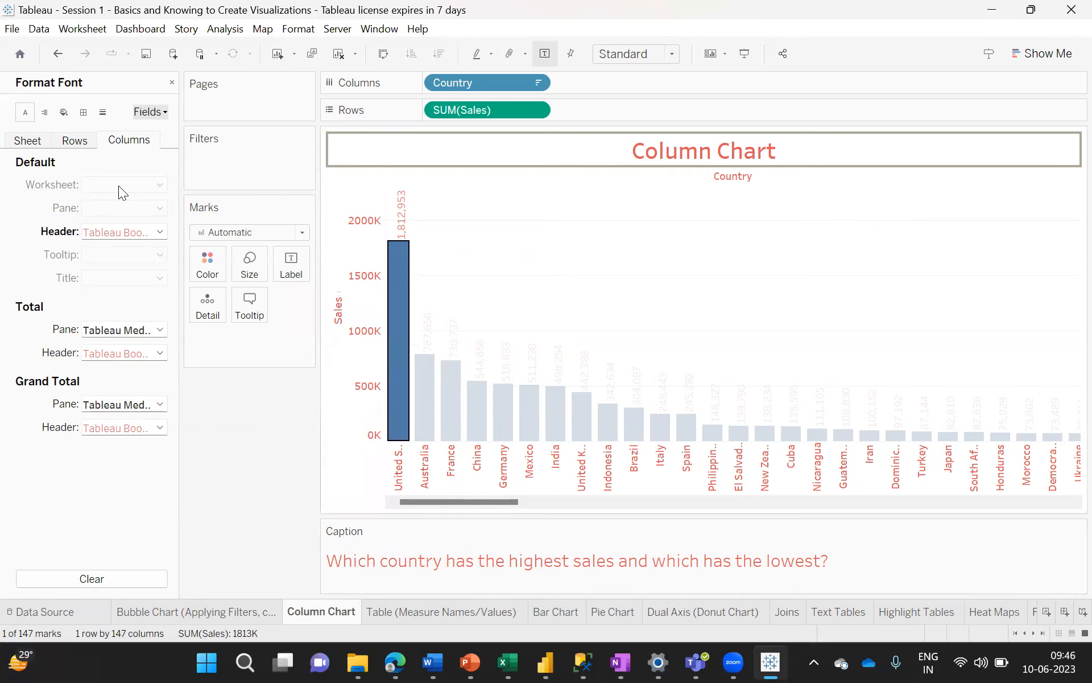
# - Open the pane format settings for the SUM(Sales) field
pyautogui.click(164, 113)
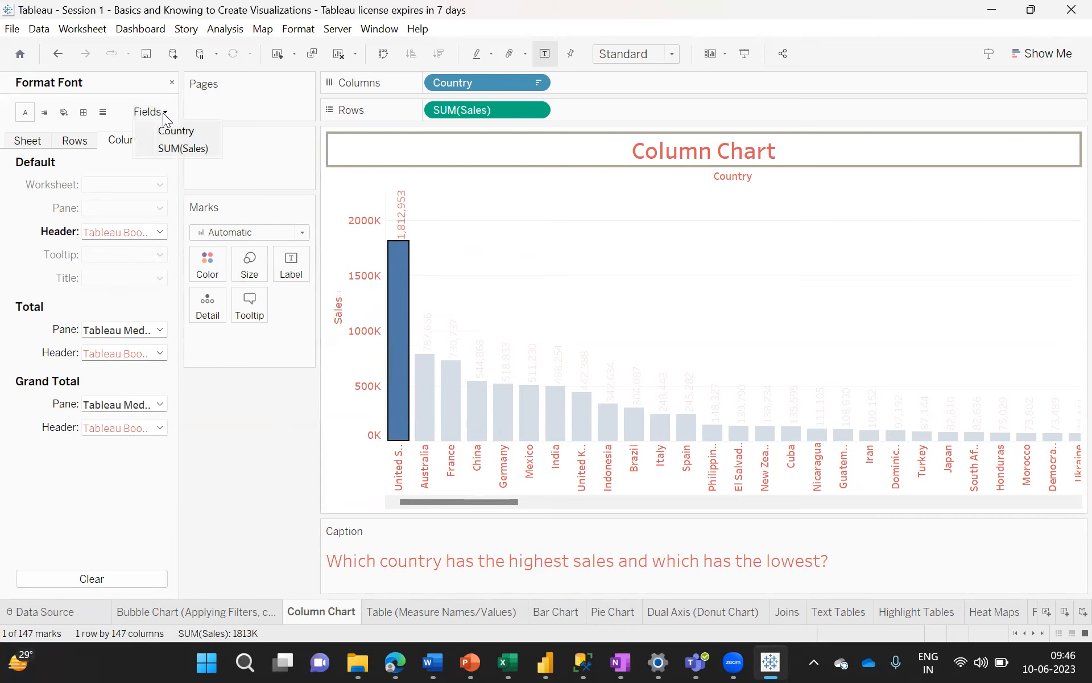
pyautogui.click(173, 145)
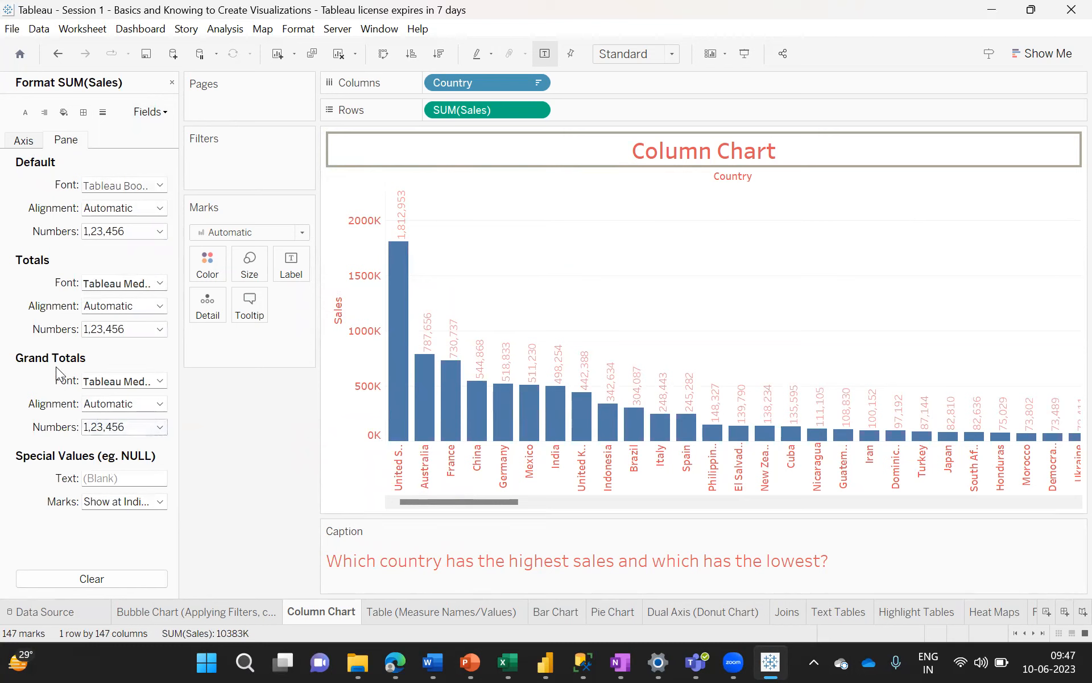
# - Format the SUM(Sales) grand total numbers as custom with 0 decimal places, Thousands (K) display units and no thousands separators
pyautogui.click(155, 427)
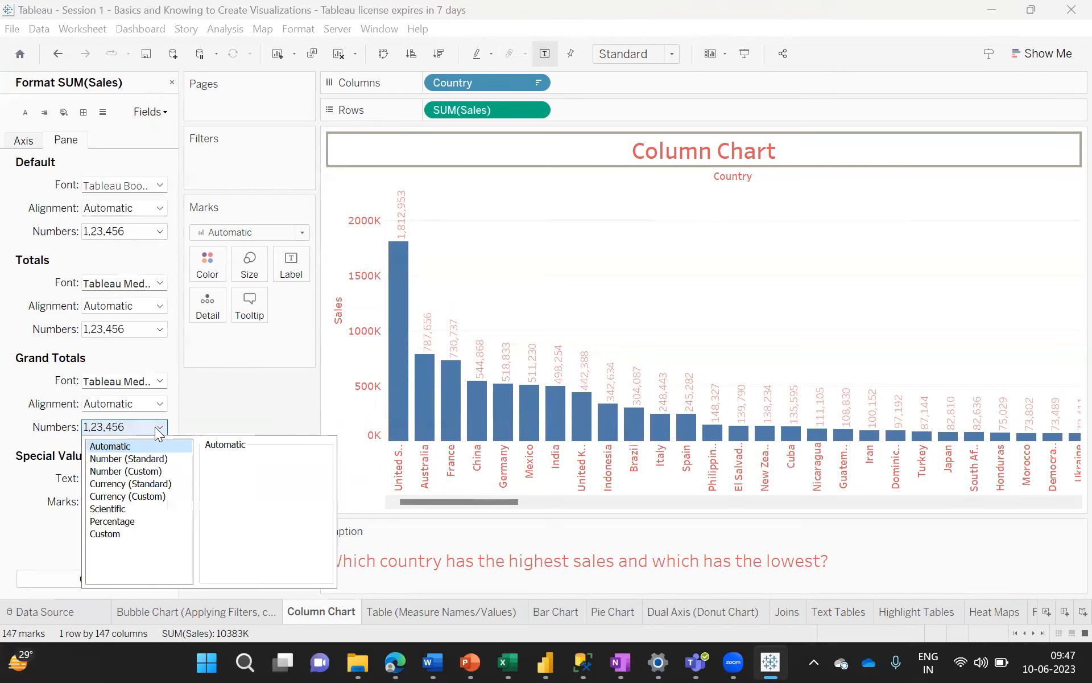
pyautogui.click(134, 472)
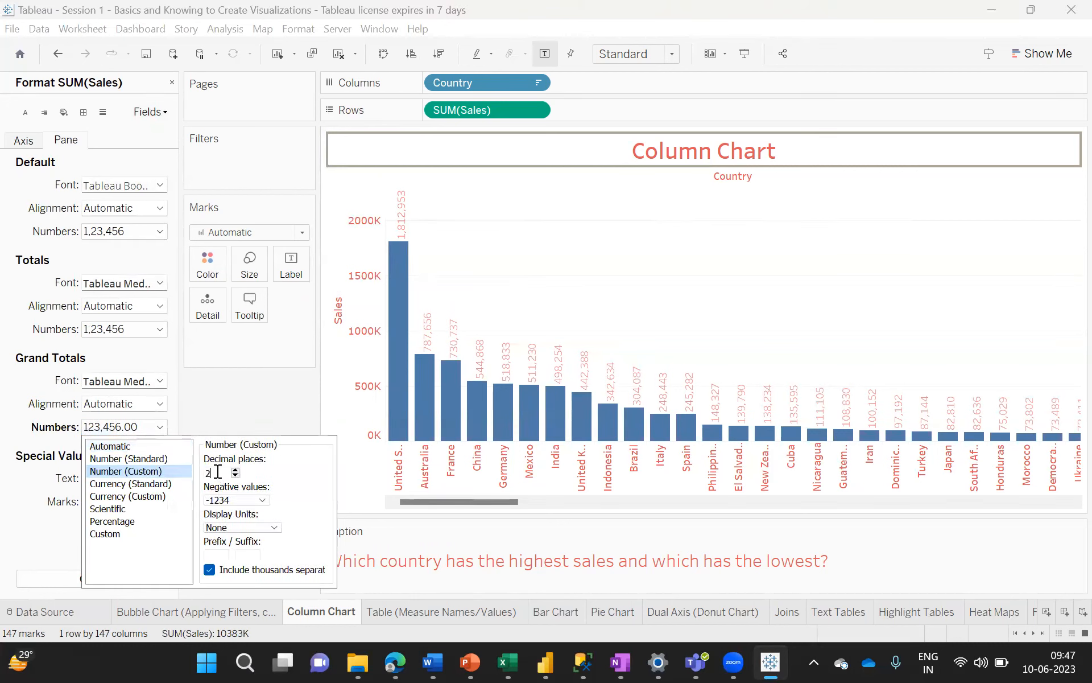
pyautogui.write('0')
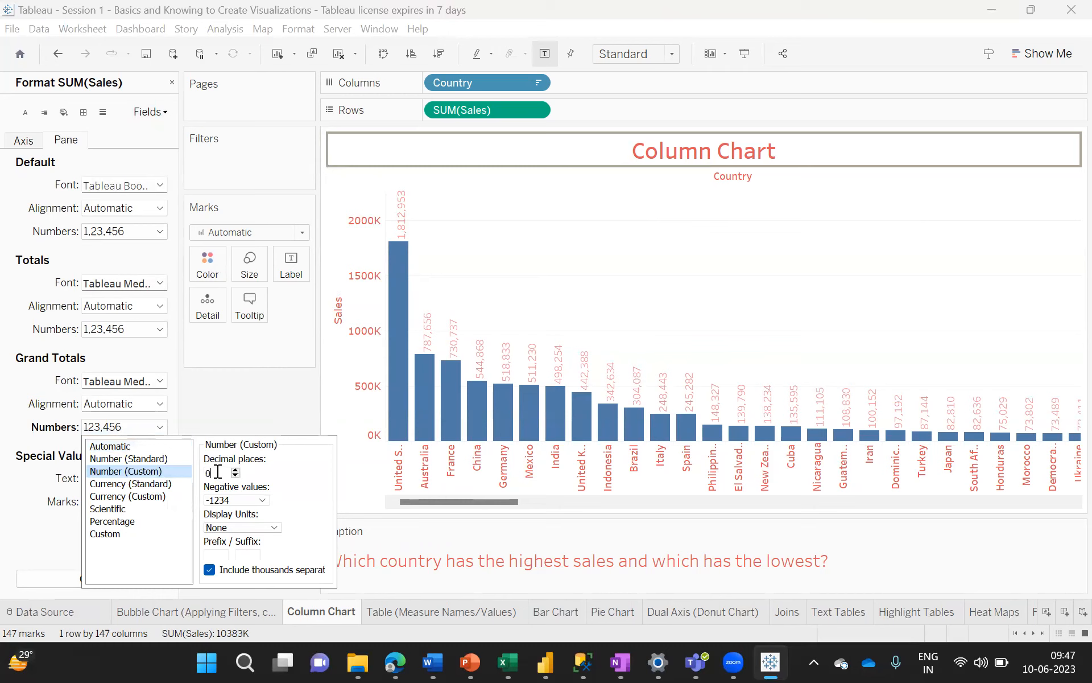
pyautogui.click(244, 528)
pyautogui.click(241, 550)
pyautogui.click(209, 570)
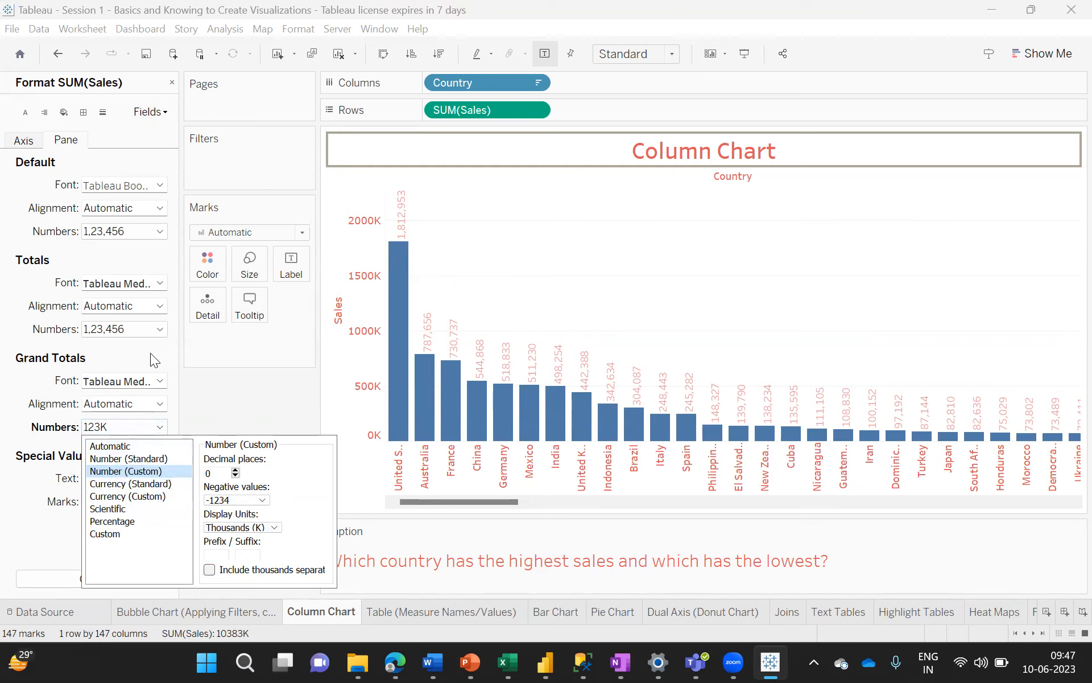
pyautogui.click(125, 351)
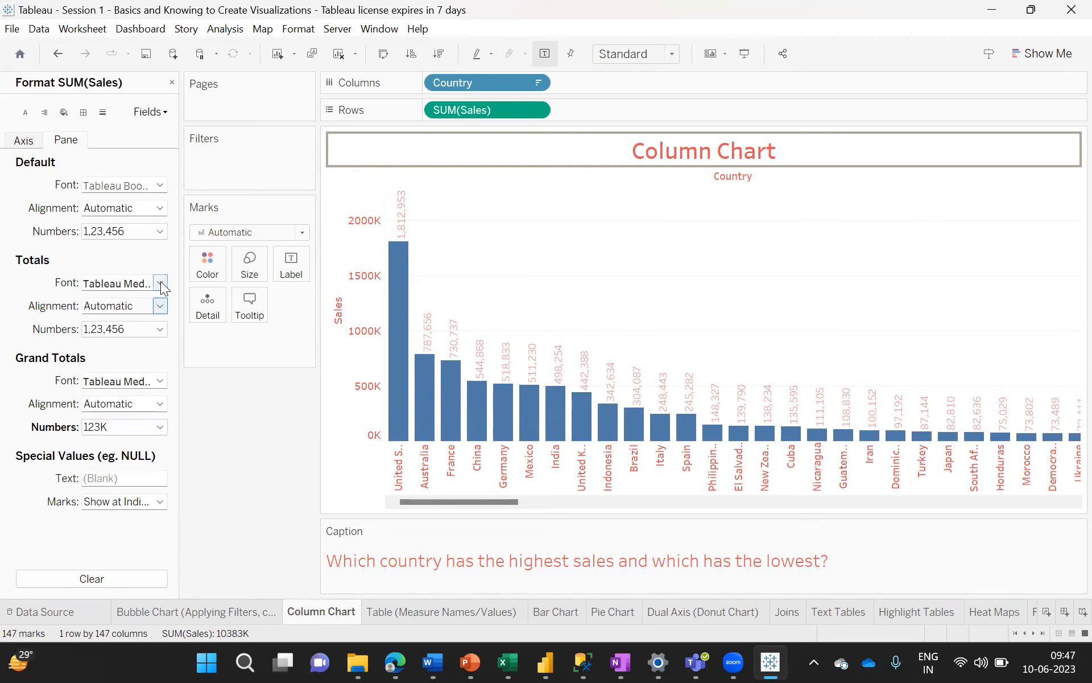
# - Format the SUM(Sales) totals numbers as custom with 0 decimal places, Thousands (K) display units and no thousands separators
pyautogui.click(161, 307)
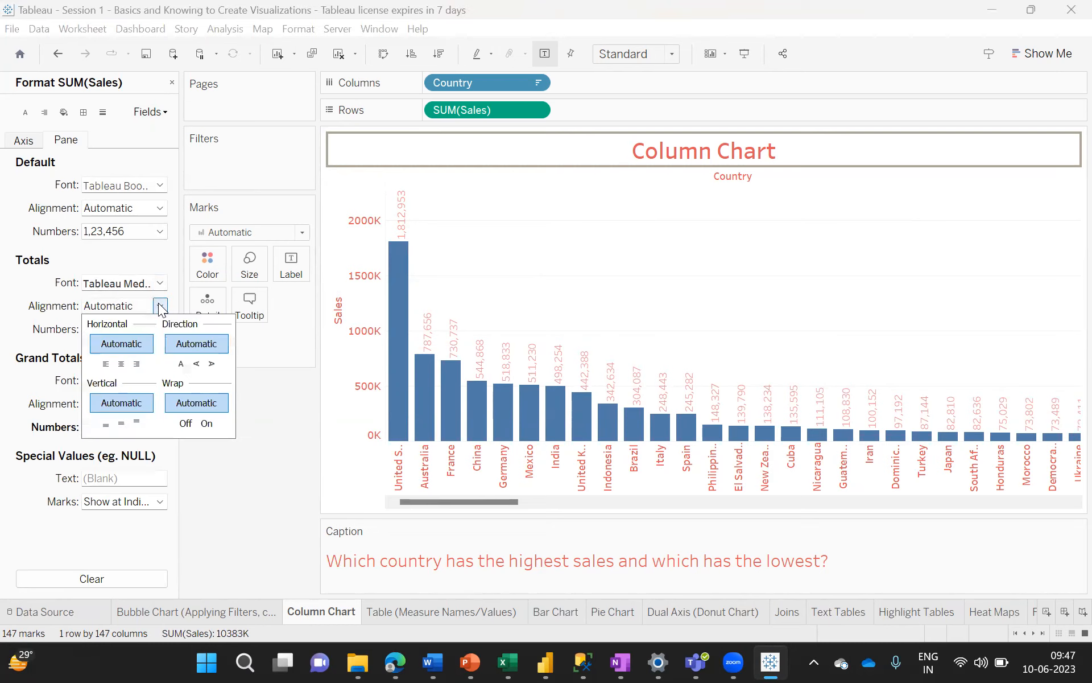
pyautogui.click(160, 306)
pyautogui.click(160, 329)
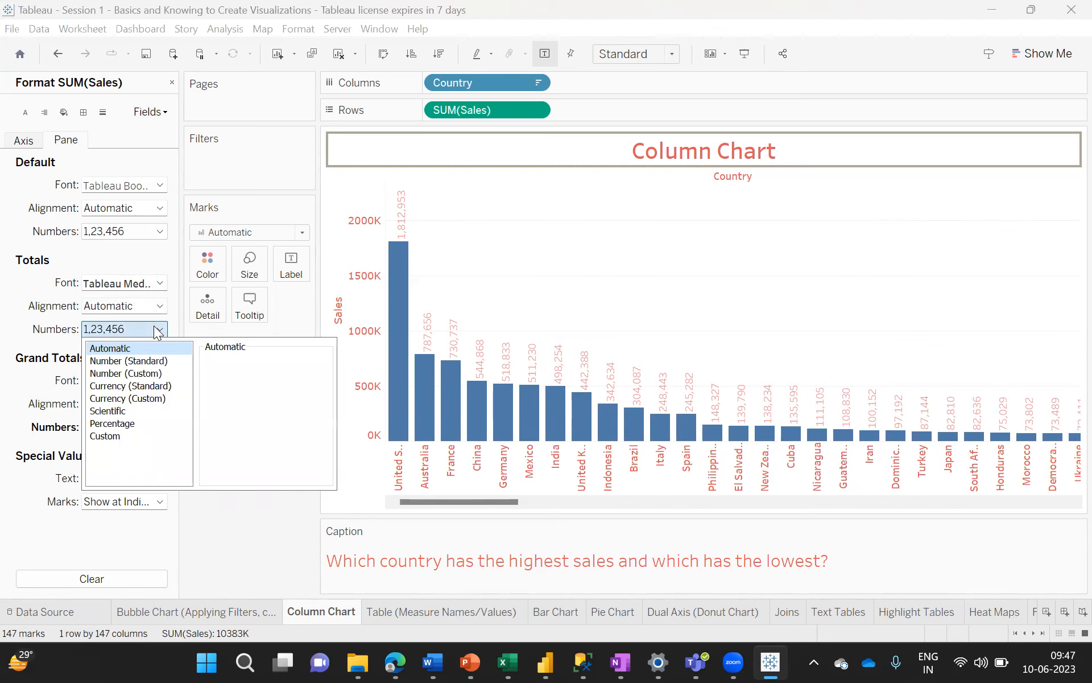
pyautogui.click(133, 377)
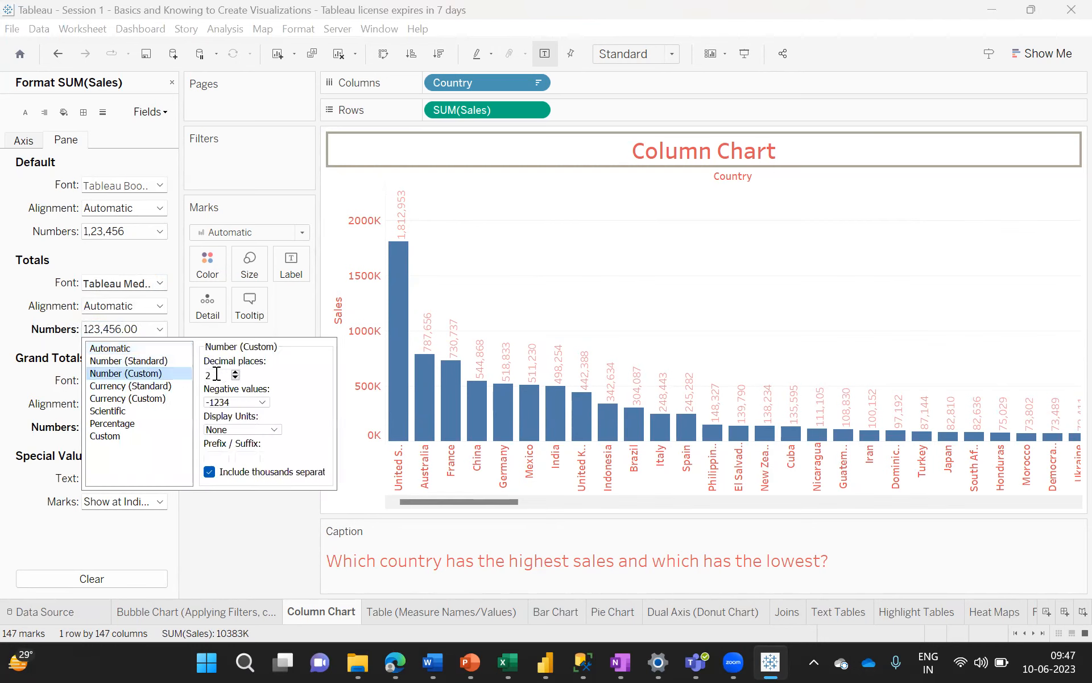
pyautogui.click(219, 375)
pyautogui.press('BackSpace')
pyautogui.write('0')
pyautogui.click(246, 429)
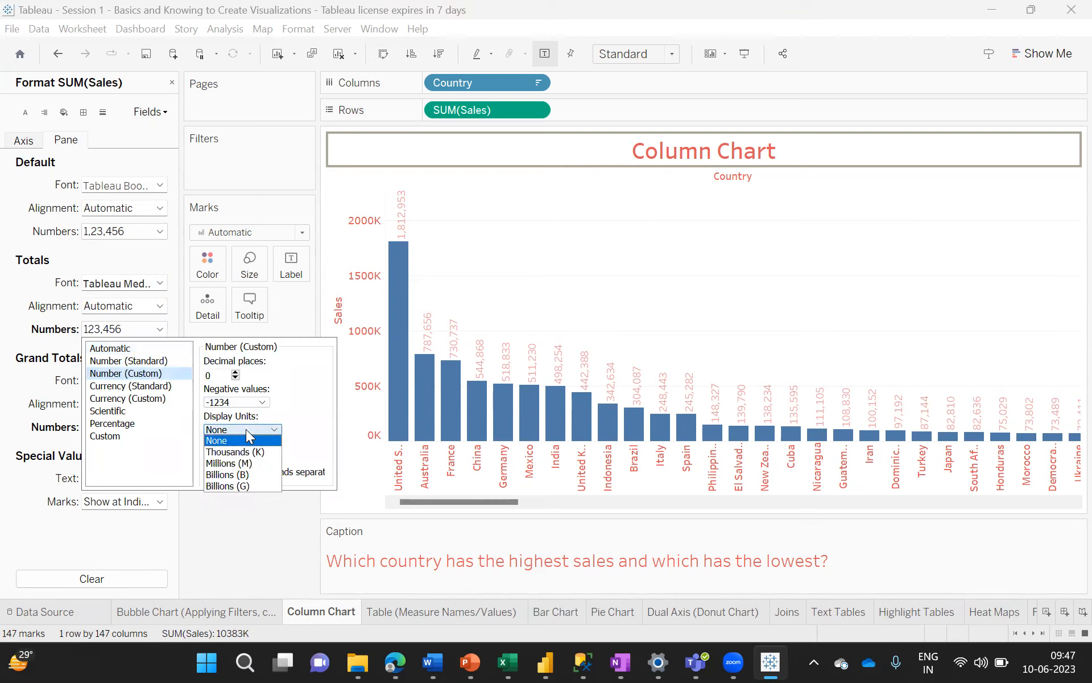
pyautogui.click(242, 451)
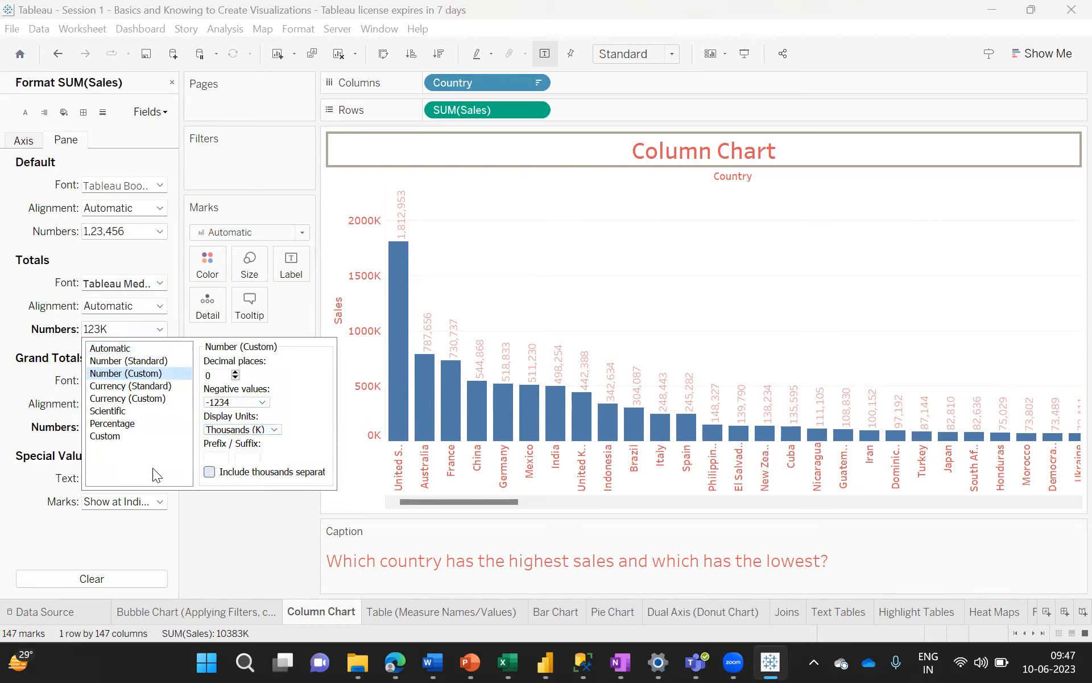
pyautogui.click(55, 337)
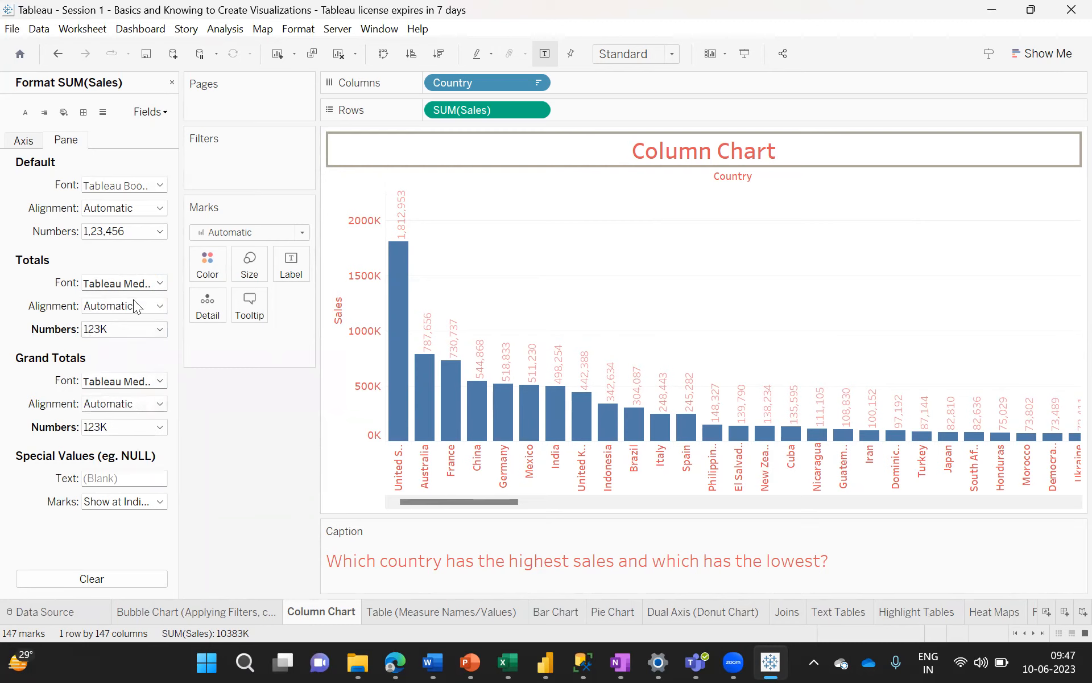
# - Format the default SUM(Sales) pane numbers as custom with 0 decimal places, Thousands (K) display units and no thousands separators
pyautogui.click(135, 232)
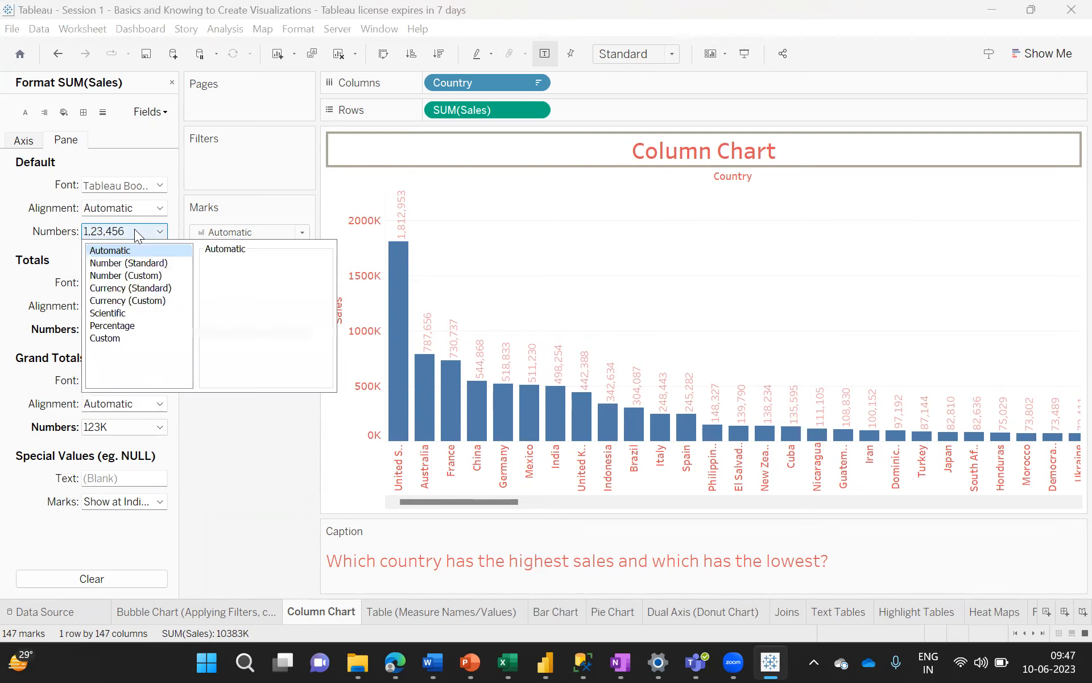
pyautogui.click(116, 276)
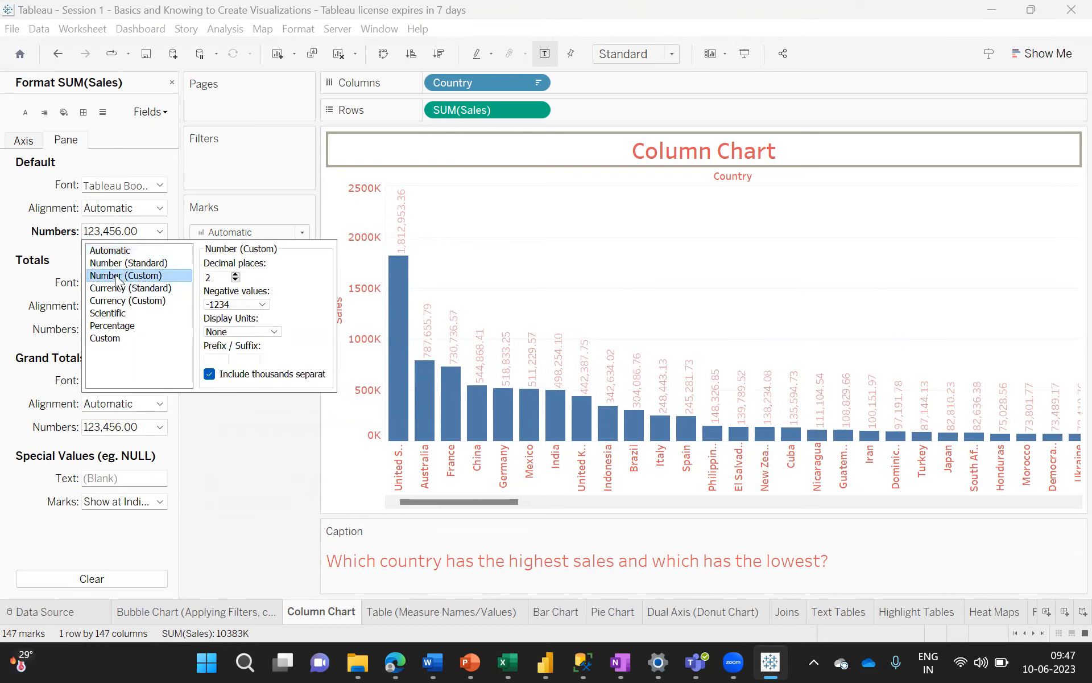
pyautogui.click(221, 279)
pyautogui.press('BackSpace')
pyautogui.write('0')
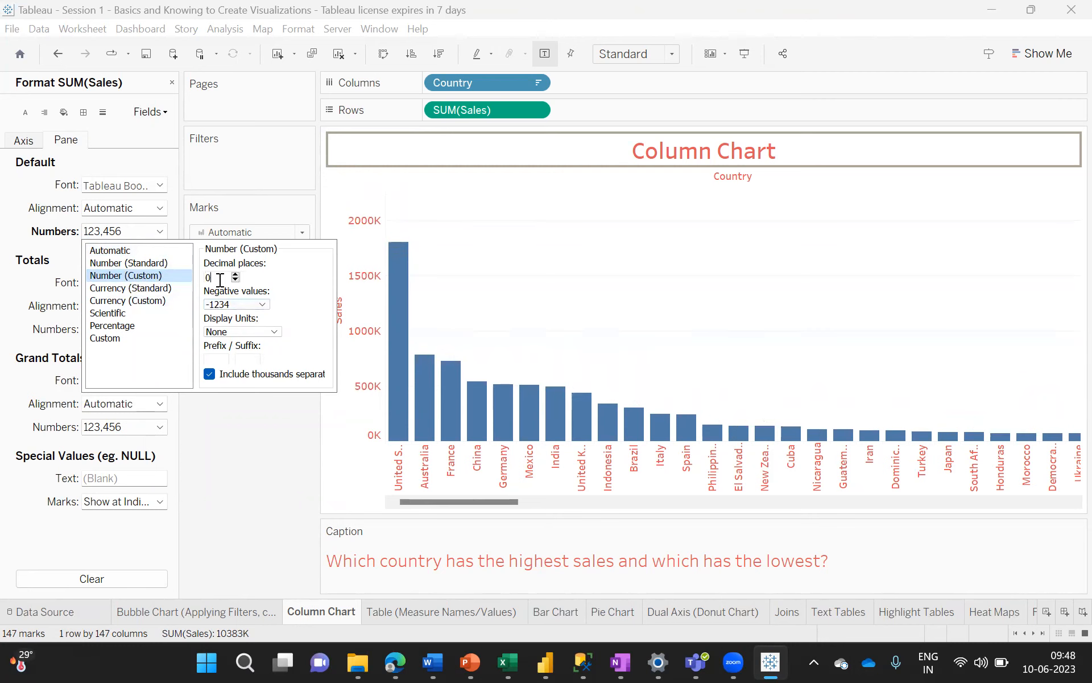
pyautogui.click(243, 305)
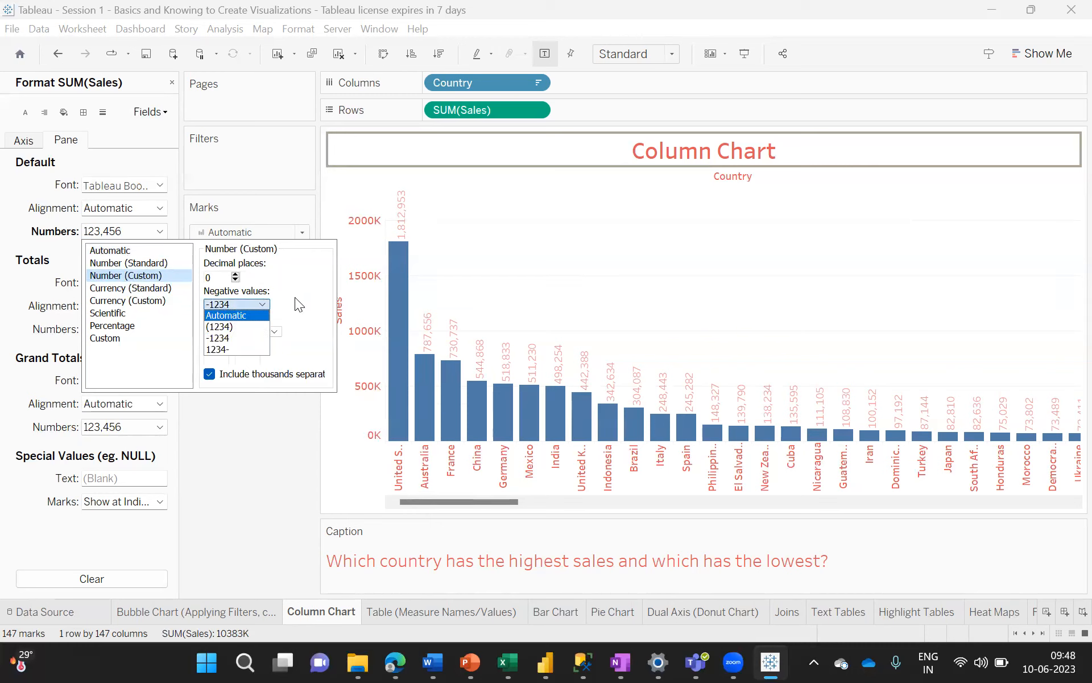
pyautogui.click(295, 297)
pyautogui.click(249, 331)
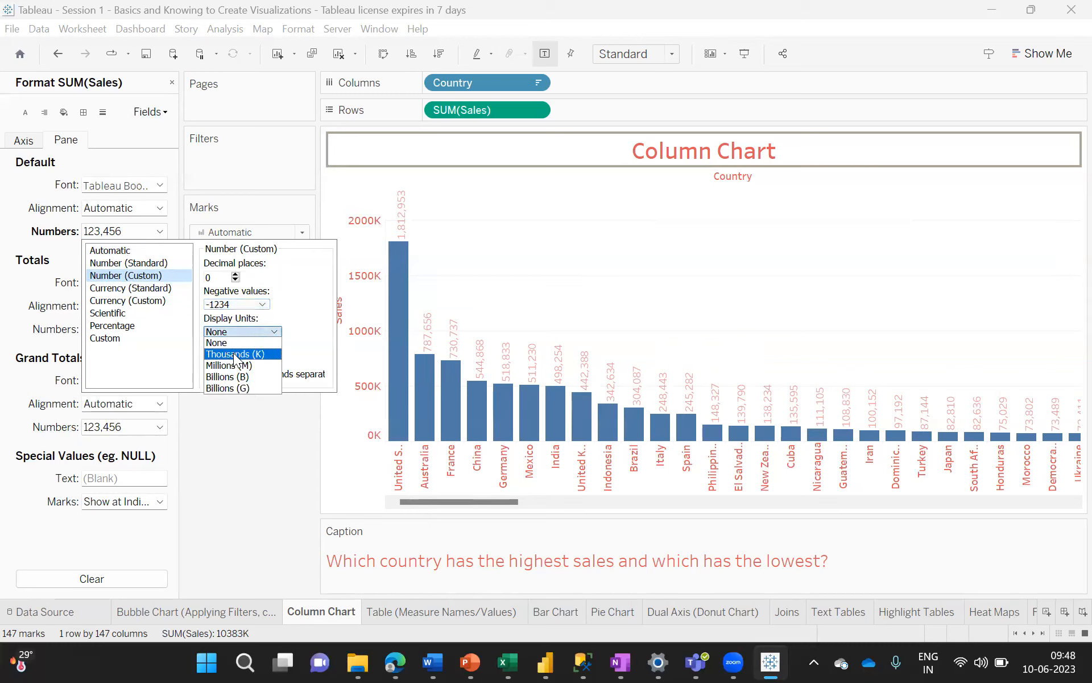
pyautogui.click(233, 354)
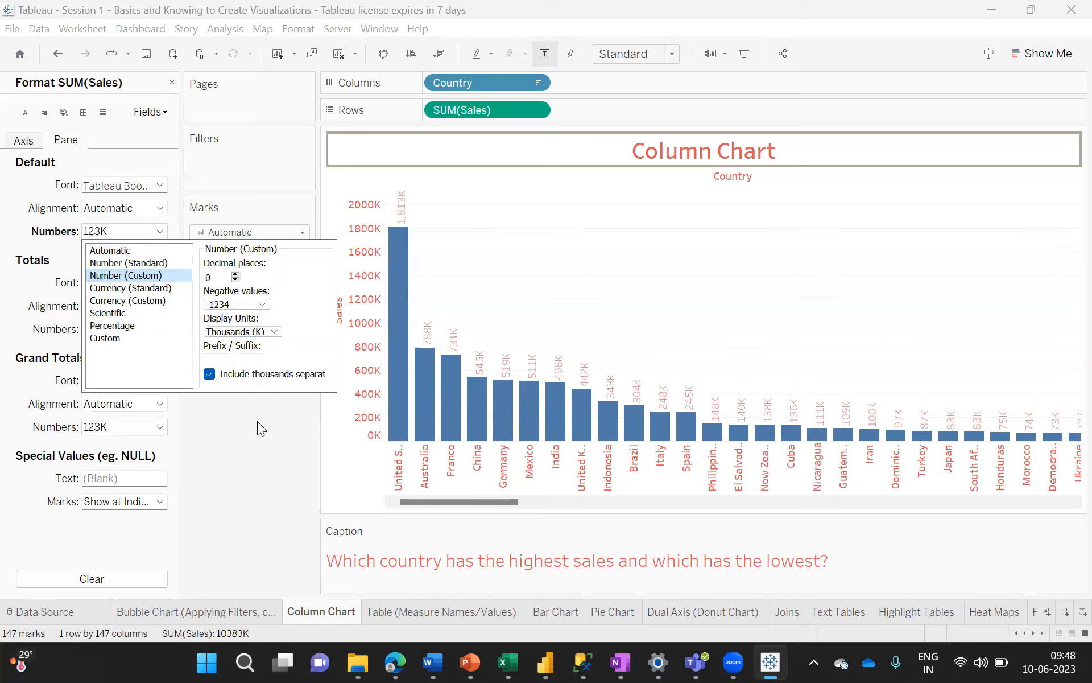
pyautogui.click(209, 373)
pyautogui.click(236, 418)
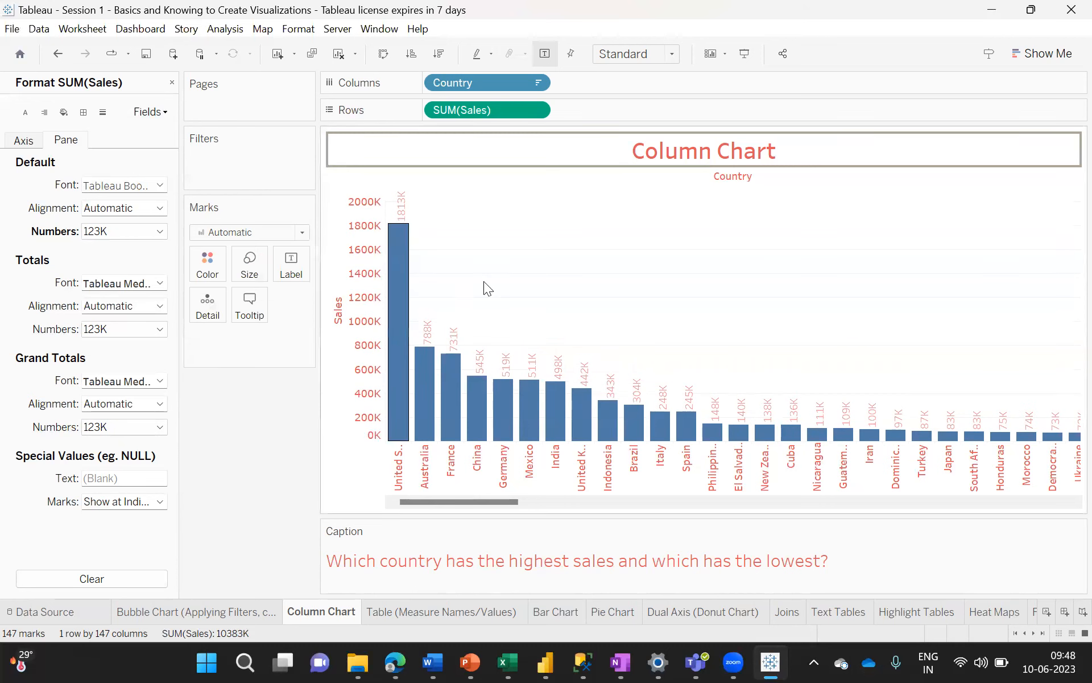
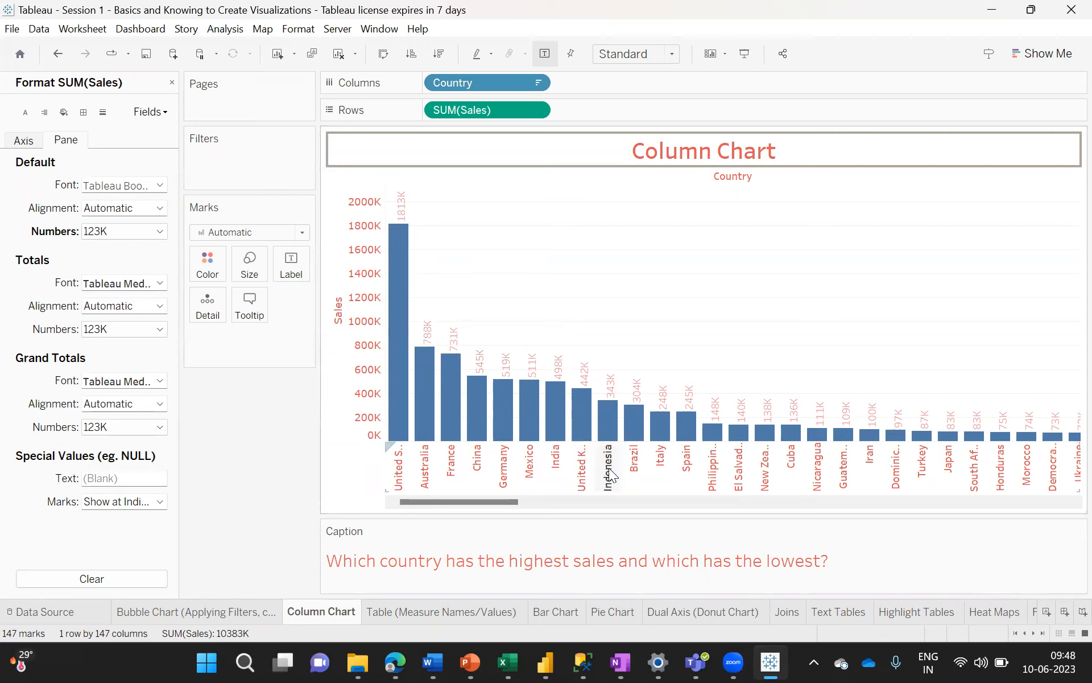
pyautogui.moveTo(580, 416)
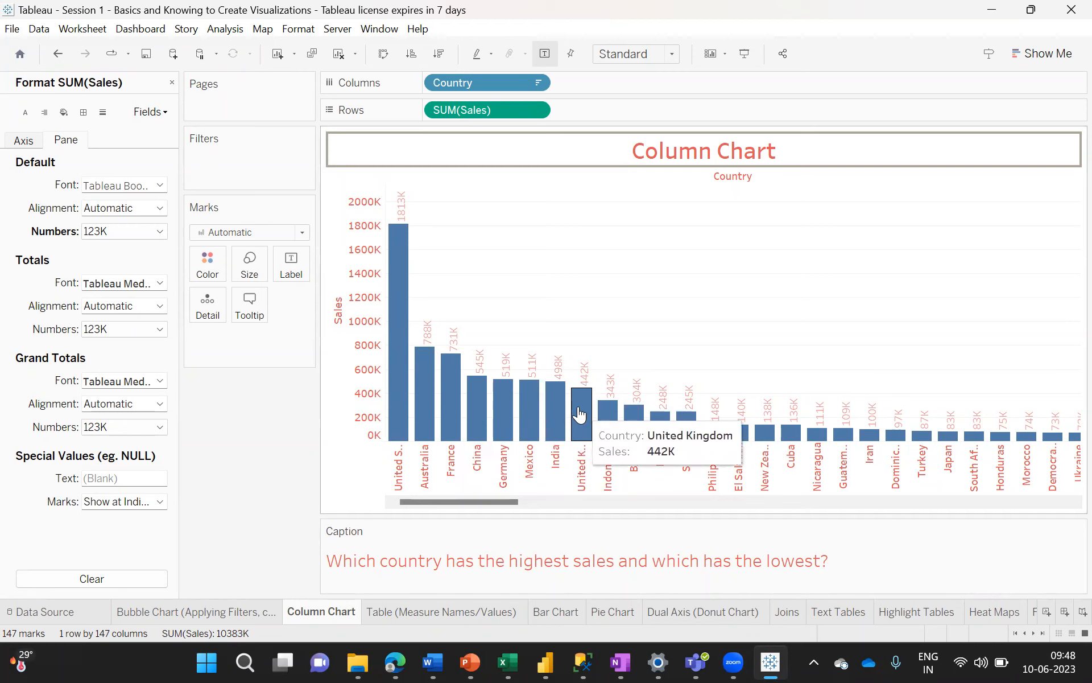
# - Open the format settings from the United Kingdom bar and examine the column, row and sheet font options
pyautogui.click(581, 415)
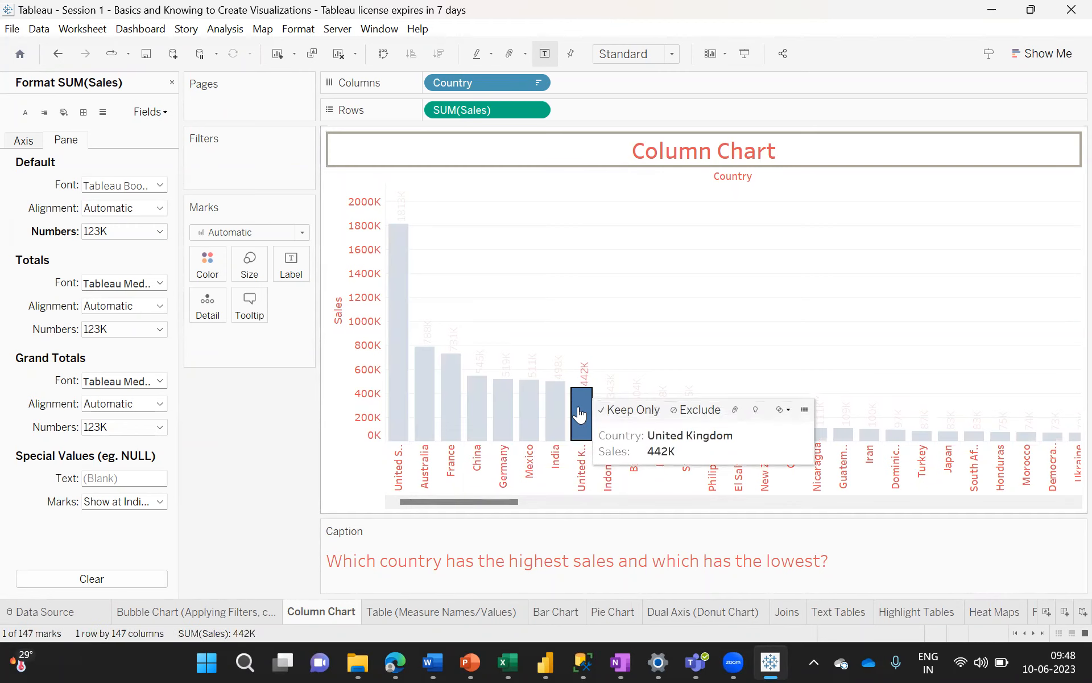
pyautogui.rightClick(580, 414)
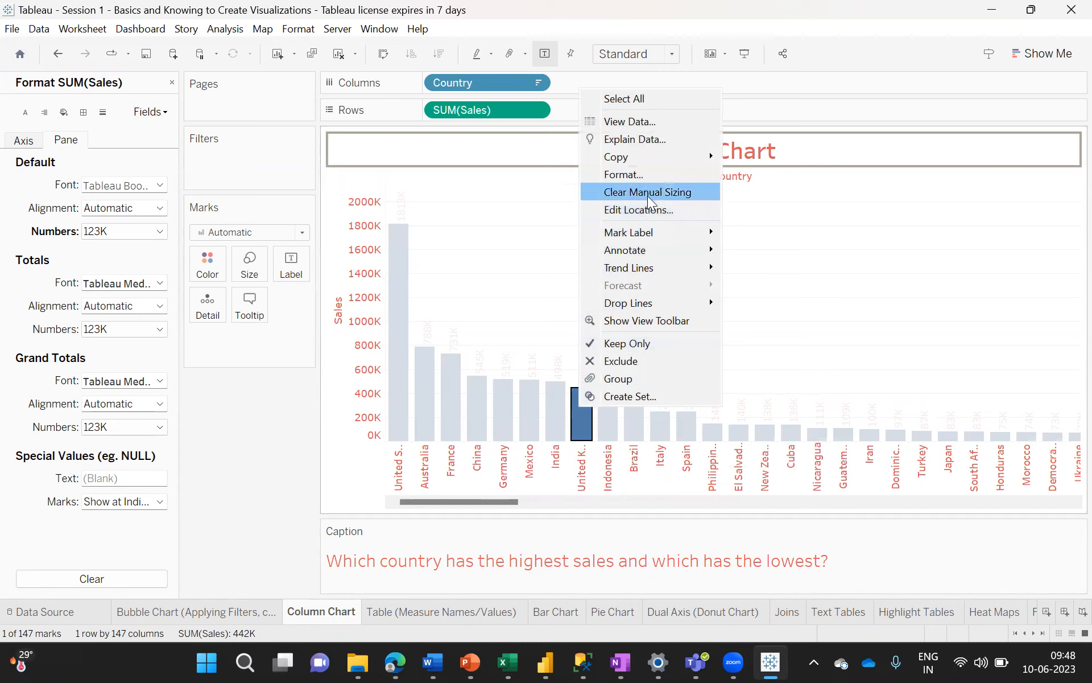
pyautogui.click(628, 174)
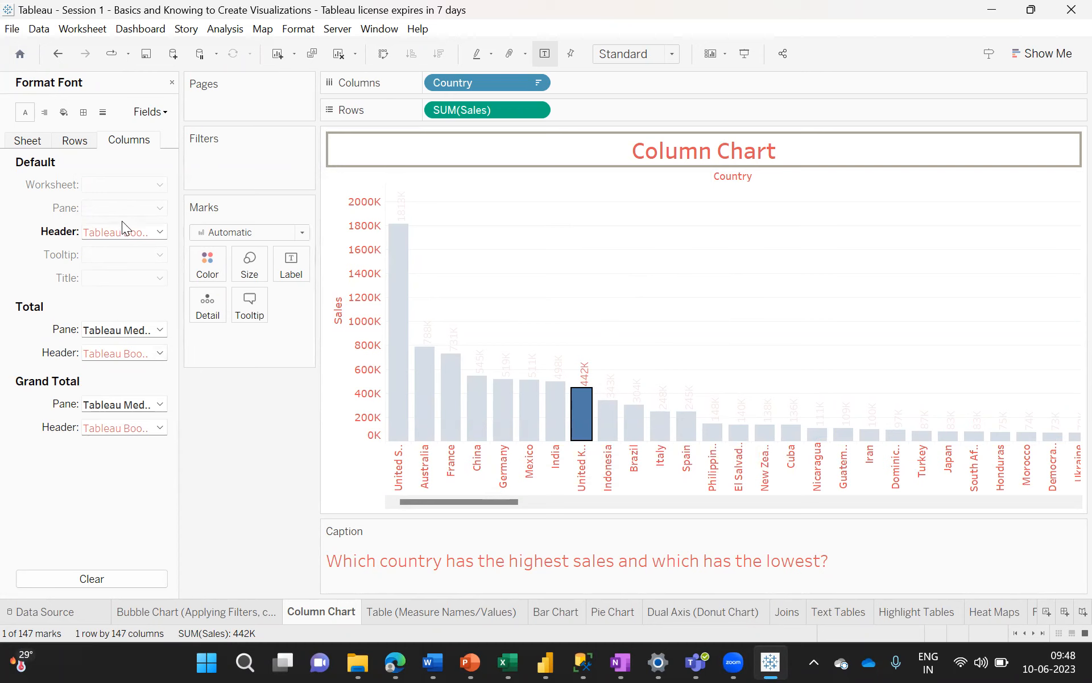
pyautogui.click(70, 143)
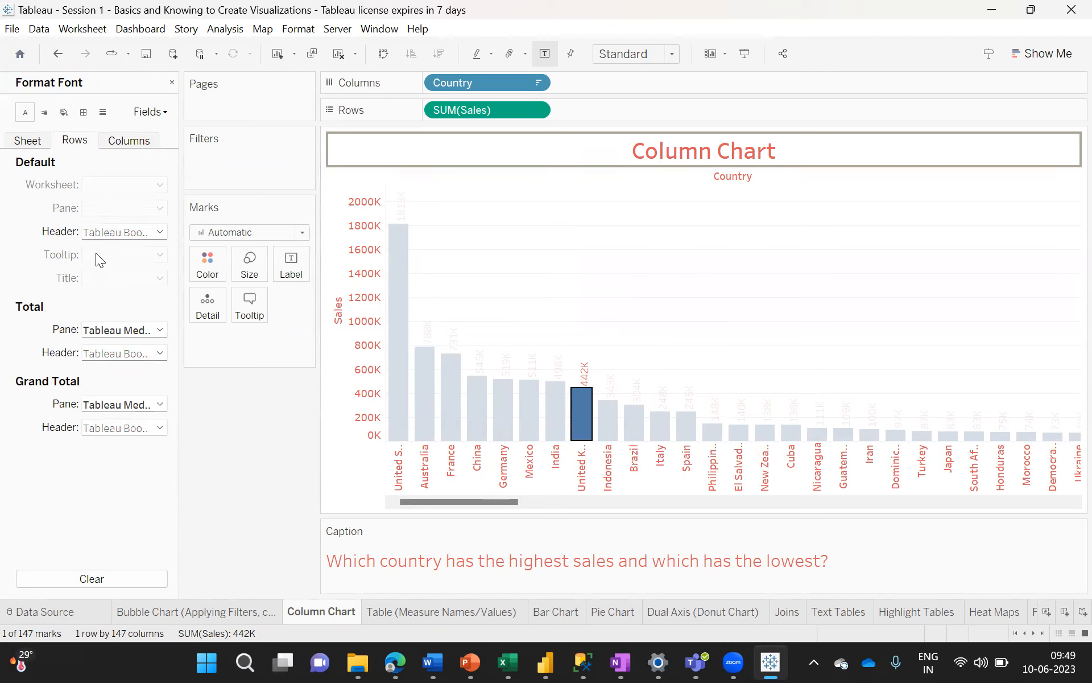
pyautogui.click(30, 141)
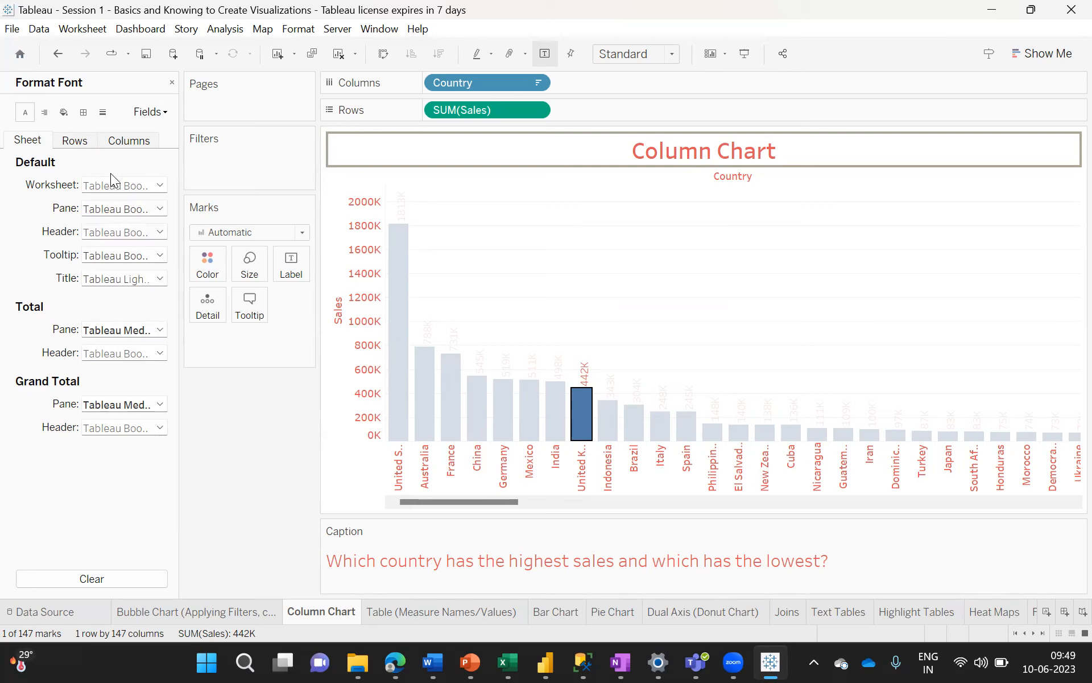
pyautogui.click(74, 140)
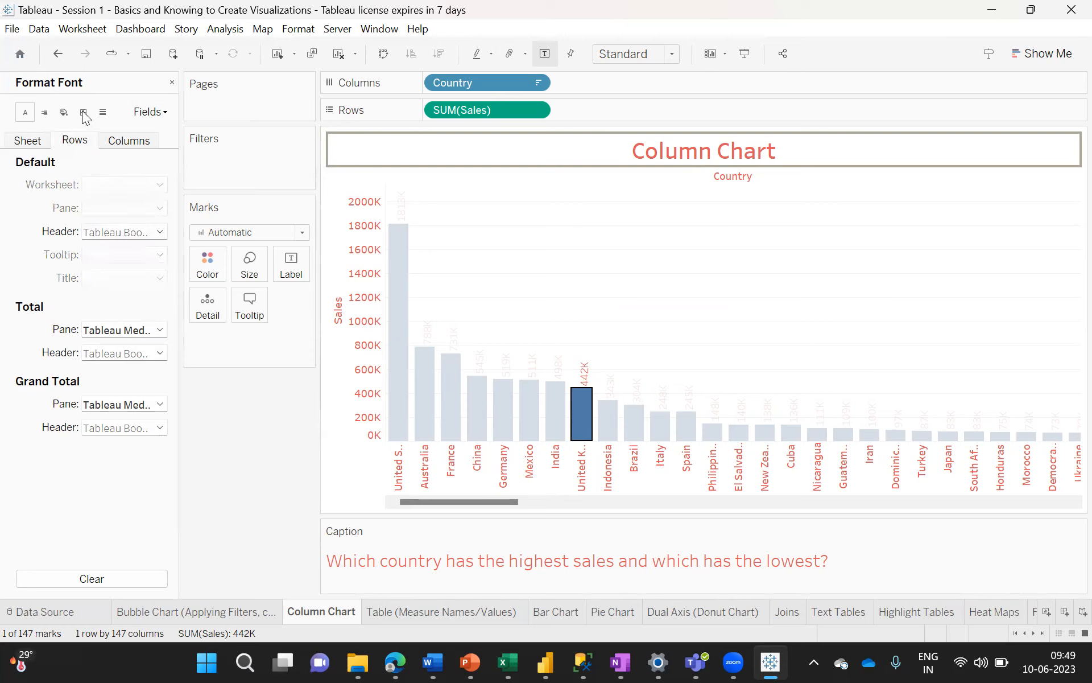
# - Set the default cell border for rows to a solid line at the thickest width
pyautogui.click(84, 113)
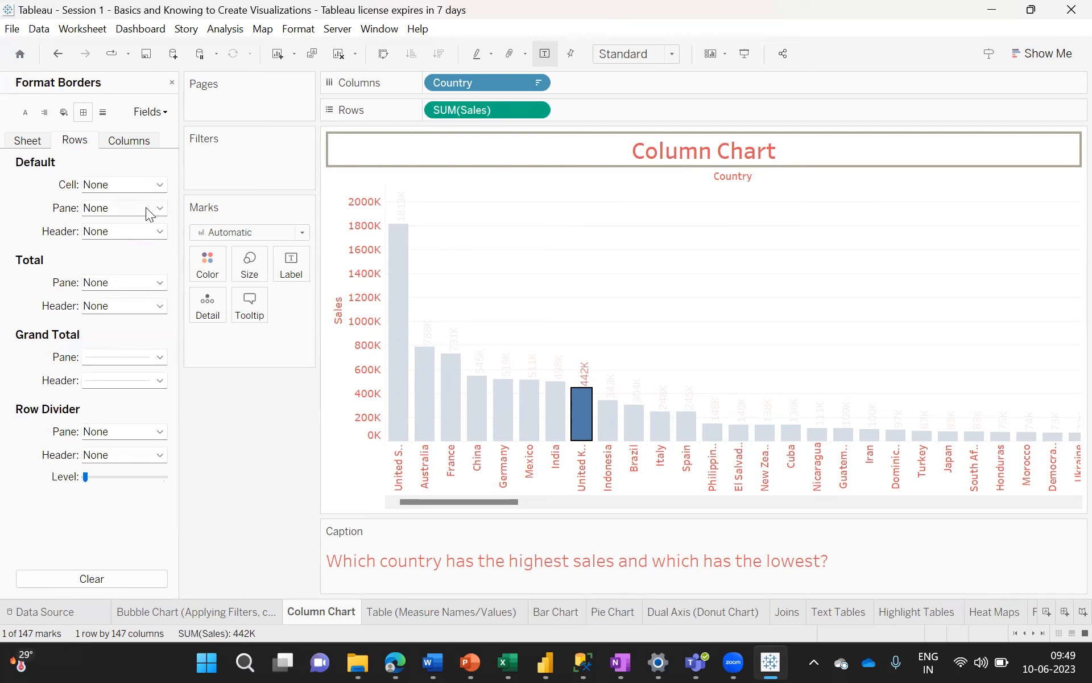
pyautogui.click(159, 184)
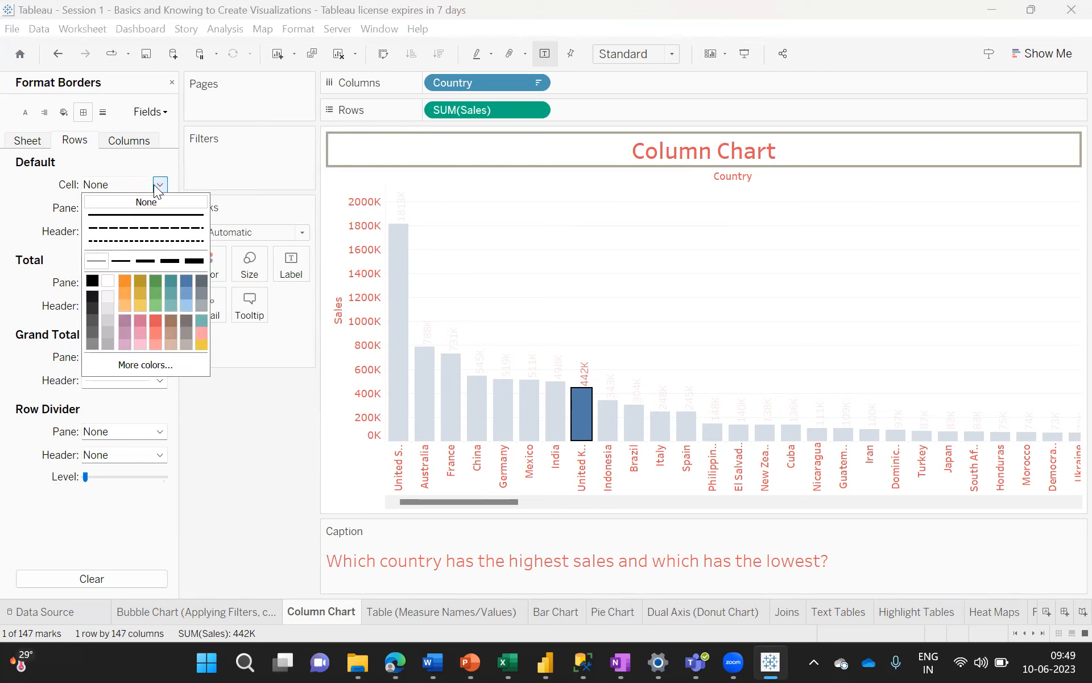
pyautogui.click(151, 215)
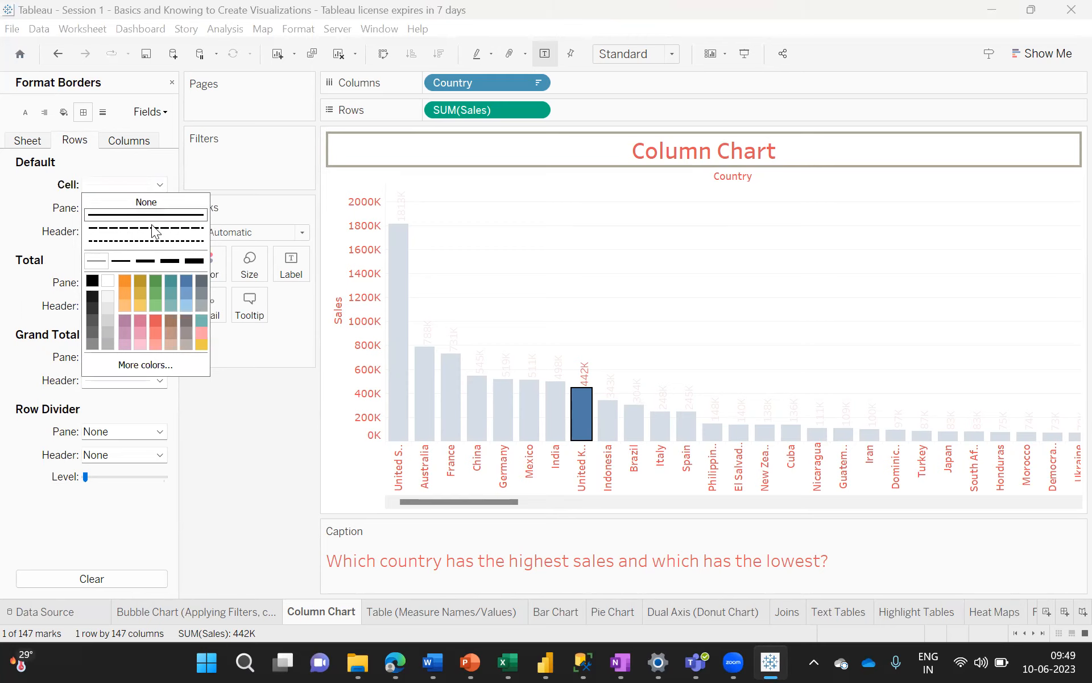
pyautogui.click(194, 262)
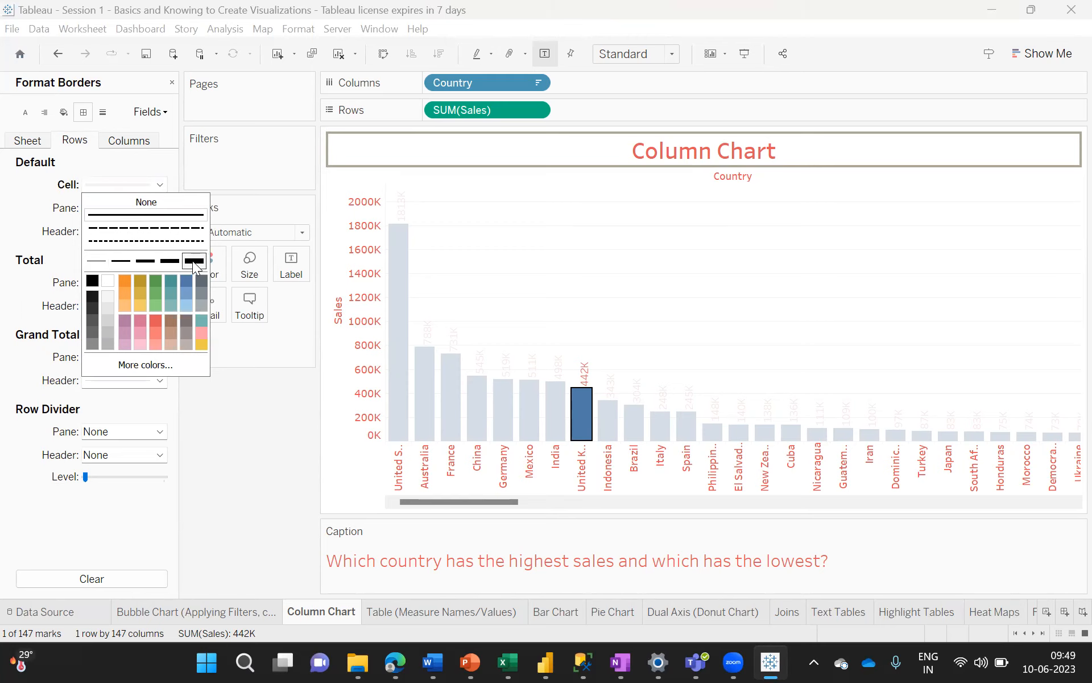
pyautogui.click(621, 499)
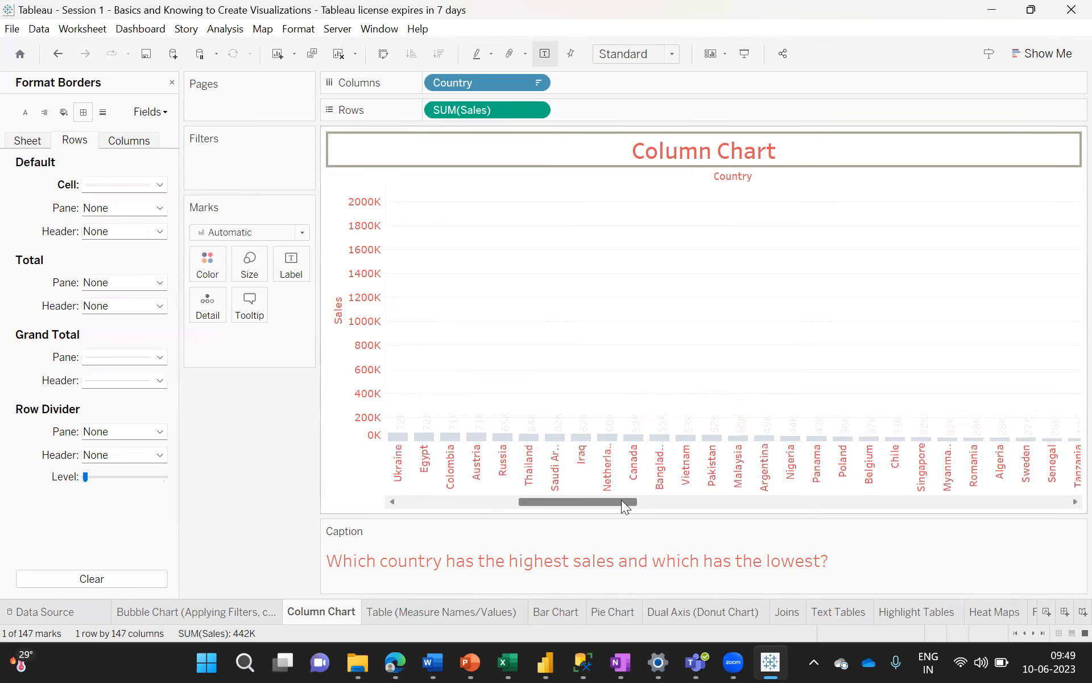
pyautogui.click(620, 372)
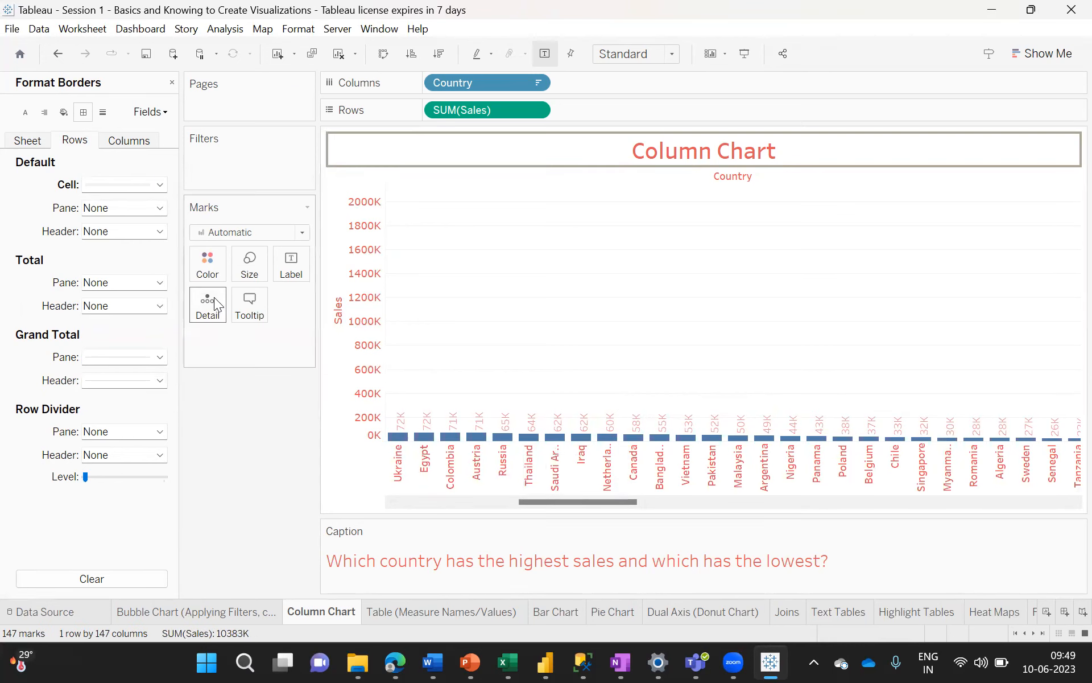
# - Colour the default cell border for rows black and check the chart from the United States bar
pyautogui.click(146, 185)
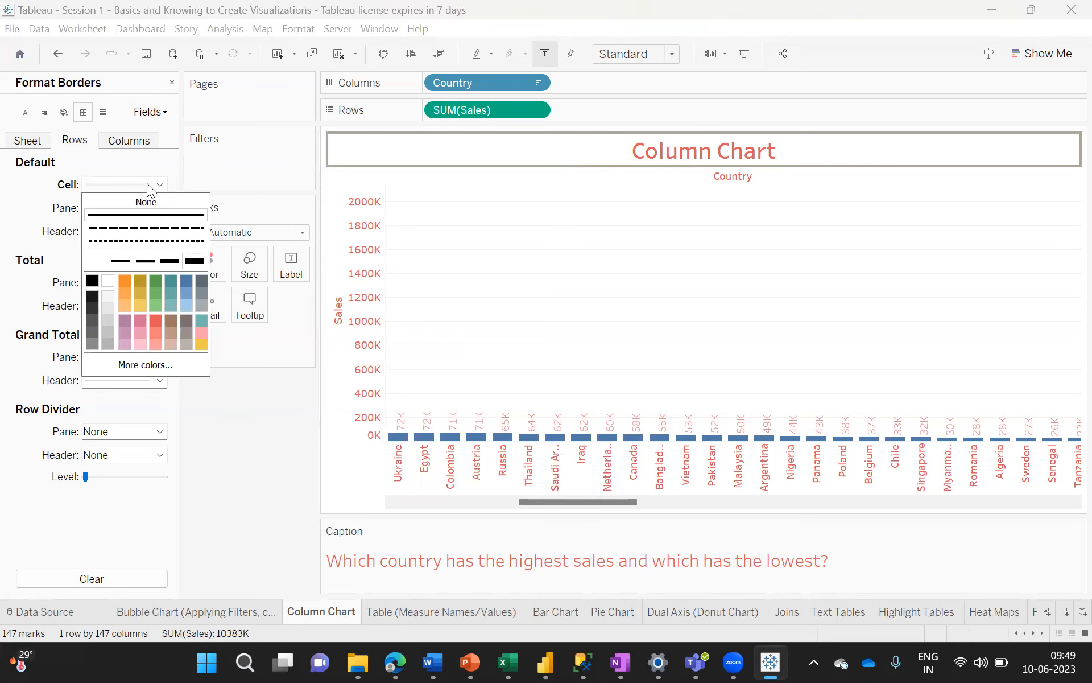
pyautogui.click(92, 281)
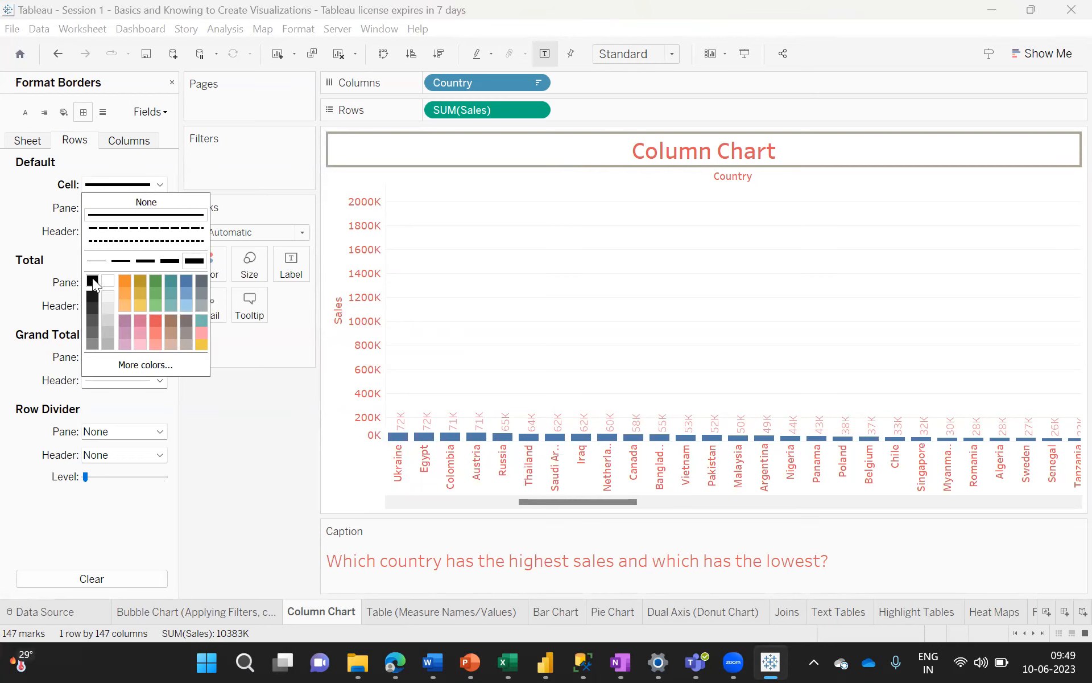
pyautogui.click(549, 328)
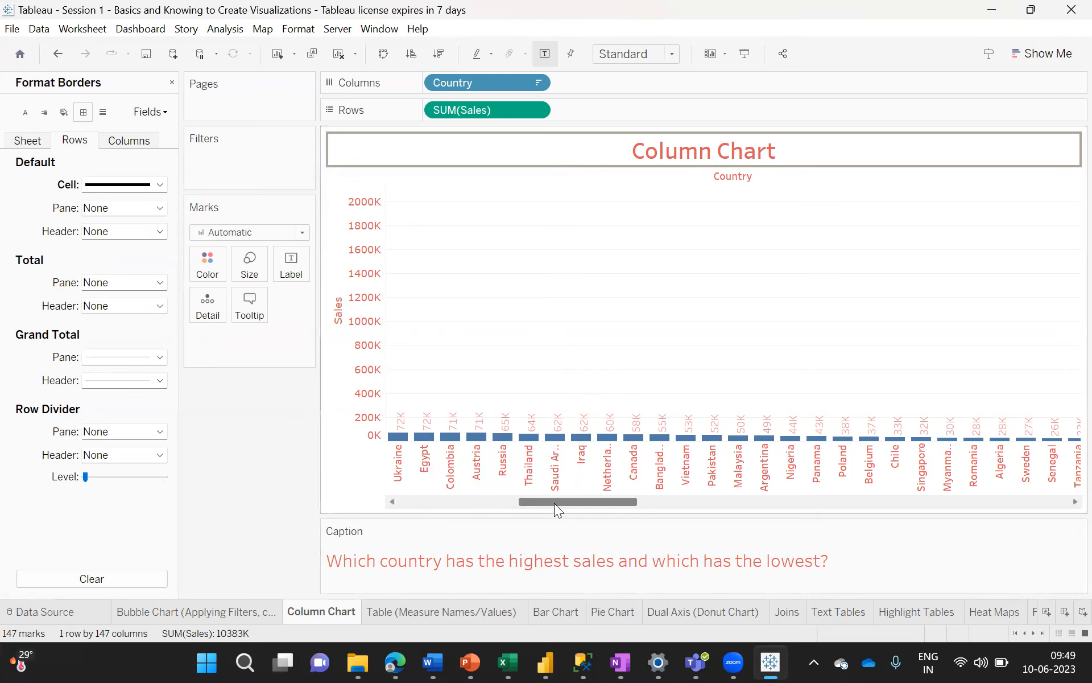
pyautogui.moveTo(554, 501); pyautogui.dragTo(427, 489)
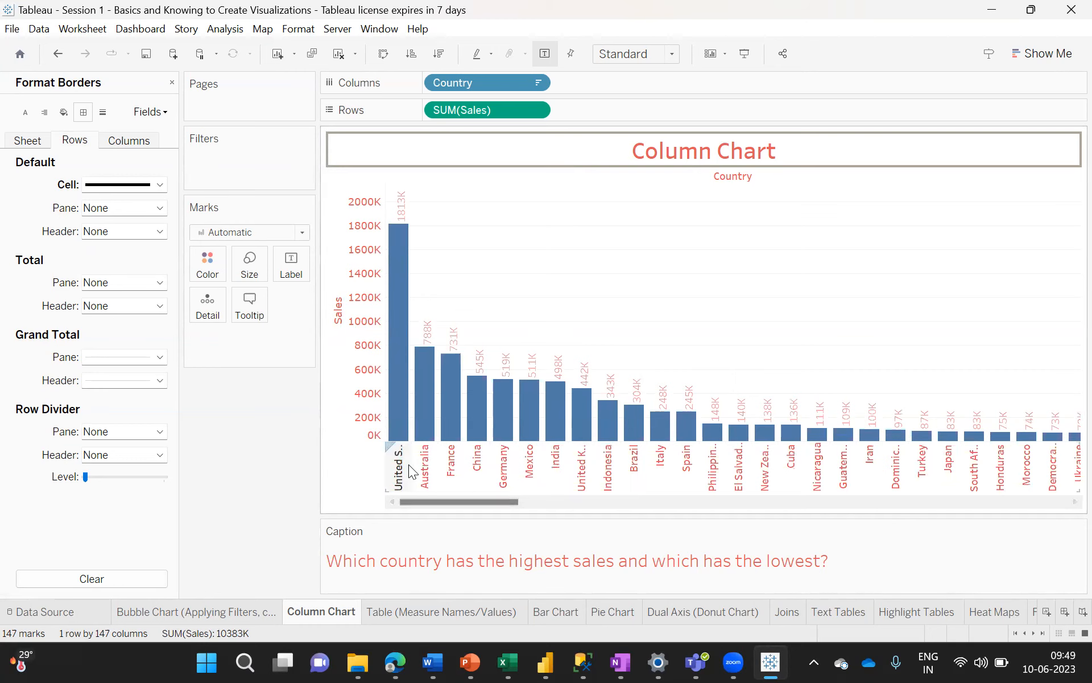
pyautogui.moveTo(402, 251)
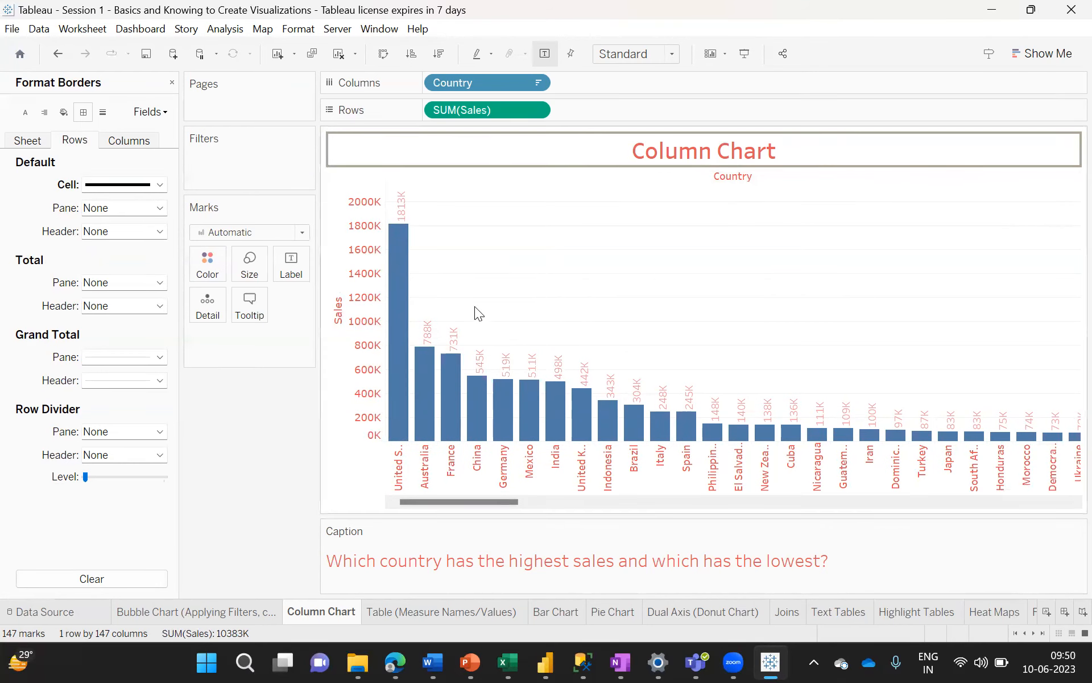
# - Try a solid black default pane border for rows and reset it to None
pyautogui.click(151, 207)
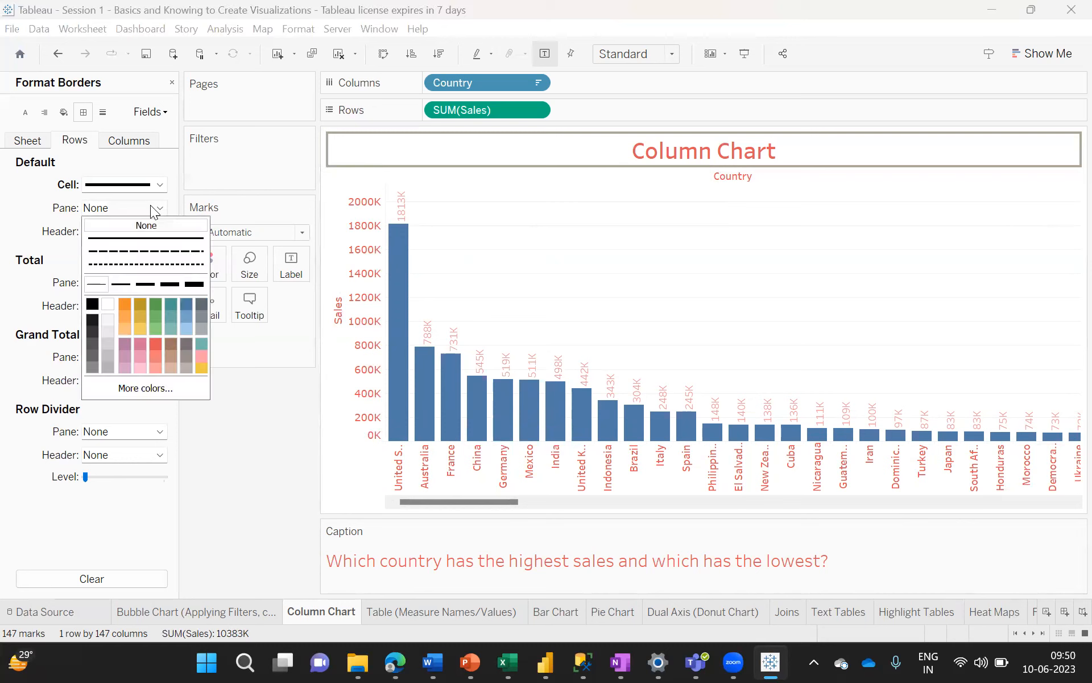
pyautogui.click(139, 238)
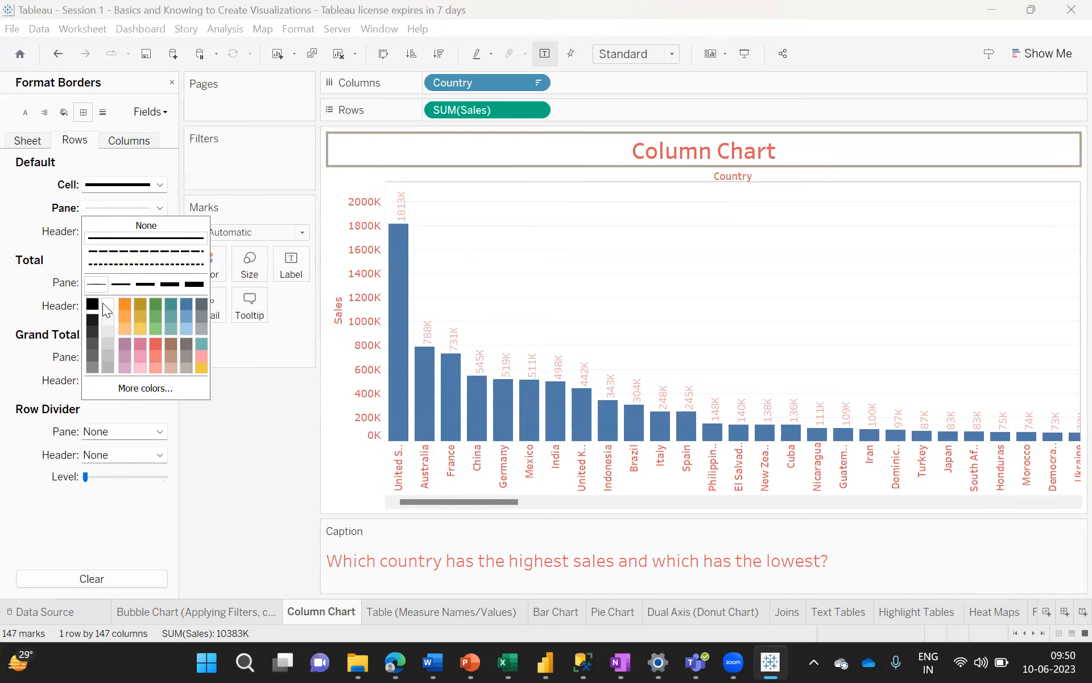
pyautogui.click(91, 305)
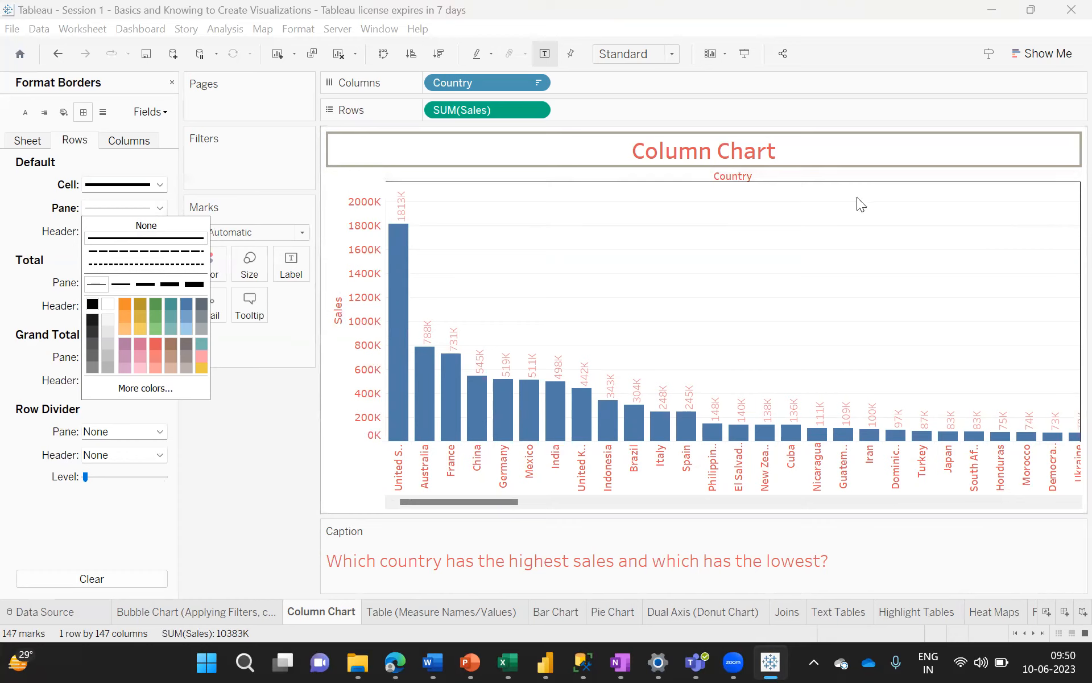
pyautogui.click(142, 228)
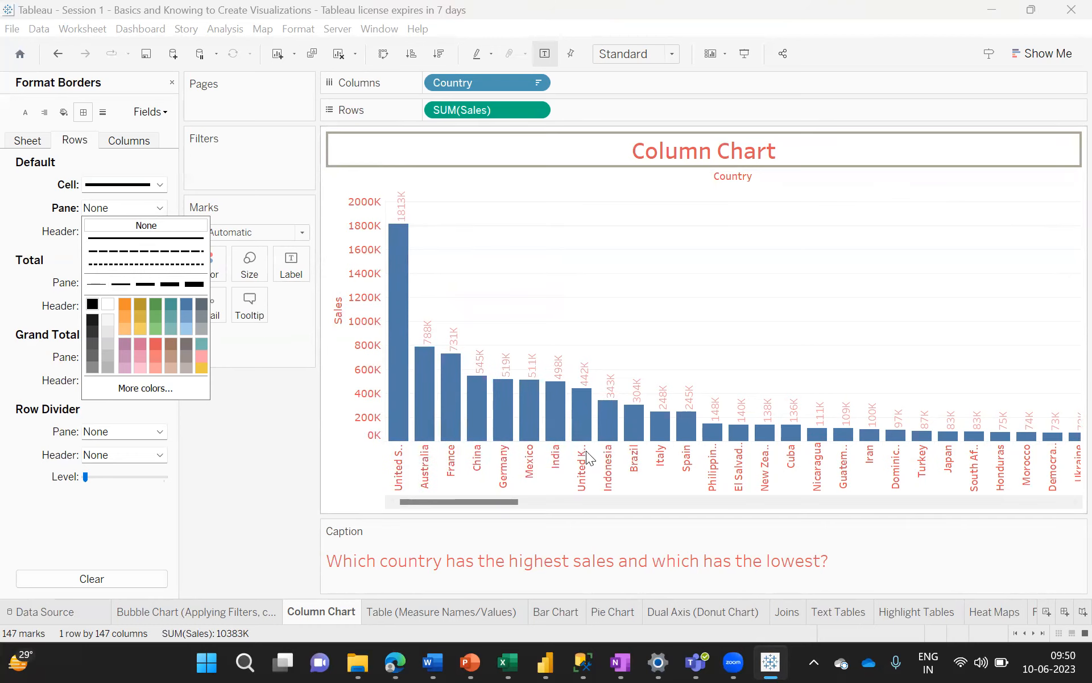
pyautogui.click(459, 496)
pyautogui.moveTo(460, 496); pyautogui.dragTo(546, 496)
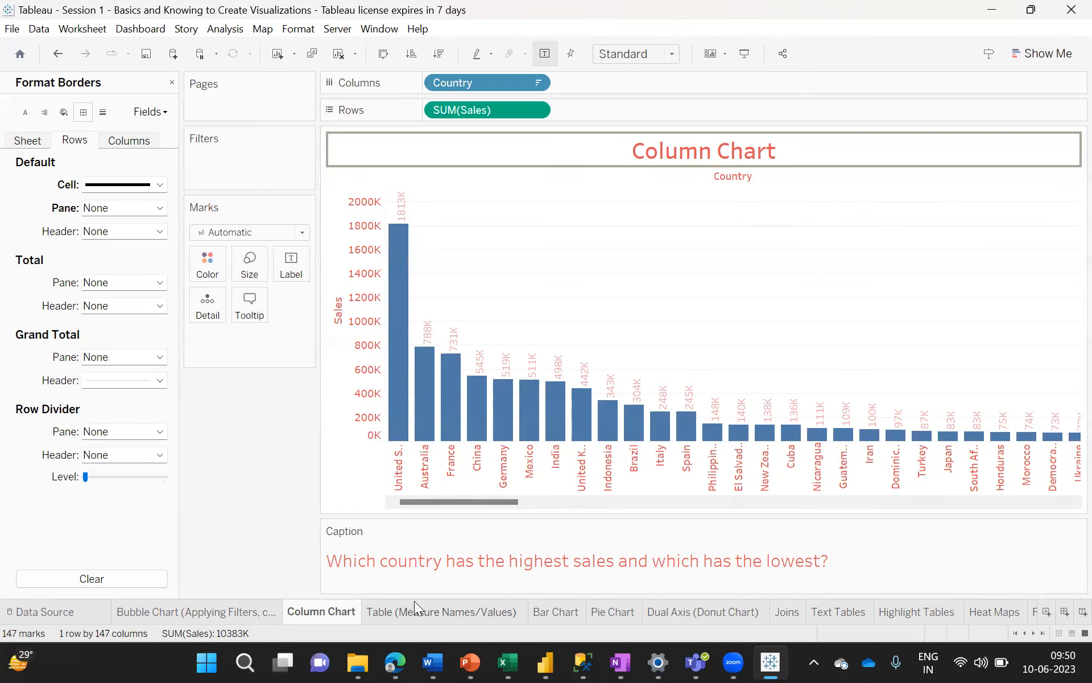
pyautogui.click(406, 613)
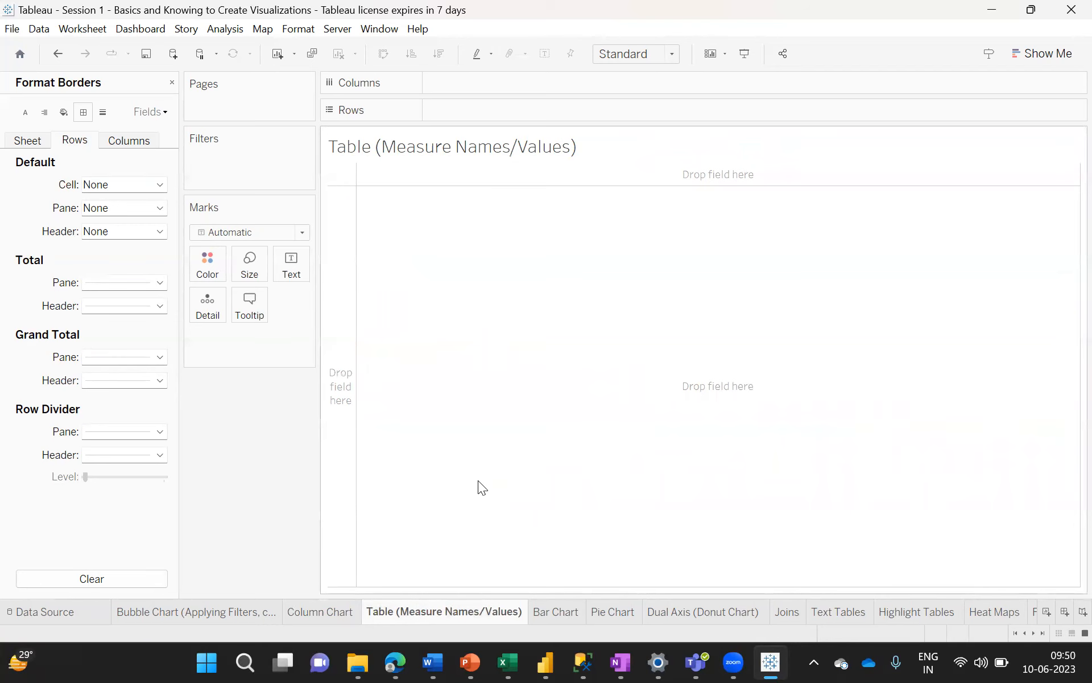
pyautogui.click(312, 611)
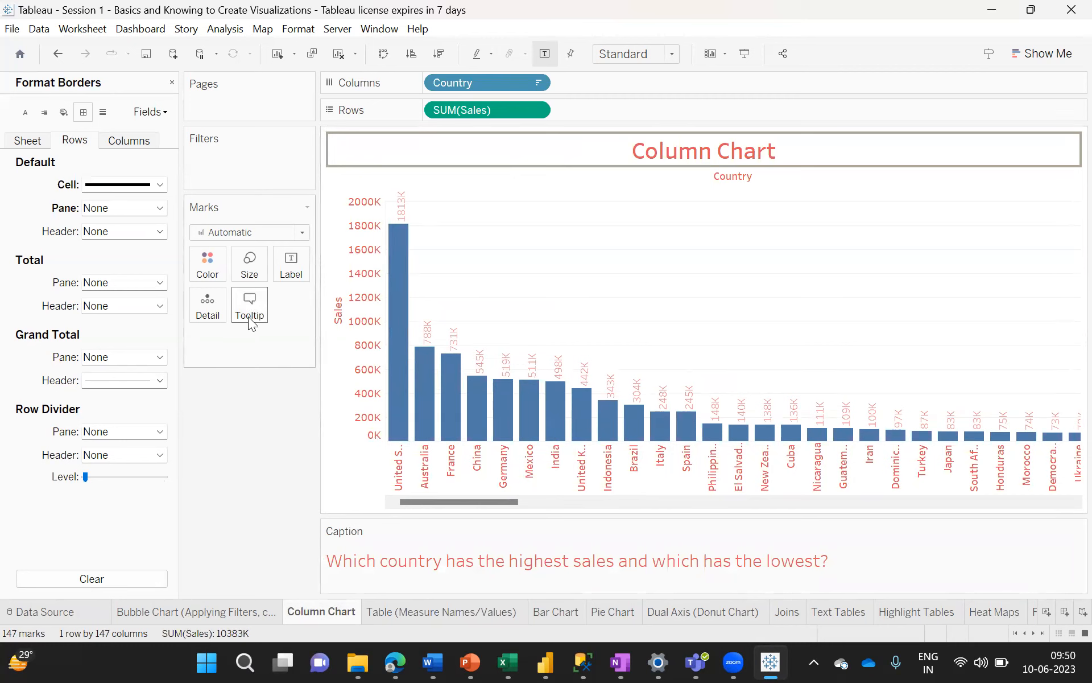
pyautogui.moveTo(392, 361)
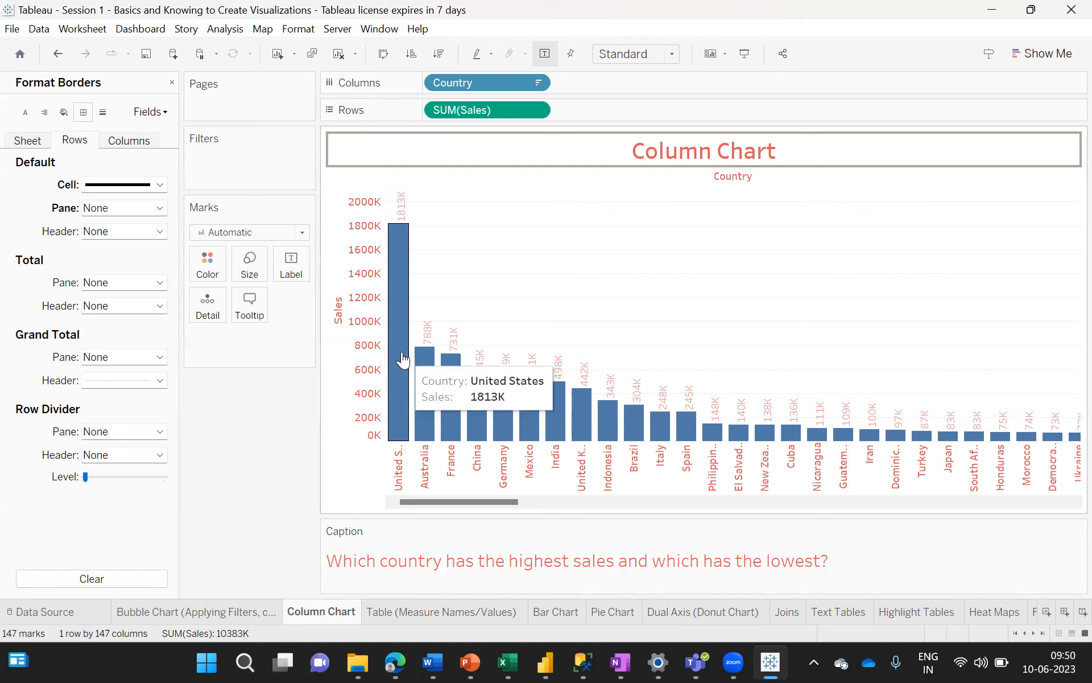
pyautogui.click(249, 310)
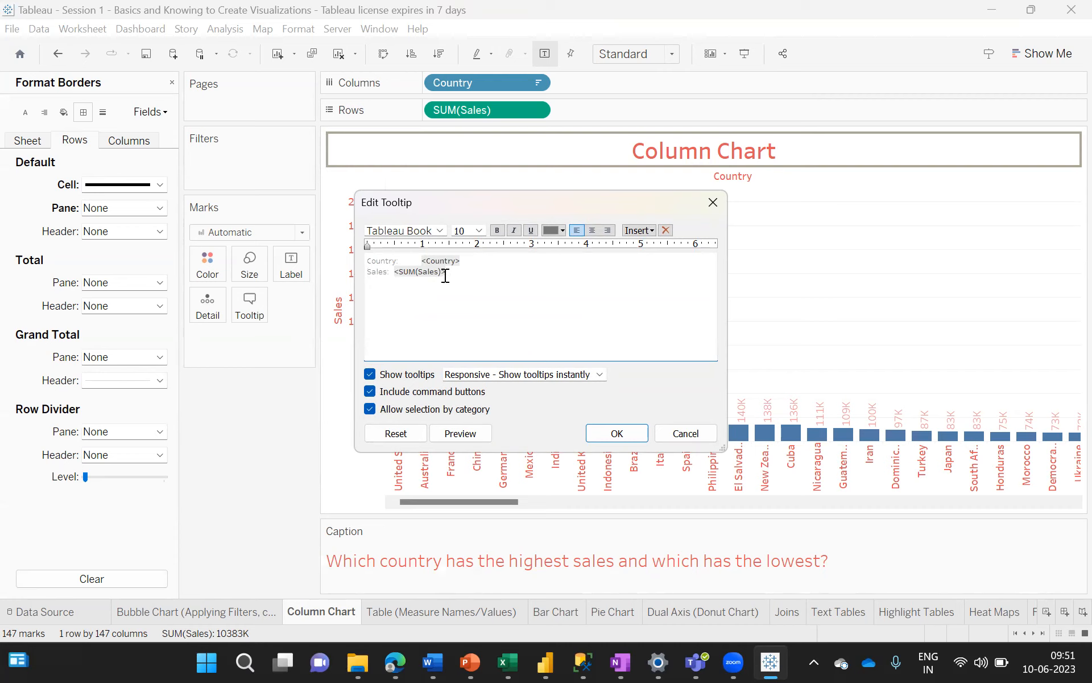
pyautogui.moveTo(449, 276); pyautogui.dragTo(363, 274)
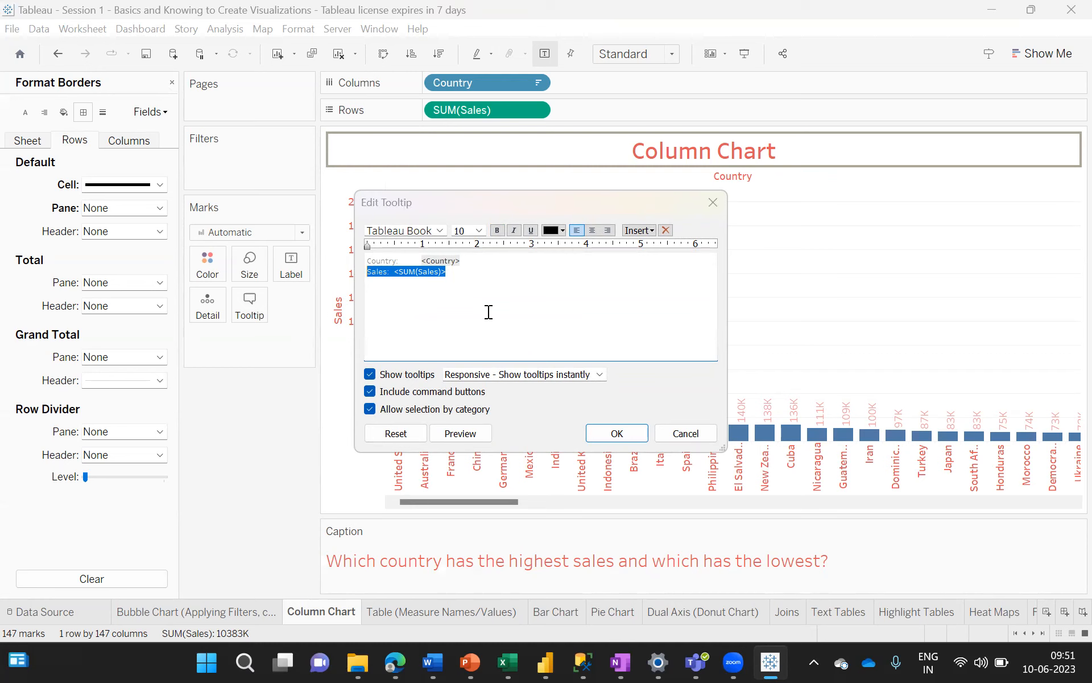
pyautogui.click(688, 435)
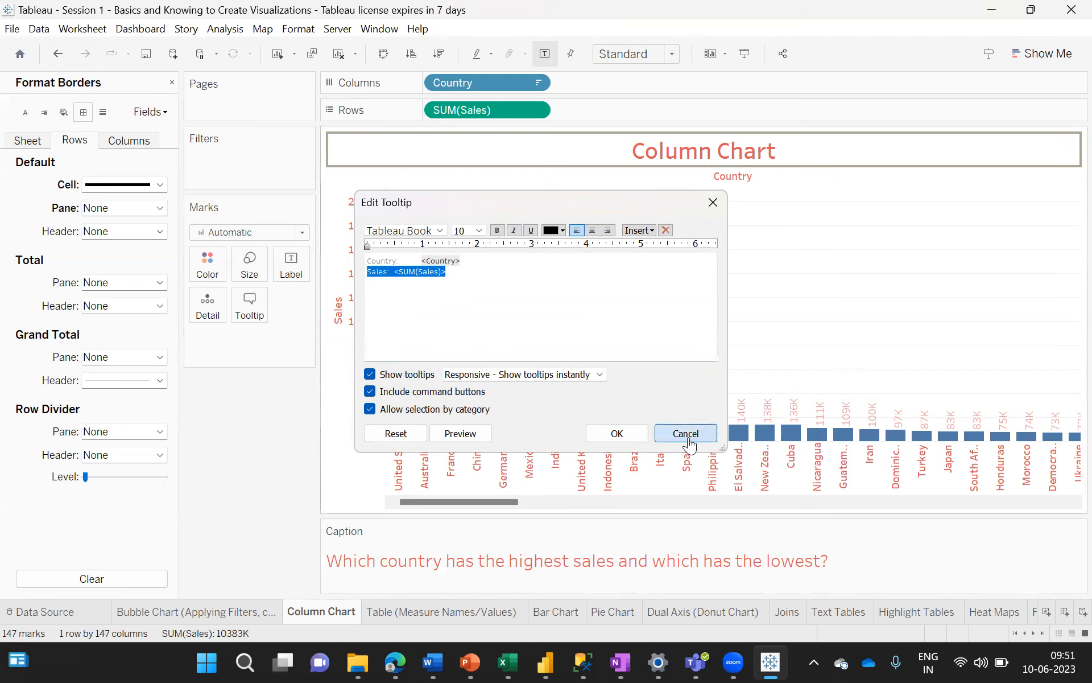
# - Close the border formatting options and return to the measures in the data field list
pyautogui.click(171, 84)
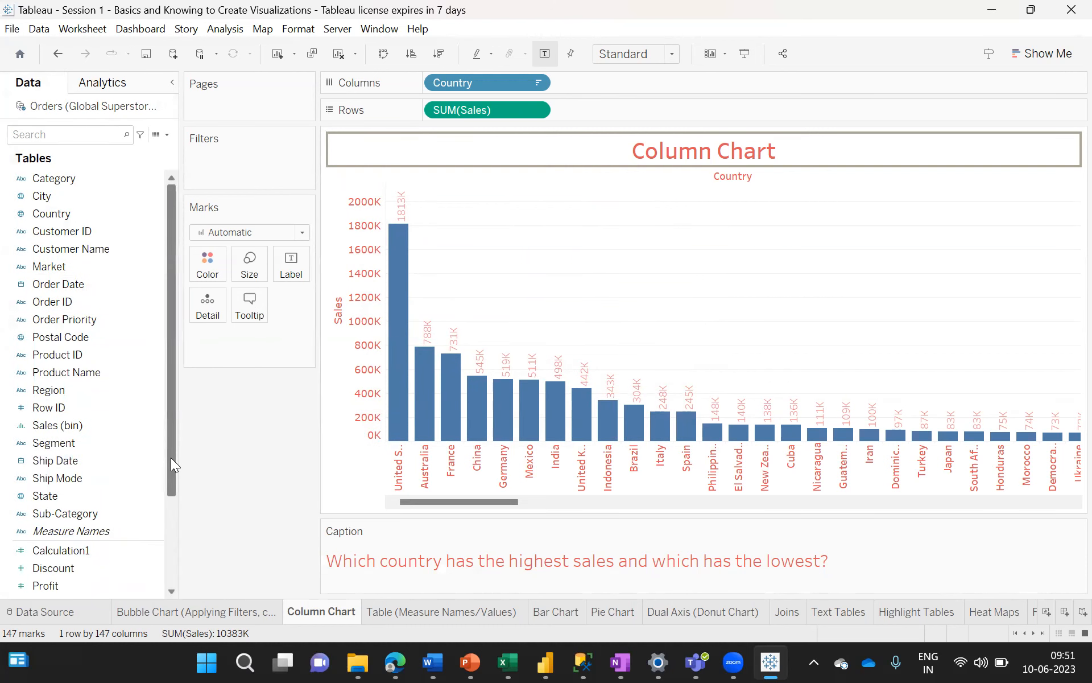
pyautogui.moveTo(171, 457); pyautogui.dragTo(170, 505)
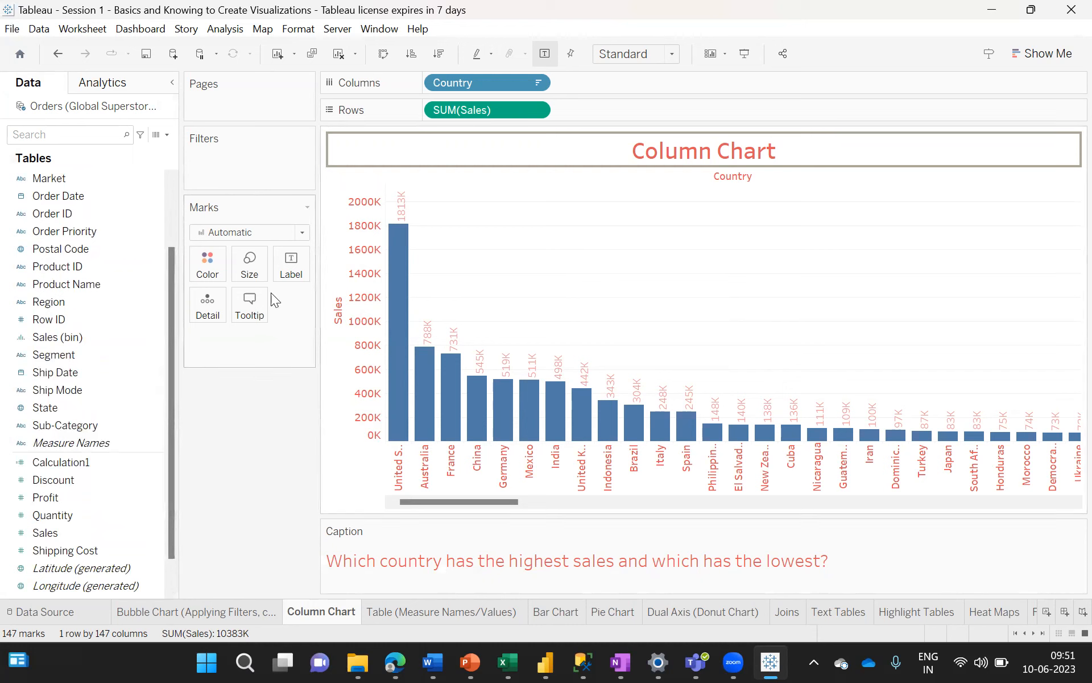
# - Replace the tooltip's Country and Sales lines with the All Fields placeholder, keeping the responsive display mode, and apply it
pyautogui.click(254, 302)
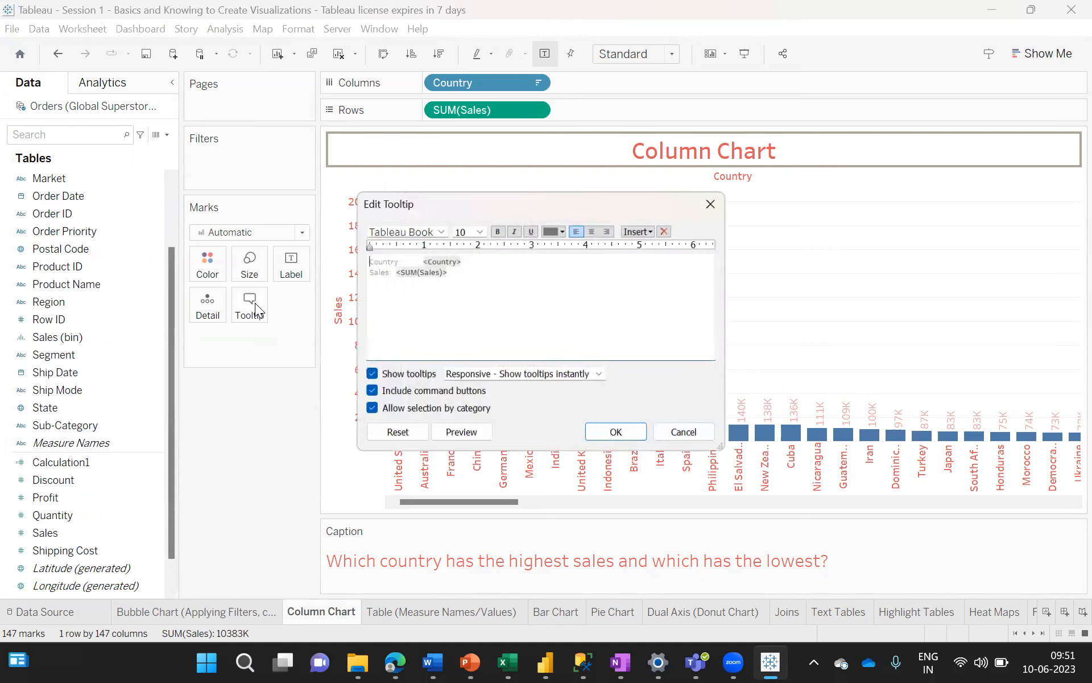
pyautogui.click(650, 230)
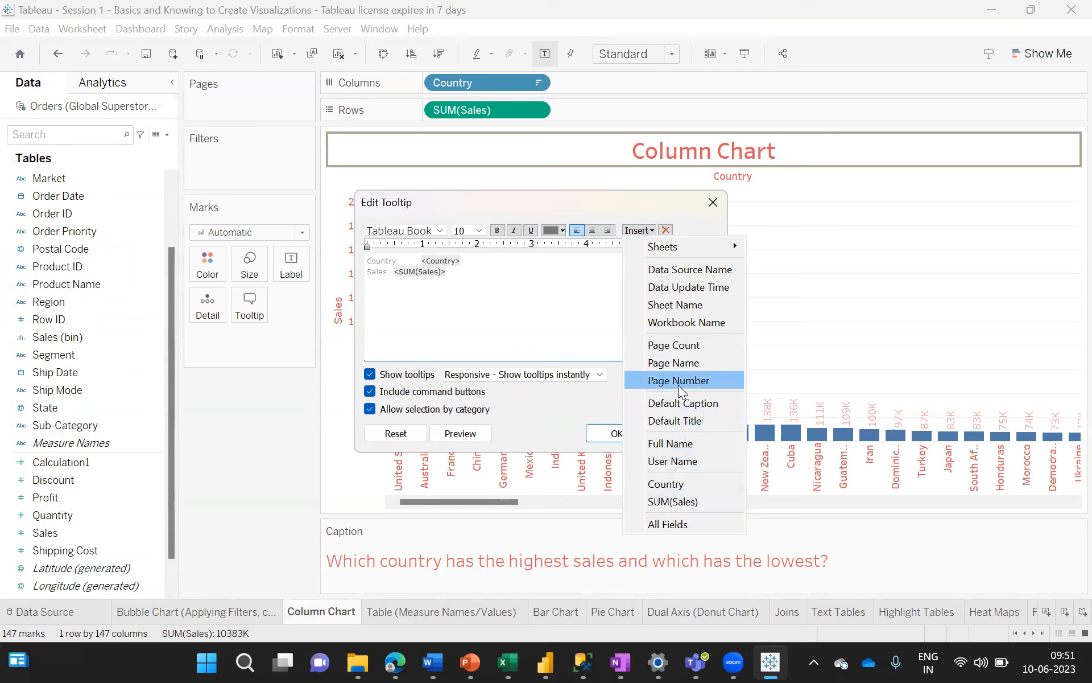
pyautogui.moveTo(709, 249)
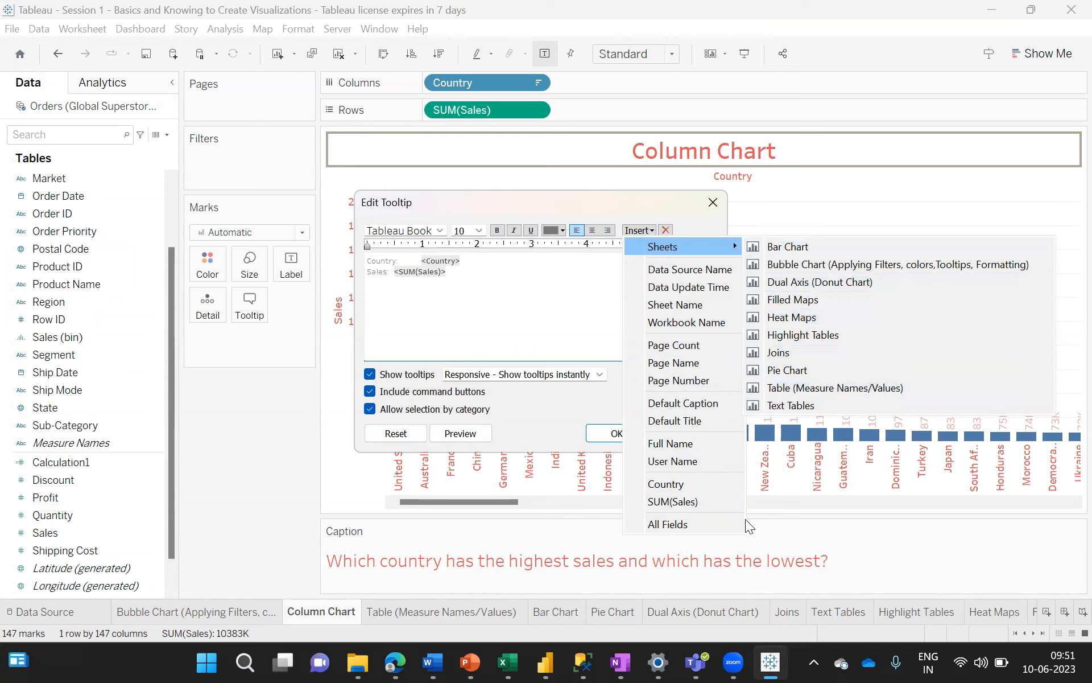
pyautogui.click(670, 524)
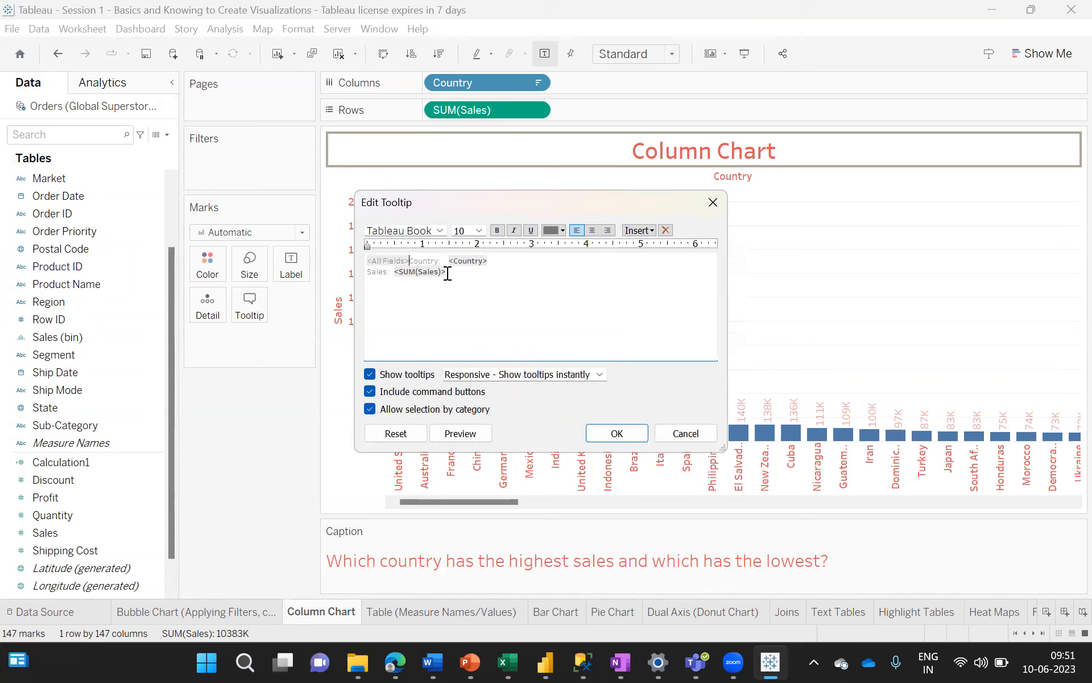
pyautogui.moveTo(450, 273); pyautogui.dragTo(410, 261)
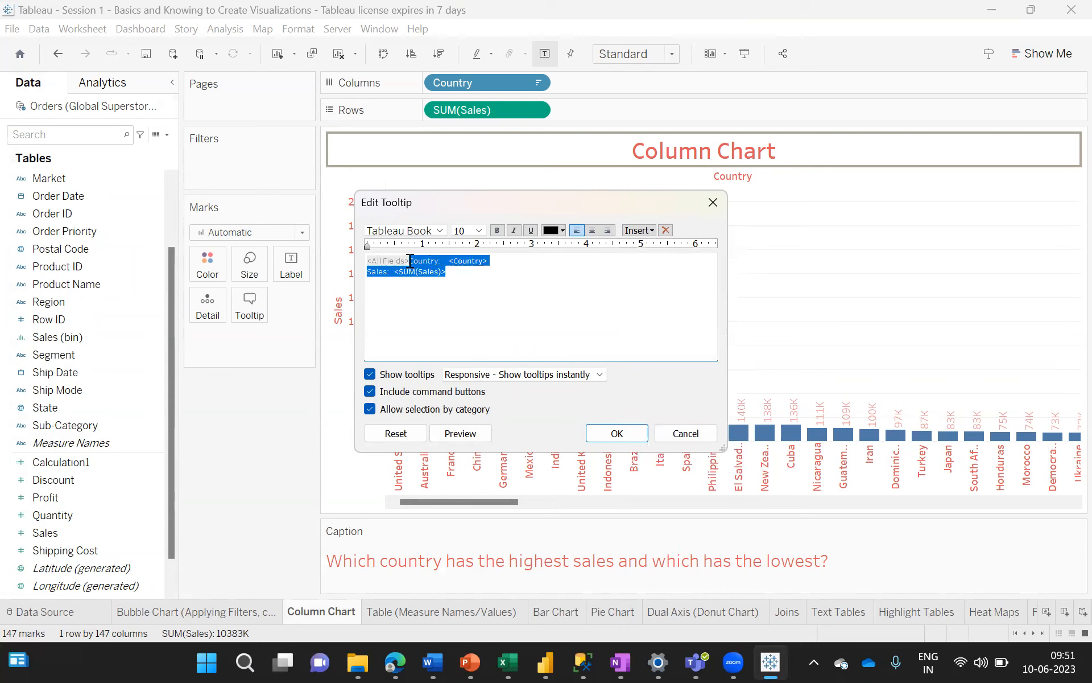
pyautogui.press('Delete')
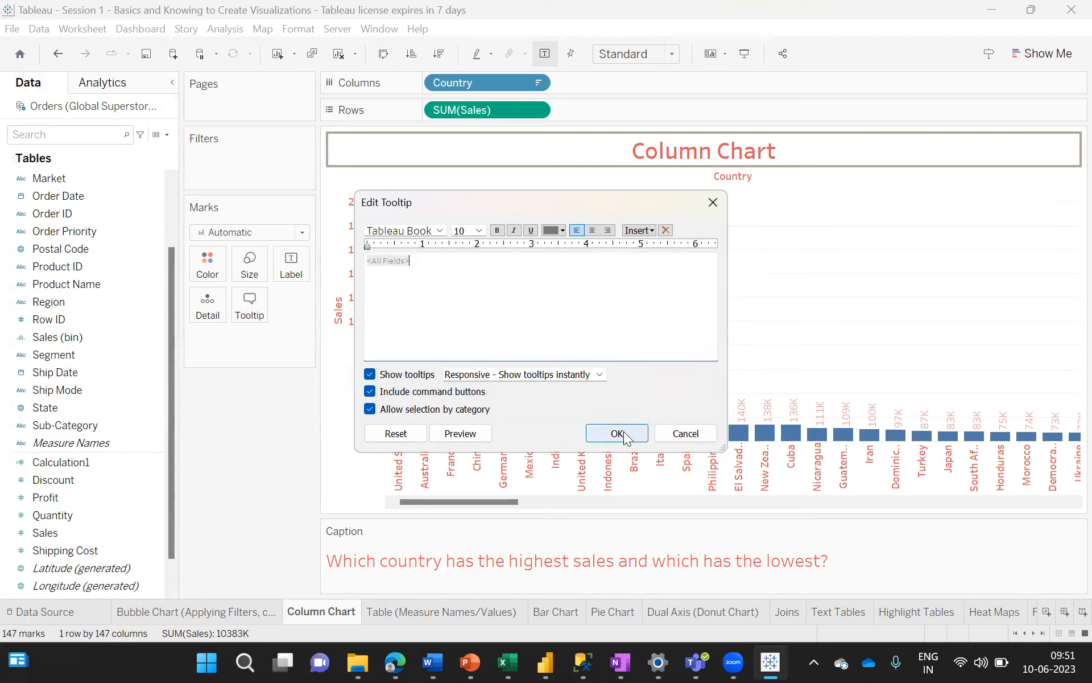
pyautogui.click(600, 375)
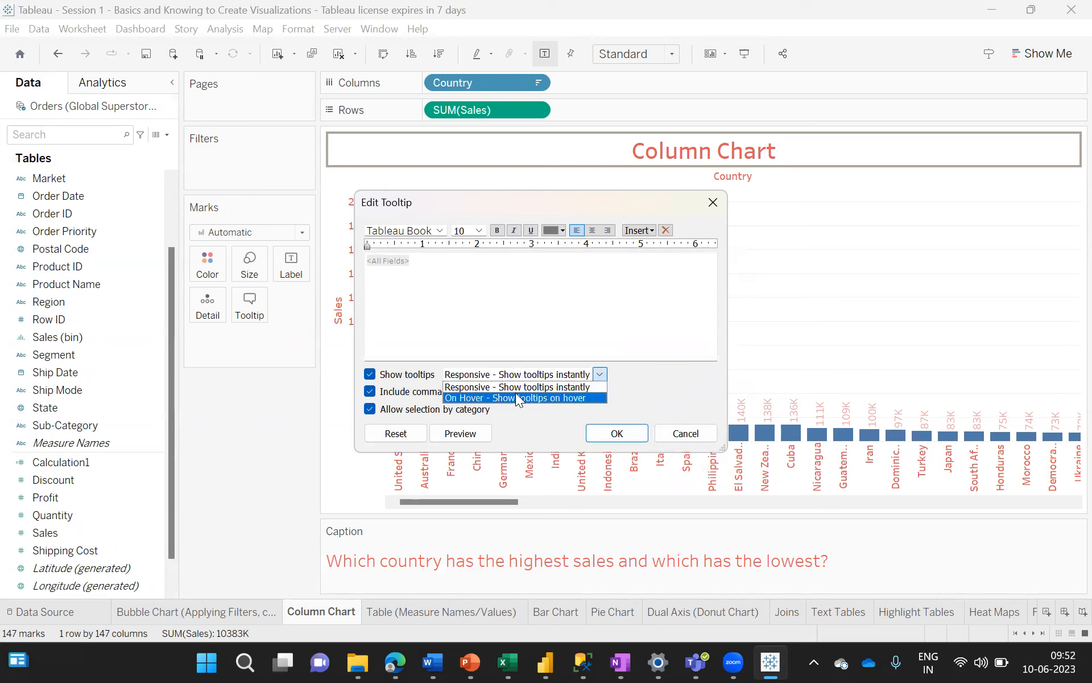
pyautogui.click(636, 388)
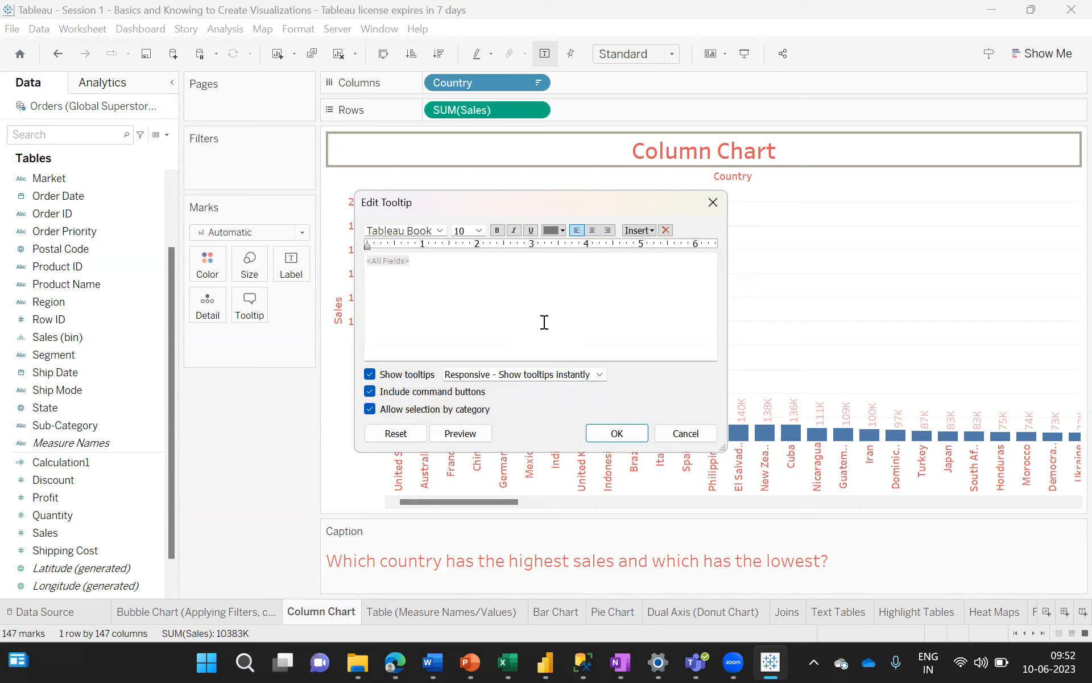
pyautogui.click(617, 434)
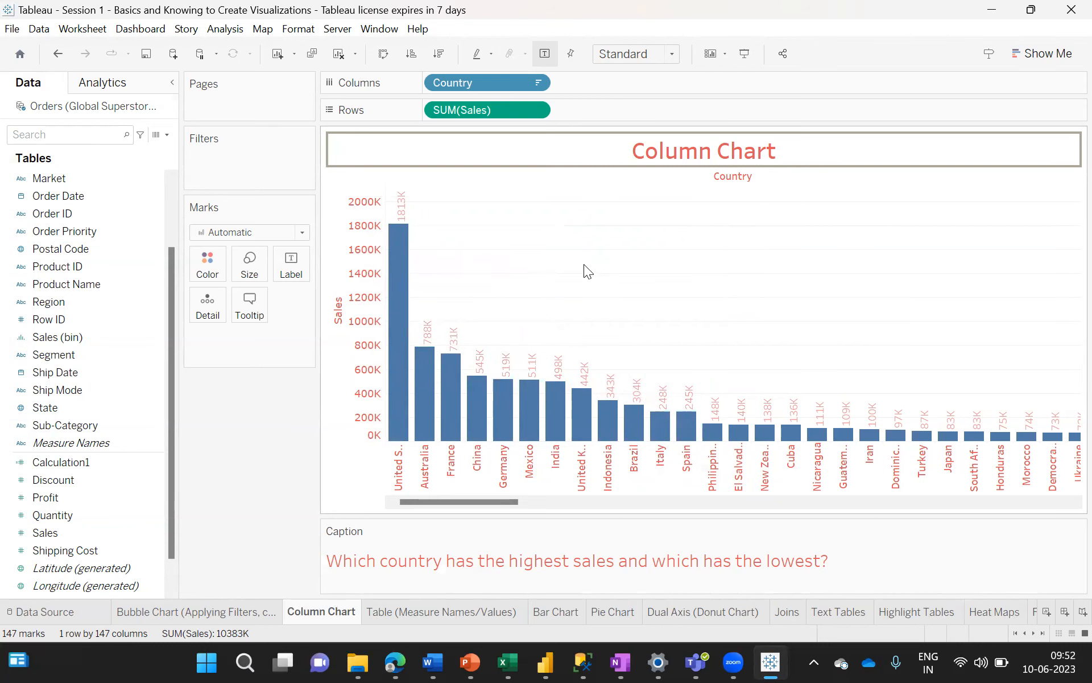
# - Delete the entire content of the tooltip and apply the empty tooltip
pyautogui.click(251, 306)
pyautogui.hotkey('ctrl', 'a')
pyautogui.press('BackSpace')
pyautogui.click(615, 436)
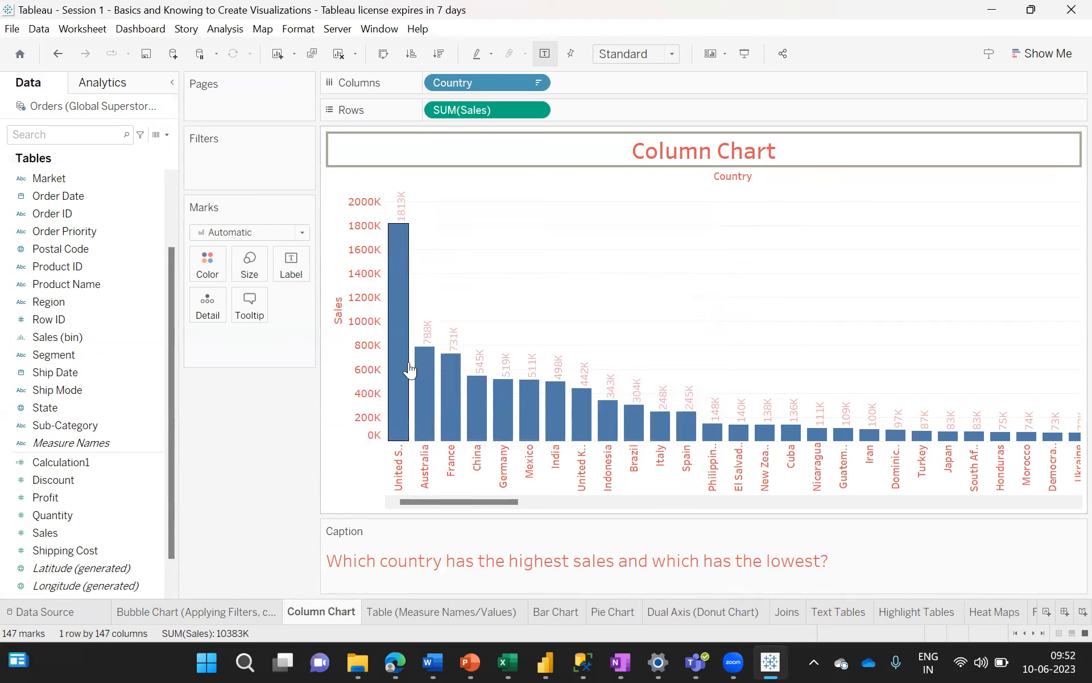
# - Reopen the tooltip for editing, clear its text and insert the Country and SUM(Sales) fields
pyautogui.click(246, 306)
pyautogui.write('Filled Maps')
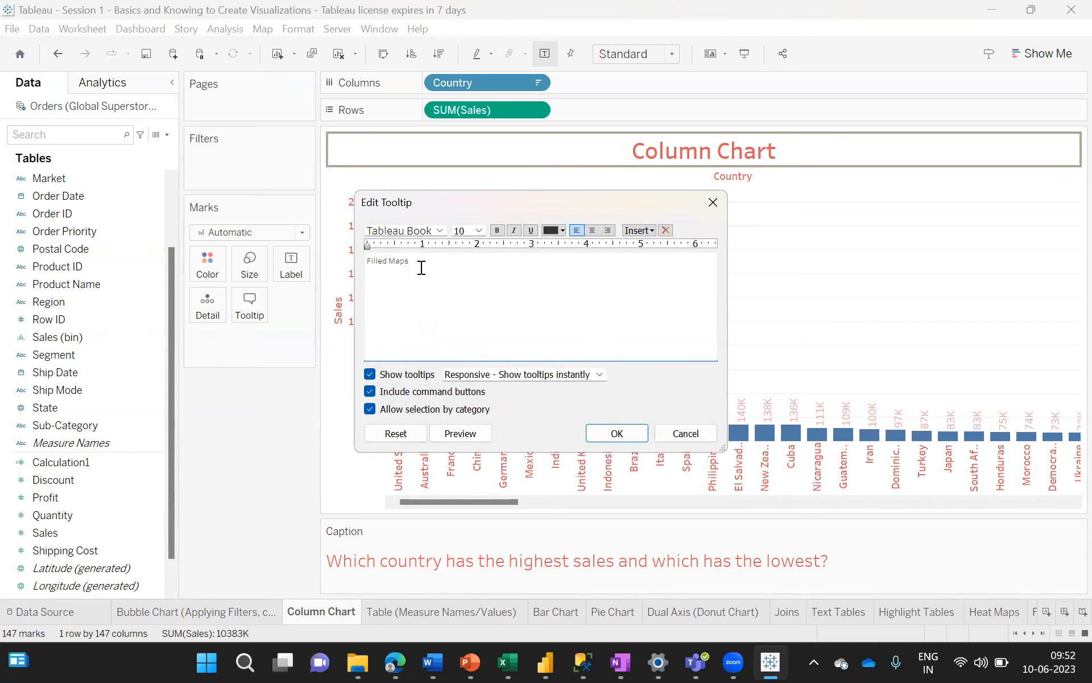
pyautogui.hotkey('ctrl', 'a')
pyautogui.press('BackSpace')
pyautogui.click(649, 231)
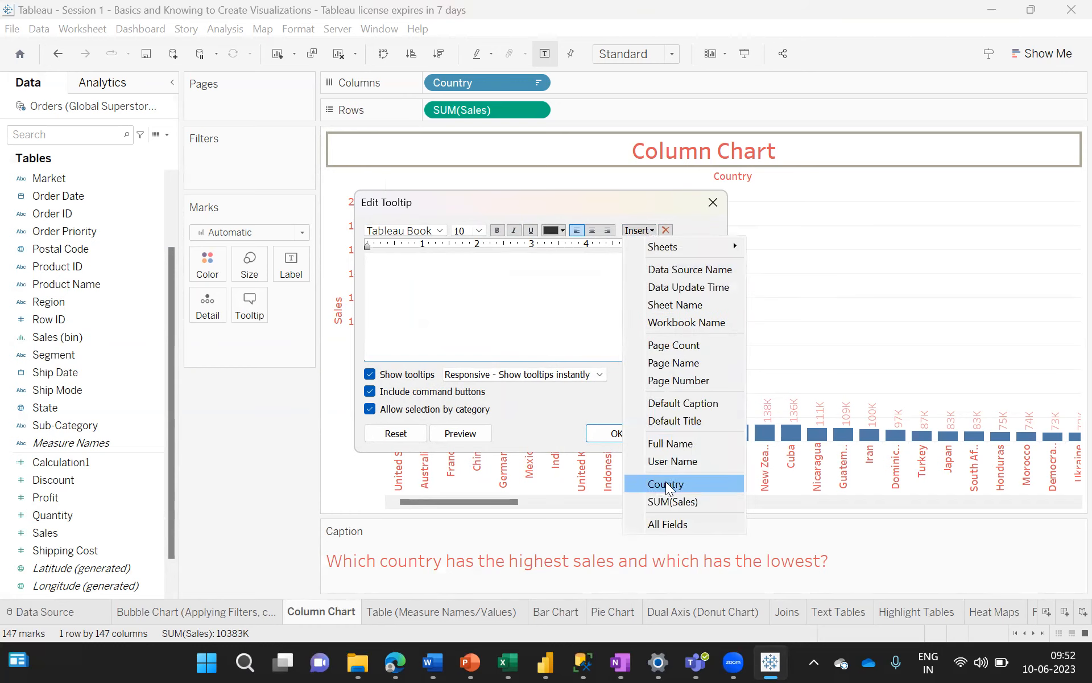
pyautogui.click(666, 483)
pyautogui.click(649, 231)
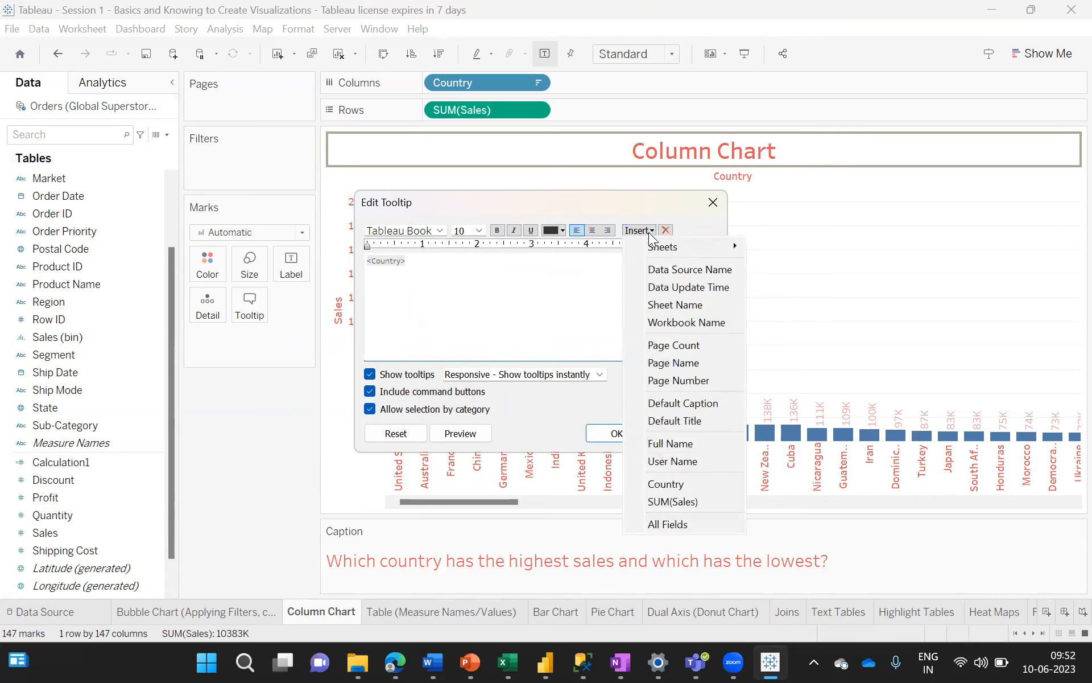
pyautogui.click(669, 500)
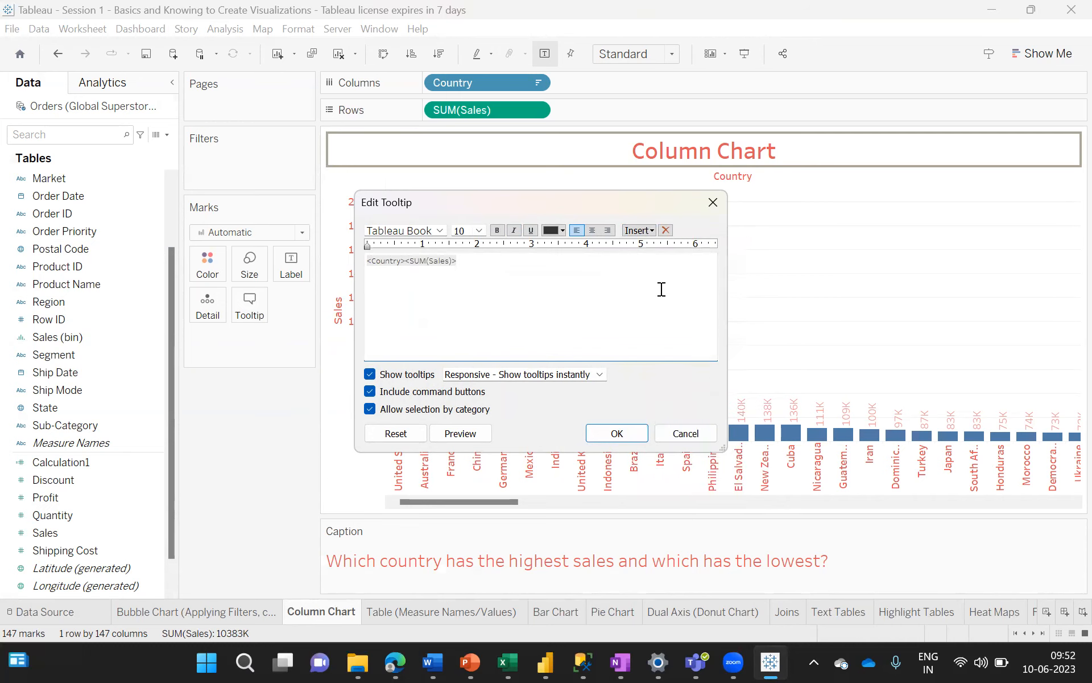
# - Put the two tooltip fields on consecutive lines labelled "Country:" and "Sales:" and apply the tooltip
pyautogui.click(406, 260)
pyautogui.press('Return')
pyautogui.press('Return')
pyautogui.write('Country')
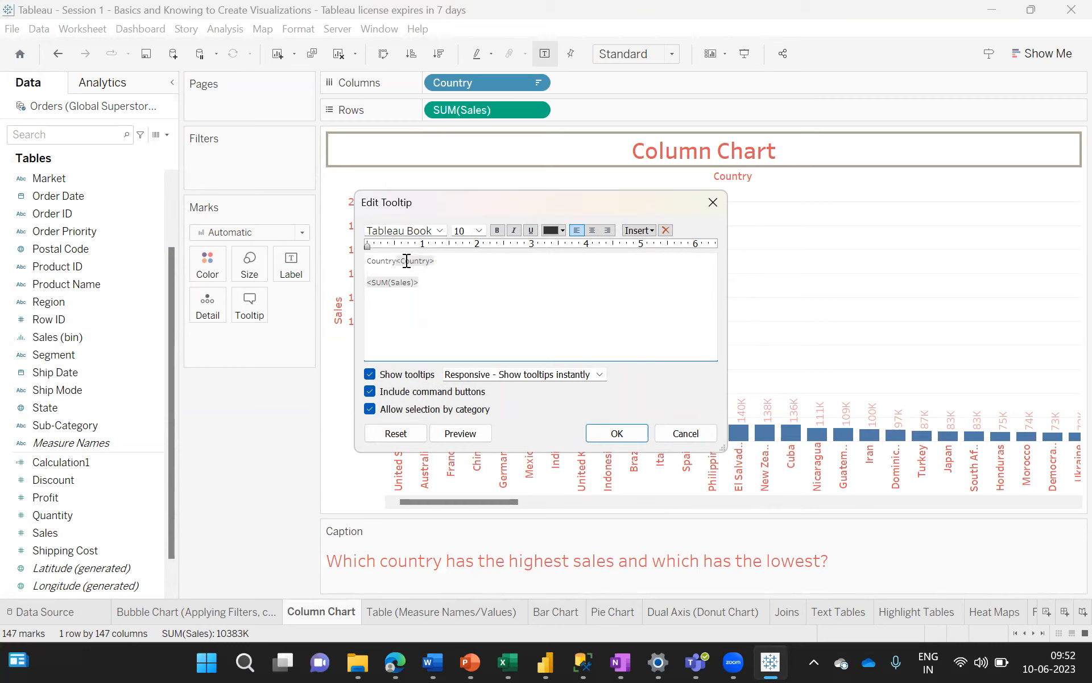
pyautogui.write(':')
pyautogui.write('Sales')
pyautogui.write(':')
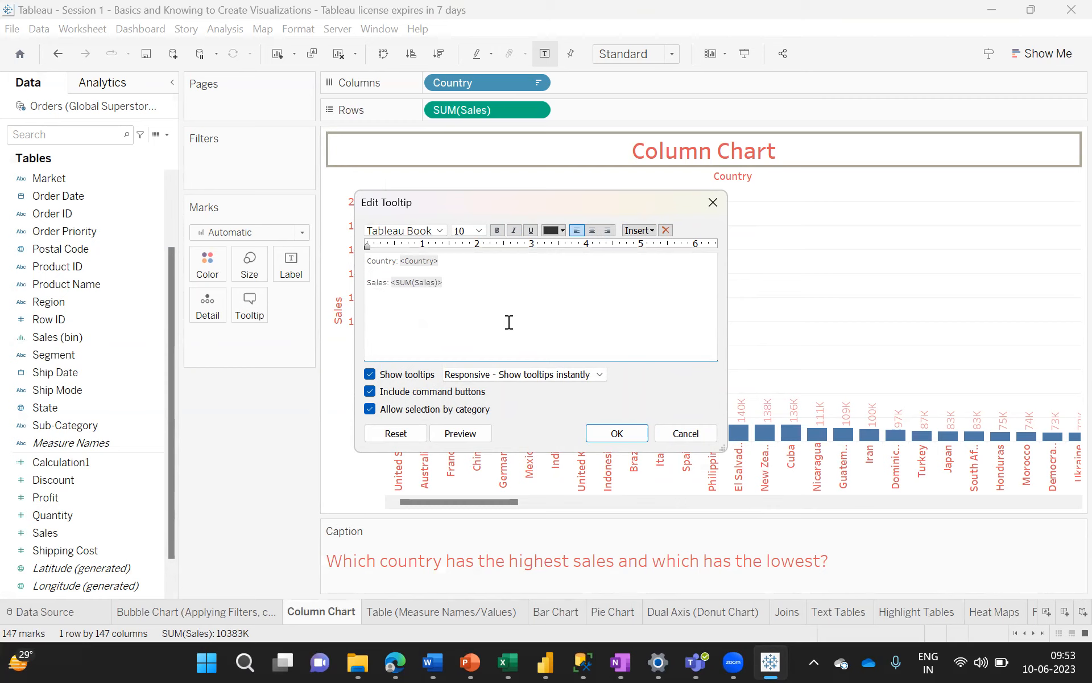
pyautogui.press('BackSpace')
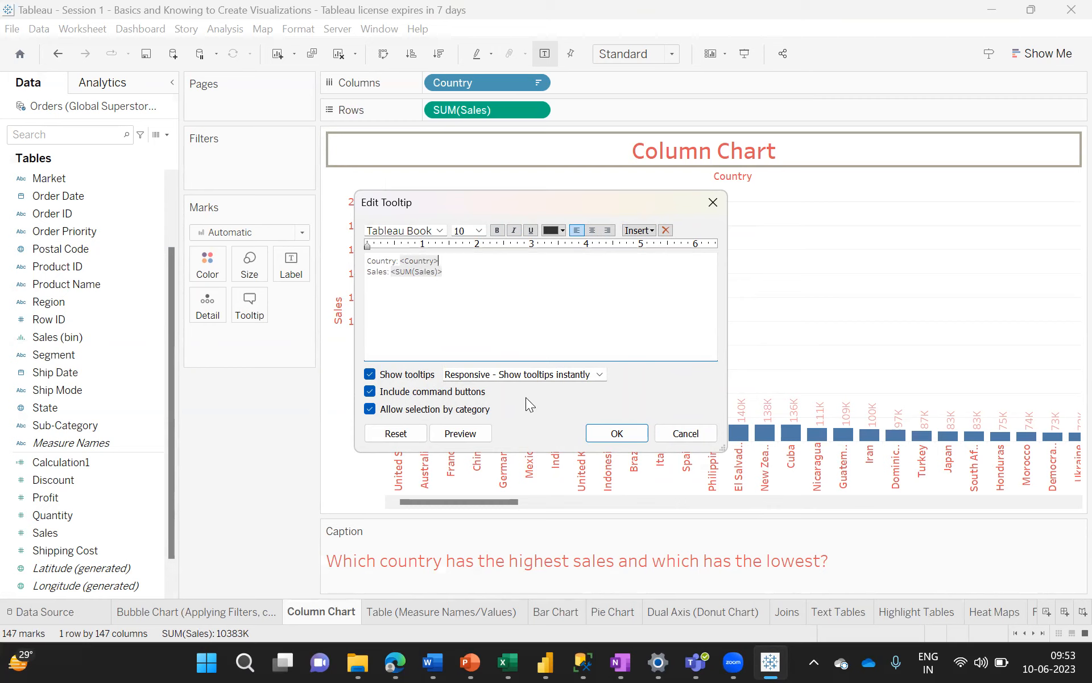
pyautogui.click(619, 436)
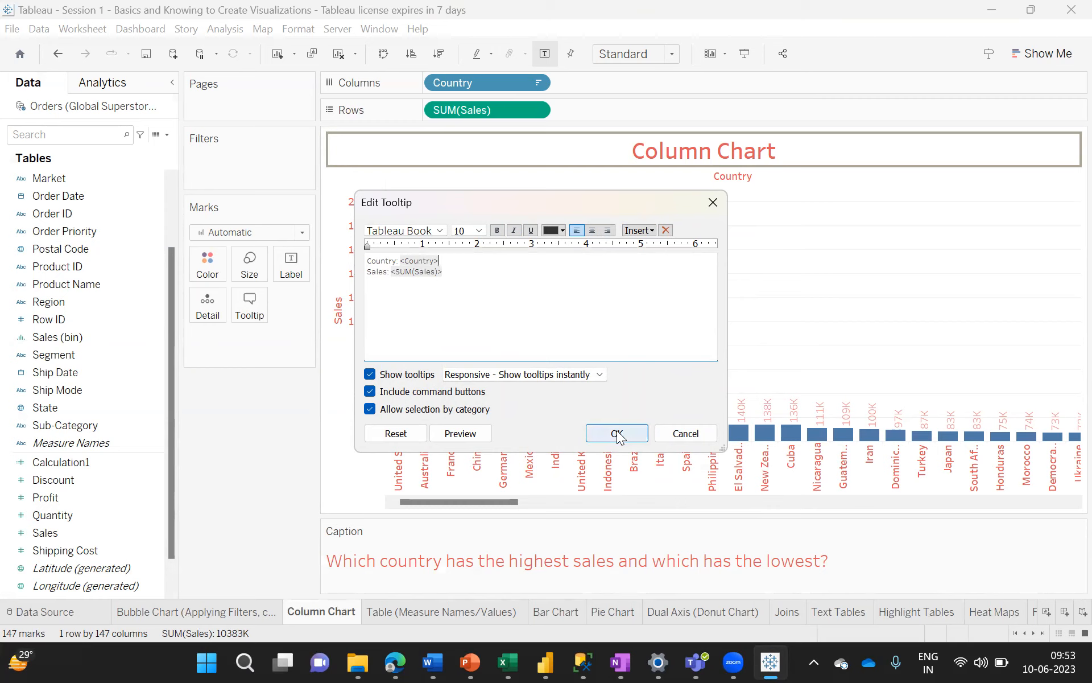
pyautogui.click(618, 435)
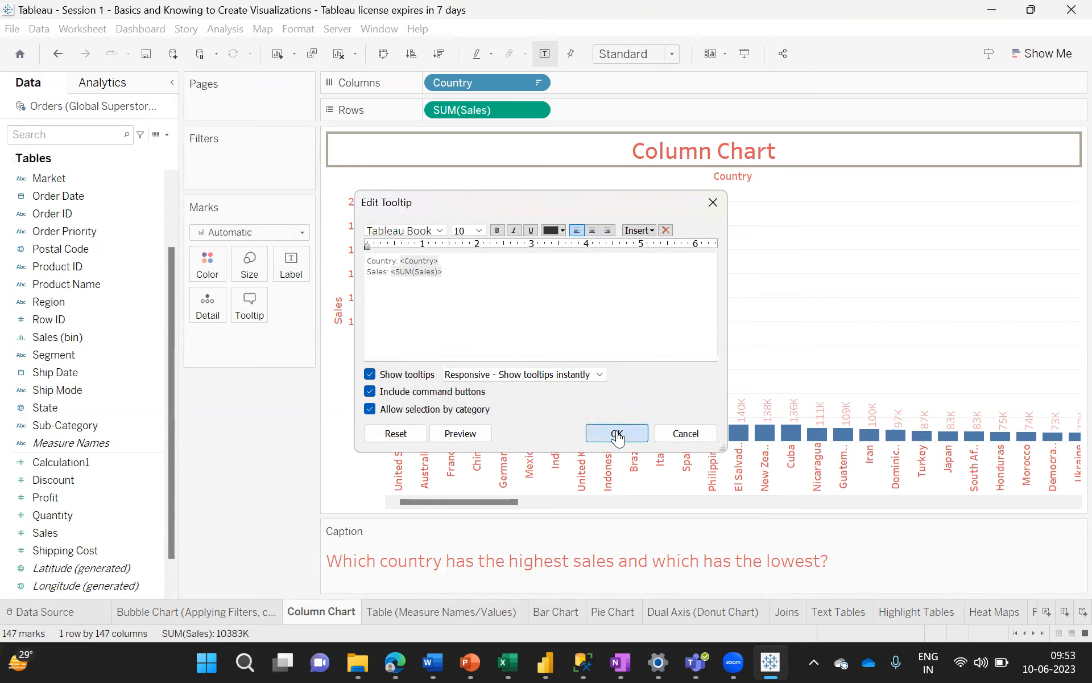
# - Check the customised tooltip on the United States and Australia bars against the chart's axis labels and values
pyautogui.moveTo(397, 348)
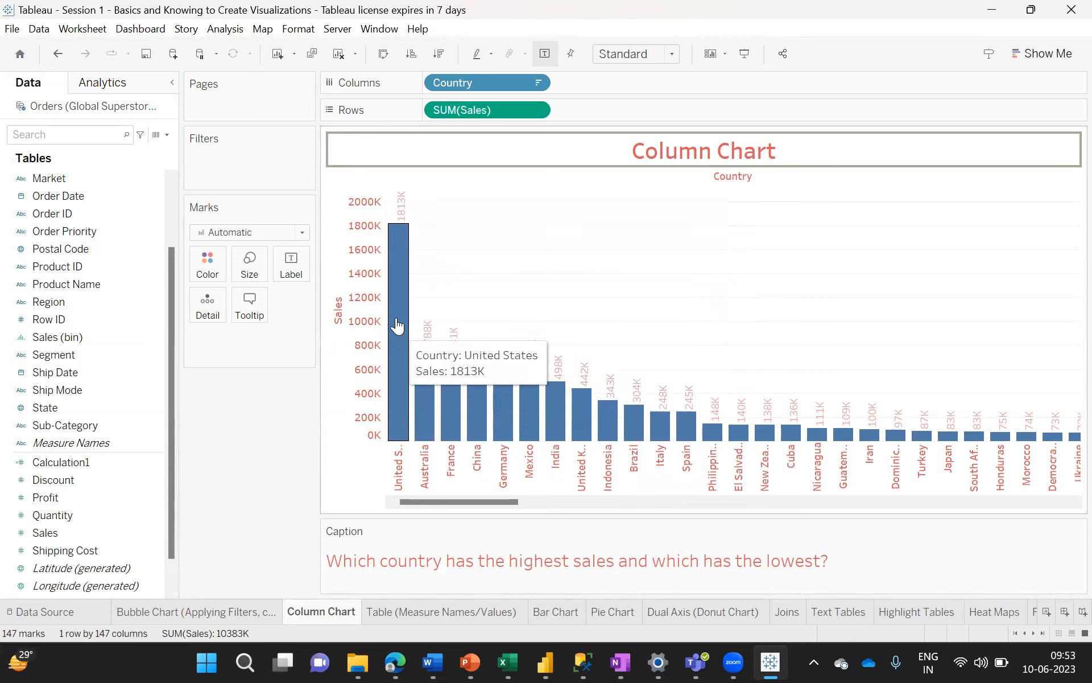
pyautogui.moveTo(480, 387)
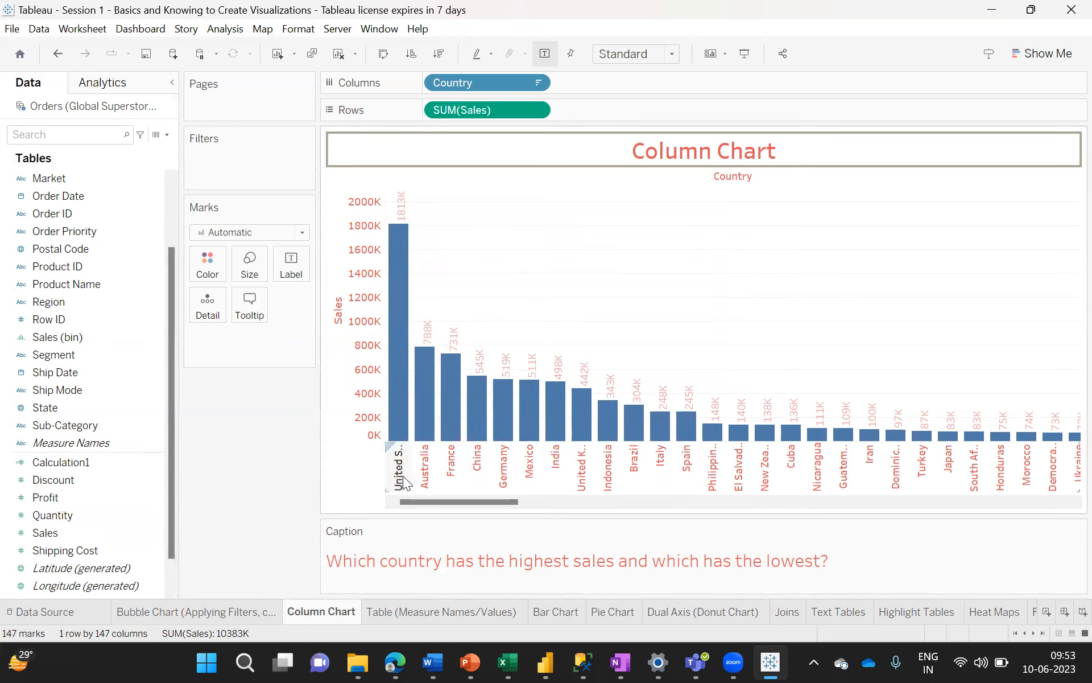
pyautogui.moveTo(410, 303)
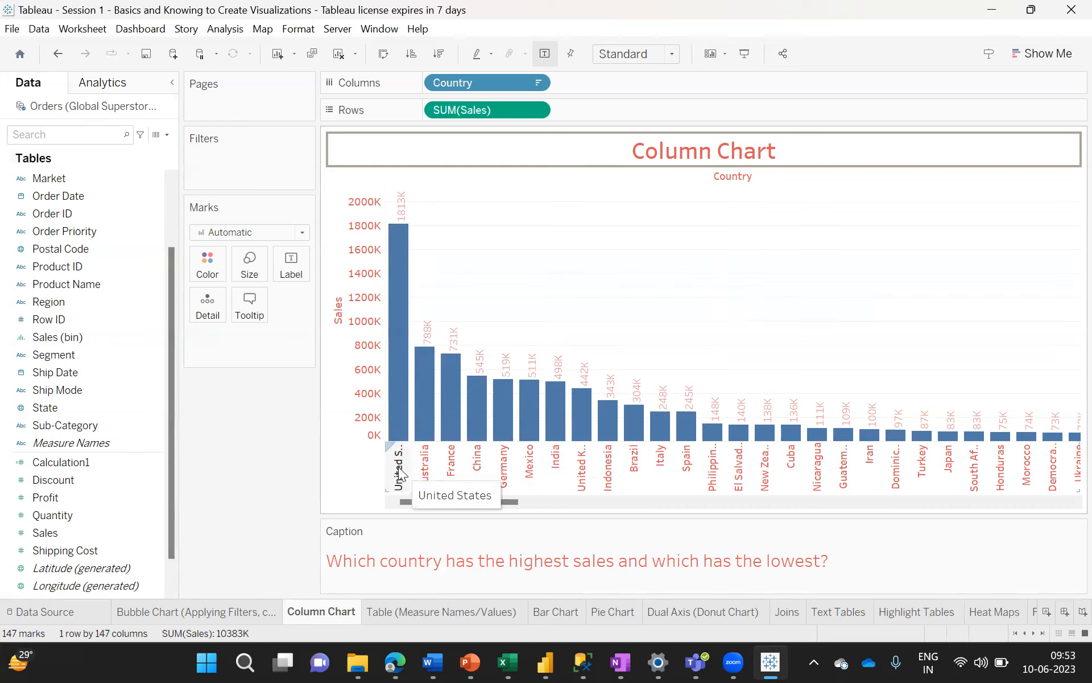
pyautogui.moveTo(404, 223)
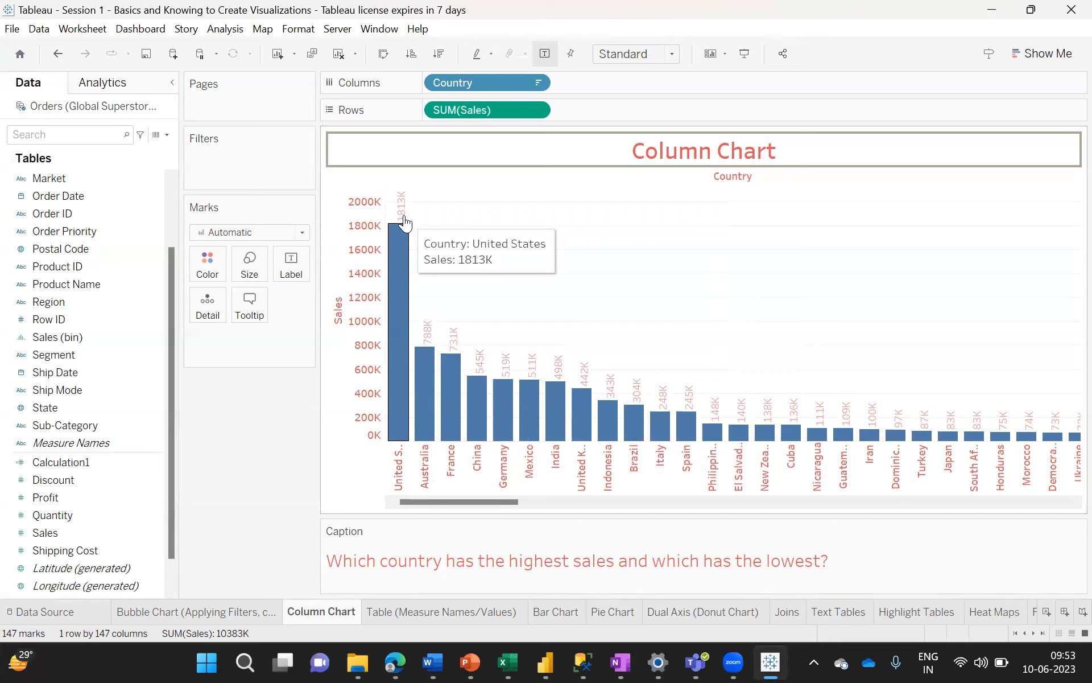
pyautogui.moveTo(426, 356)
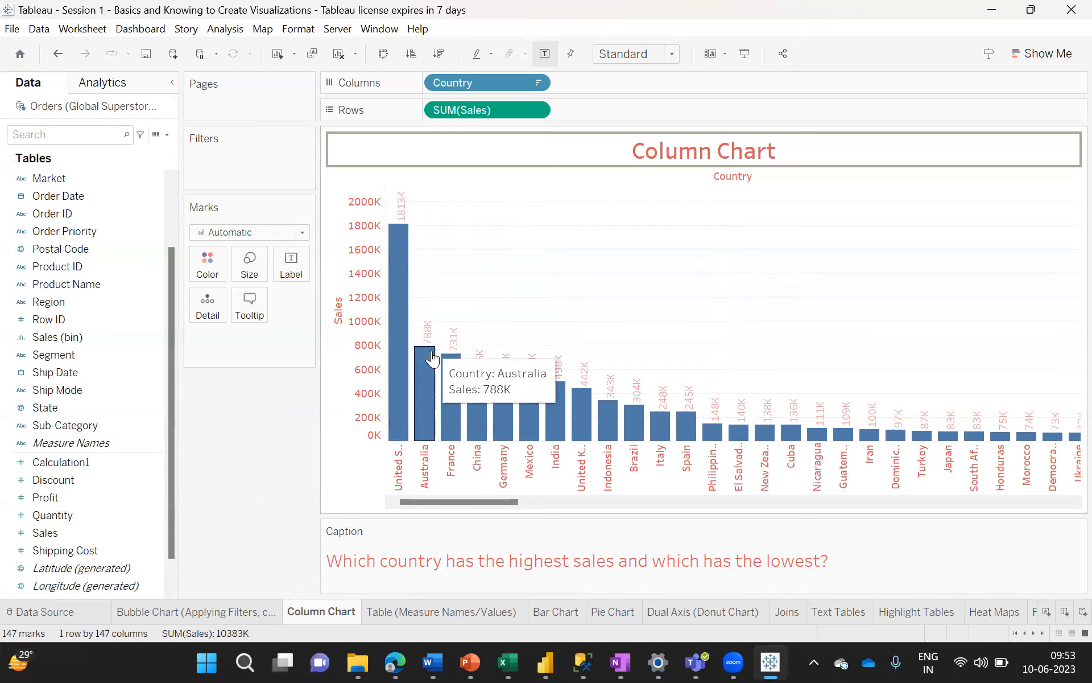
pyautogui.moveTo(398, 317)
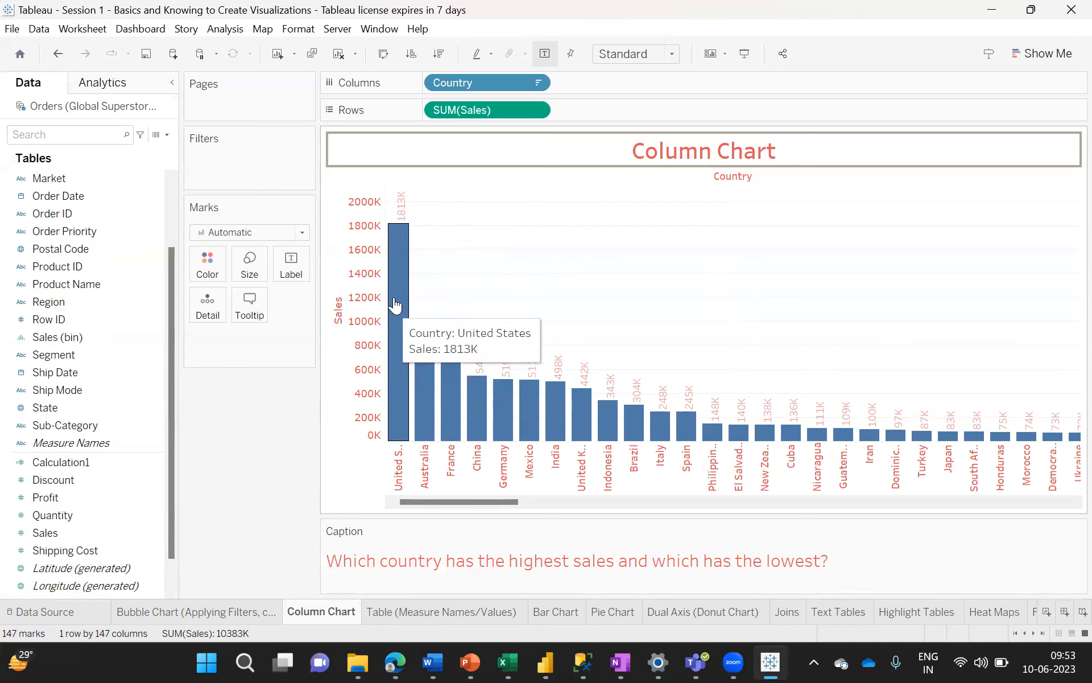
pyautogui.moveTo(428, 380)
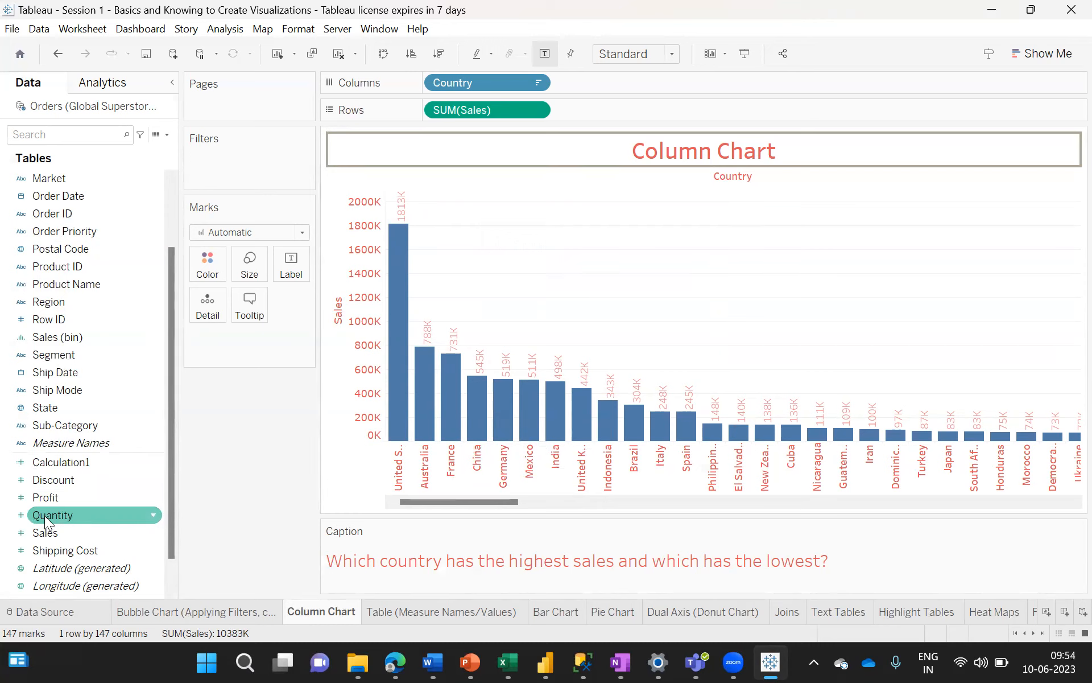
# - Colour the bars by the Profit measure
pyautogui.click(42, 501)
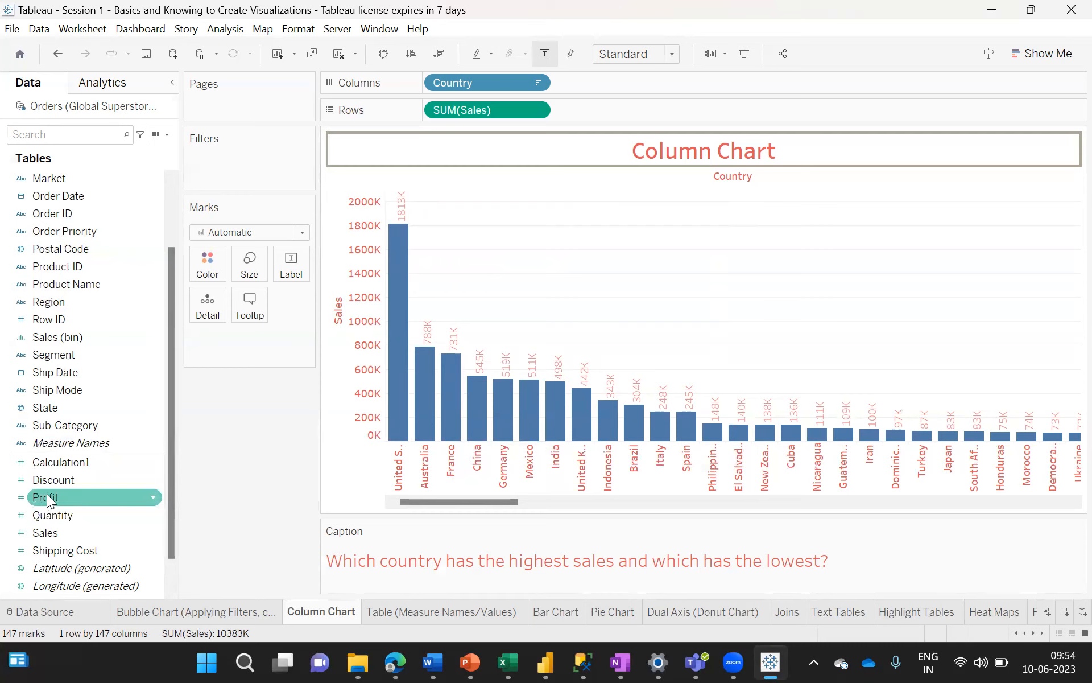
pyautogui.click(47, 494)
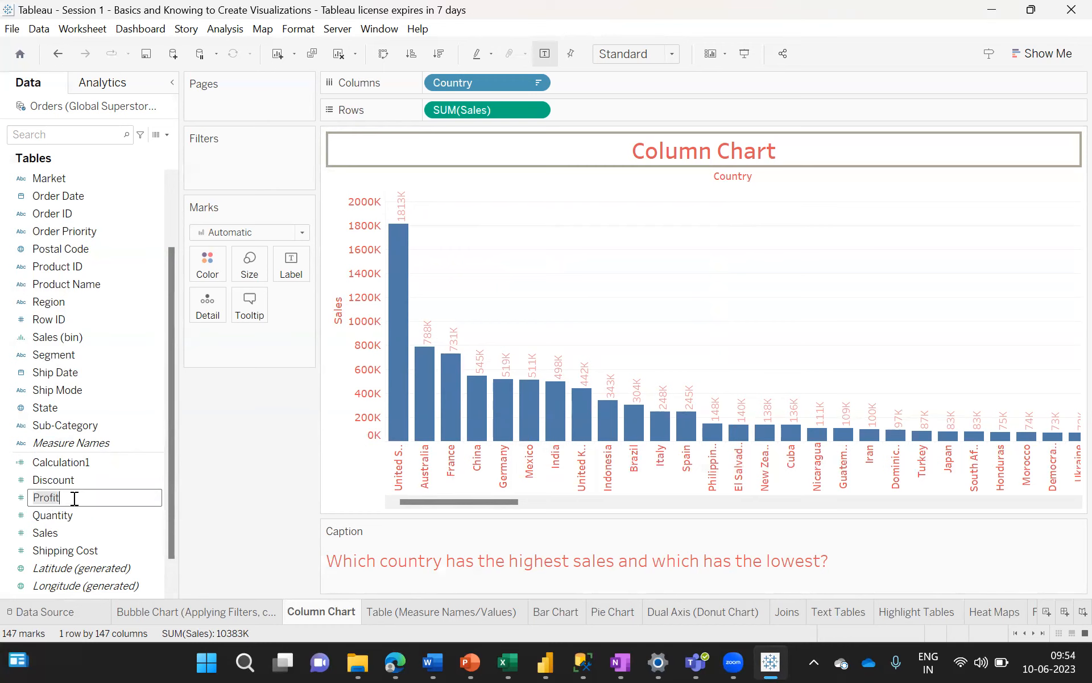
pyautogui.press('Escape')
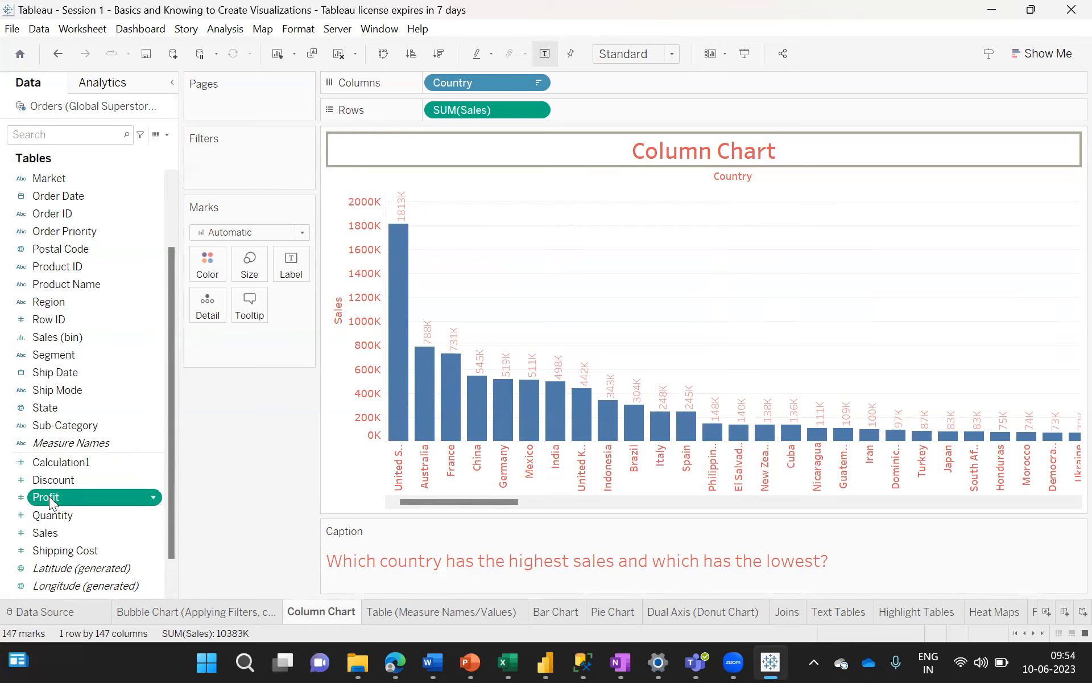
pyautogui.moveTo(49, 496); pyautogui.dragTo(208, 267)
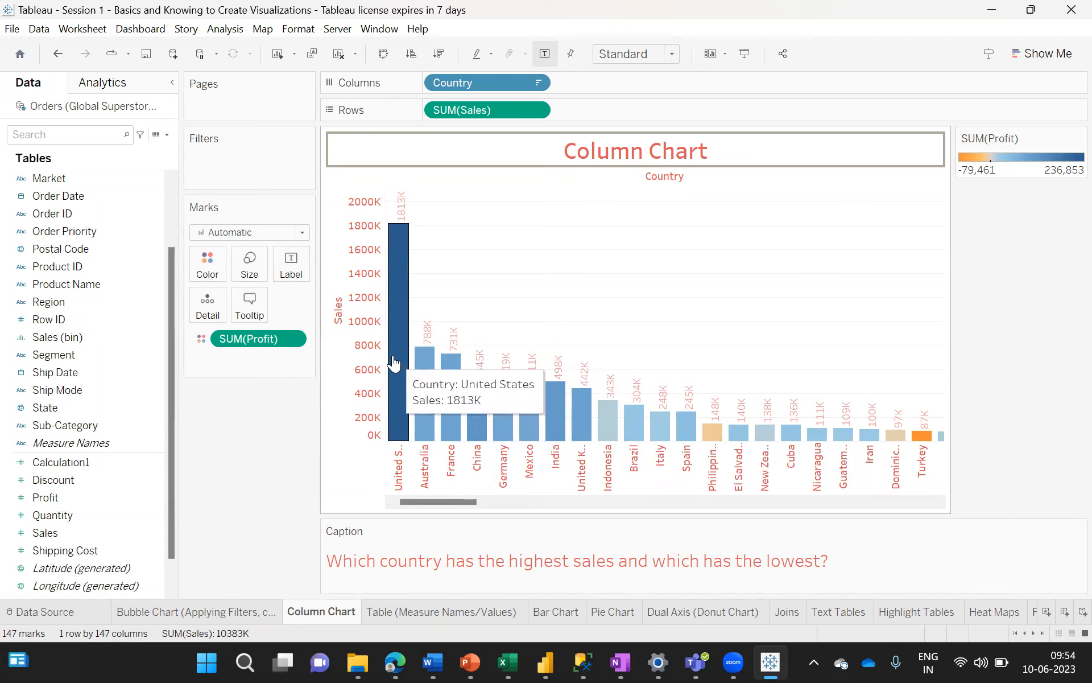
# - Change the Profit colour palette to Blue and apply it to the bars
pyautogui.click(210, 258)
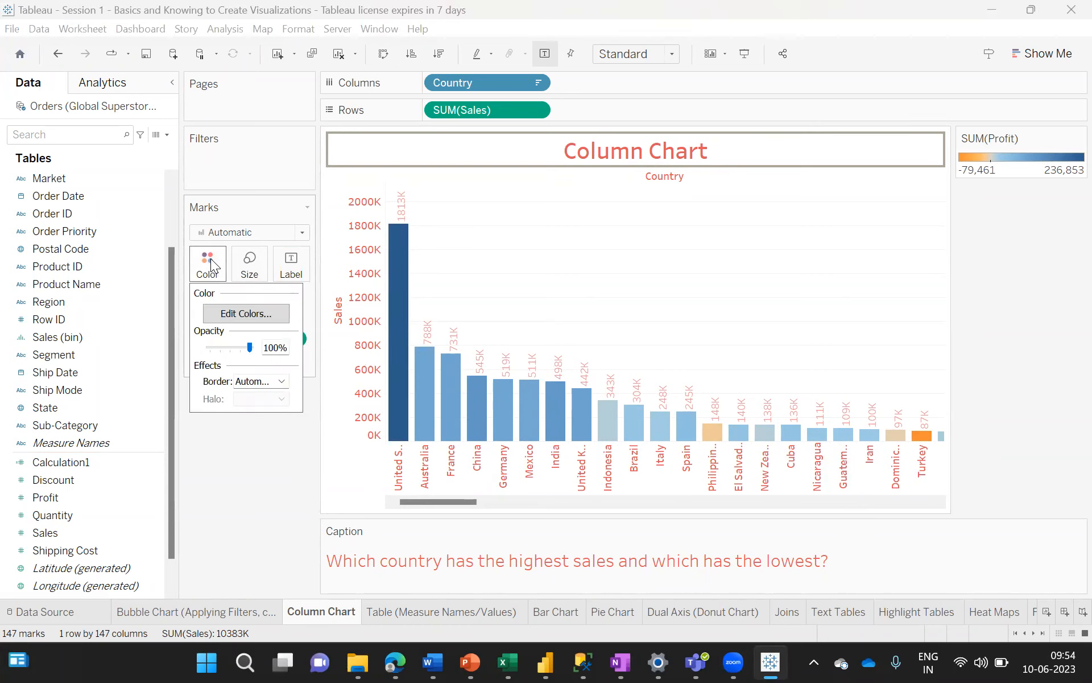
pyautogui.click(260, 308)
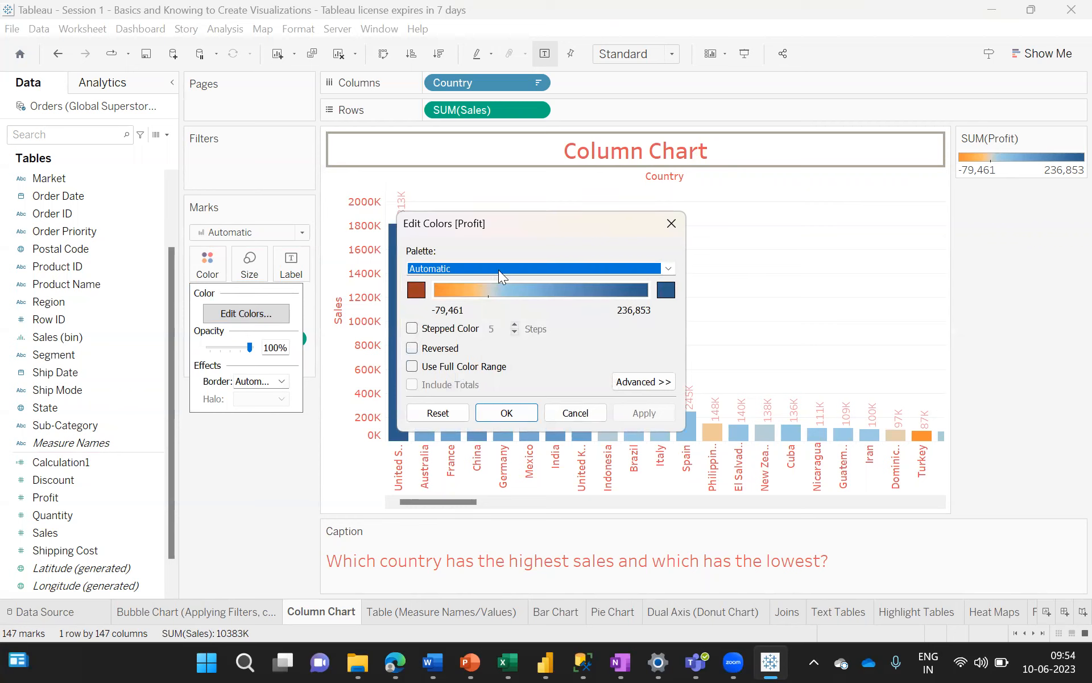
pyautogui.click(667, 268)
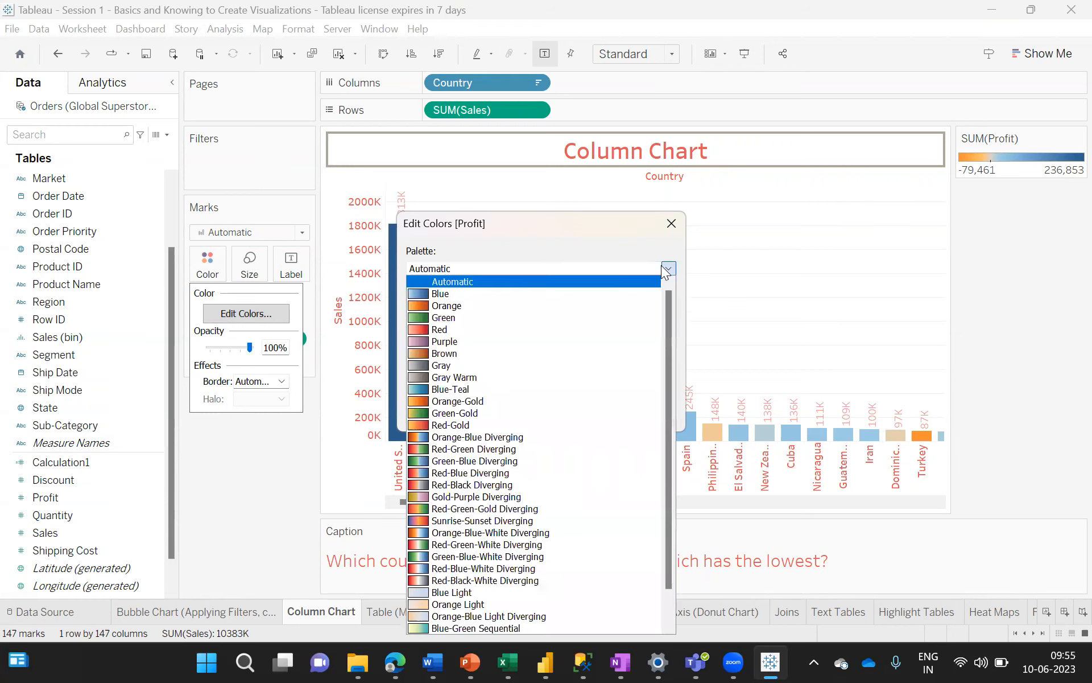
pyautogui.click(448, 296)
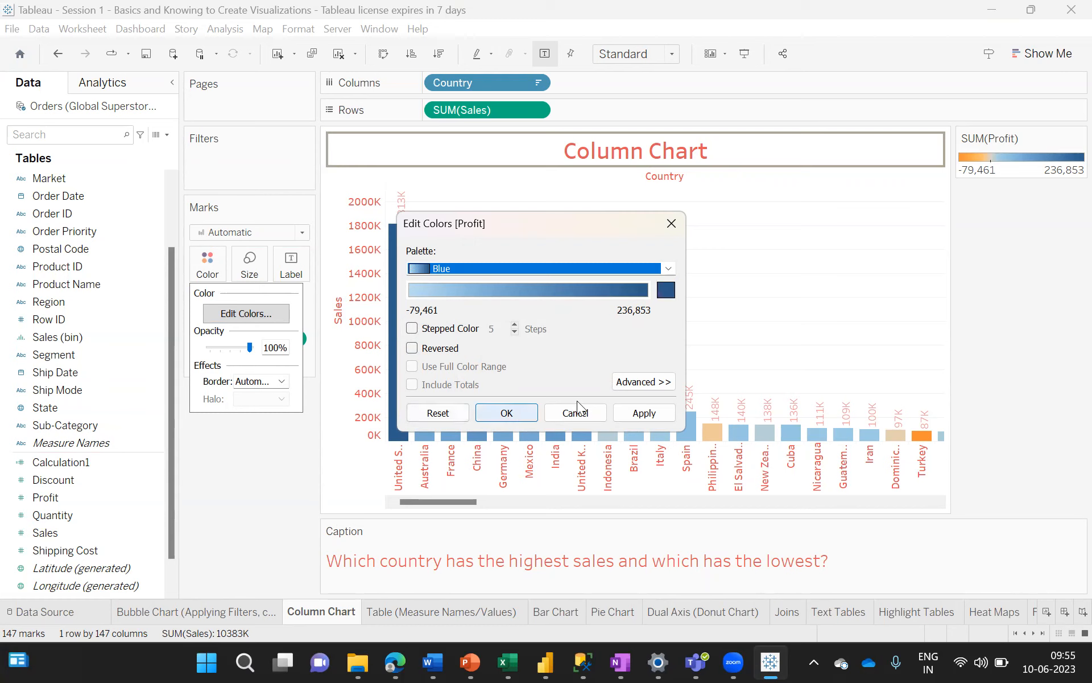
pyautogui.click(634, 409)
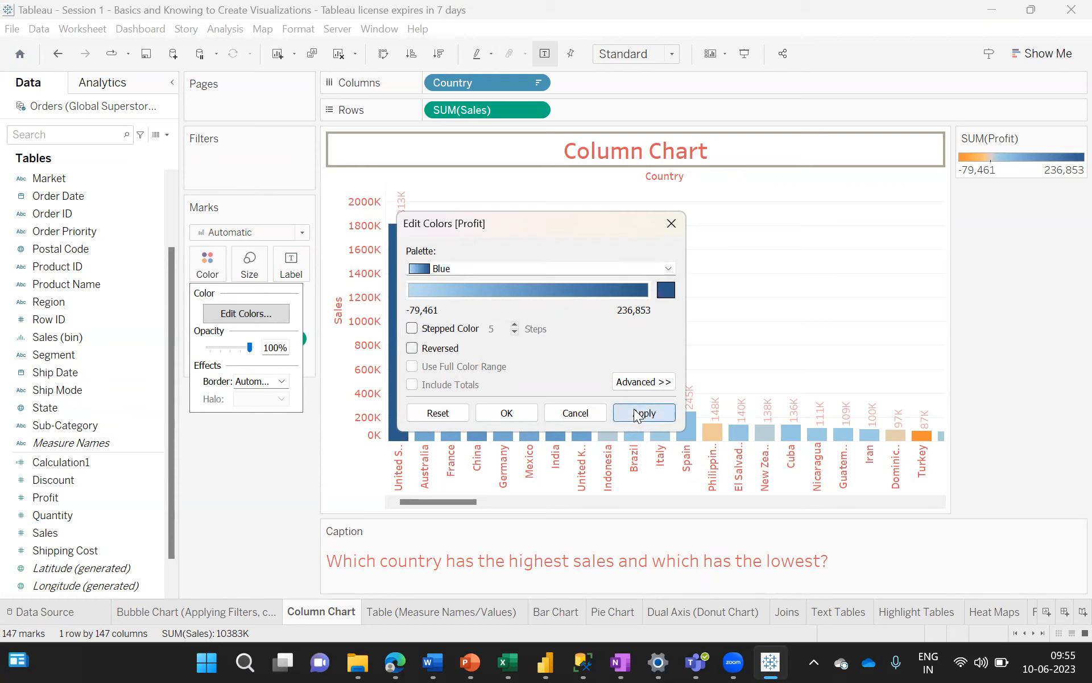
pyautogui.click(513, 414)
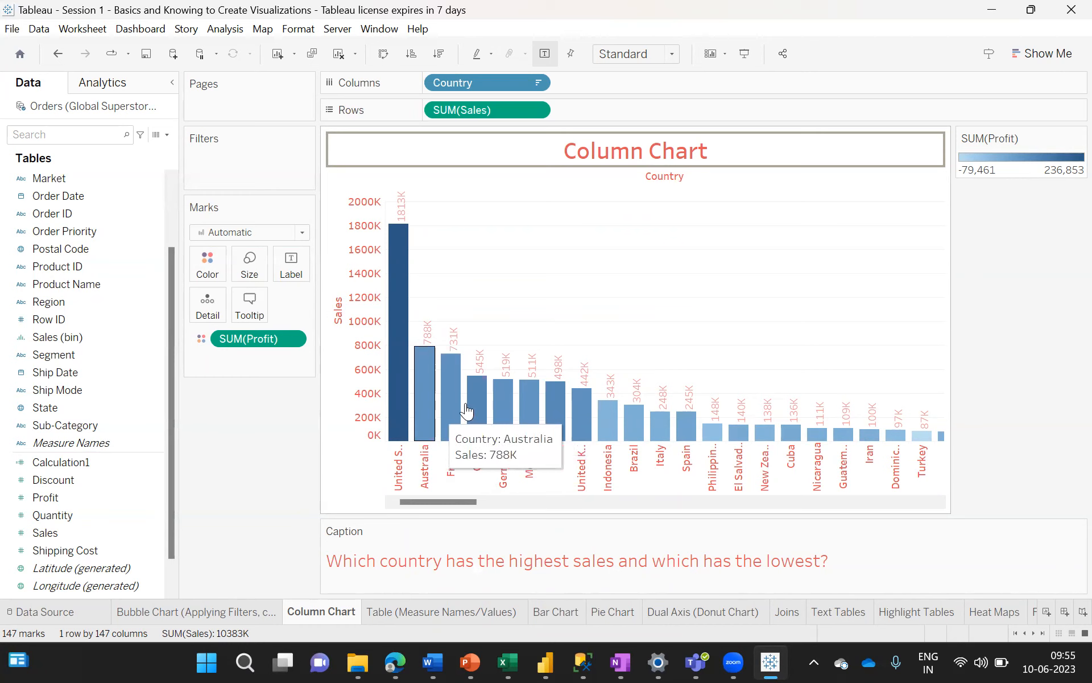
# - Add a third tooltip line labelled "profit:" with the SUM(Profit) field and apply the tooltip
pyautogui.click(245, 304)
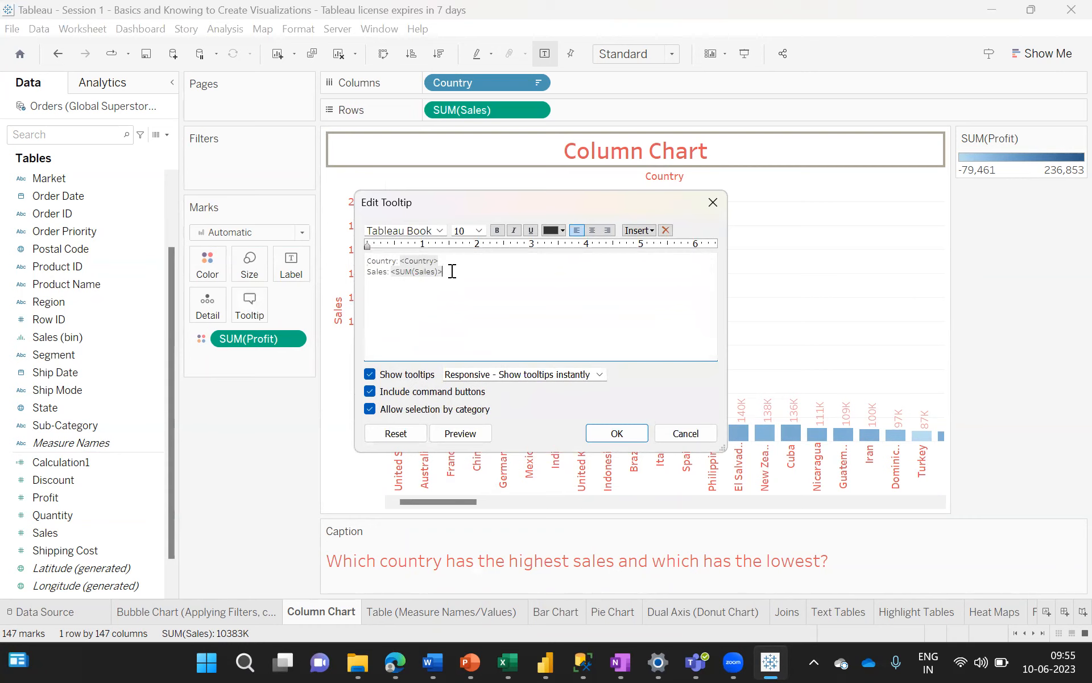
pyautogui.write('profit:')
pyautogui.write('<SUM(Profit)>')
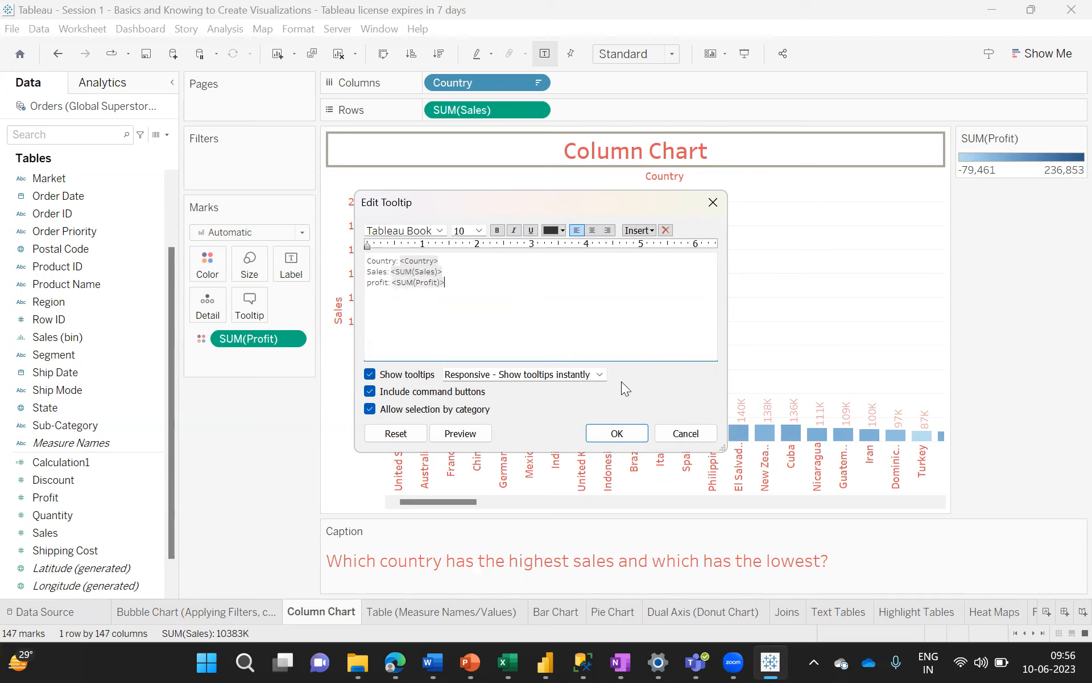
pyautogui.click(617, 434)
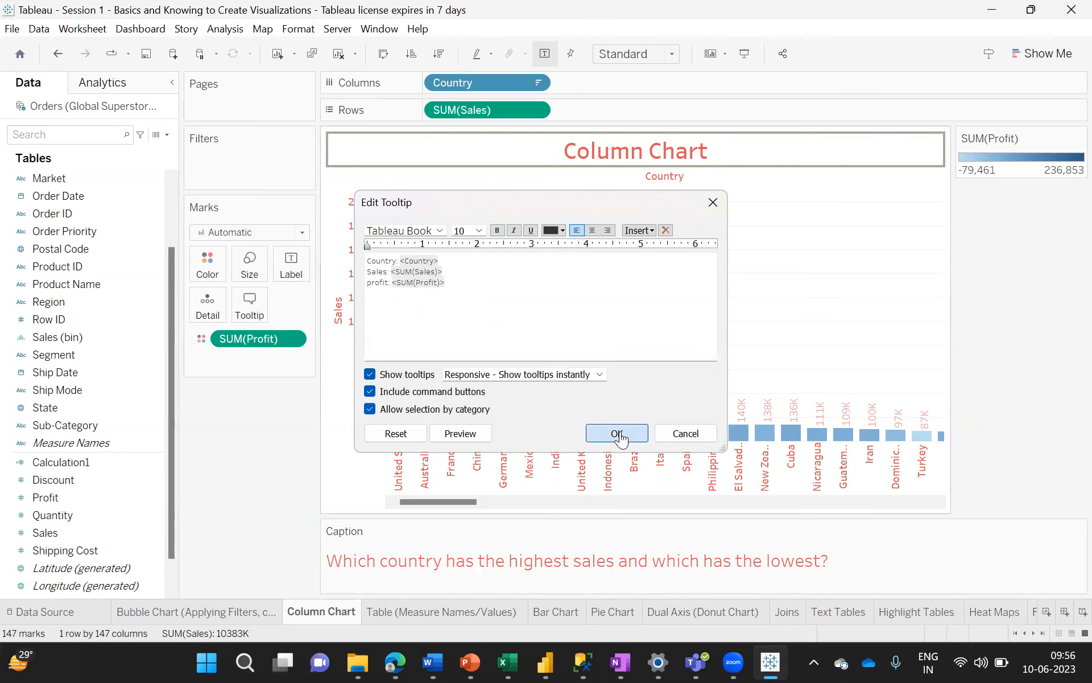
# - Compare the tooltip profit values of several country bars with their sales and colour shades
pyautogui.moveTo(425, 421)
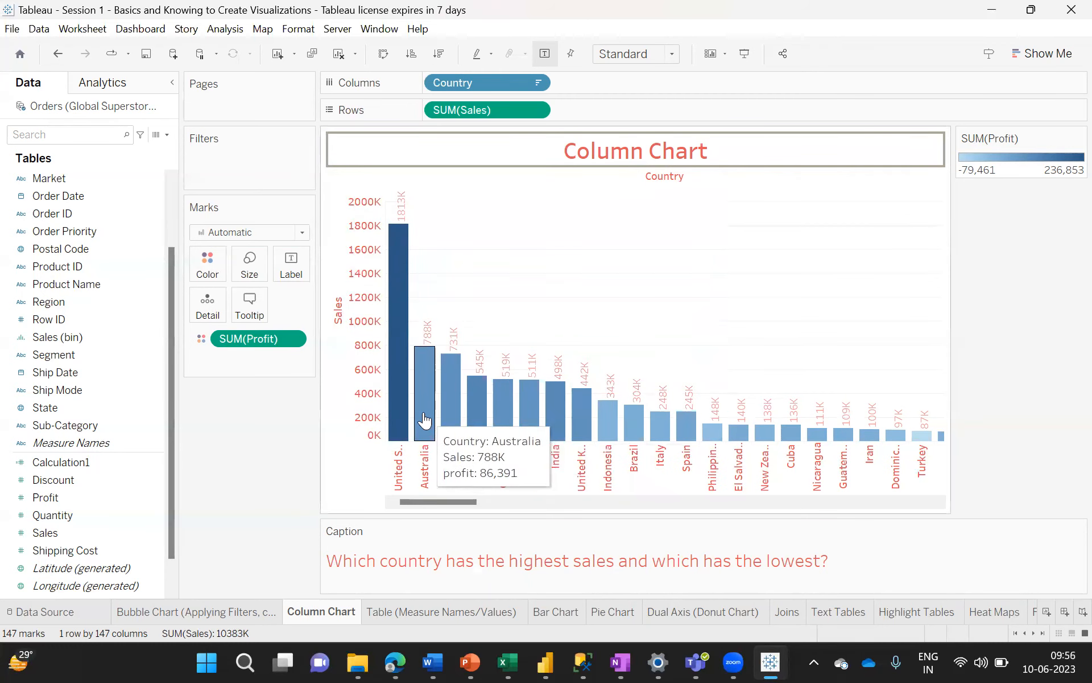
pyautogui.moveTo(479, 413)
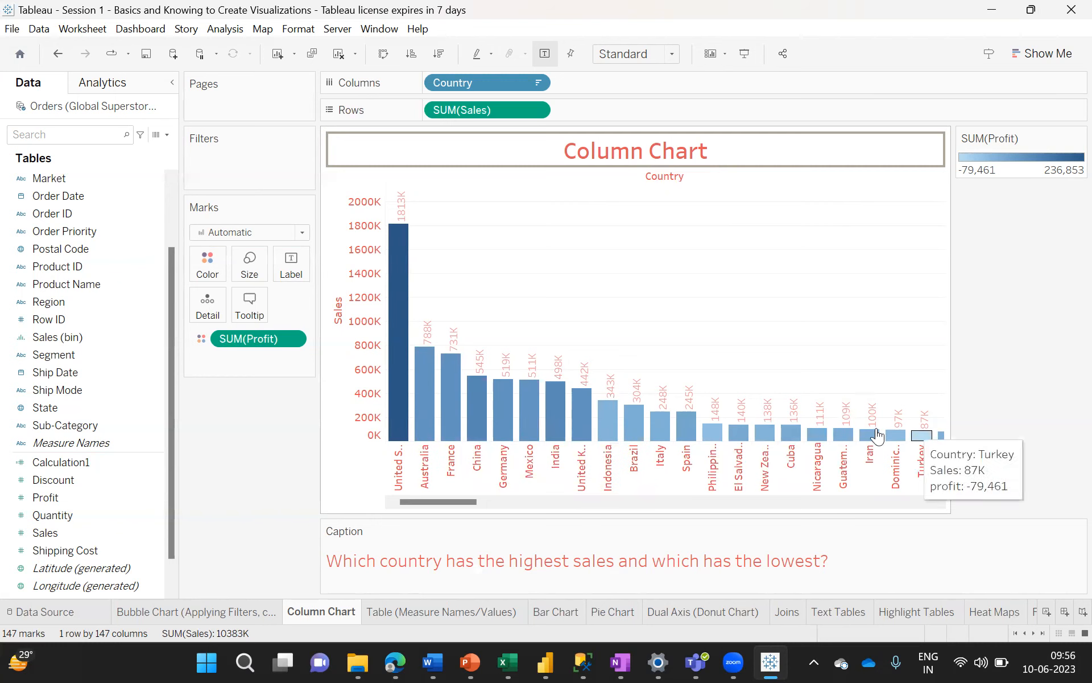
pyautogui.moveTo(431, 393)
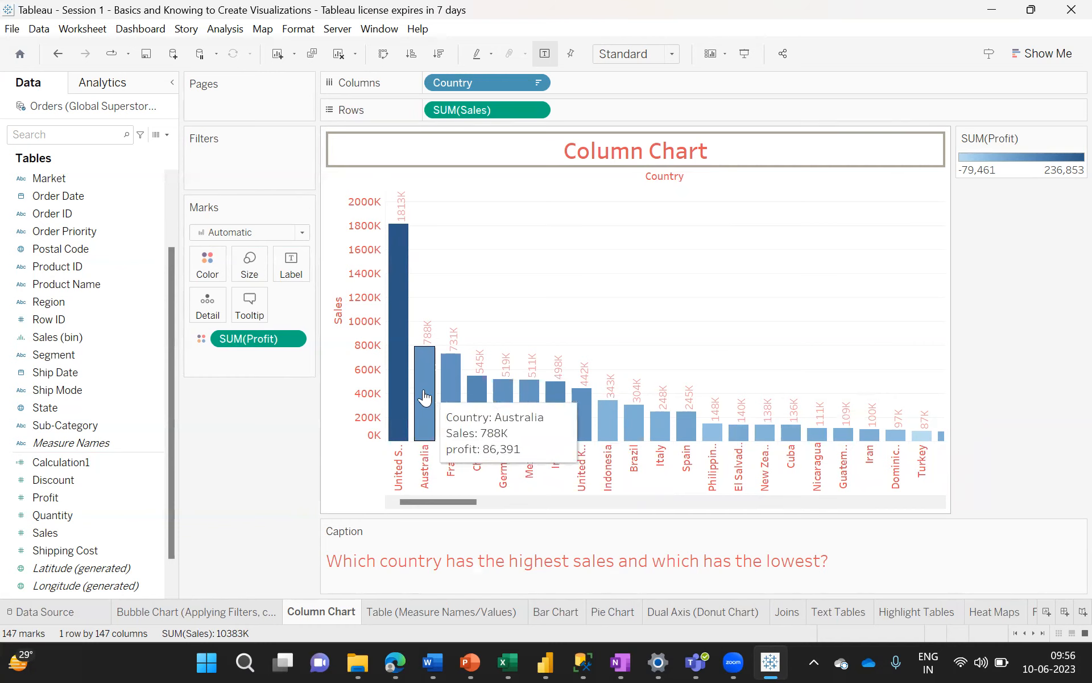
pyautogui.moveTo(400, 238)
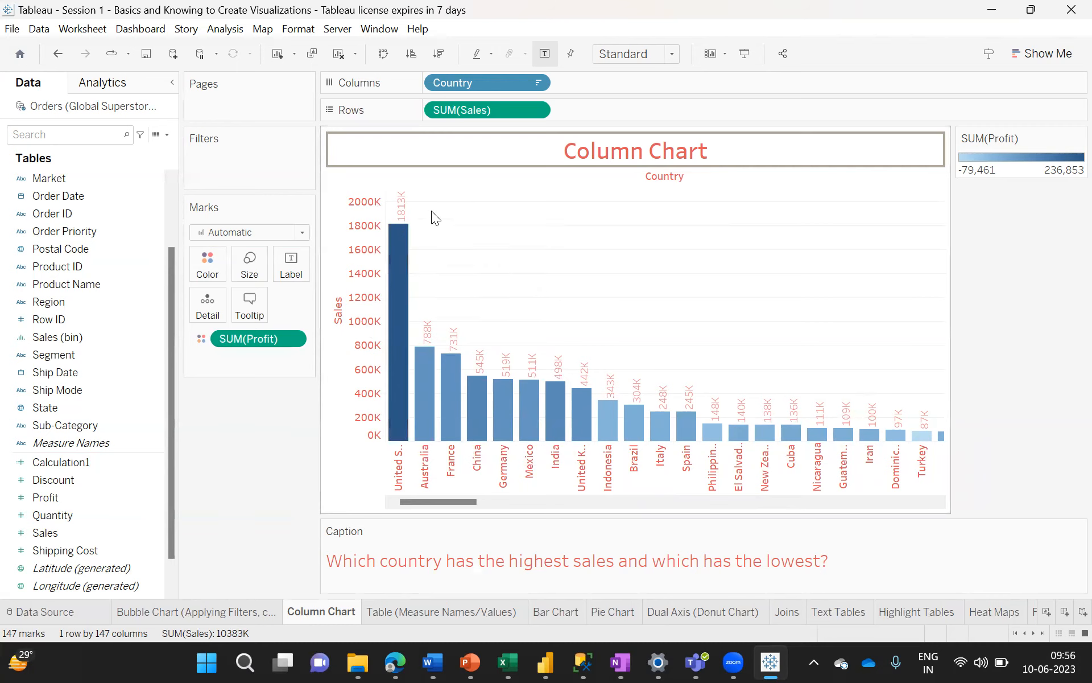
# - Turn on stepped colour with 5 steps in the Profit colour settings, keeping the Blue palette
pyautogui.doubleClick(249, 339)
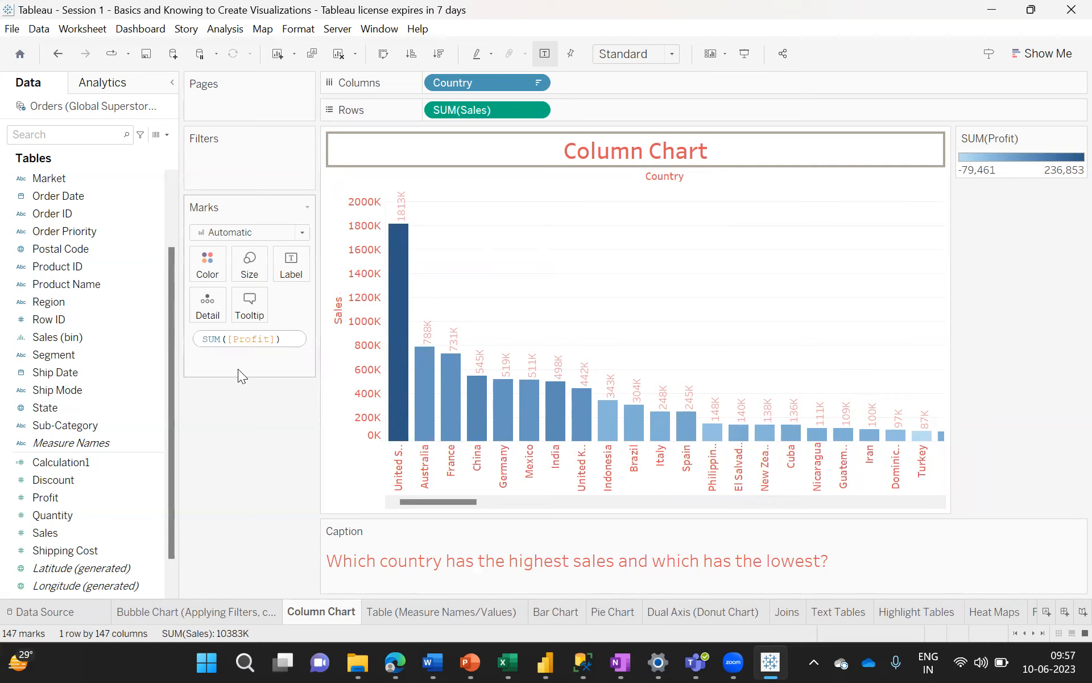
pyautogui.click(209, 266)
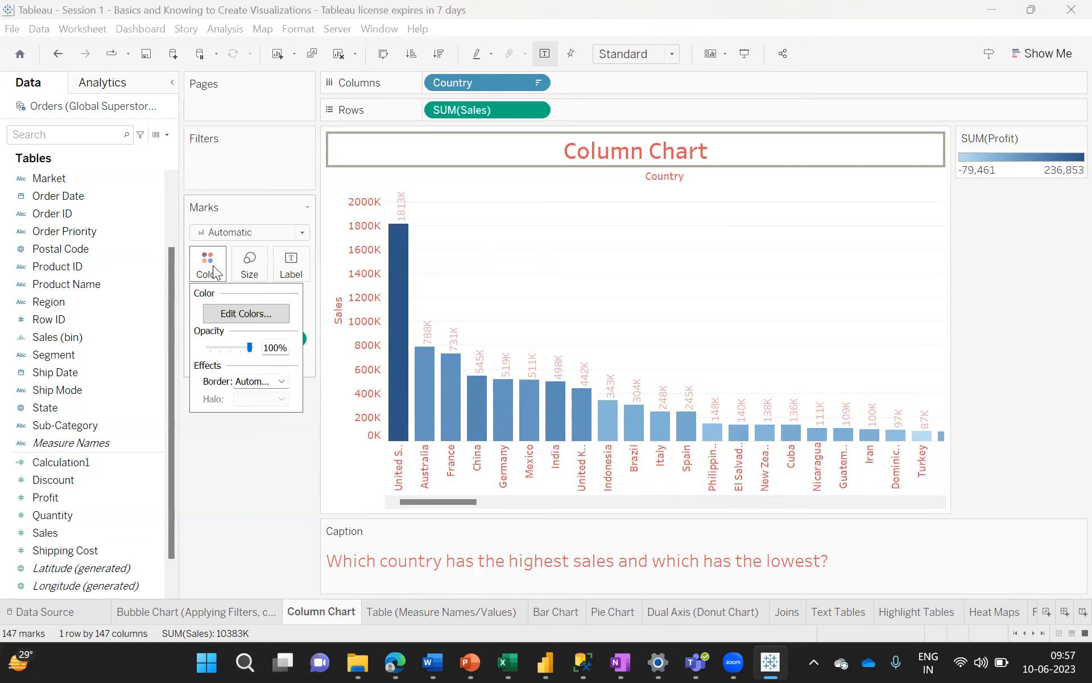
pyautogui.click(244, 313)
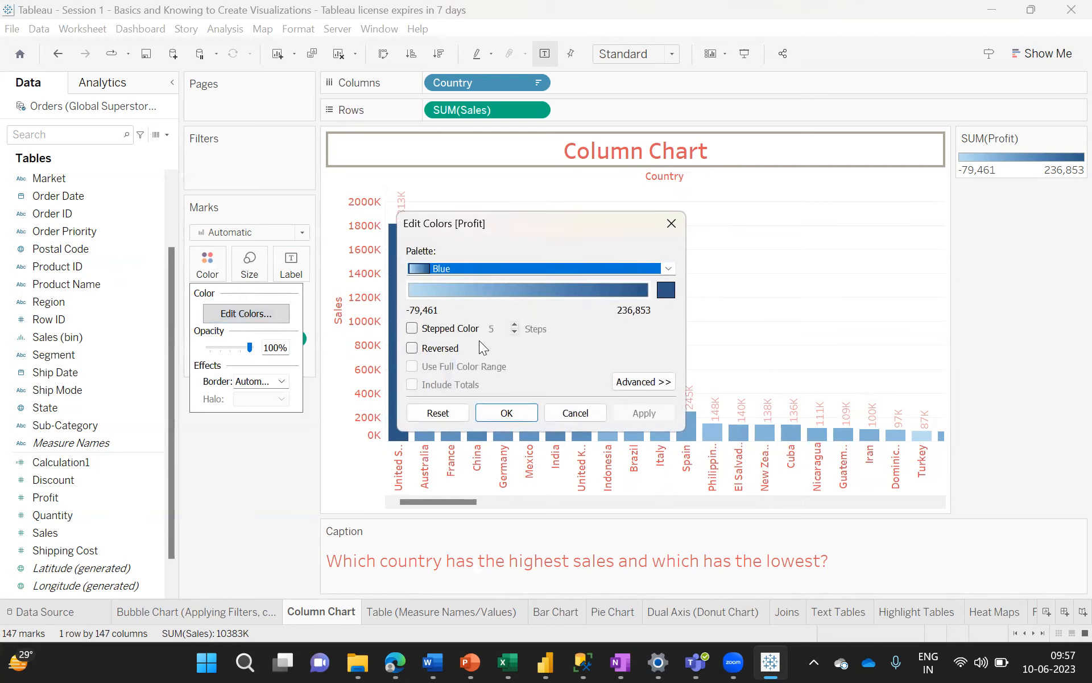
pyautogui.click(411, 328)
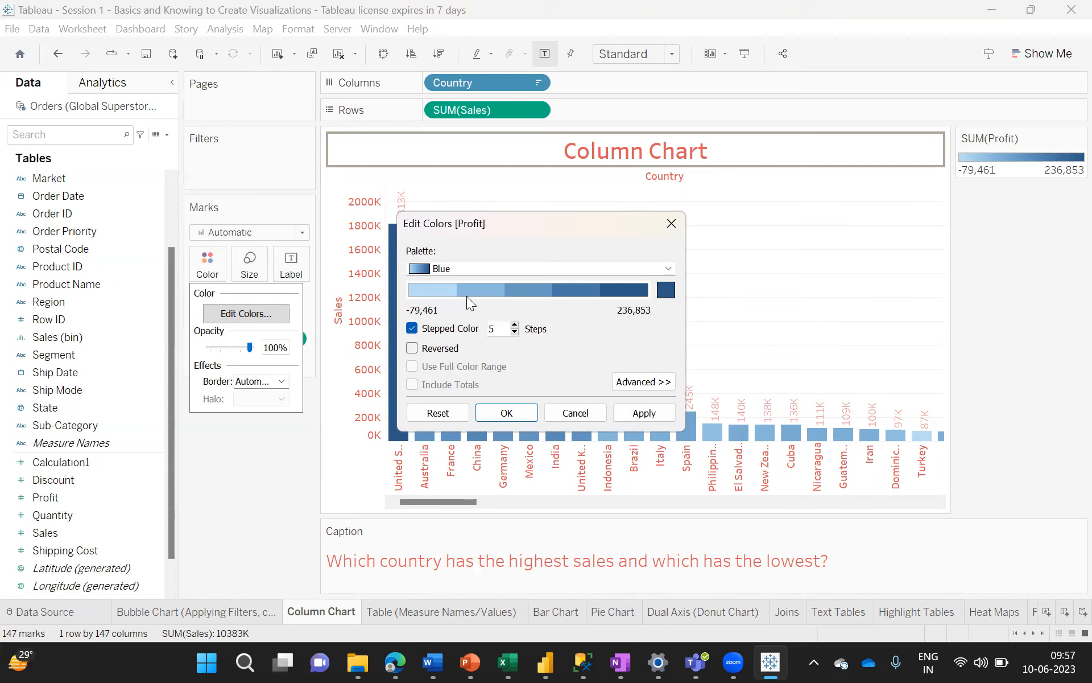
pyautogui.click(547, 269)
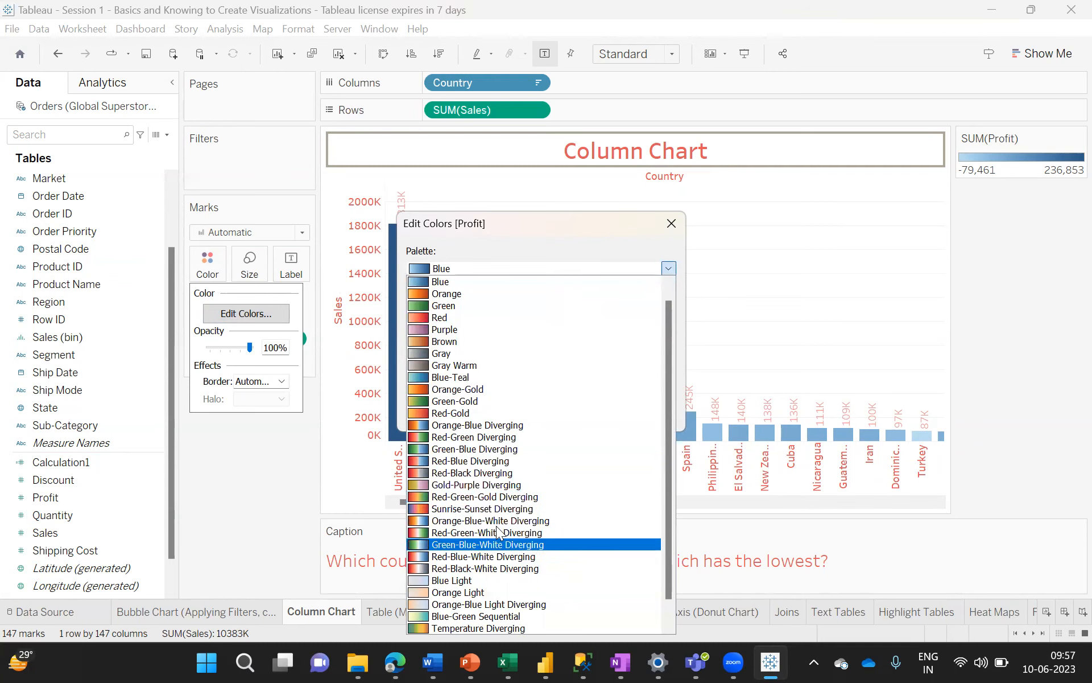
pyautogui.moveTo(669, 415); pyautogui.dragTo(668, 291)
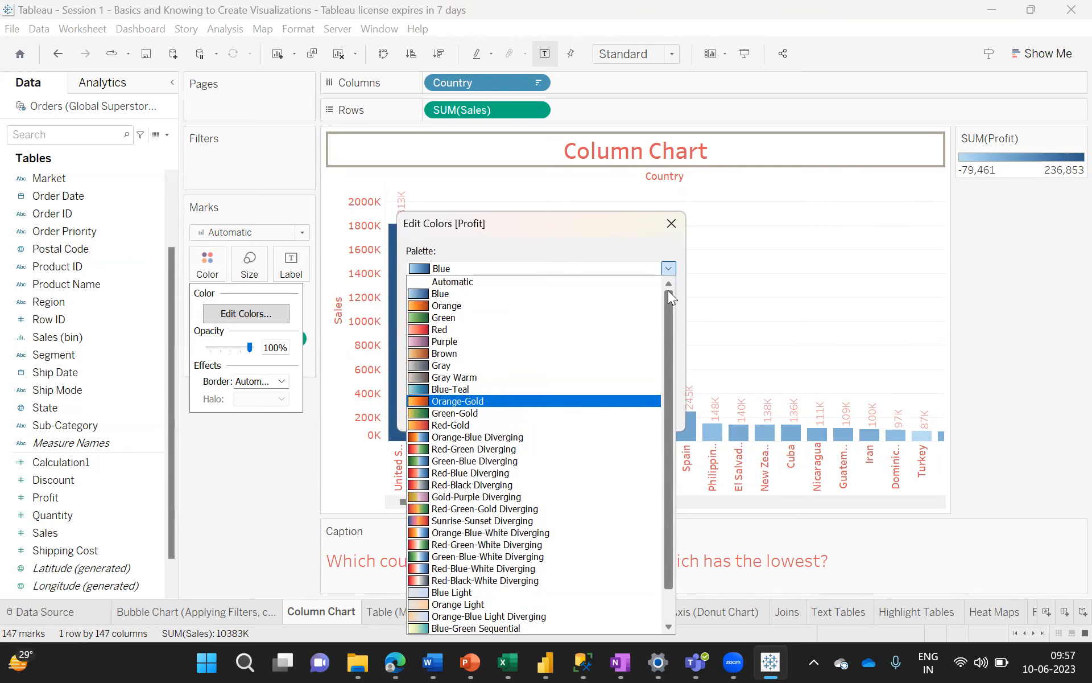
pyautogui.click(672, 224)
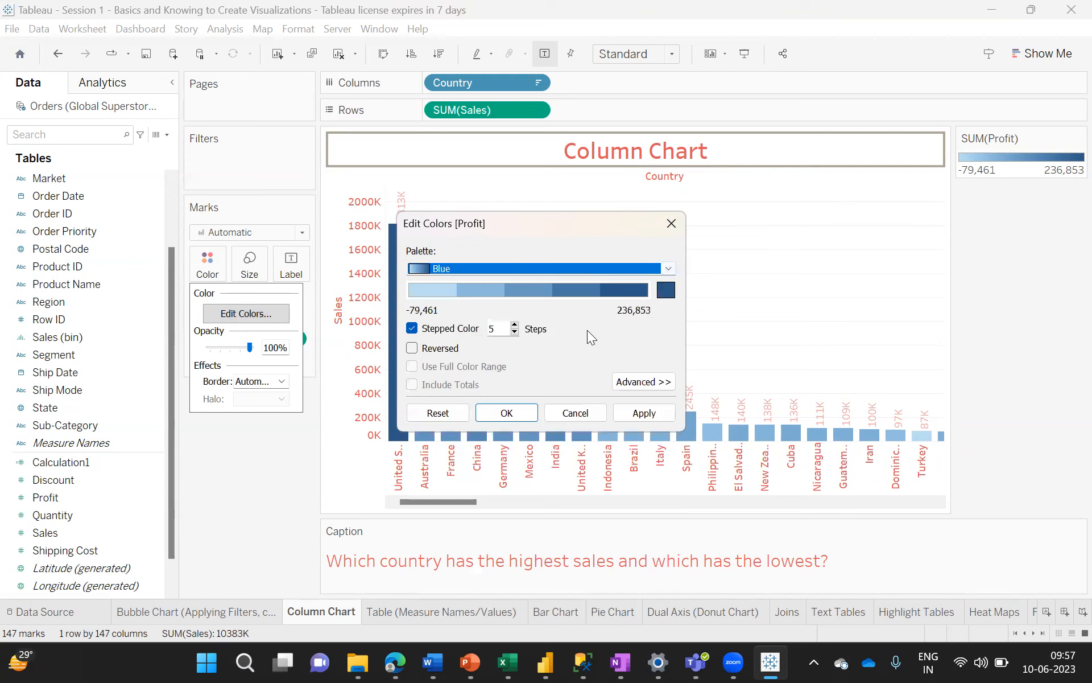
# - Fix the Profit colour range to start at 50 and end at 2,36,853.0476, and apply the colour settings
pyautogui.click(643, 382)
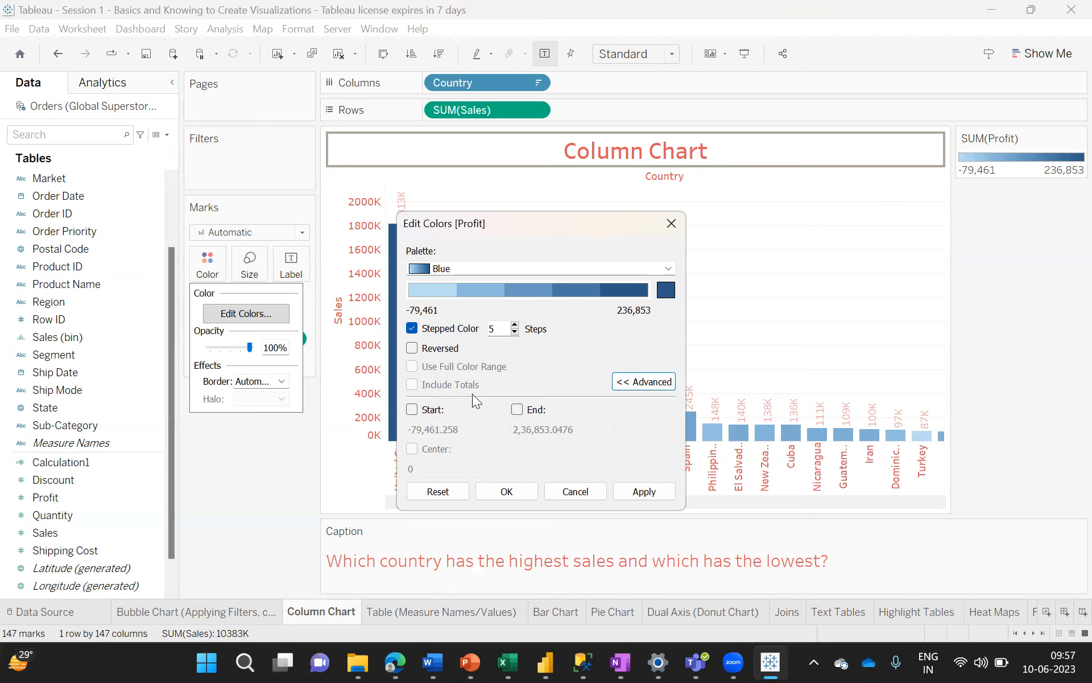
pyautogui.click(412, 410)
pyautogui.click(518, 409)
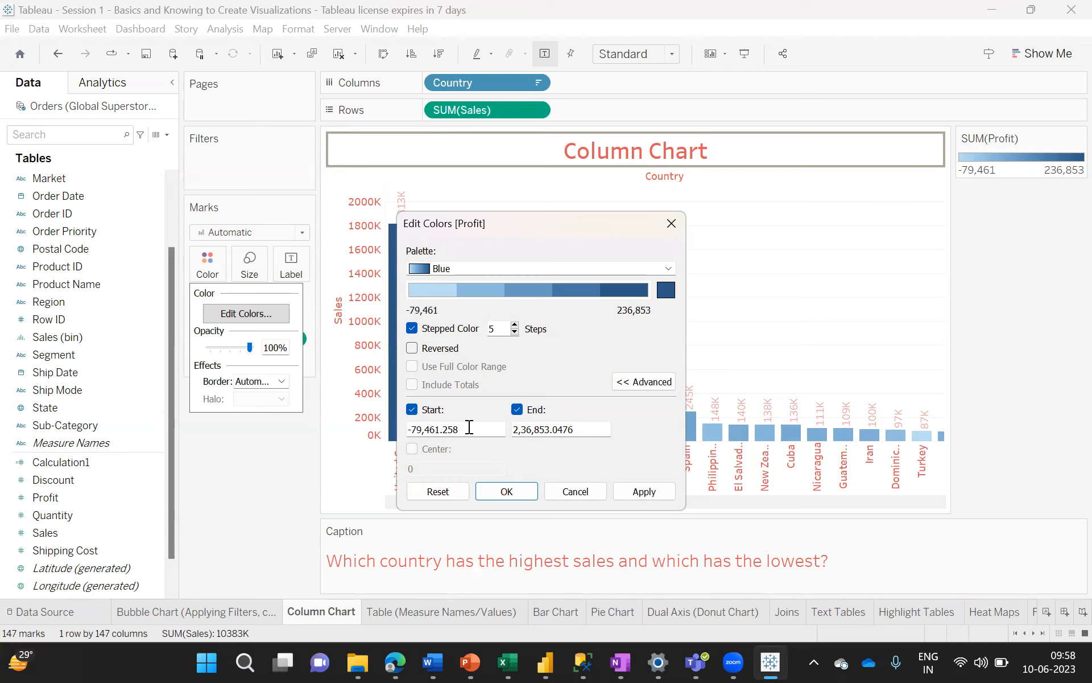
pyautogui.moveTo(469, 427); pyautogui.dragTo(385, 428)
pyautogui.write('50')
pyautogui.click(506, 491)
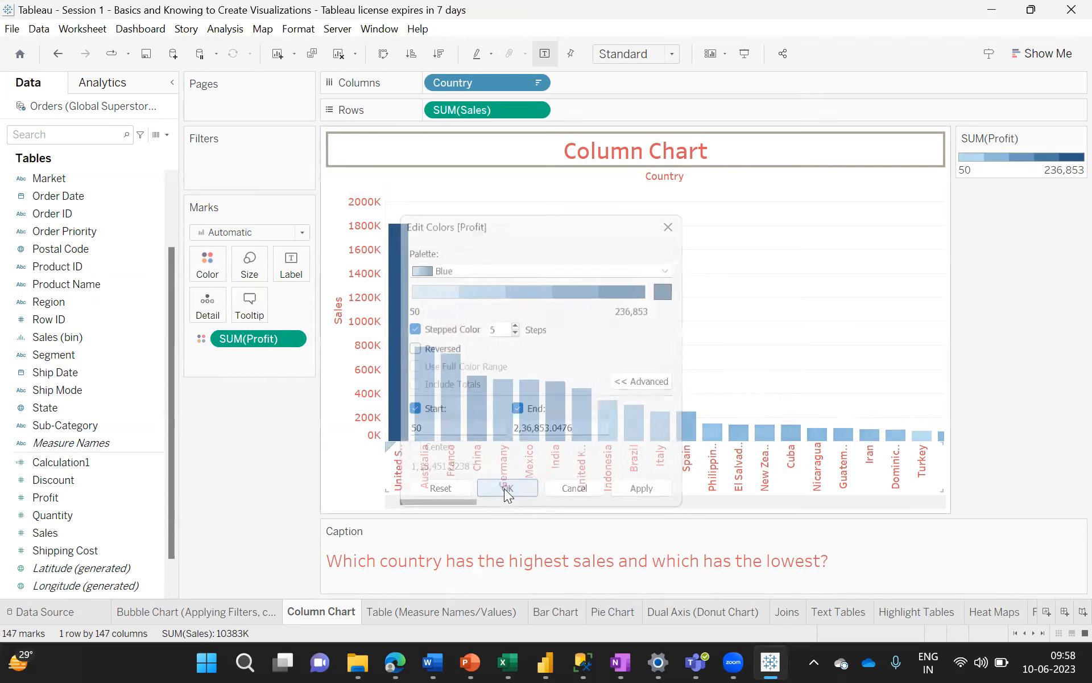
# - Examine the stepped colours across all countries, the tooltips of the United States and Australia bars, and the available data fields
pyautogui.moveTo(447, 500); pyautogui.dragTo(903, 492)
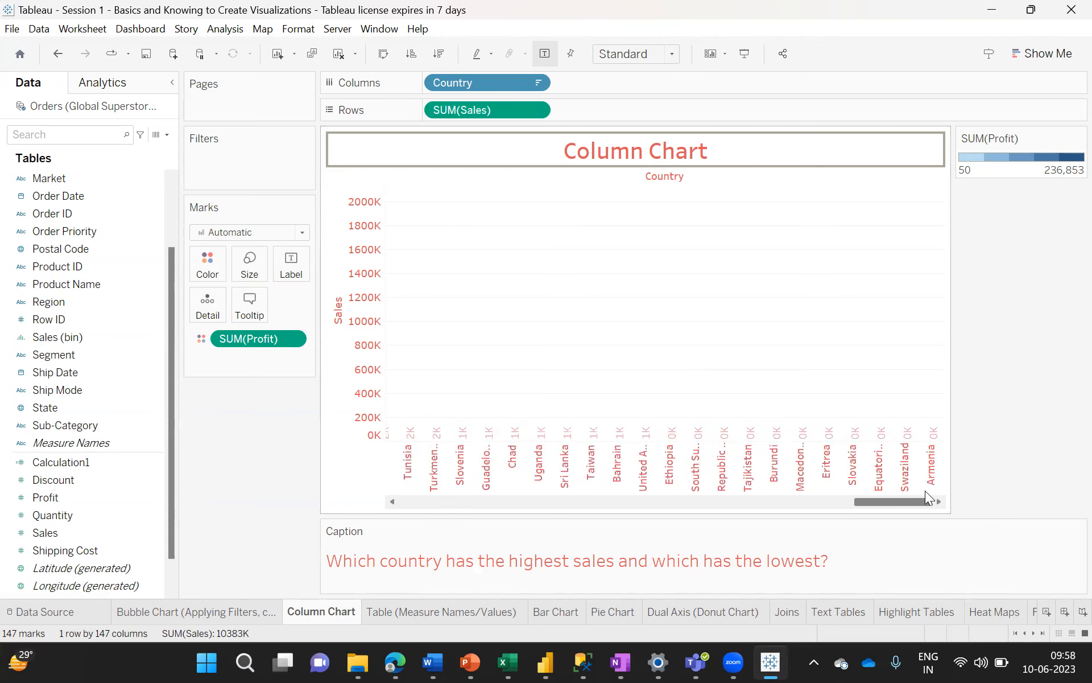
pyautogui.moveTo(903, 502); pyautogui.dragTo(424, 499)
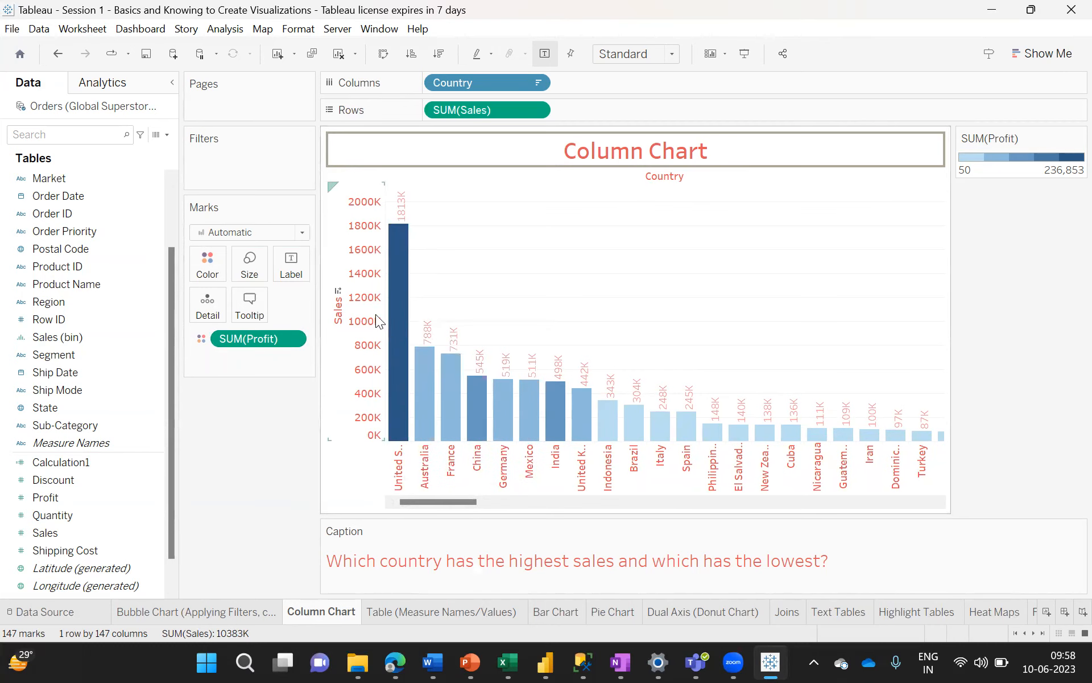
pyautogui.moveTo(391, 385)
pyautogui.moveTo(403, 306)
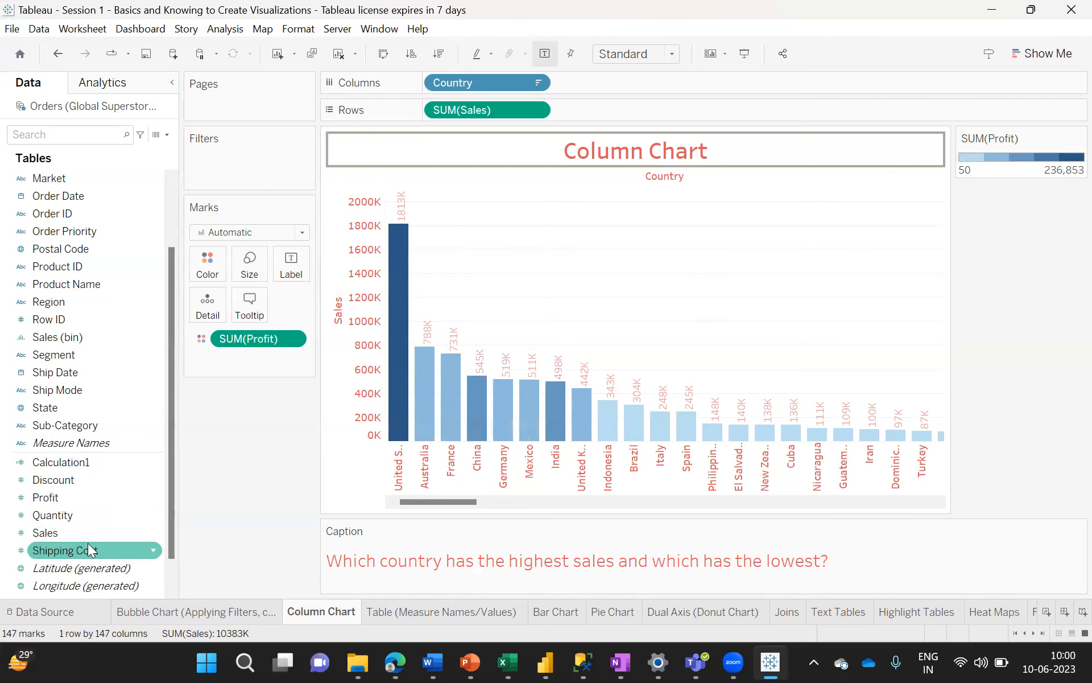
pyautogui.moveTo(393, 335)
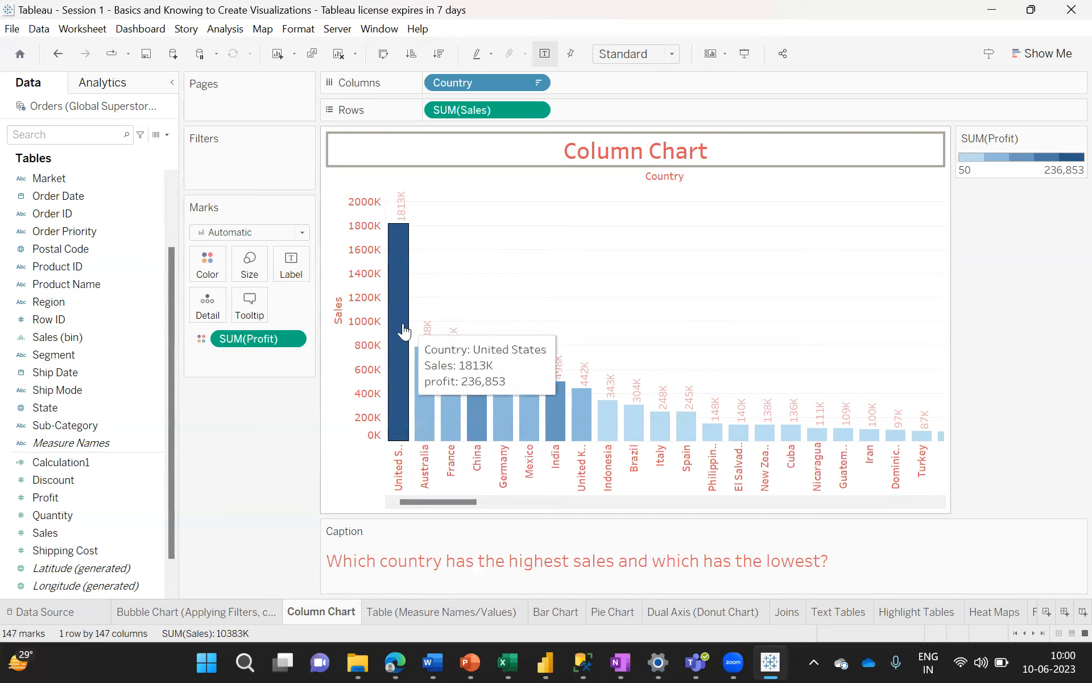
pyautogui.moveTo(401, 272)
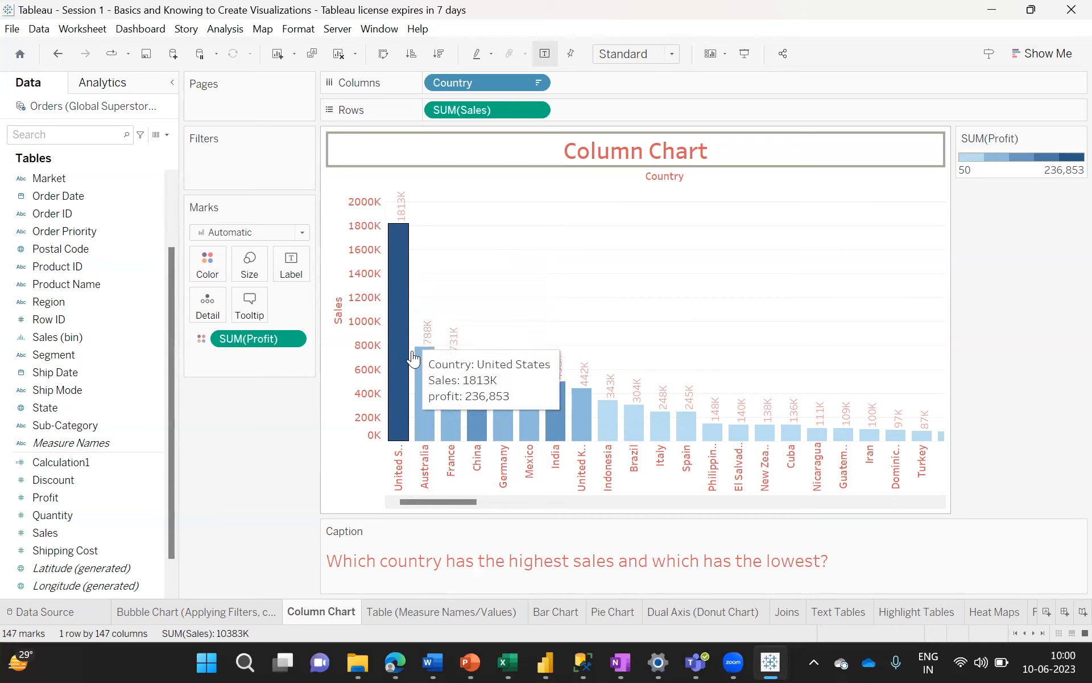
pyautogui.moveTo(459, 386)
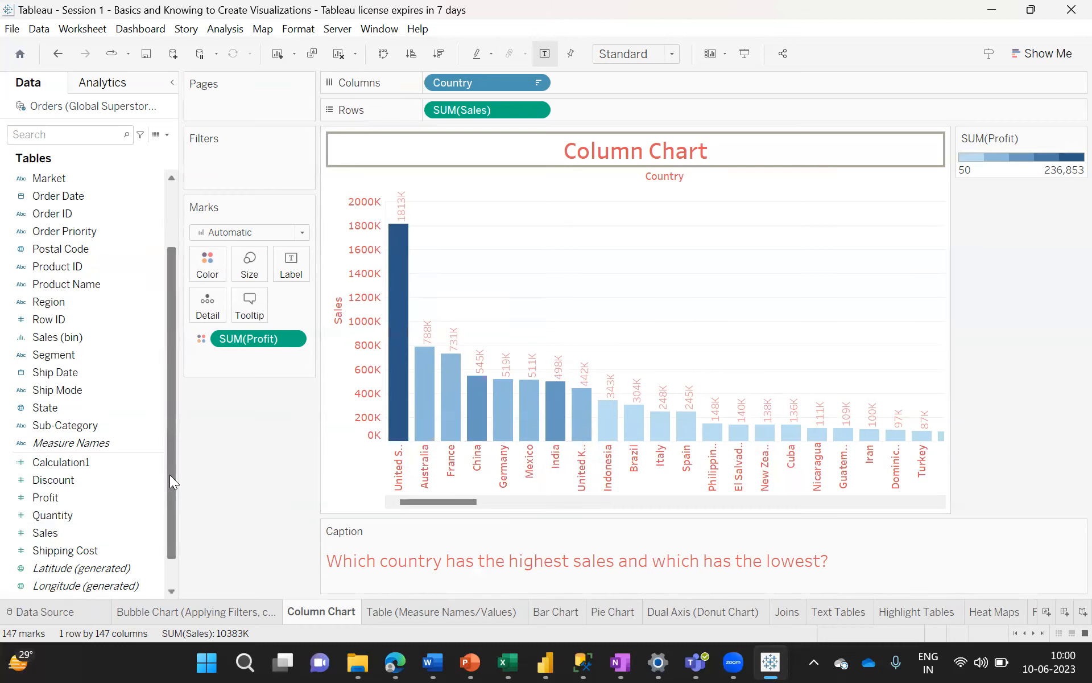
pyautogui.scroll(-2, 170, 475)
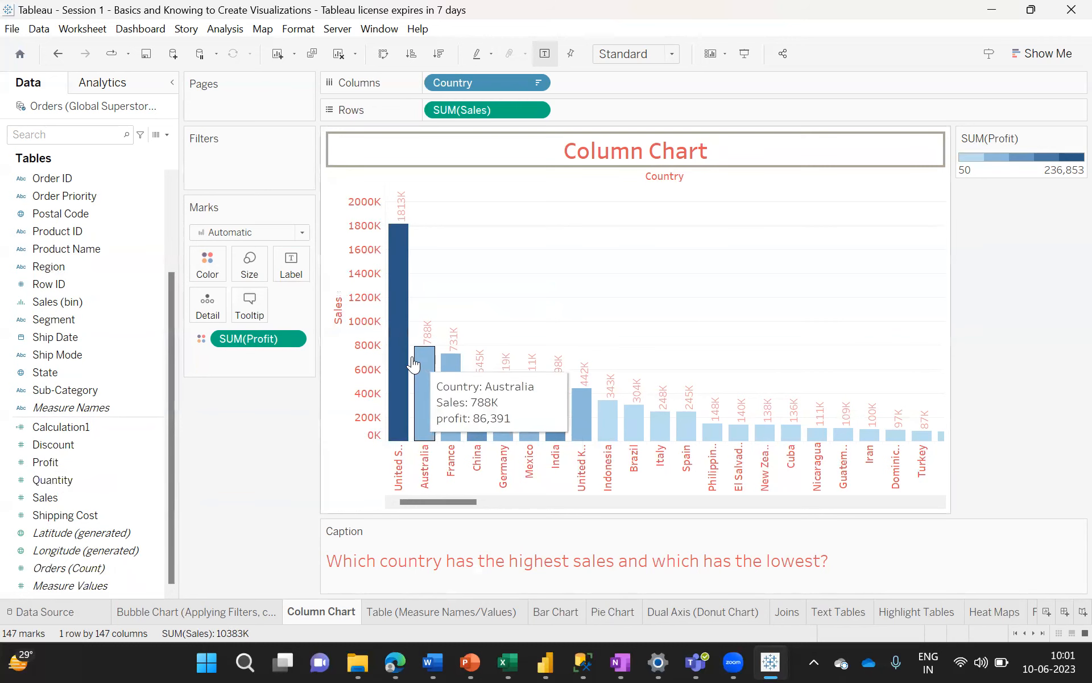
pyautogui.moveTo(397, 366)
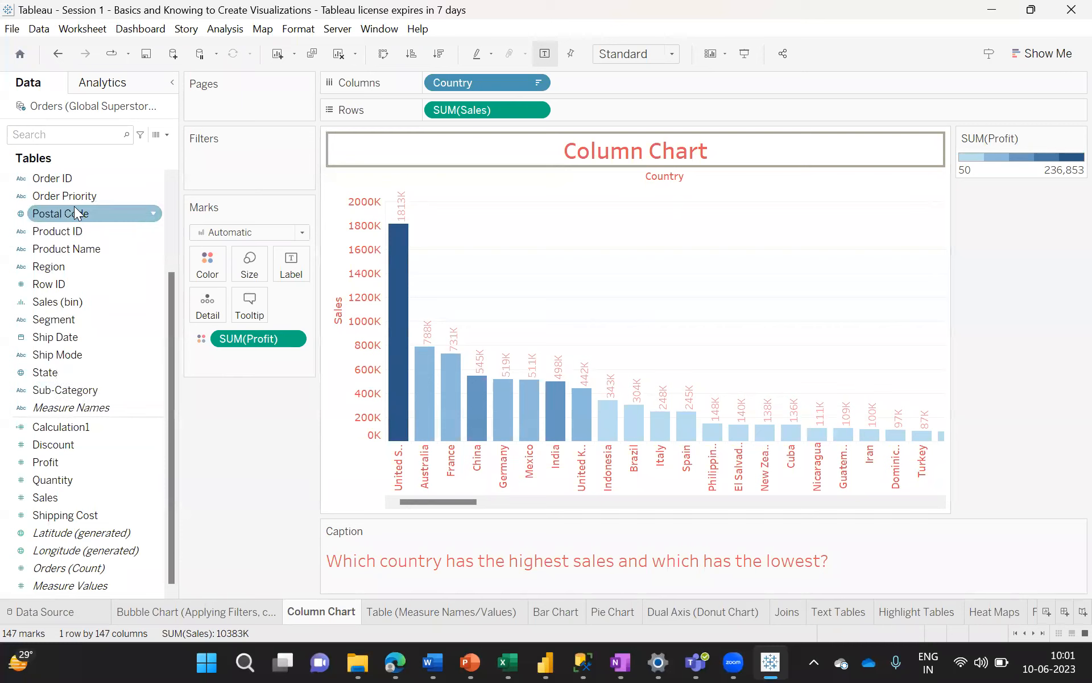
pyautogui.moveTo(172, 363); pyautogui.dragTo(166, 221)
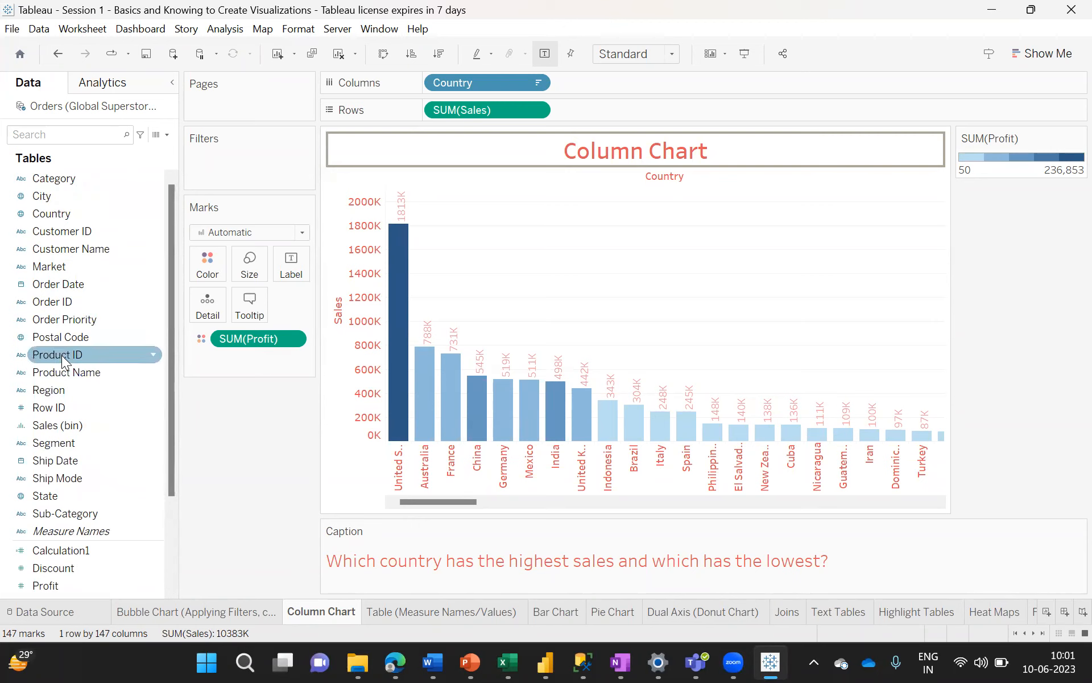
pyautogui.moveTo(392, 360)
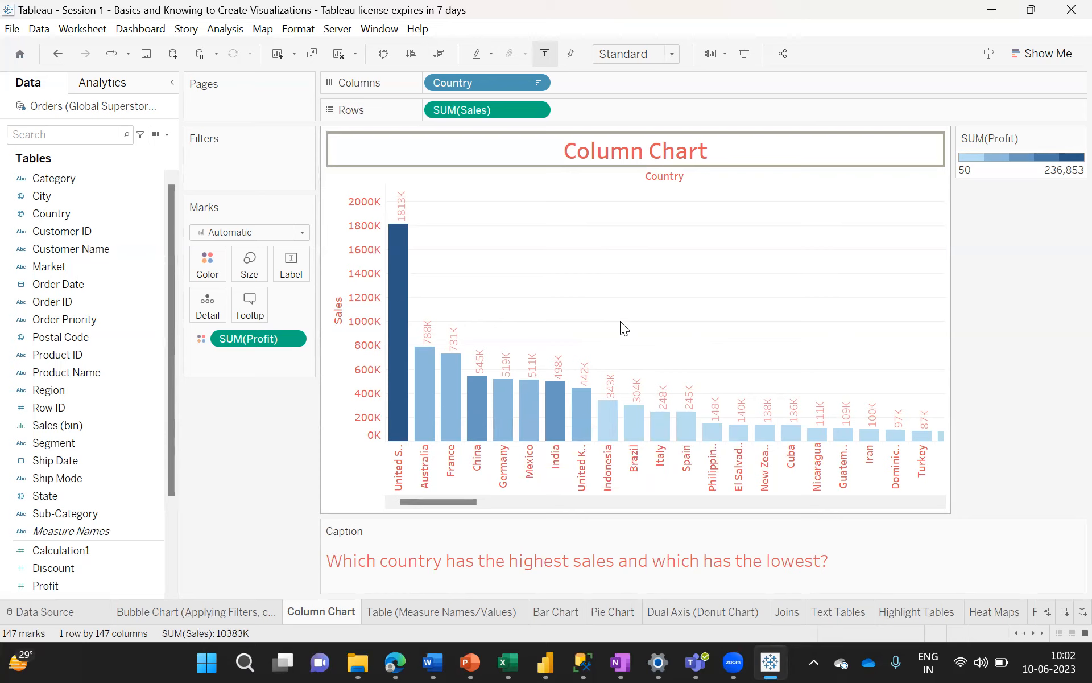
pyautogui.moveTo(548, 440)
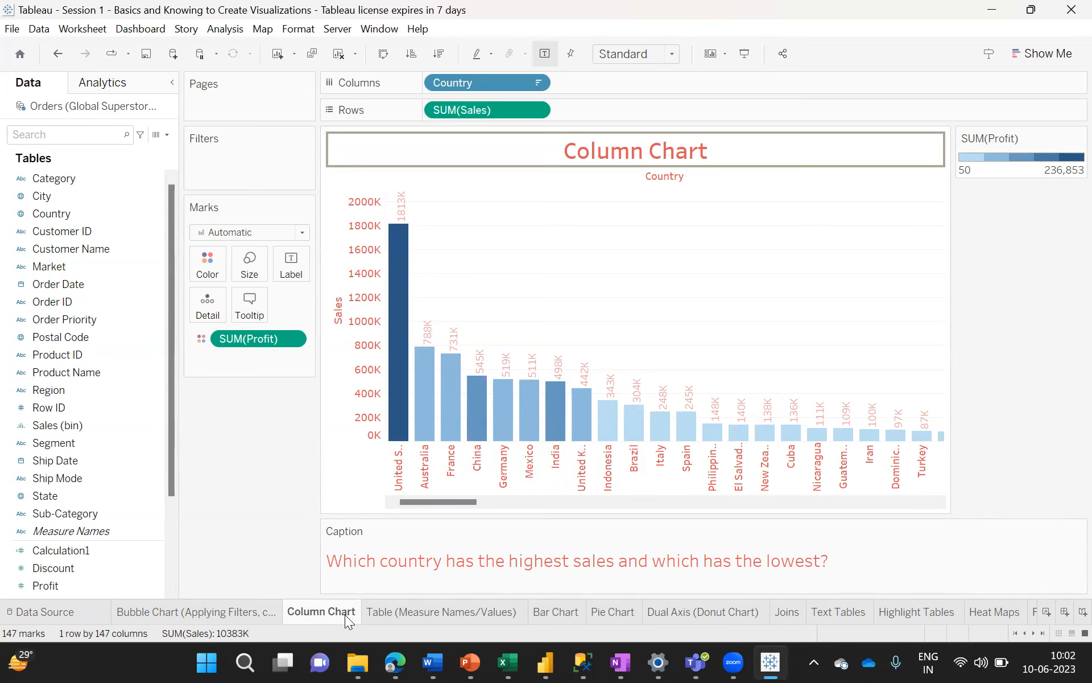
# - Switch to the Table (Measure Names/Values) worksheet
pyautogui.click(407, 610)
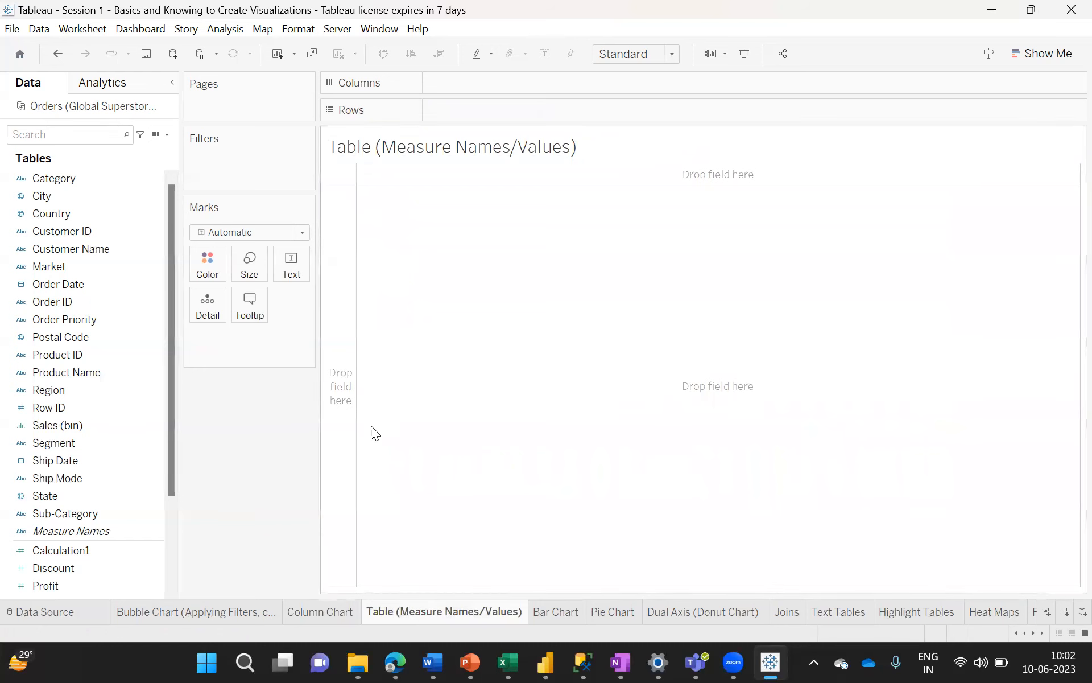
# - Return to the Column Chart worksheet and review the suggested chart types and the available mark types
pyautogui.click(320, 611)
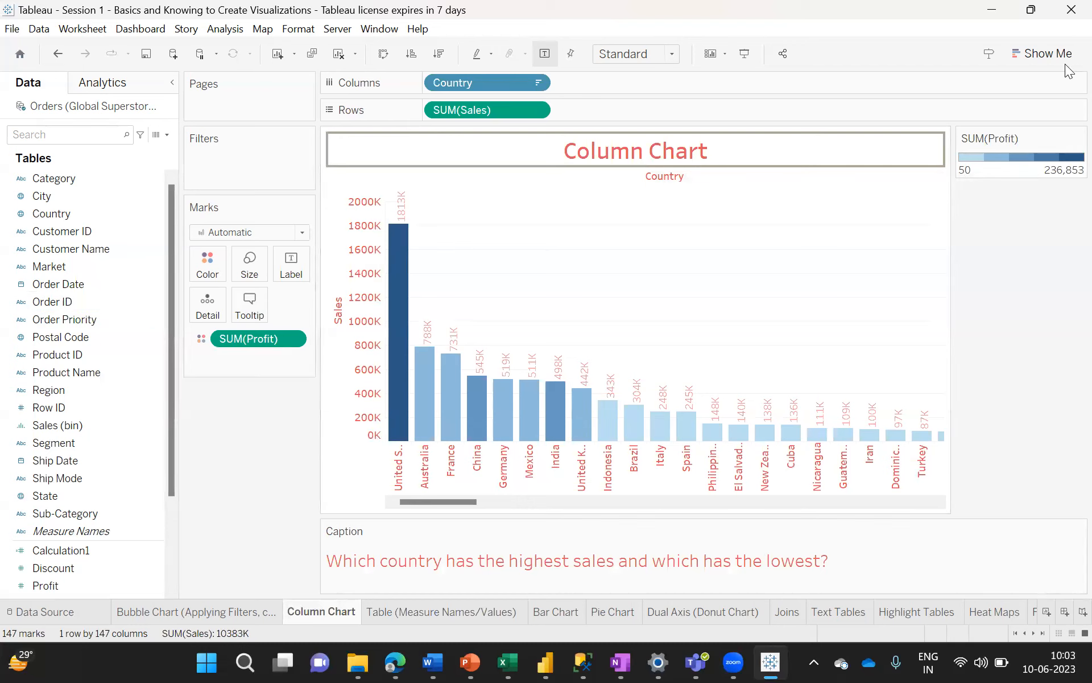
pyautogui.click(1039, 56)
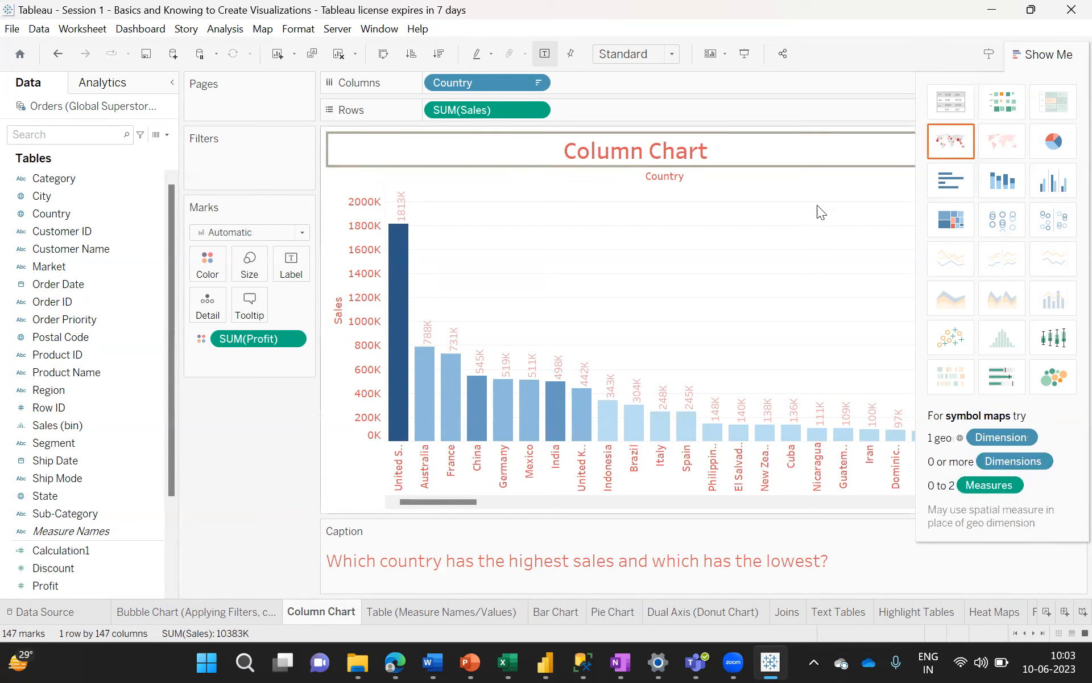
pyautogui.click(1032, 57)
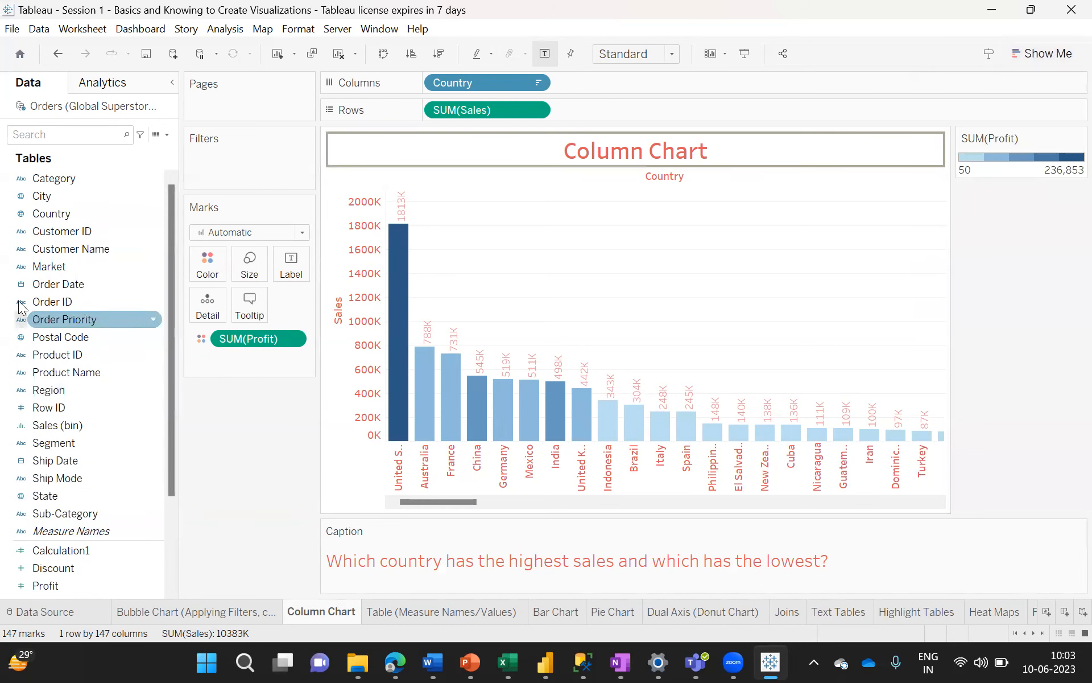
pyautogui.click(246, 234)
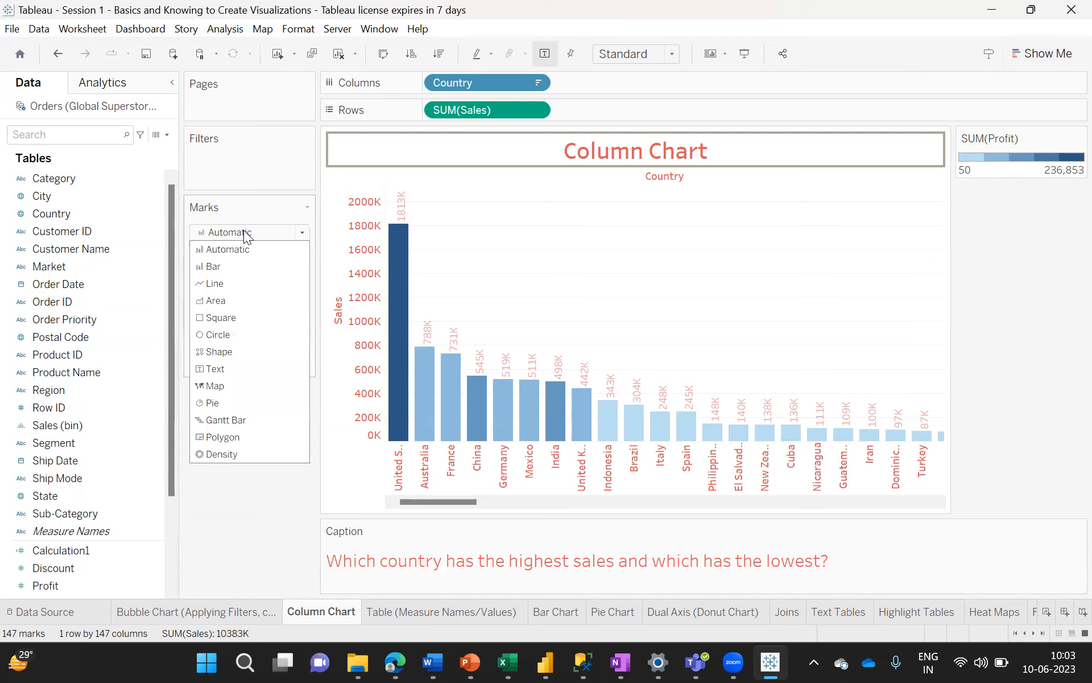
pyautogui.click(294, 233)
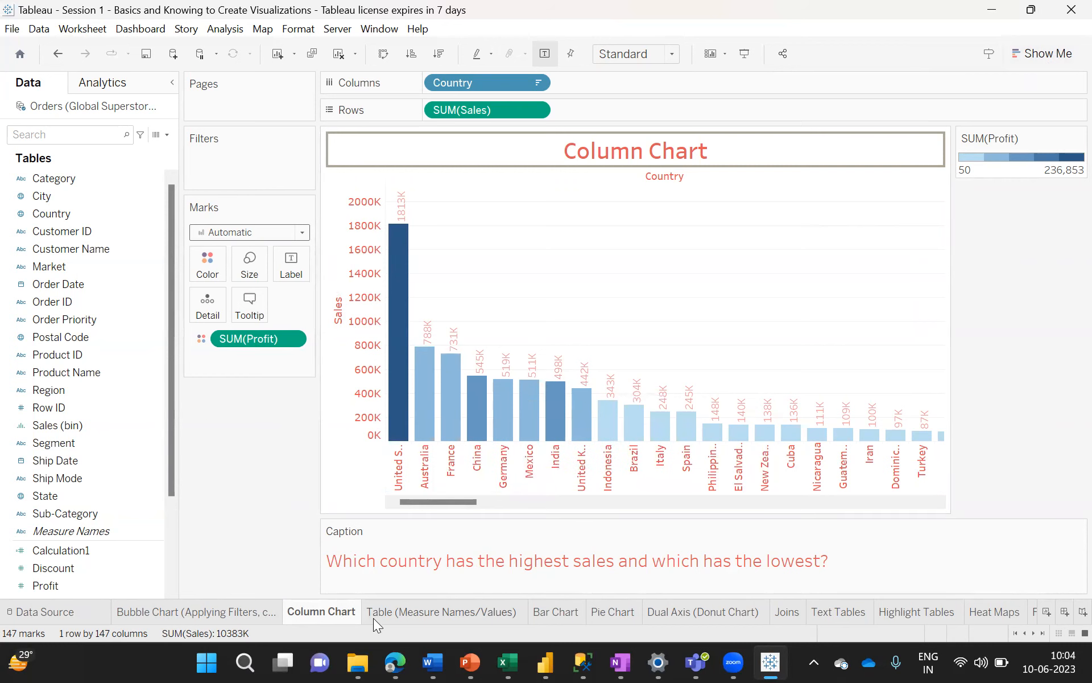
# - Filter the column chart by the sum of Sales, keeping only countries with at least 100000
pyautogui.moveTo(416, 617)
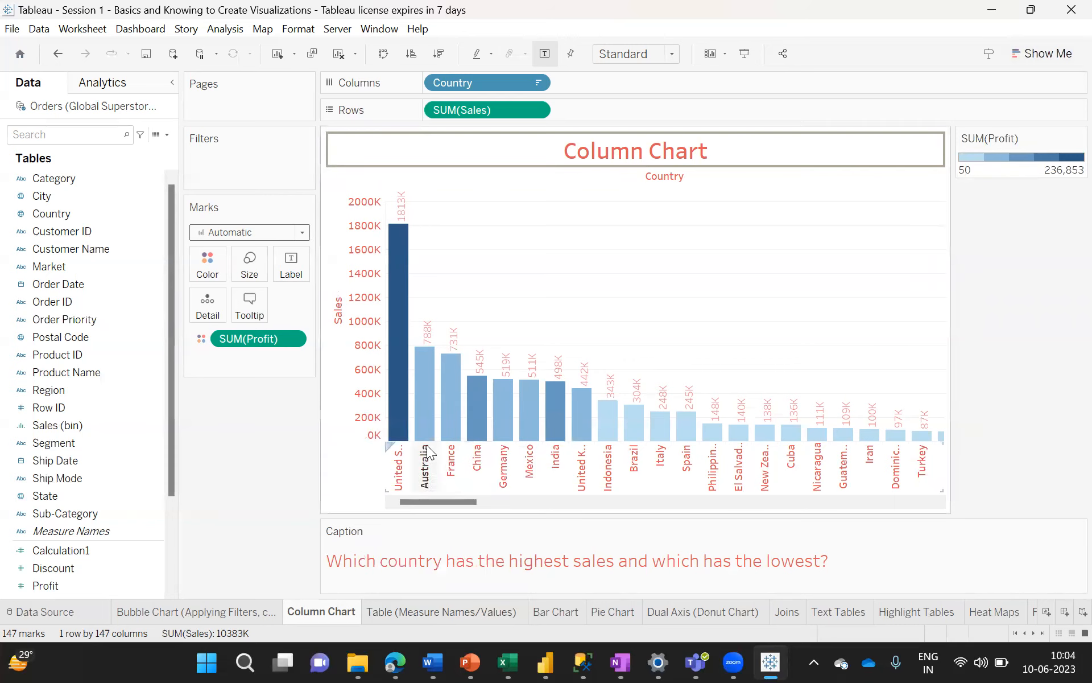
pyautogui.moveTo(429, 502); pyautogui.dragTo(406, 523)
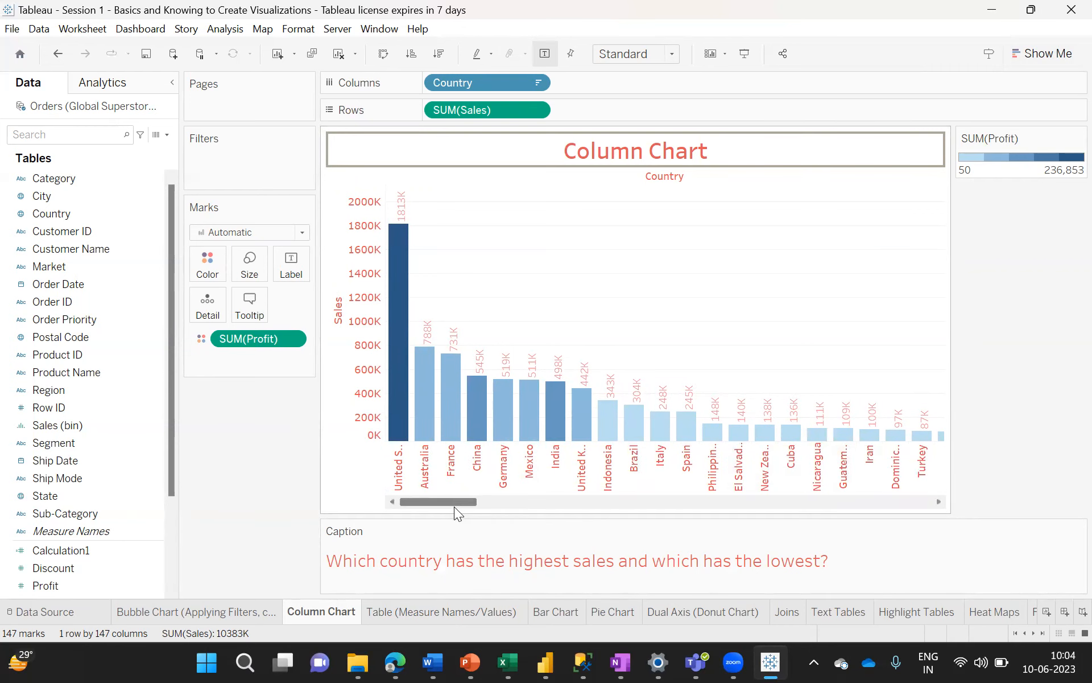
pyautogui.moveTo(451, 501)
pyautogui.mouseDown()
pyautogui.moveTo(525, 504)
pyautogui.moveTo(440, 501)
pyautogui.mouseUp()
pyautogui.moveTo(665, 418)
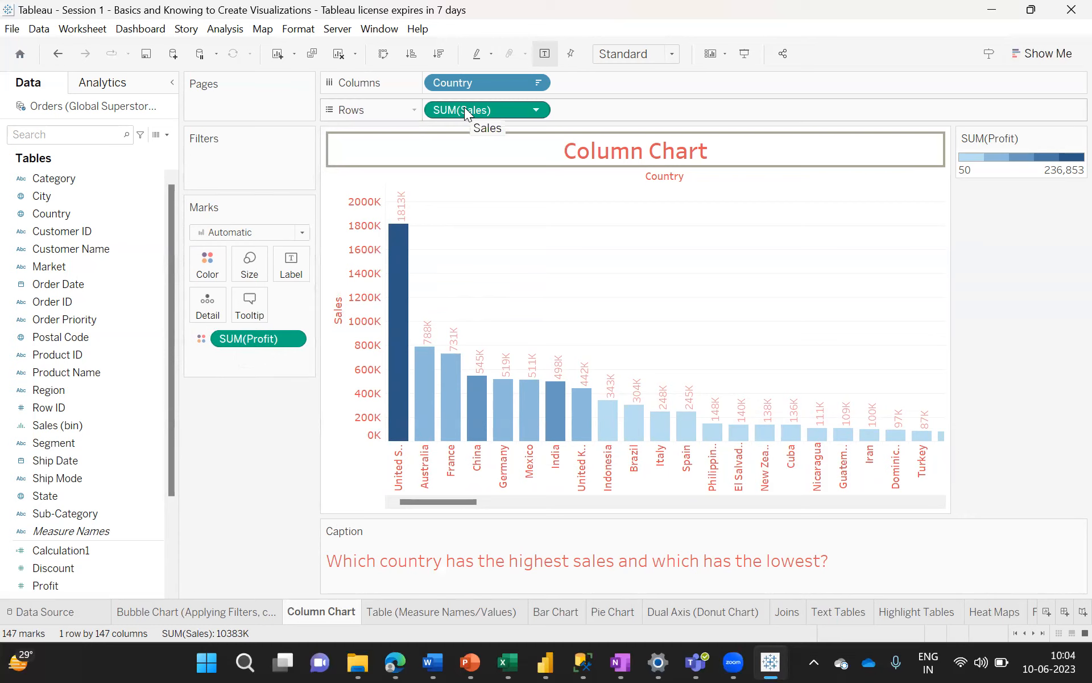
pyautogui.moveTo(465, 109); pyautogui.dragTo(243, 152)
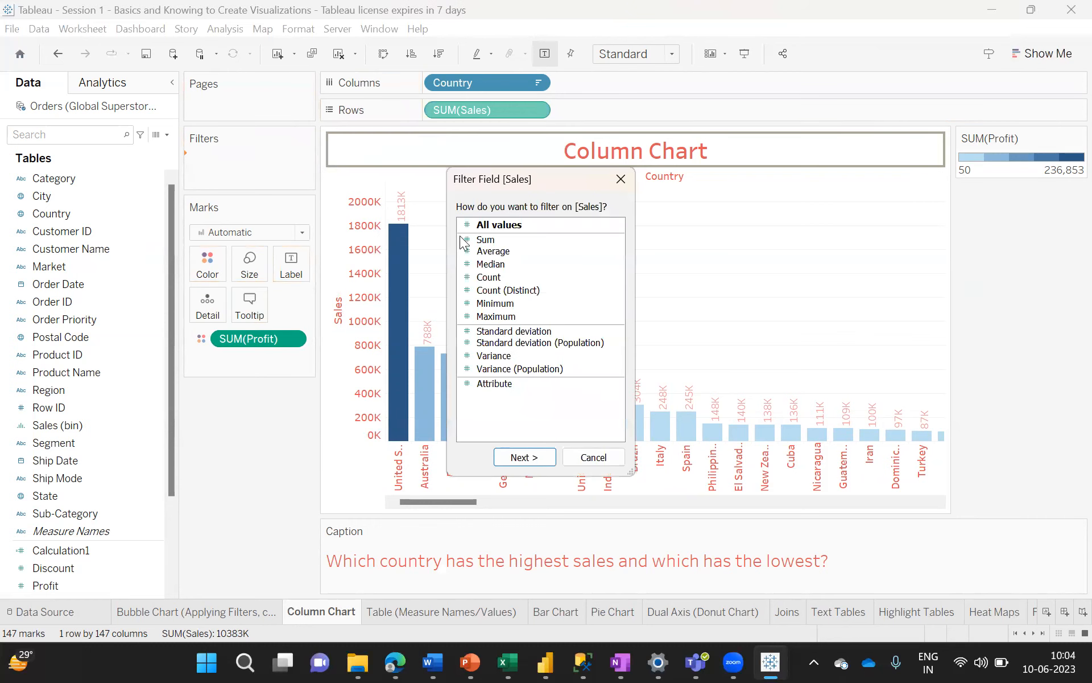
pyautogui.click(491, 242)
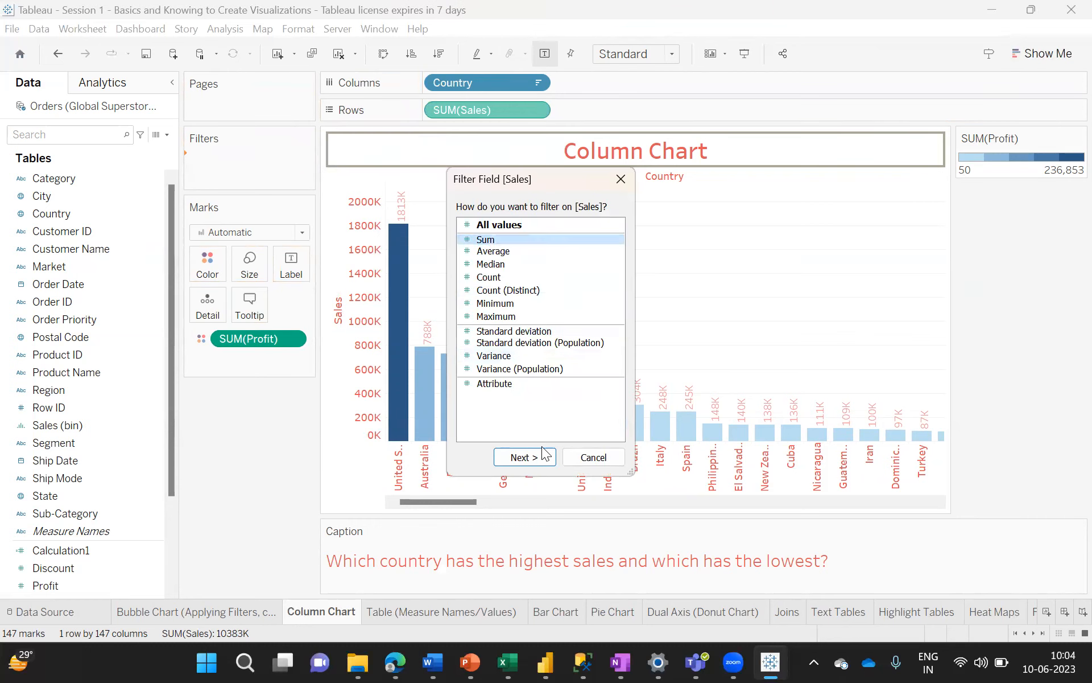
pyautogui.click(521, 457)
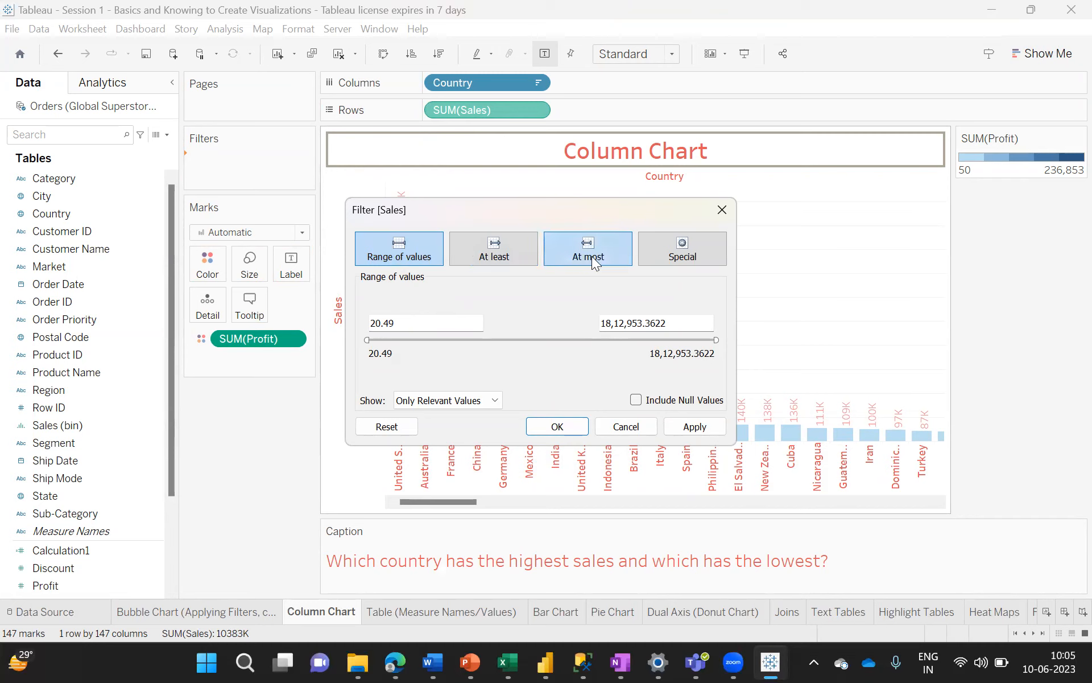
pyautogui.click(486, 245)
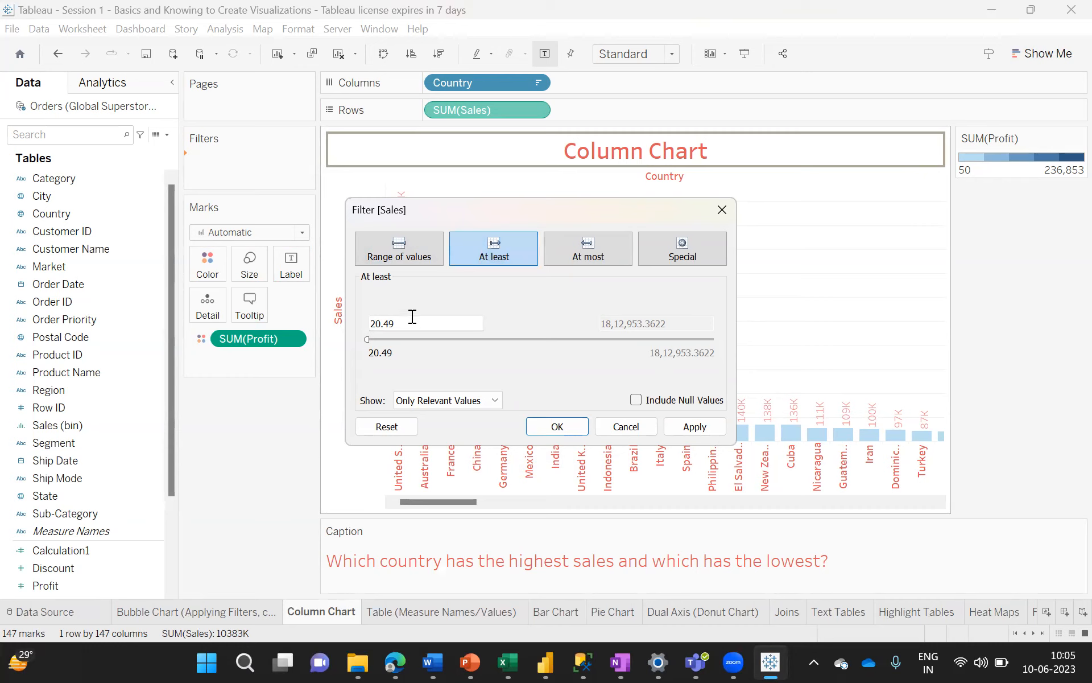
pyautogui.doubleClick(378, 323)
pyautogui.write('100000')
pyautogui.press('Return')
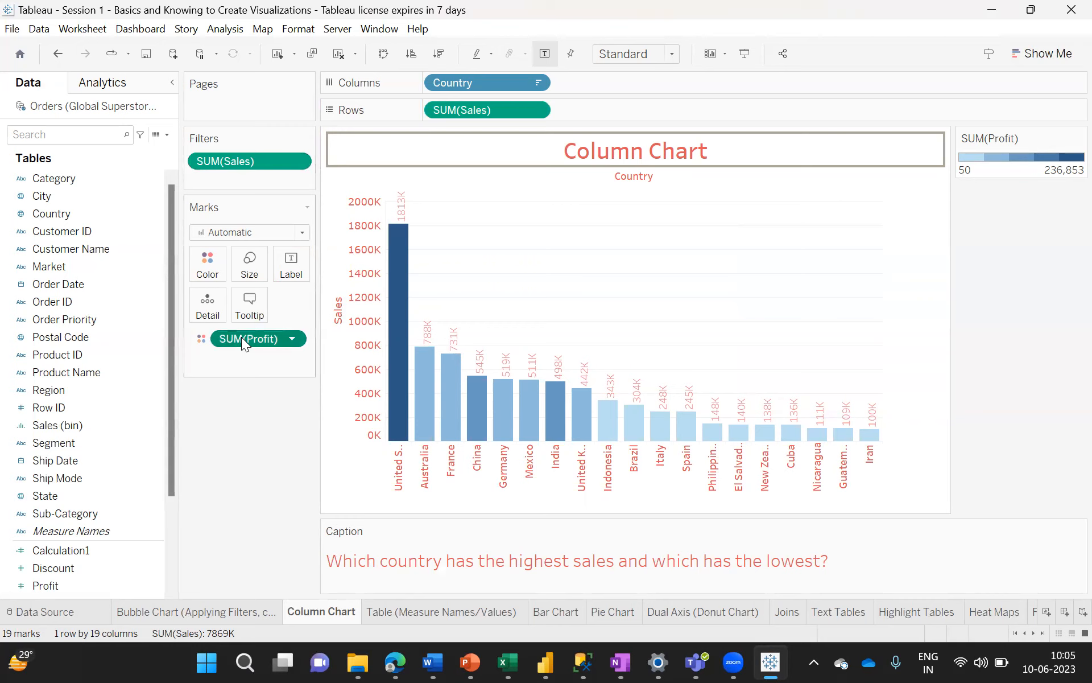
pyautogui.moveTo(242, 338)
pyautogui.mouseDown()
pyautogui.moveTo(234, 176)
pyautogui.moveTo(202, 395)
pyautogui.moveTo(236, 338)
pyautogui.mouseUp()
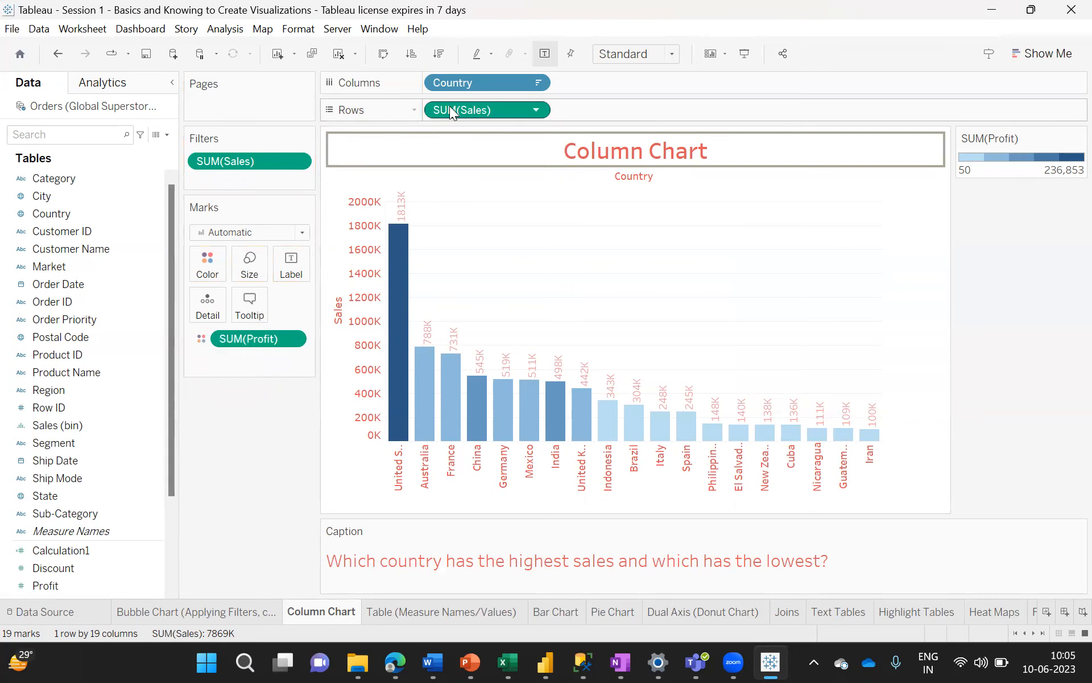
pyautogui.click(537, 109)
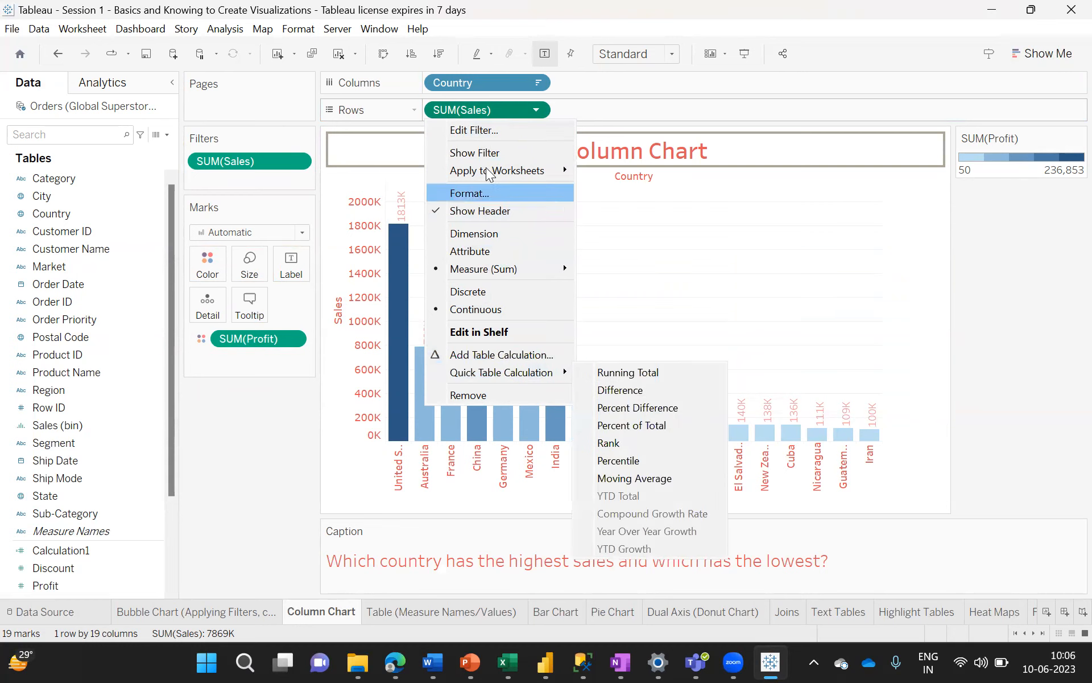
pyautogui.click(219, 178)
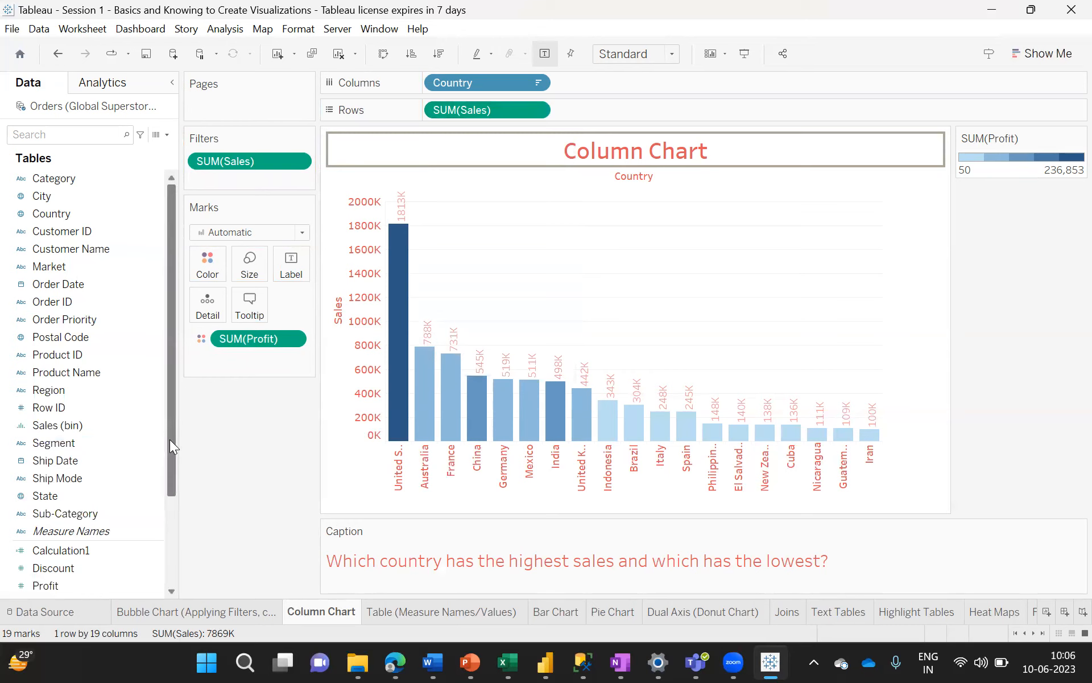
# - Start a second filter on the sum of Sales and examine its range, at-least and at-most options
pyautogui.moveTo(170, 439); pyautogui.dragTo(168, 541)
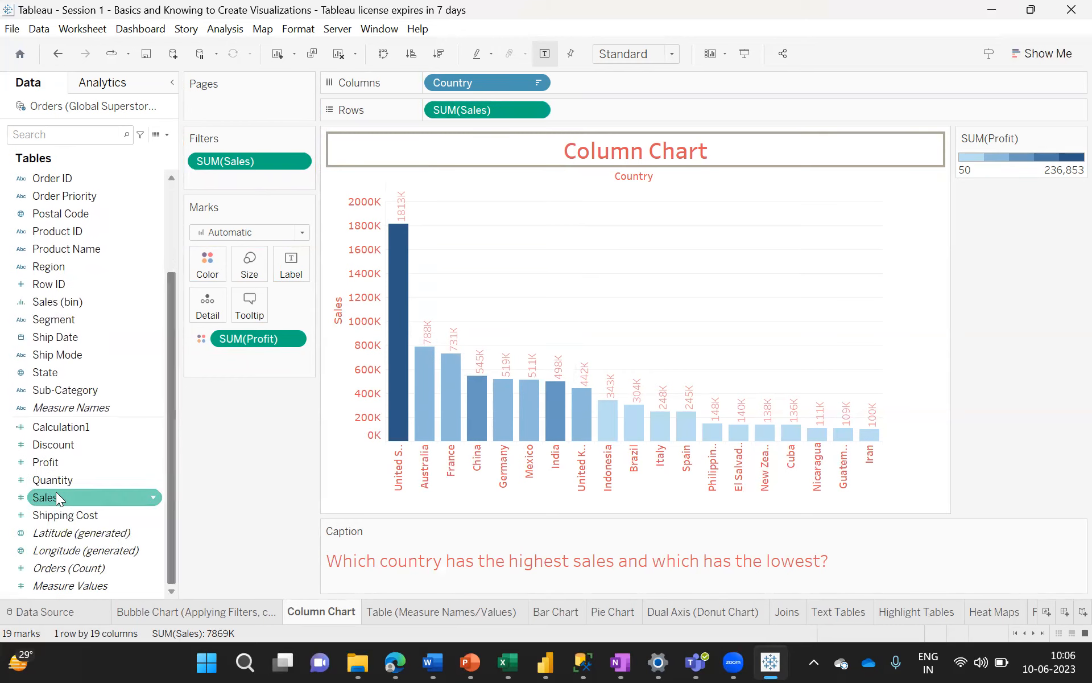
pyautogui.moveTo(48, 495); pyautogui.dragTo(220, 175)
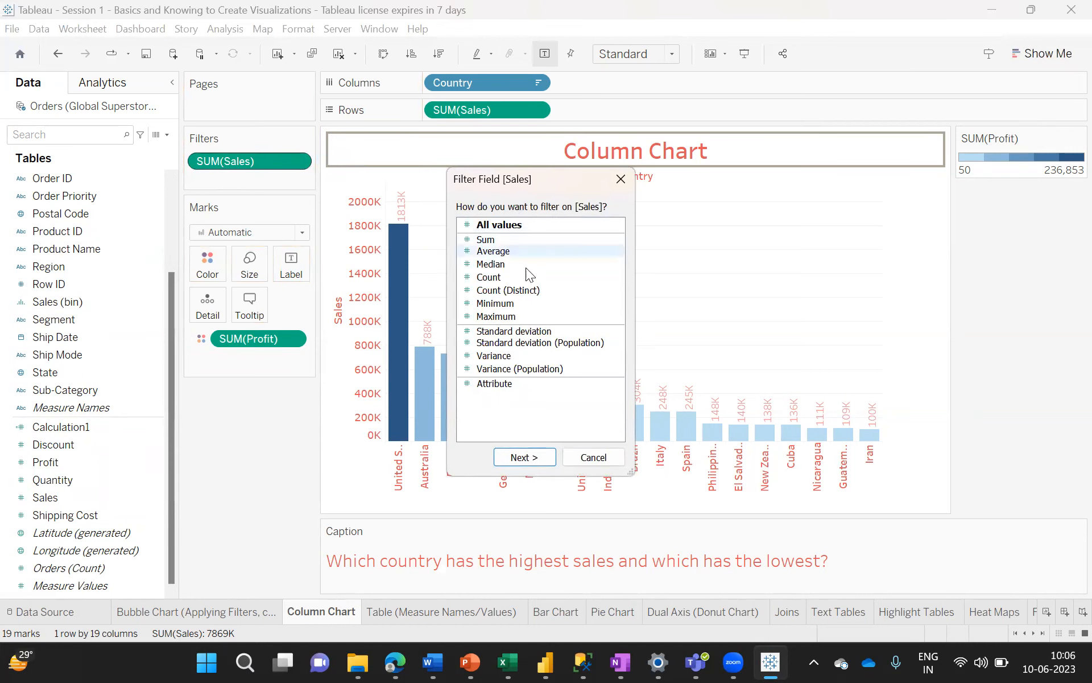
pyautogui.click(490, 240)
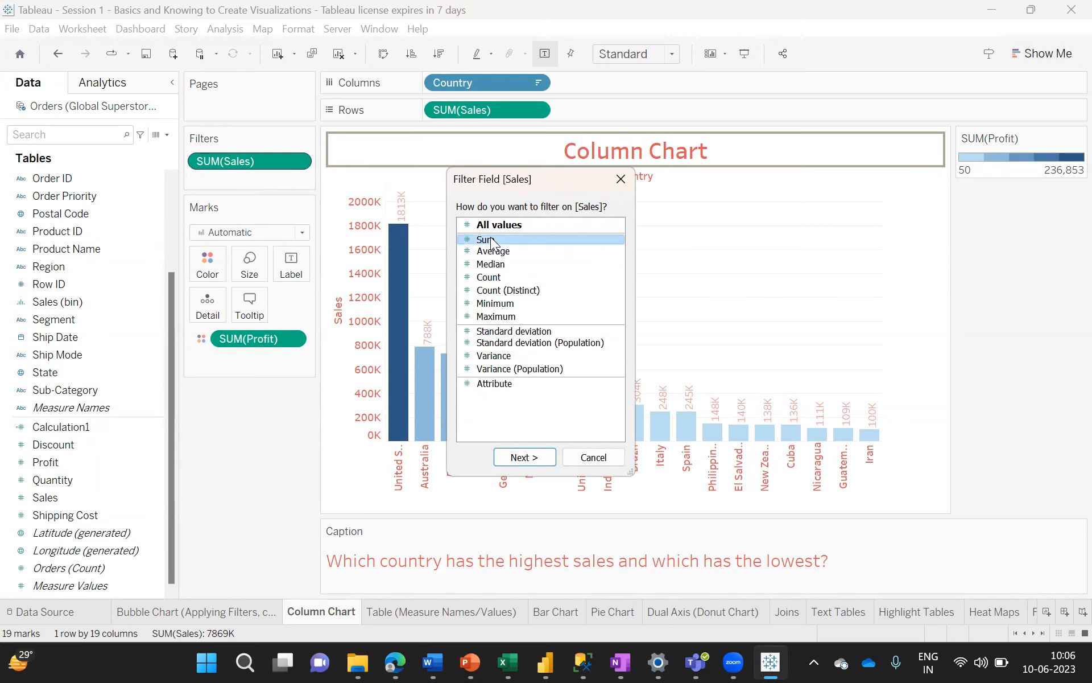
pyautogui.click(520, 459)
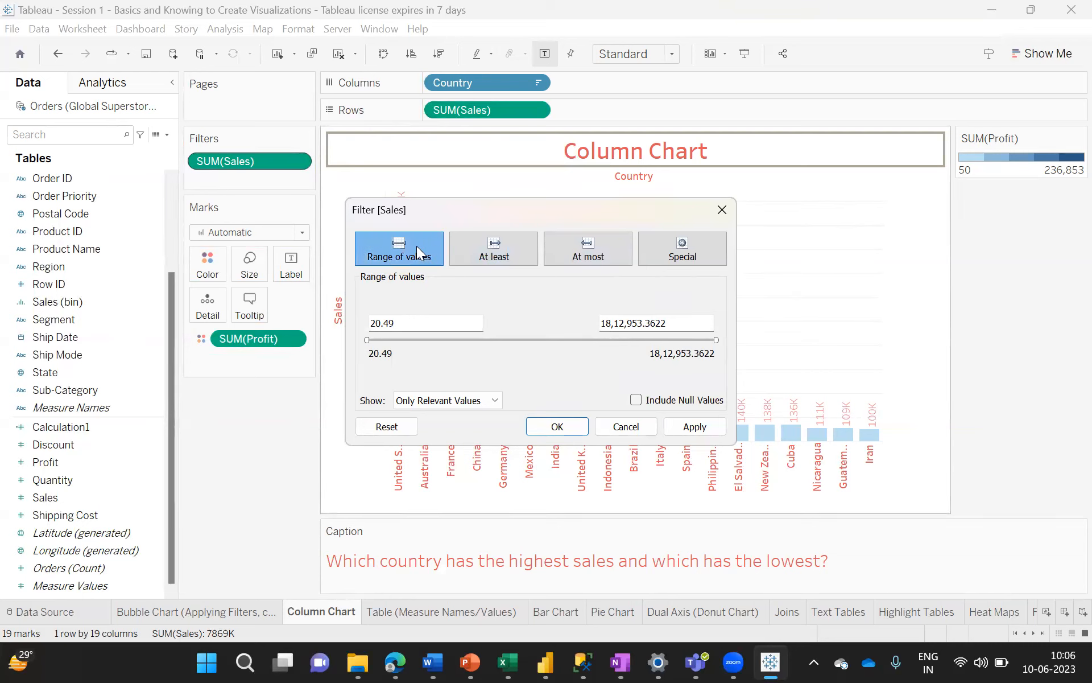
pyautogui.click(485, 246)
pyautogui.click(566, 244)
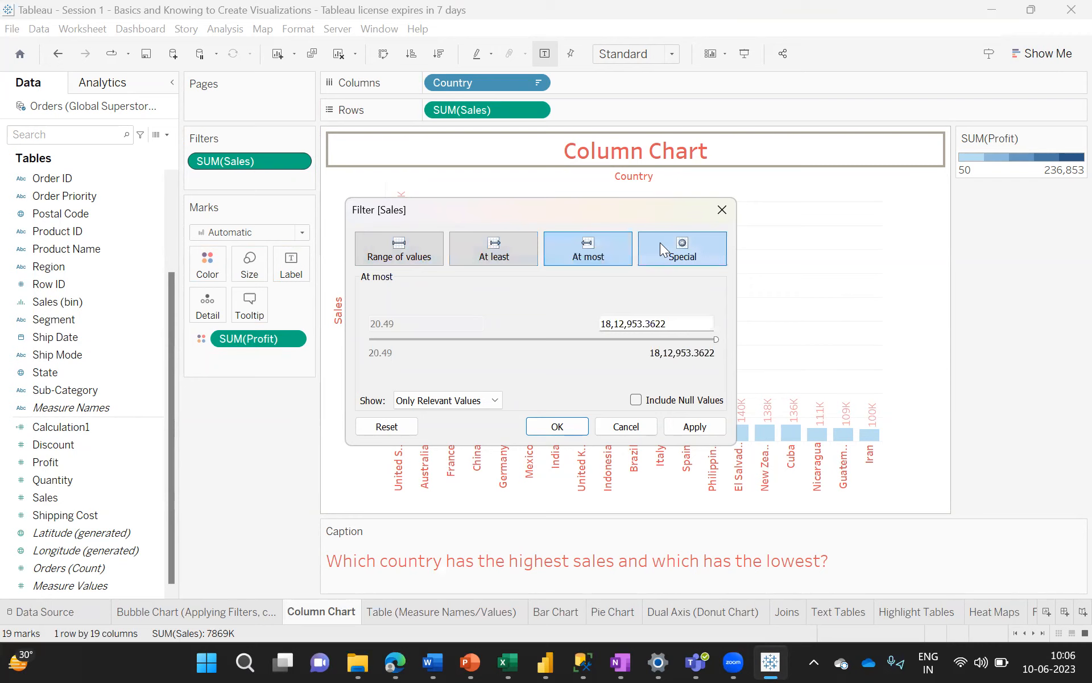
pyautogui.click(663, 244)
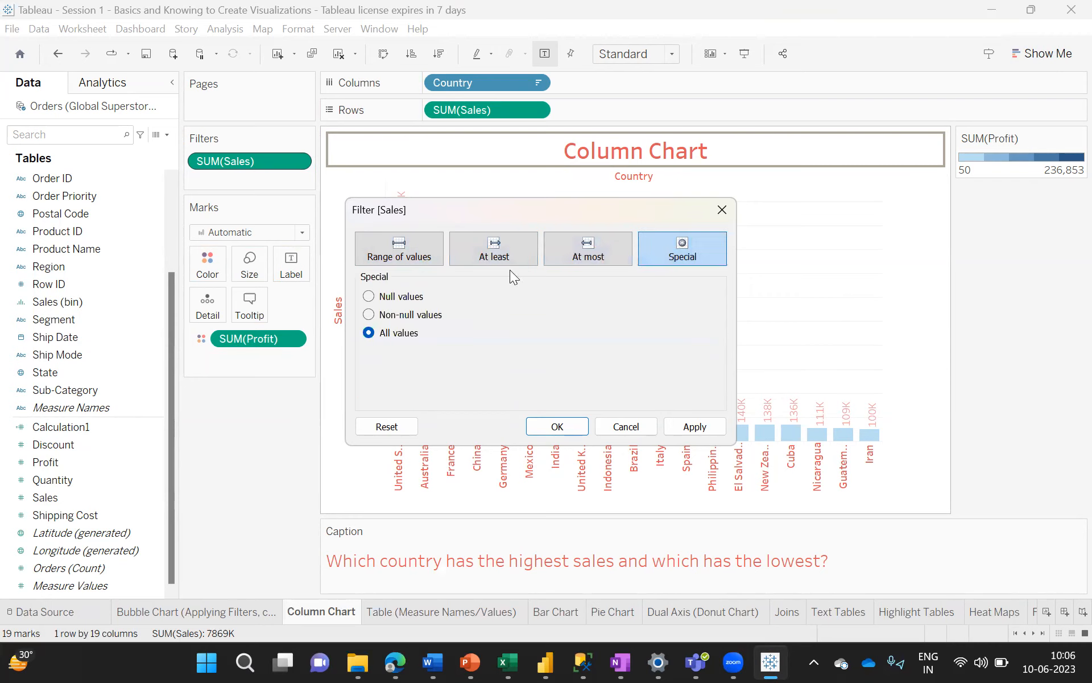
pyautogui.click(397, 255)
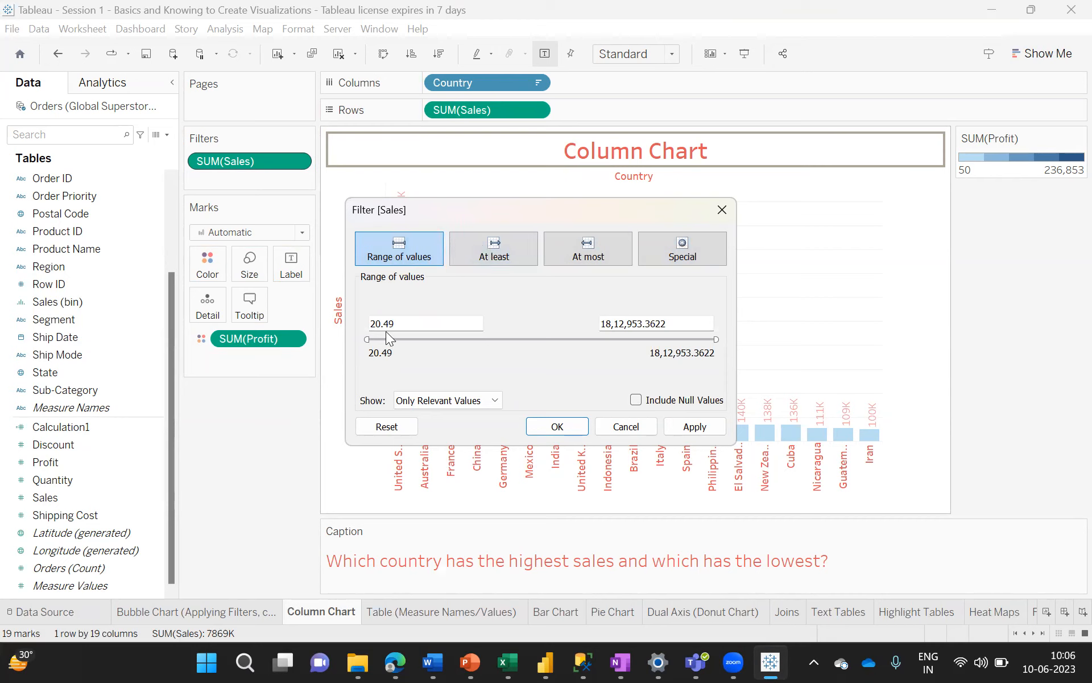
pyautogui.click(495, 251)
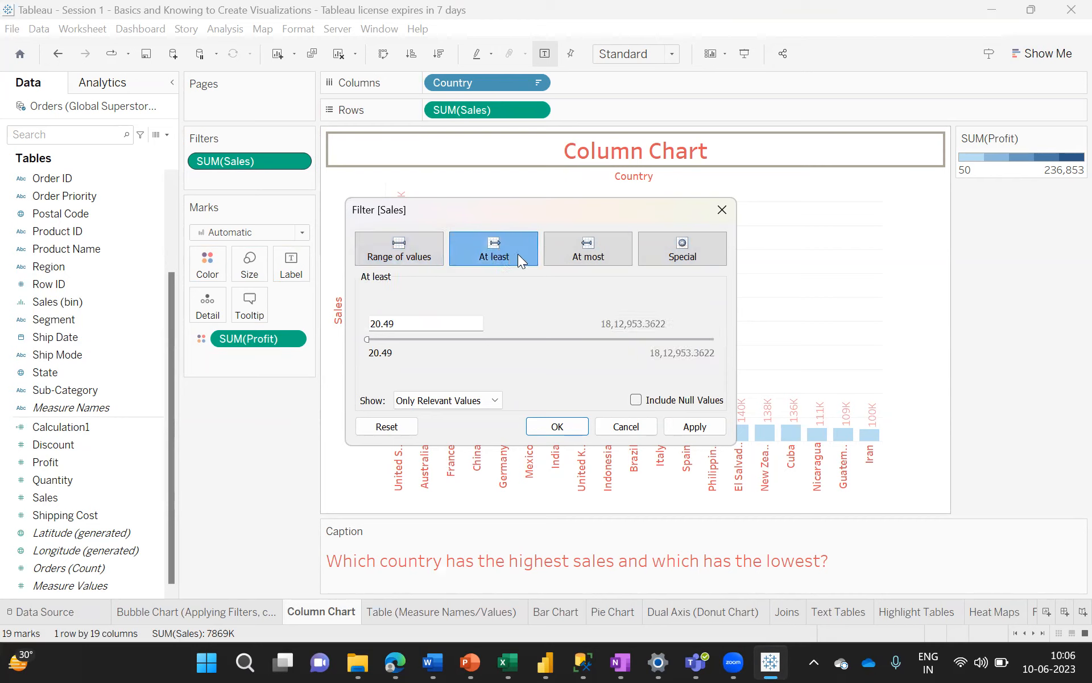
pyautogui.click(601, 251)
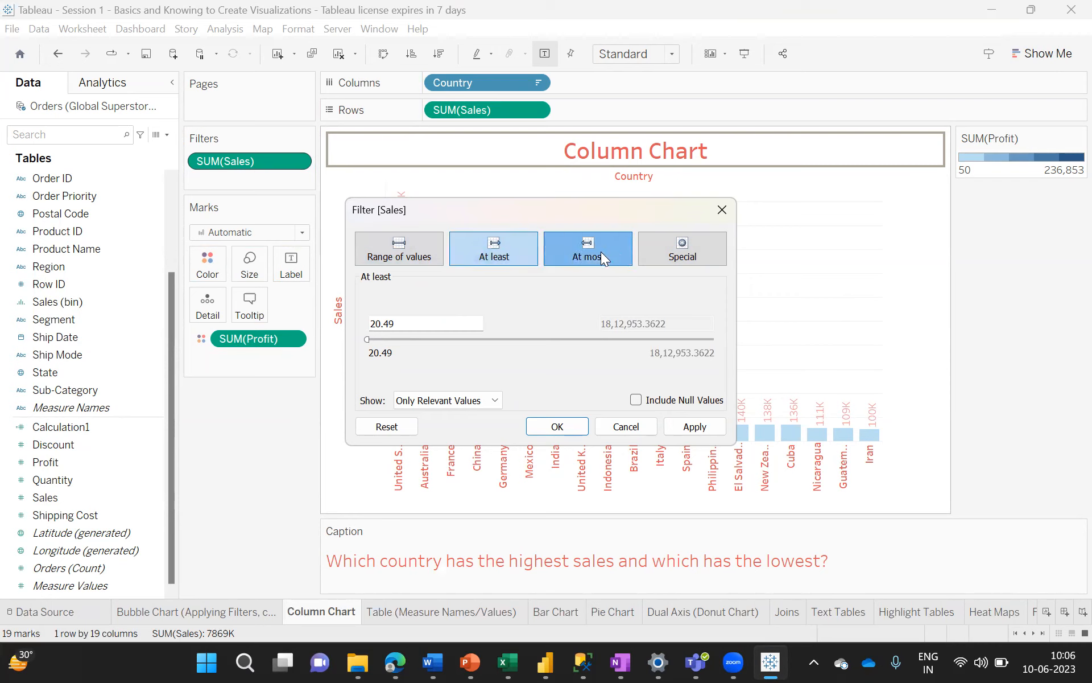
# - Examine the special null, non-null and all-values options, and cancel the second Sales filter
pyautogui.click(682, 252)
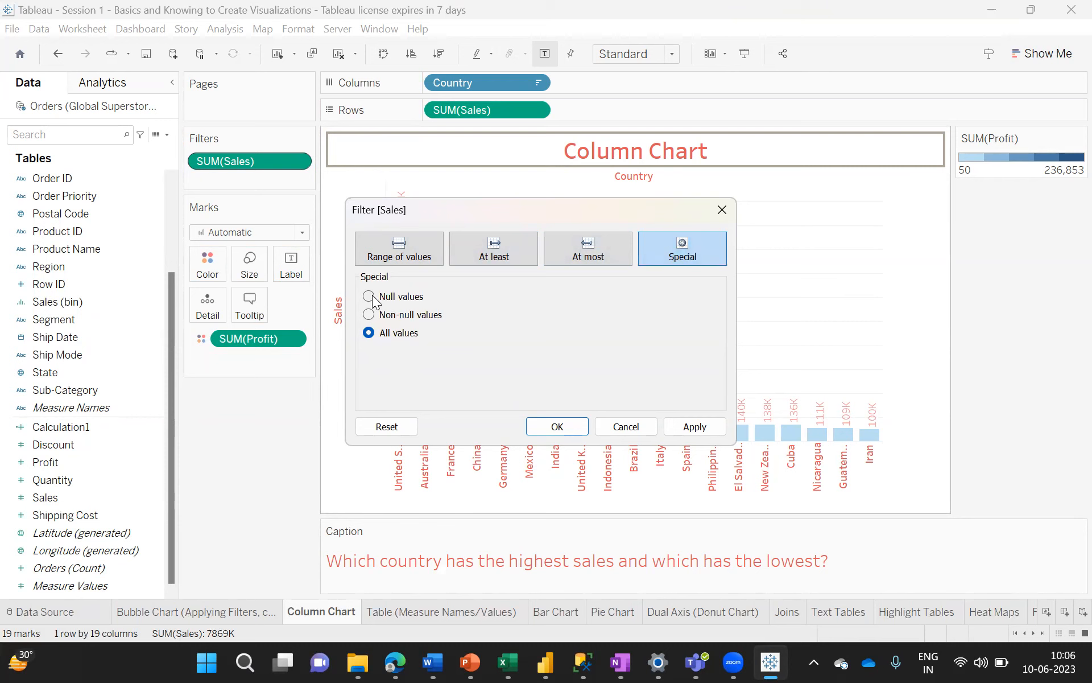
pyautogui.click(369, 296)
pyautogui.click(369, 314)
pyautogui.click(368, 334)
pyautogui.click(626, 426)
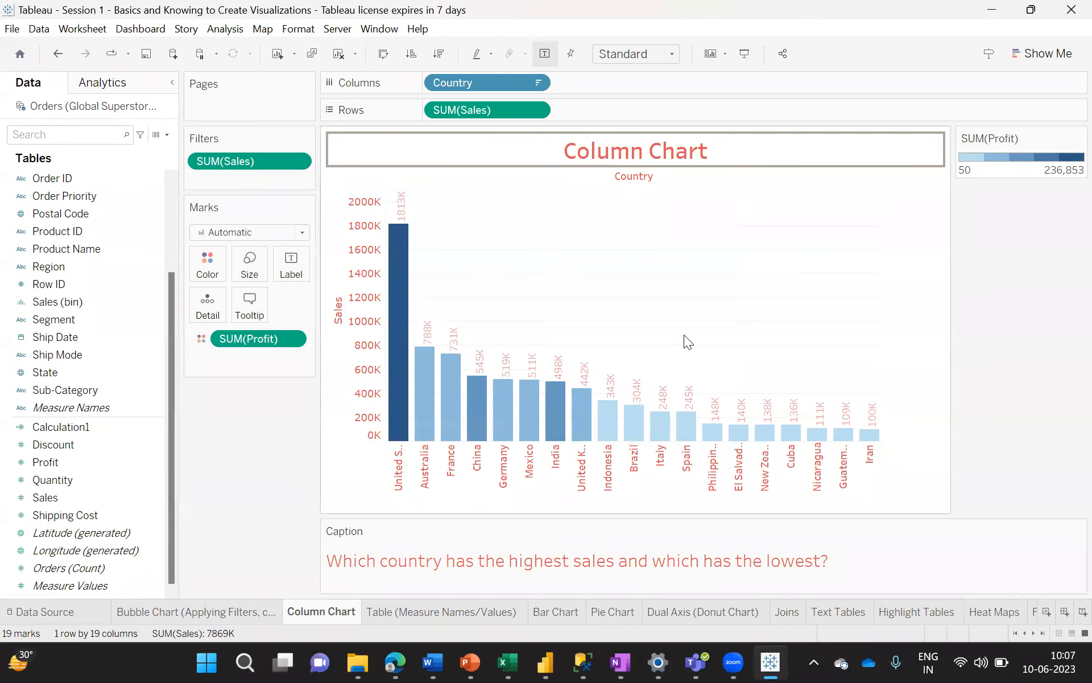
# - Show the Sales filter control beside the column chart
pyautogui.click(297, 162)
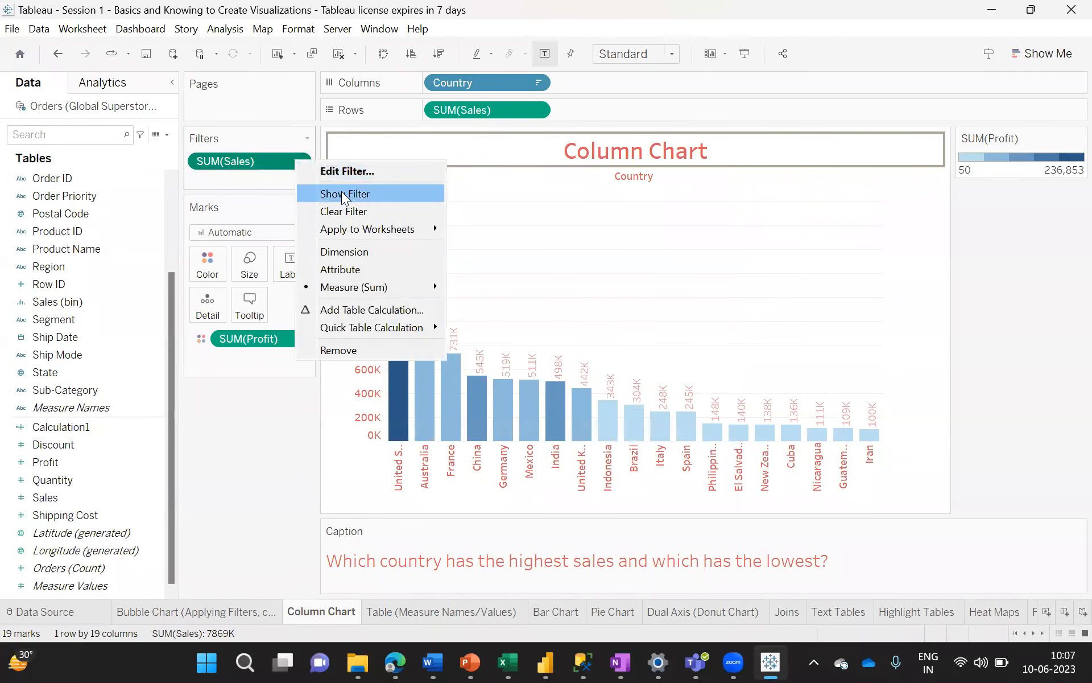
pyautogui.click(326, 194)
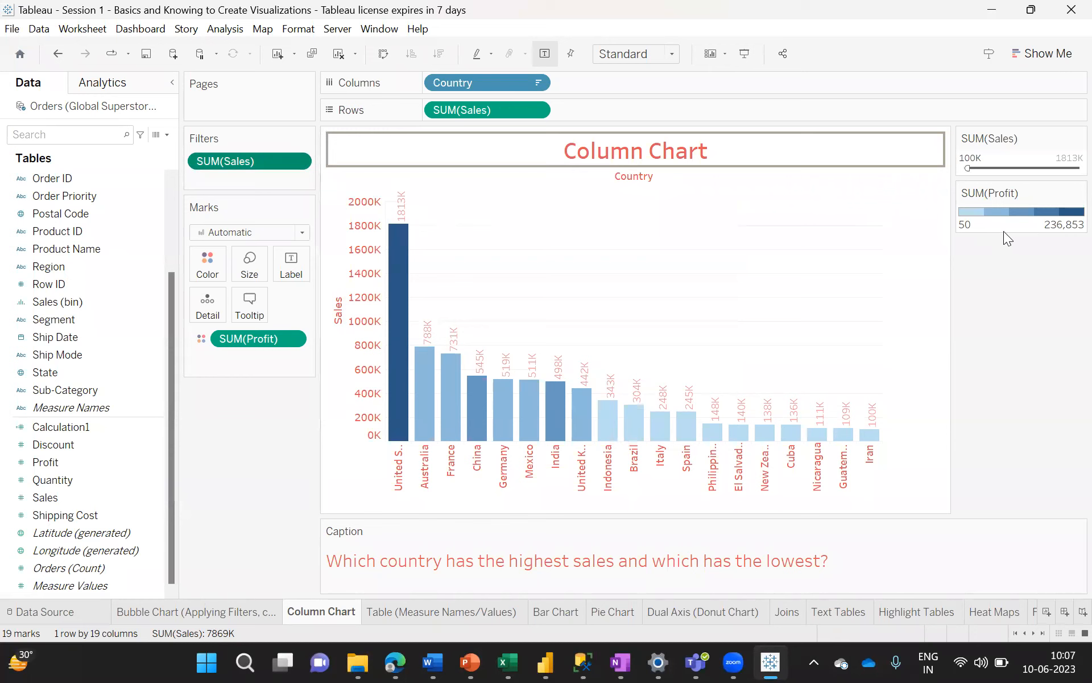
pyautogui.rightClick(283, 159)
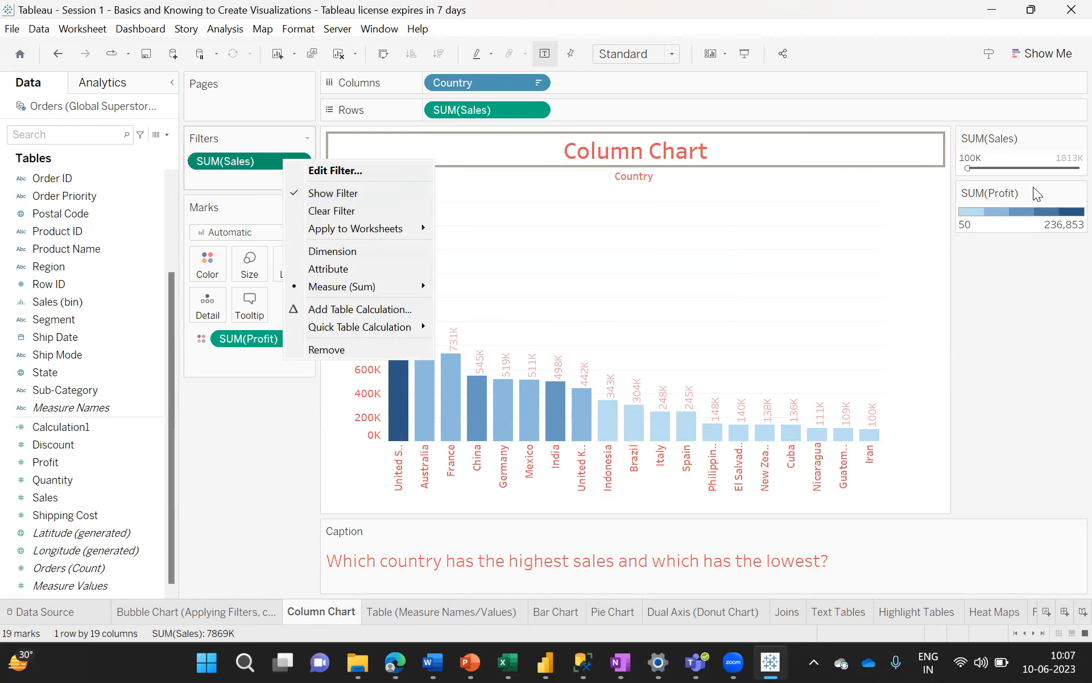
pyautogui.click(1043, 321)
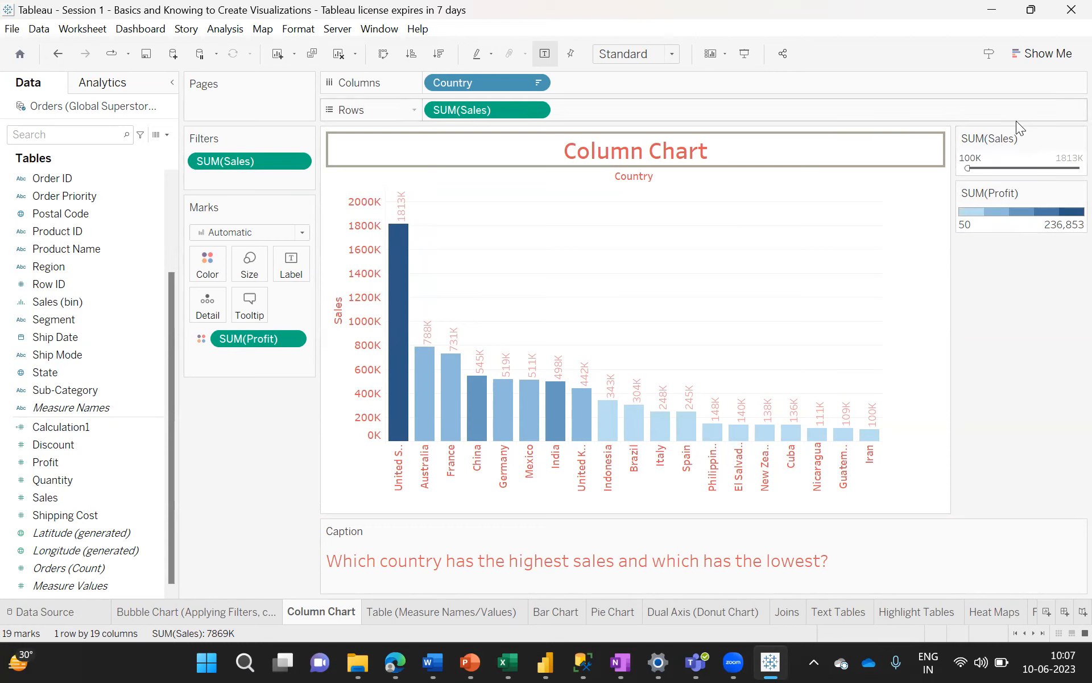
pyautogui.moveTo(398, 250)
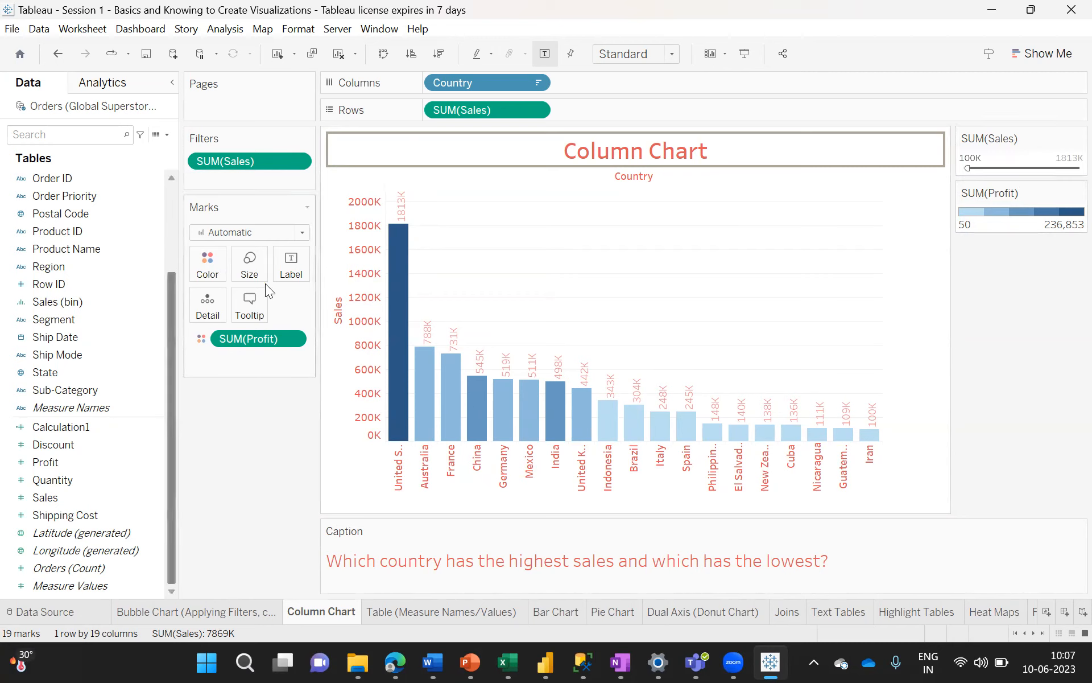
pyautogui.moveTo(472, 354)
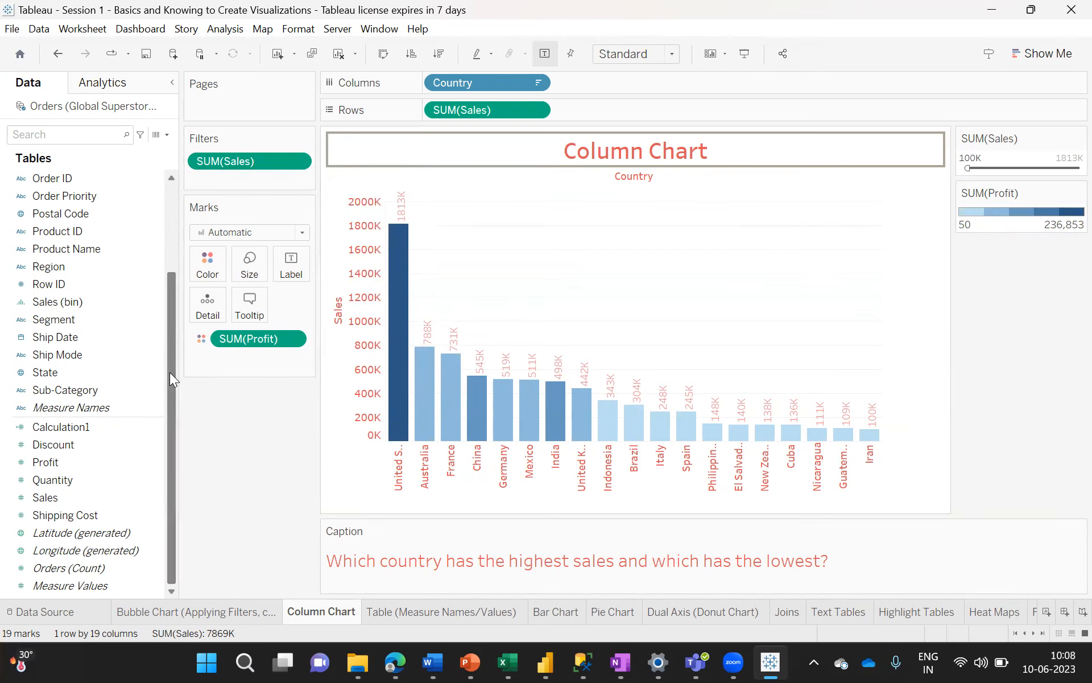
pyautogui.scroll(3, 169, 372)
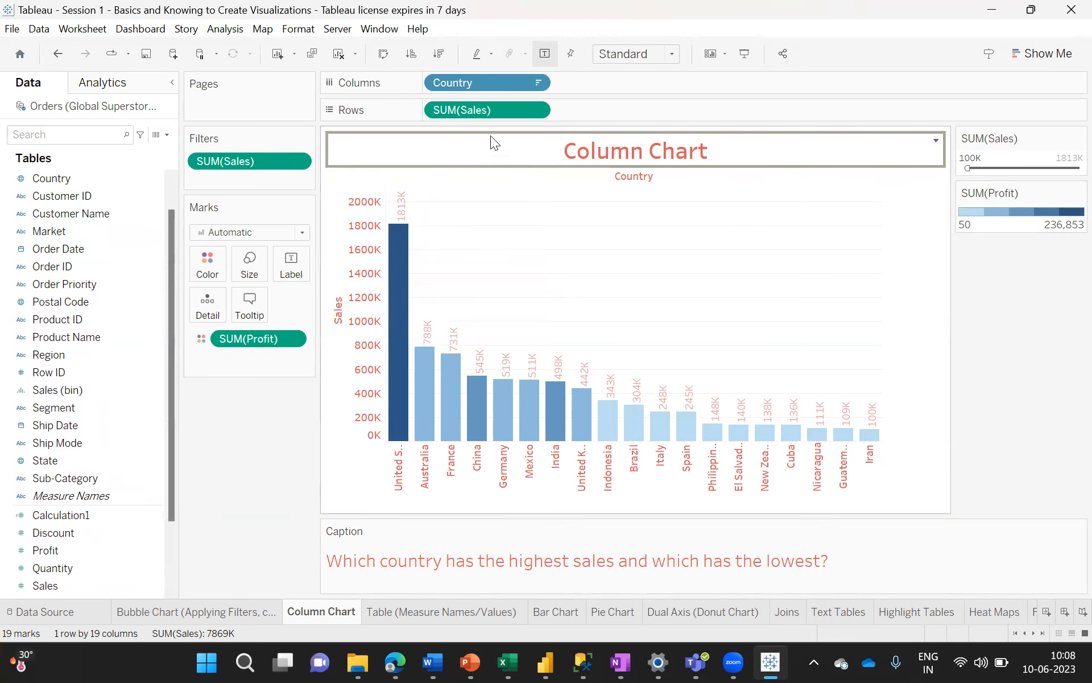
pyautogui.moveTo(477, 427)
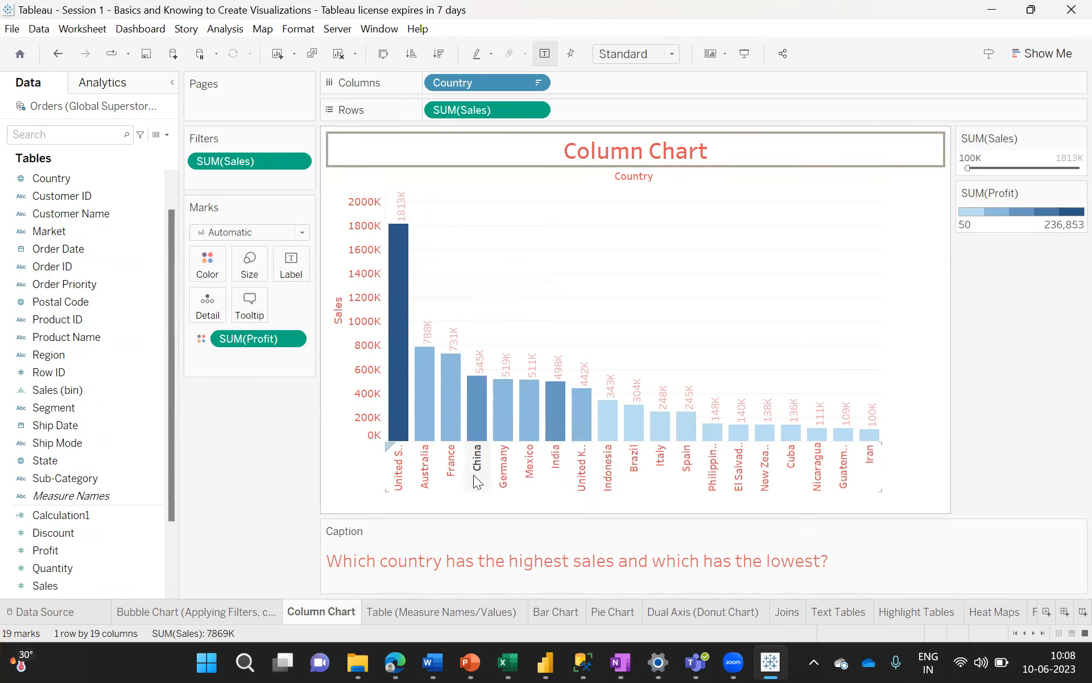
# - Examine the Order, Segment and Ship Mode values in the Orders source table, and return to the Column Chart worksheet
pyautogui.click(48, 610)
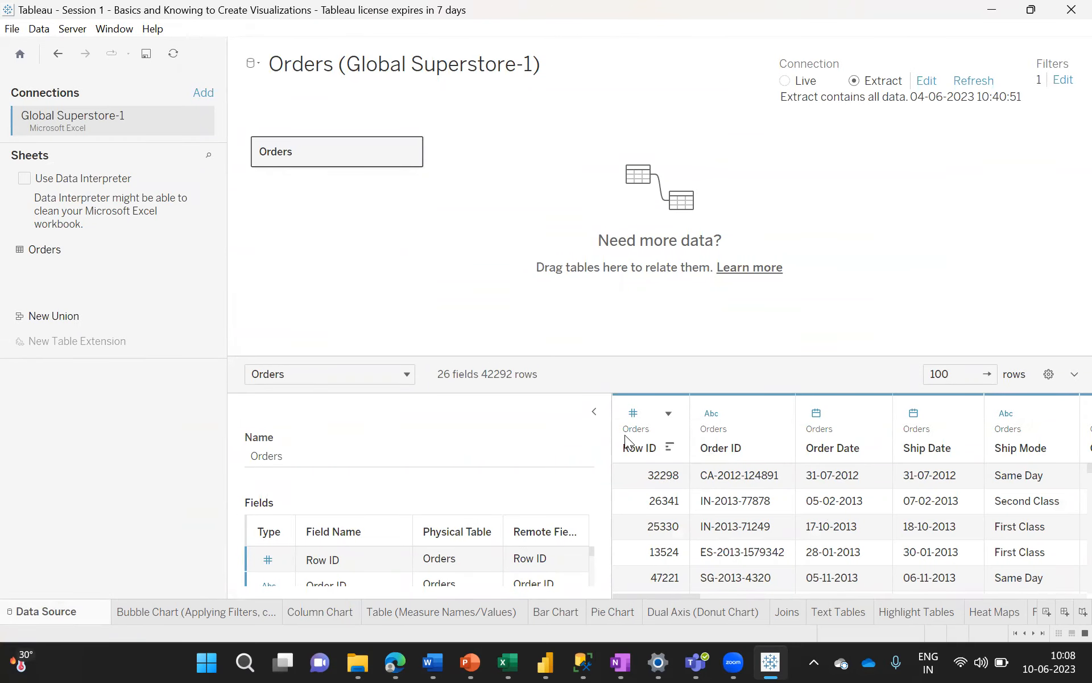
pyautogui.click(594, 411)
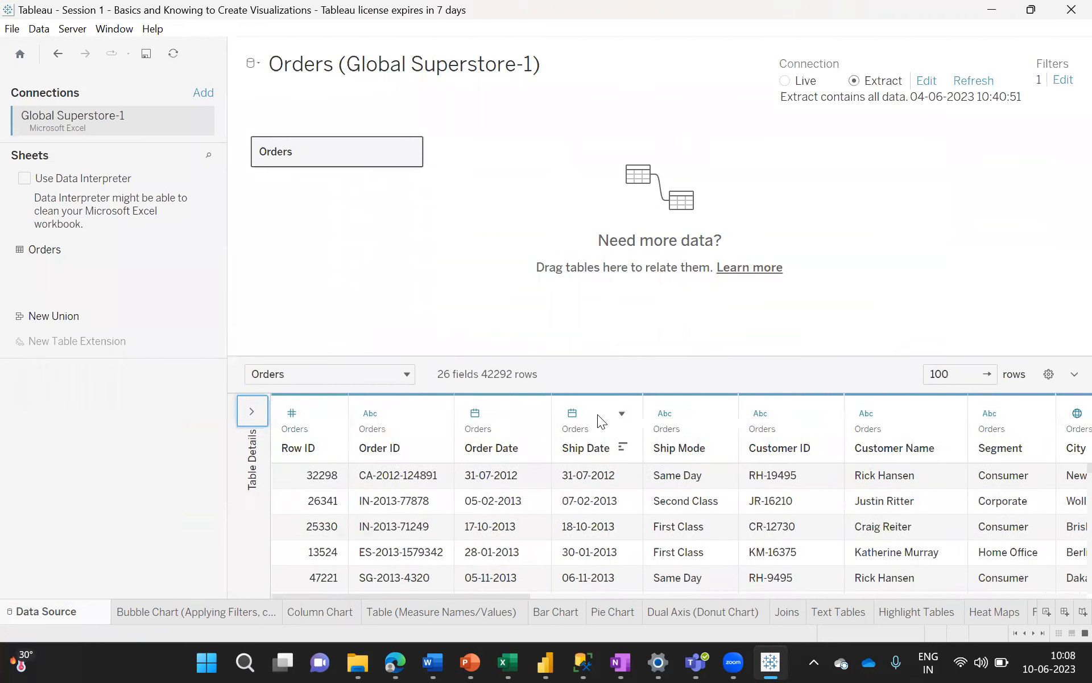
pyautogui.click(1004, 470)
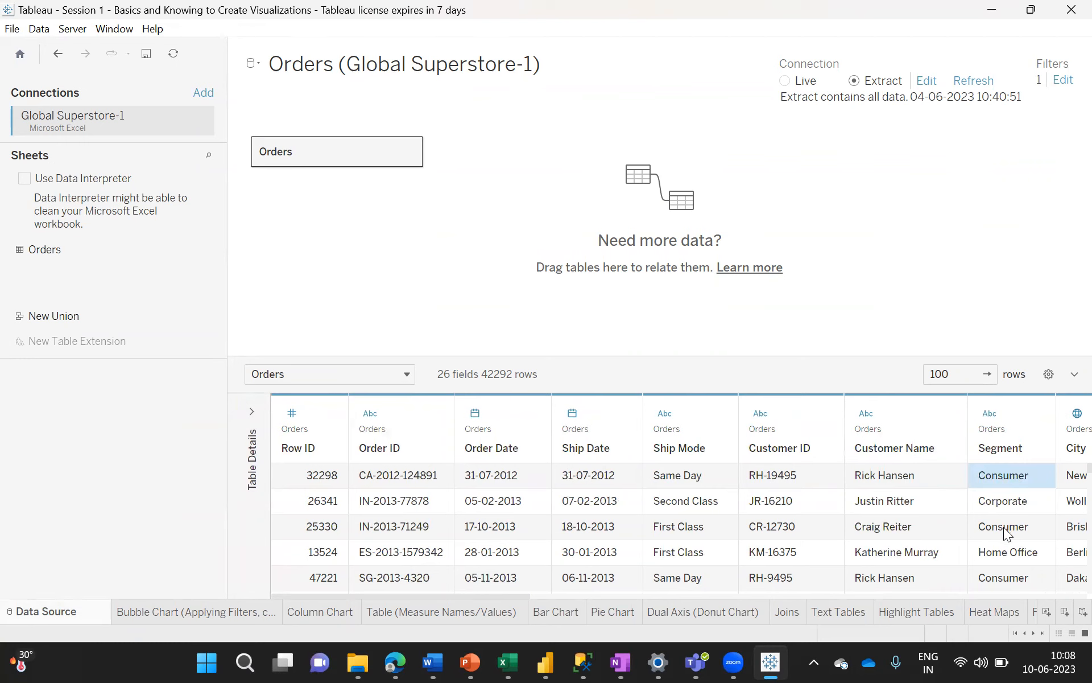
pyautogui.click(685, 482)
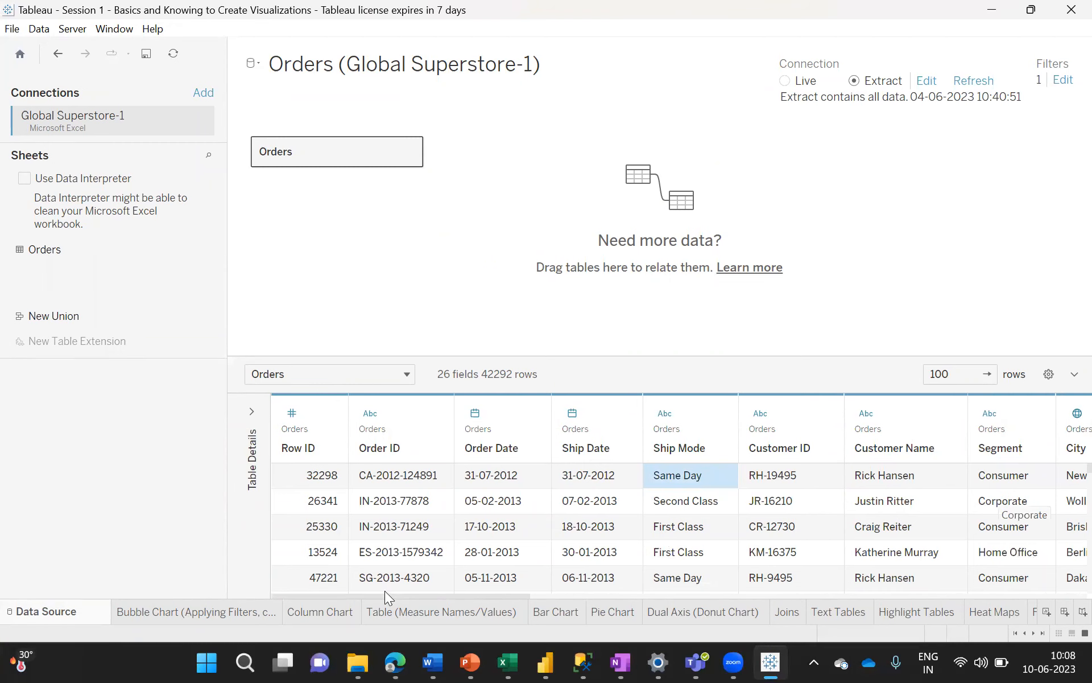
pyautogui.click(324, 612)
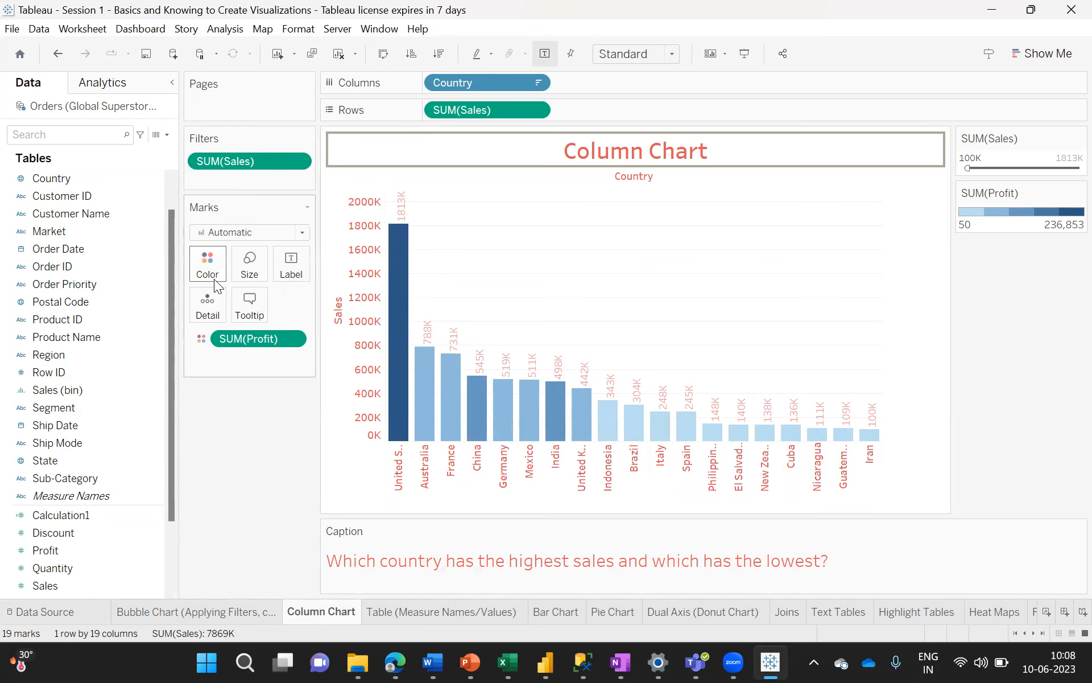
# - Start a filter on Country for the column chart and add Armenia, Azerbaijan and Bahrain to the selected countries
pyautogui.moveTo(41, 178); pyautogui.dragTo(199, 179)
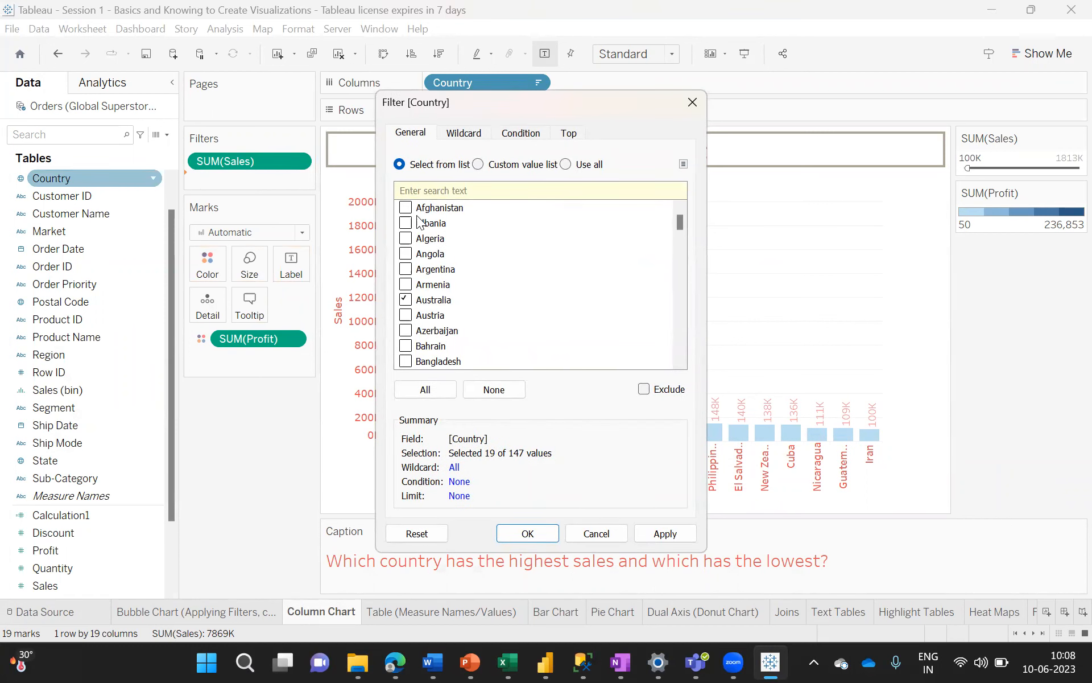
pyautogui.moveTo(679, 222); pyautogui.dragTo(665, 187)
pyautogui.click(406, 284)
pyautogui.click(407, 255)
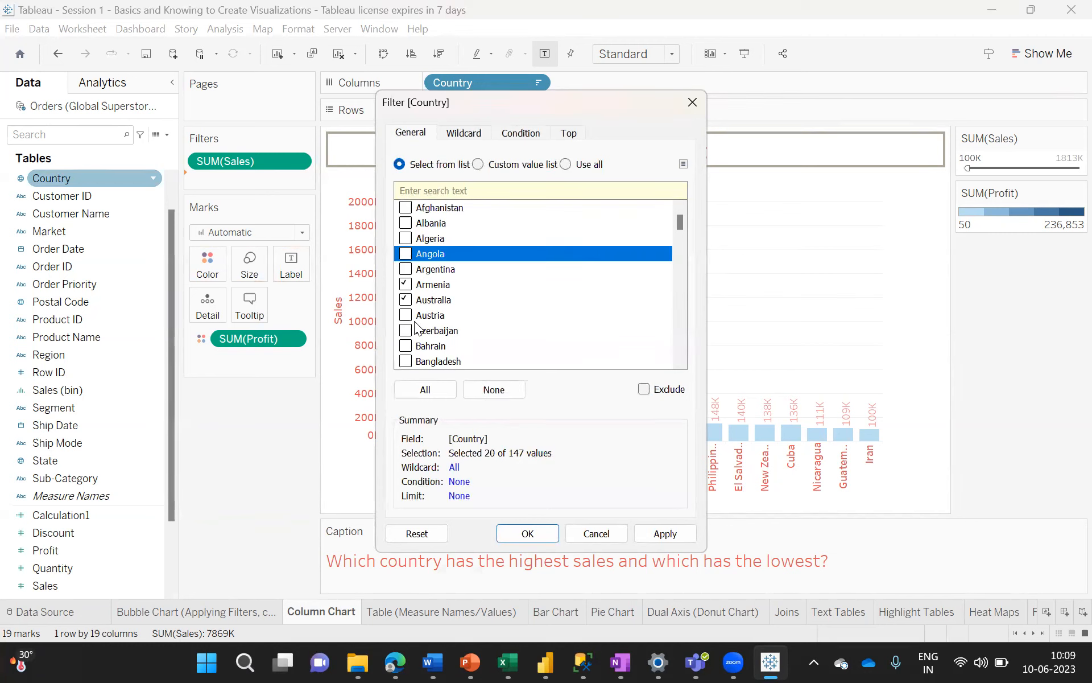
pyautogui.click(406, 347)
pyautogui.click(406, 330)
# - Add Vietnam, Zambia and Zimbabwe to the Country filter's selection and apply the filter
pyautogui.moveTo(678, 226); pyautogui.dragTo(674, 356)
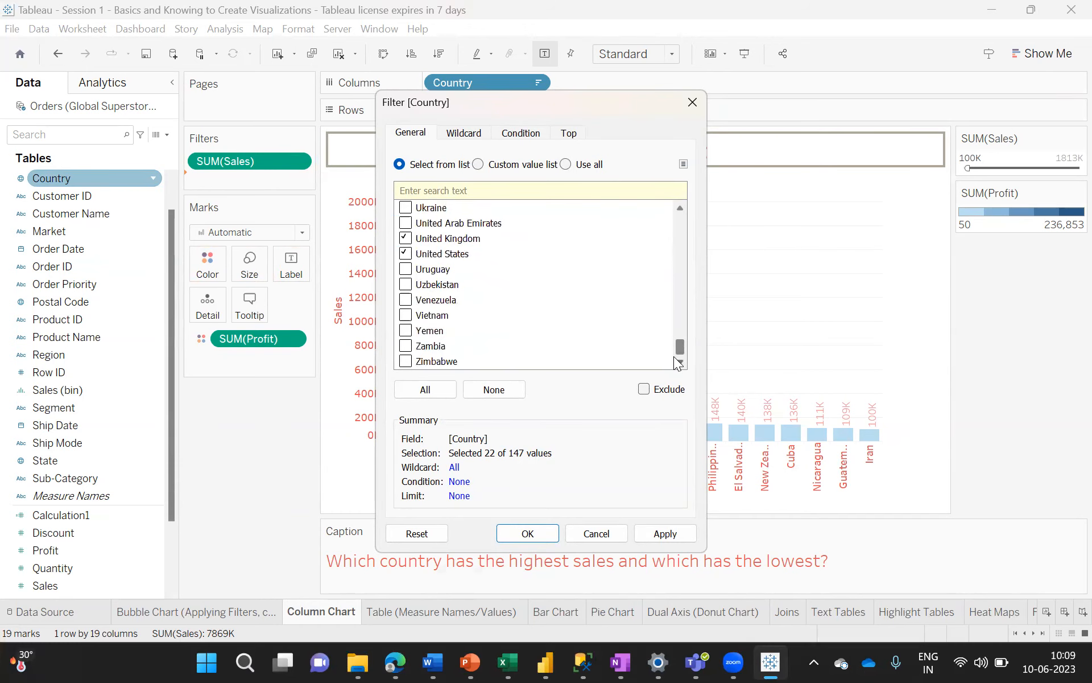
pyautogui.click(406, 361)
pyautogui.click(406, 346)
pyautogui.click(405, 316)
pyautogui.click(654, 533)
pyautogui.click(528, 534)
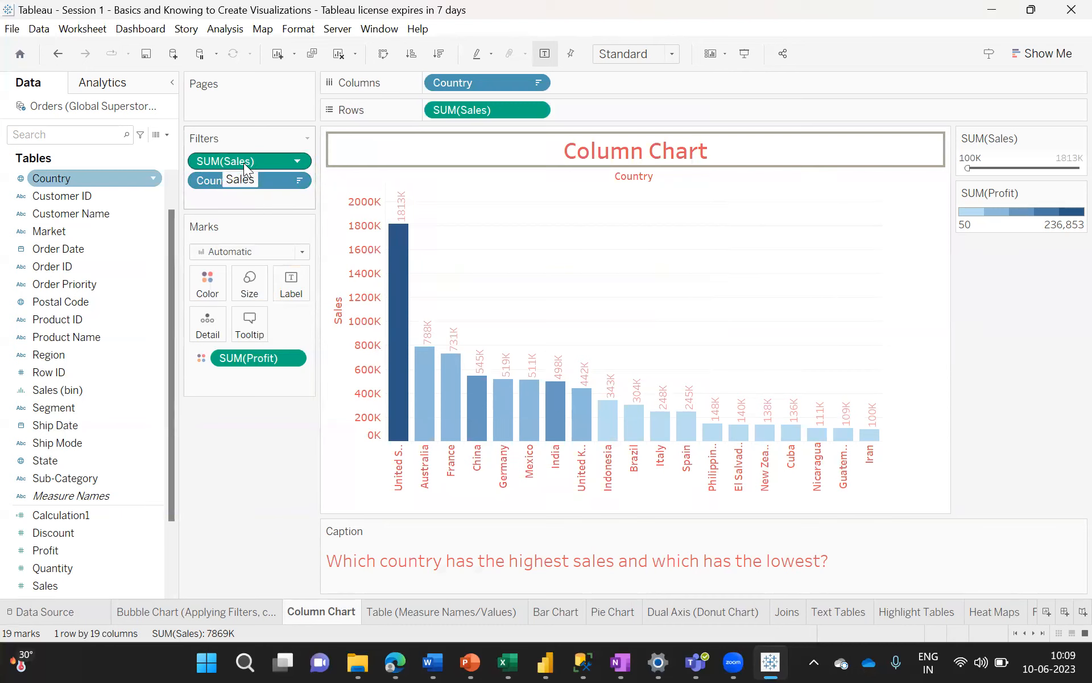
# - Place the Country filter above the Sales filter and apply it with every country deselected
pyautogui.moveTo(261, 154); pyautogui.dragTo(258, 190)
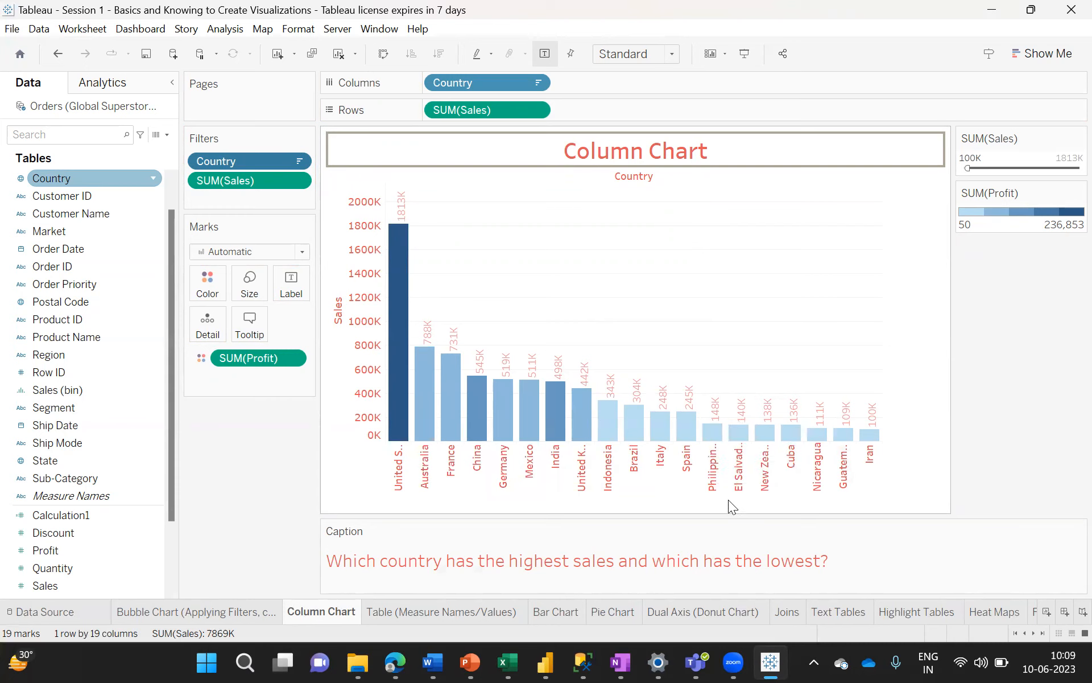
pyautogui.moveTo(872, 439)
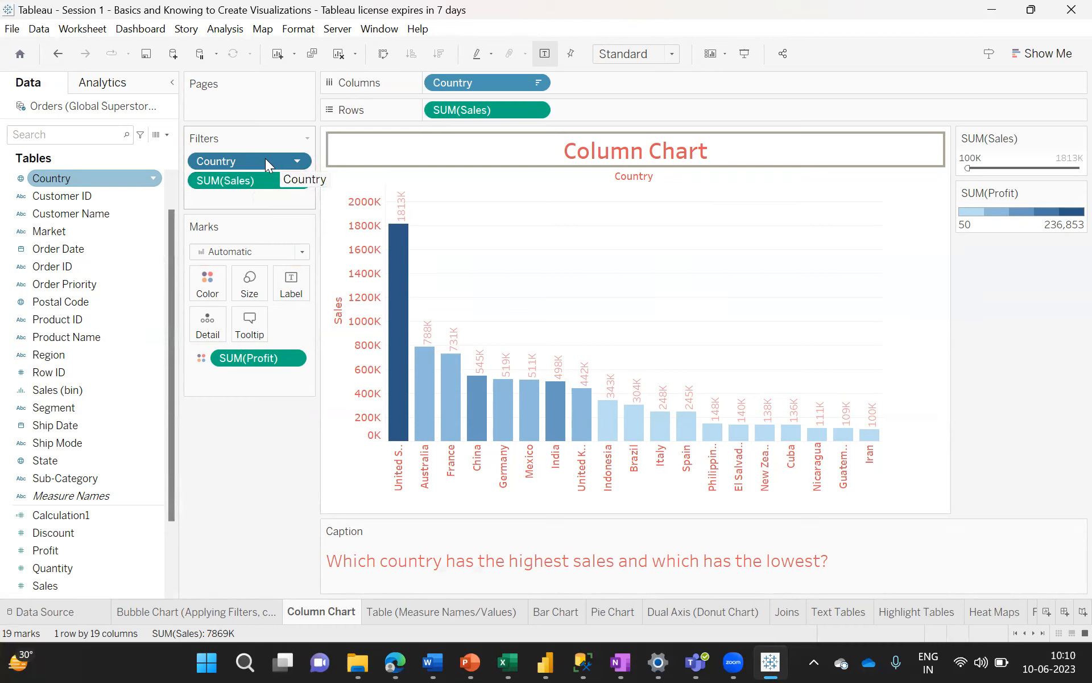
pyautogui.click(297, 162)
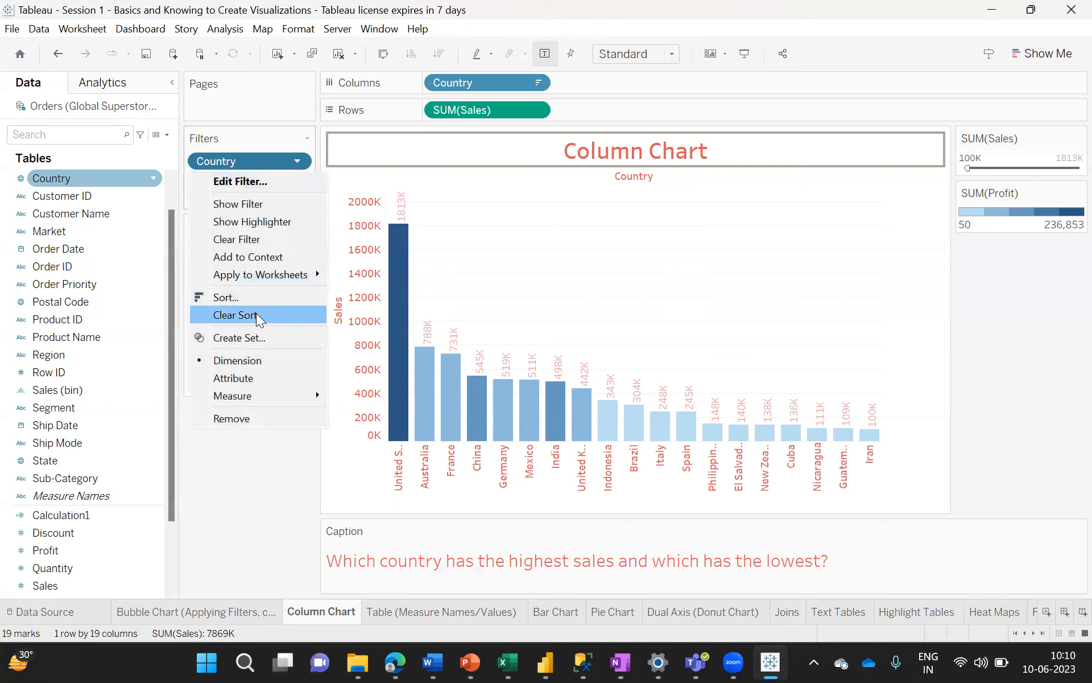
pyautogui.click(232, 181)
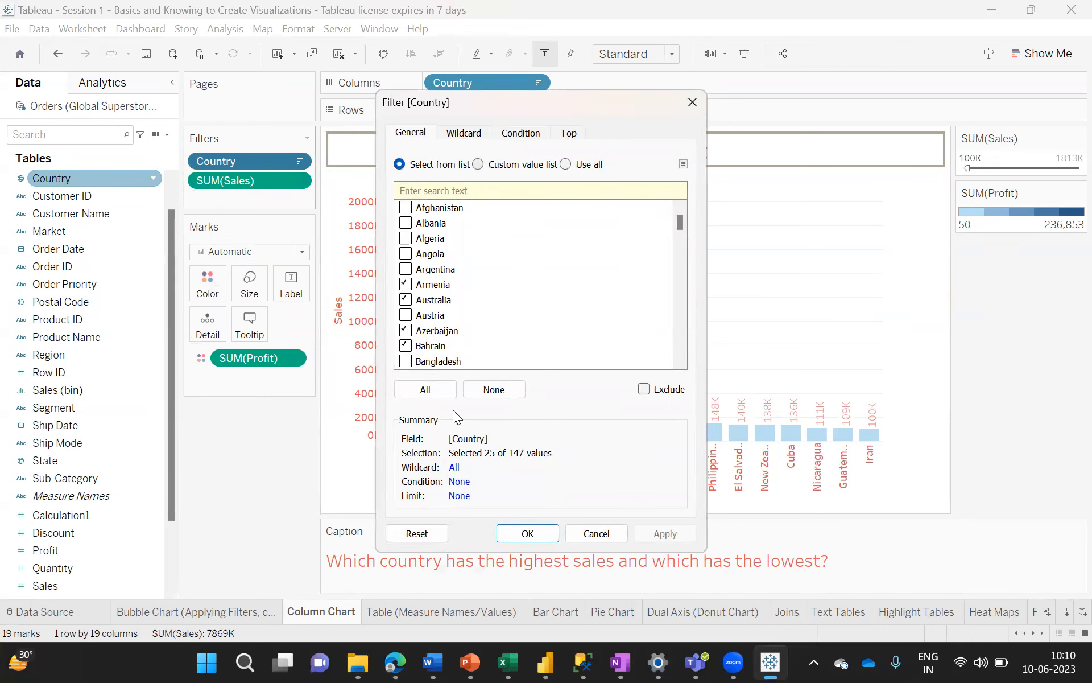
pyautogui.click(485, 393)
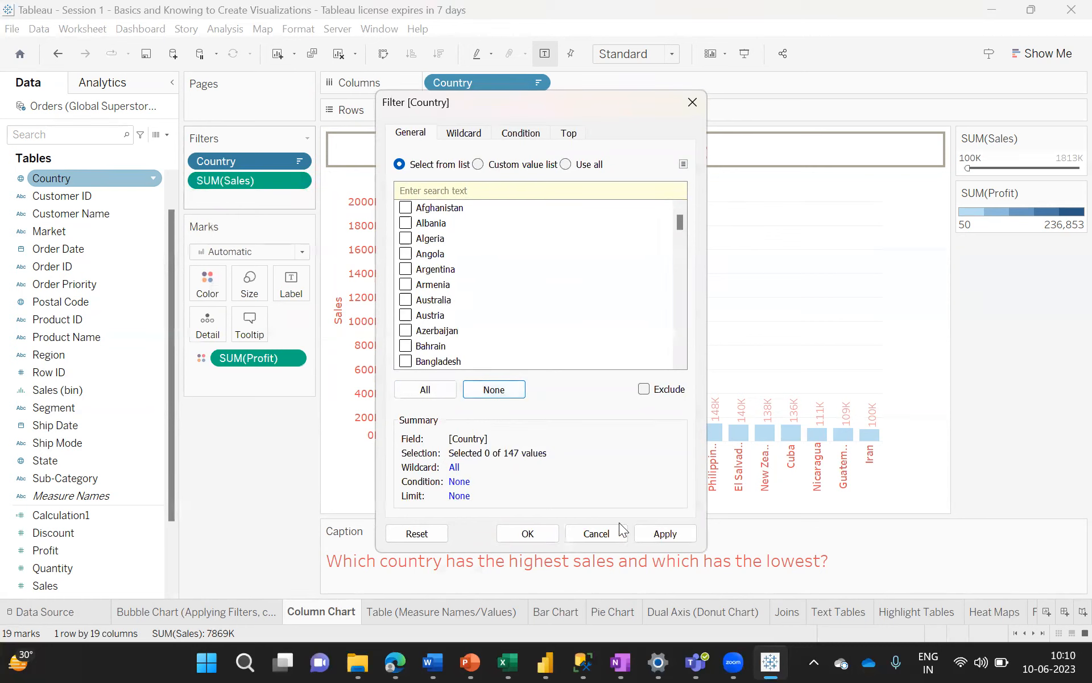
pyautogui.click(650, 535)
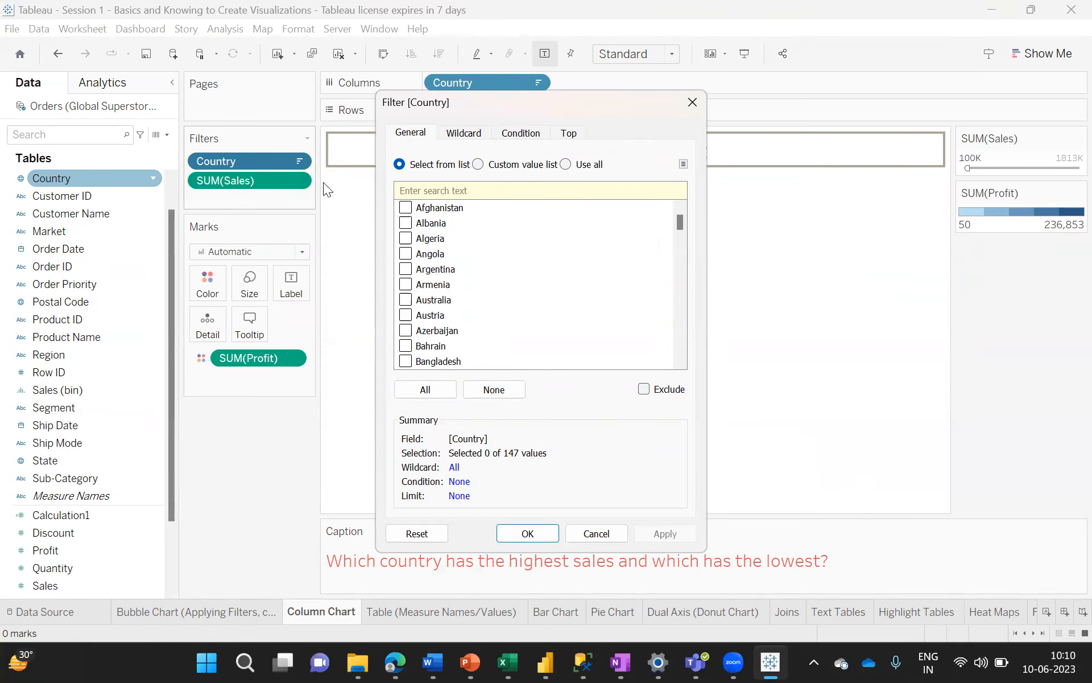
# - Select Afghanistan, Albania, Algeria and Angola in the Country filter, moving its dialog aside from the chart's filters
pyautogui.click(405, 207)
pyautogui.click(406, 207)
pyautogui.moveTo(536, 101); pyautogui.dragTo(707, 94)
pyautogui.click(577, 200)
pyautogui.click(577, 216)
pyautogui.click(577, 231)
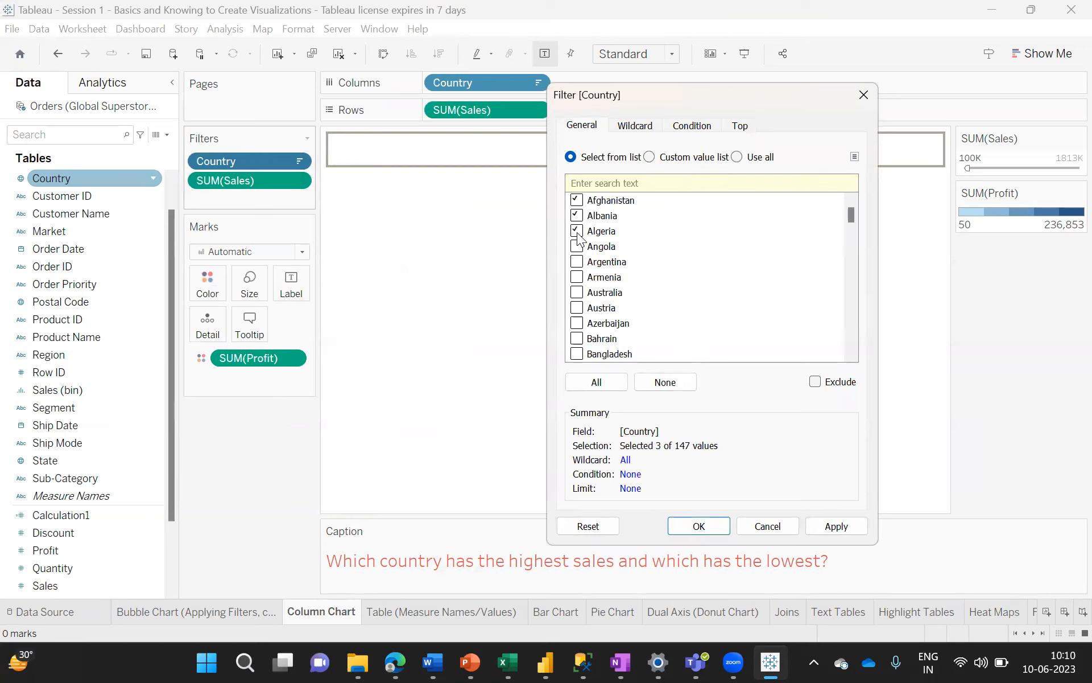
pyautogui.click(581, 260)
pyautogui.click(577, 246)
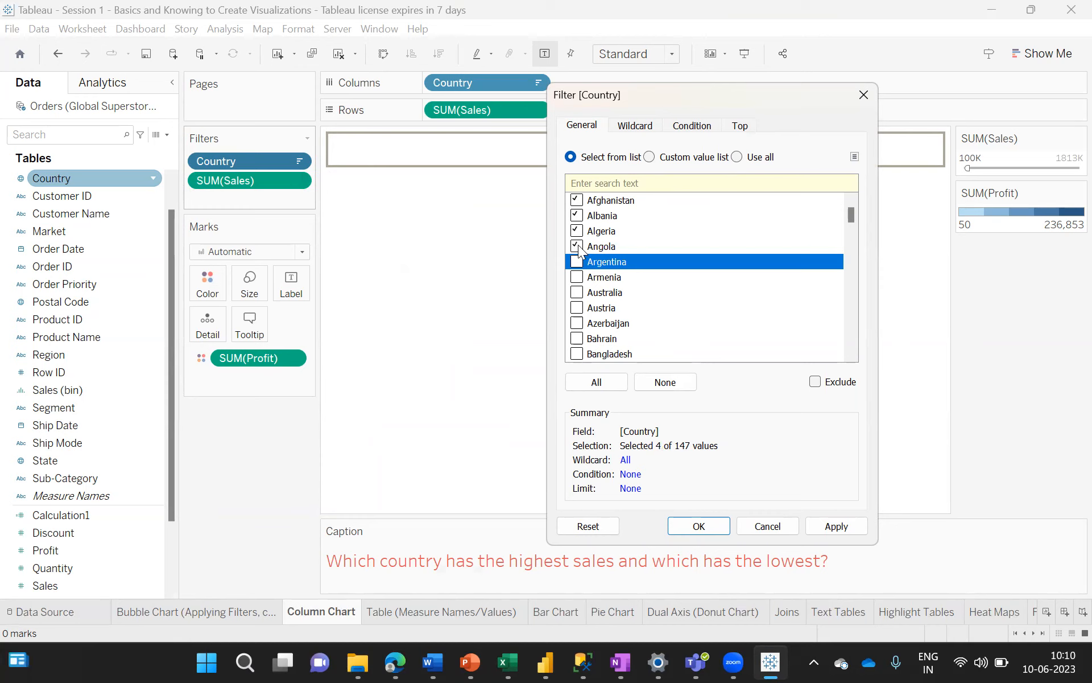
# - Extend the Country filter's selection with Armenia, Australia, Austria, Azerbaijan, Bahrain and Bangladesh
pyautogui.click(576, 277)
pyautogui.click(577, 292)
pyautogui.click(576, 308)
pyautogui.click(576, 323)
pyautogui.click(577, 338)
pyautogui.click(576, 354)
# - Discard the country selection and remove the Country filter from the column chart
pyautogui.click(664, 384)
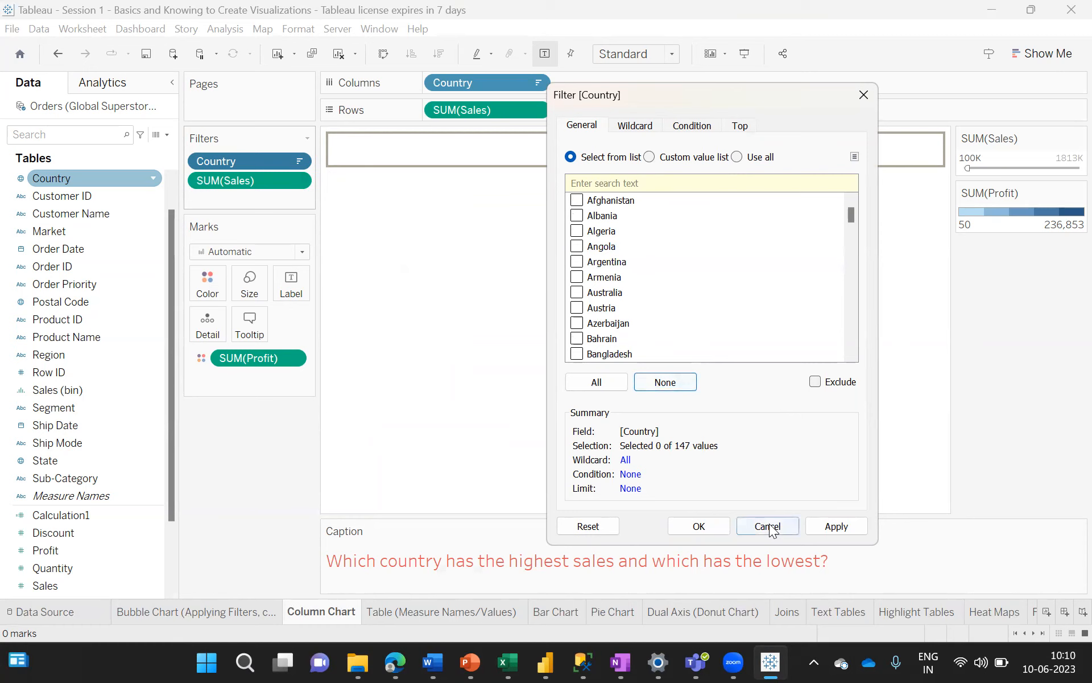
pyautogui.click(586, 526)
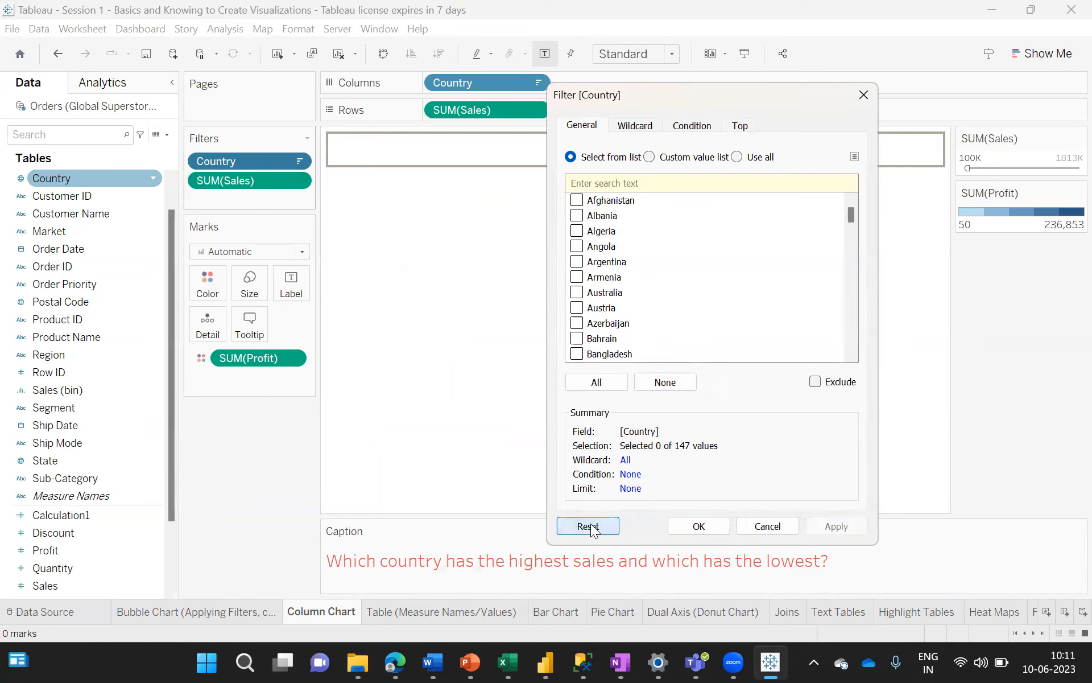
pyautogui.click(768, 527)
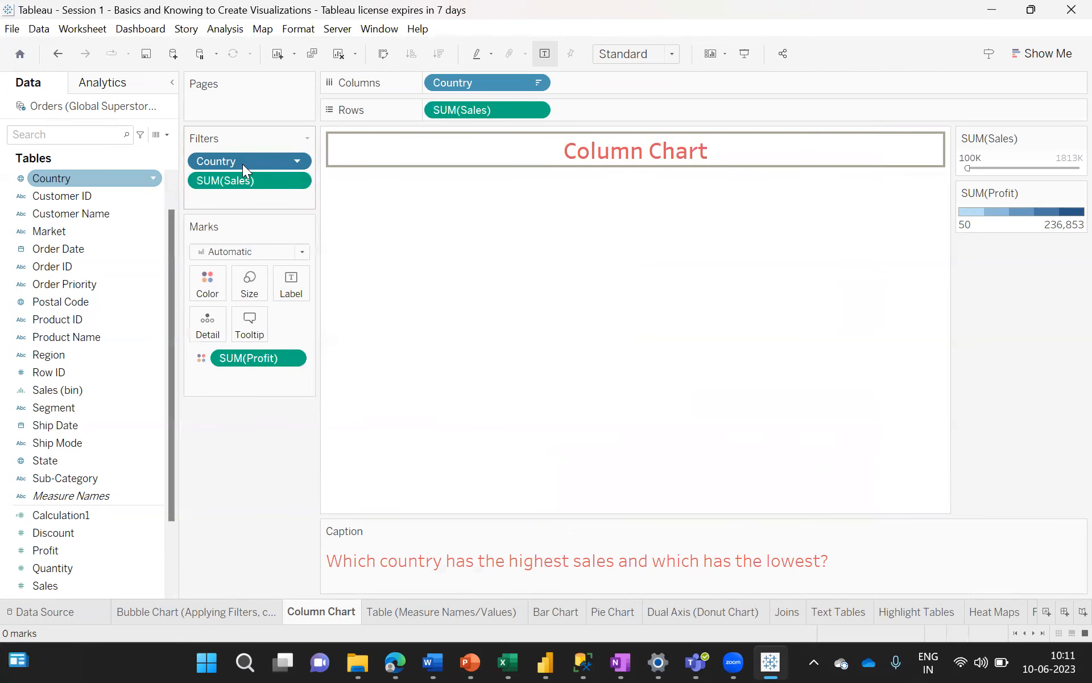
pyautogui.moveTo(242, 164); pyautogui.dragTo(87, 256)
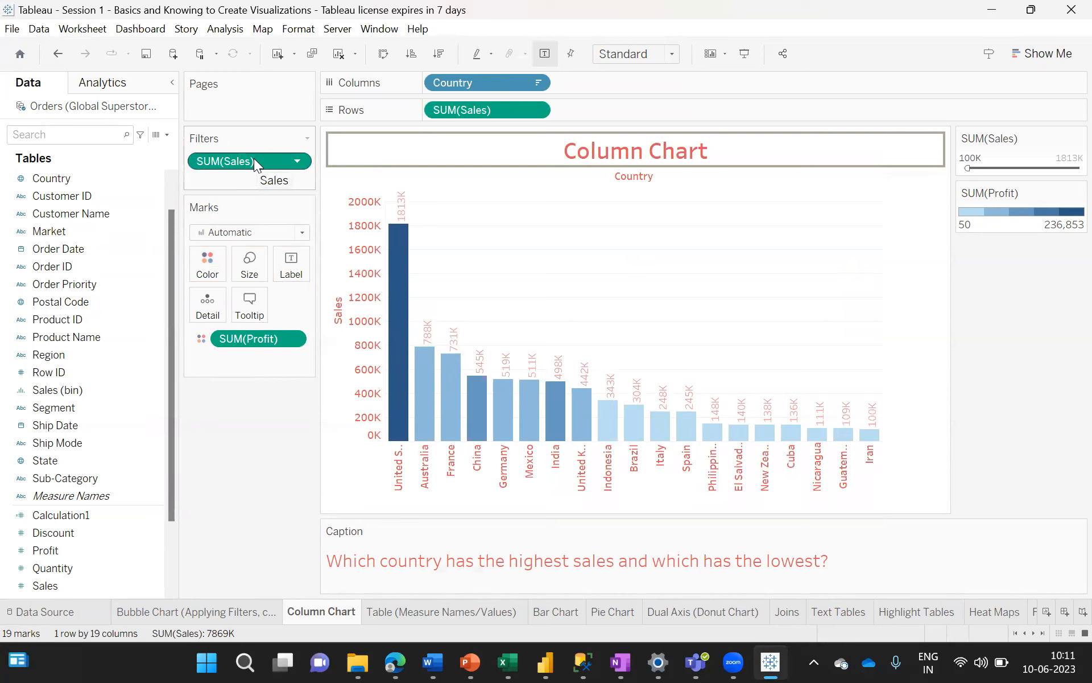
# - Start a filter on the Market field for the column chart
pyautogui.moveTo(170, 340); pyautogui.dragTo(168, 387)
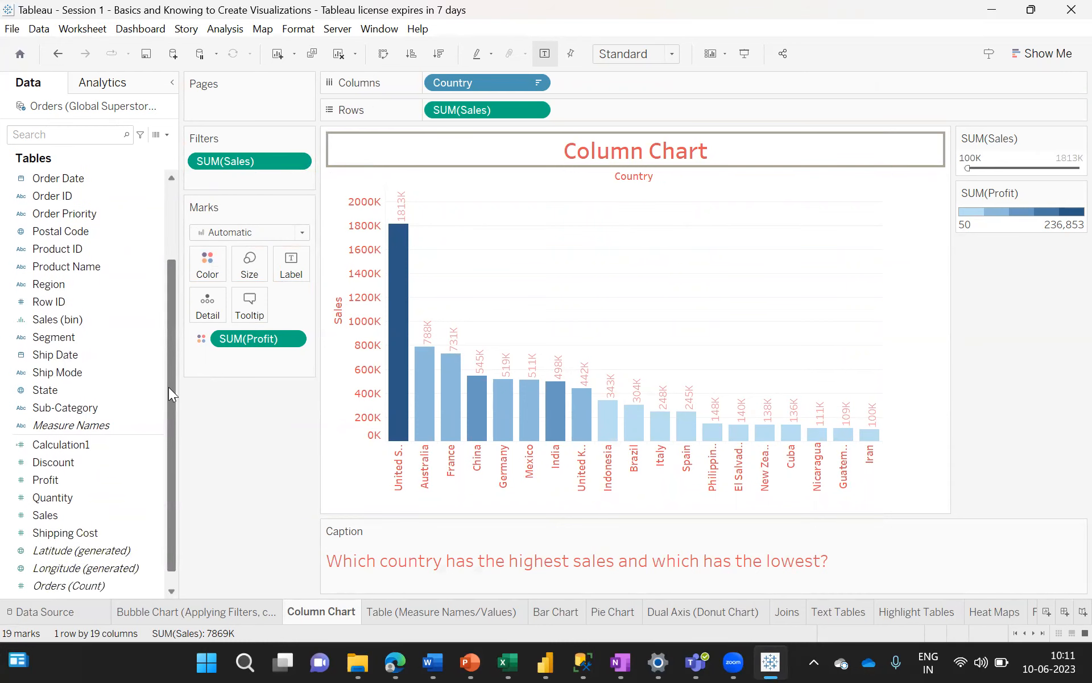
pyautogui.moveTo(168, 383); pyautogui.dragTo(169, 331)
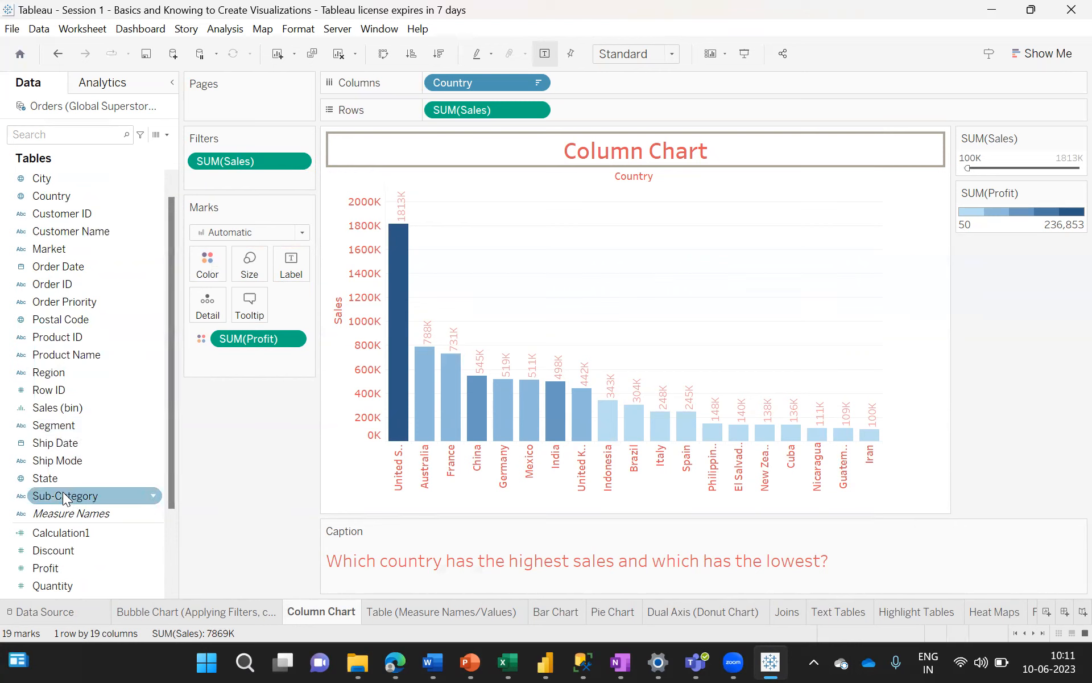
pyautogui.moveTo(49, 249); pyautogui.dragTo(220, 157)
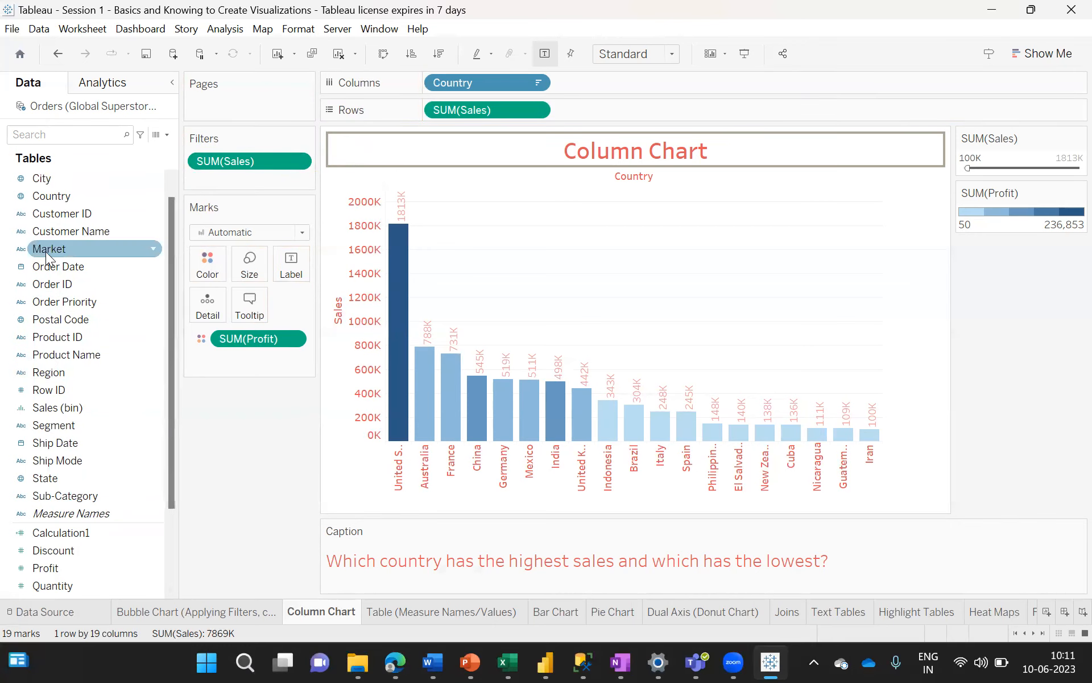
# - Add a Market filter to the column chart that keeps only APAC and apply it
pyautogui.moveTo(51, 250); pyautogui.dragTo(218, 186)
pyautogui.click(404, 210)
pyautogui.click(405, 225)
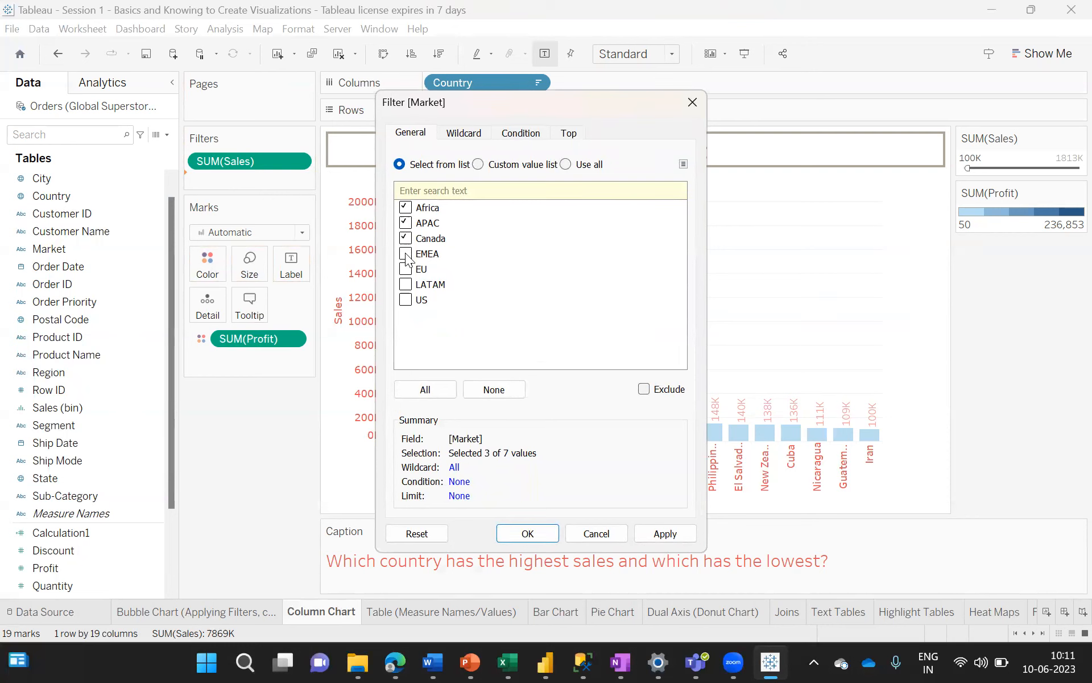
pyautogui.click(404, 207)
pyautogui.click(405, 238)
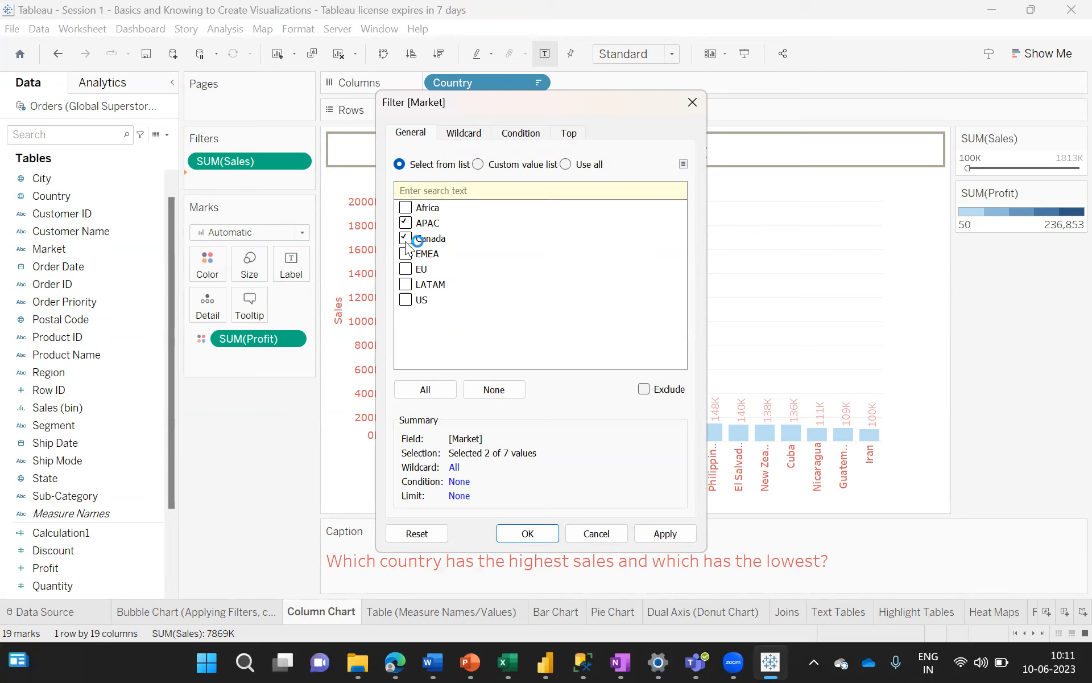
pyautogui.click(663, 536)
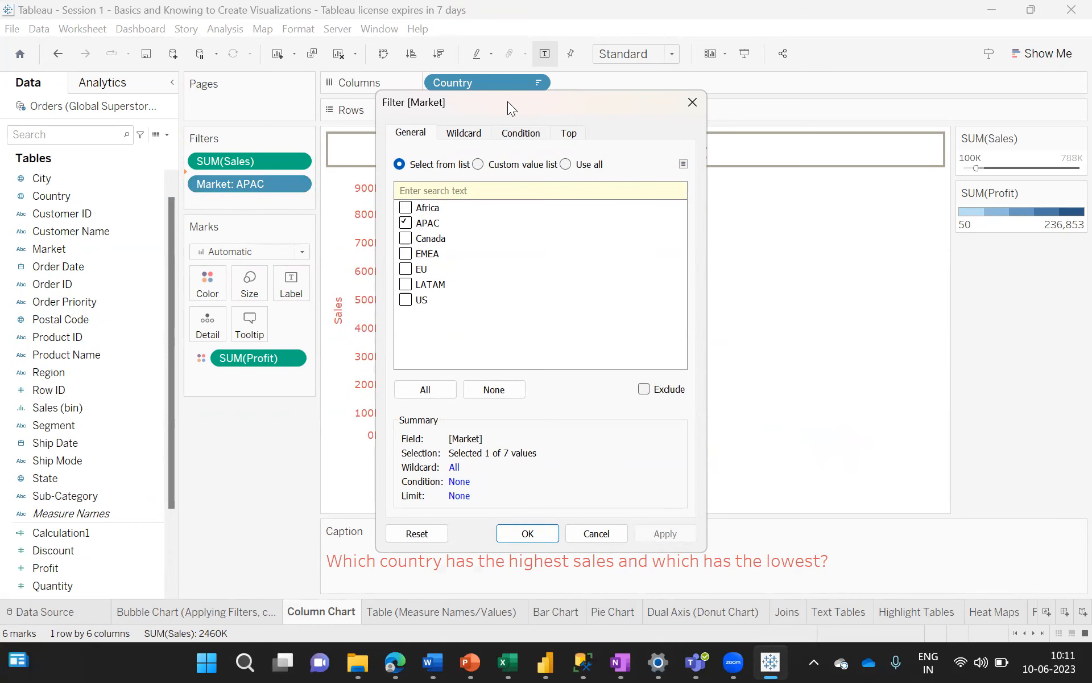
# - Extend the Market filter with Canada and EMEA and apply it to the chart
pyautogui.moveTo(516, 101); pyautogui.dragTo(785, 140)
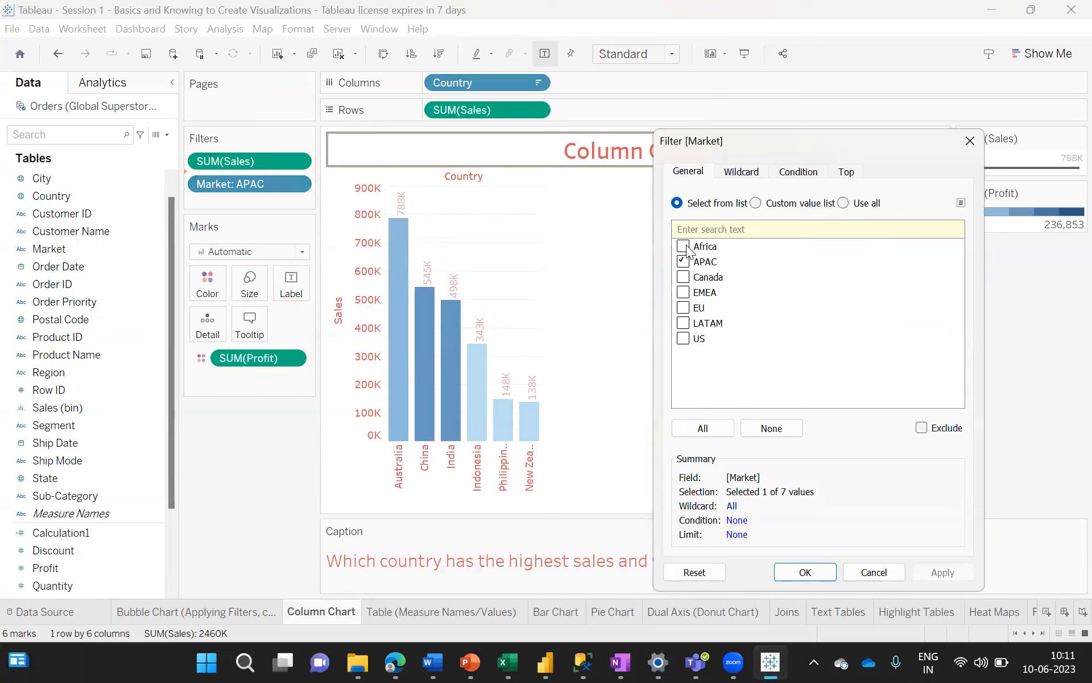
pyautogui.click(683, 277)
pyautogui.click(940, 572)
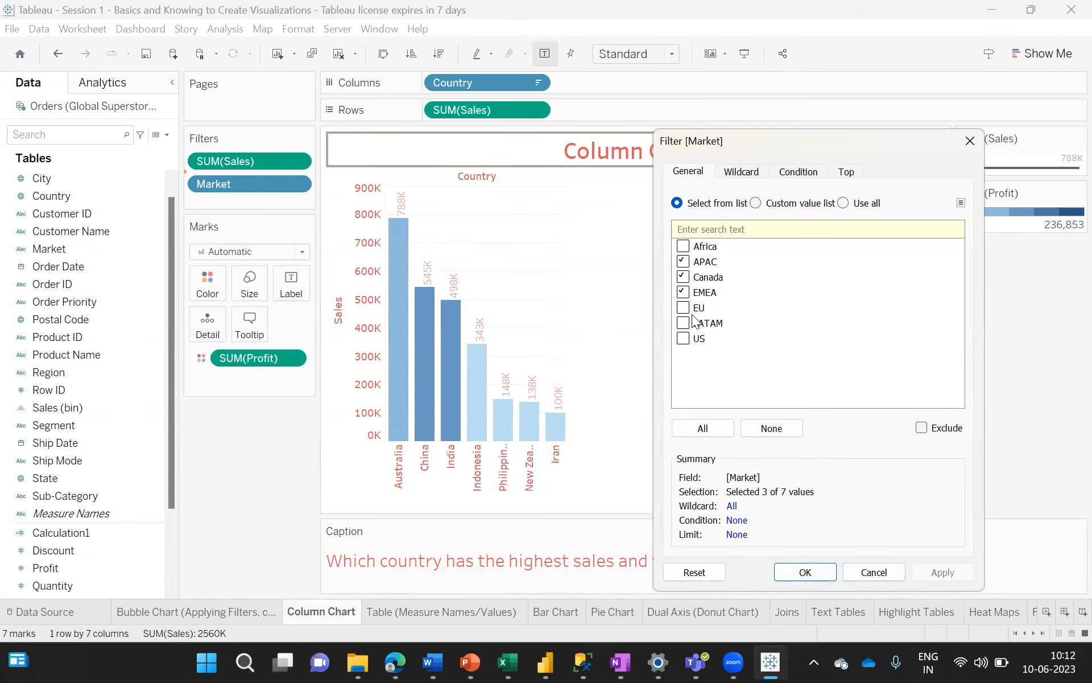
# - Deselect Canada and EMEA in the Market filter, keeping only APAC, and confirm the filter
pyautogui.click(684, 292)
pyautogui.click(682, 277)
pyautogui.click(682, 261)
pyautogui.click(683, 262)
pyautogui.click(937, 571)
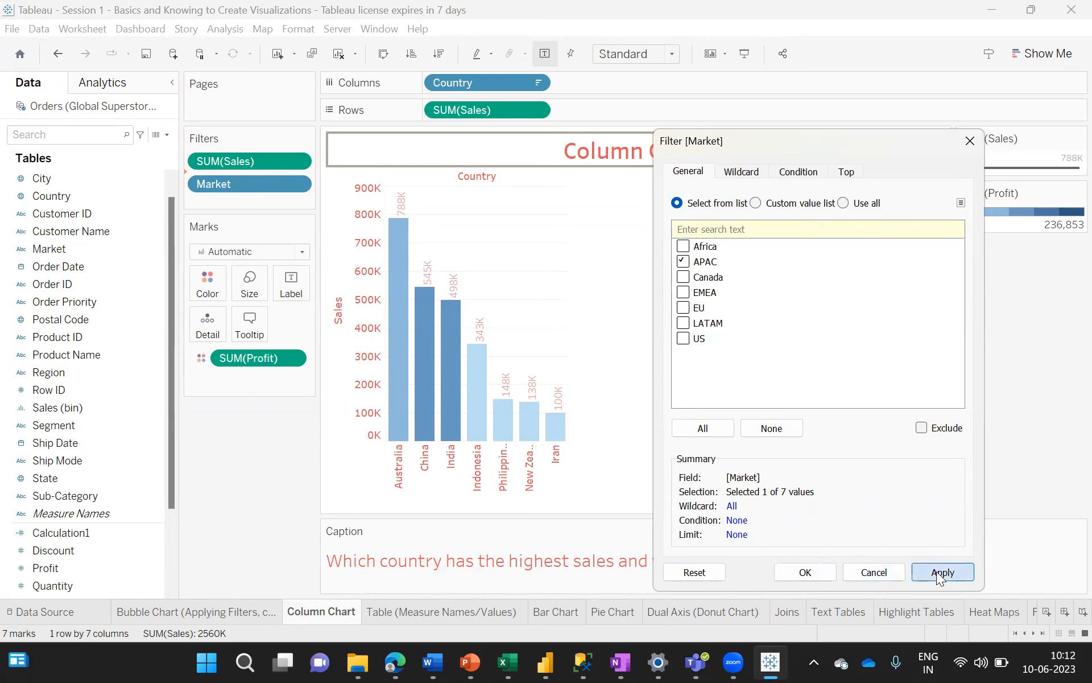
pyautogui.click(806, 572)
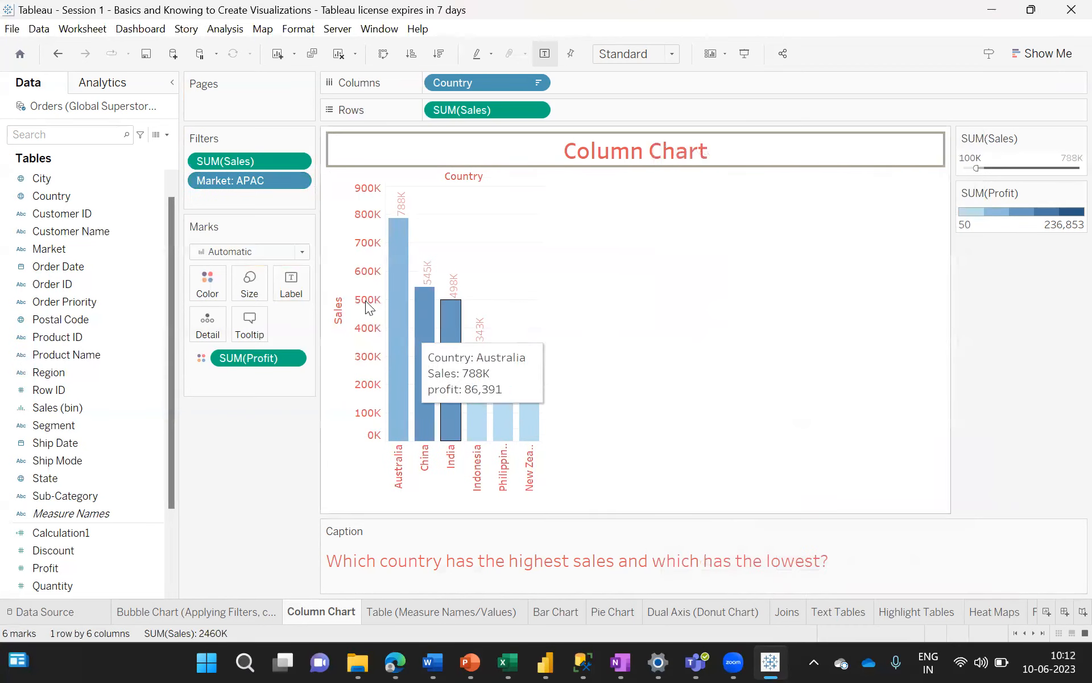
# - Examine the countries offered in a Country filter while Market is a regular filter, and cancel without adding it
pyautogui.moveTo(38, 196); pyautogui.dragTo(221, 200)
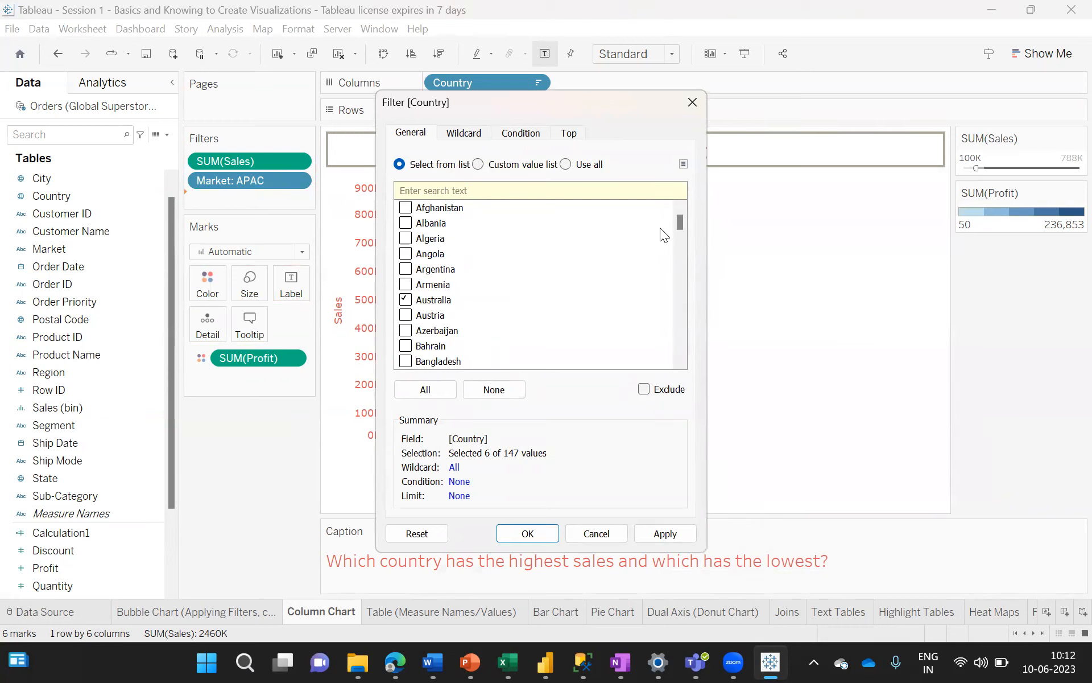
pyautogui.moveTo(678, 222)
pyautogui.mouseDown()
pyautogui.moveTo(679, 358)
pyautogui.moveTo(684, 216)
pyautogui.mouseUp()
pyautogui.click(597, 534)
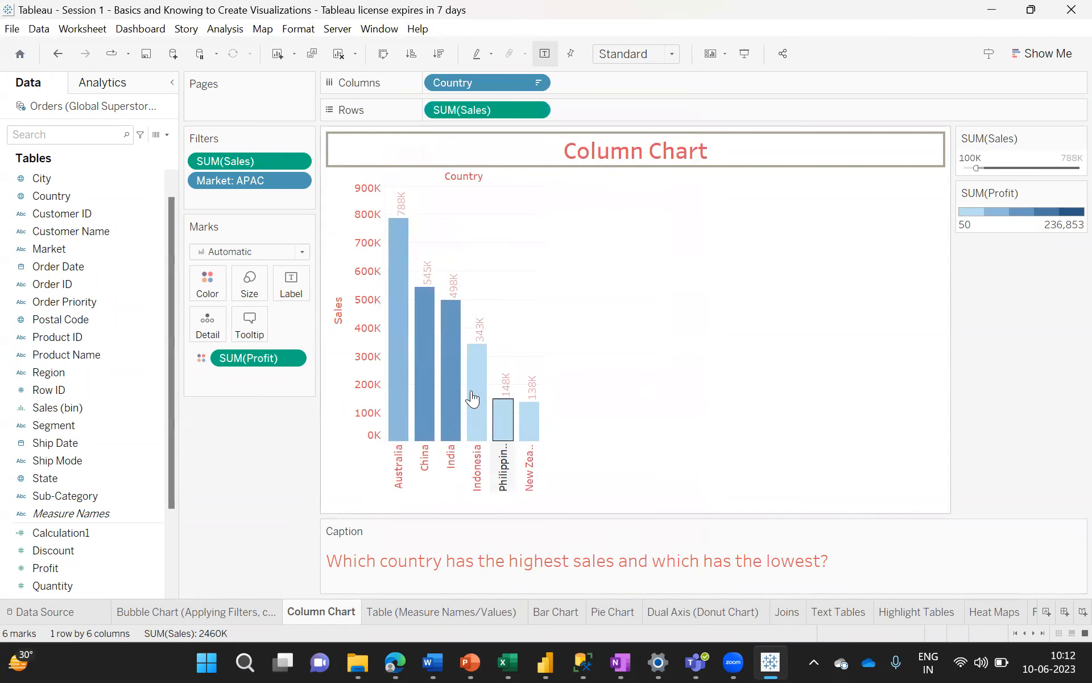
# - Remove the Market filter from the column chart and check the options available for the Sales filter
pyautogui.rightClick(233, 178)
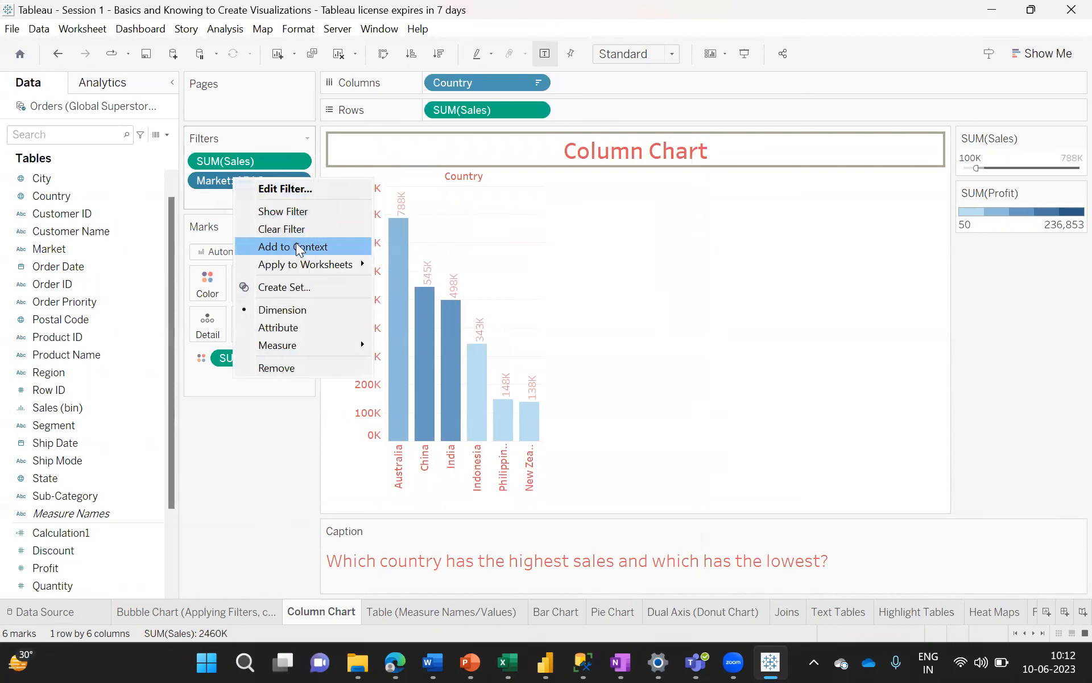
pyautogui.click(210, 179)
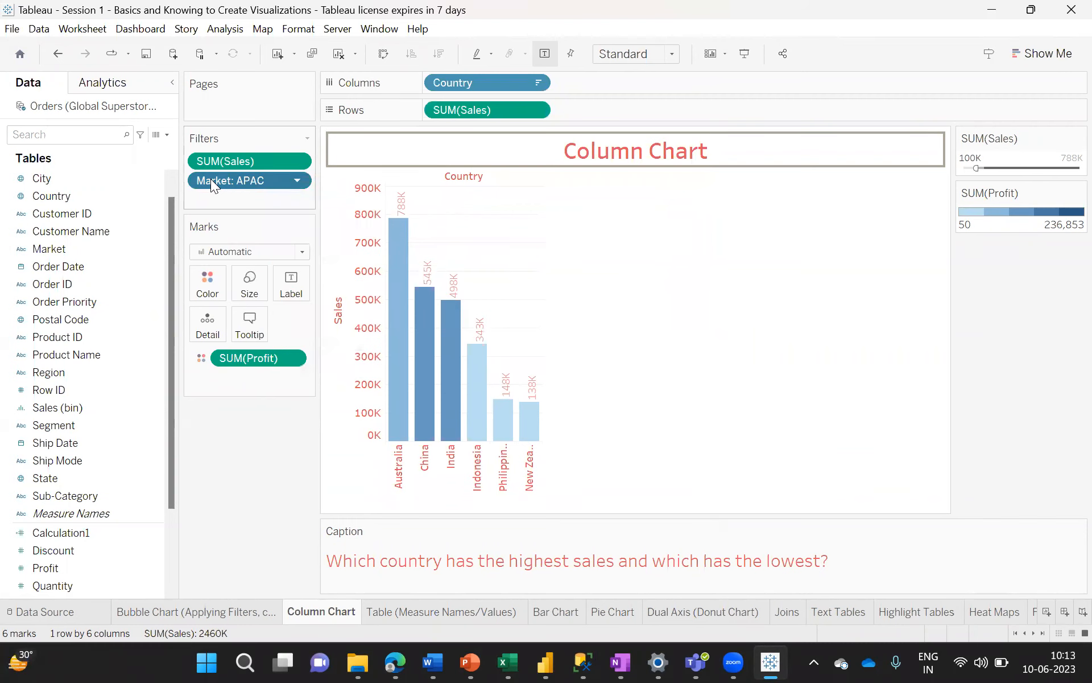
pyautogui.moveTo(251, 176); pyautogui.dragTo(249, 154)
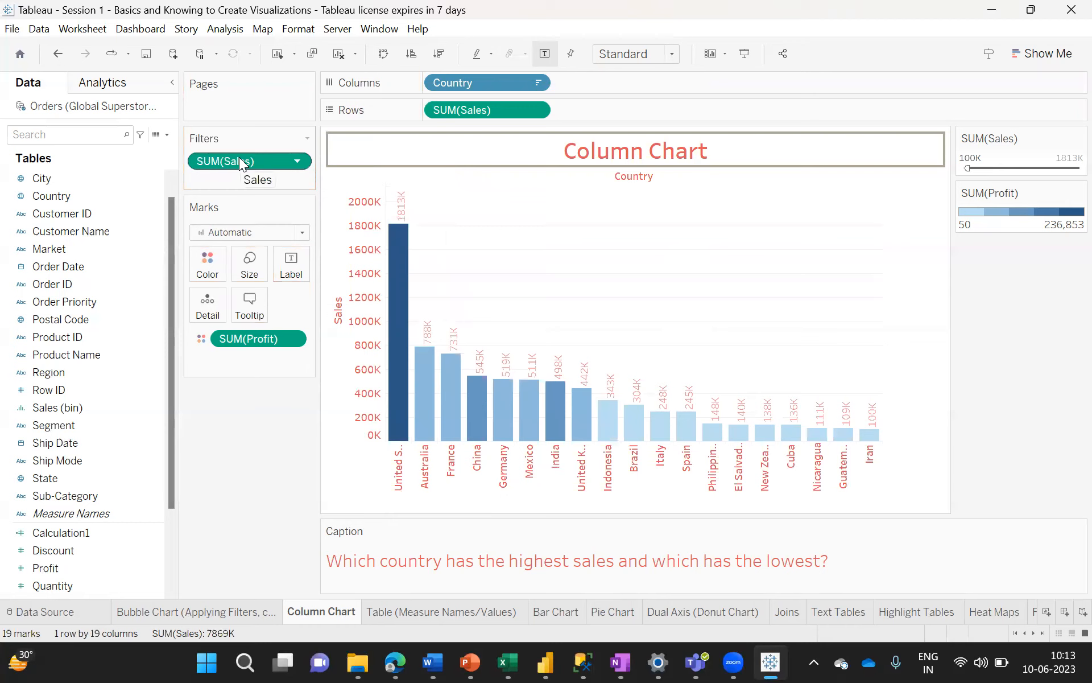
pyautogui.rightClick(240, 160)
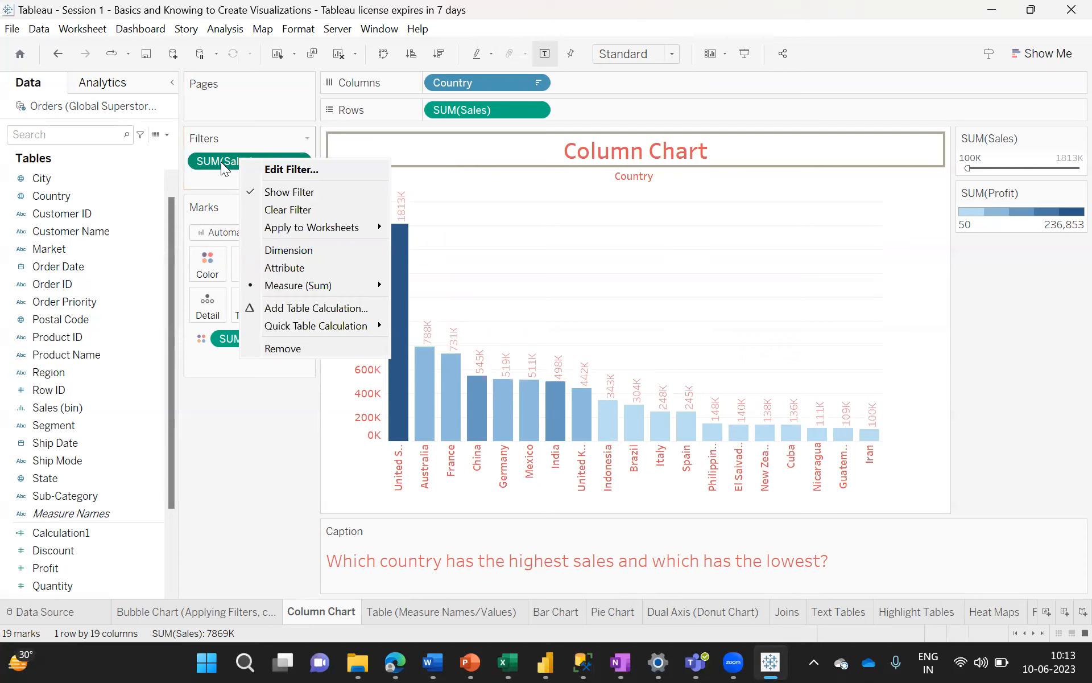
# - Add a Market filter limited to APAC ahead of the Sales filter and make it a context filter
pyautogui.click(48, 248)
pyautogui.moveTo(49, 248); pyautogui.dragTo(206, 151)
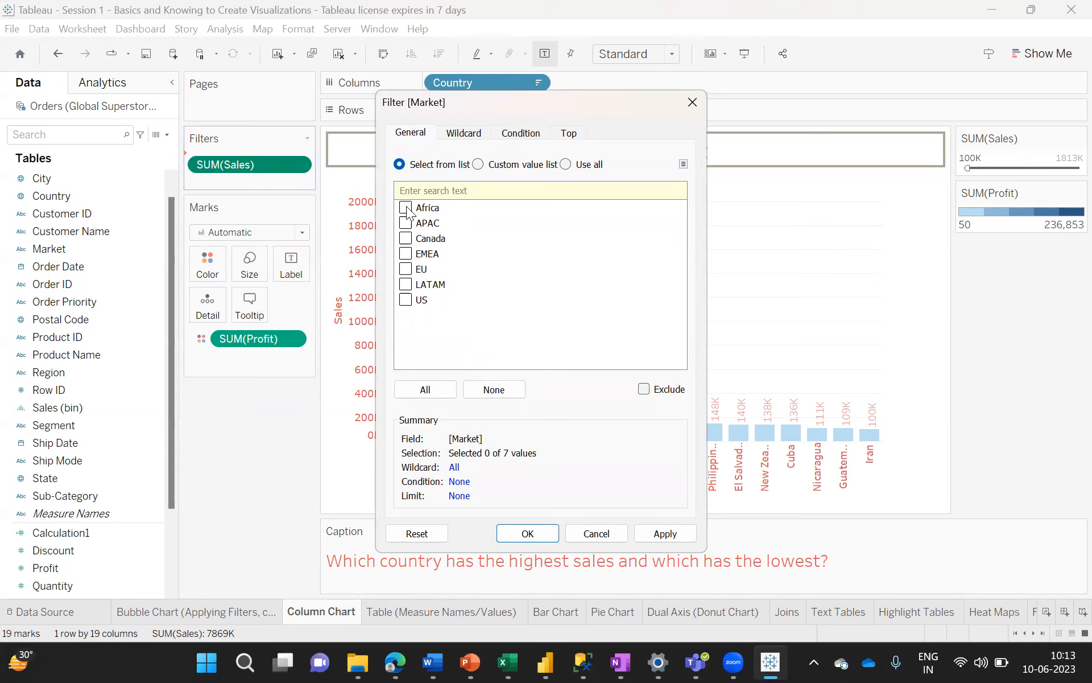
pyautogui.click(405, 224)
pyautogui.click(661, 534)
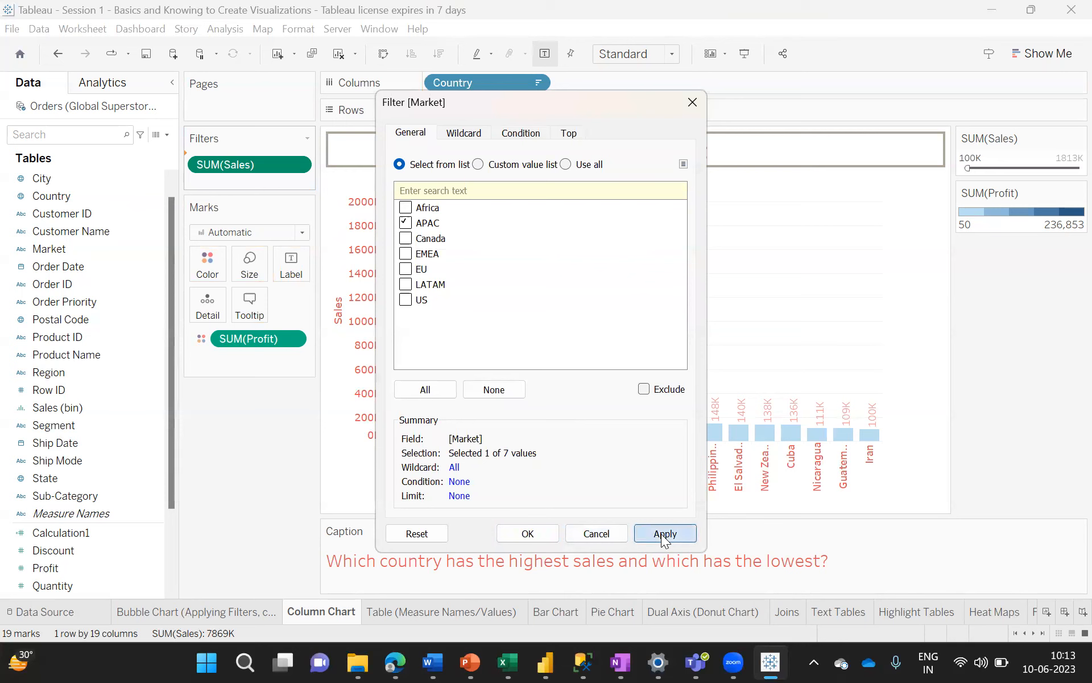
pyautogui.click(528, 534)
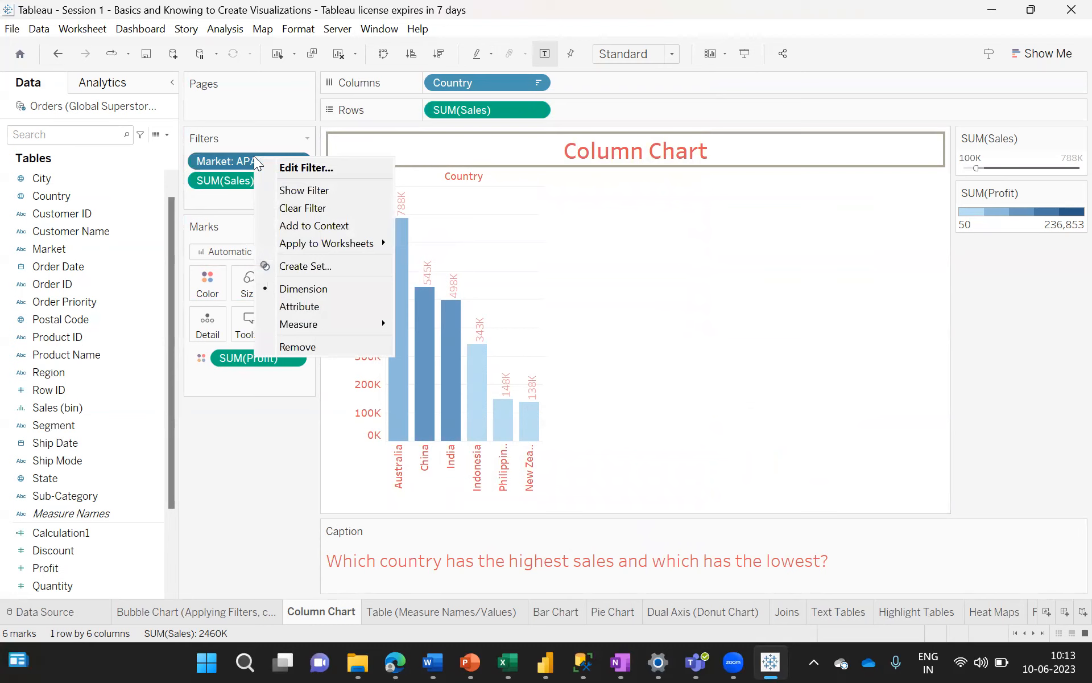
pyautogui.click(300, 225)
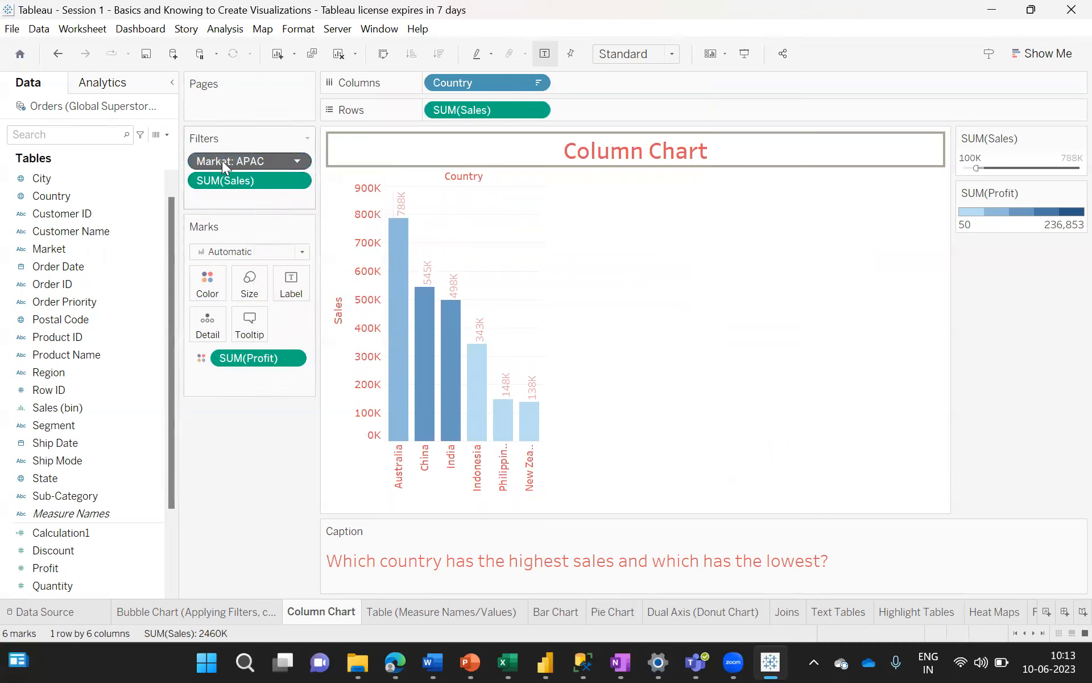
# - Examine the countries offered in a Country filter with Market as context, and cancel without adding it
pyautogui.moveTo(66, 196); pyautogui.dragTo(218, 201)
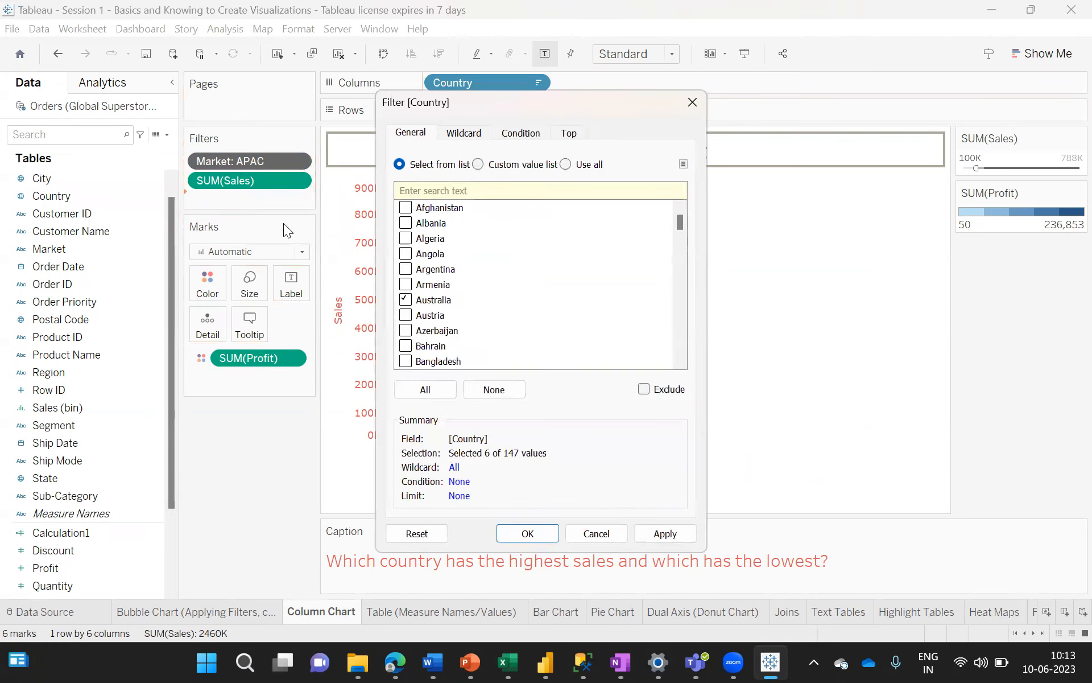
pyautogui.moveTo(679, 222)
pyautogui.mouseDown()
pyautogui.moveTo(680, 357)
pyautogui.moveTo(687, 207)
pyautogui.mouseUp()
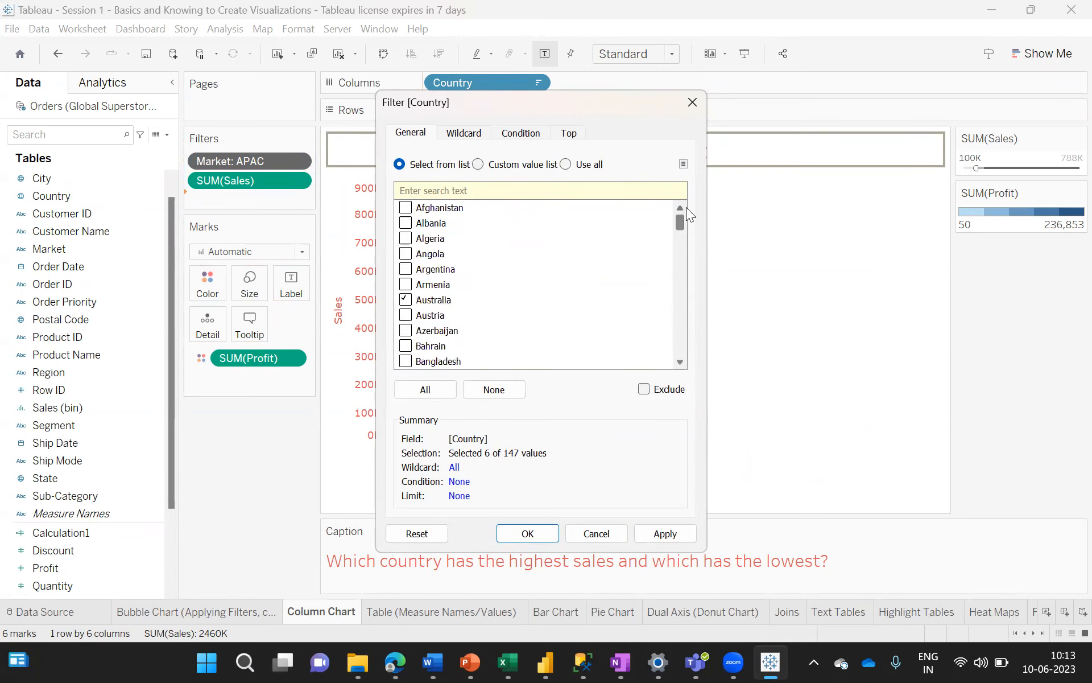
pyautogui.click(596, 532)
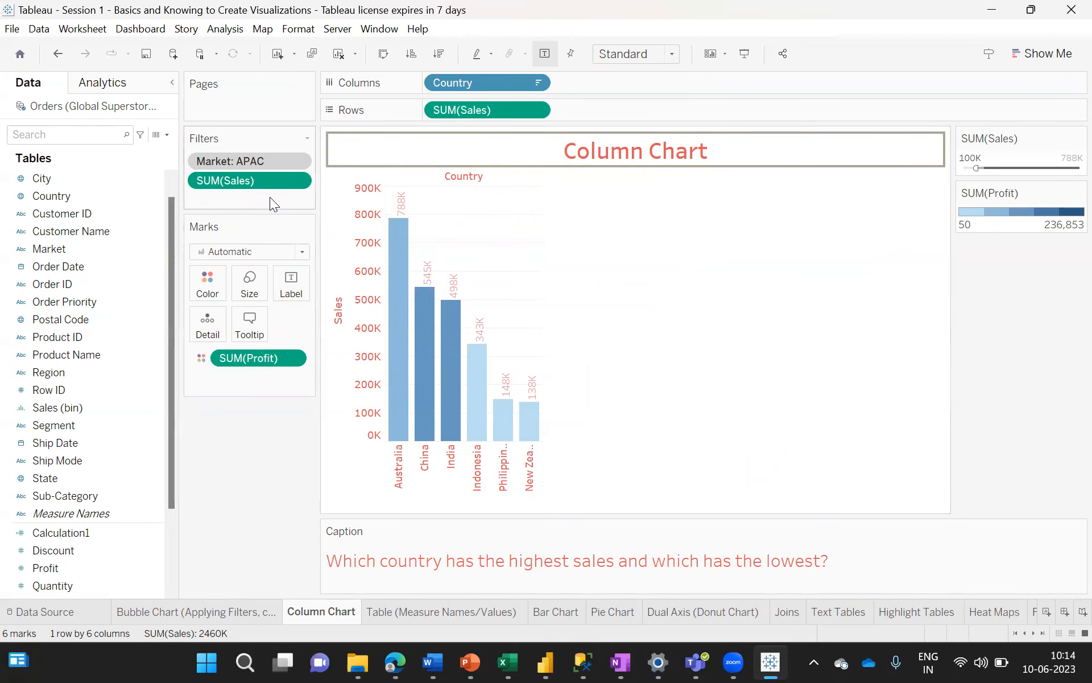
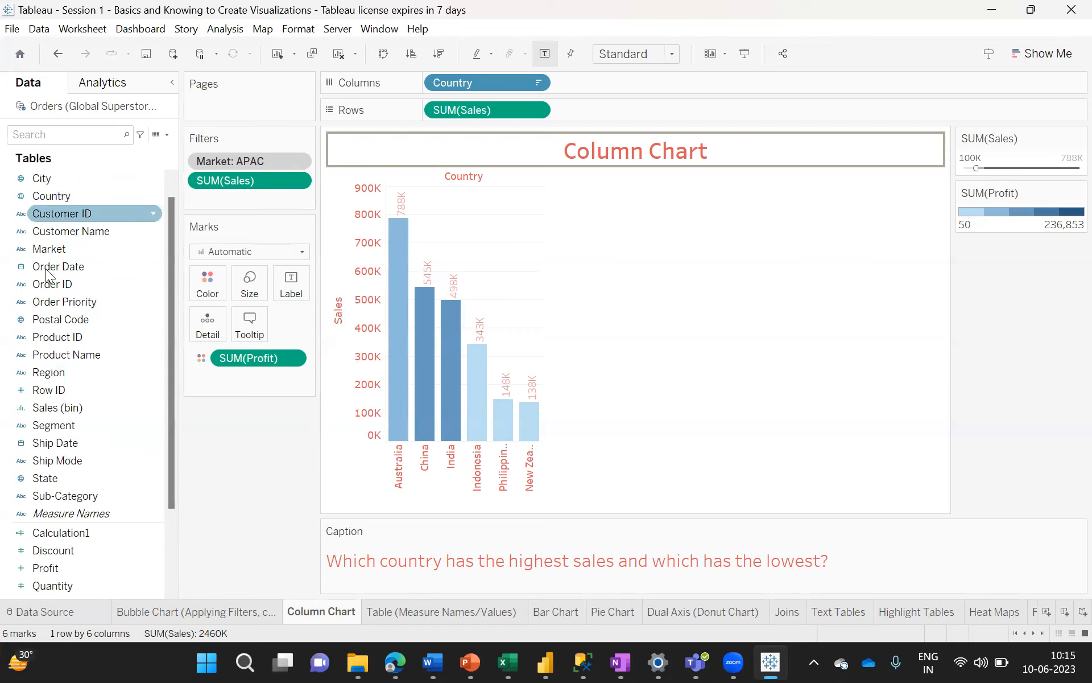
# - Add a Country filter below the Sales filter, keeping the preselected countries
pyautogui.moveTo(425, 278)
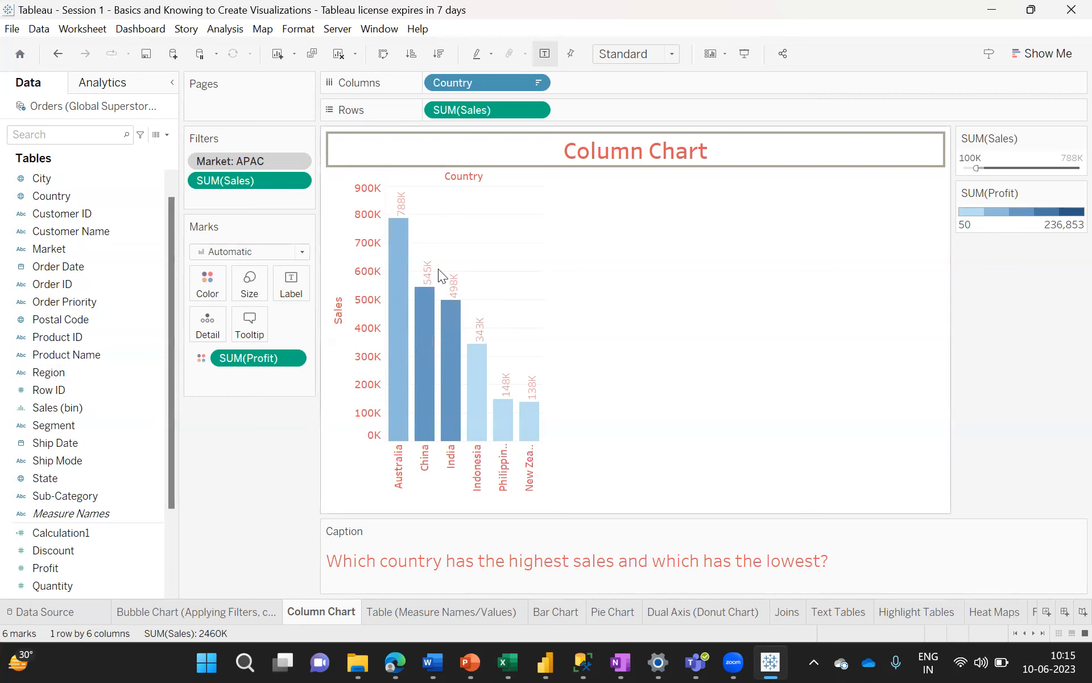
pyautogui.moveTo(467, 406)
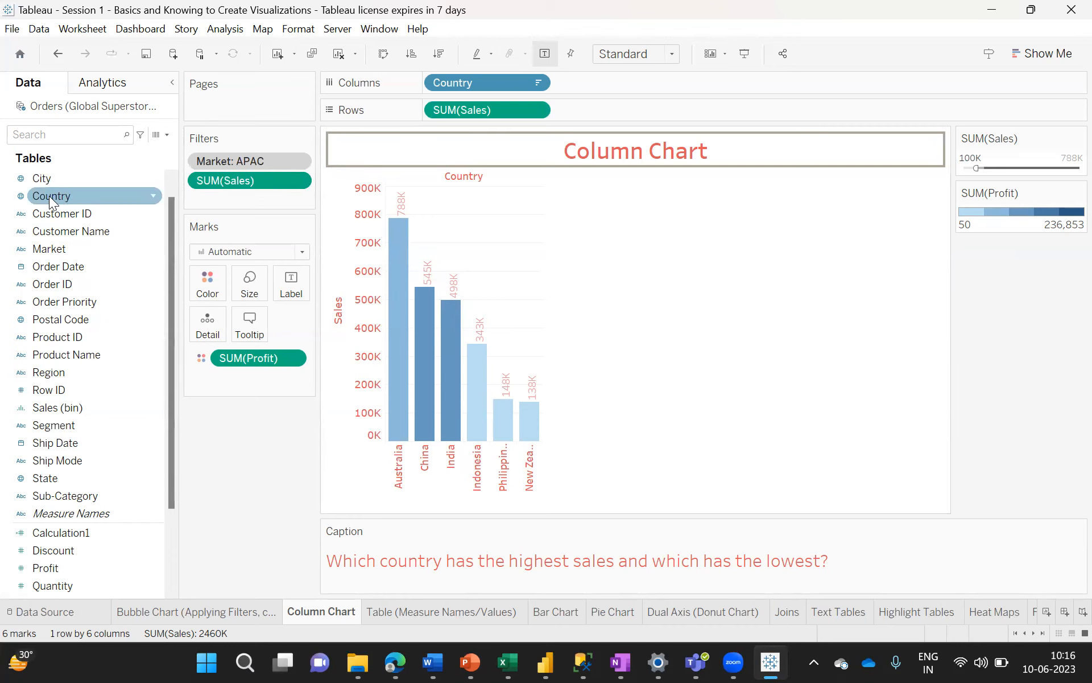
pyautogui.moveTo(48, 197); pyautogui.dragTo(215, 195)
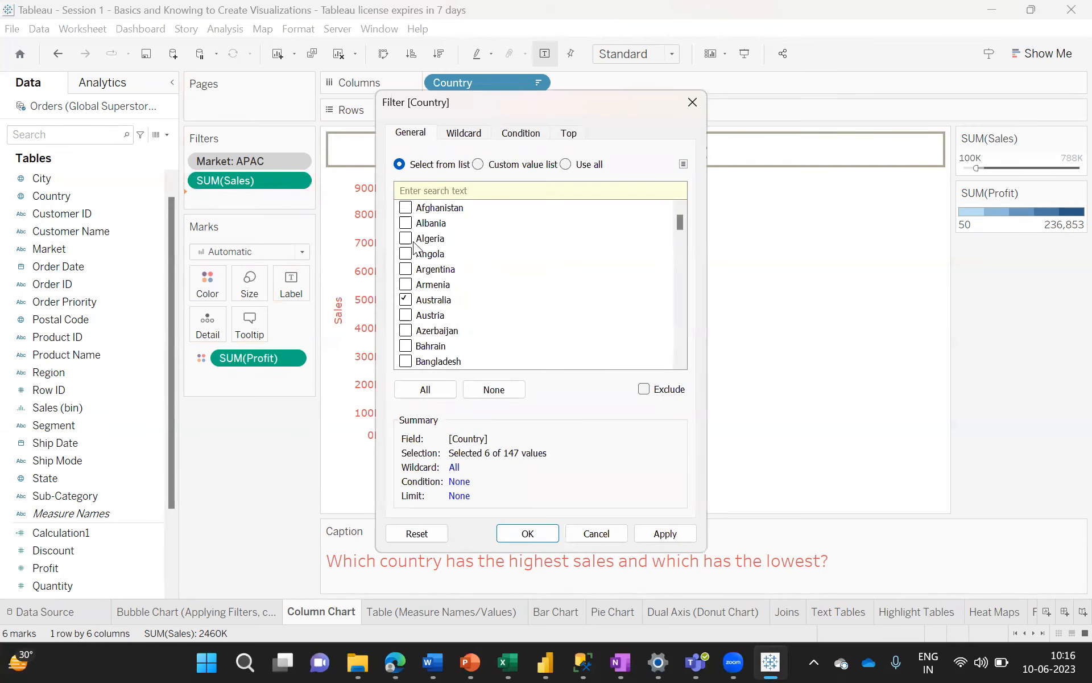
pyautogui.click(663, 533)
pyautogui.click(527, 533)
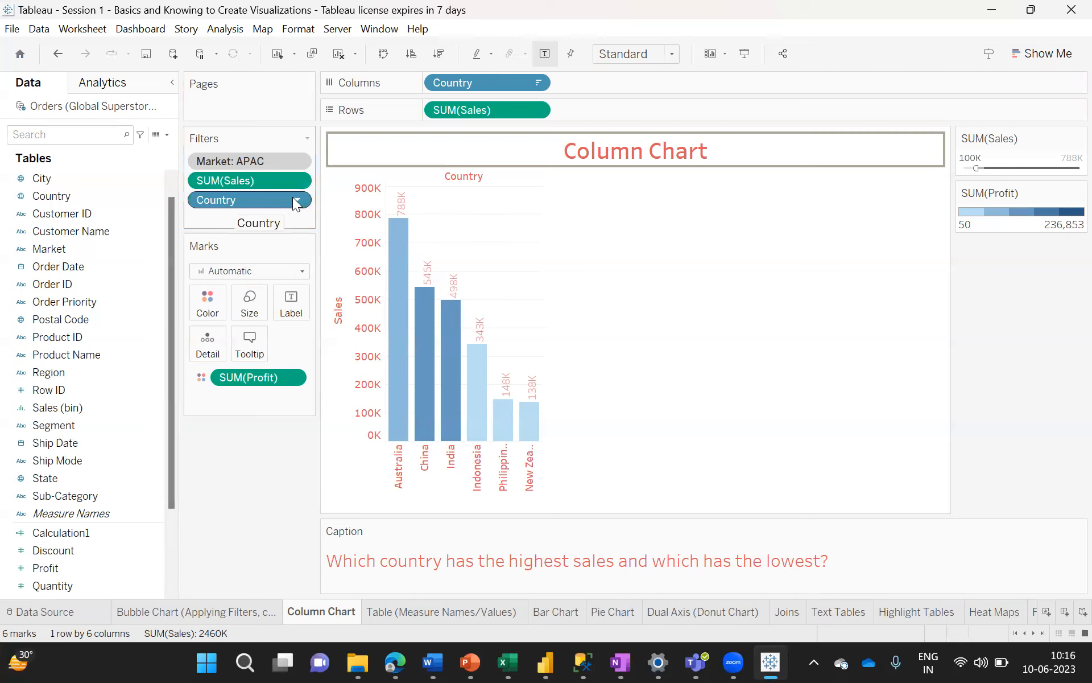
# - Try applying the Country filter with Angola and Argentina included, and deselect both countries again
pyautogui.rightClick(245, 198)
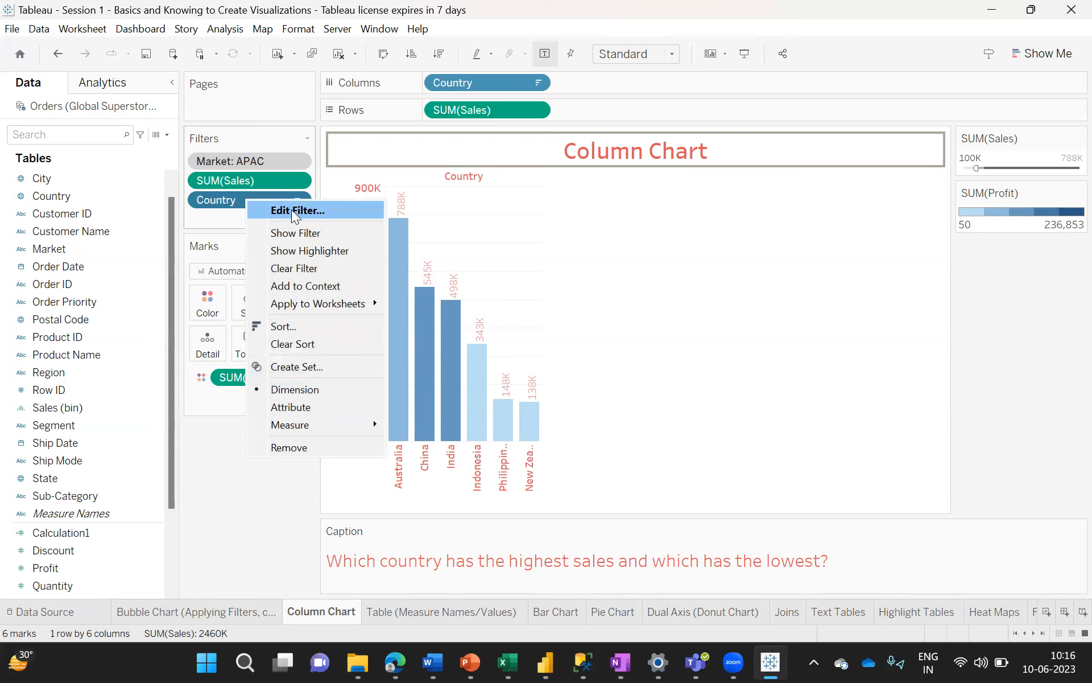
pyautogui.click(292, 209)
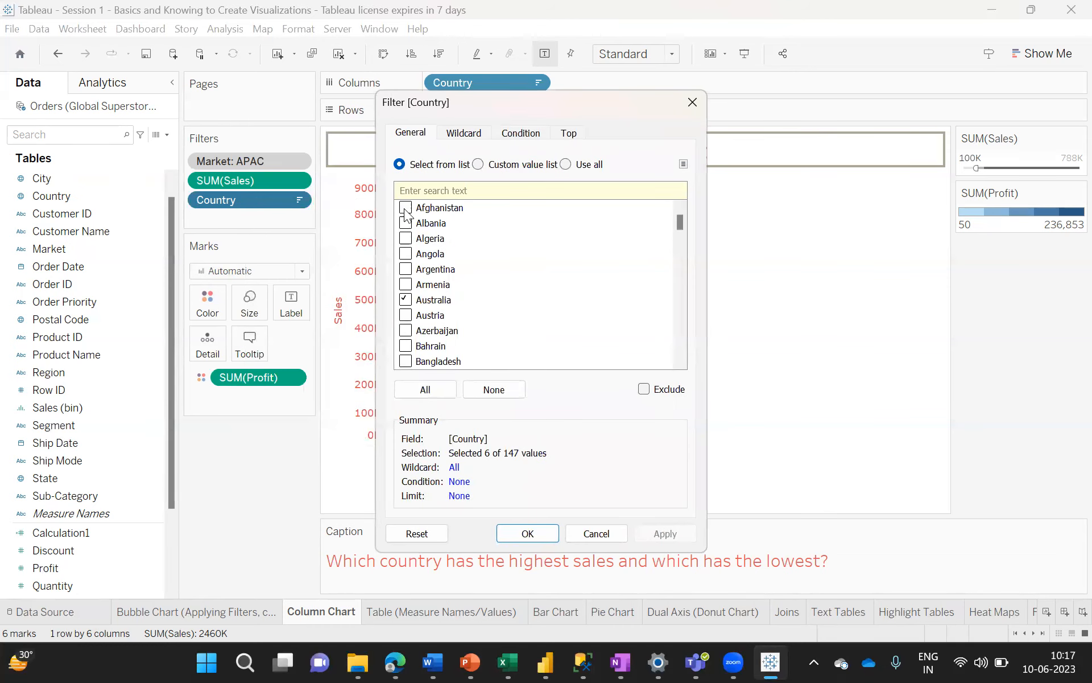
pyautogui.click(406, 254)
pyautogui.click(405, 269)
pyautogui.click(662, 534)
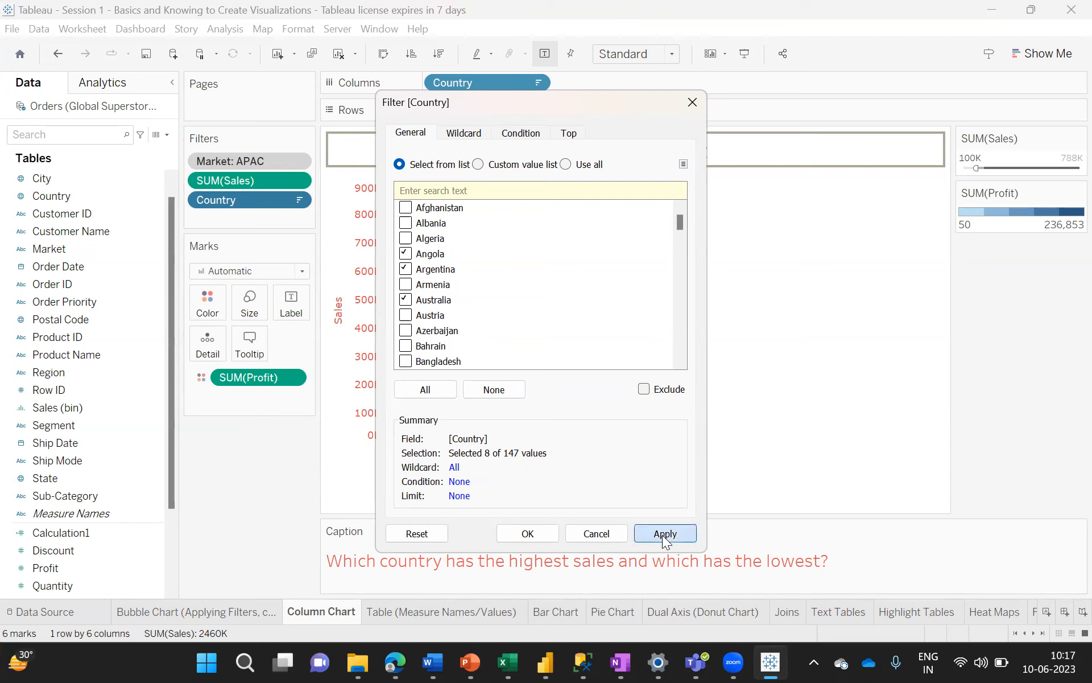
pyautogui.click(406, 254)
pyautogui.click(405, 269)
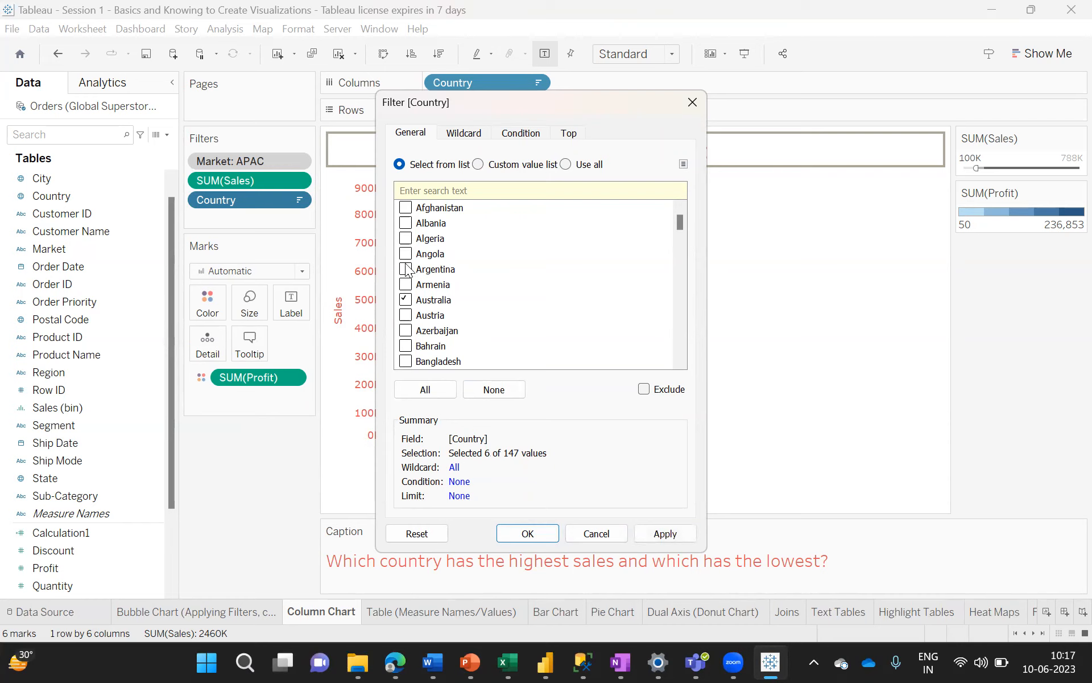
pyautogui.click(531, 535)
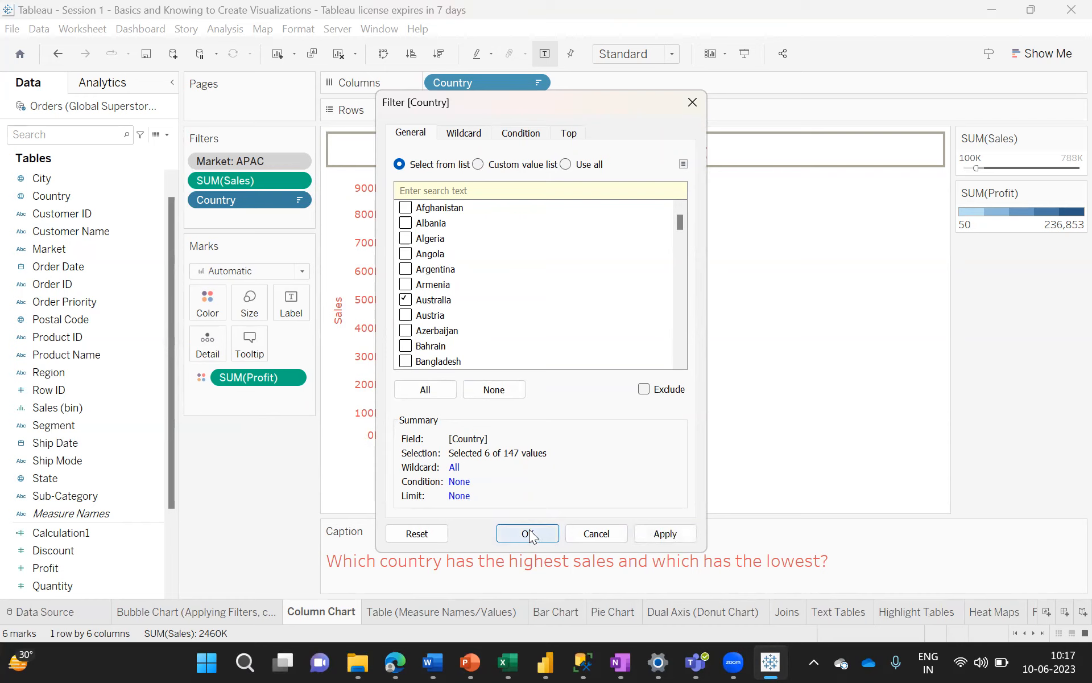
pyautogui.click(530, 535)
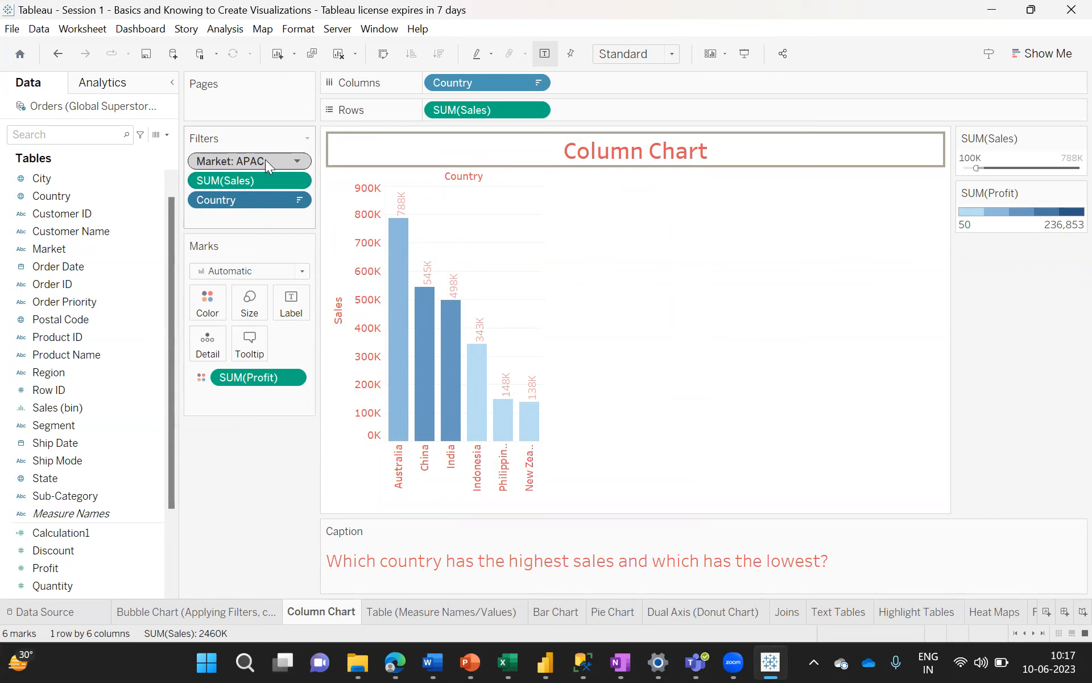
# - Look at the Orders data source and return to the Column Chart worksheet to inspect its country bars
pyautogui.click(46, 611)
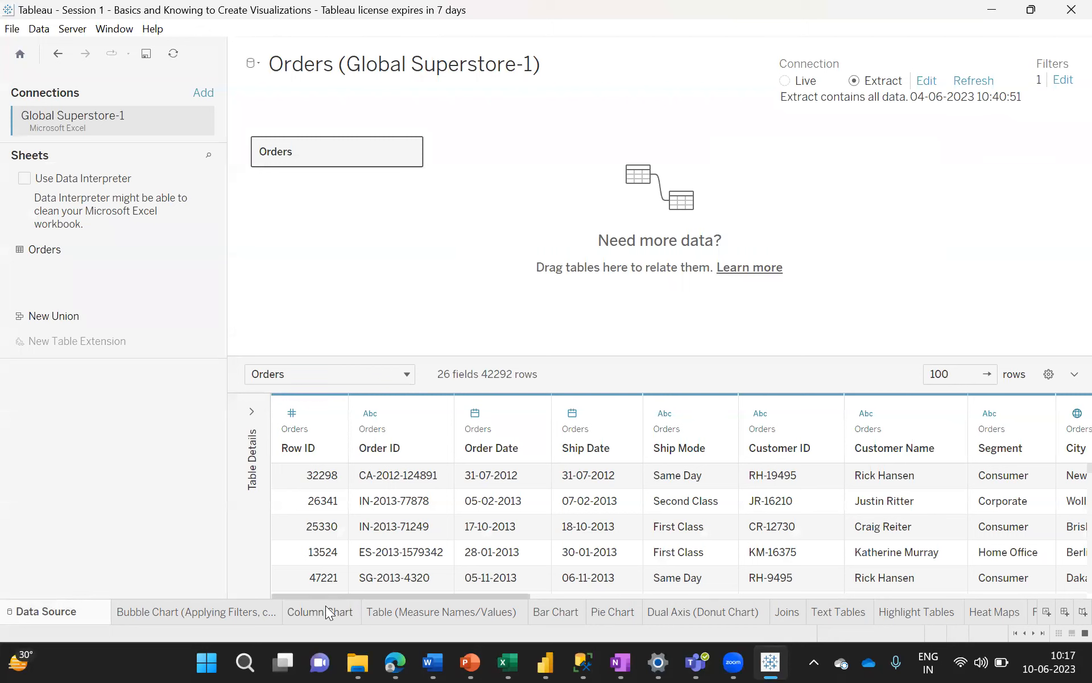
pyautogui.moveTo(393, 612)
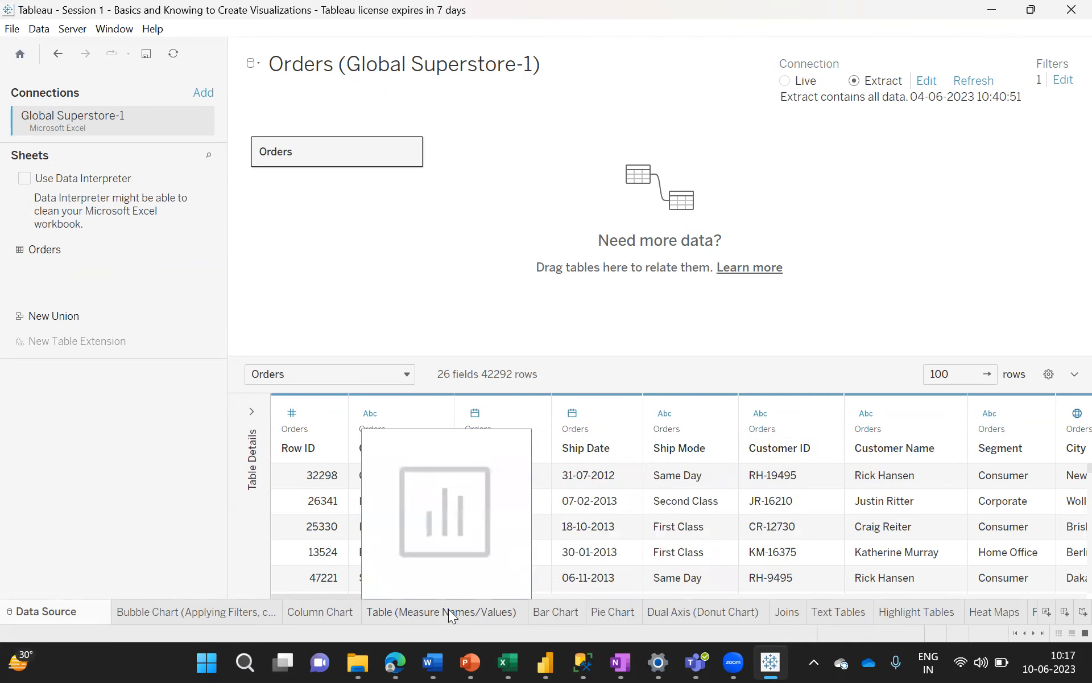
pyautogui.click(321, 614)
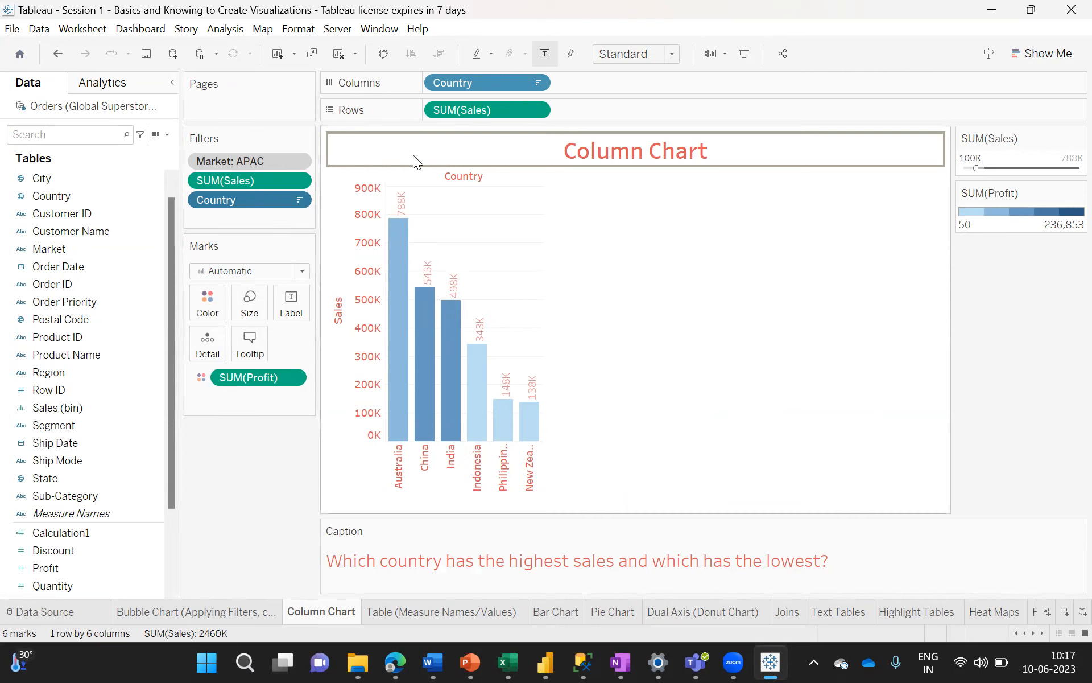
pyautogui.moveTo(452, 407)
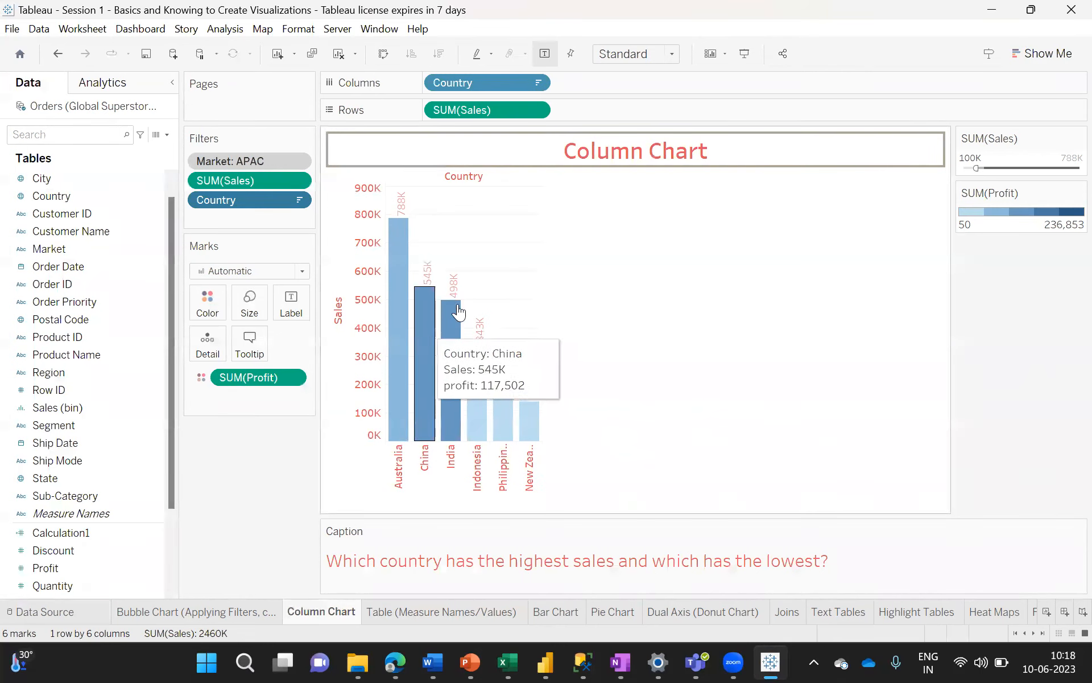
# - Open the Table (Measure Names/Values) worksheet and place the Category, City and Country fields together on Rows
pyautogui.click(361, 613)
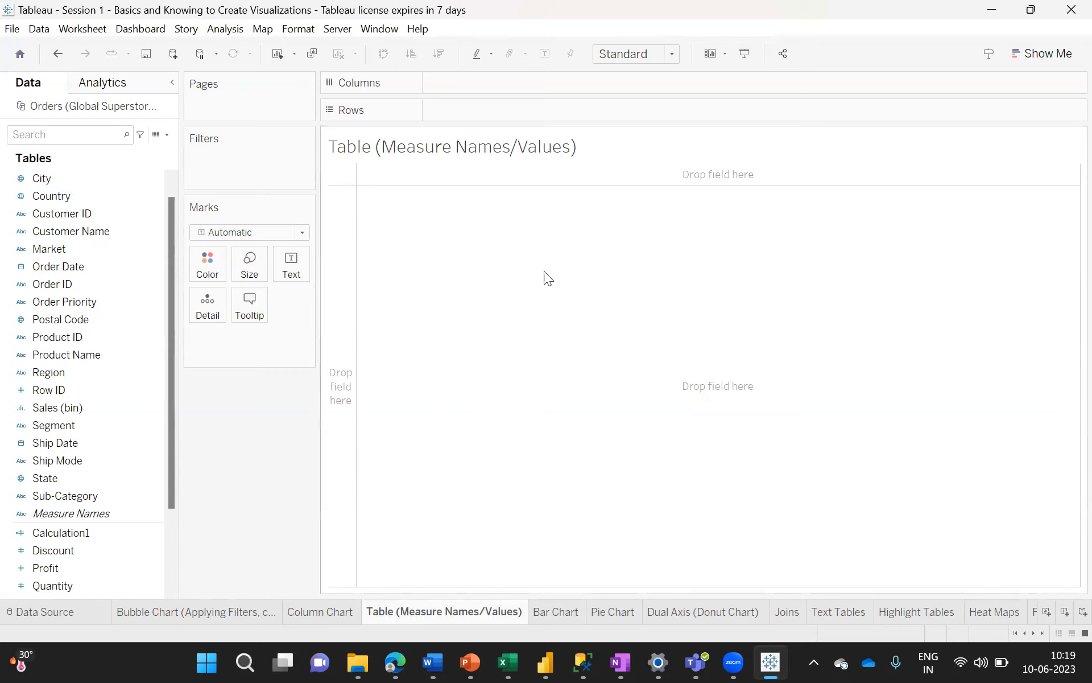
pyautogui.click(51, 178)
pyautogui.click(47, 195)
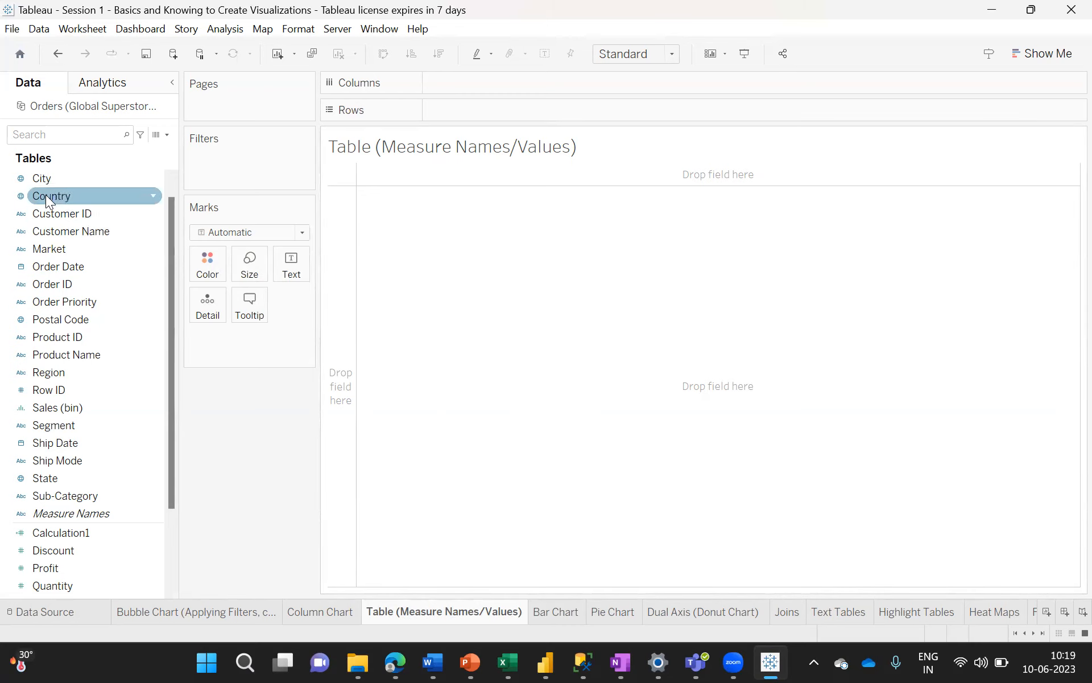
pyautogui.click(46, 195)
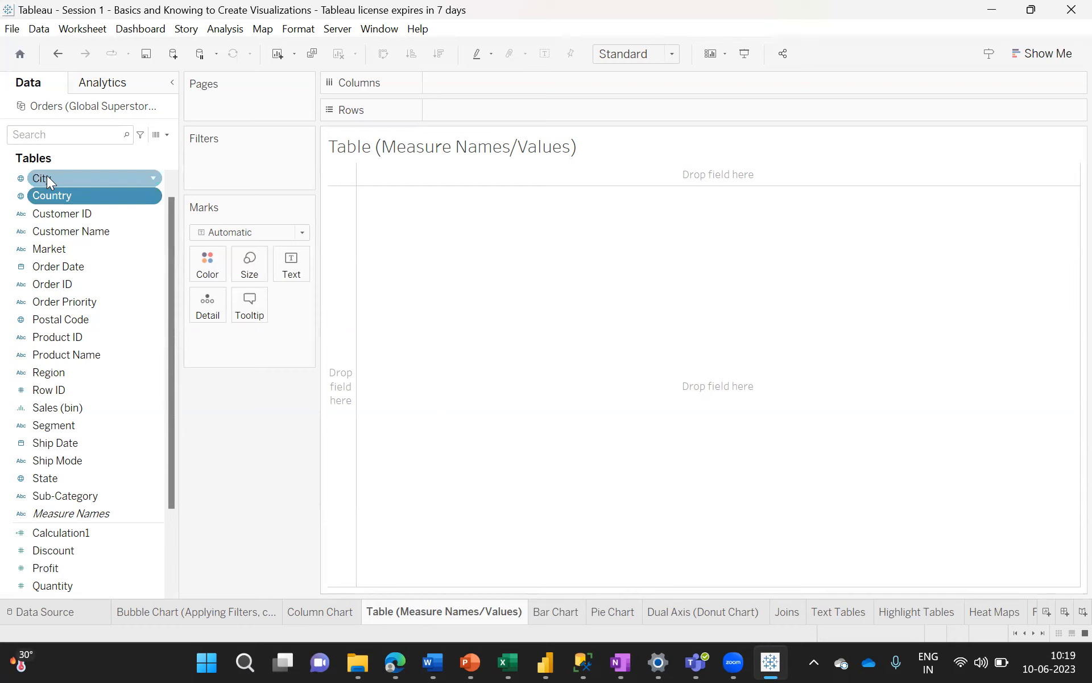
pyautogui.keyDown('ctrl'); pyautogui.click(46, 179); pyautogui.keyUp('ctrl')
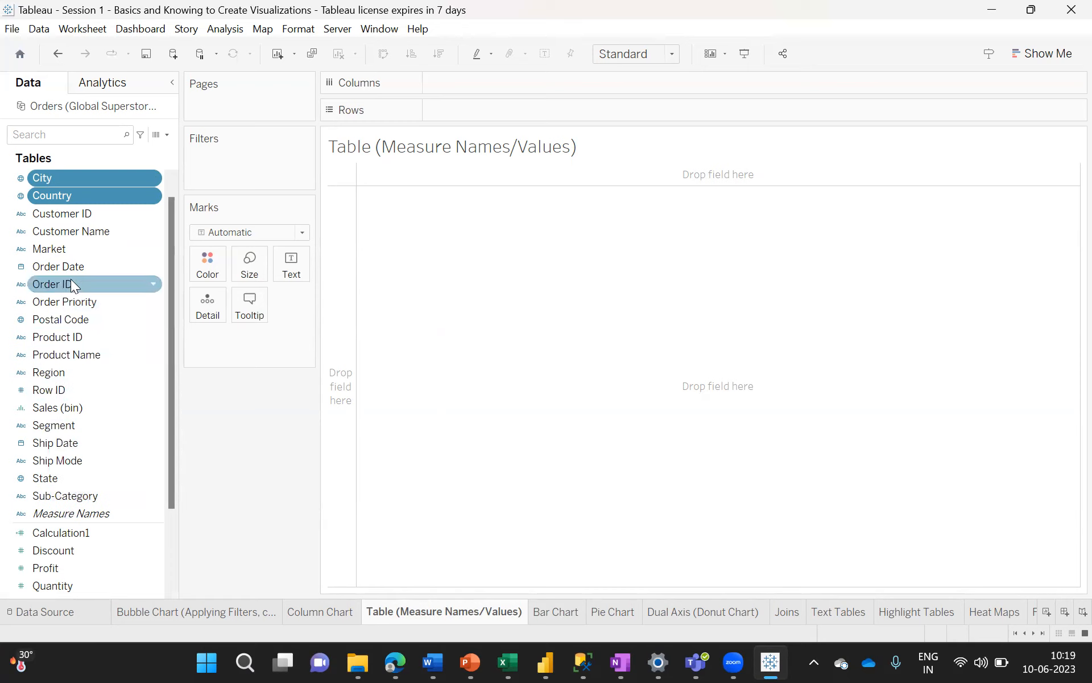
pyautogui.scroll(1, 170, 251)
pyautogui.keyDown('ctrl'); pyautogui.click(58, 180); pyautogui.keyUp('ctrl')
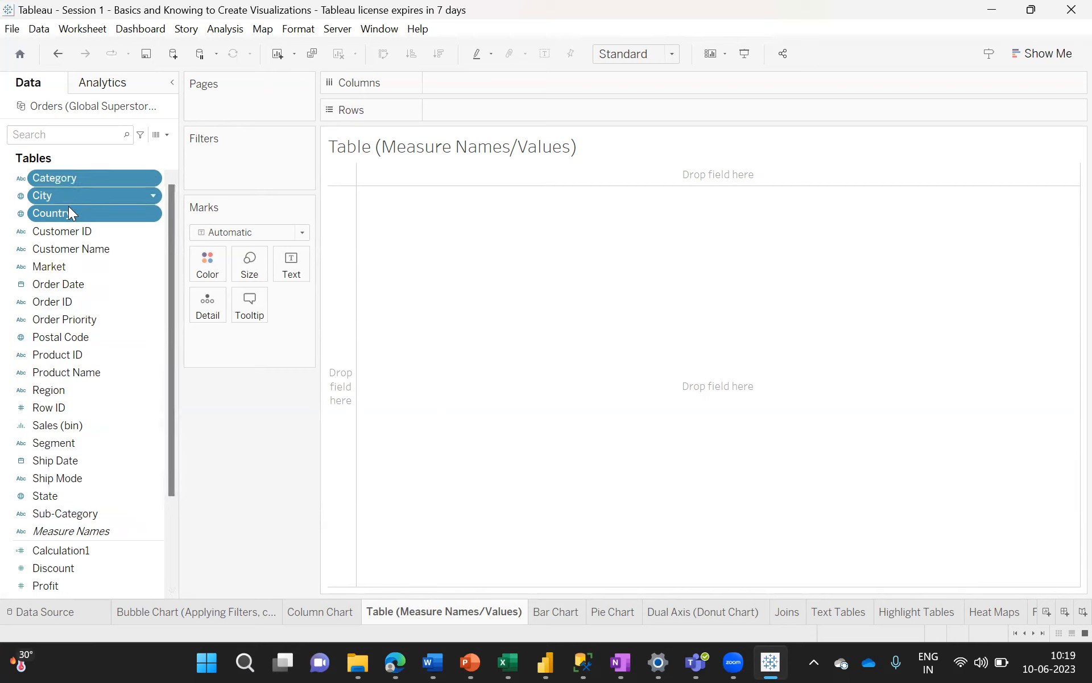
pyautogui.moveTo(81, 175); pyautogui.dragTo(479, 108)
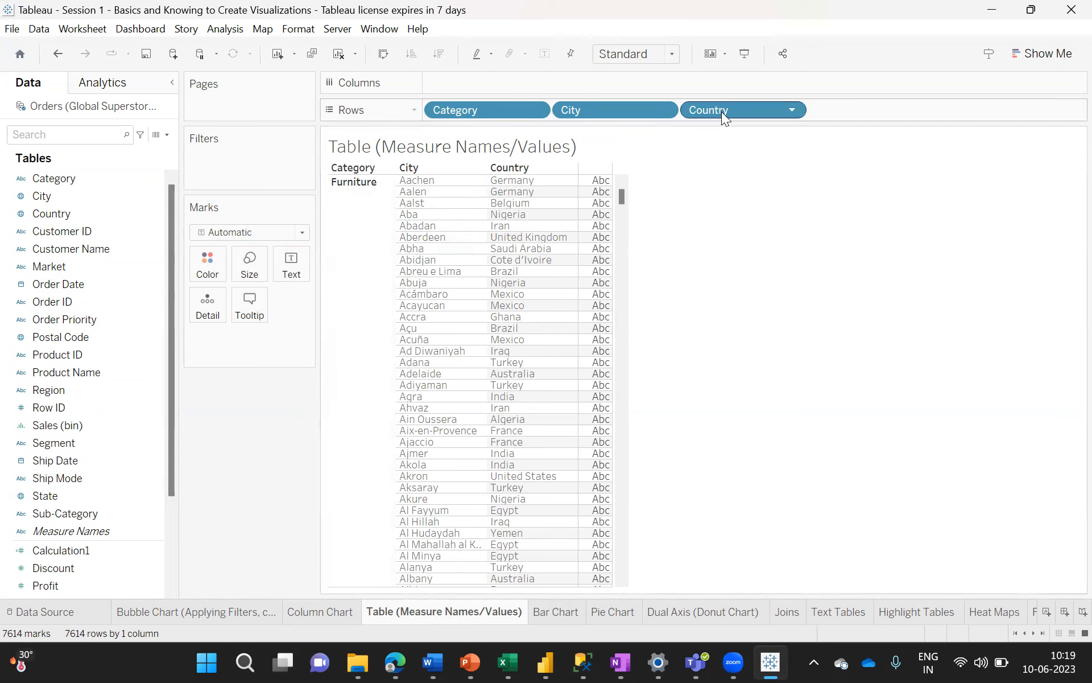
# - Reorder the row fields to Country, City, Category
pyautogui.moveTo(724, 107); pyautogui.dragTo(454, 104)
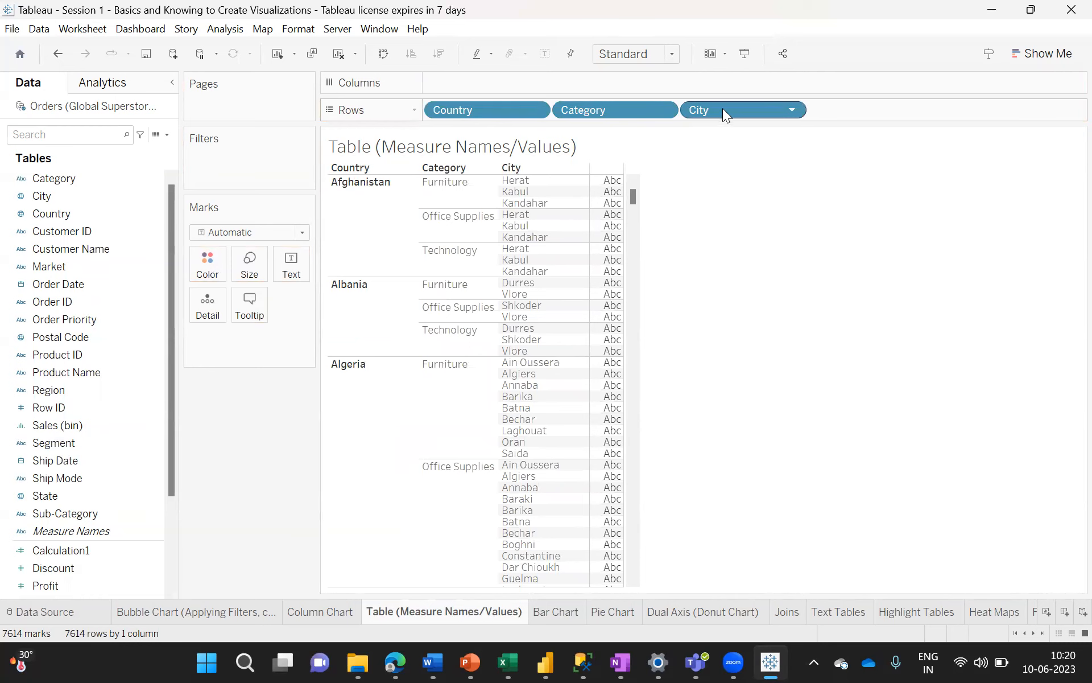
pyautogui.moveTo(719, 107); pyautogui.dragTo(579, 107)
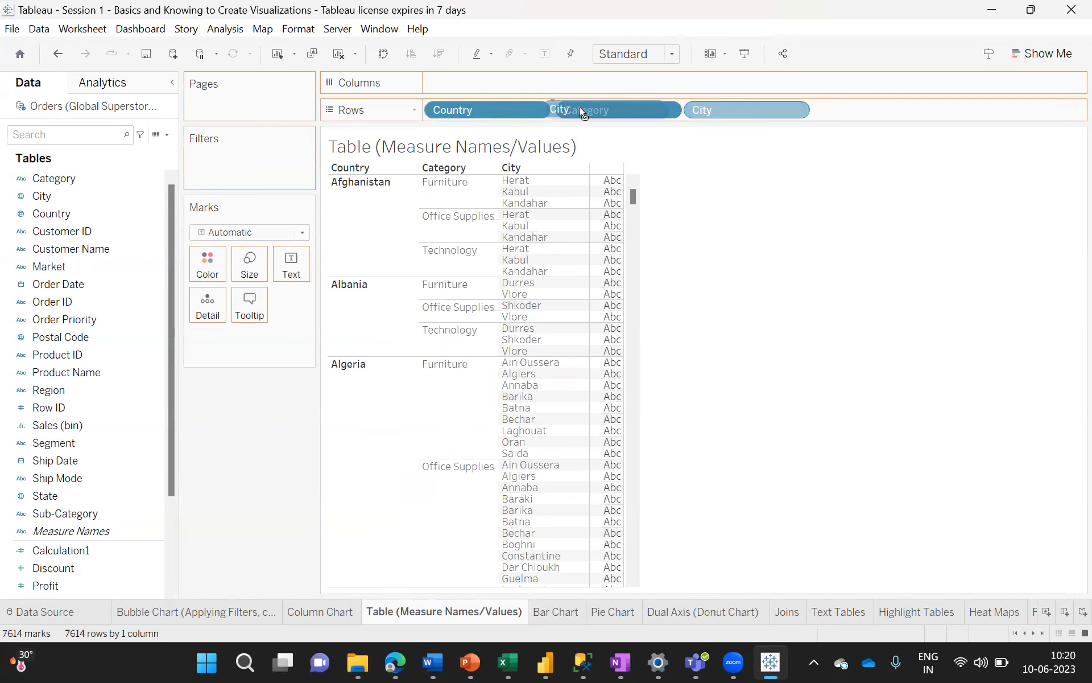
pyautogui.moveTo(579, 107); pyautogui.dragTo(579, 107)
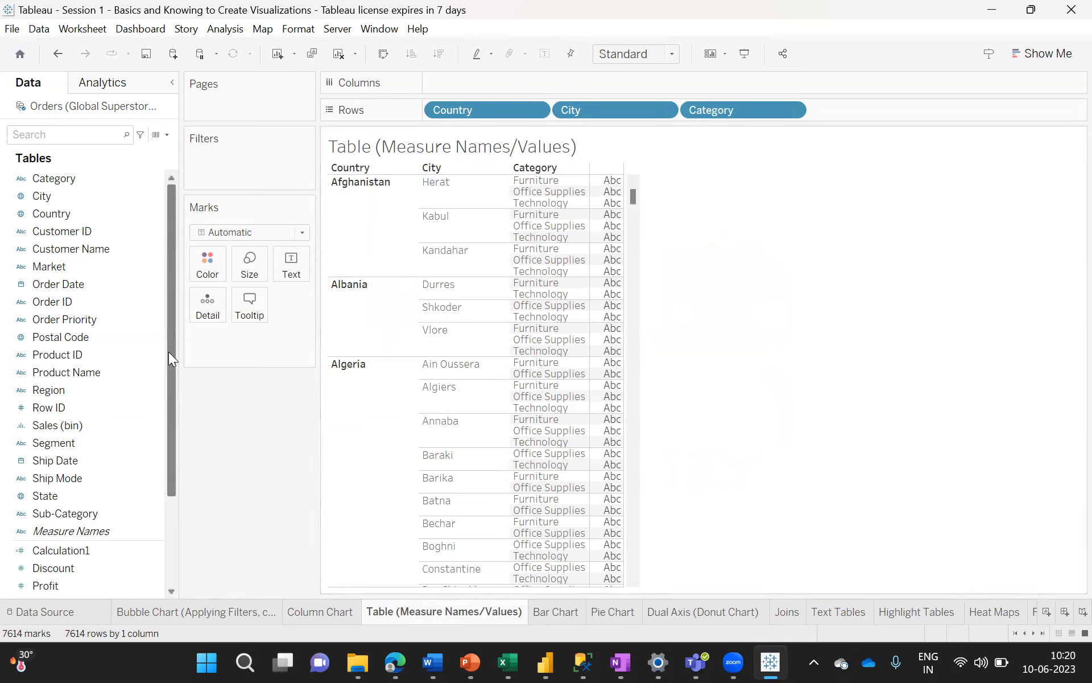
# - Show Sales as the text values of the country, city and category table
pyautogui.moveTo(168, 351); pyautogui.dragTo(161, 483)
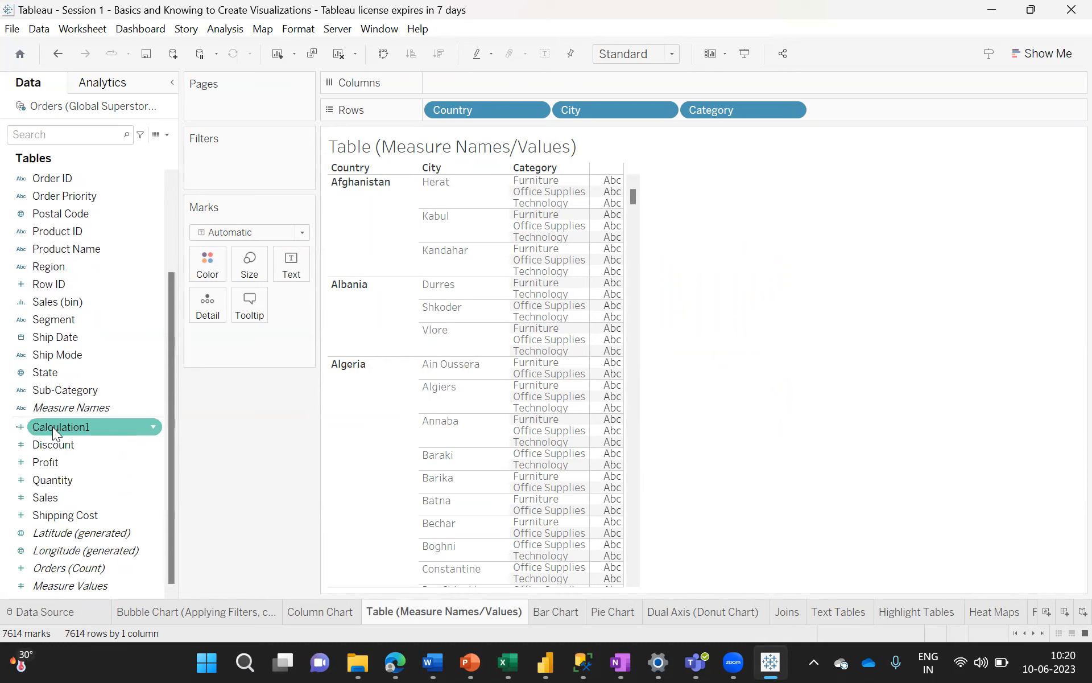
pyautogui.moveTo(58, 443)
pyautogui.mouseDown()
pyautogui.moveTo(205, 337)
pyautogui.moveTo(254, 266)
pyautogui.moveTo(34, 478)
pyautogui.moveTo(49, 455)
pyautogui.mouseUp()
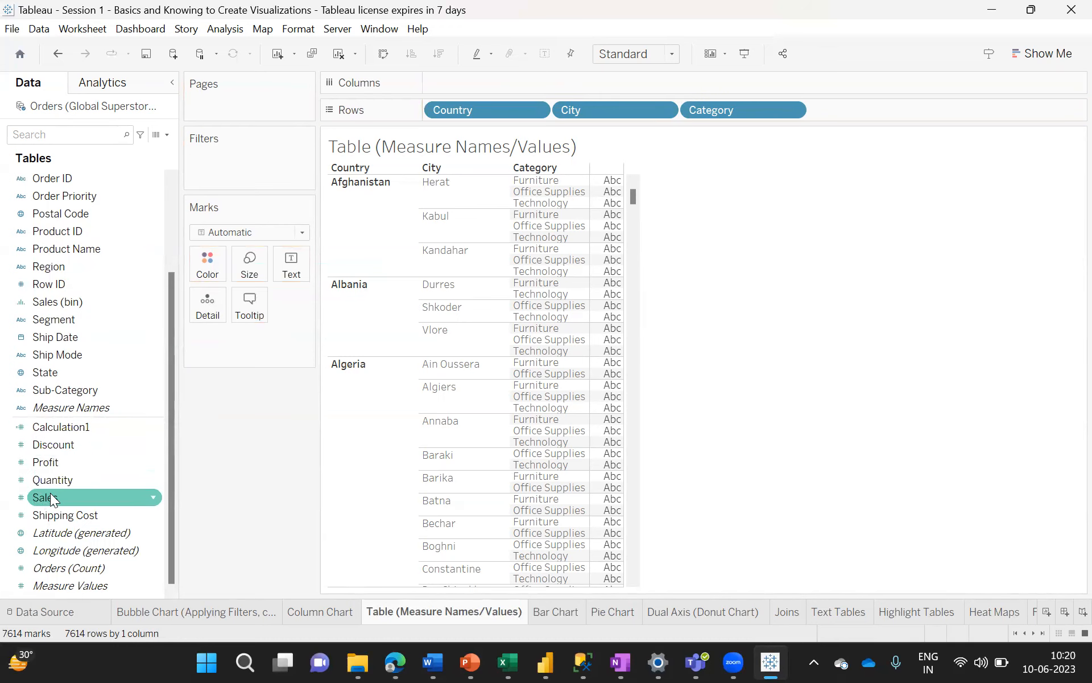
pyautogui.moveTo(51, 498); pyautogui.dragTo(289, 261)
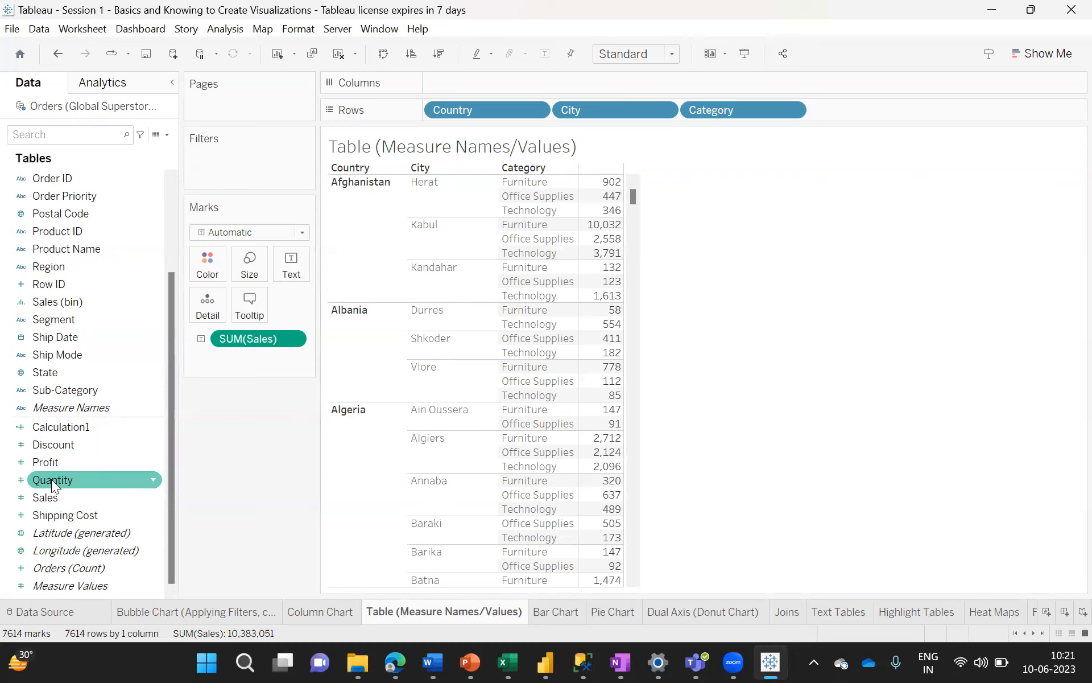
# - Try Quantity as a second measure column beside Sales, and remove Measure Names and Measure Values from the columns and marks
pyautogui.moveTo(51, 479); pyautogui.dragTo(621, 194)
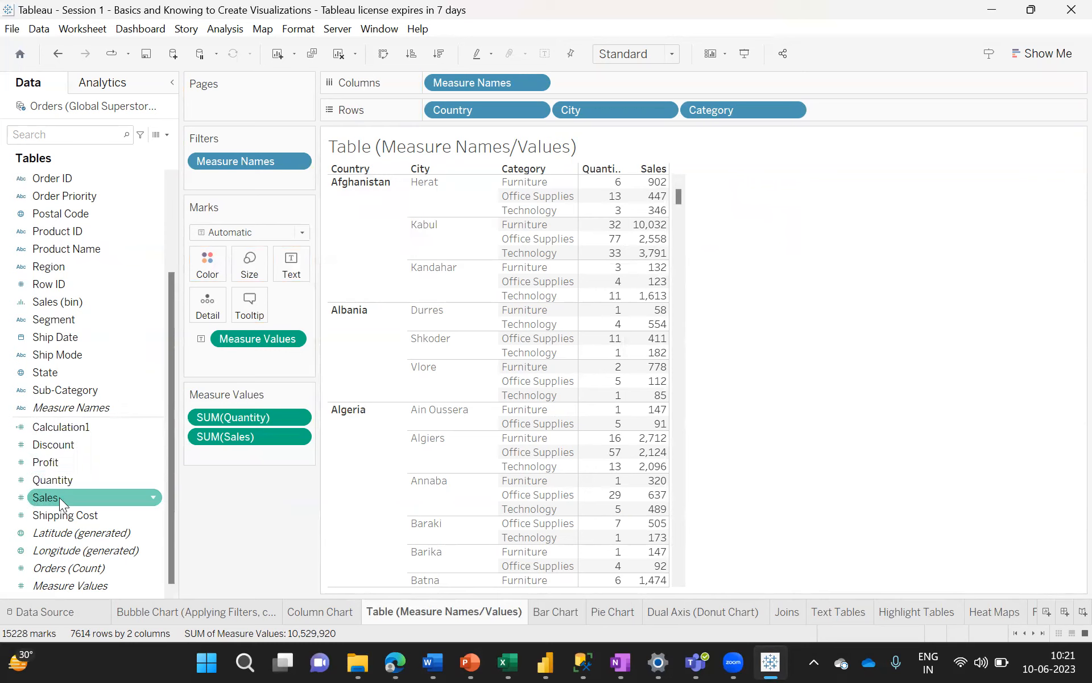
pyautogui.moveTo(453, 87); pyautogui.dragTo(230, 160)
pyautogui.moveTo(215, 368); pyautogui.dragTo(252, 336)
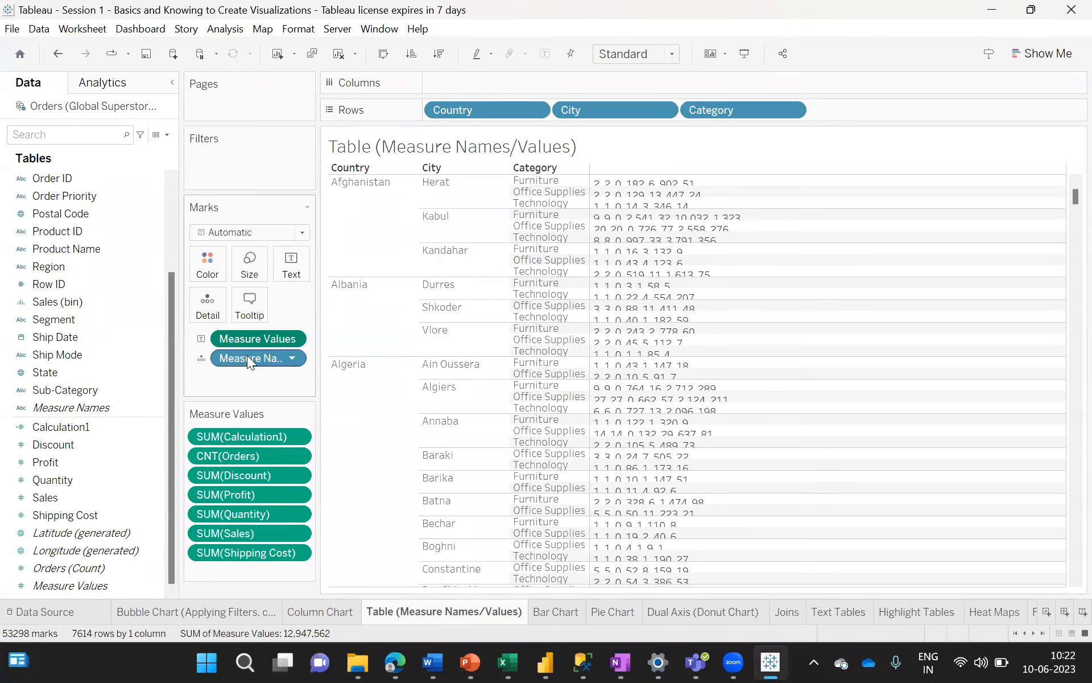
pyautogui.moveTo(252, 334); pyautogui.dragTo(11, 367)
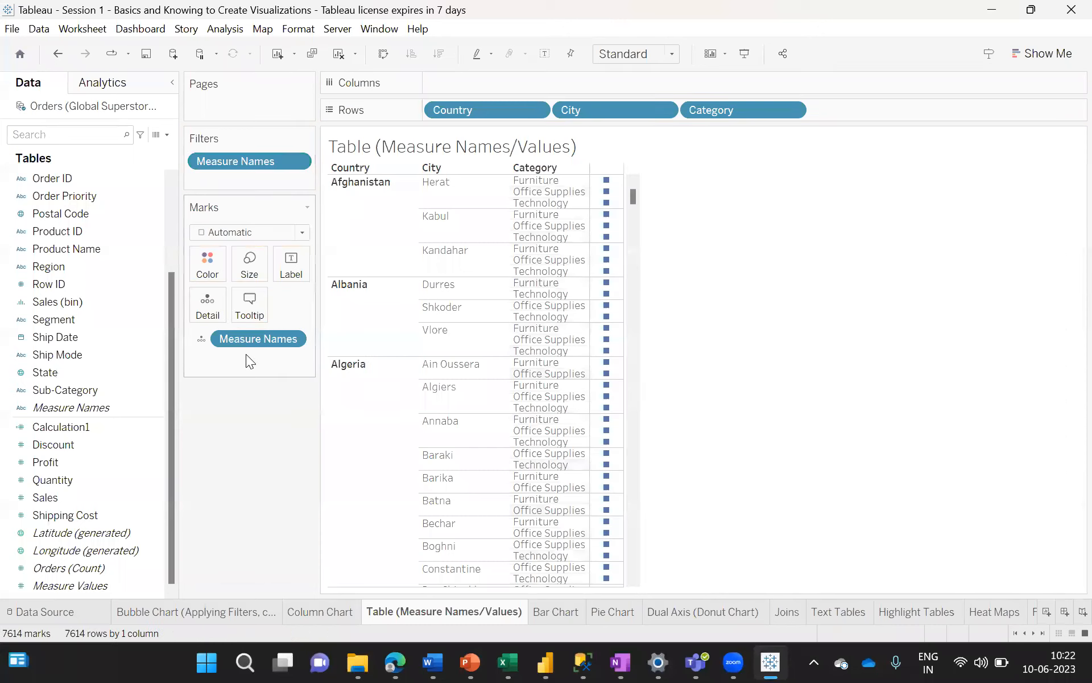
pyautogui.moveTo(254, 338); pyautogui.dragTo(67, 340)
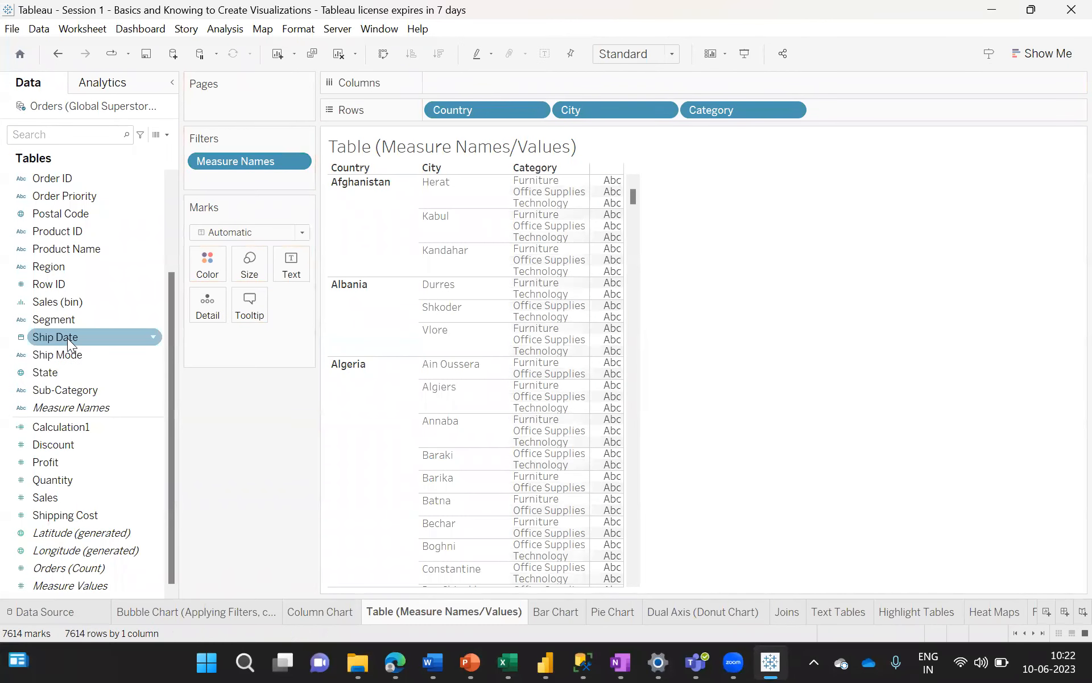
# - Put Sales back on the marks as the table's text values
pyautogui.moveTo(57, 500); pyautogui.dragTo(605, 329)
pyautogui.click(64, 516)
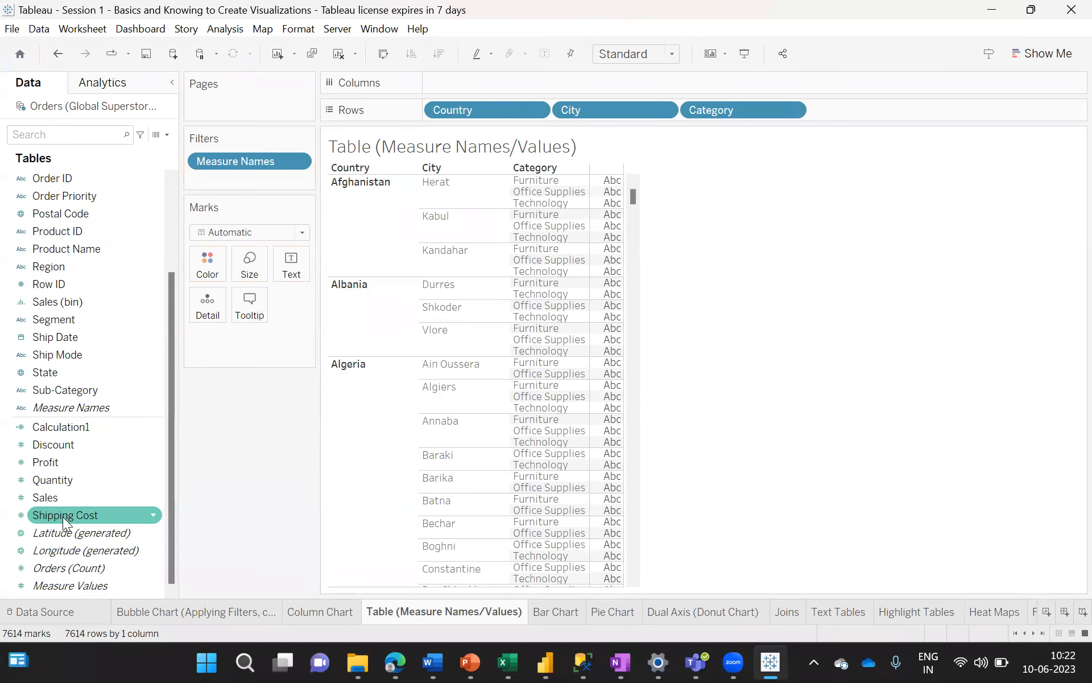
pyautogui.click(54, 499)
pyautogui.moveTo(55, 498); pyautogui.dragTo(284, 261)
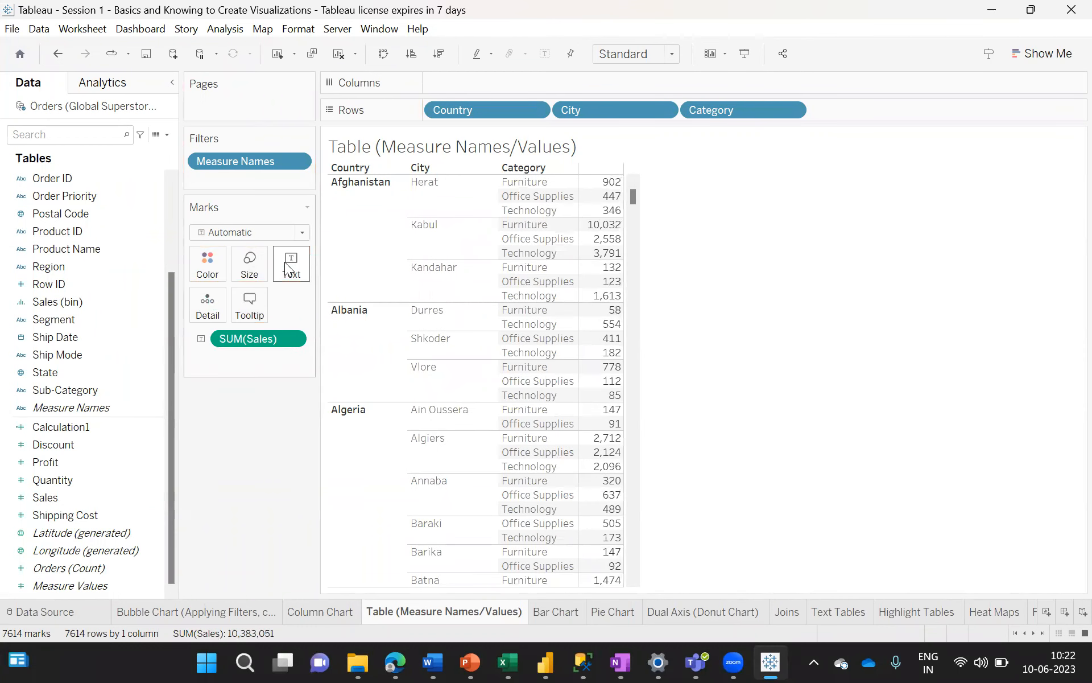
# - Try showing Quantity as text in the same cells as Sales, inspect the stacked values, and remove Quantity again
pyautogui.click(78, 478)
pyautogui.moveTo(52, 480); pyautogui.dragTo(281, 267)
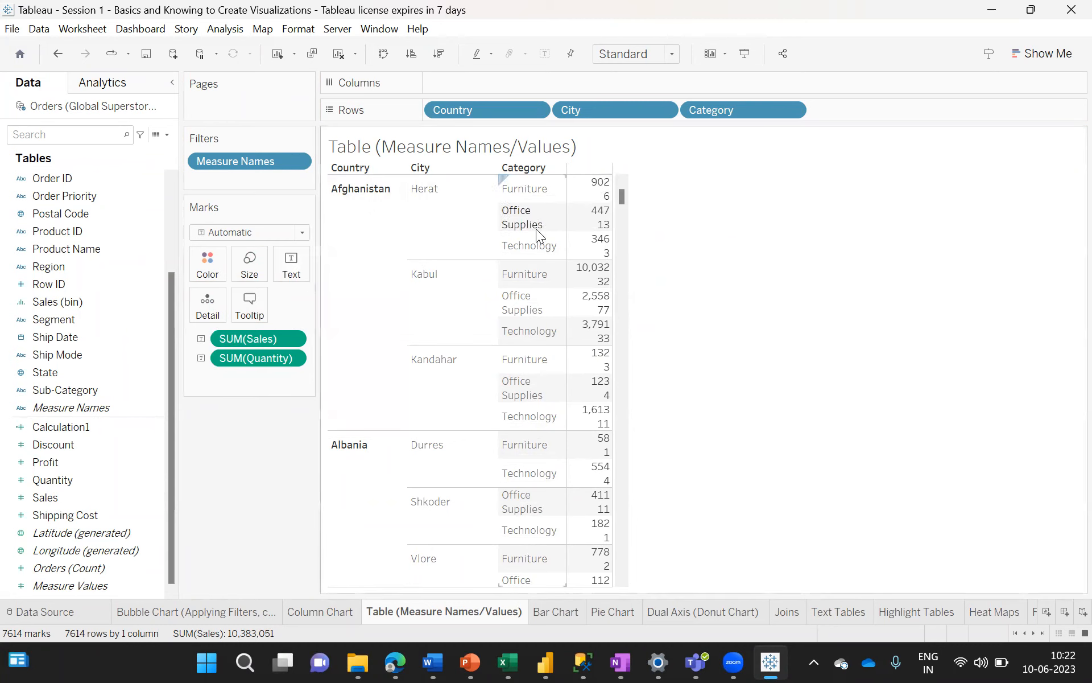
pyautogui.moveTo(585, 234)
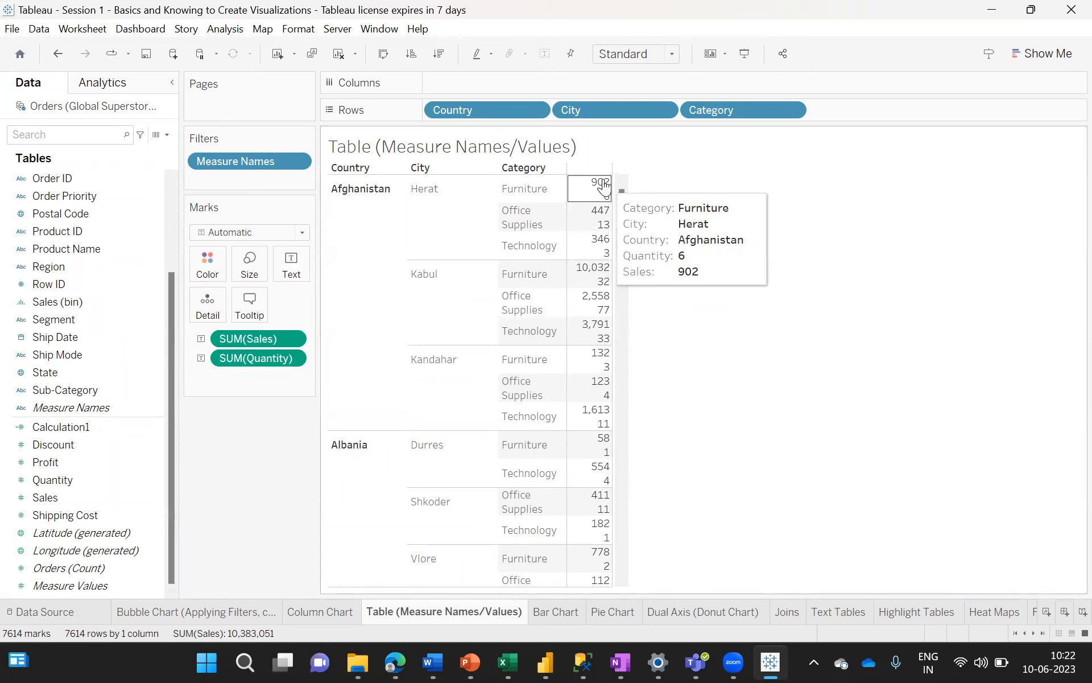
pyautogui.moveTo(603, 214)
pyautogui.moveTo(605, 192)
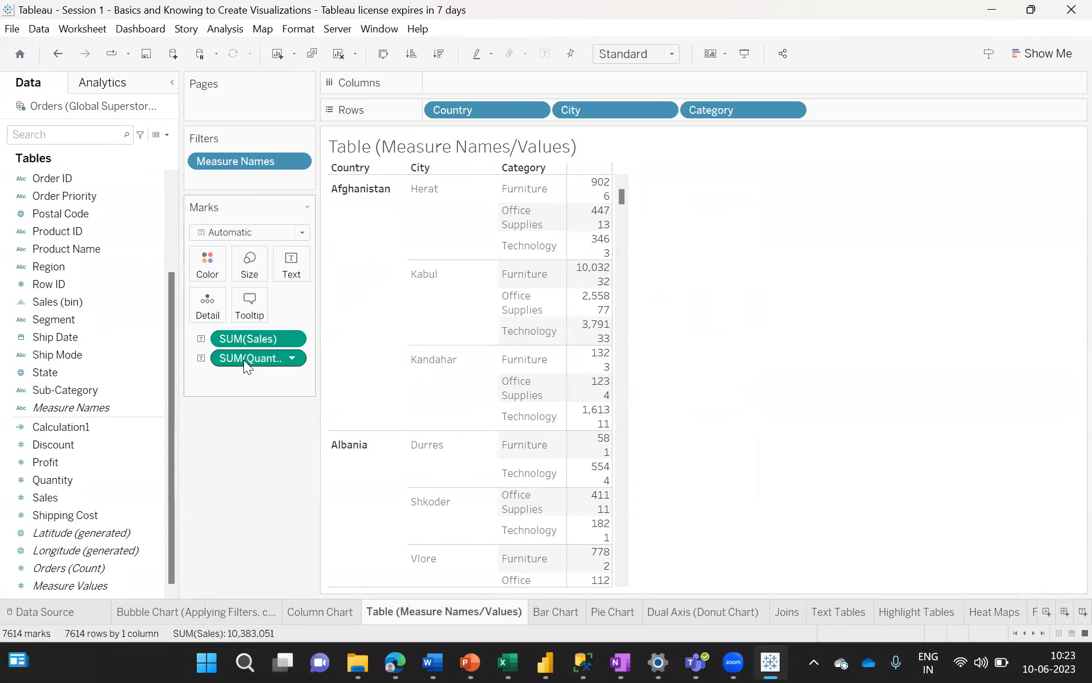
pyautogui.moveTo(244, 360); pyautogui.dragTo(114, 432)
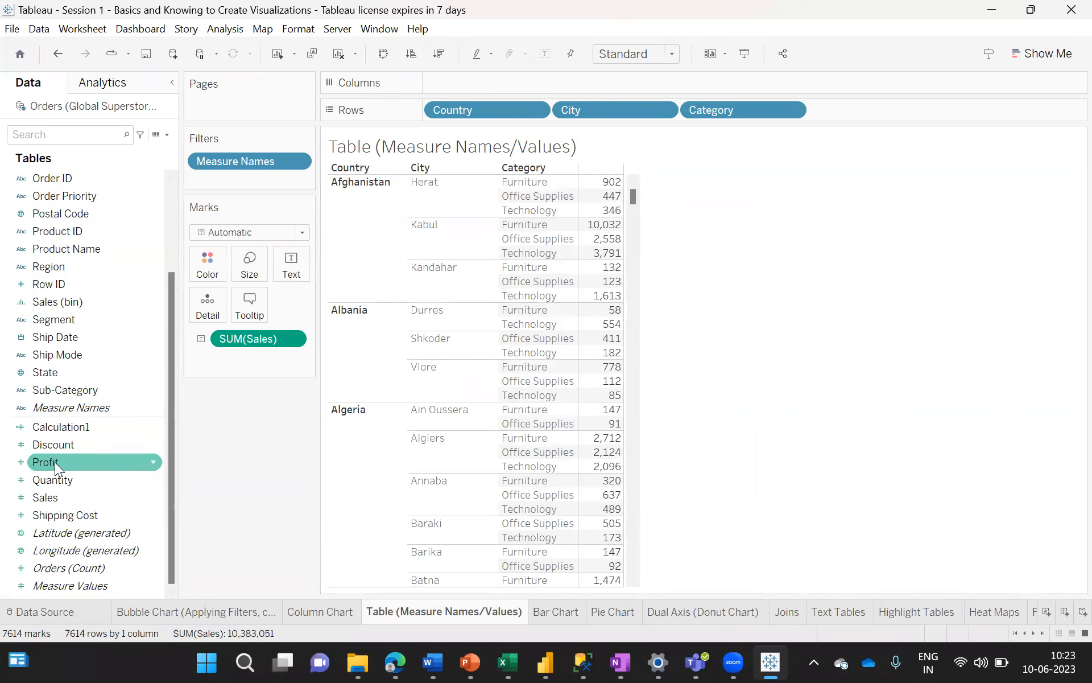
# - Remove the leftover Measure Names filter and add Quantity to the table as a separate measure column beside Sales
pyautogui.moveTo(58, 479); pyautogui.dragTo(624, 195)
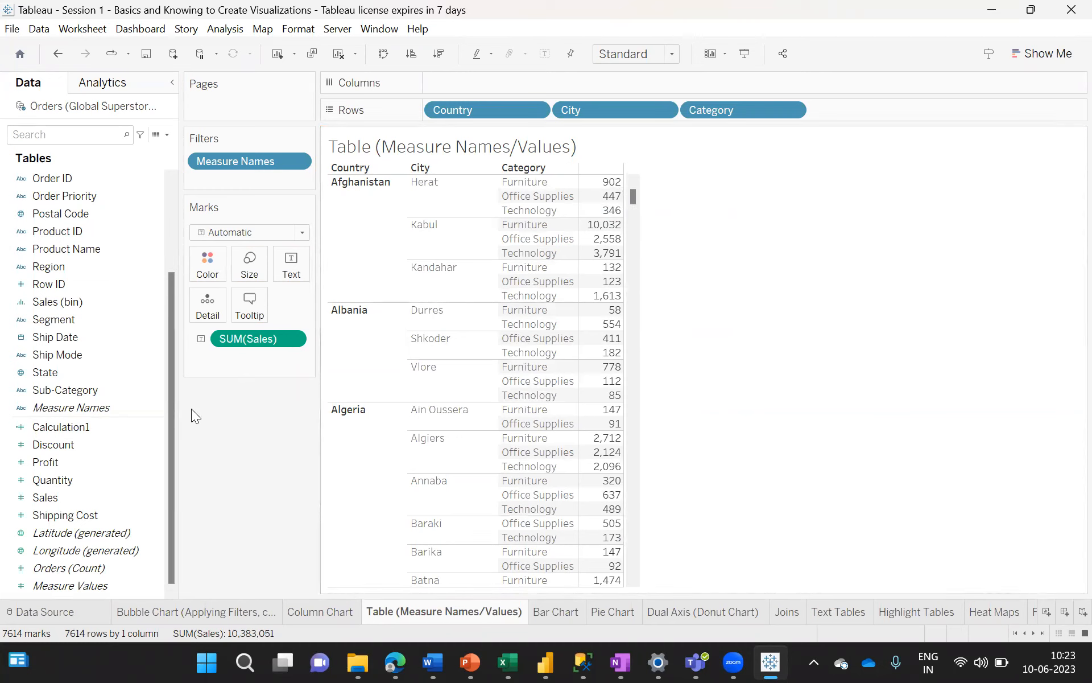
pyautogui.moveTo(48, 479); pyautogui.dragTo(624, 196)
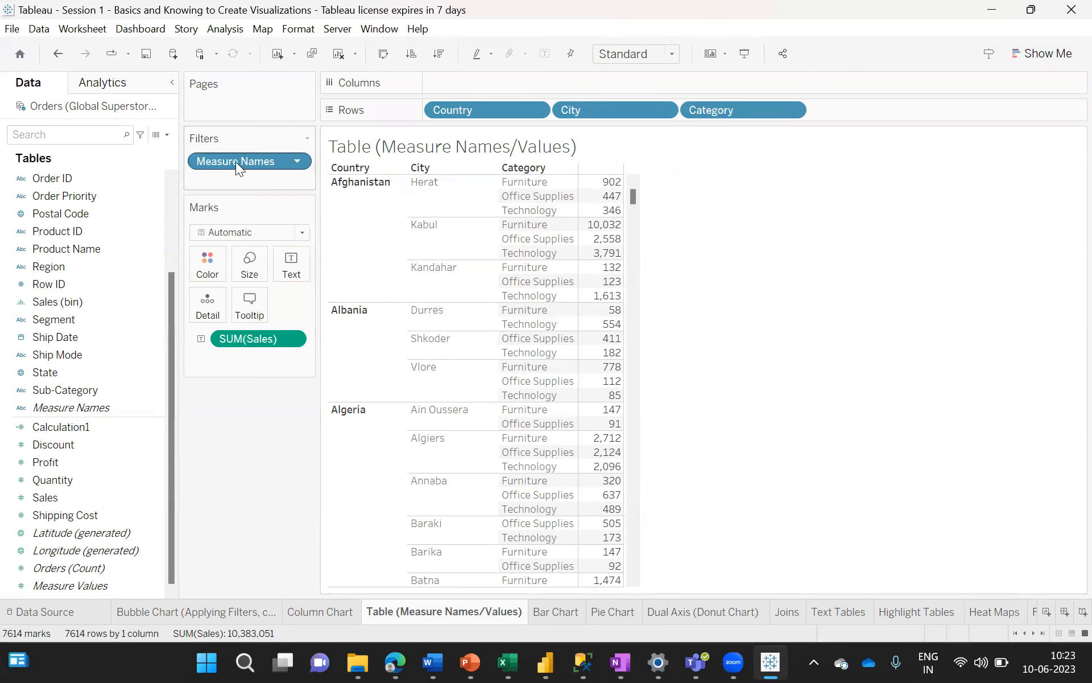
pyautogui.moveTo(68, 217); pyautogui.dragTo(69, 217)
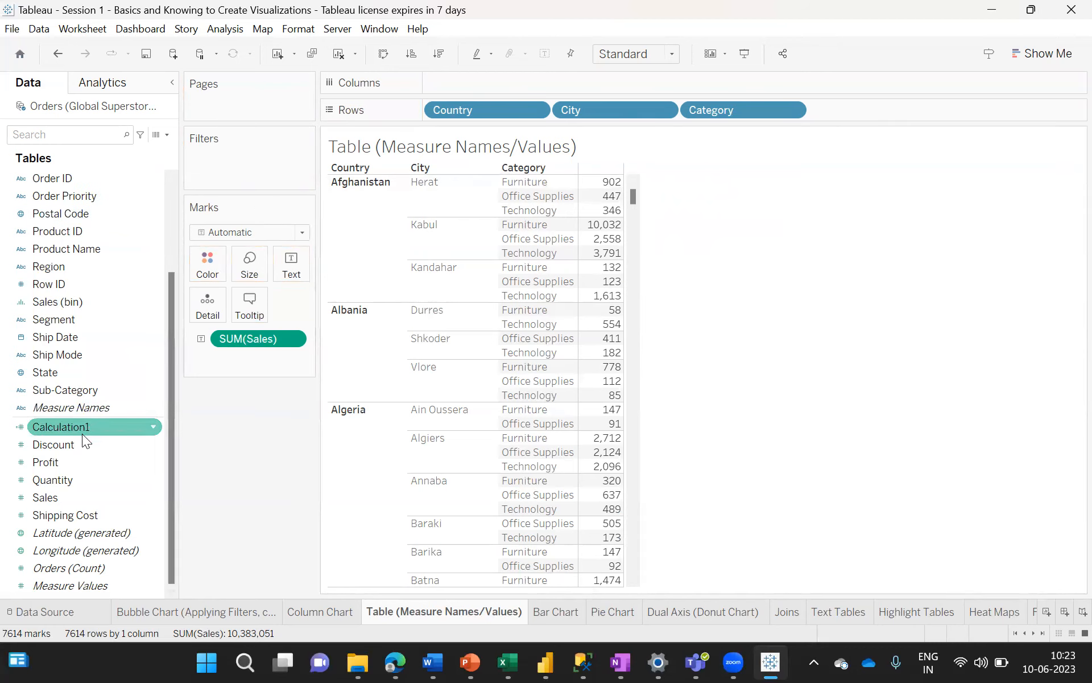
pyautogui.moveTo(55, 476); pyautogui.dragTo(624, 190)
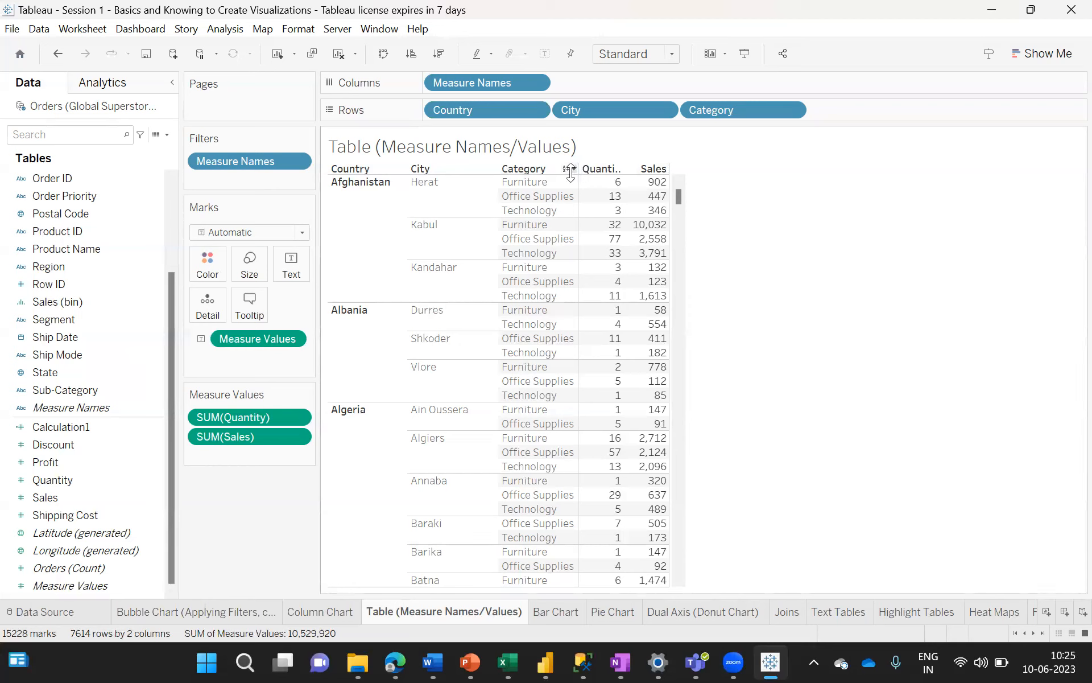
# - Edit the Measure Names filter to include Profit and Shipping Cost alongside Quantity and Sales
pyautogui.click(297, 162)
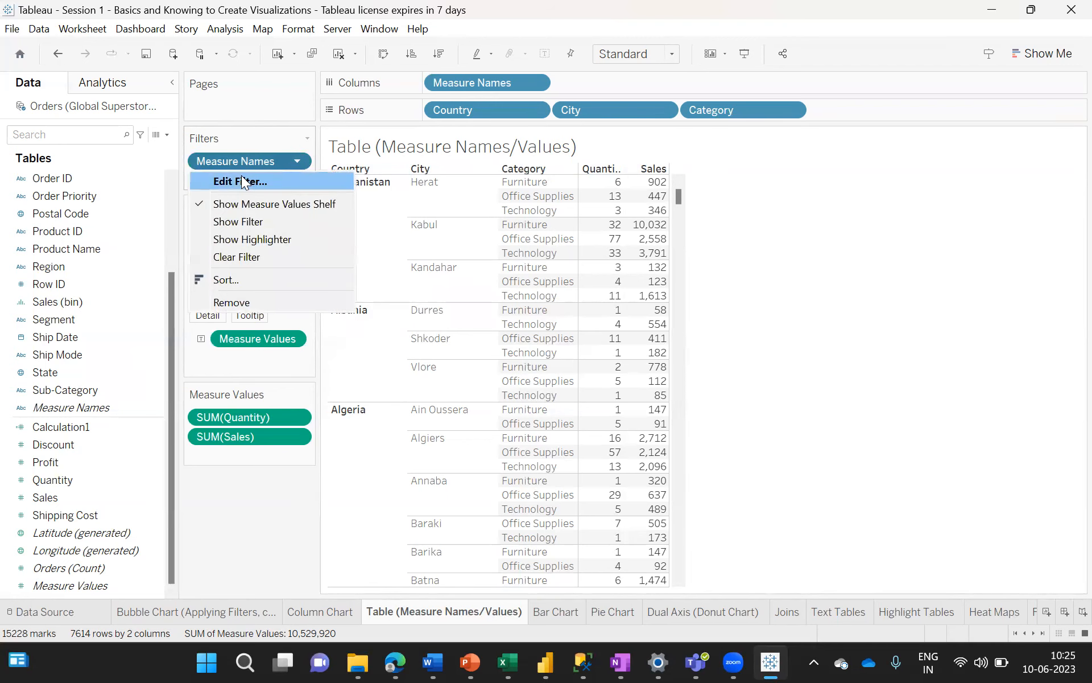
pyautogui.click(241, 181)
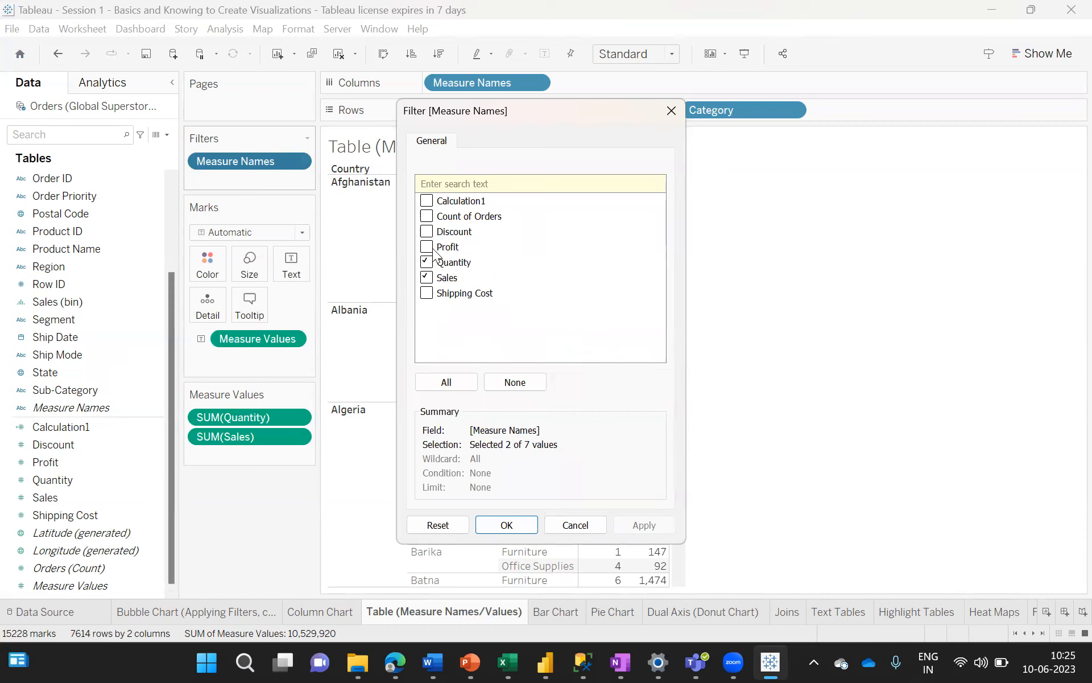
pyautogui.click(427, 293)
pyautogui.click(428, 247)
pyautogui.click(641, 524)
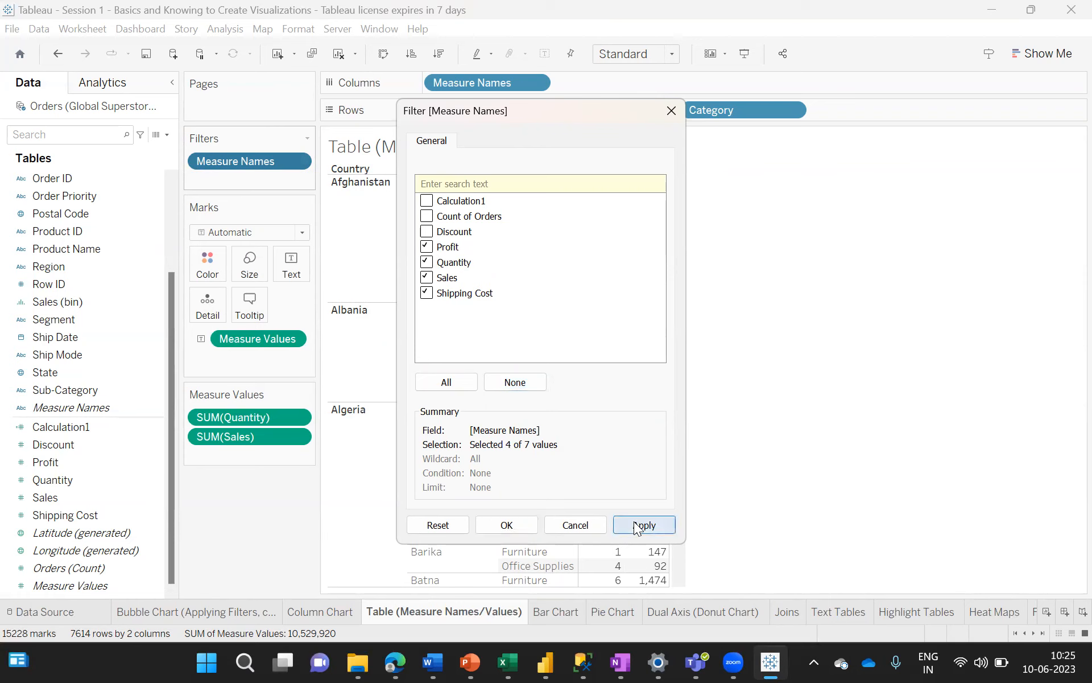
pyautogui.click(514, 522)
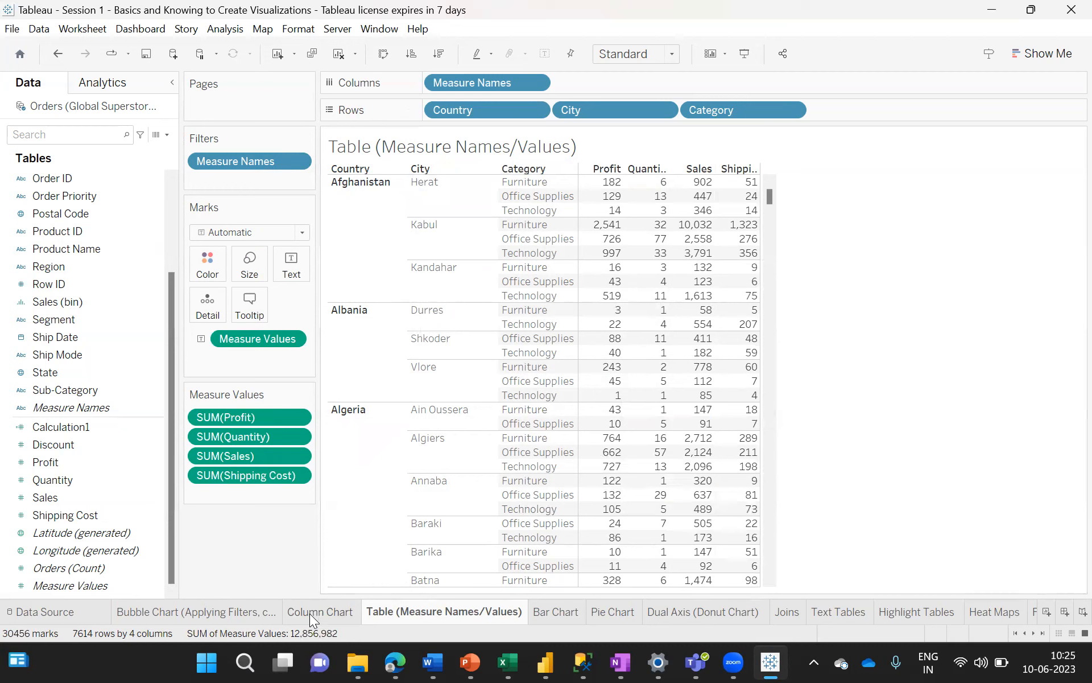
pyautogui.moveTo(605, 525)
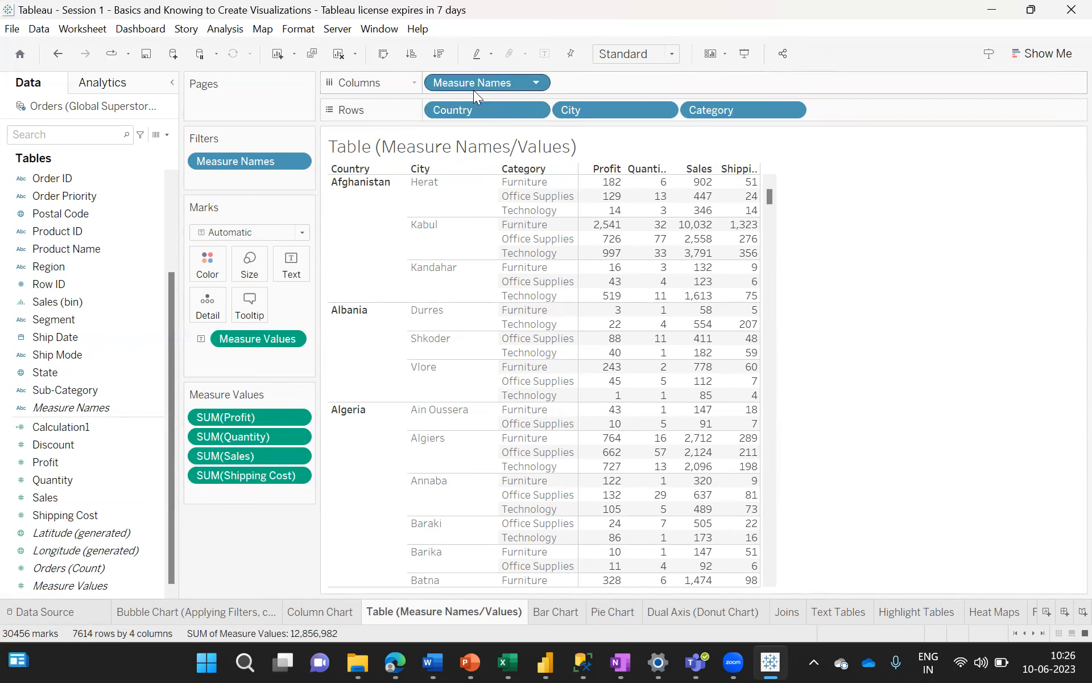
# - Clear the whole Table (Measure Names/Values) worksheet
pyautogui.click(82, 28)
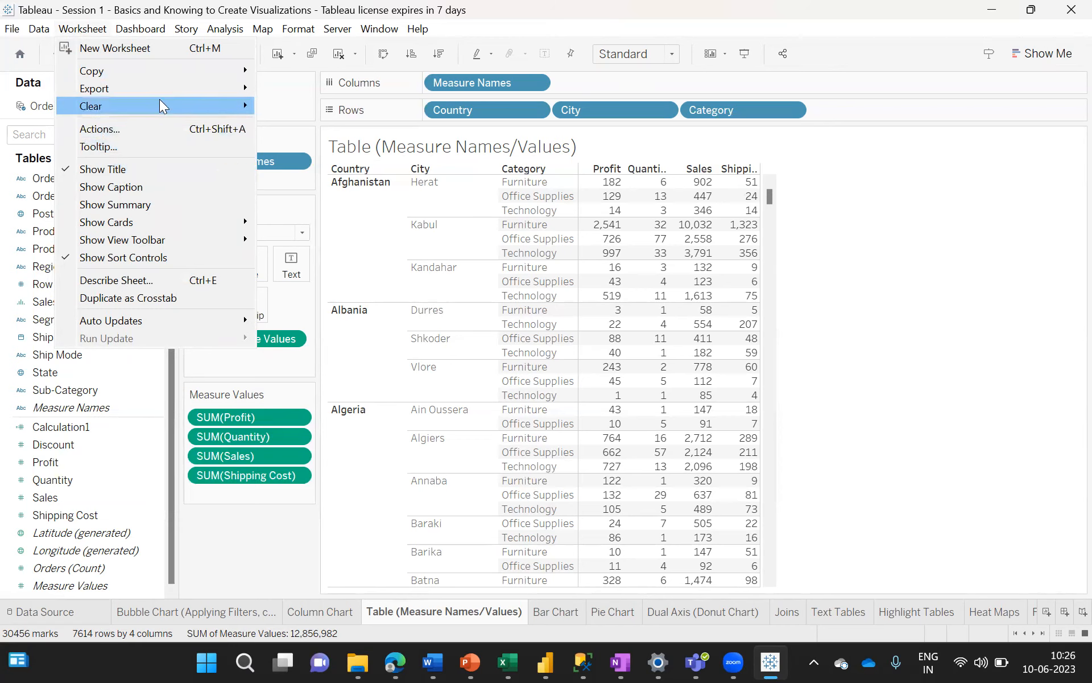
pyautogui.moveTo(162, 106)
pyautogui.click(283, 104)
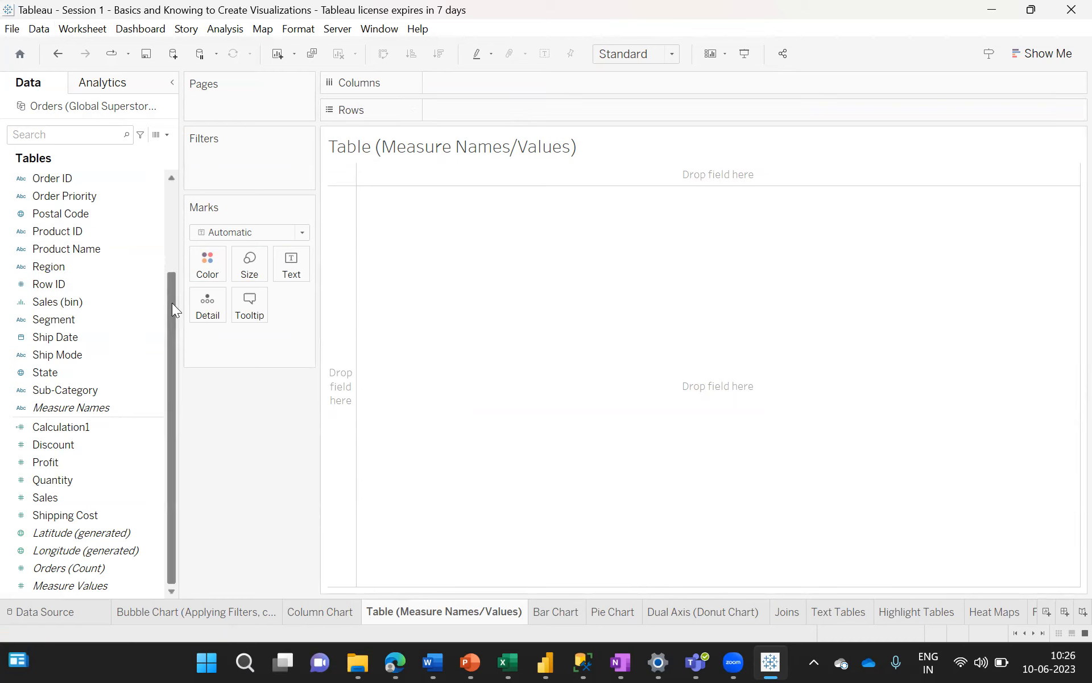
# - Place the Category field on Rows of the emptied worksheet
pyautogui.moveTo(172, 303); pyautogui.dragTo(171, 165)
pyautogui.click(56, 178)
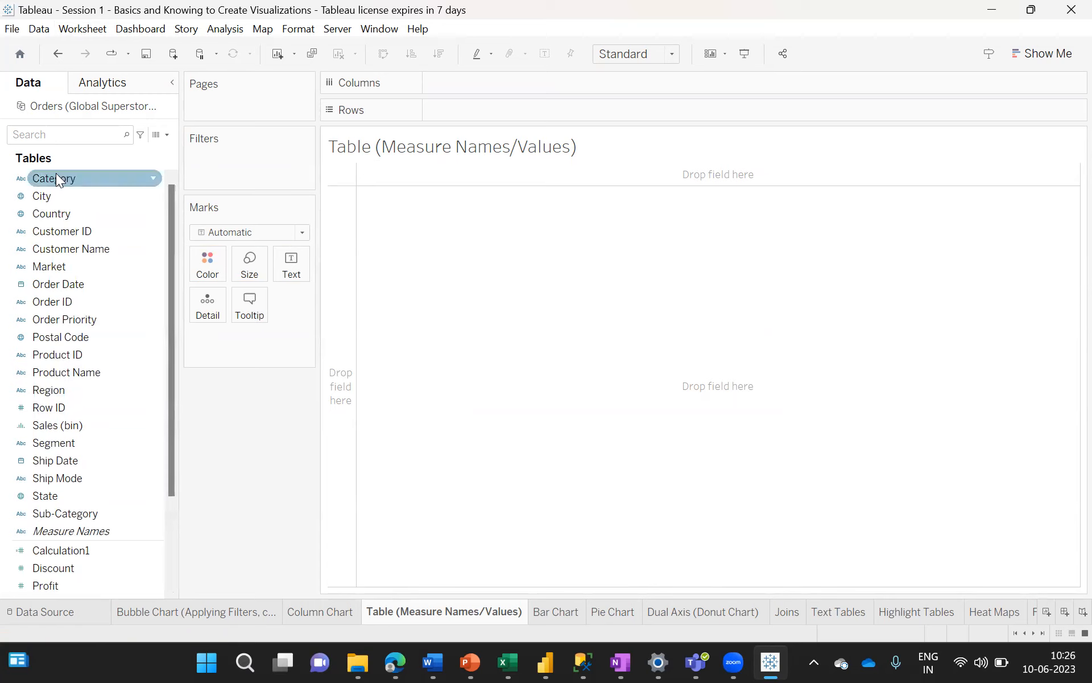
pyautogui.moveTo(56, 175); pyautogui.dragTo(447, 113)
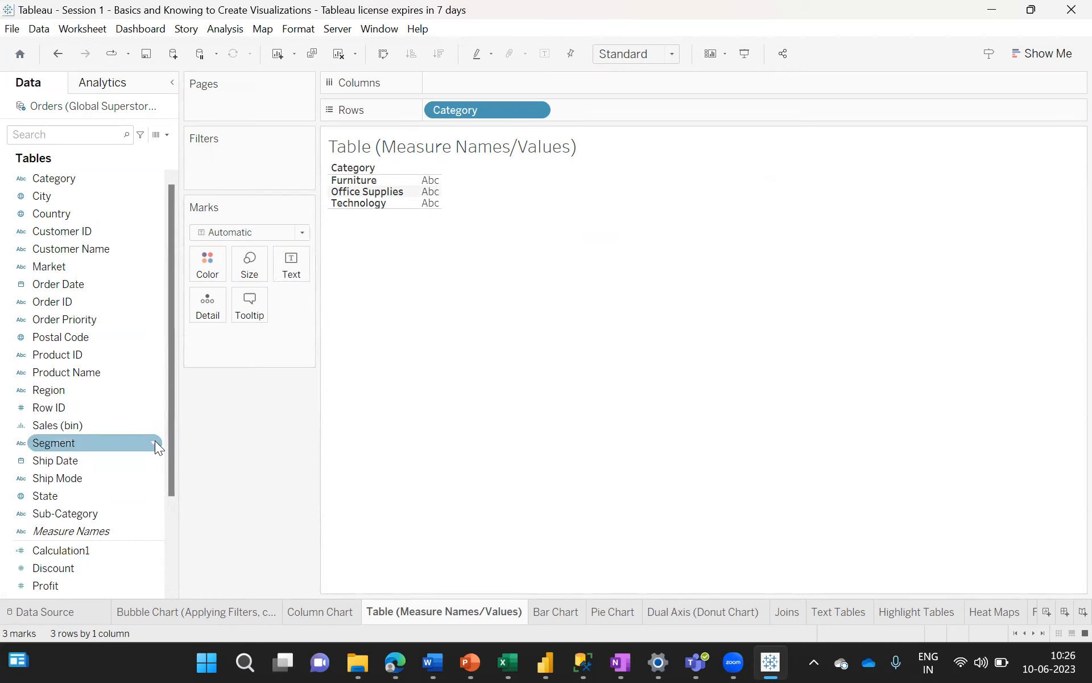
# - Place the Sales measure on Text so the table shows a sales value for each category
pyautogui.moveTo(171, 447); pyautogui.dragTo(166, 532)
pyautogui.moveTo(59, 496); pyautogui.dragTo(295, 267)
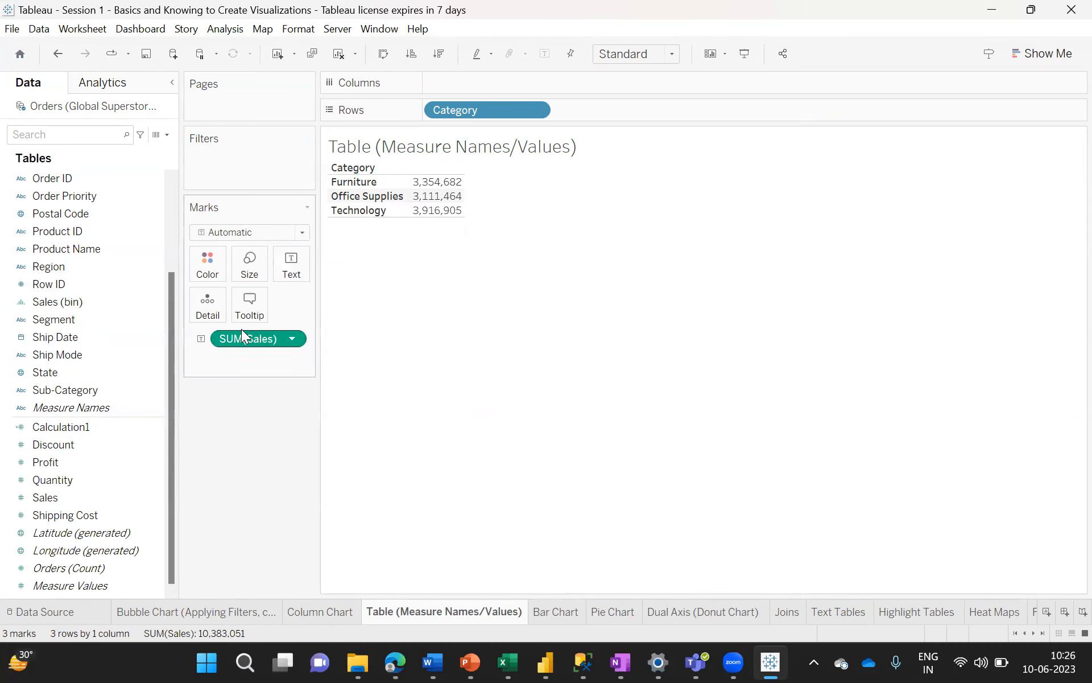
# - Try Sales on Columns as a bar chart, and use Show Me to restore the text table
pyautogui.moveTo(241, 341); pyautogui.dragTo(465, 85)
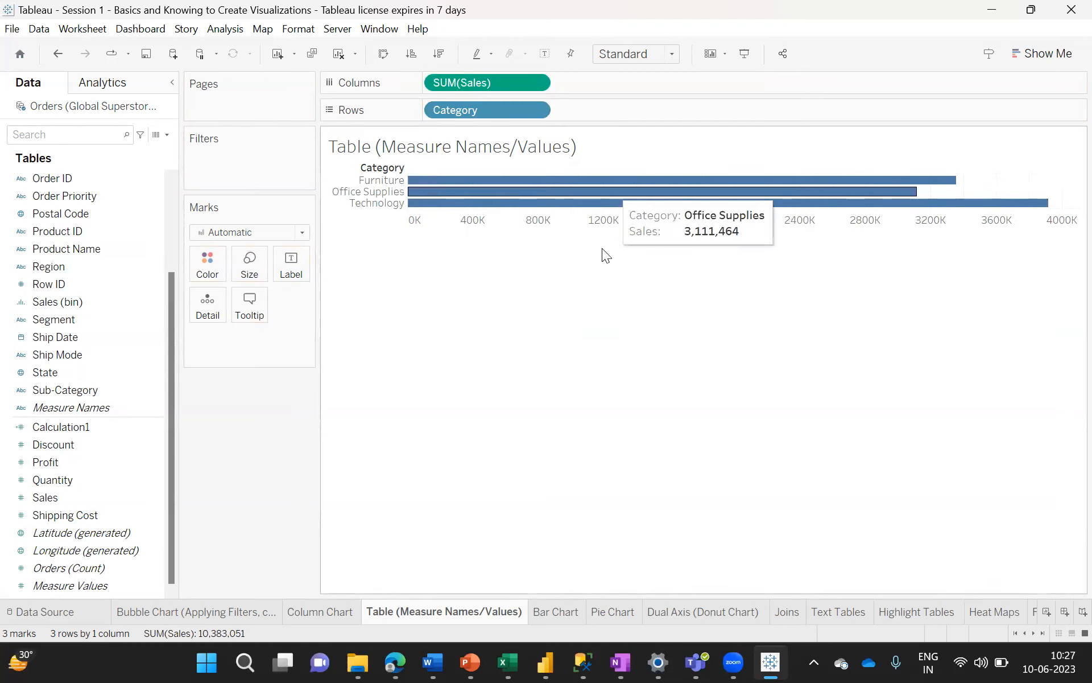
pyautogui.click(1046, 54)
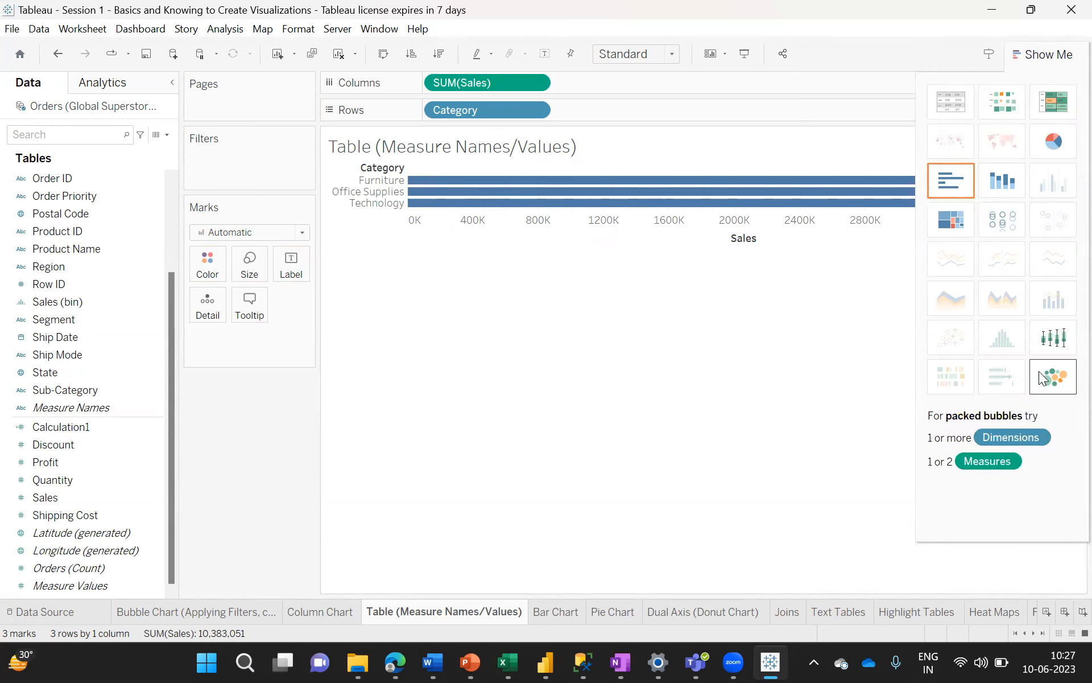
pyautogui.click(951, 100)
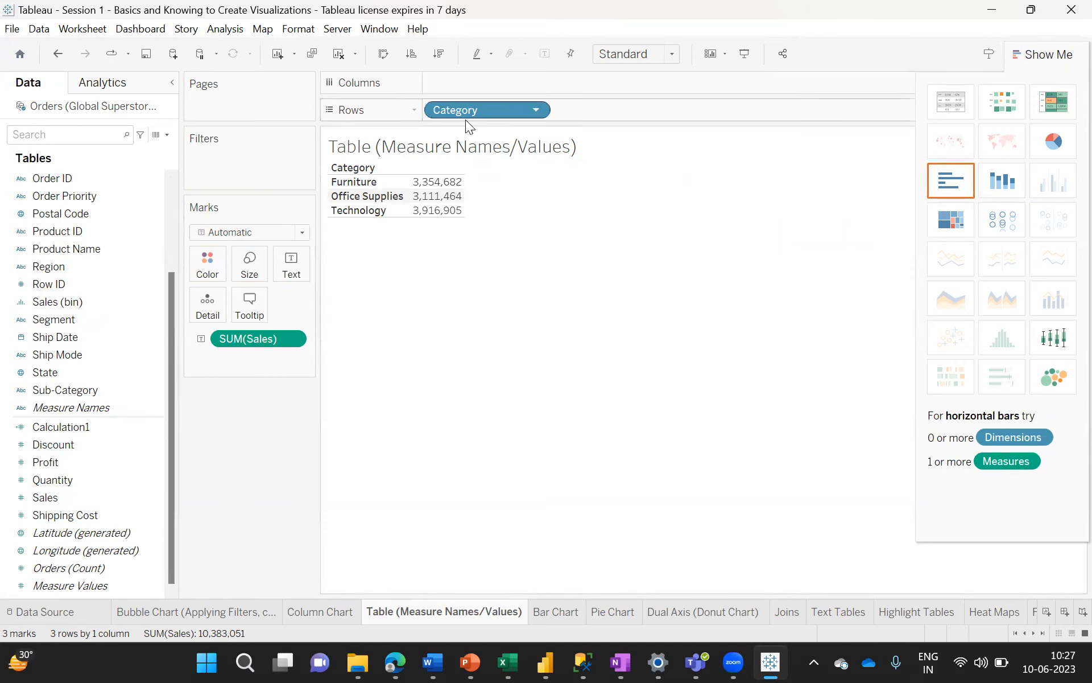
pyautogui.click(1041, 50)
pyautogui.click(1041, 49)
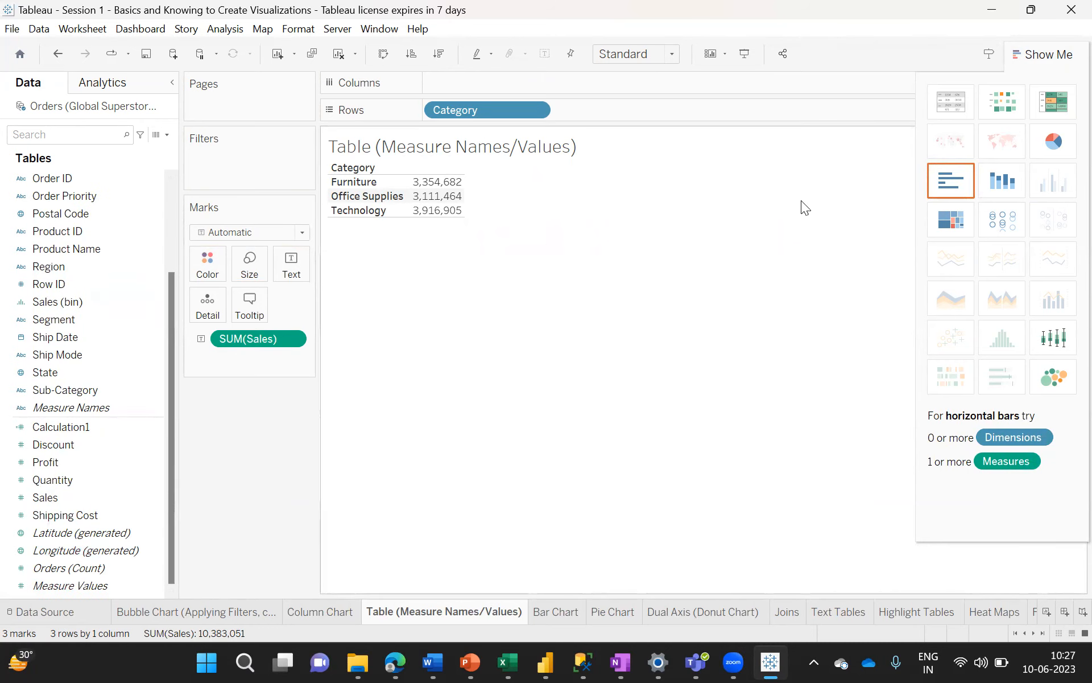
pyautogui.click(1045, 57)
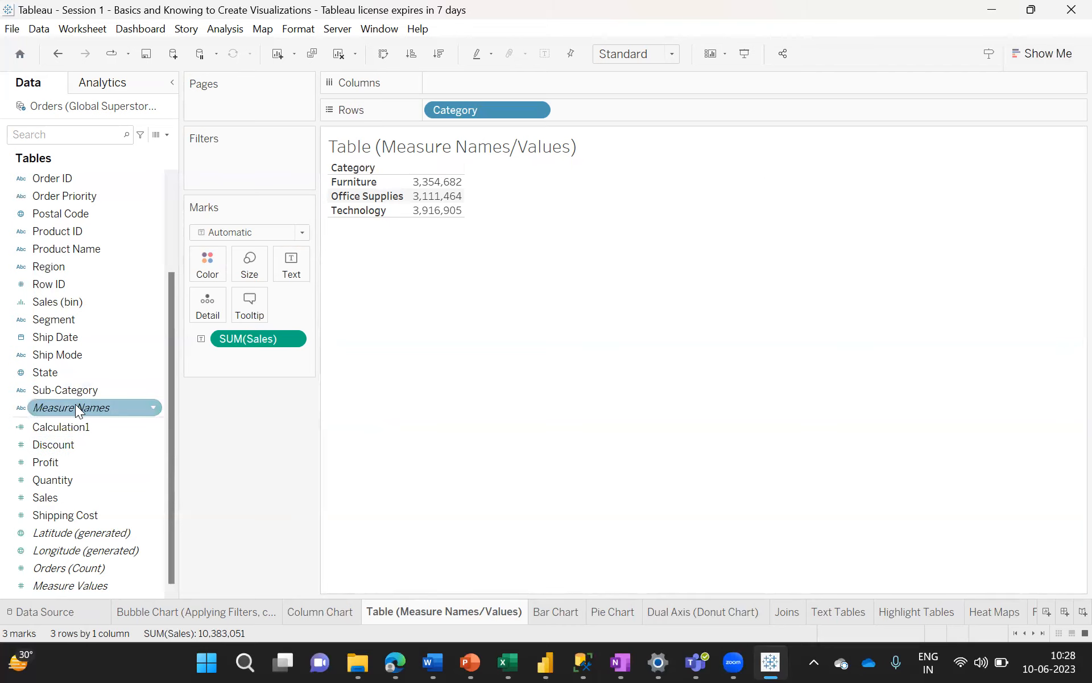
# - Place Measure Names on Columns and add Measure Values to Text alongside Sales
pyautogui.moveTo(75, 404); pyautogui.dragTo(484, 79)
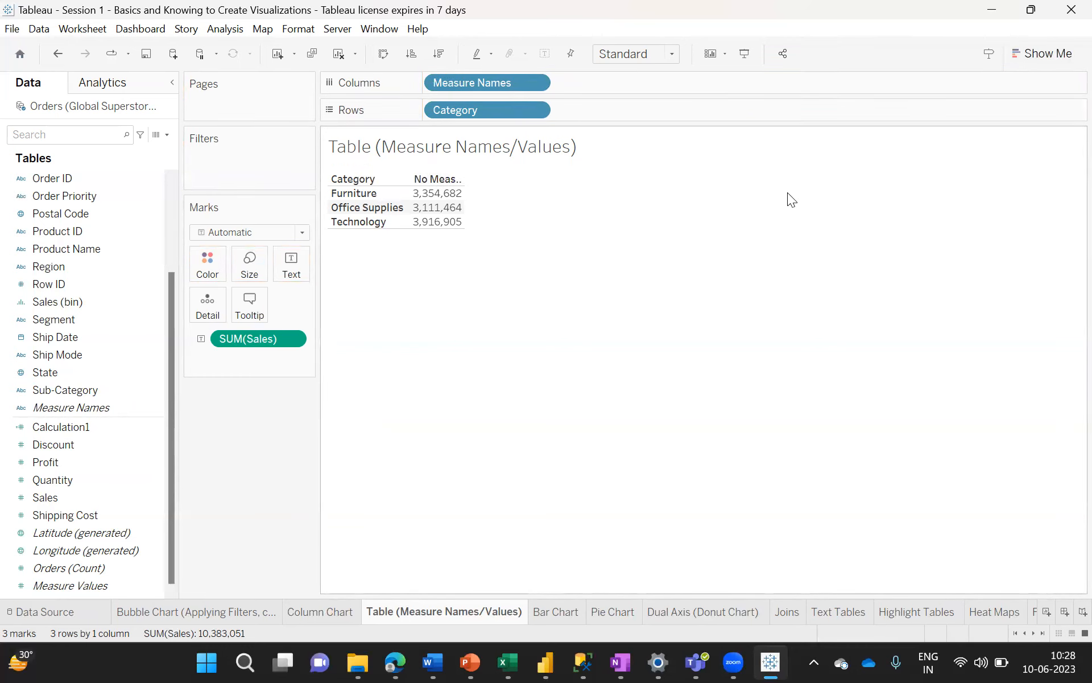
pyautogui.moveTo(421, 199)
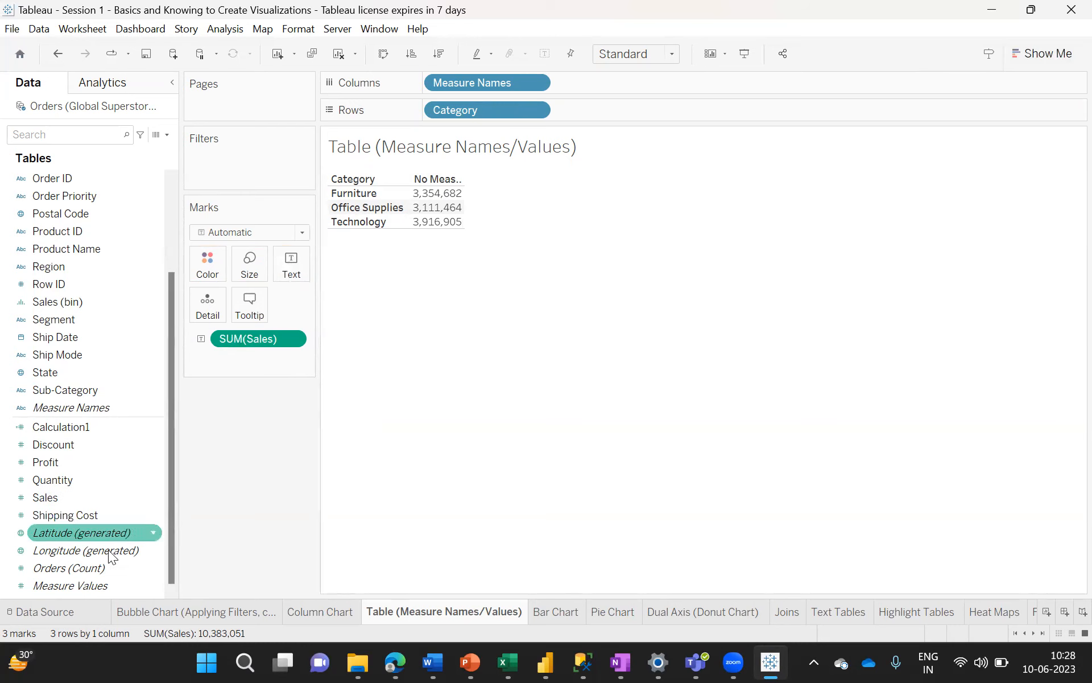
pyautogui.moveTo(77, 586); pyautogui.dragTo(297, 259)
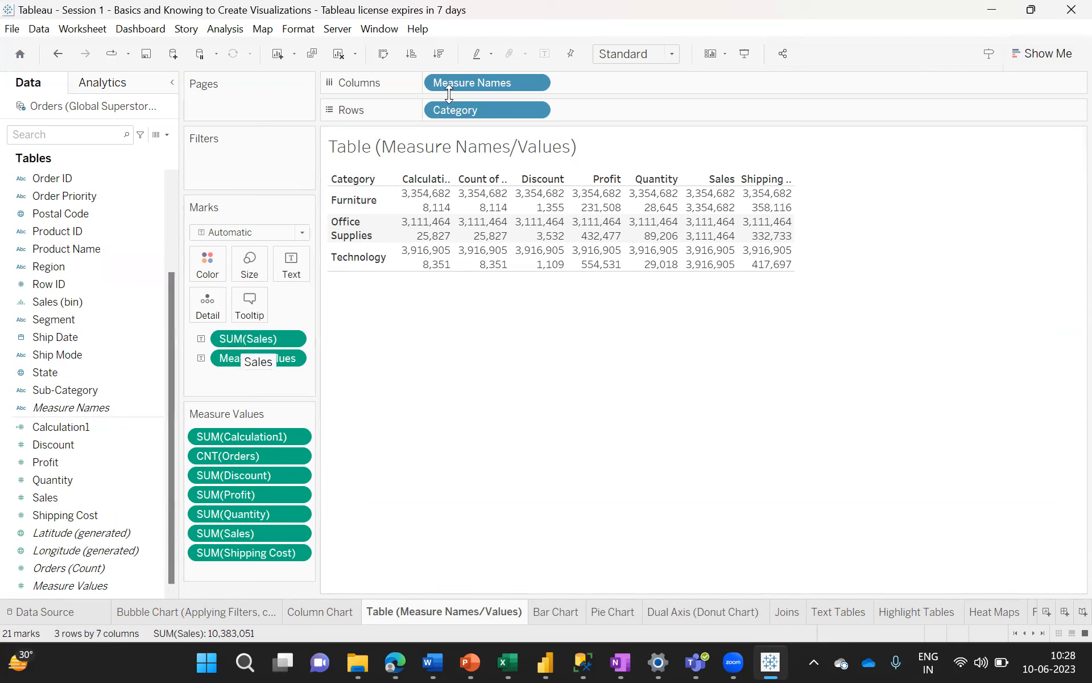
# - Add Measure Names to the Filters shelf while keeping it on Columns
pyautogui.moveTo(462, 84); pyautogui.dragTo(255, 162)
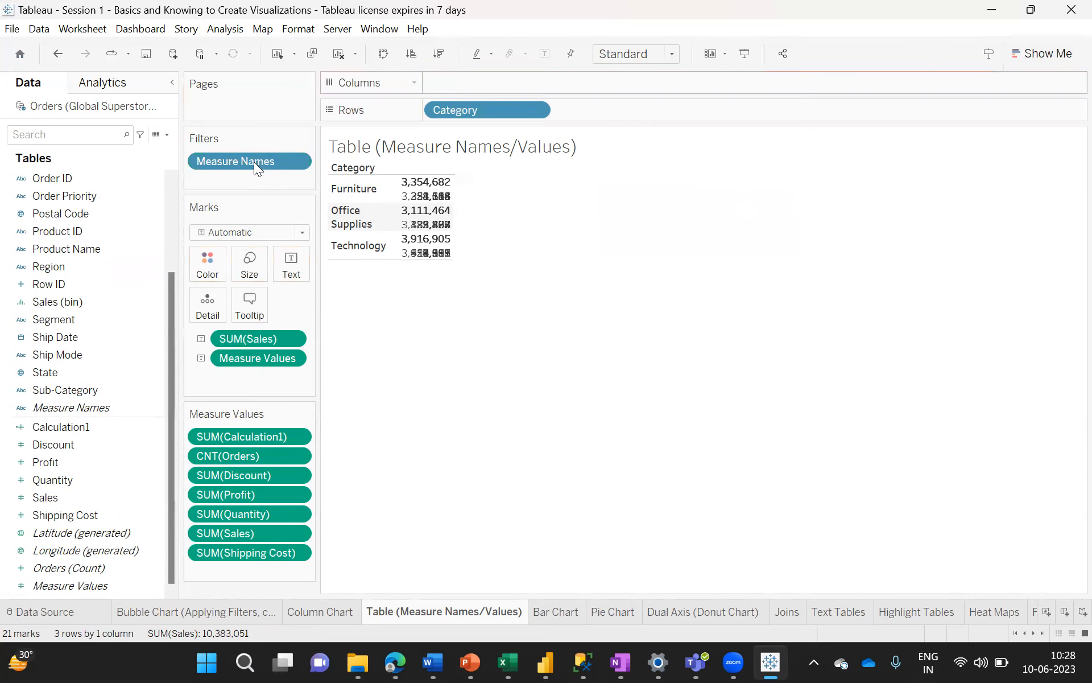
pyautogui.moveTo(247, 160); pyautogui.dragTo(491, 82)
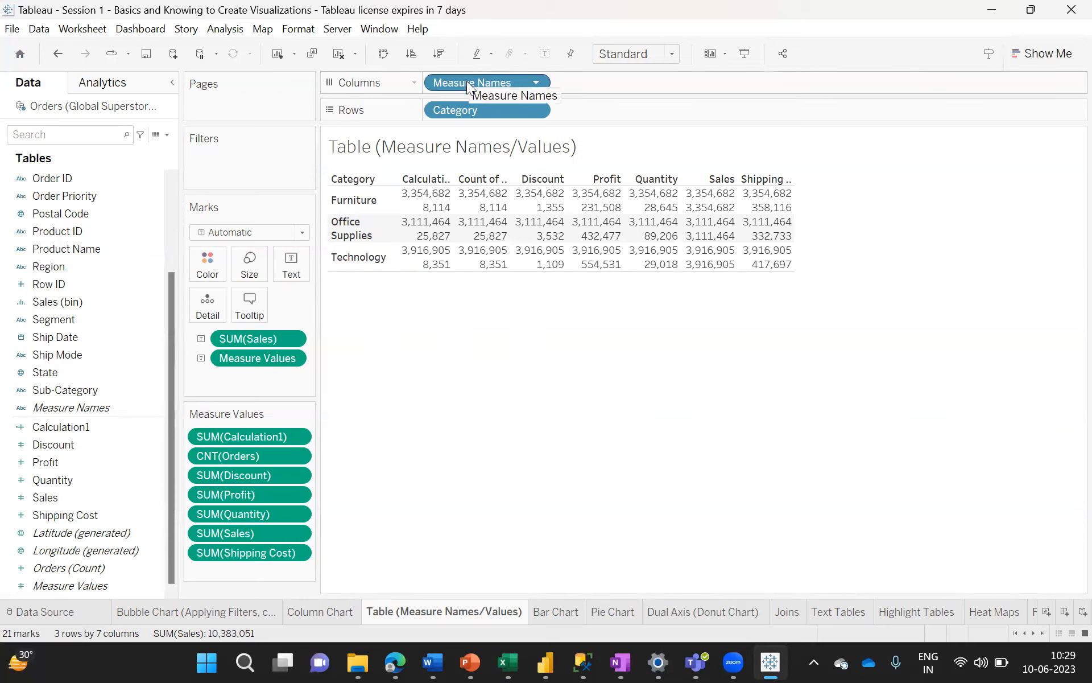
pyautogui.moveTo(467, 81); pyautogui.dragTo(237, 159)
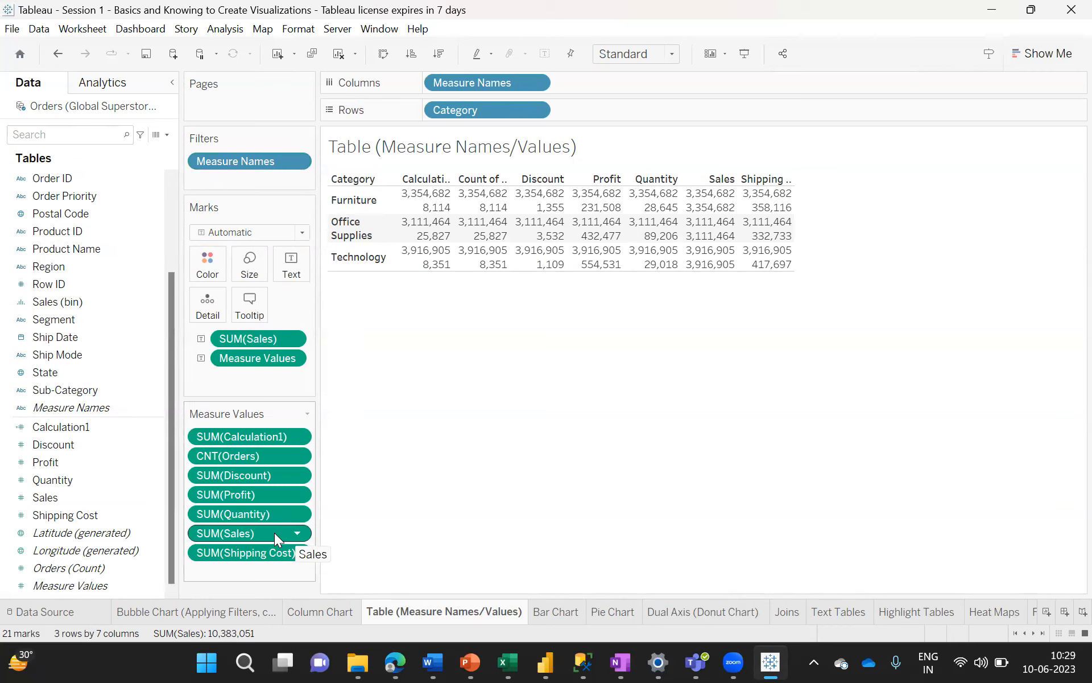
# - Apply the Rank quick table calculation to SUM(Sales) in Measure Values
pyautogui.click(298, 533)
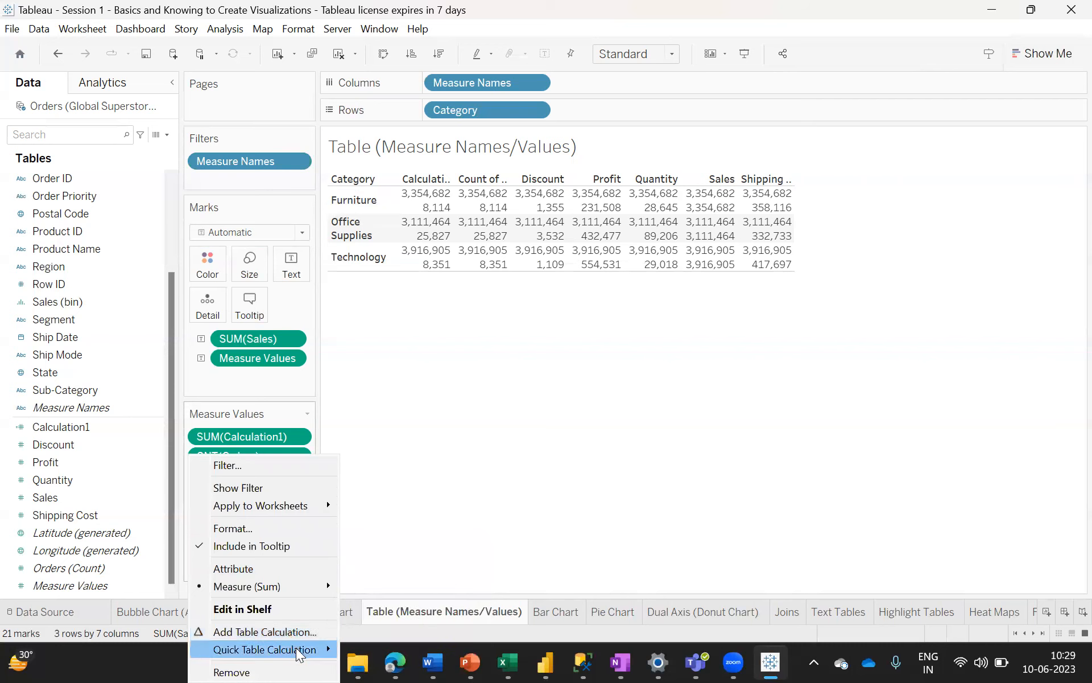
pyautogui.moveTo(296, 647)
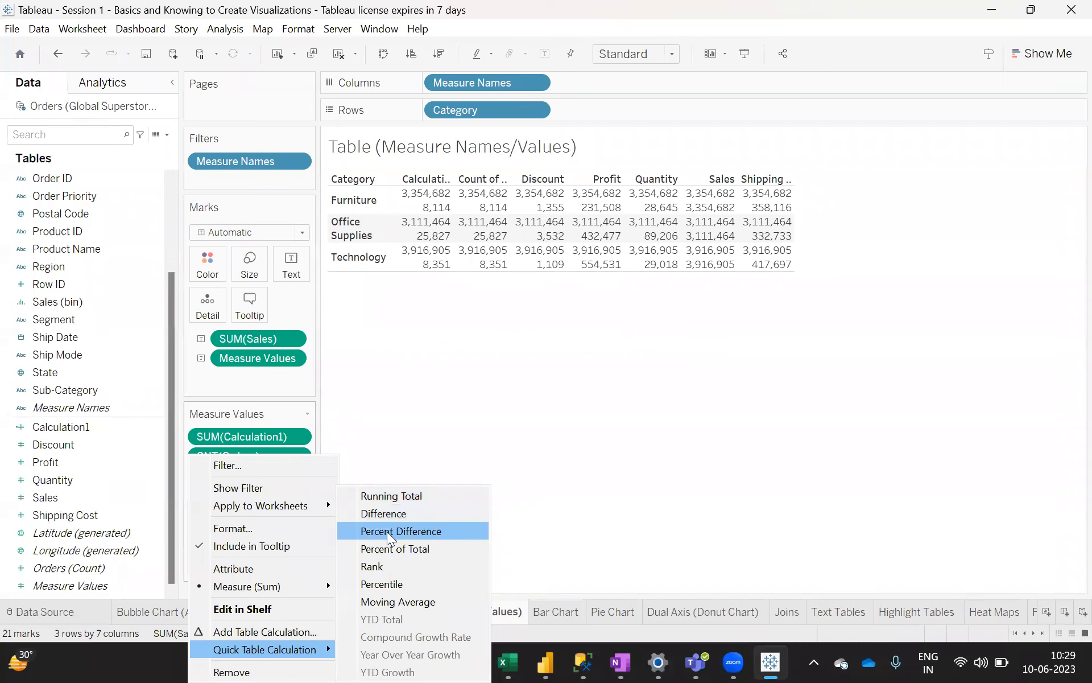
pyautogui.click(381, 564)
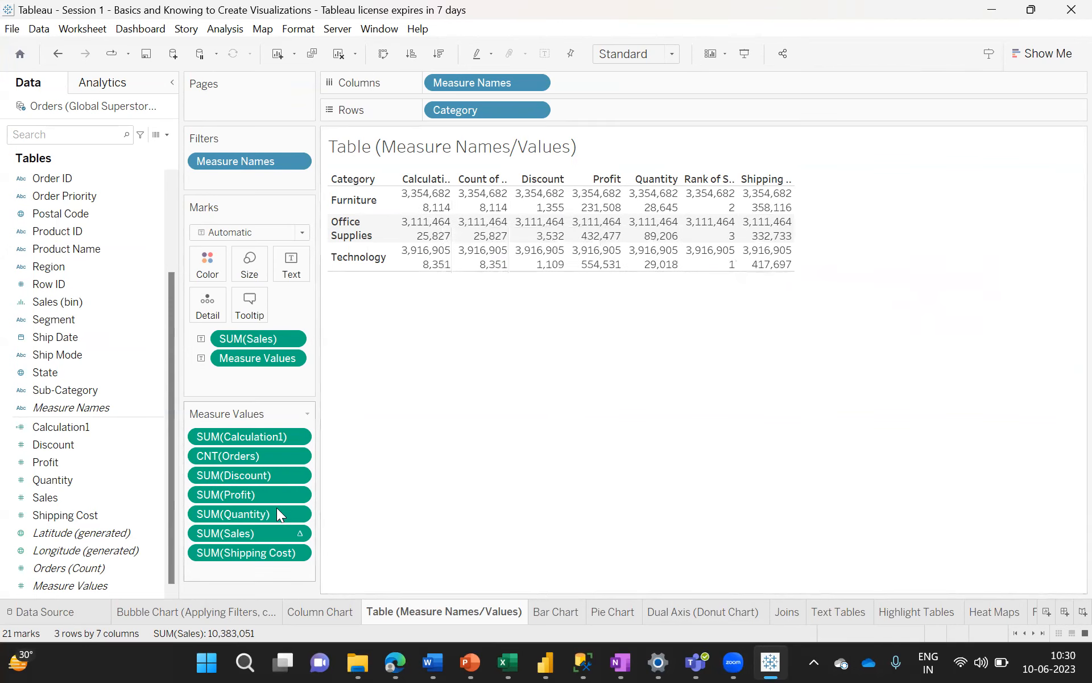
# - Filter the table by the rank of Sales with a value range of 1 to 3
pyautogui.moveTo(247, 534); pyautogui.dragTo(252, 180)
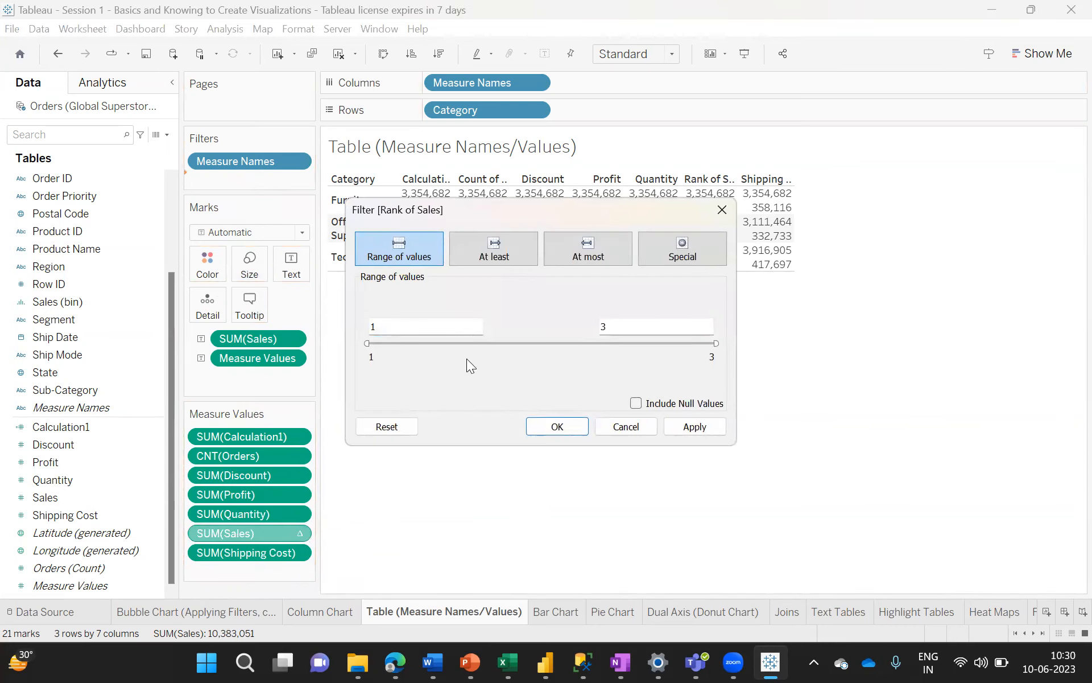
pyautogui.click(695, 427)
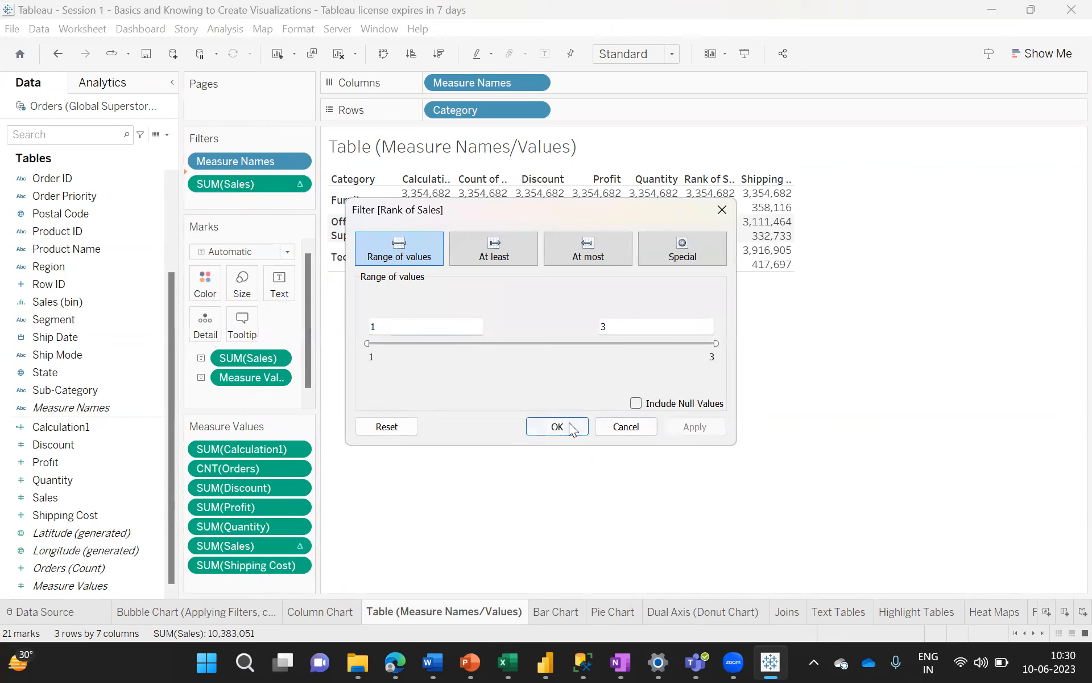
pyautogui.click(559, 428)
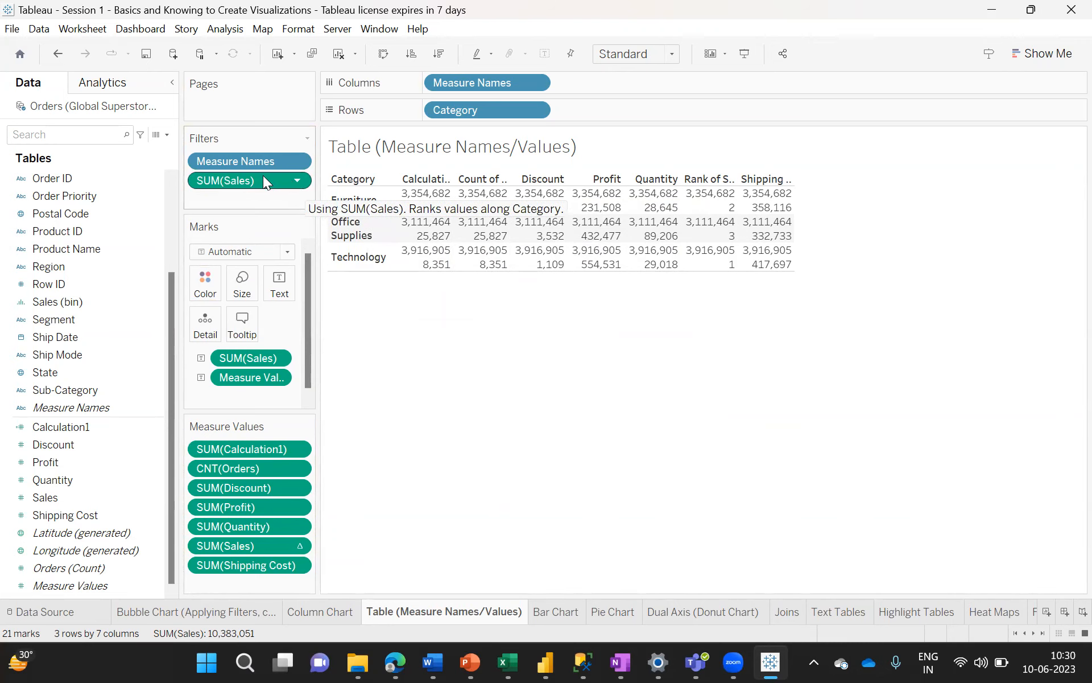
# - Take the rank of Sales filter off the Filters shelf by moving its calculation into the Data pane
pyautogui.moveTo(252, 174); pyautogui.dragTo(31, 287)
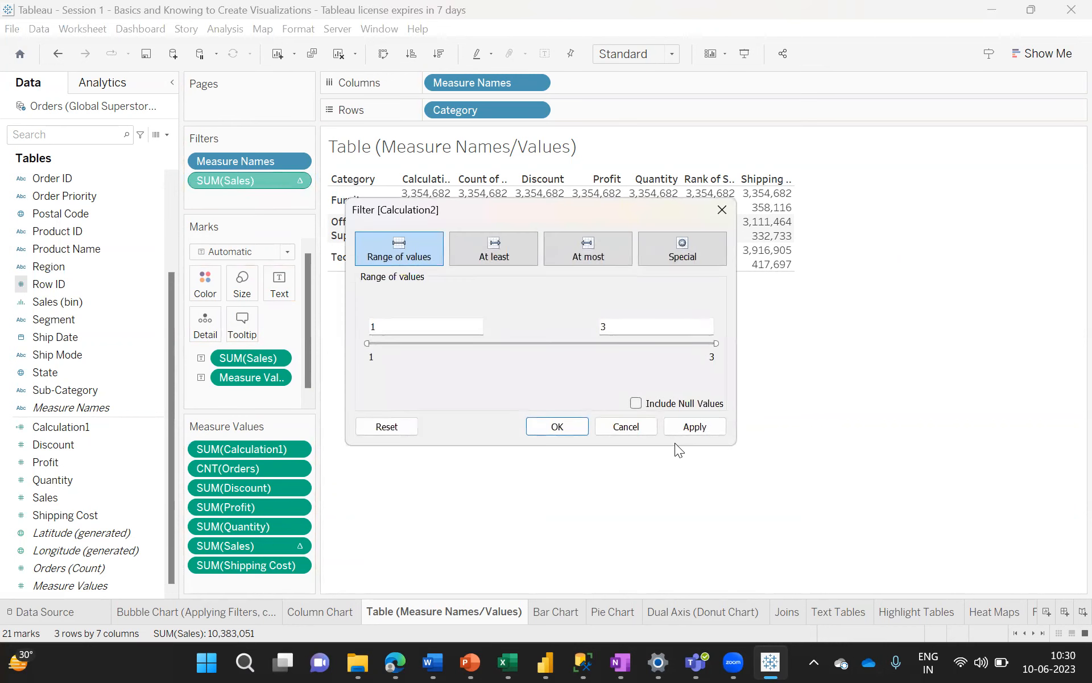
pyautogui.click(693, 428)
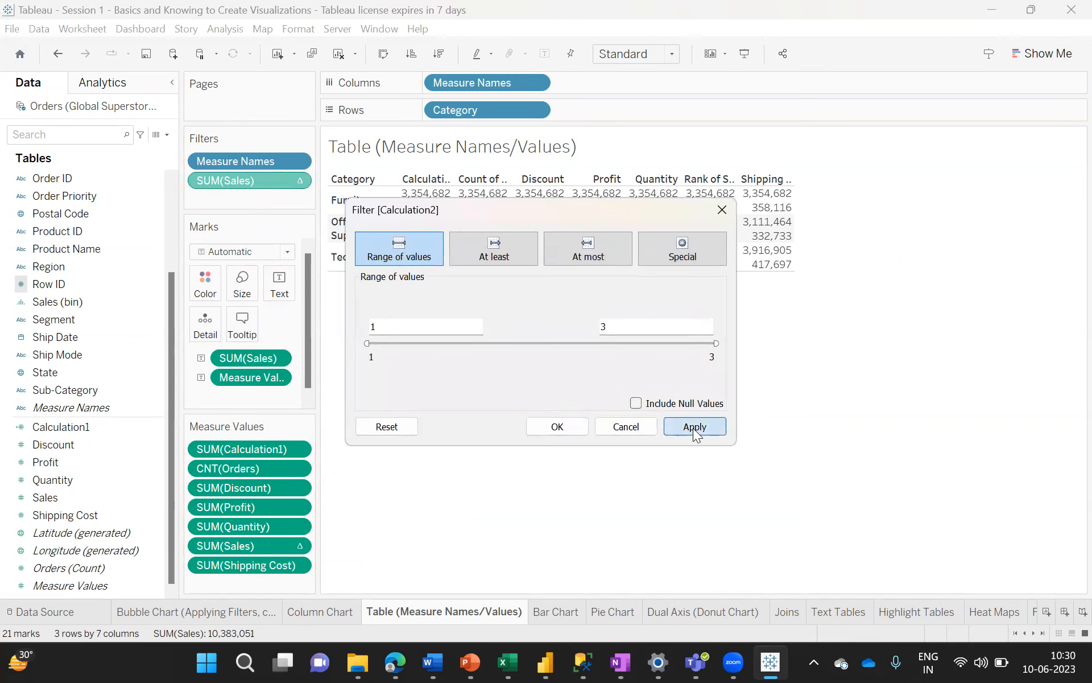
pyautogui.click(623, 426)
pyautogui.moveTo(242, 183); pyautogui.dragTo(62, 291)
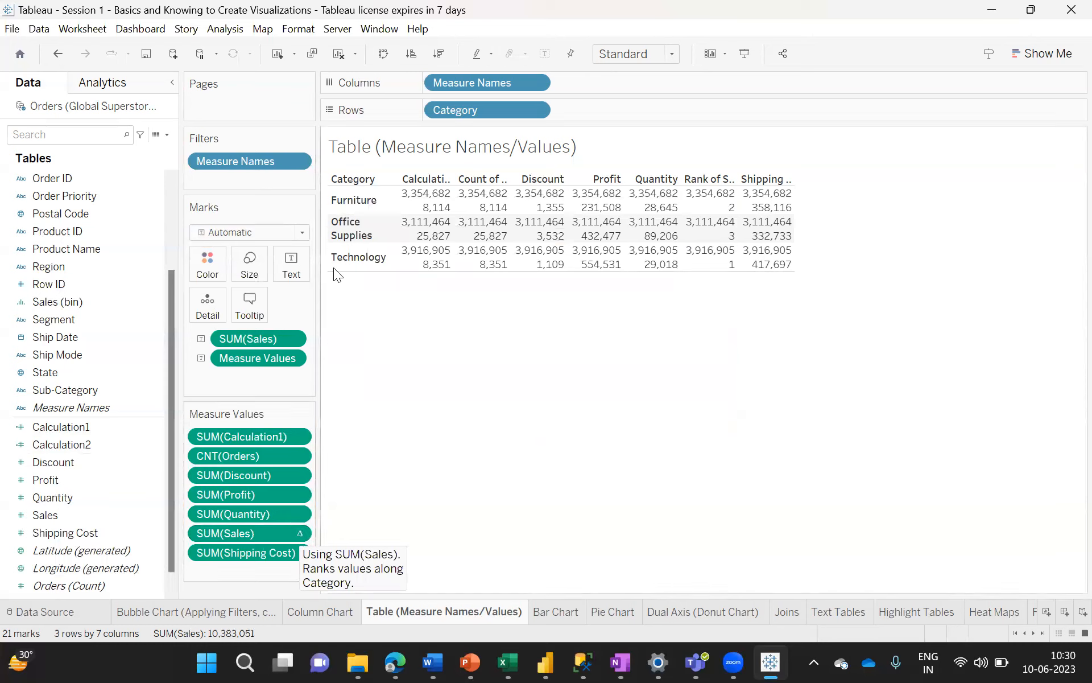
# - Show the Measure Names filter control and include Calculation2, toggling Calculation1 and Count of Orders off and on again
pyautogui.rightClick(246, 161)
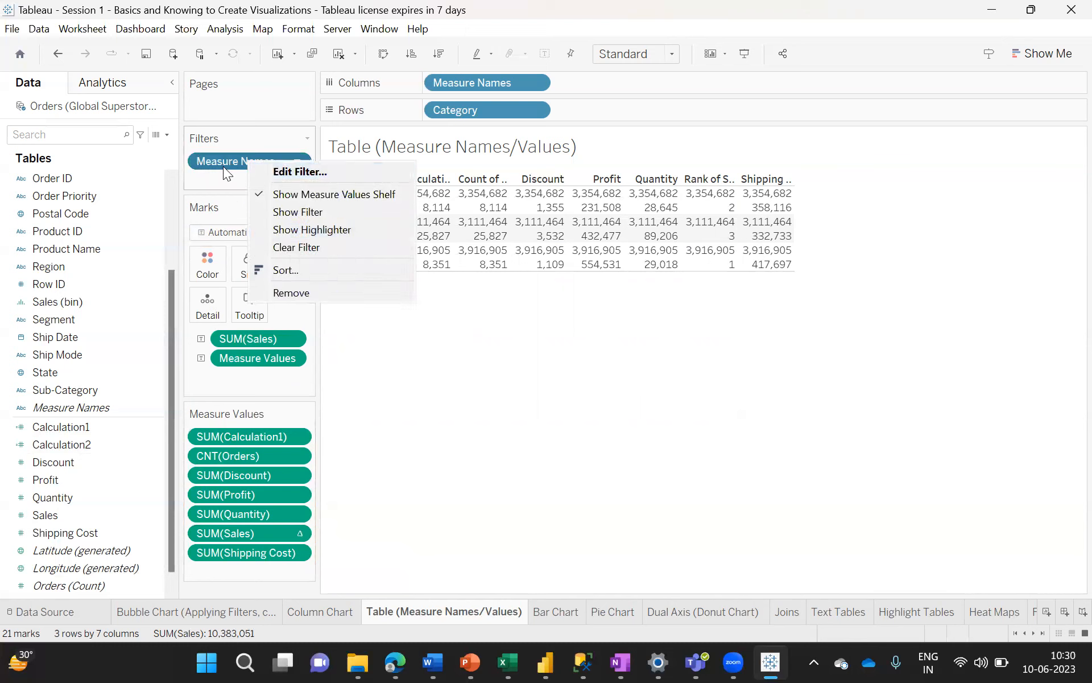
pyautogui.click(303, 212)
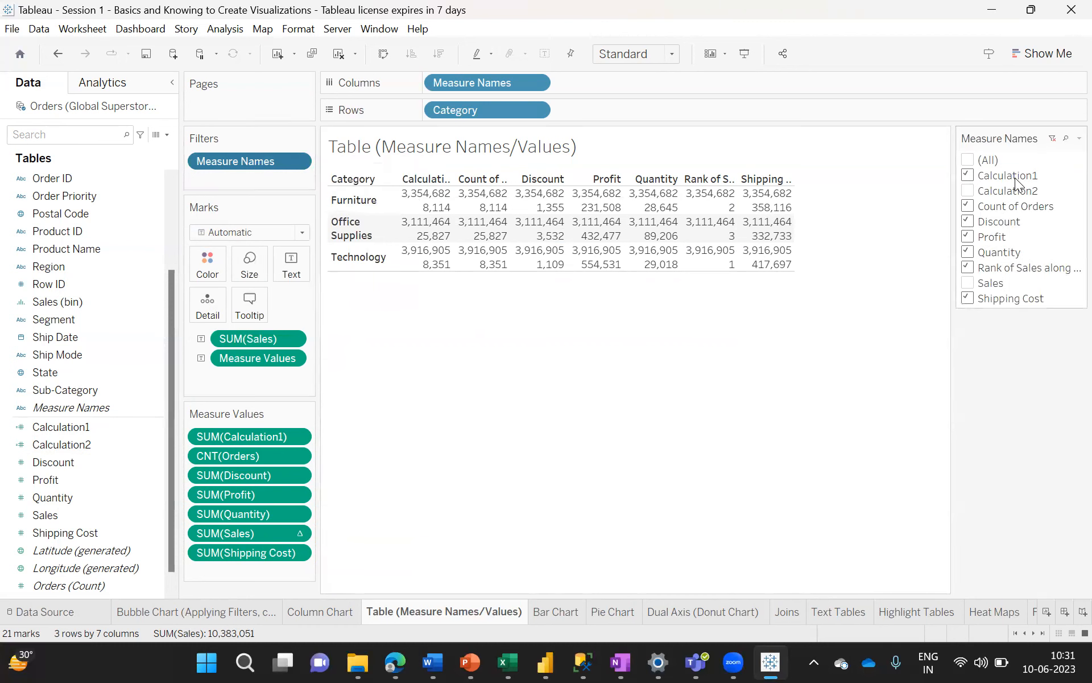
pyautogui.click(967, 175)
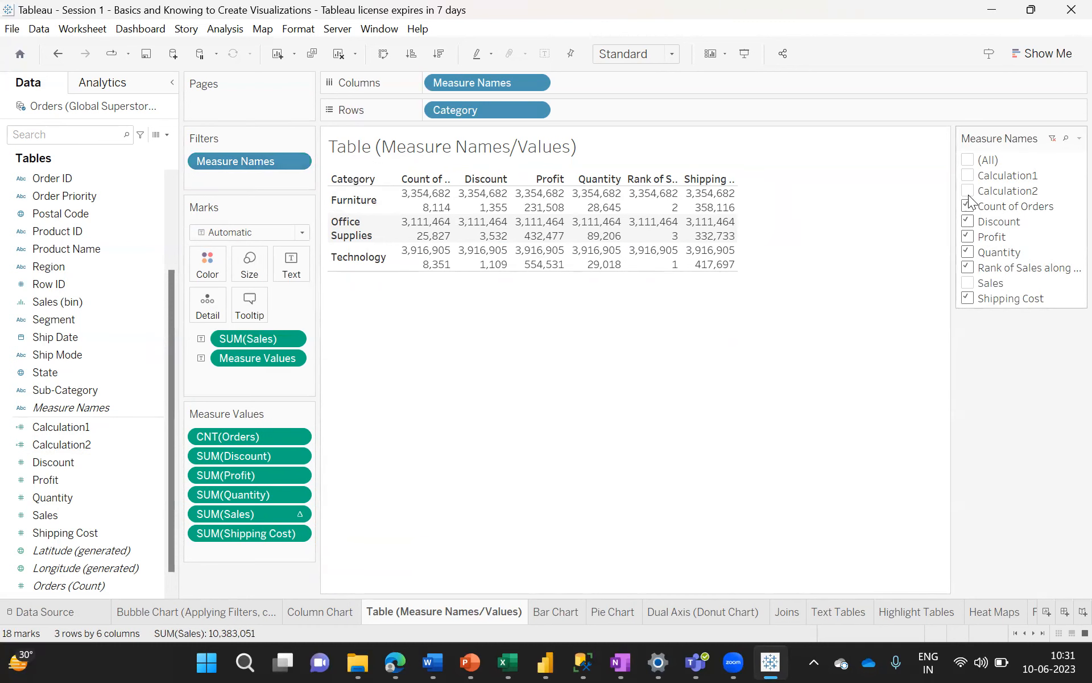
pyautogui.click(967, 206)
pyautogui.click(967, 175)
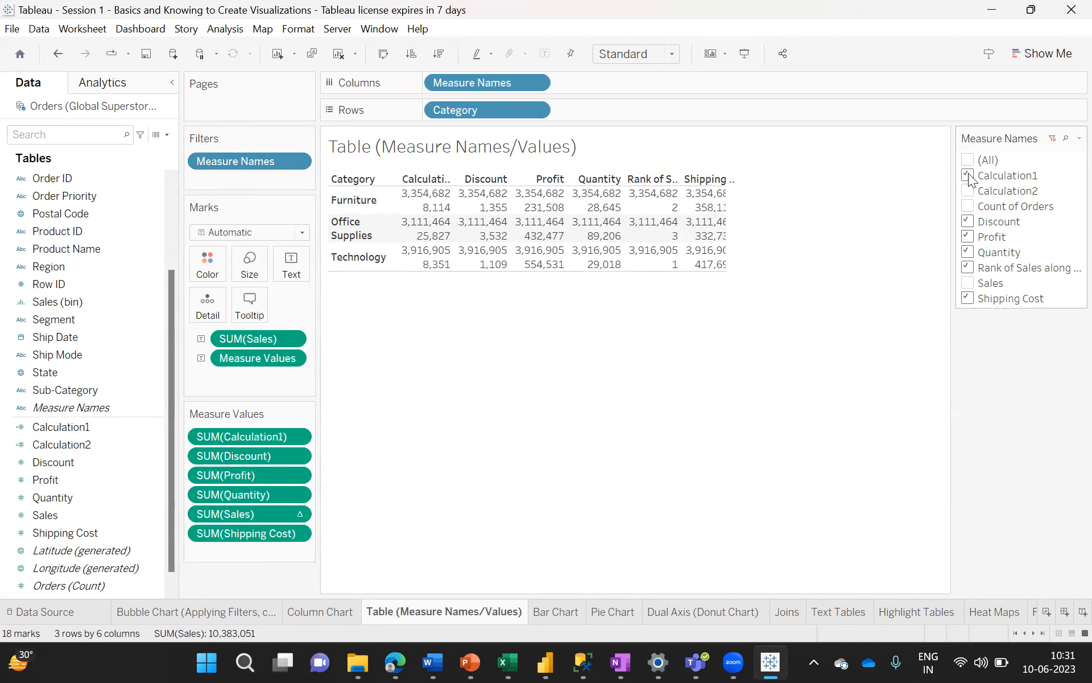
pyautogui.click(968, 191)
pyautogui.click(968, 206)
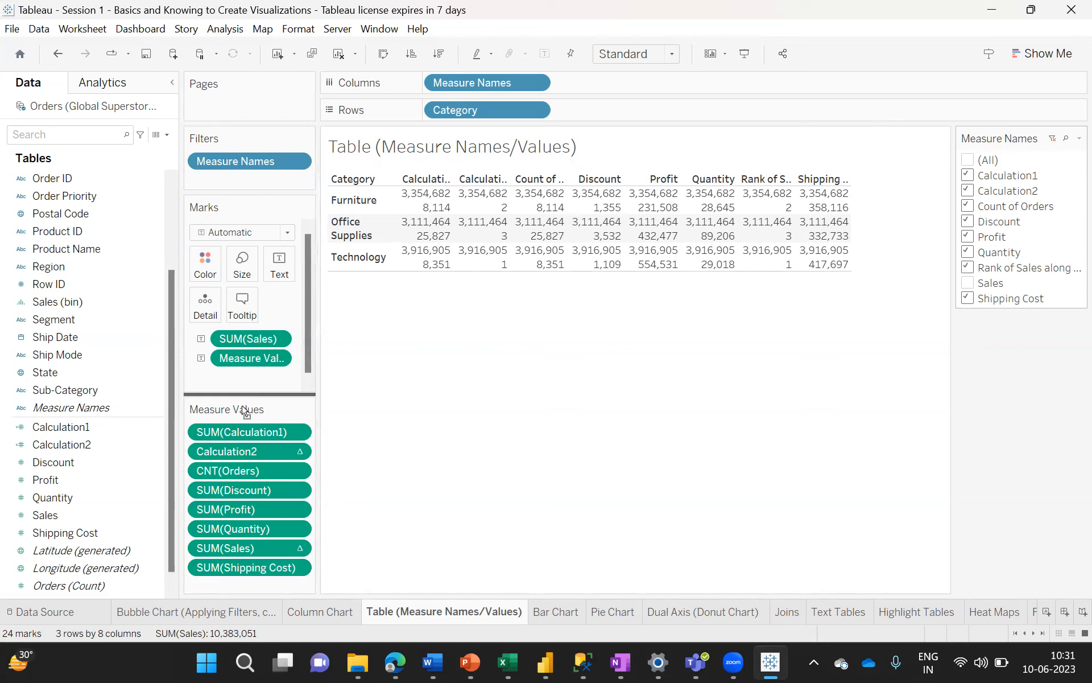
# - Try the Measure Names filter card below the Measure Values shelf and return it beside the table
pyautogui.moveTo(238, 596); pyautogui.dragTo(238, 598)
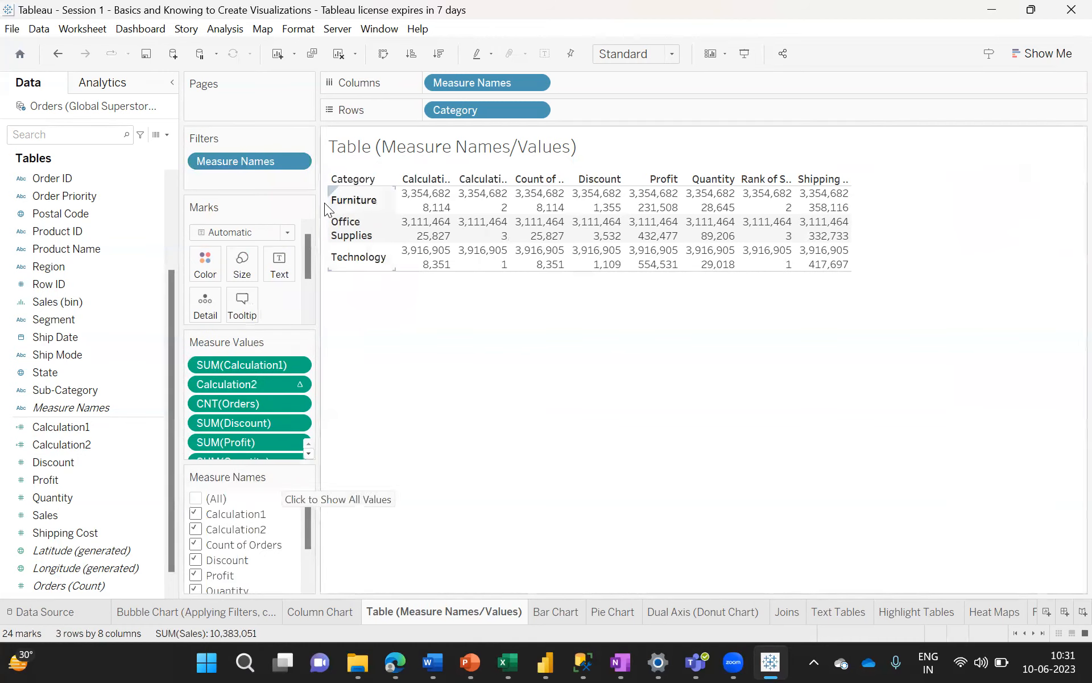
pyautogui.moveTo(308, 260); pyautogui.dragTo(308, 293)
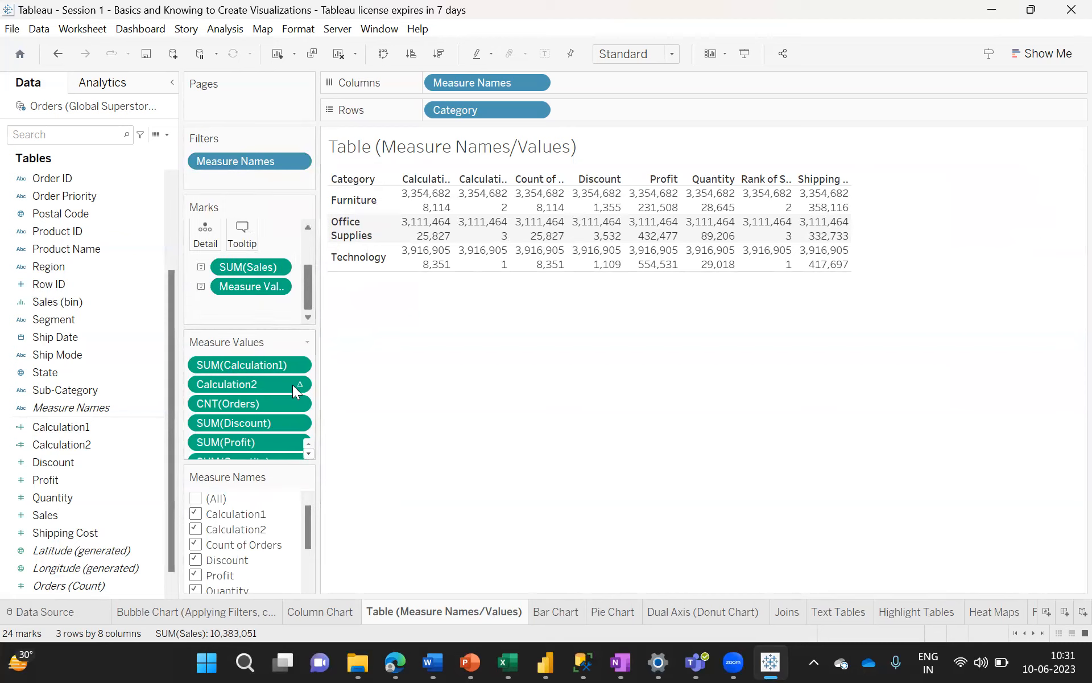
pyautogui.moveTo(306, 529); pyautogui.dragTo(306, 476)
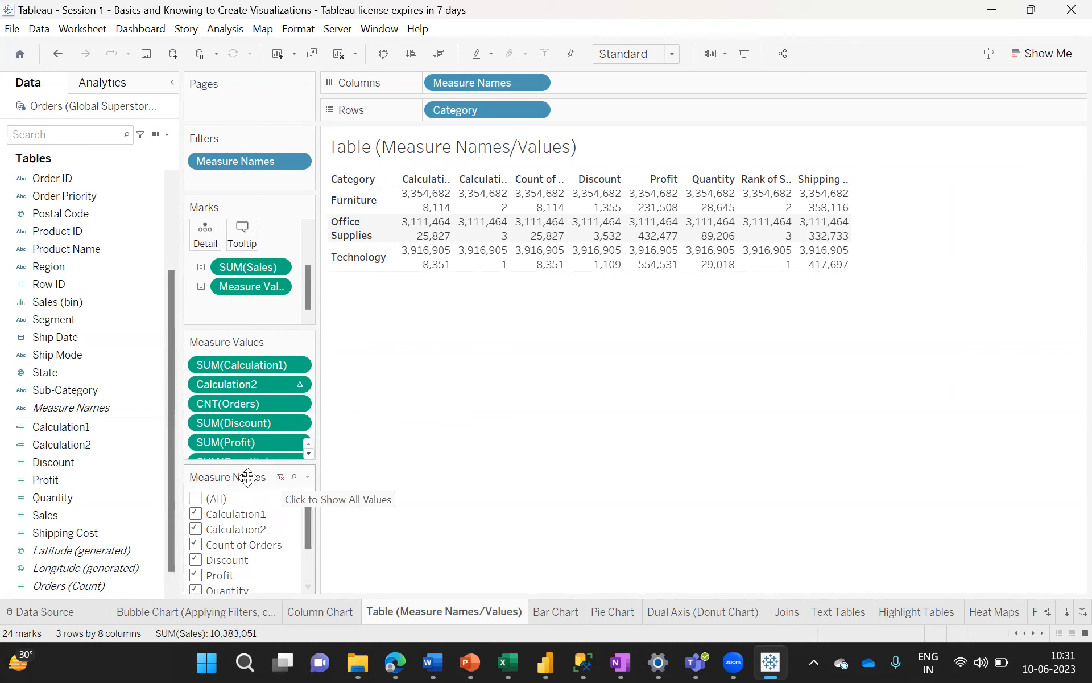
pyautogui.moveTo(992, 321); pyautogui.dragTo(1066, 265)
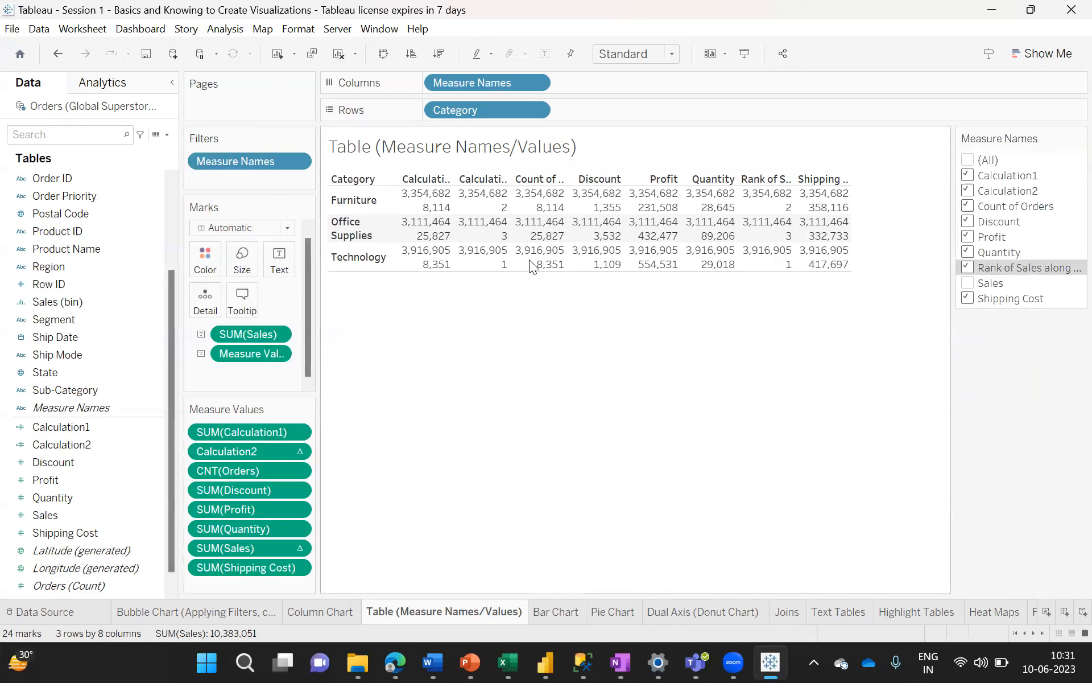
# - Remove the separate SUM(Sales) field from Marks and clear the rank table calculation from Sales in Measure Values
pyautogui.moveTo(442, 226)
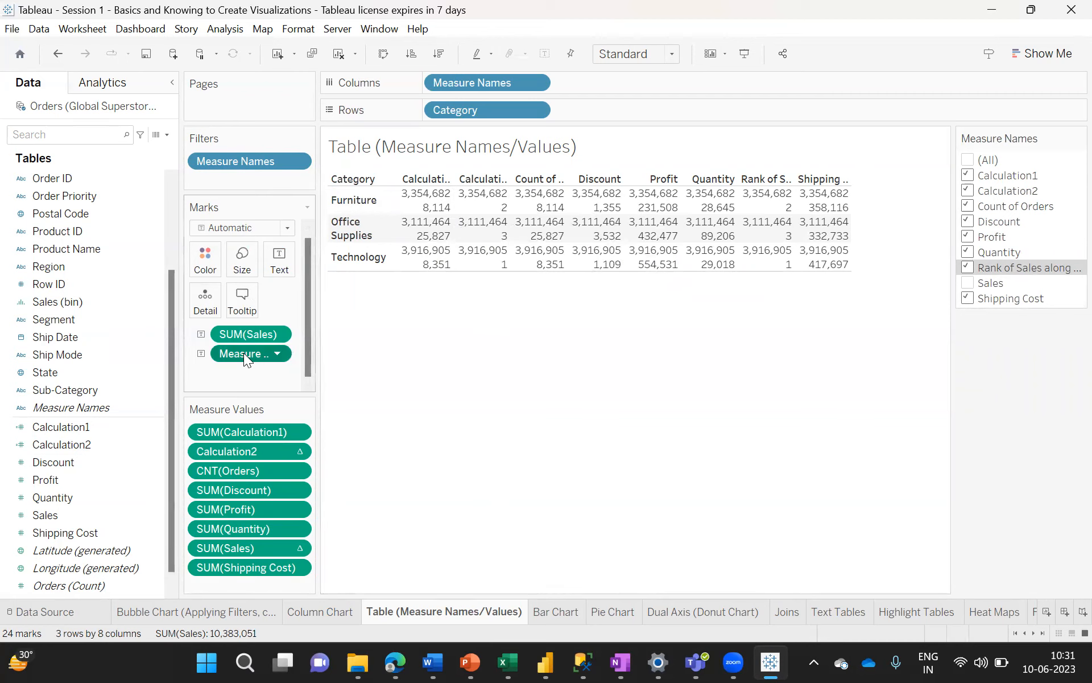
pyautogui.moveTo(234, 332); pyautogui.dragTo(94, 351)
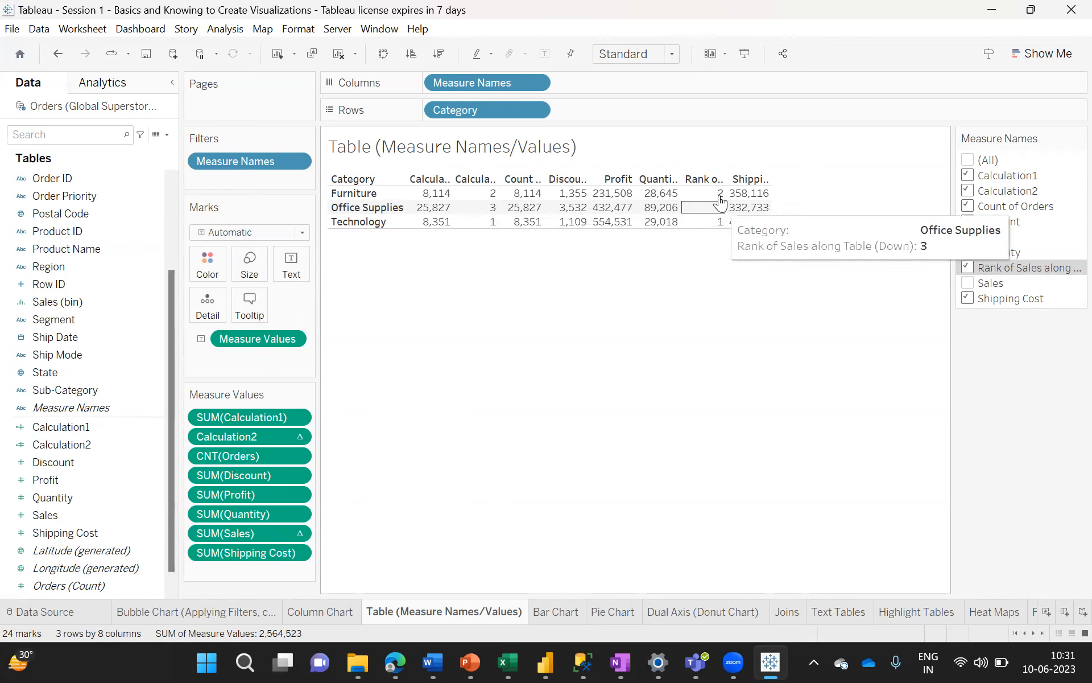
pyautogui.click(297, 532)
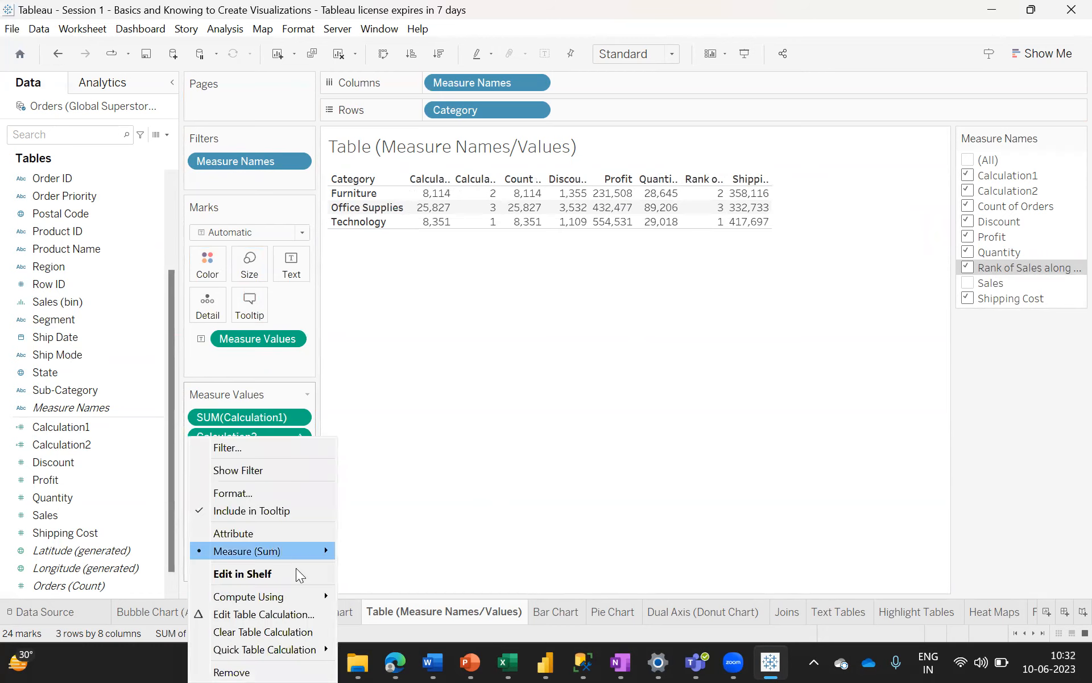
pyautogui.click(287, 633)
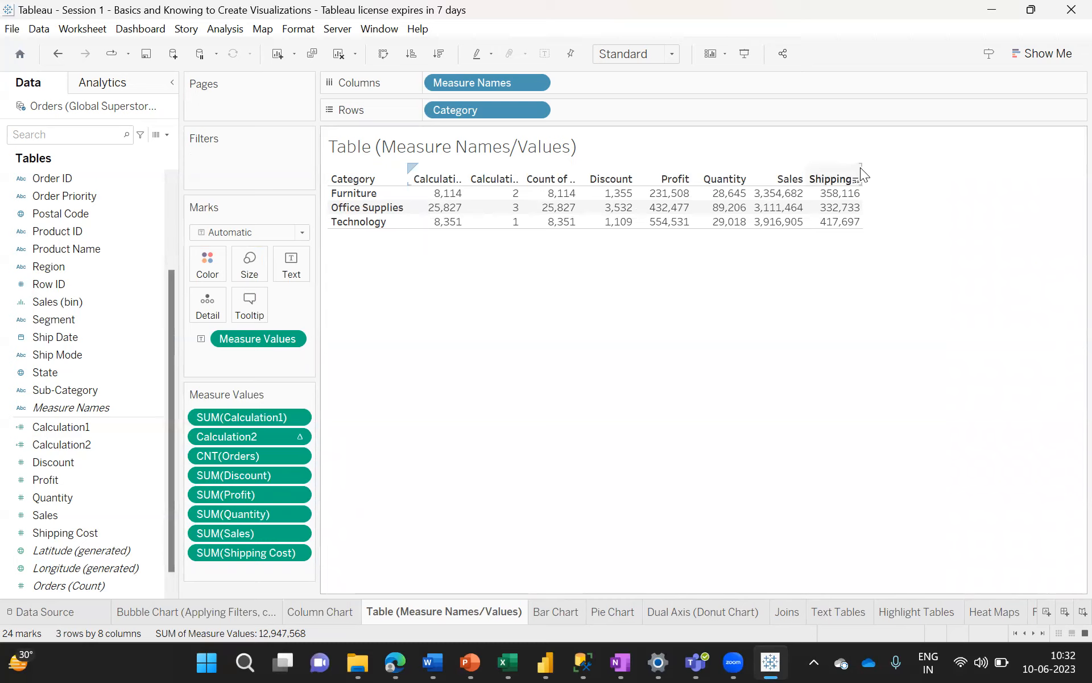
# - Widen the table's measure columns to fit the full header names
pyautogui.moveTo(860, 167); pyautogui.dragTo(897, 165)
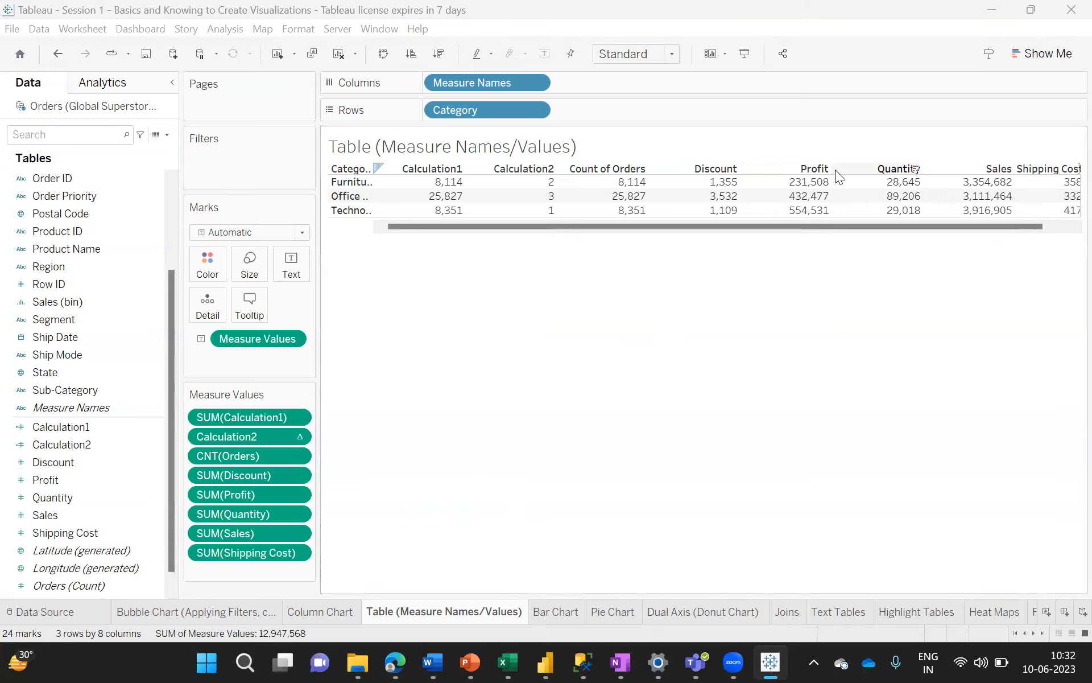
# - Narrow the table's measure columns to fit the view and open the Bar Chart worksheet
pyautogui.moveTo(831, 170); pyautogui.dragTo(805, 178)
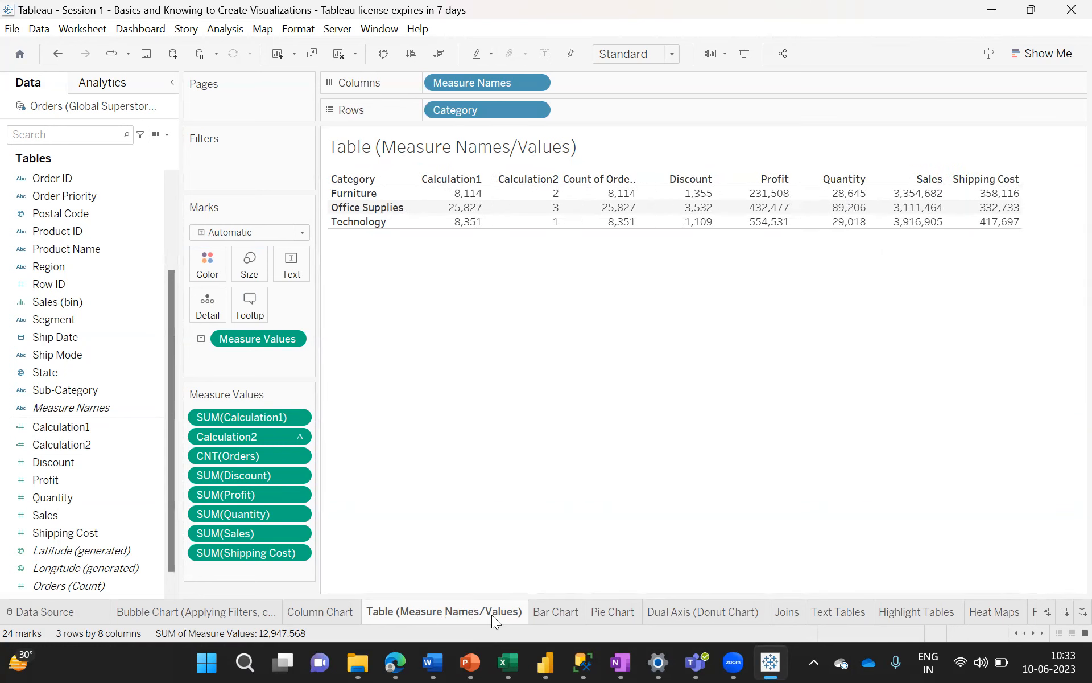
pyautogui.click(557, 615)
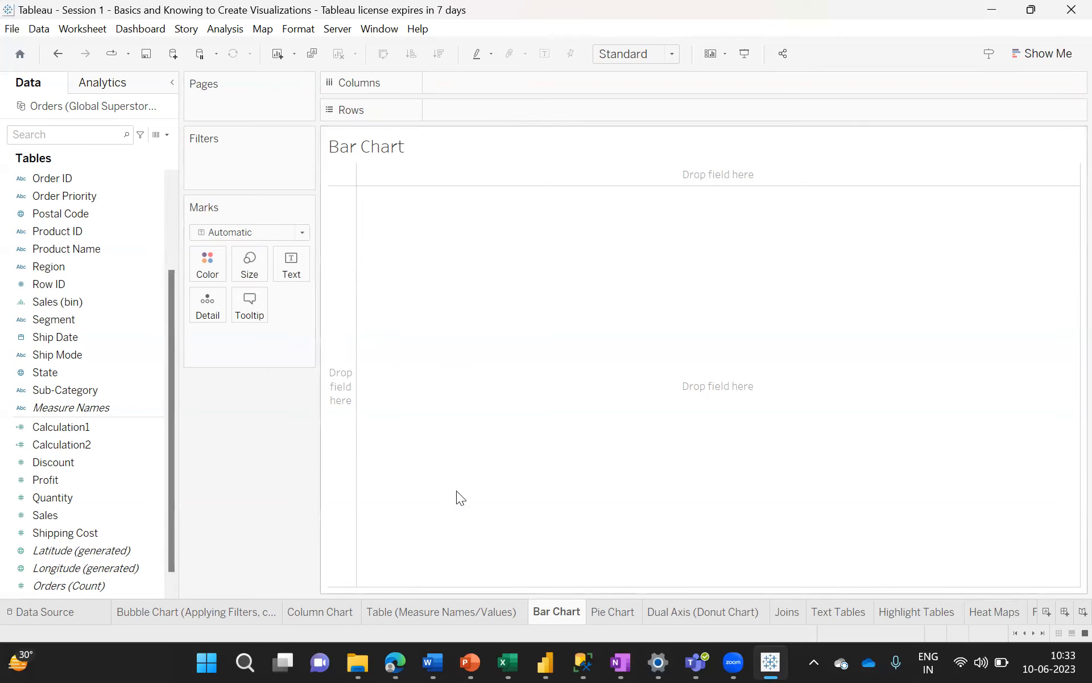
# - Review the Column Chart worksheet's field layout and return to the Bar Chart worksheet
pyautogui.moveTo(546, 613)
pyautogui.click(311, 611)
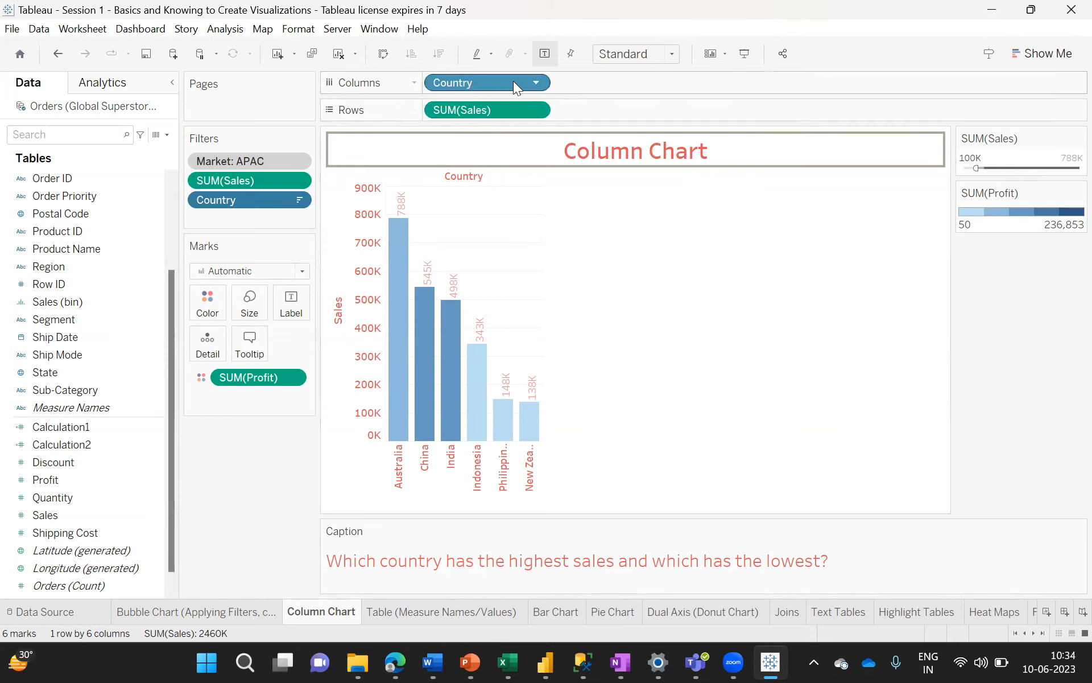
pyautogui.click(552, 613)
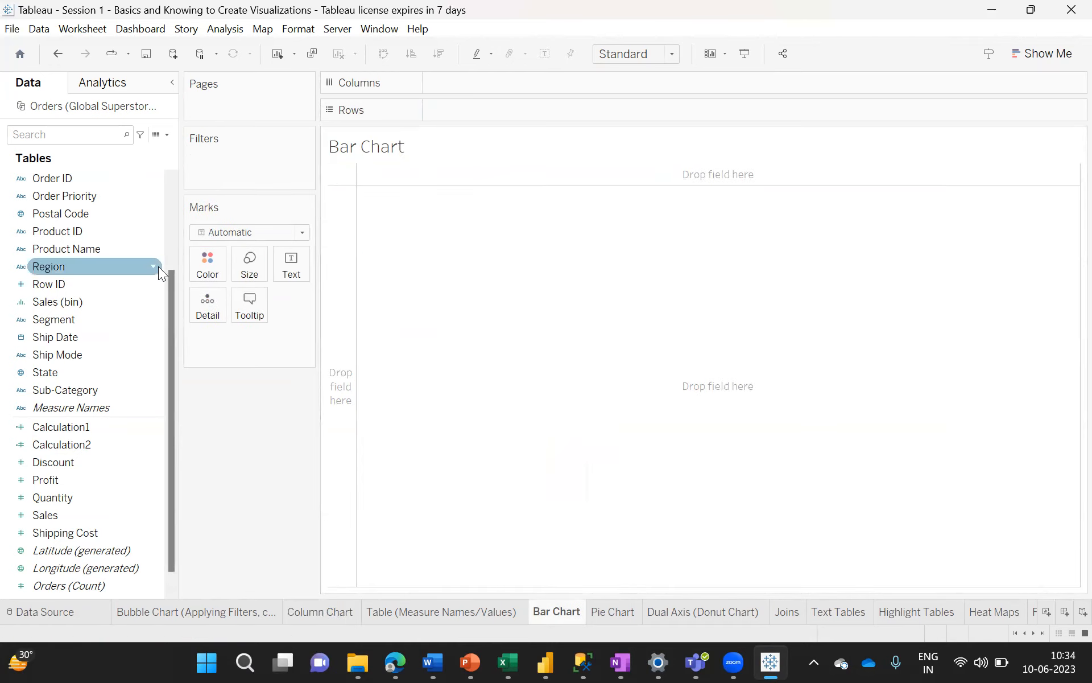
# - Build a horizontal bar chart with Country on Rows and Sales on Columns
pyautogui.moveTo(170, 337); pyautogui.dragTo(162, 255)
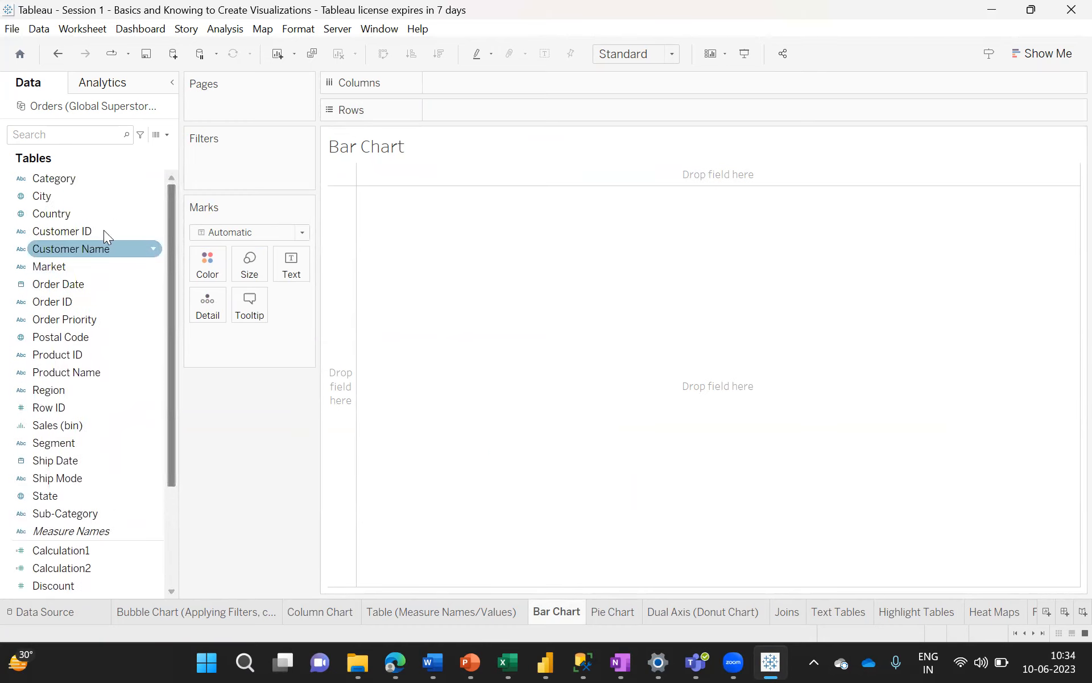
pyautogui.moveTo(52, 214); pyautogui.dragTo(450, 115)
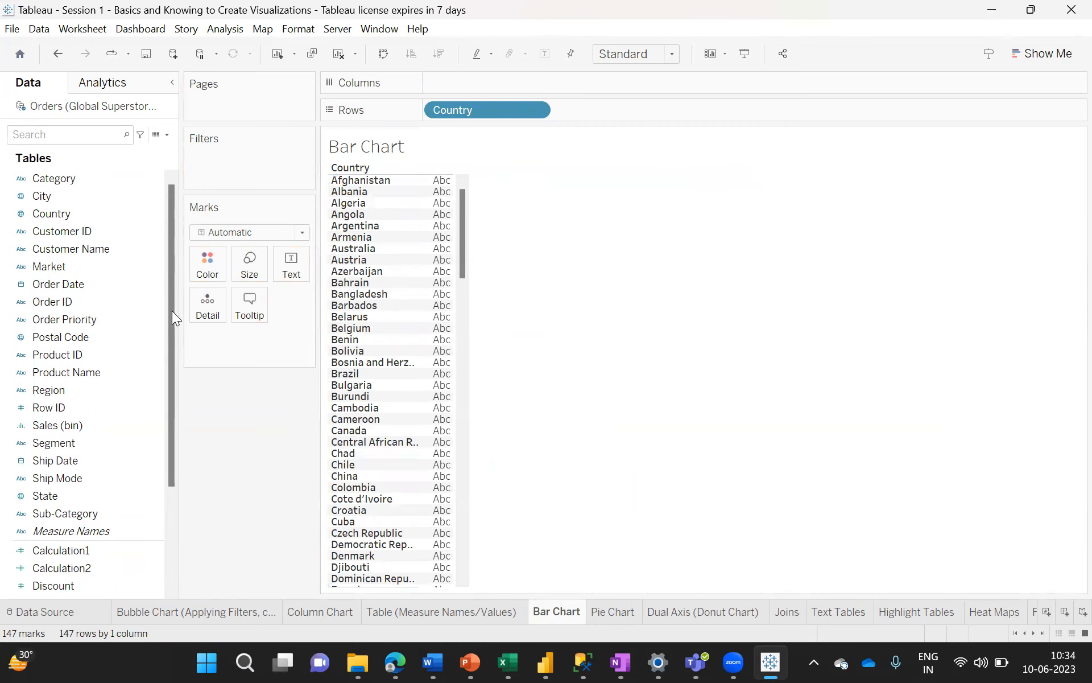
pyautogui.click(108, 215)
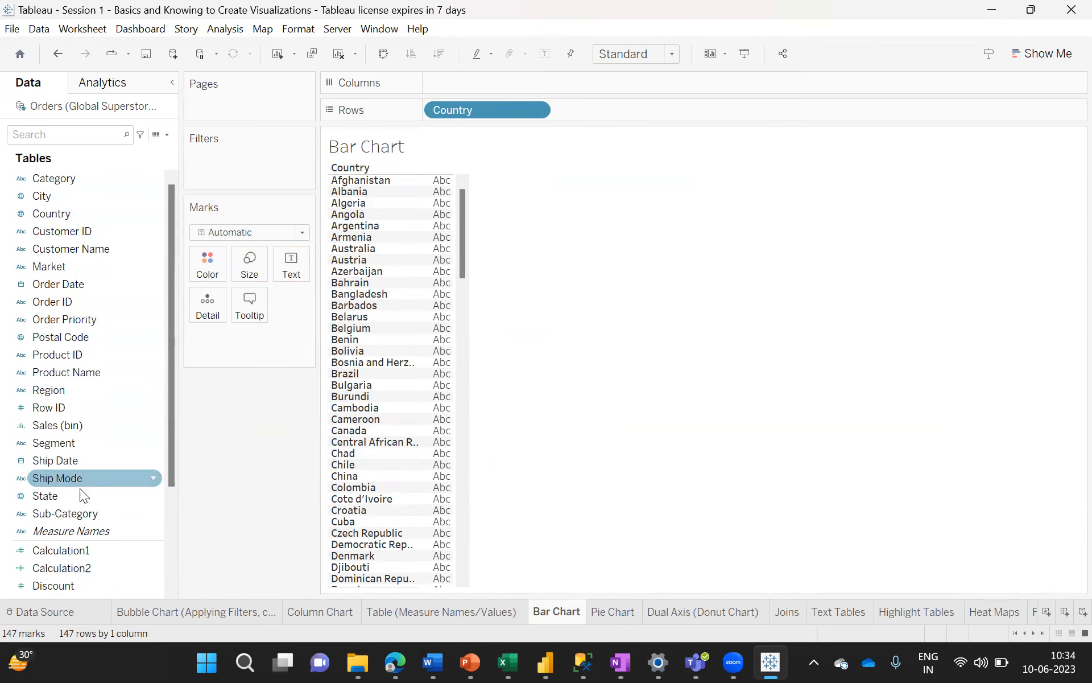
pyautogui.moveTo(169, 427); pyautogui.dragTo(168, 531)
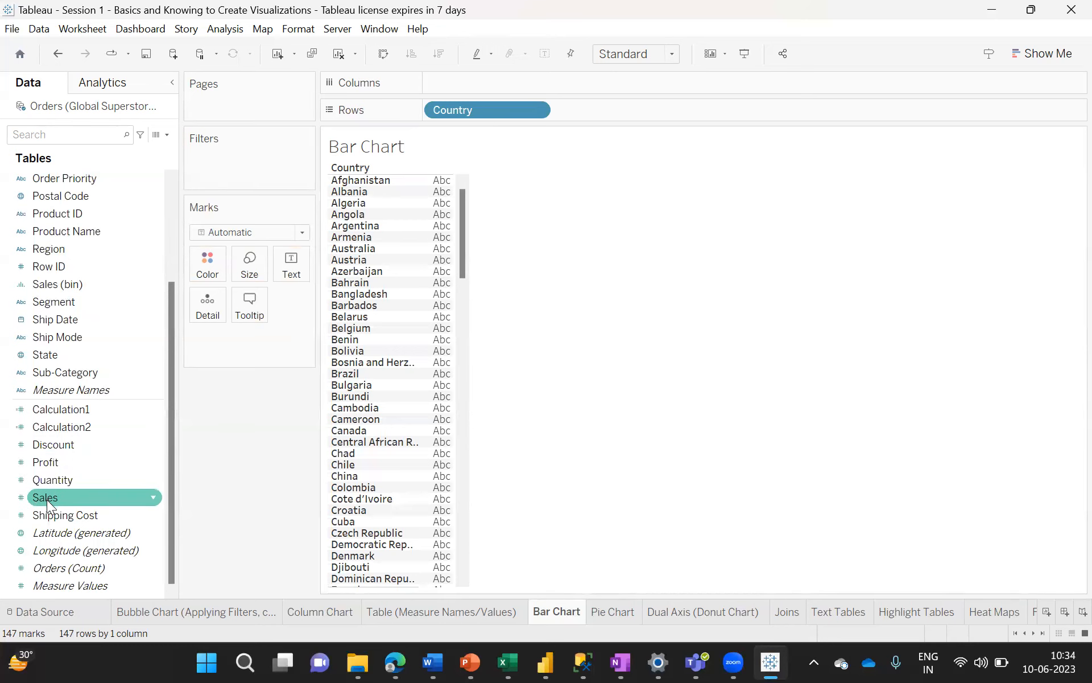
pyautogui.moveTo(47, 497); pyautogui.dragTo(446, 88)
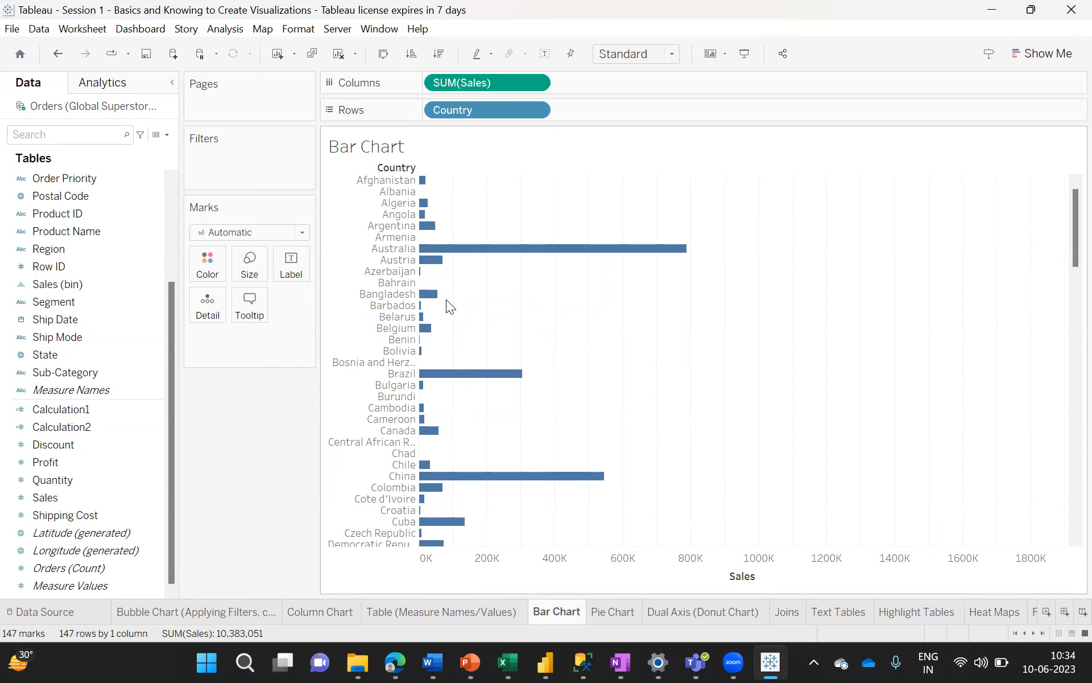
# - Show the suggested chart types, try Country on Columns with Sales on Rows, and restore Country to Rows and Sales to Columns
pyautogui.click(1042, 54)
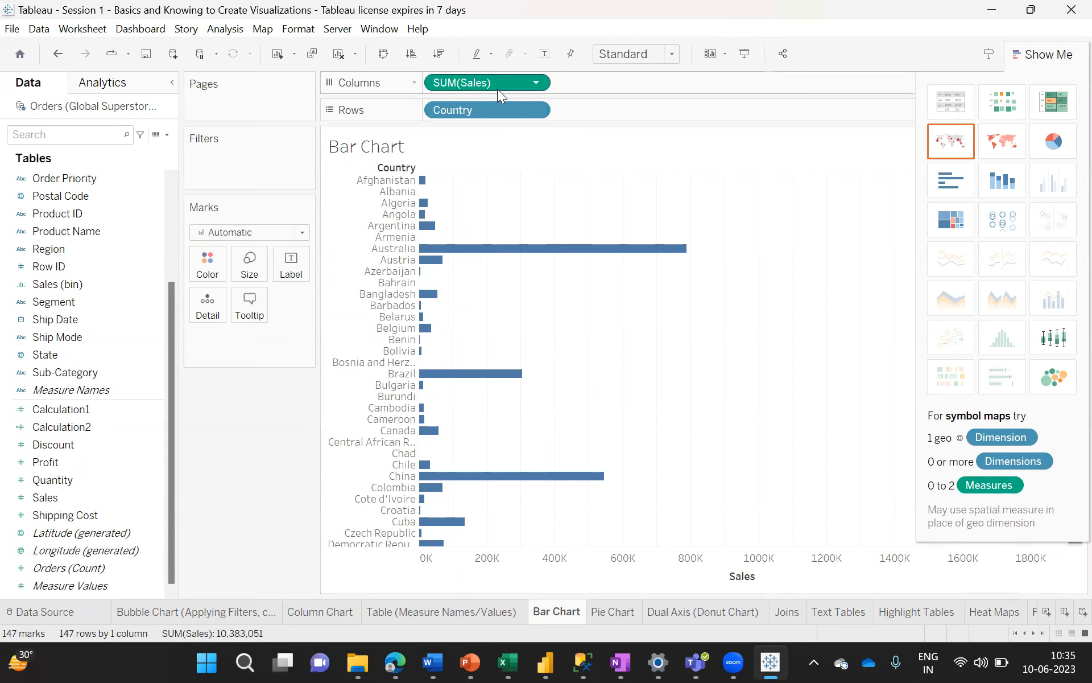
pyautogui.moveTo(480, 80)
pyautogui.mouseDown()
pyautogui.moveTo(574, 108)
pyautogui.moveTo(630, 107)
pyautogui.moveTo(493, 100)
pyautogui.moveTo(490, 82)
pyautogui.mouseUp()
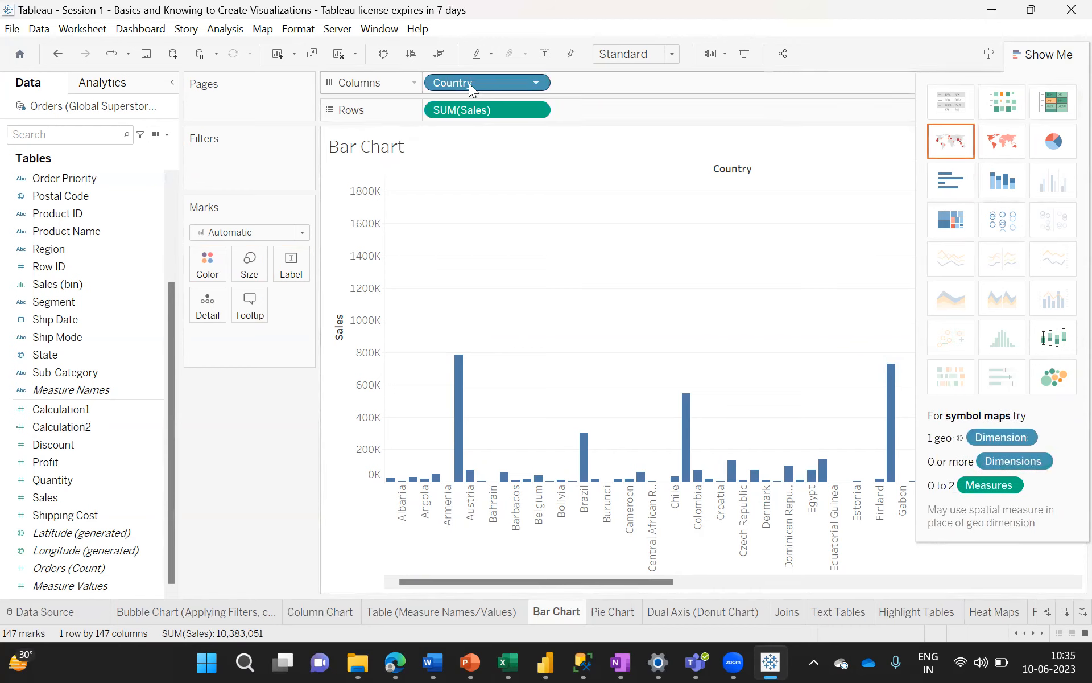
pyautogui.moveTo(468, 83); pyautogui.dragTo(480, 111)
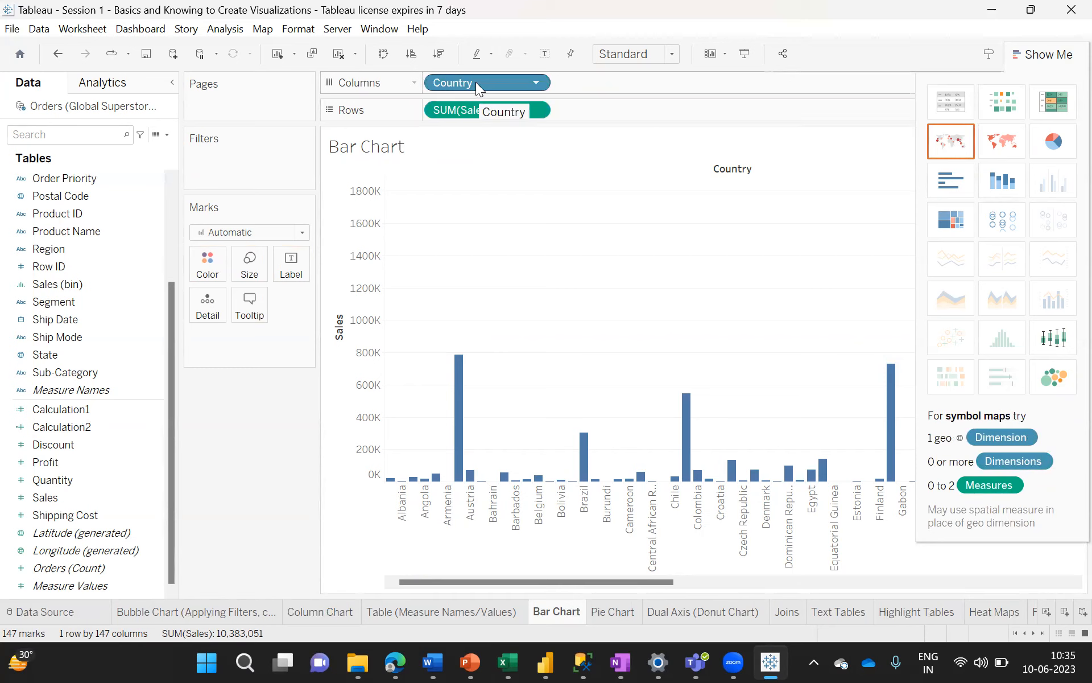
pyautogui.moveTo(467, 77); pyautogui.dragTo(585, 106)
pyautogui.moveTo(497, 106); pyautogui.dragTo(497, 82)
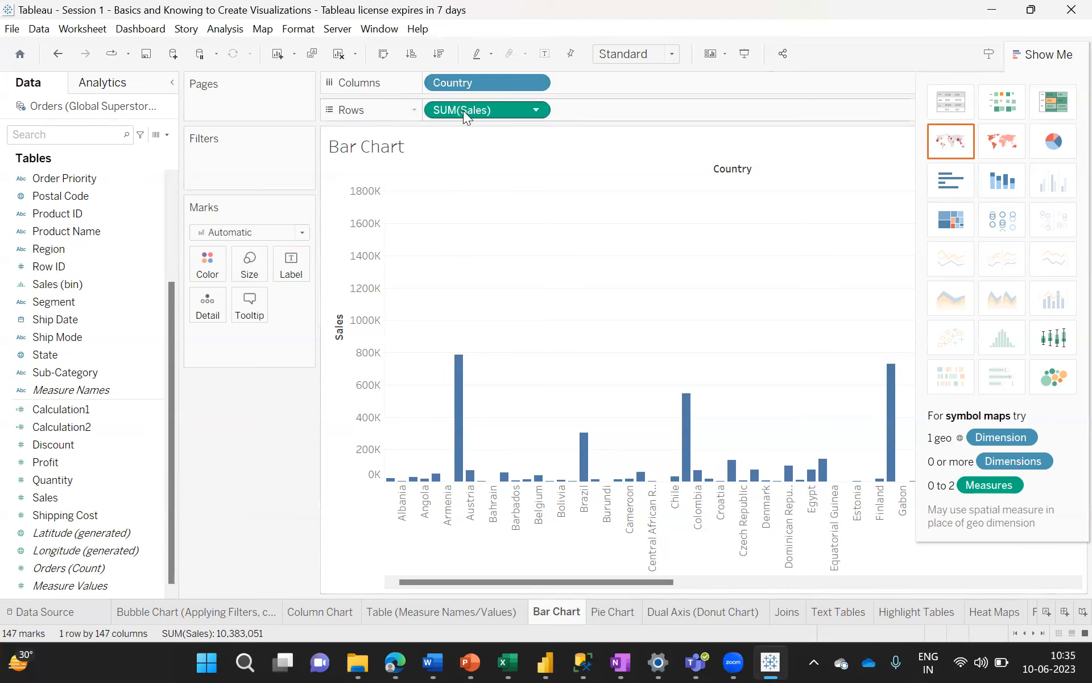
pyautogui.moveTo(463, 110); pyautogui.dragTo(615, 81)
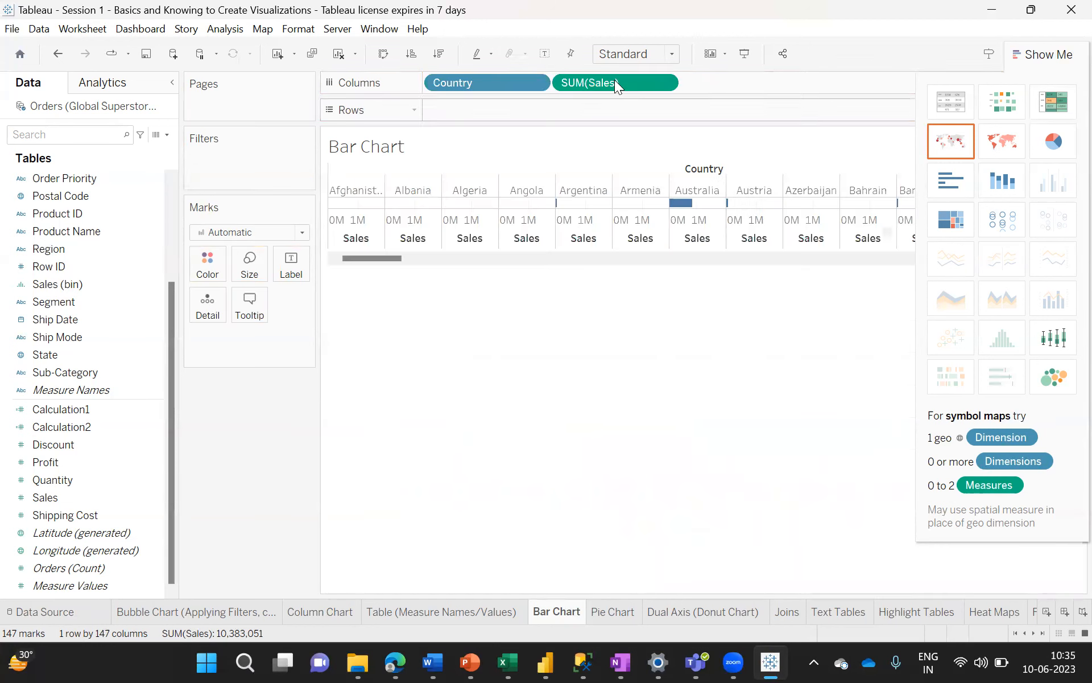
pyautogui.moveTo(500, 81); pyautogui.dragTo(503, 109)
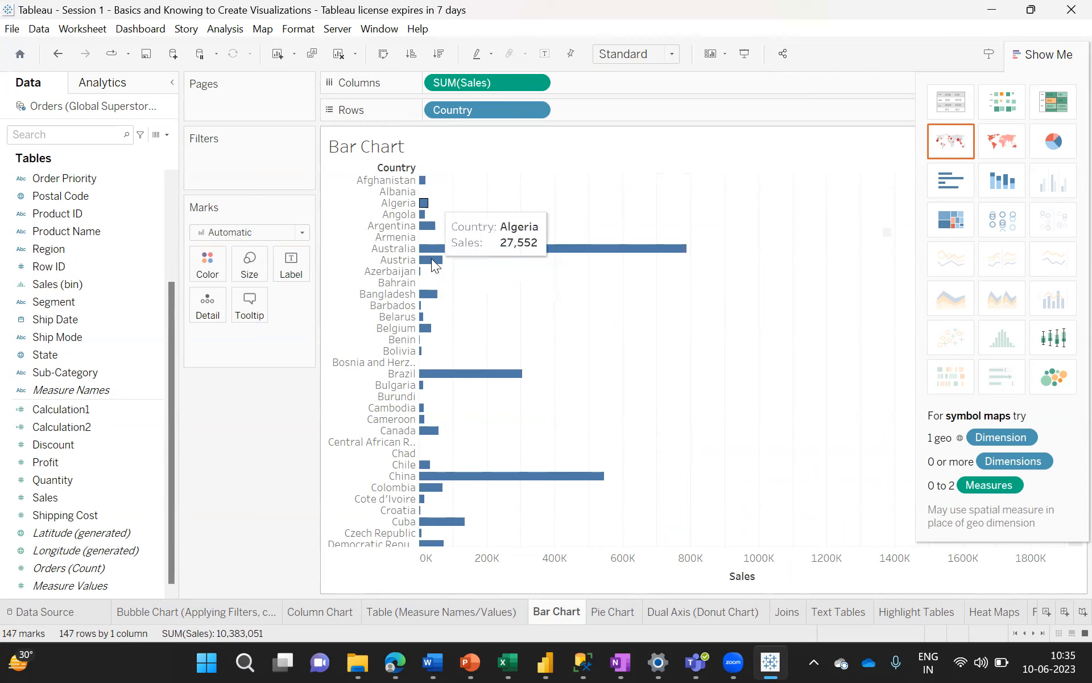
# - Sort Country by the Sales field with Sum aggregation in descending order
pyautogui.click(537, 83)
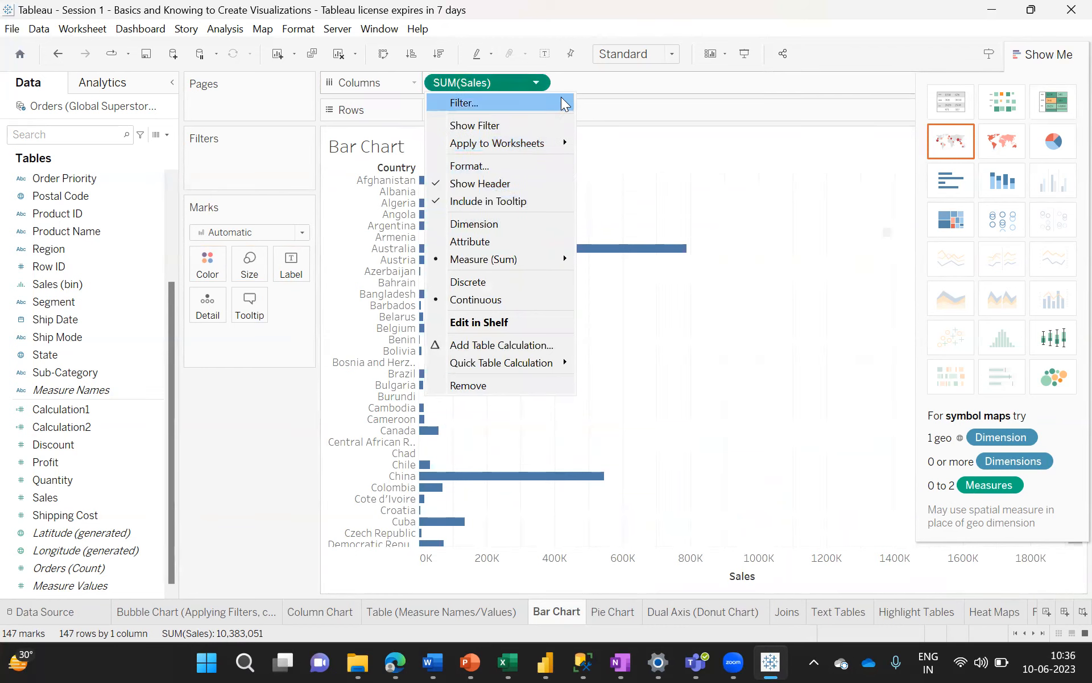
pyautogui.click(506, 13)
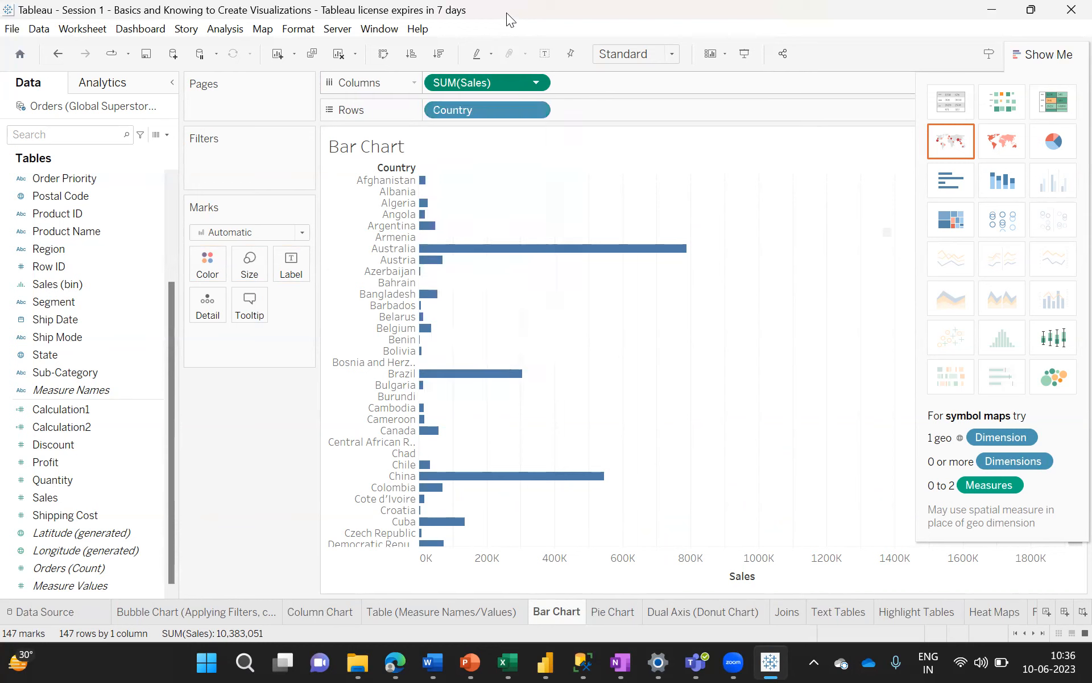
pyautogui.click(535, 110)
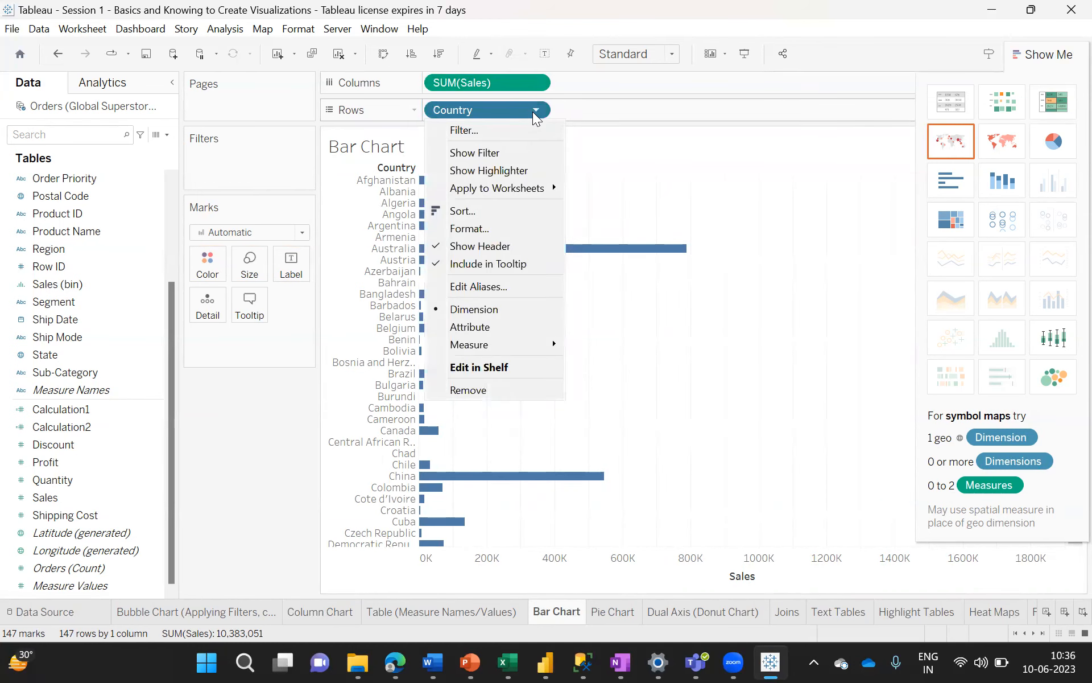
pyautogui.click(461, 212)
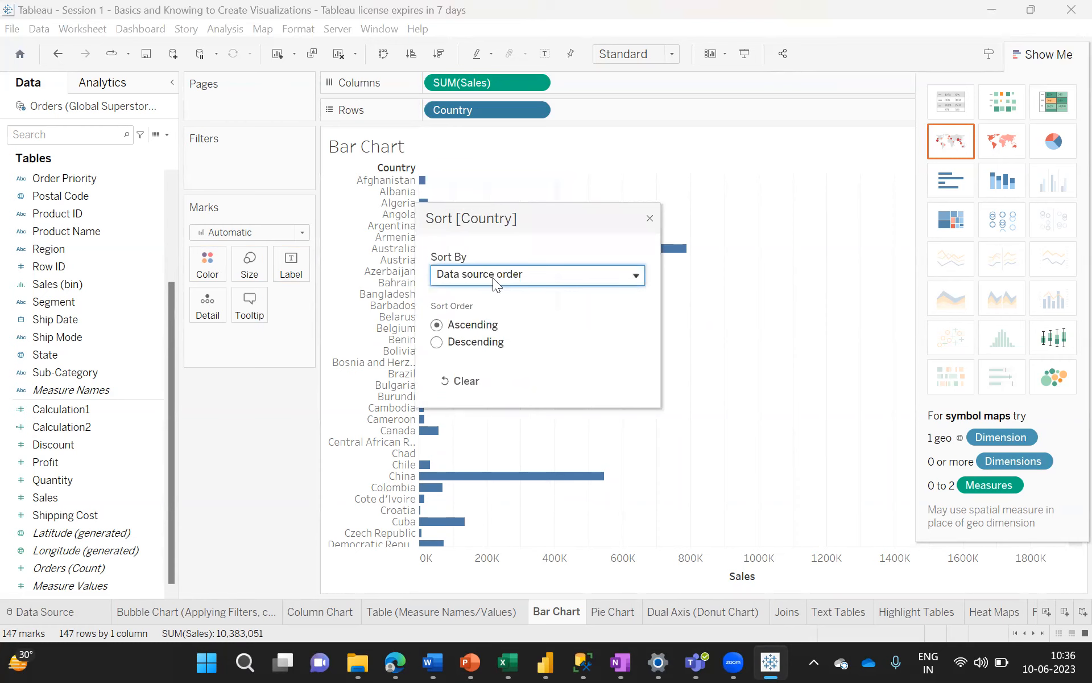
pyautogui.click(551, 276)
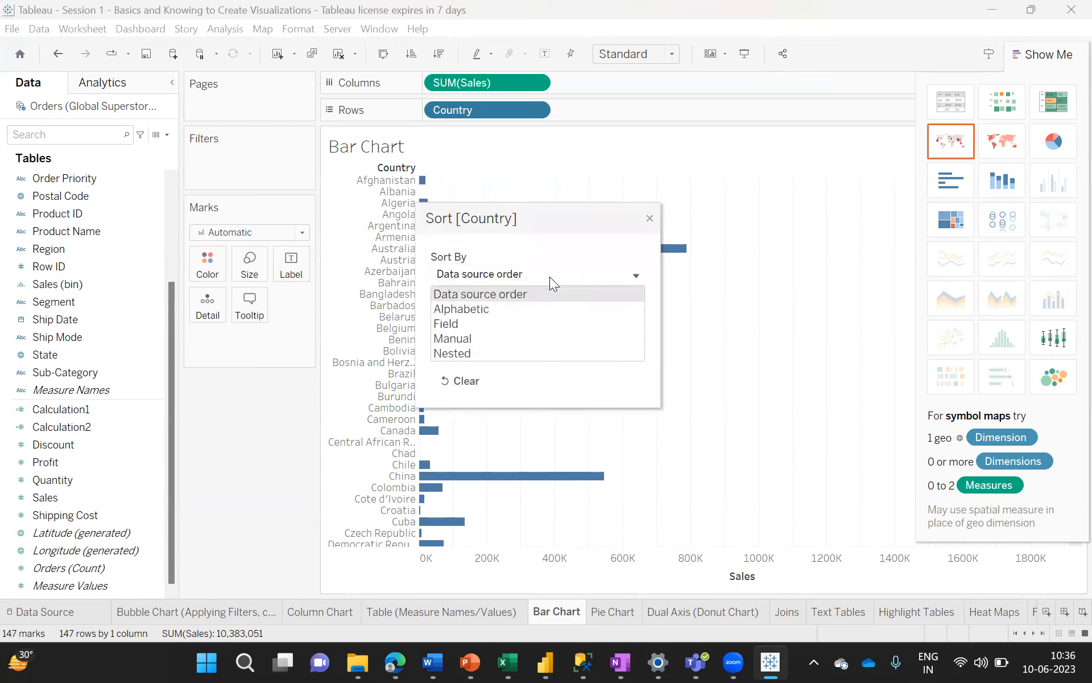
pyautogui.click(455, 324)
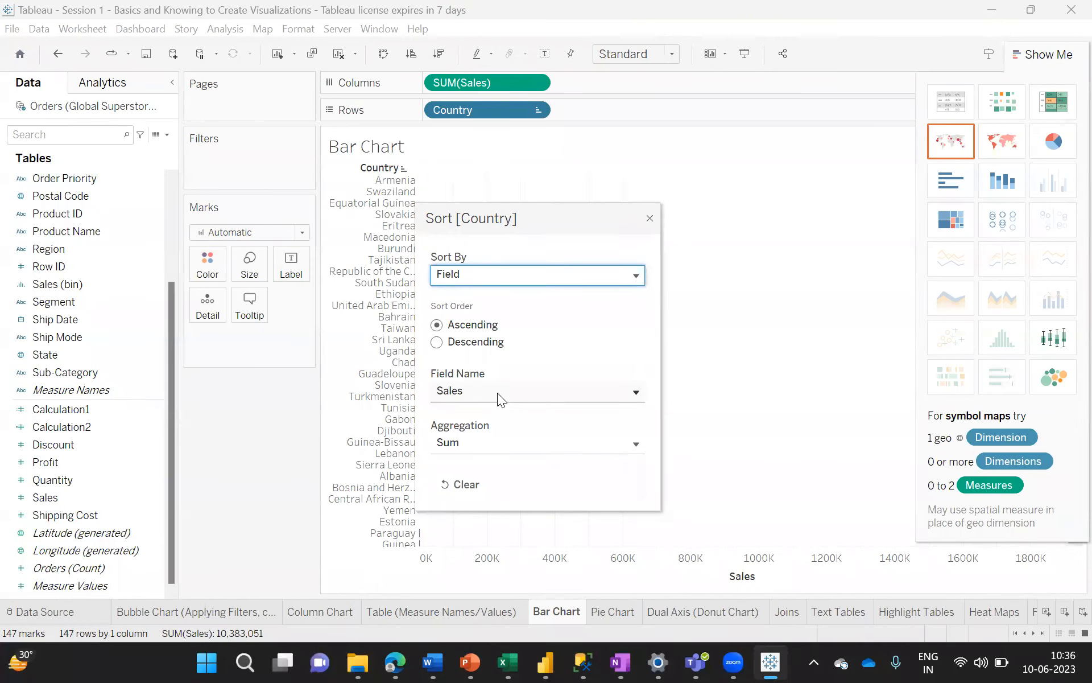
pyautogui.click(437, 341)
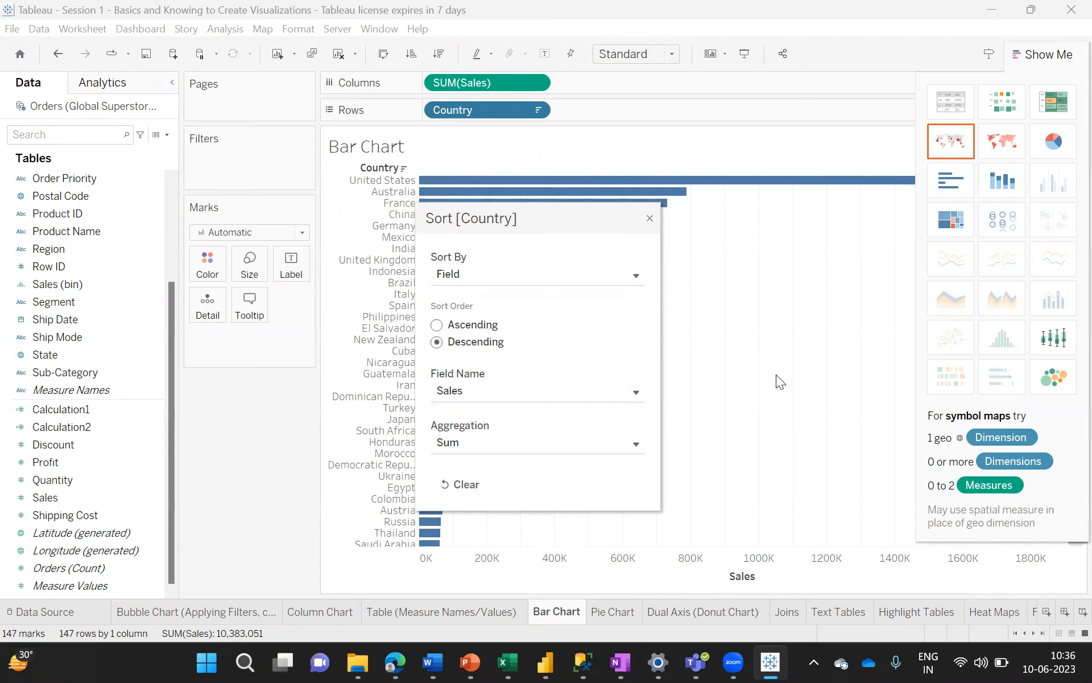
pyautogui.click(648, 218)
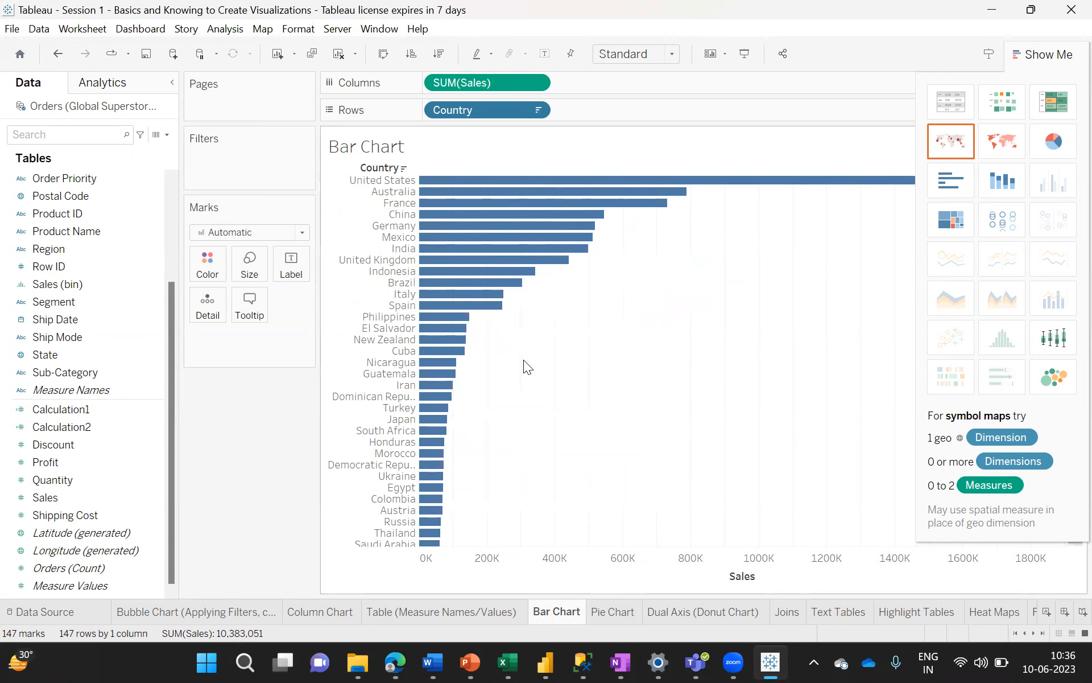
# - Compare with the Column Chart worksheet and add Sales as labels on the Bar Chart's bars
pyautogui.click(314, 612)
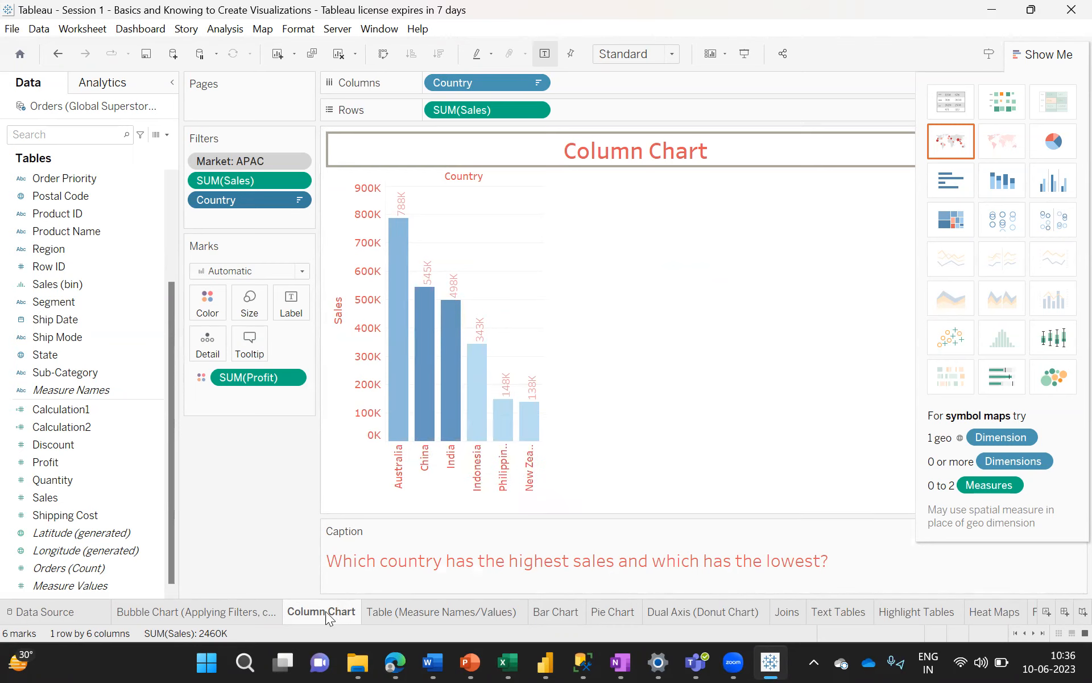
pyautogui.click(546, 611)
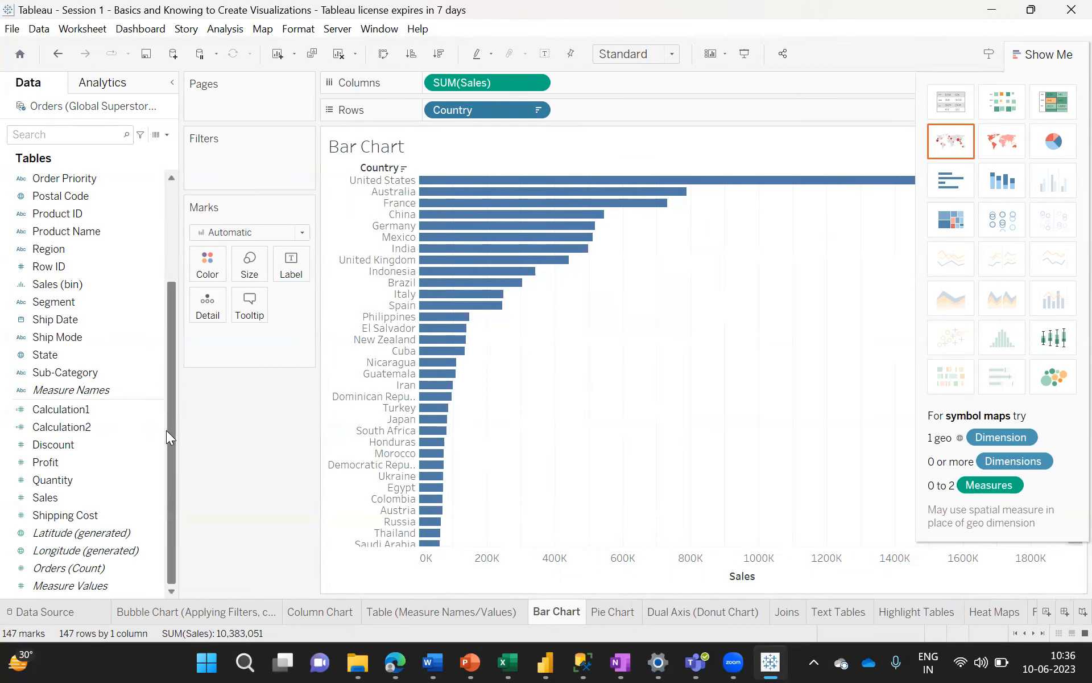
pyautogui.moveTo(31, 495); pyautogui.dragTo(282, 260)
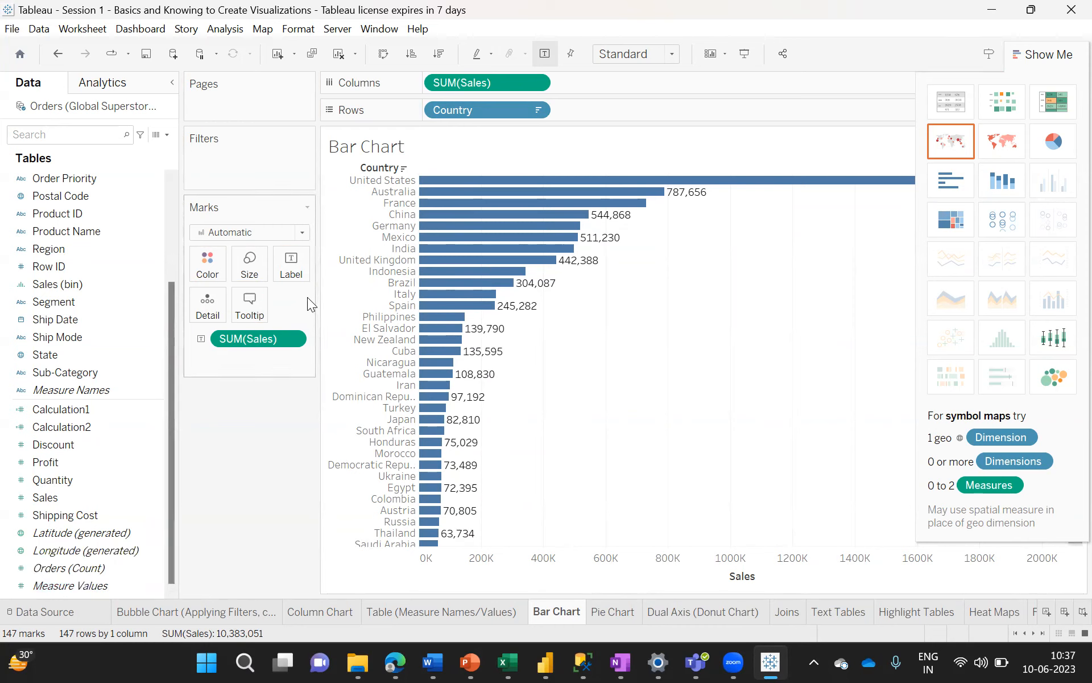
pyautogui.moveTo(487, 333)
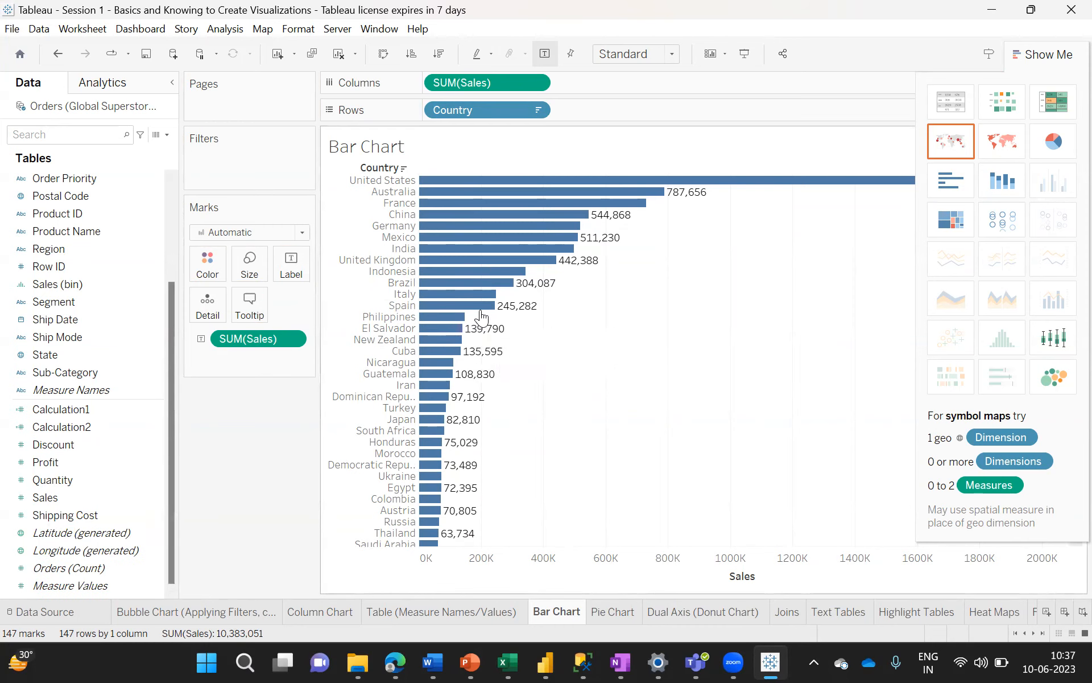
pyautogui.moveTo(531, 292)
# - Try allowing the bar labels to overlap other marks and turn that option off again
pyautogui.click(295, 268)
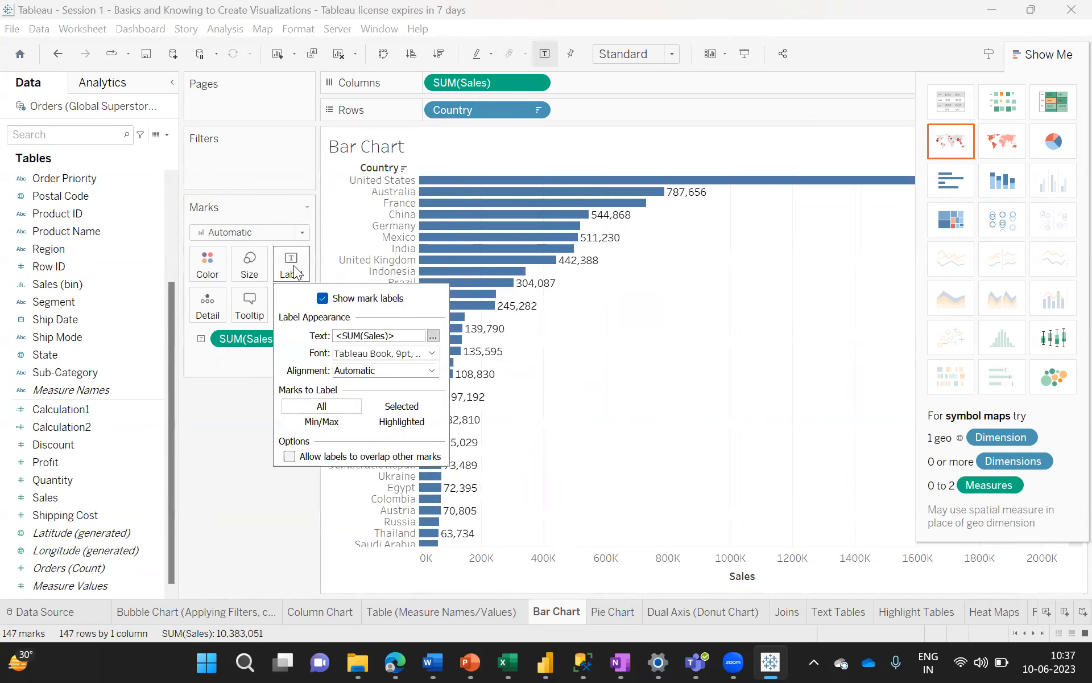
pyautogui.click(289, 456)
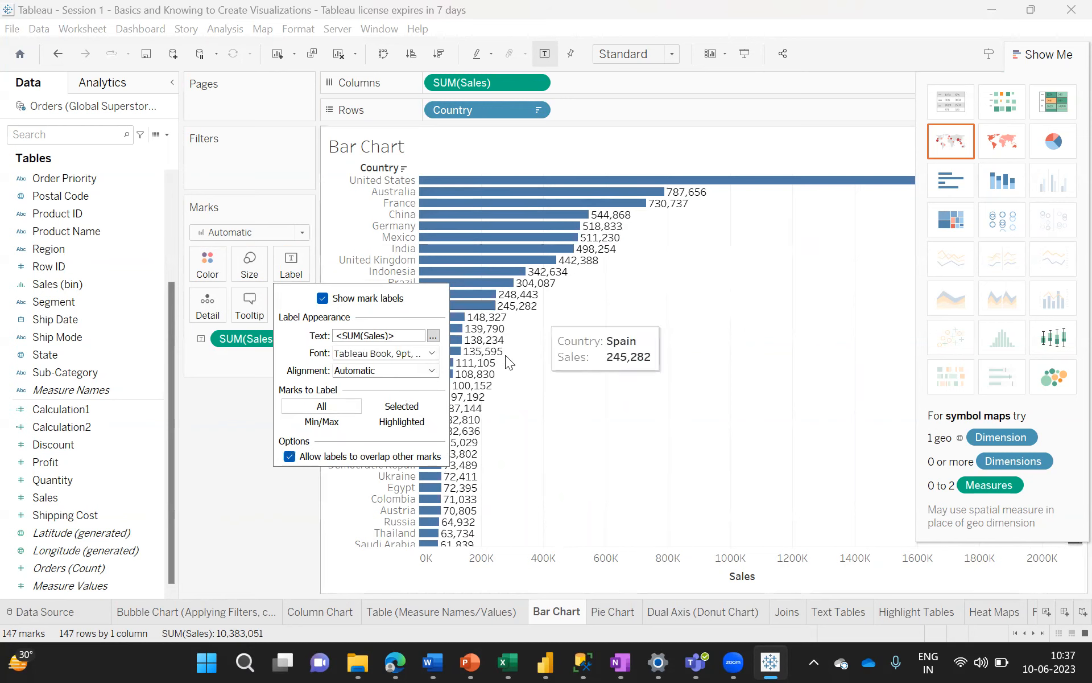
pyautogui.click(289, 456)
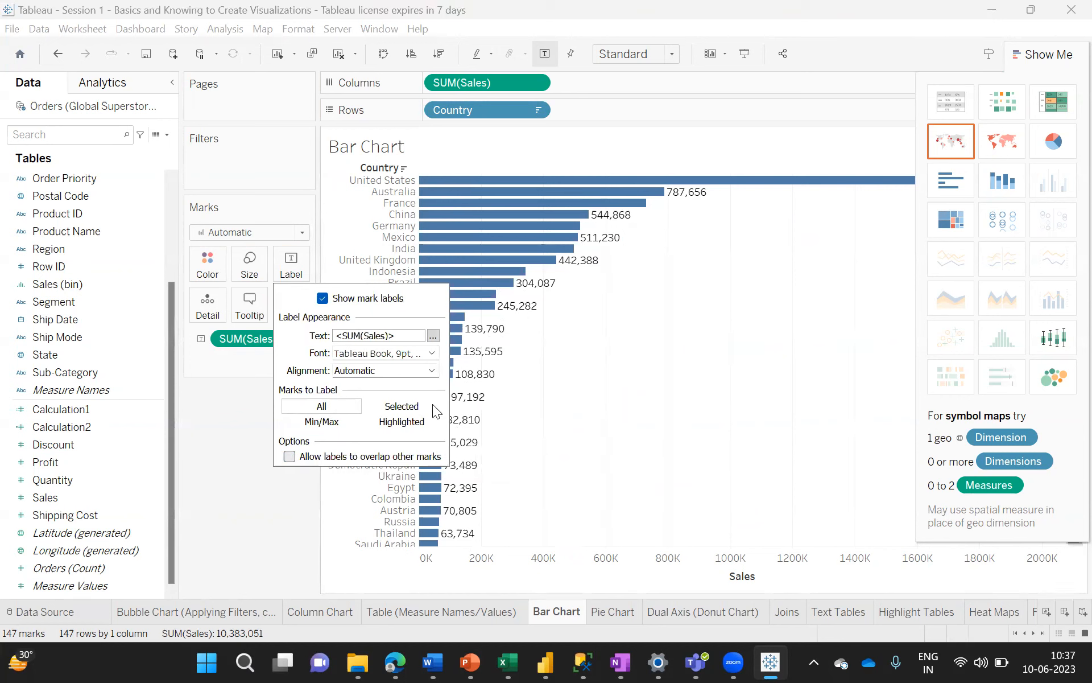
# - Try labelling only selected marks using the United Kingdom bar, and restore labels for all marks with nothing selected
pyautogui.click(391, 407)
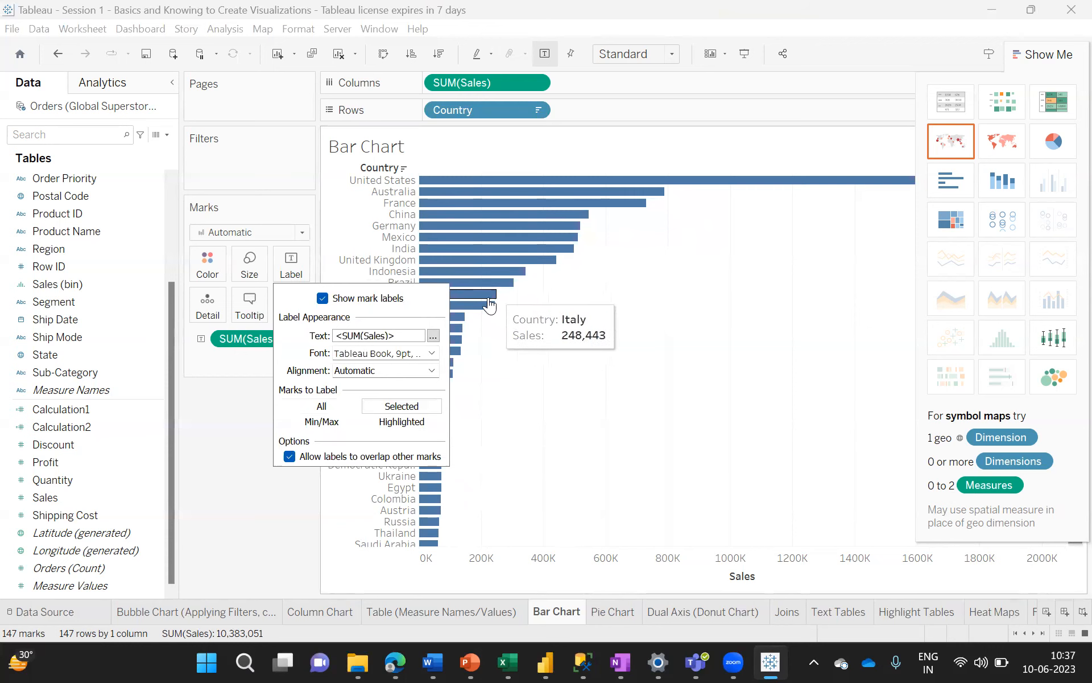
pyautogui.click(493, 260)
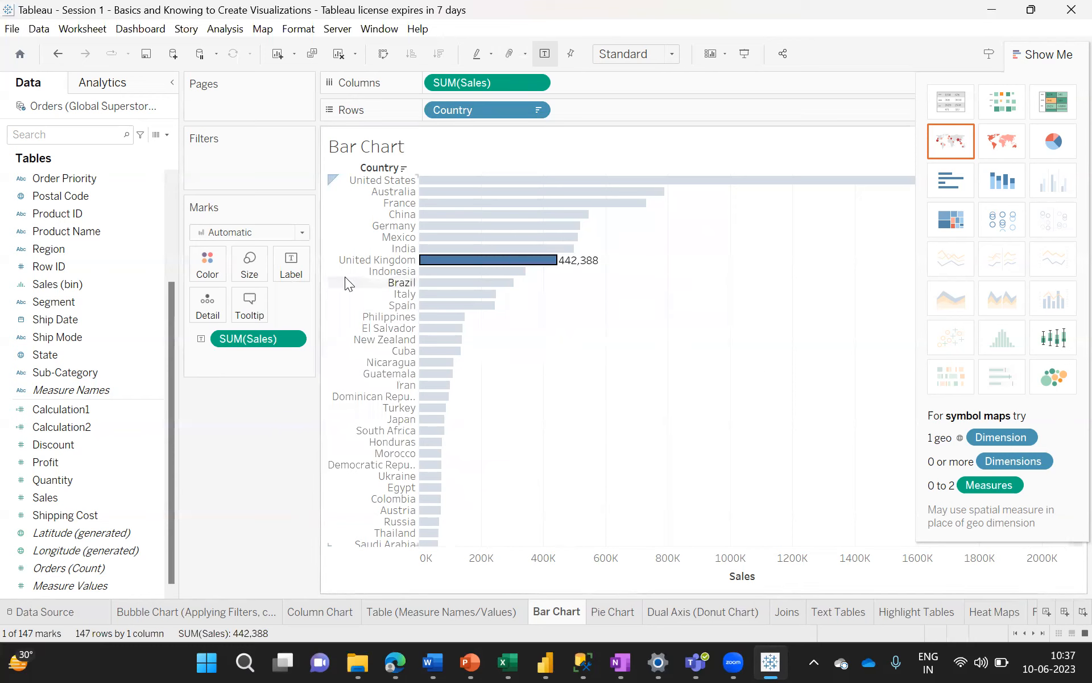
pyautogui.click(290, 263)
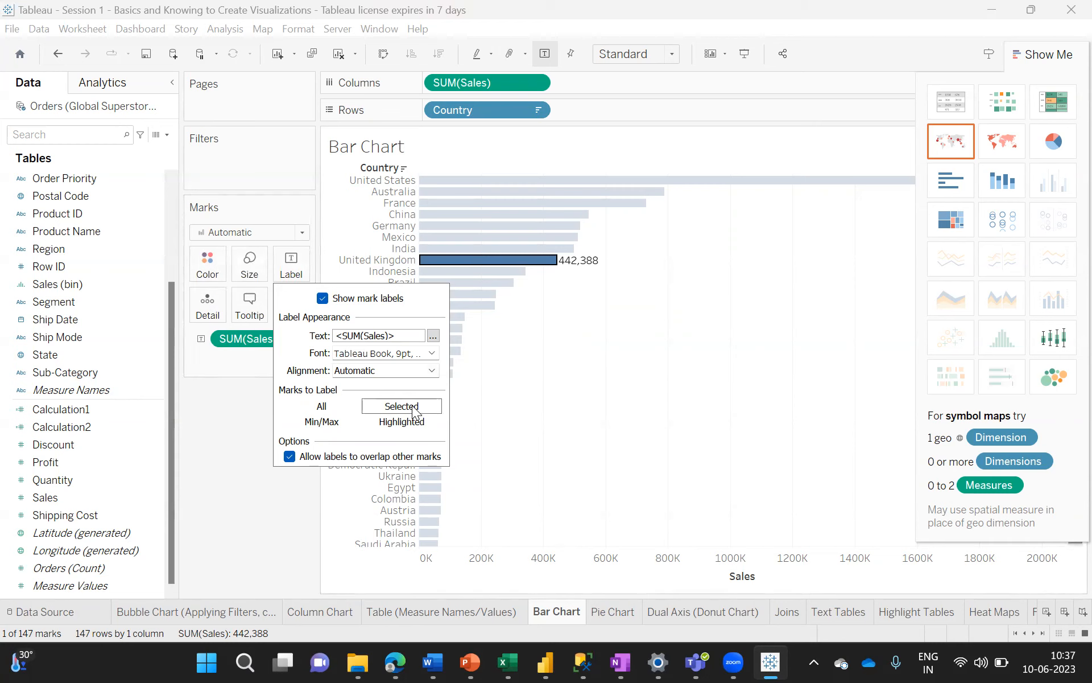
pyautogui.click(322, 406)
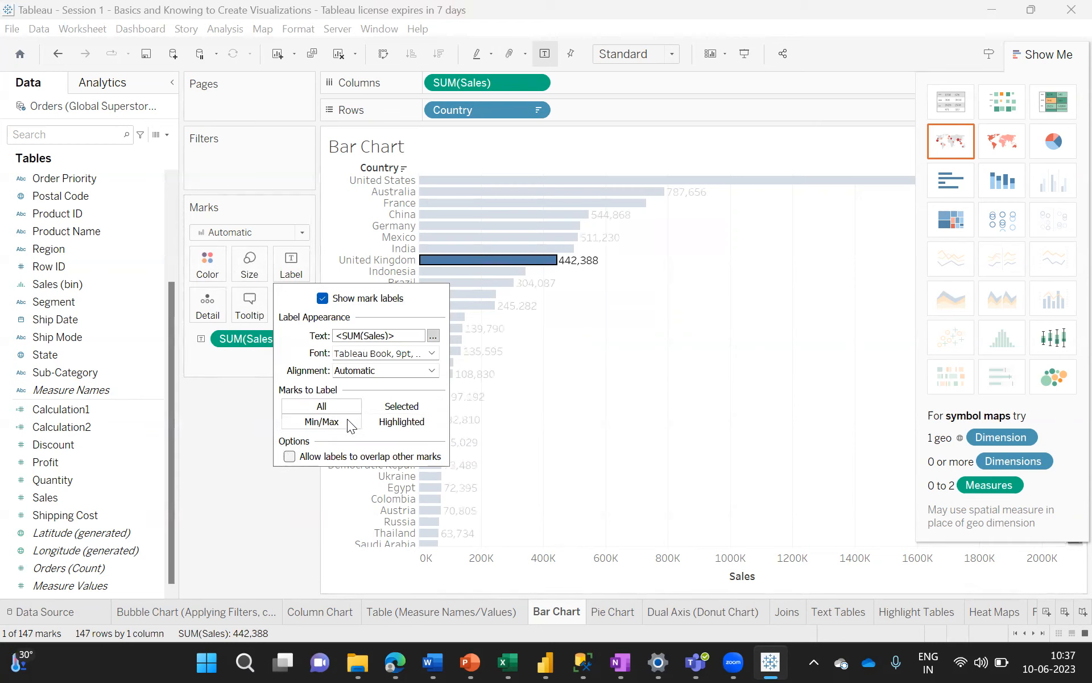
pyautogui.click(675, 446)
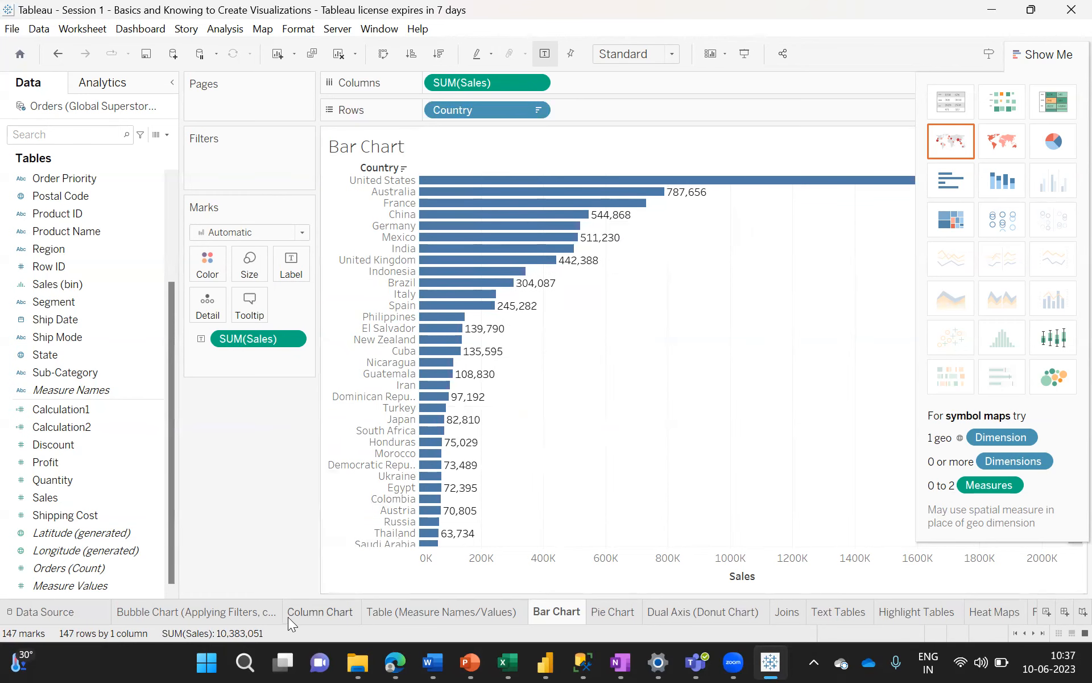
# - Compare the Column Chart and Bar Chart worksheets, examining how each lays out Sales by Country and its labels
pyautogui.click(311, 612)
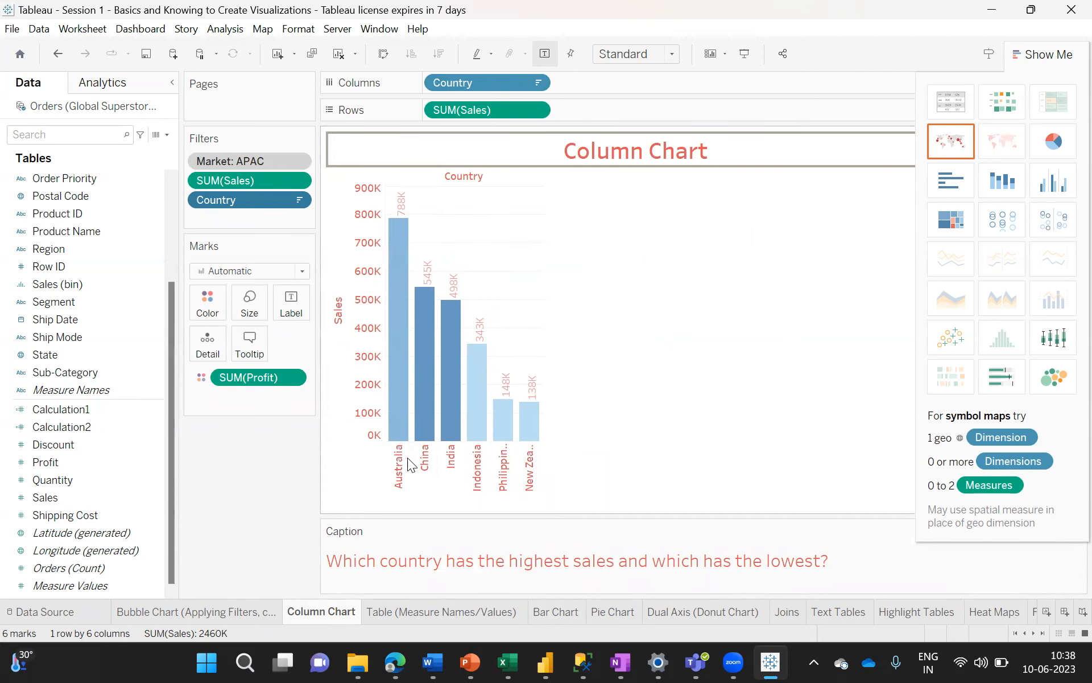
pyautogui.click(548, 611)
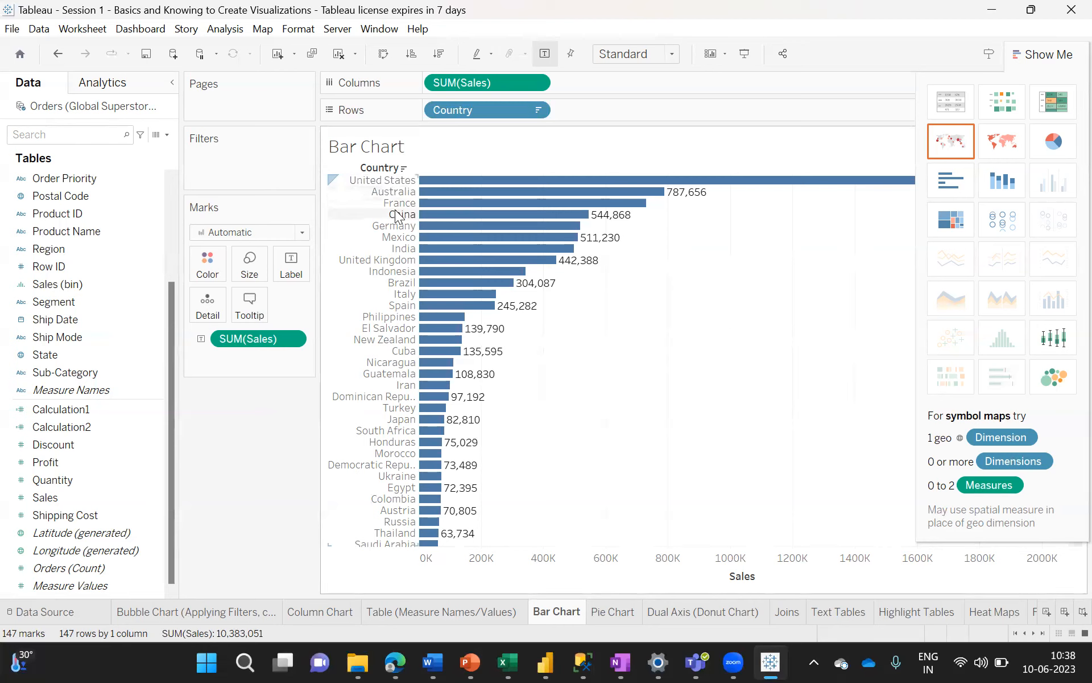
pyautogui.moveTo(516, 200)
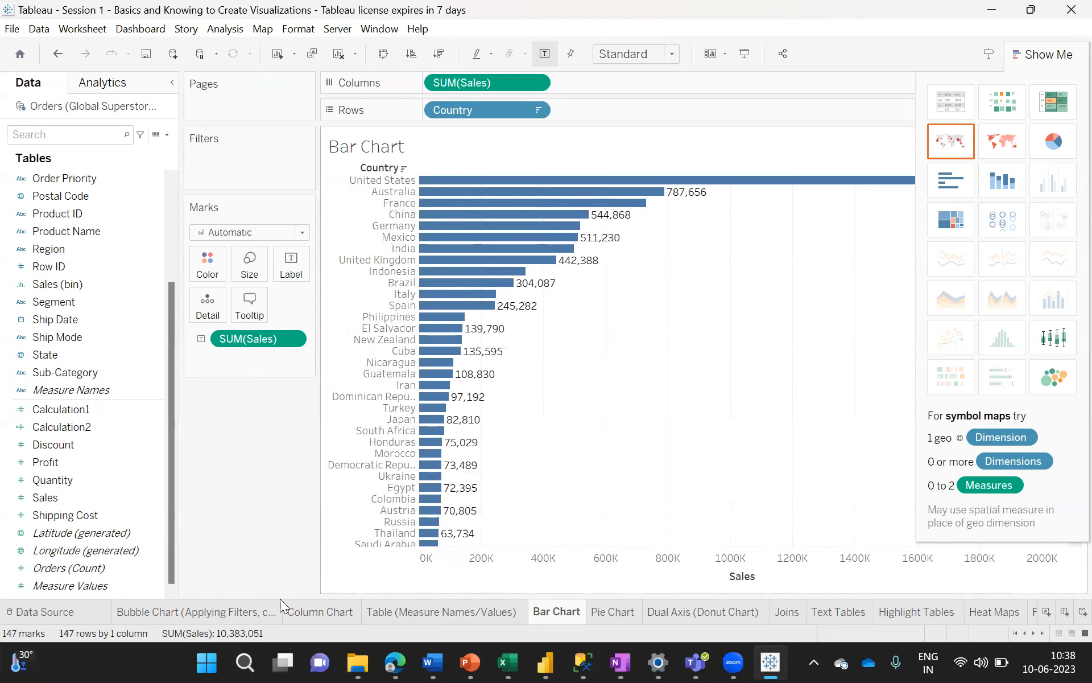
pyautogui.click(314, 613)
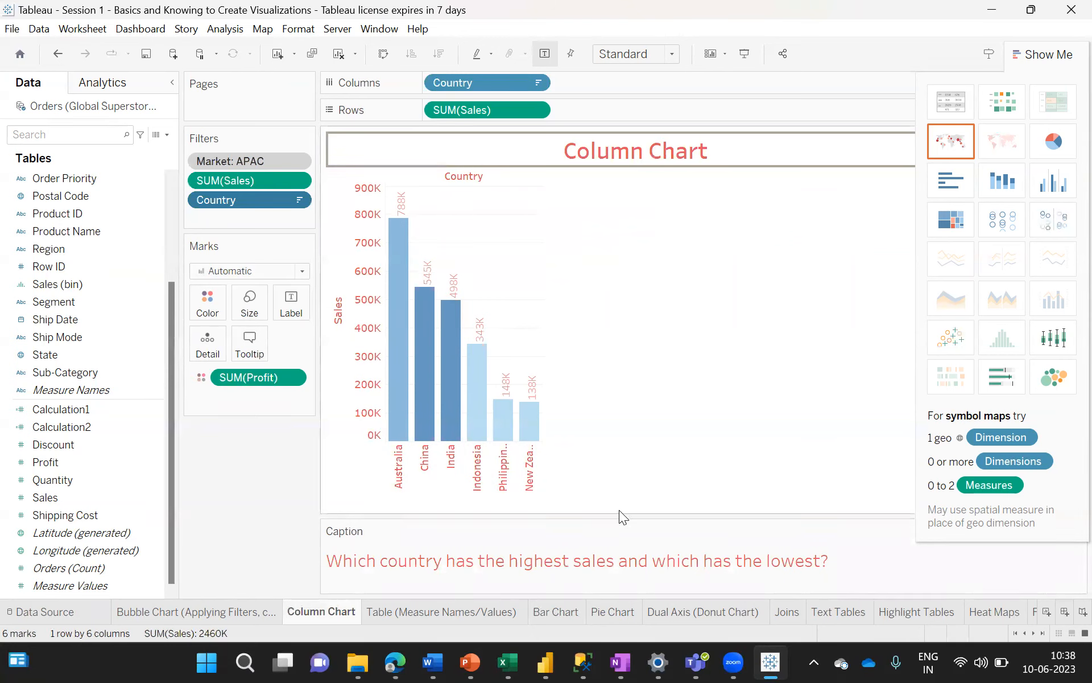
pyautogui.click(553, 614)
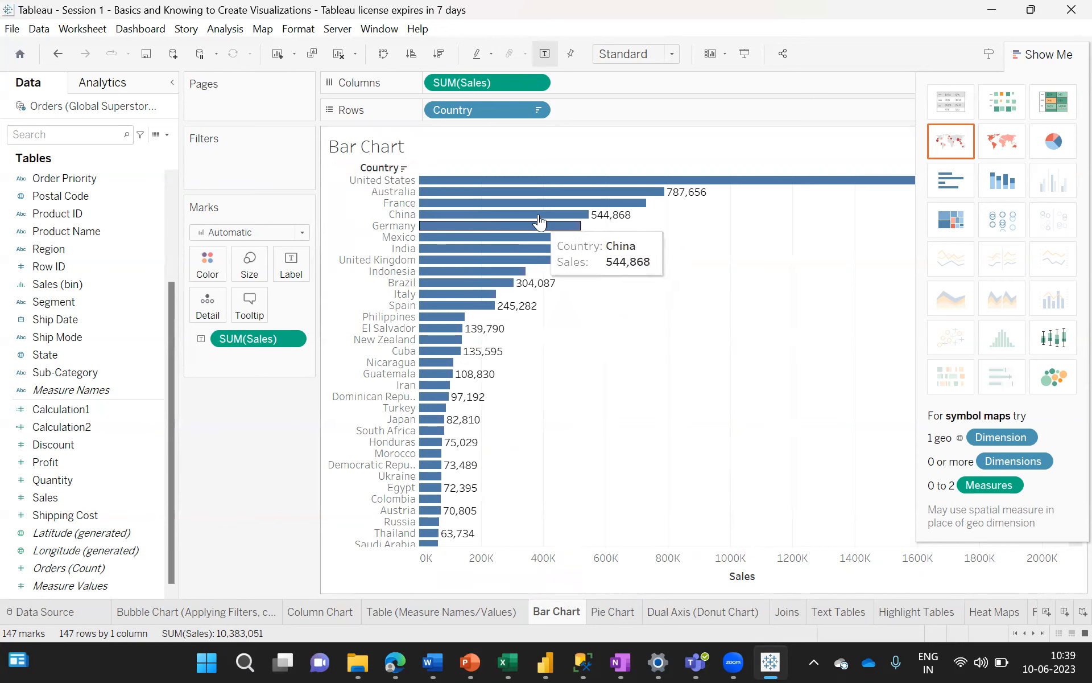
pyautogui.moveTo(799, 193); pyautogui.dragTo(353, 548)
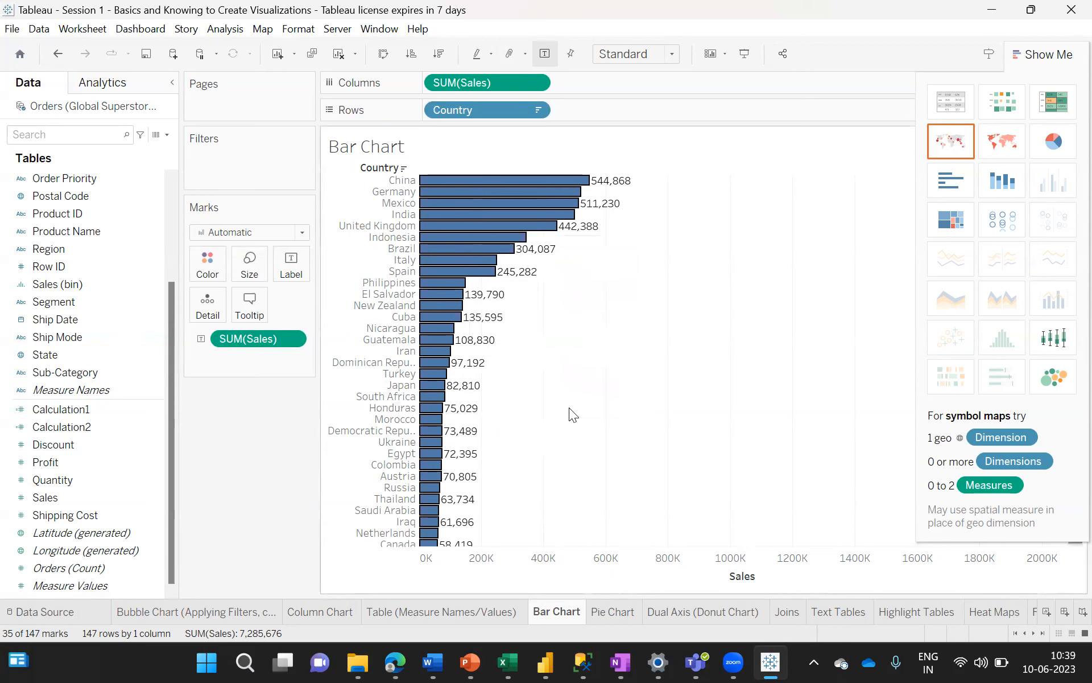
pyautogui.click(810, 264)
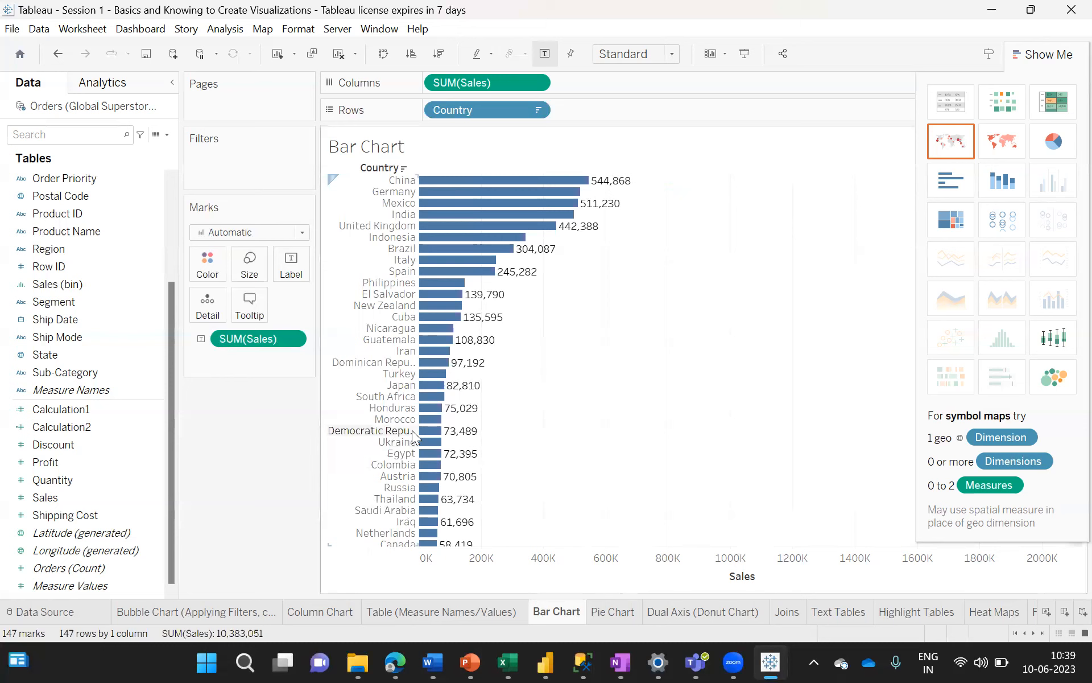
pyautogui.moveTo(464, 431)
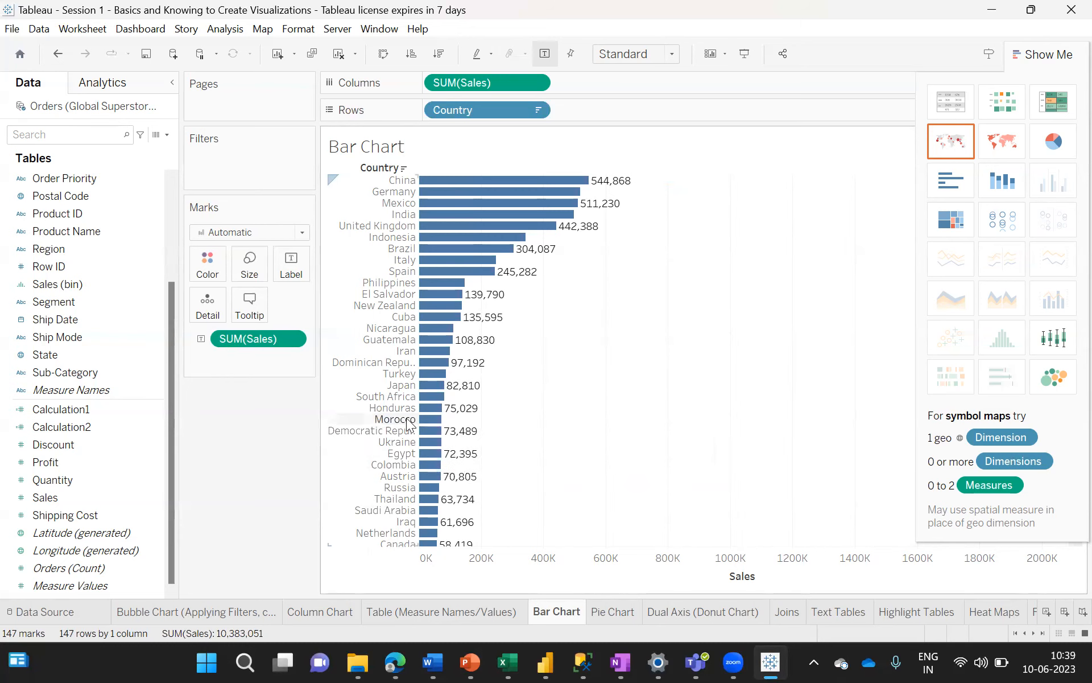
pyautogui.click(316, 616)
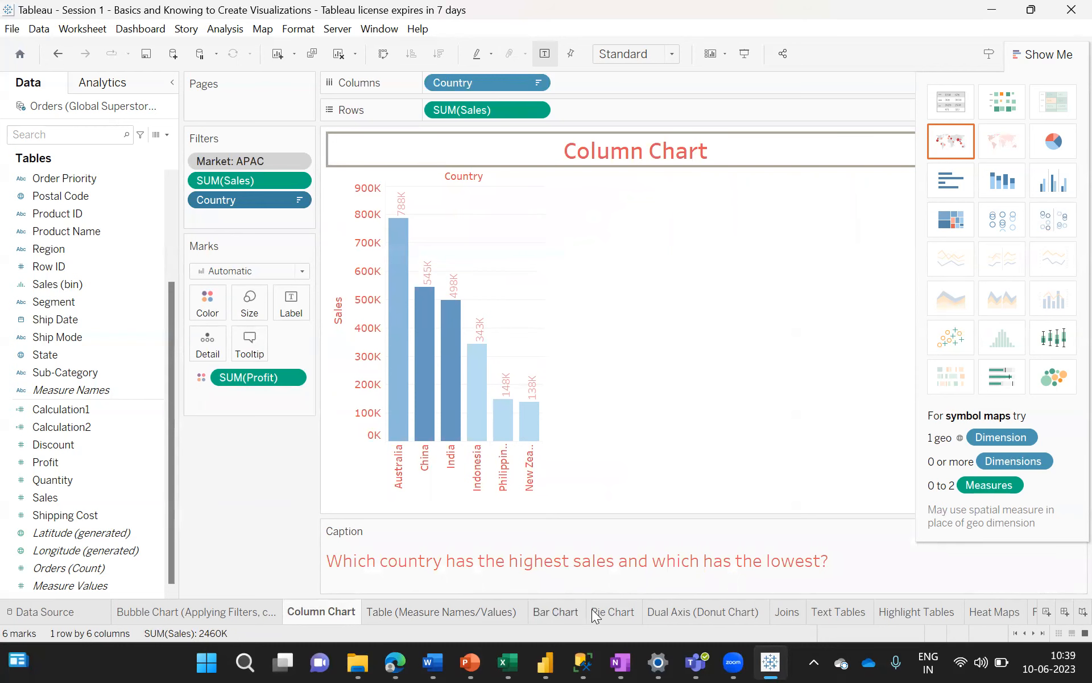
pyautogui.click(554, 611)
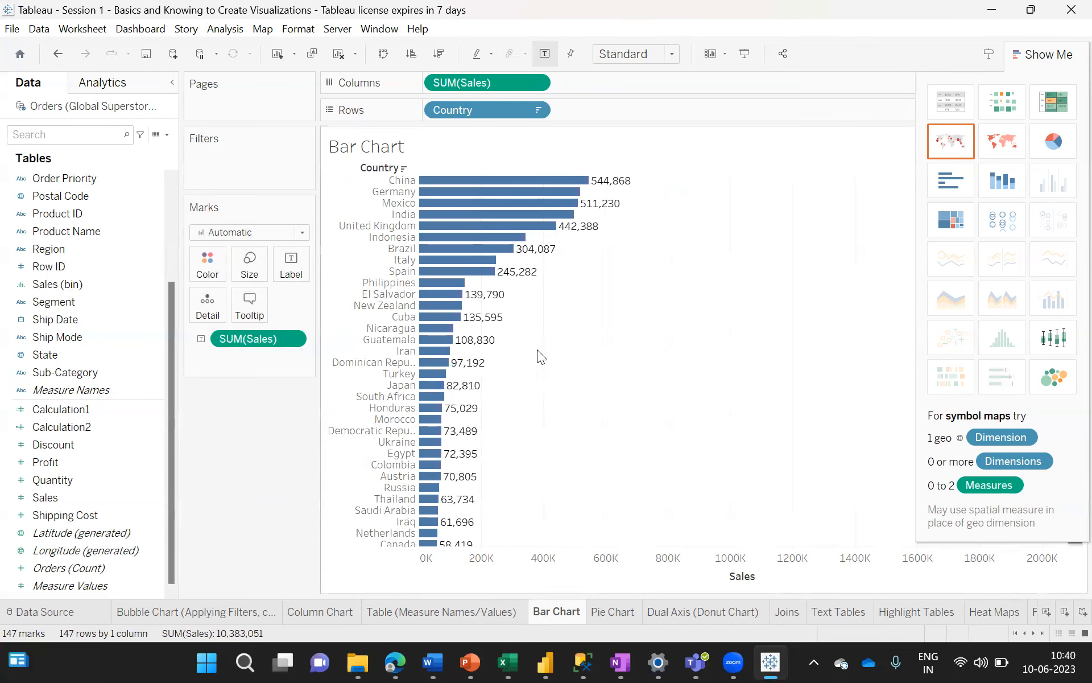
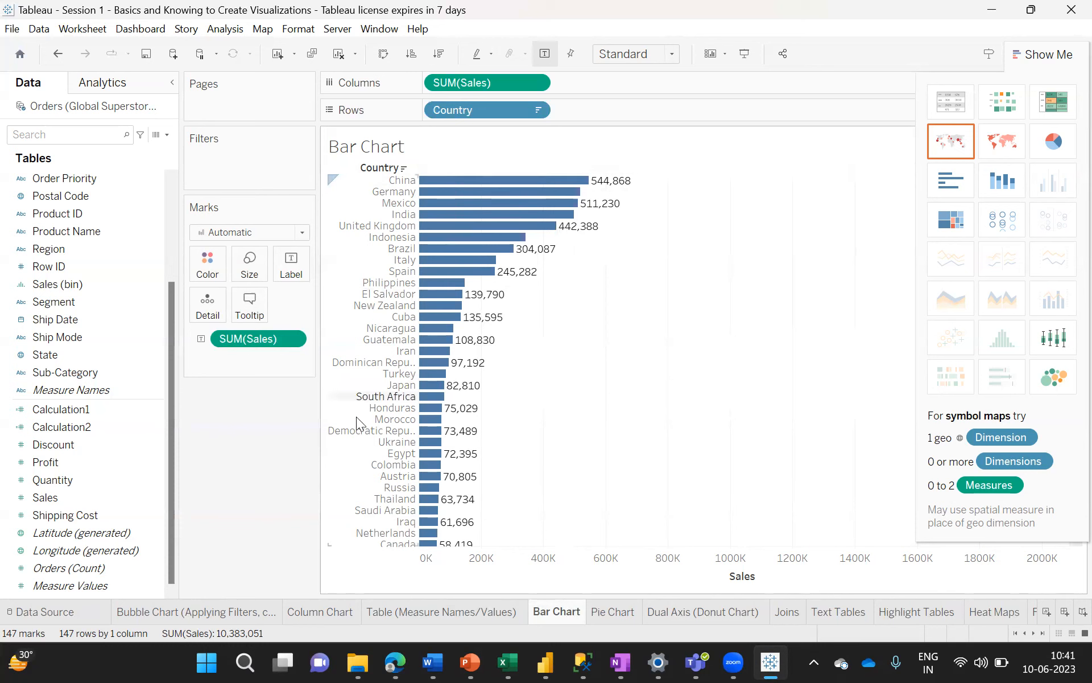
# - Open the Column Chart worksheet and examine the Sales and profit details of the New Zealand and Australia columns
pyautogui.click(223, 613)
pyautogui.click(318, 612)
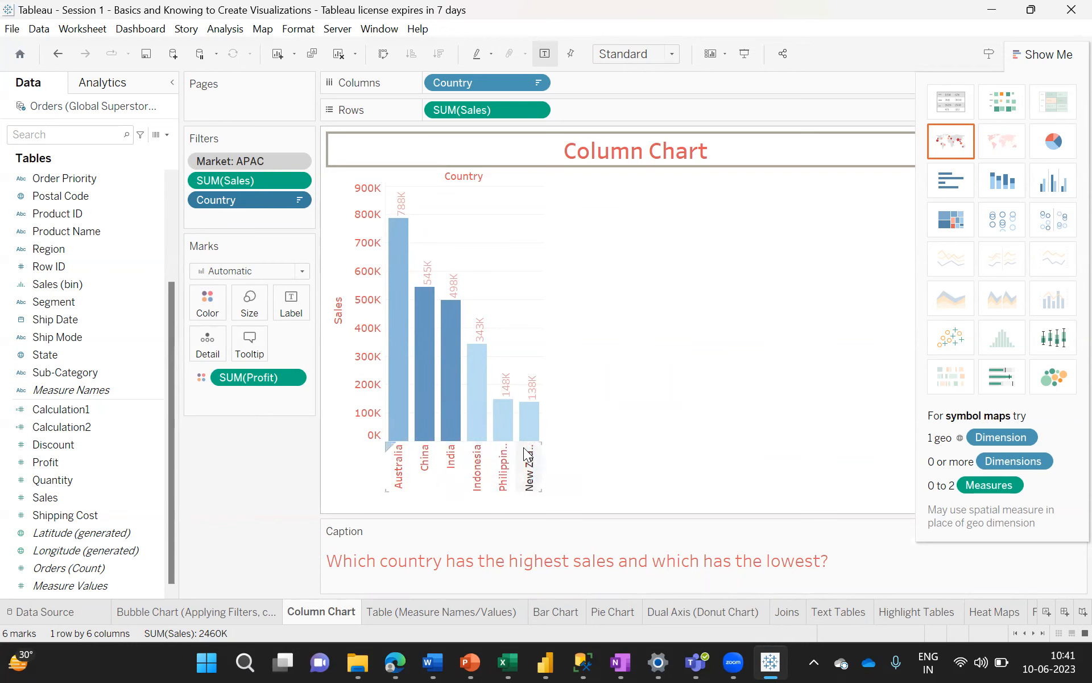
pyautogui.moveTo(541, 438)
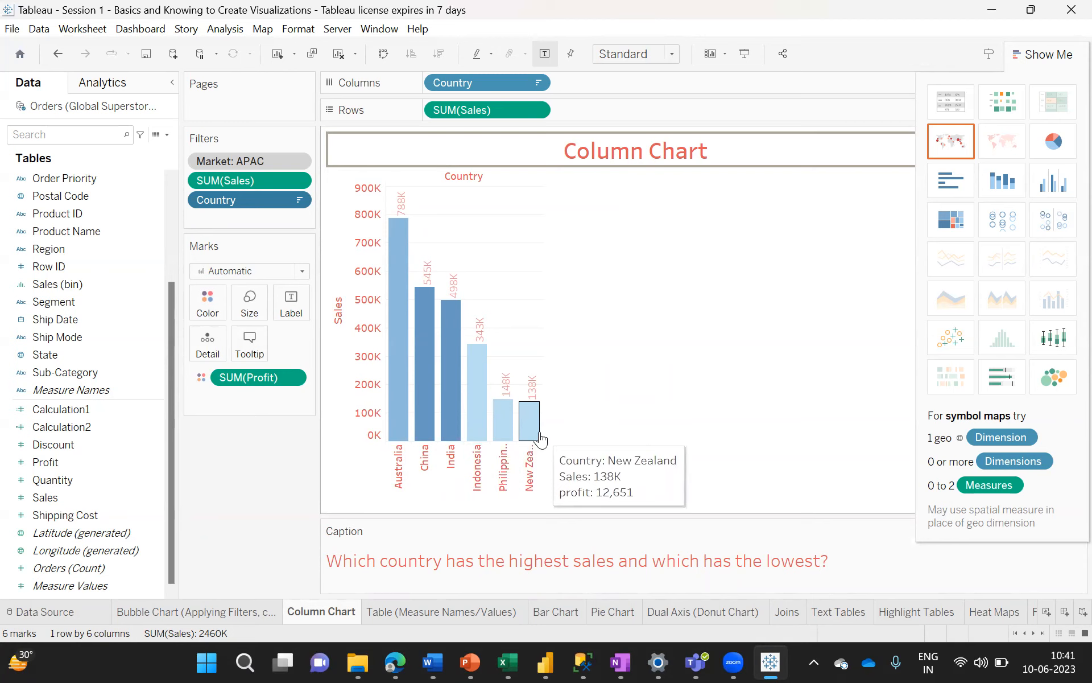
pyautogui.moveTo(396, 367)
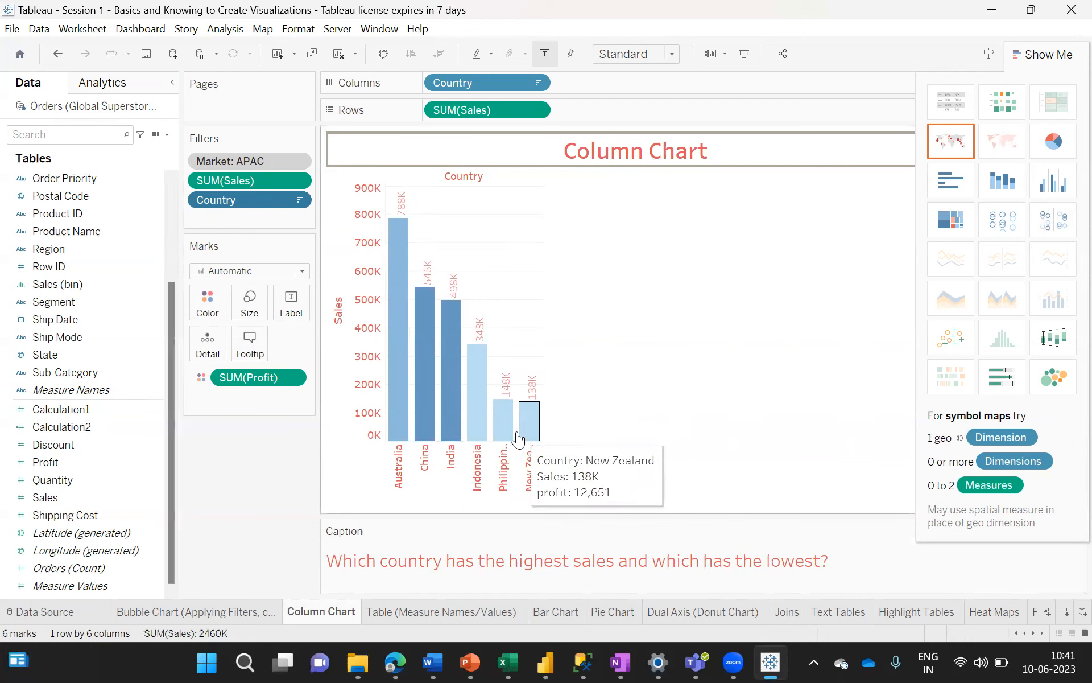
# - Try the stacked bars and side-by-side bars chart types on the Column Chart worksheet, and switch back to stacked bars
pyautogui.click(1007, 181)
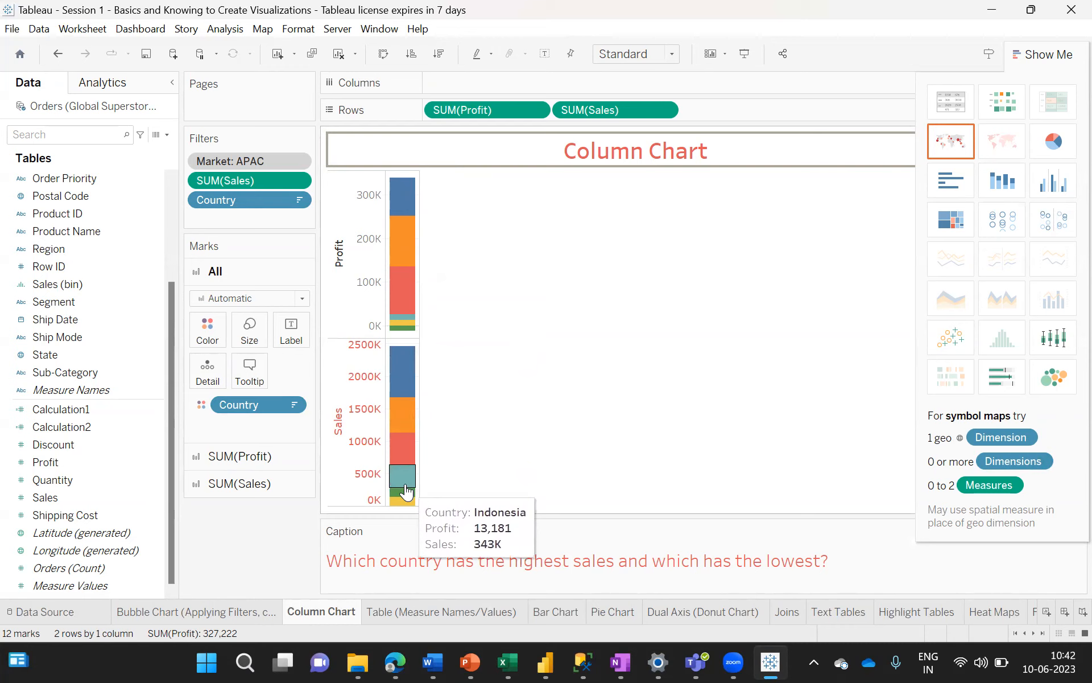
pyautogui.click(1053, 186)
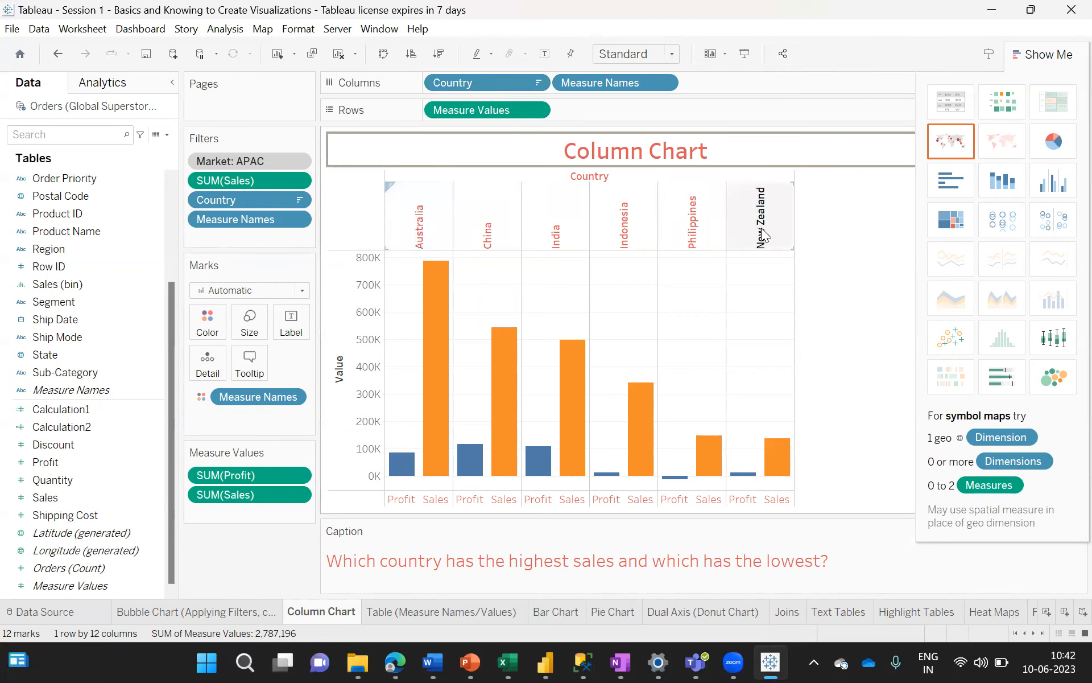
pyautogui.moveTo(775, 450)
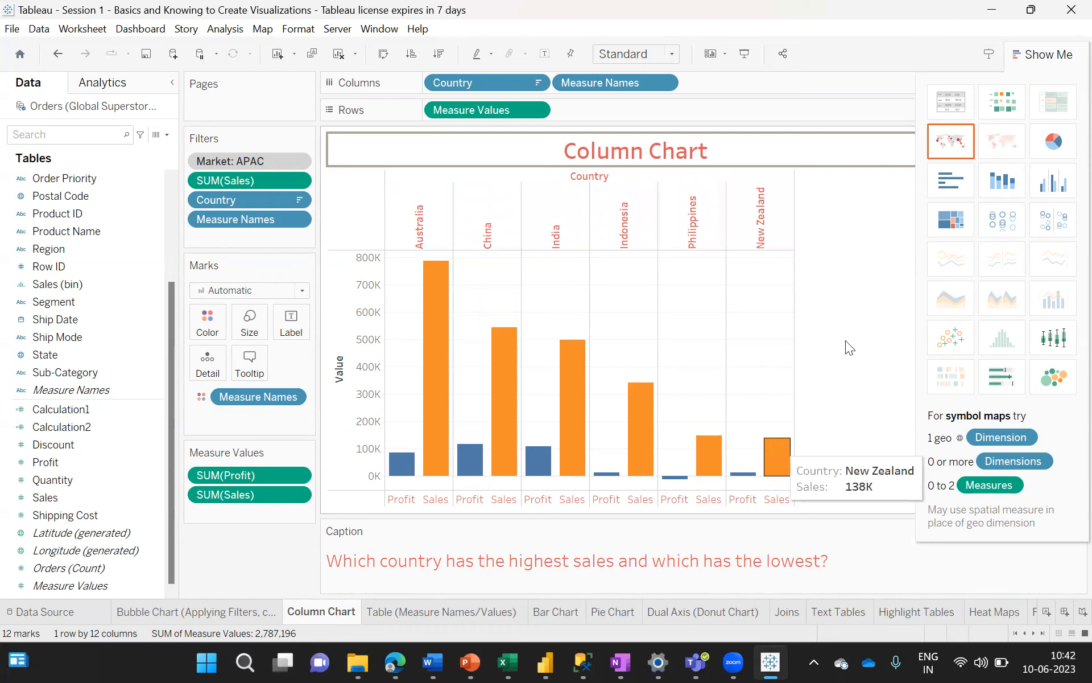
pyautogui.click(1005, 183)
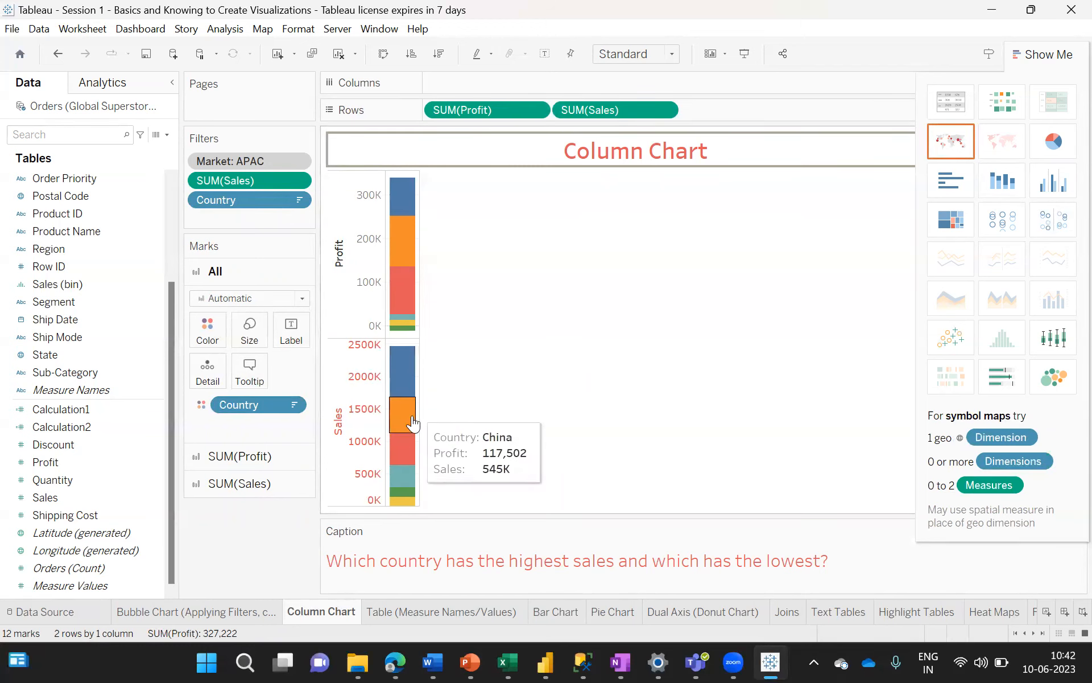
# - Rebuild the plain column chart by moving Country from colour to the columns and Profit from the rows to colour
pyautogui.moveTo(236, 402); pyautogui.dragTo(454, 81)
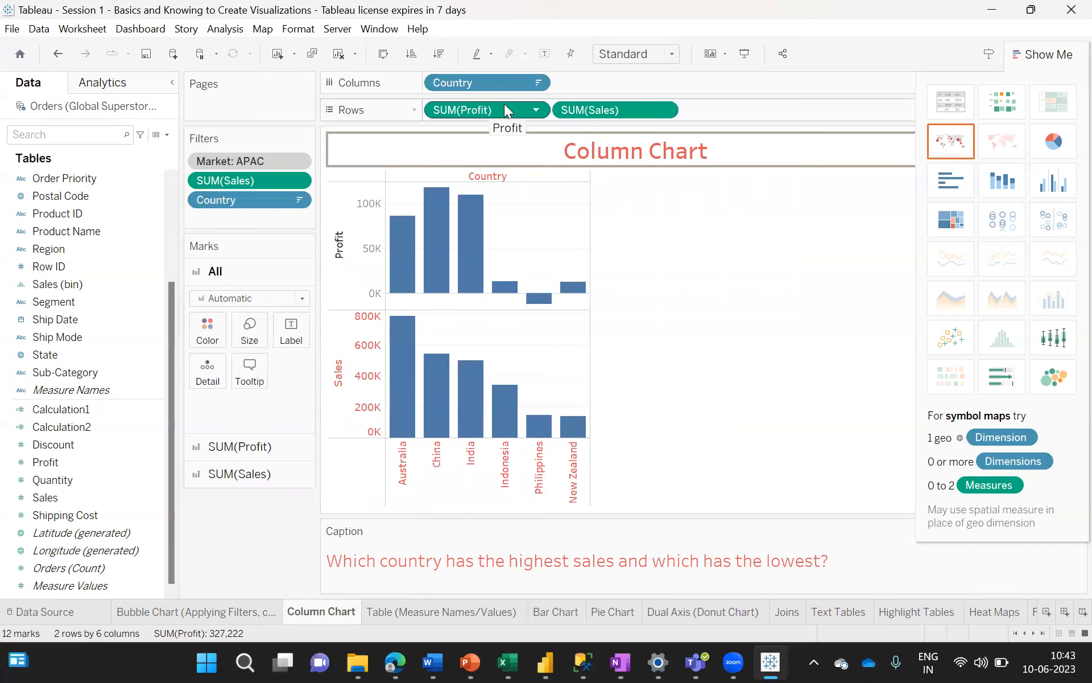
pyautogui.moveTo(475, 105); pyautogui.dragTo(215, 330)
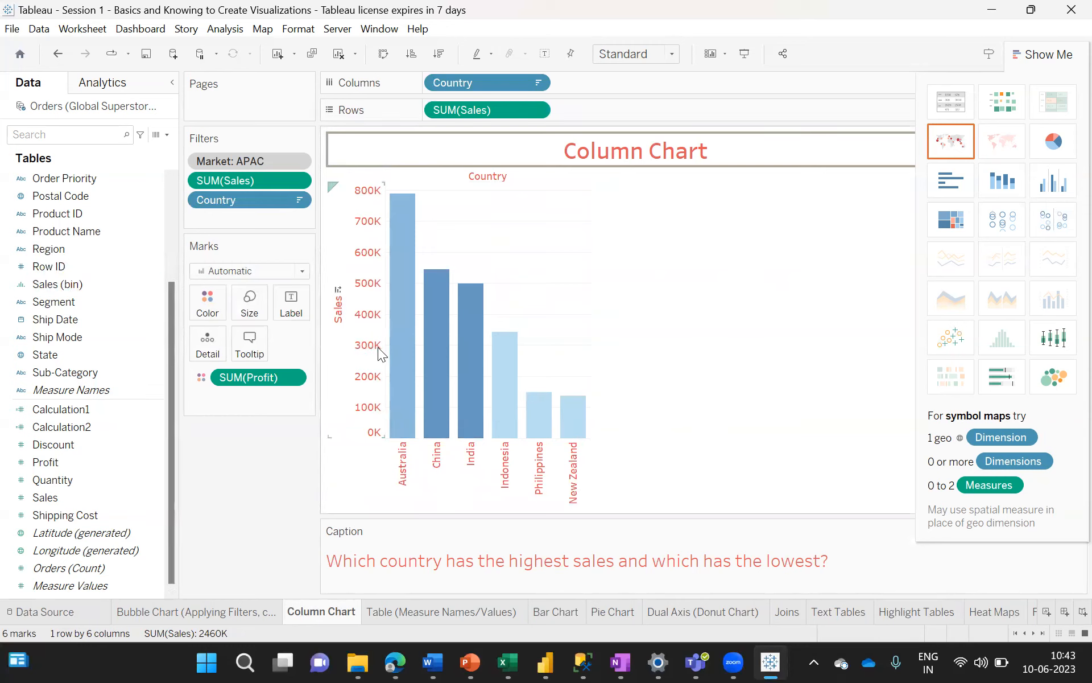
pyautogui.moveTo(402, 403)
# - Colour the columns by Category in place of Profit and inspect the stacked segments for each country
pyautogui.moveTo(169, 350); pyautogui.dragTo(170, 209)
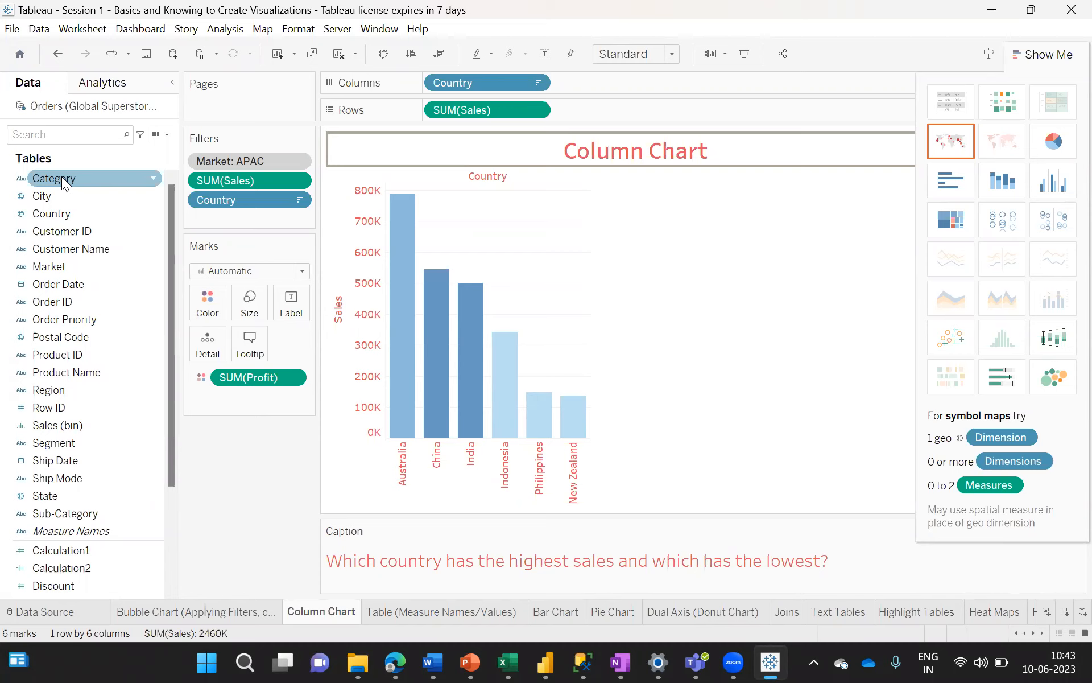
pyautogui.moveTo(64, 183); pyautogui.dragTo(206, 299)
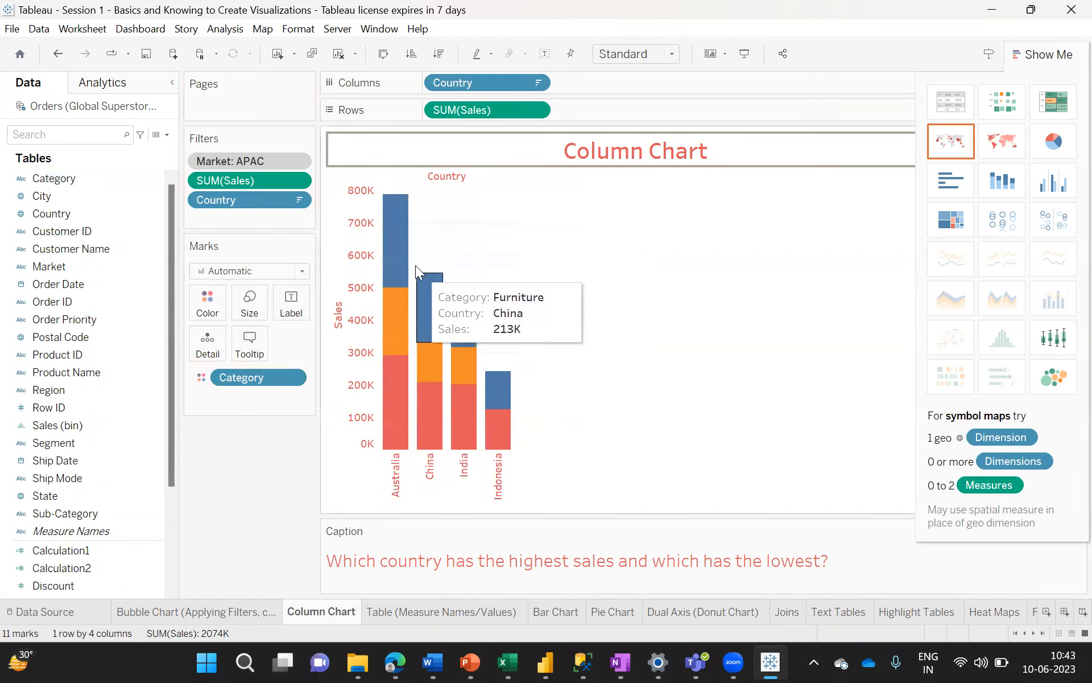
pyautogui.moveTo(398, 402)
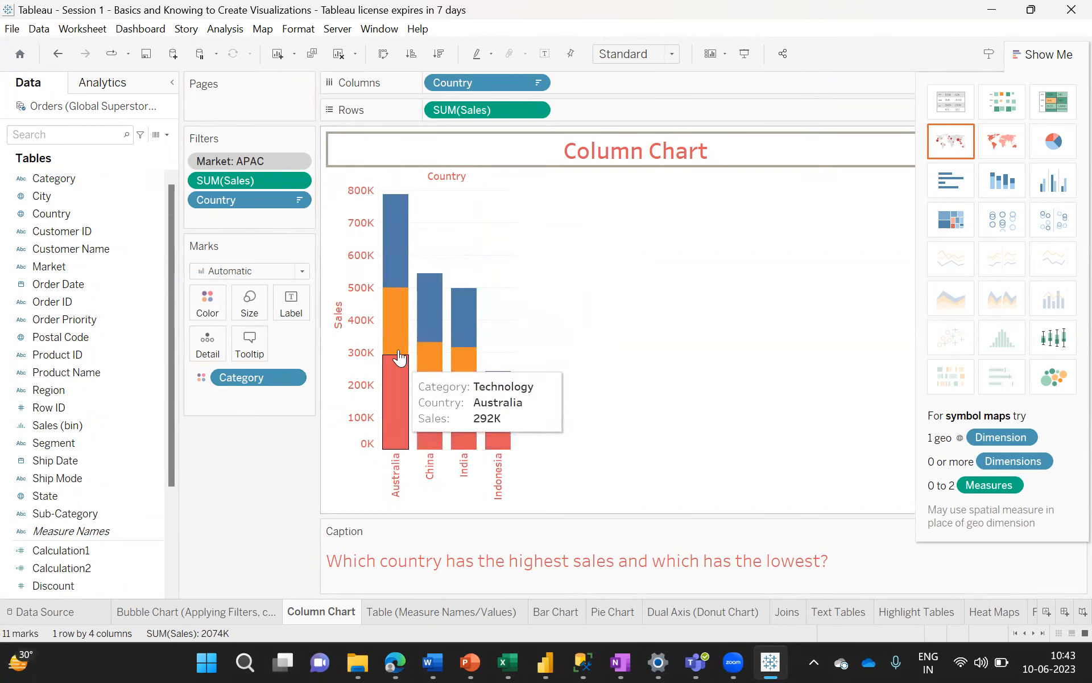
pyautogui.moveTo(401, 284)
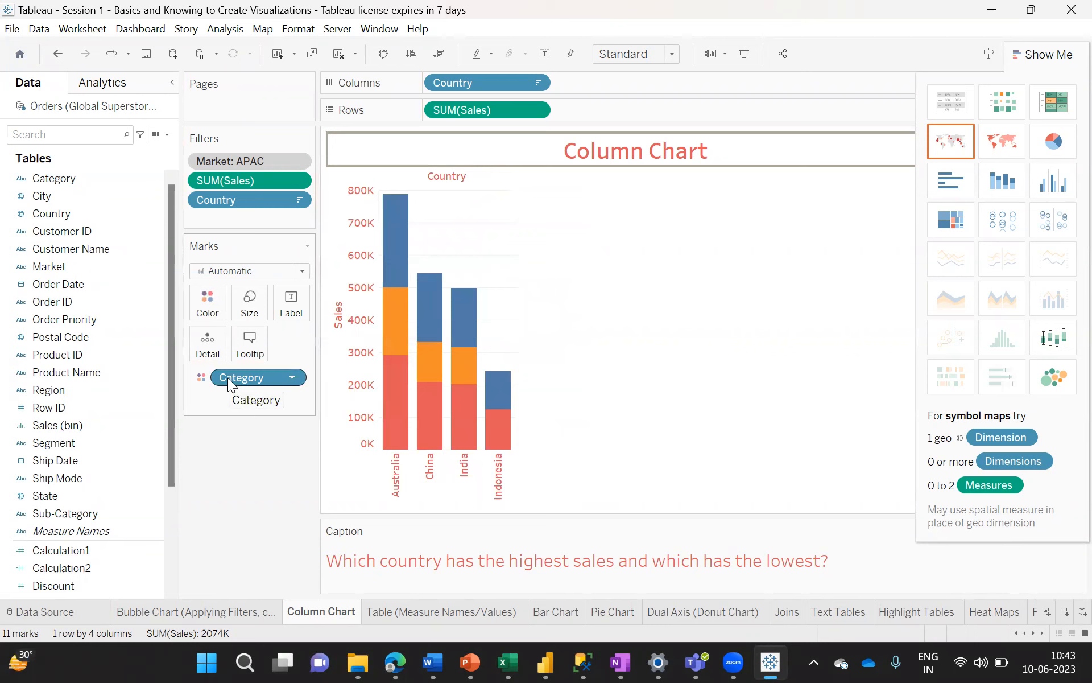
pyautogui.moveTo(389, 244)
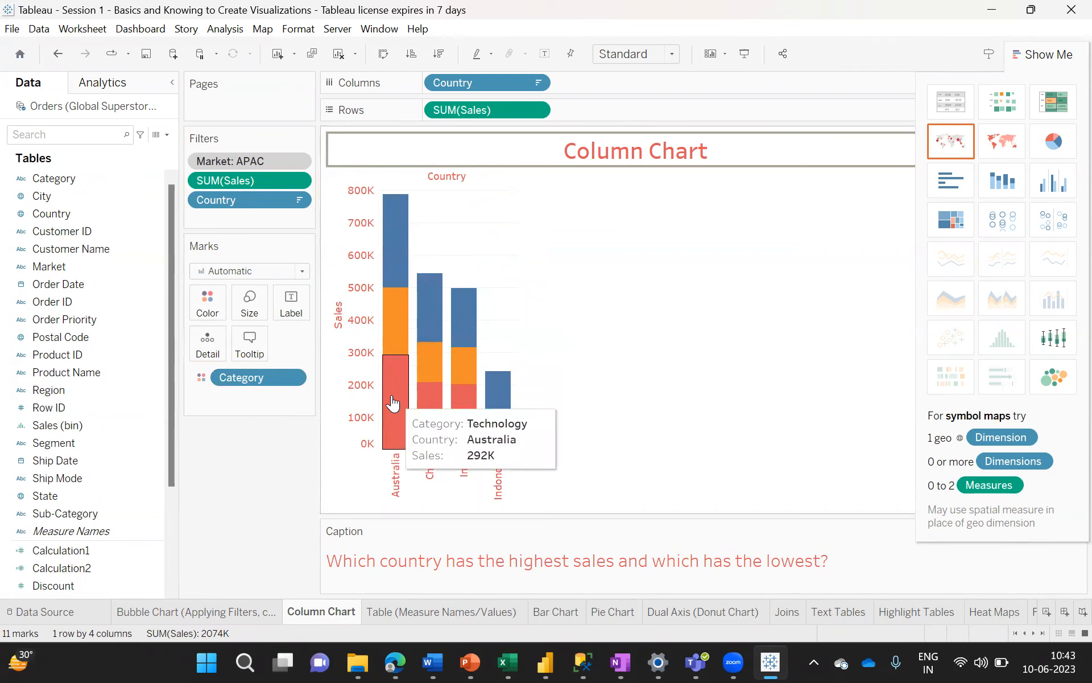
pyautogui.moveTo(433, 312)
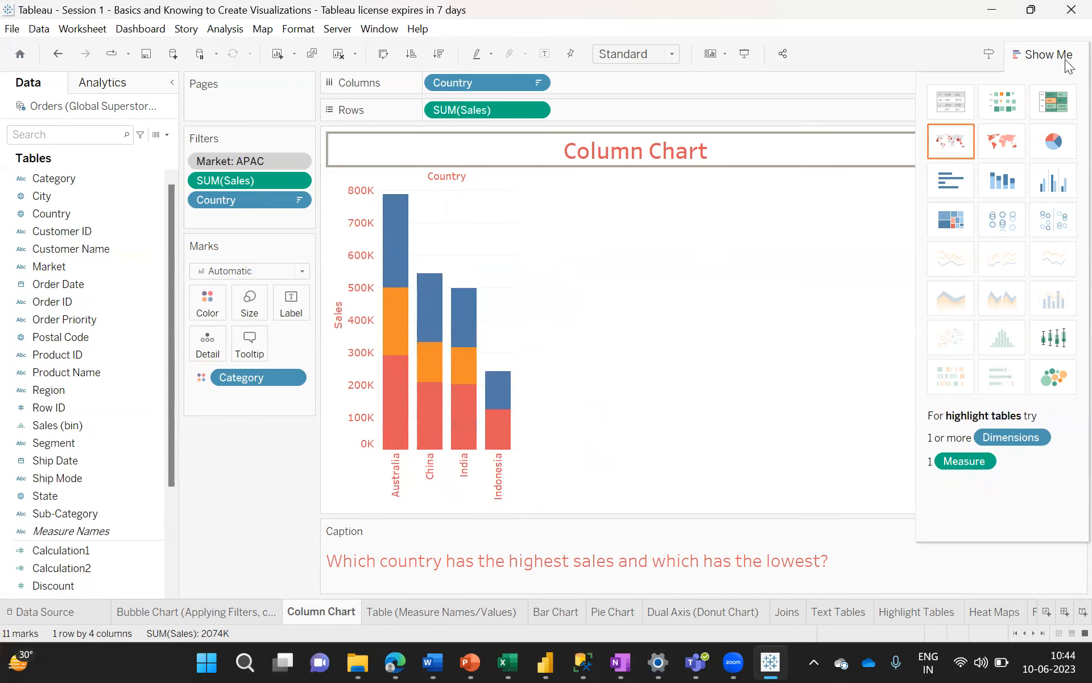
# - Hide the chart type suggestions to reveal the Category legend and examine the coloured segments of the India and China columns
pyautogui.click(1038, 56)
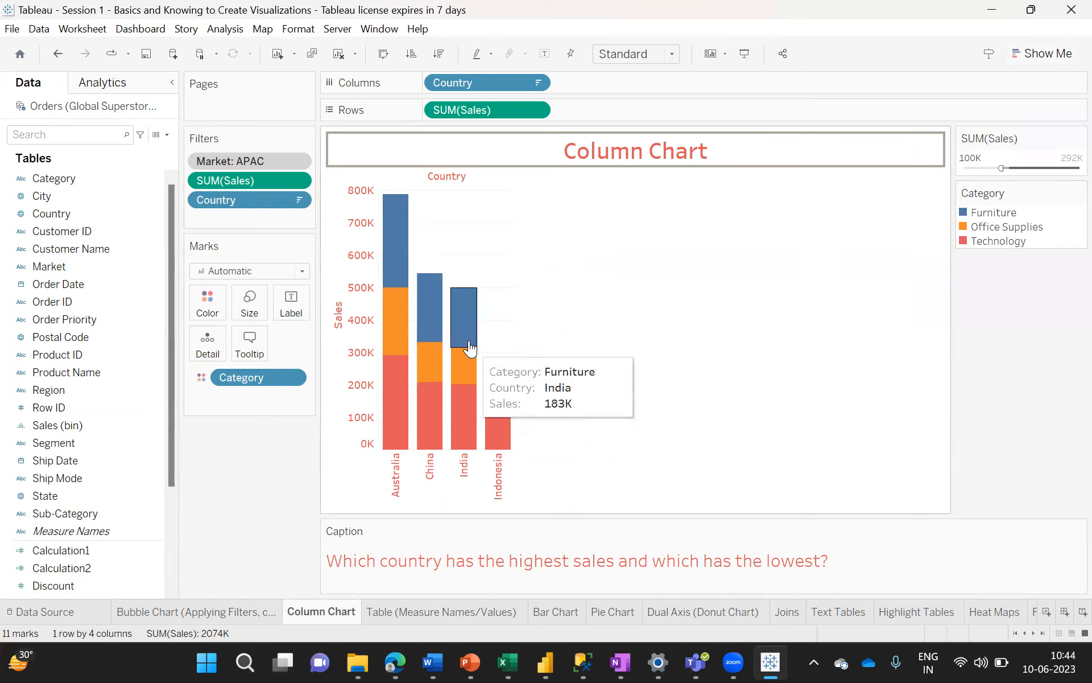
pyautogui.moveTo(389, 328)
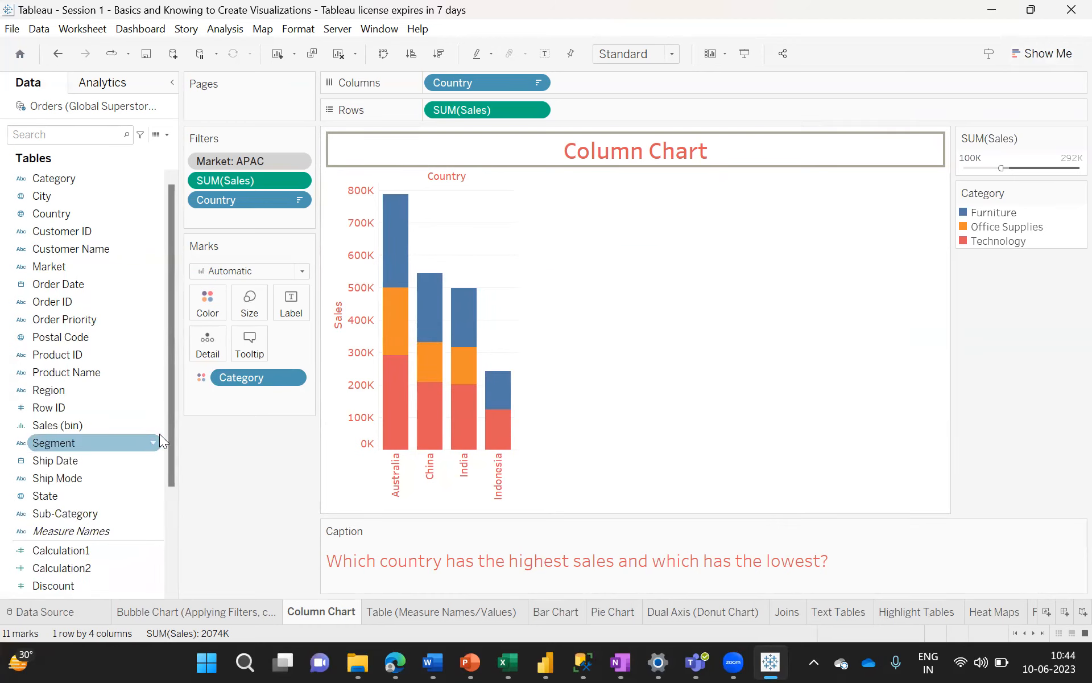
pyautogui.moveTo(170, 434); pyautogui.dragTo(166, 550)
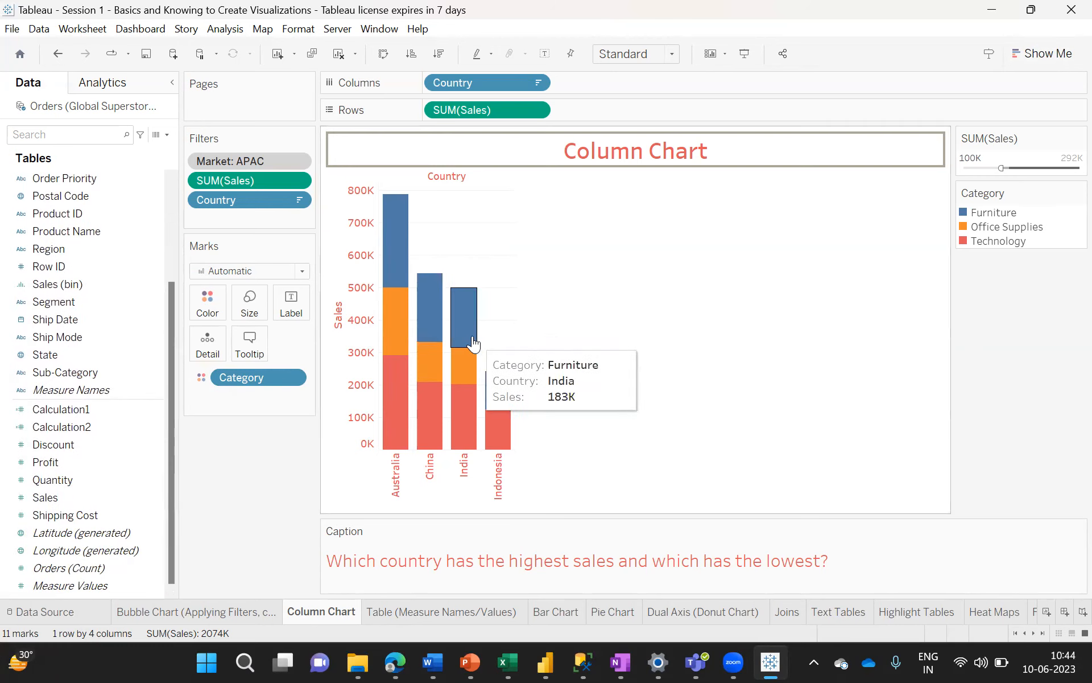
pyautogui.moveTo(469, 410)
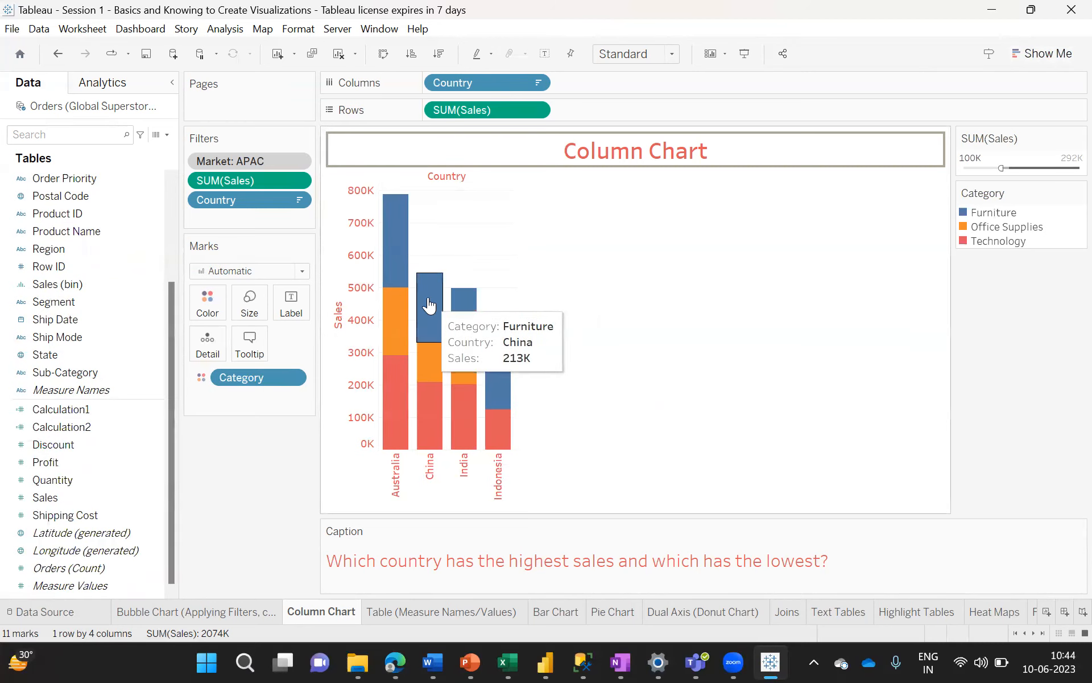
# - Switch to the Bar Chart worksheet and colour its country bars by Category
pyautogui.click(559, 612)
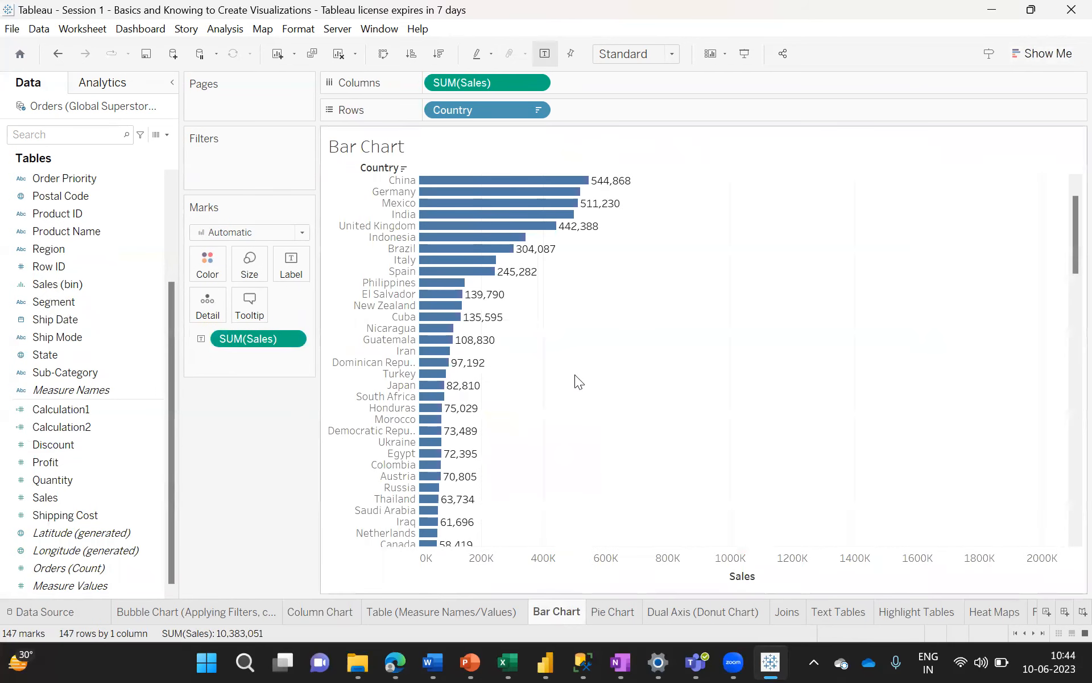
pyautogui.moveTo(489, 185)
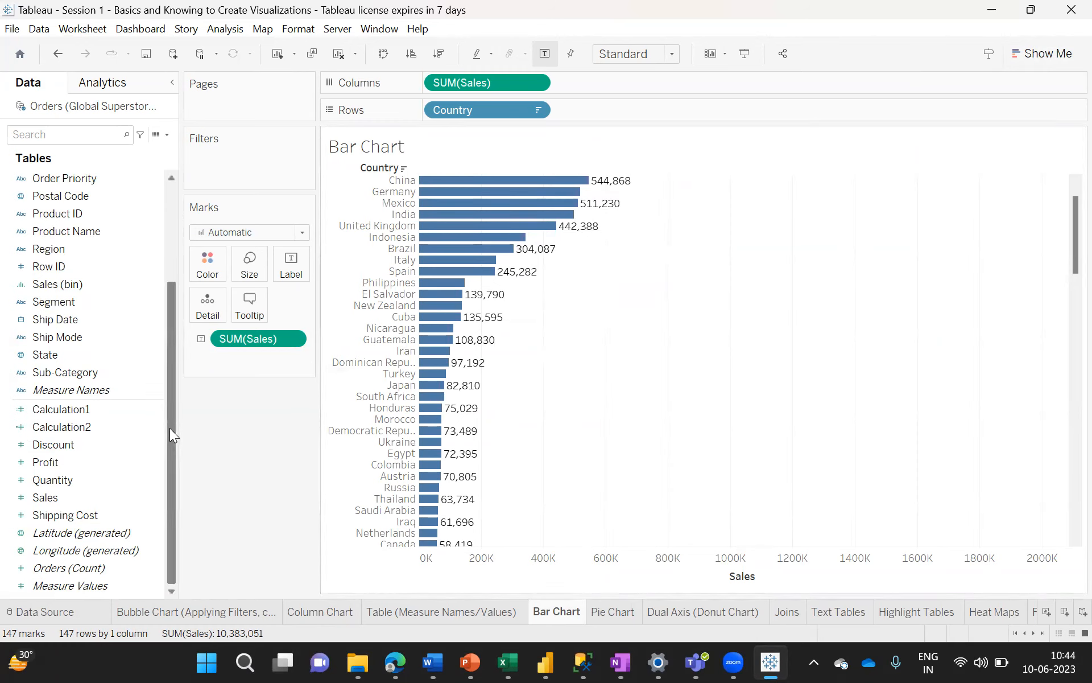
pyautogui.scroll(1, 168, 429)
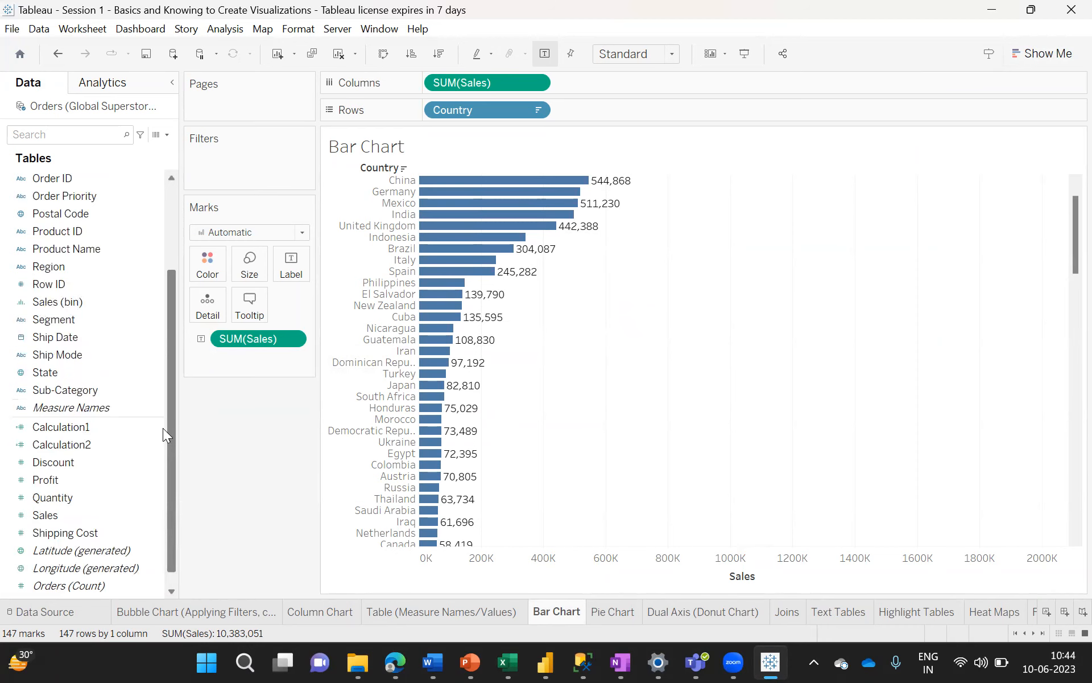
pyautogui.scroll(-1, 162, 450)
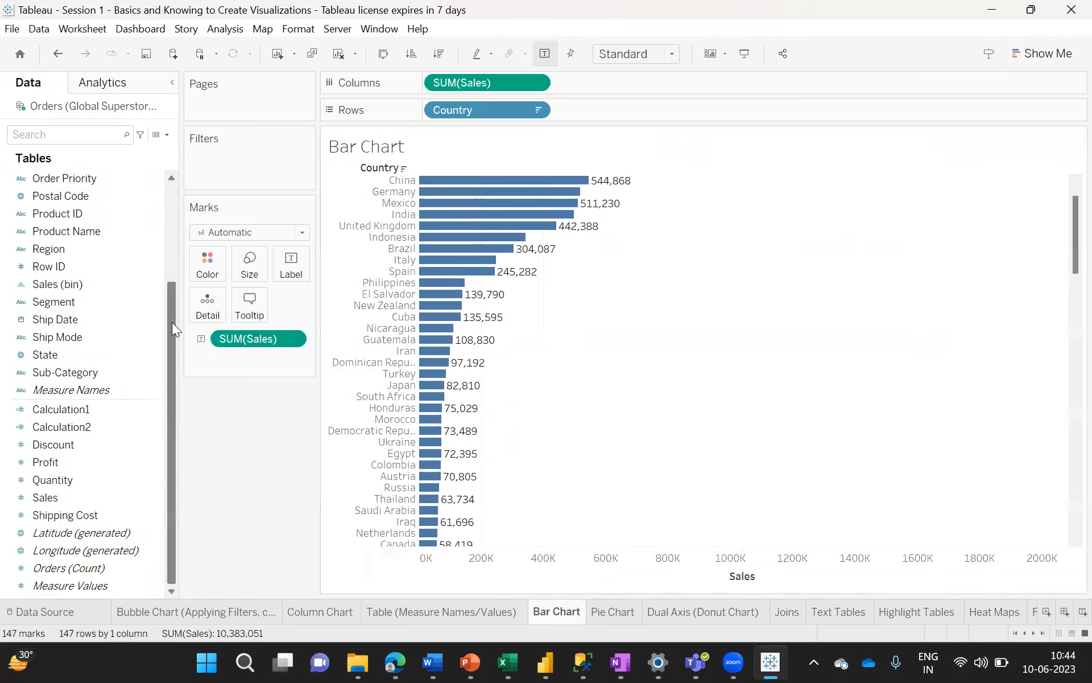
pyautogui.moveTo(172, 322); pyautogui.dragTo(176, 211)
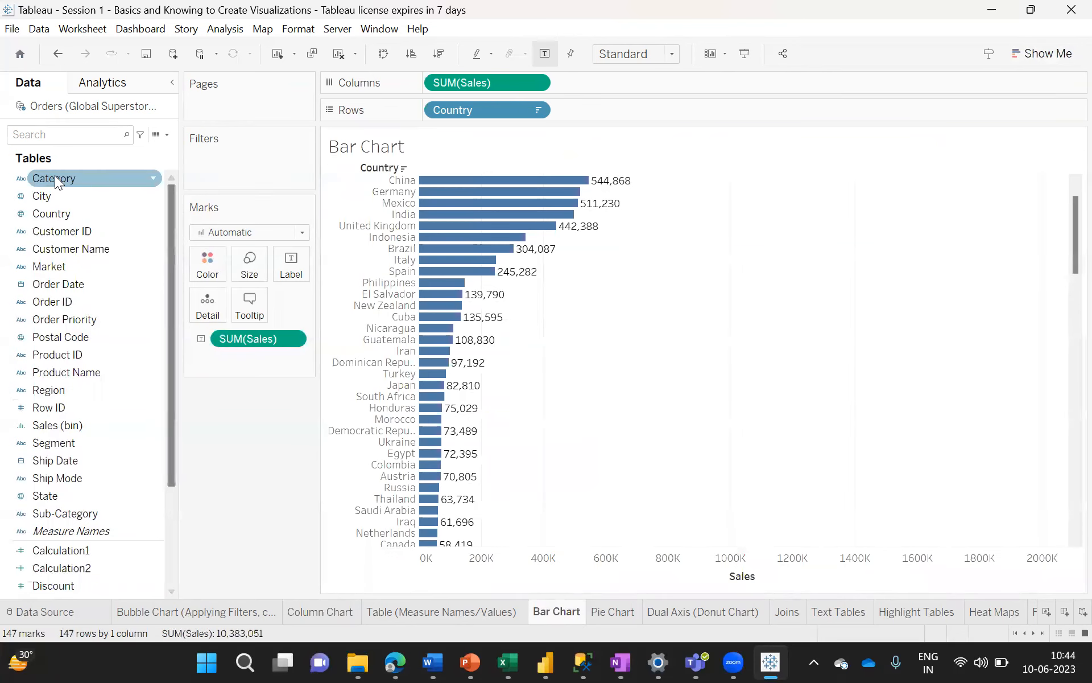
pyautogui.moveTo(54, 177); pyautogui.dragTo(207, 262)
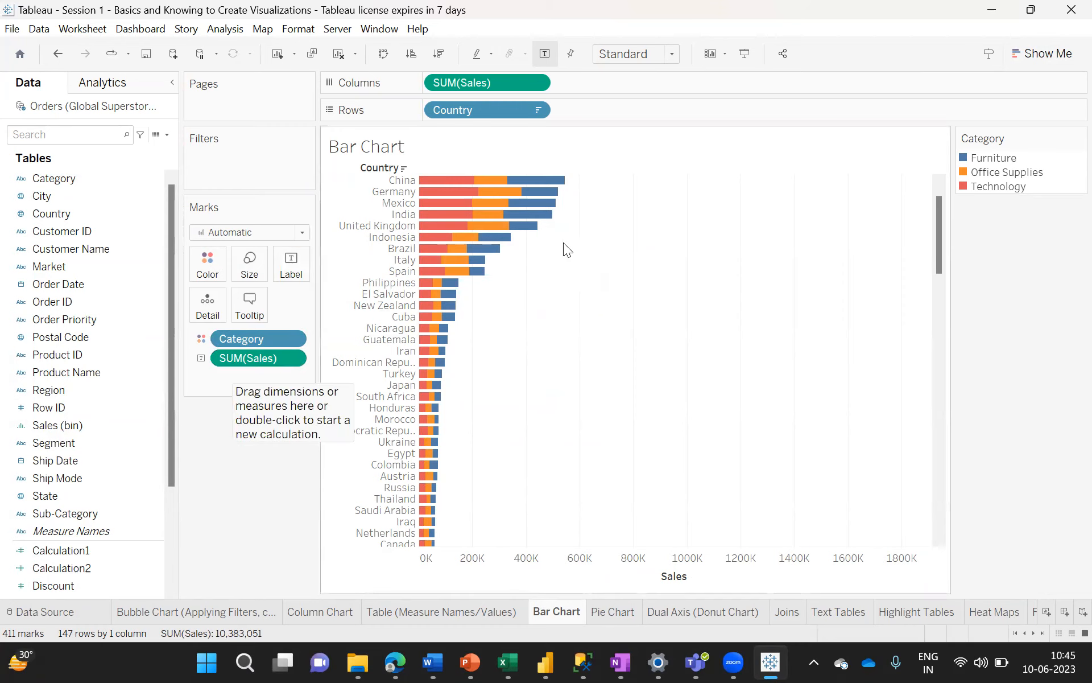
# - Try allowing the bar labels to overlap other marks, turn that option back off, and view the label text editor without changing it
pyautogui.click(291, 264)
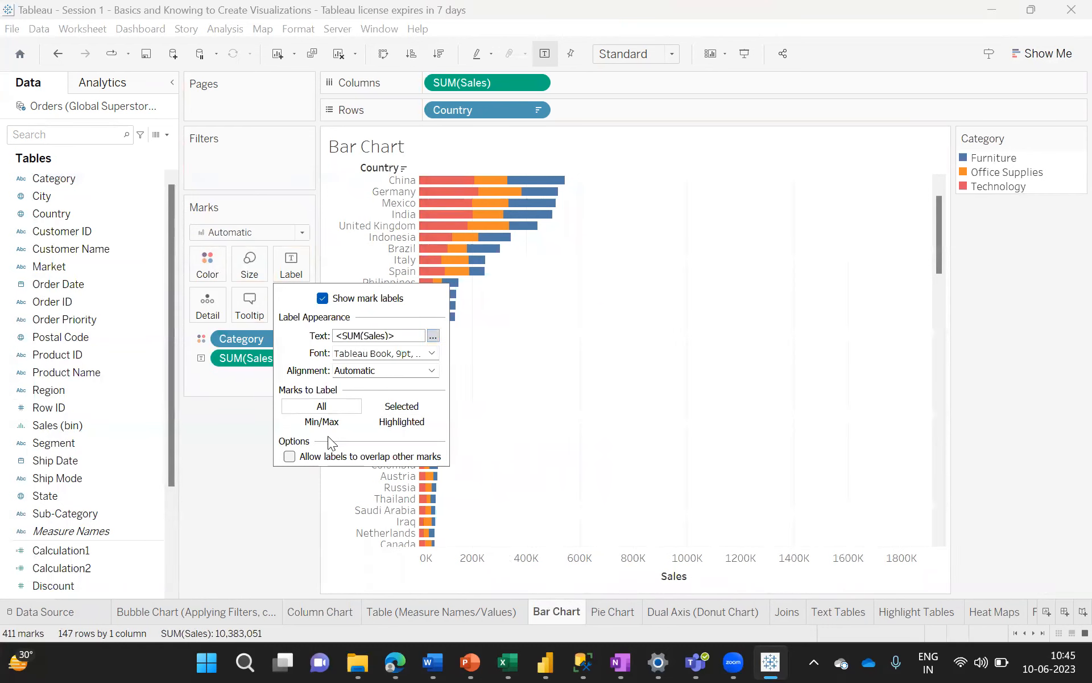
pyautogui.click(290, 457)
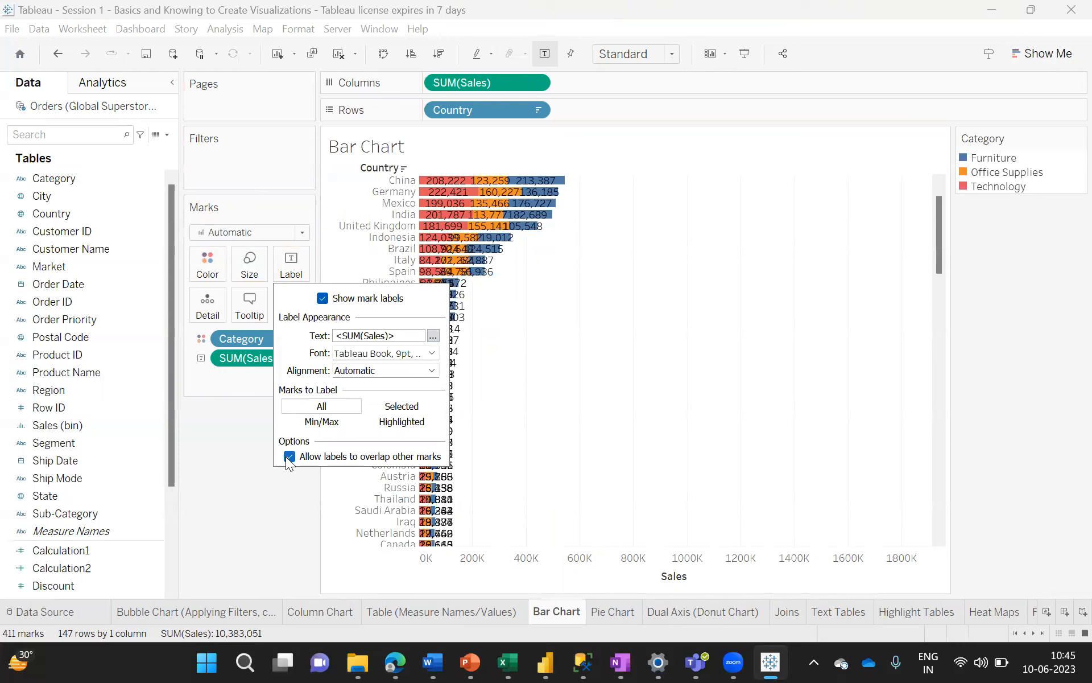
pyautogui.click(289, 457)
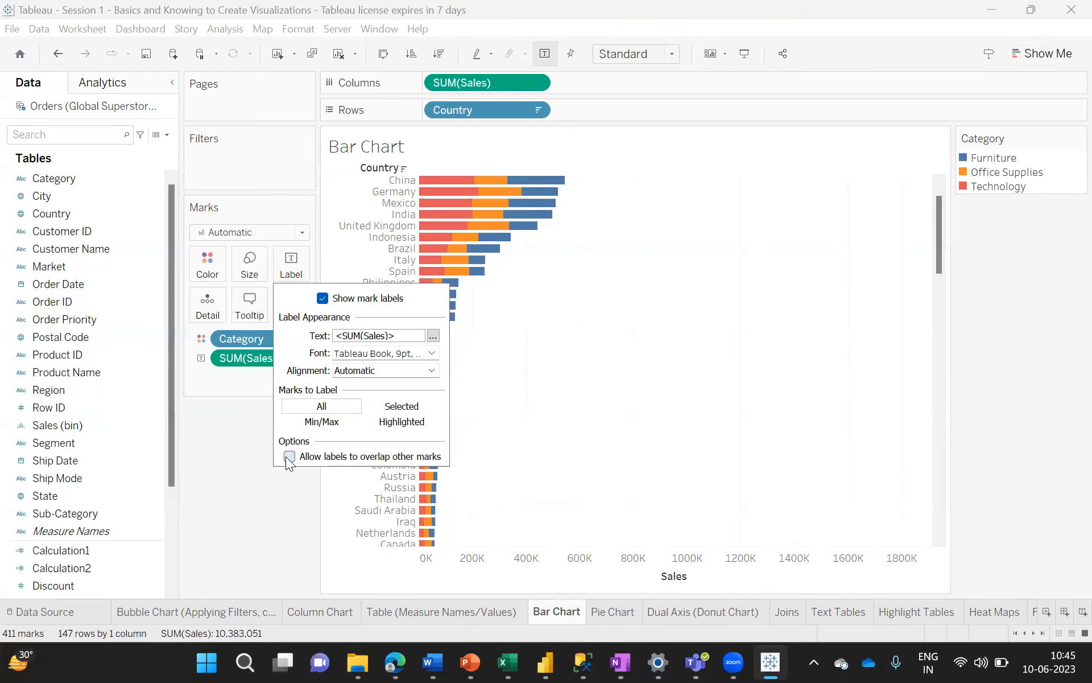
pyautogui.click(433, 337)
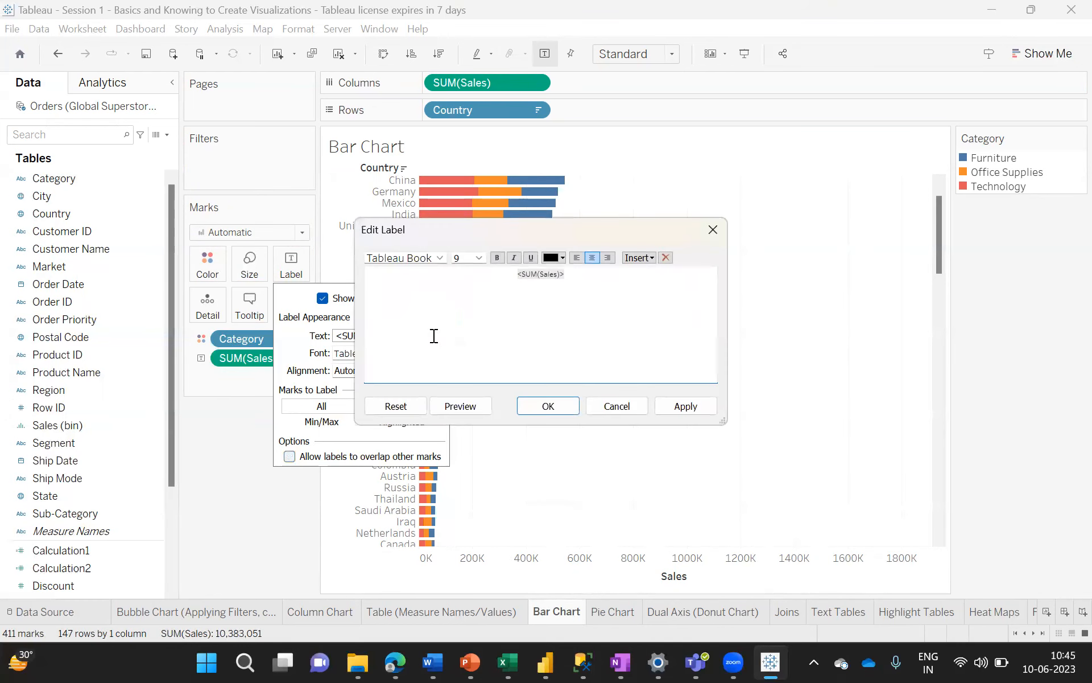
pyautogui.click(608, 406)
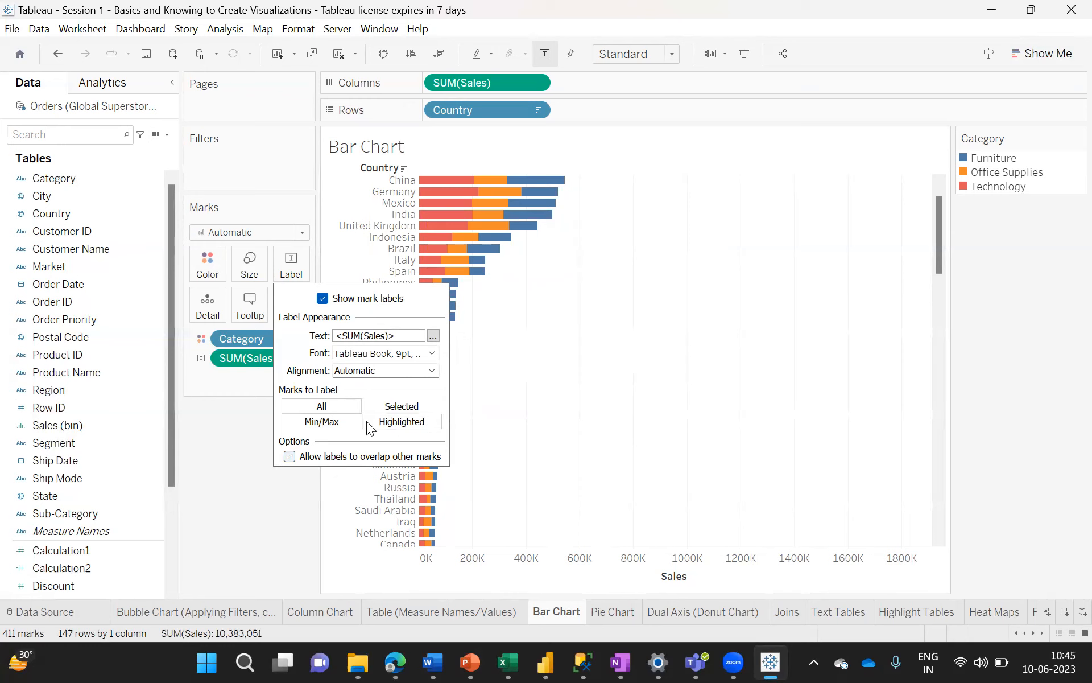
# - Try labelling only minimum and maximum values with Cell, Table and Pane scopes, and restrict the mark labels to Selected marks
pyautogui.click(335, 423)
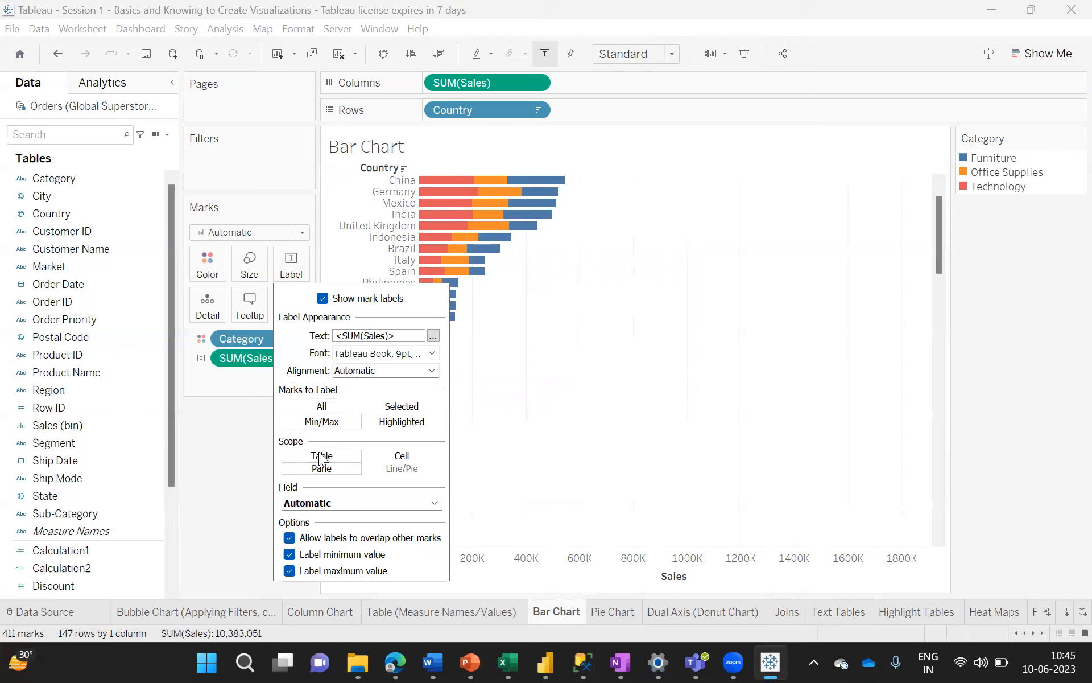
pyautogui.click(398, 462)
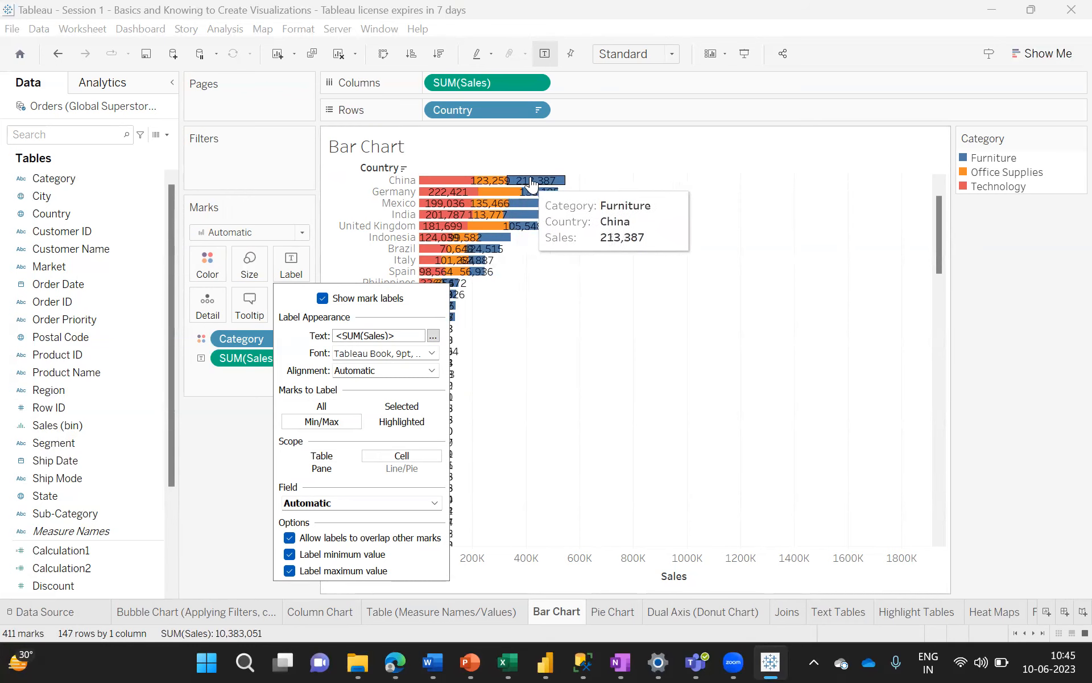
pyautogui.click(320, 459)
pyautogui.click(320, 467)
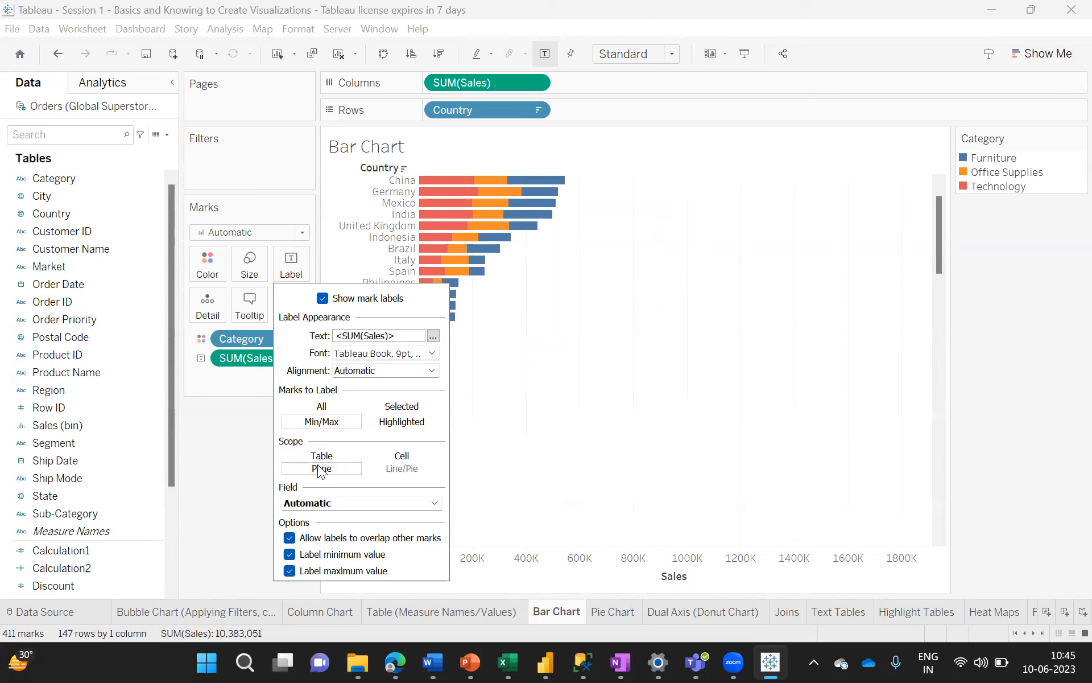
pyautogui.click(401, 406)
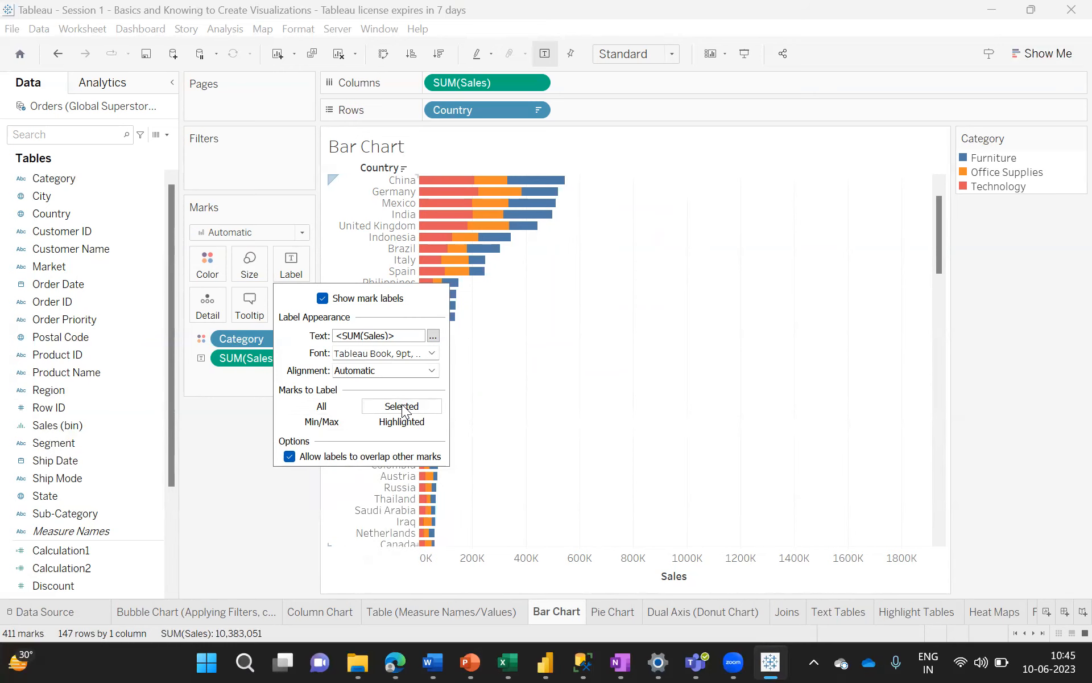
# - Try the Top and Middle vertical alignments for the mark labels and set the alignment to Bottom
pyautogui.click(431, 371)
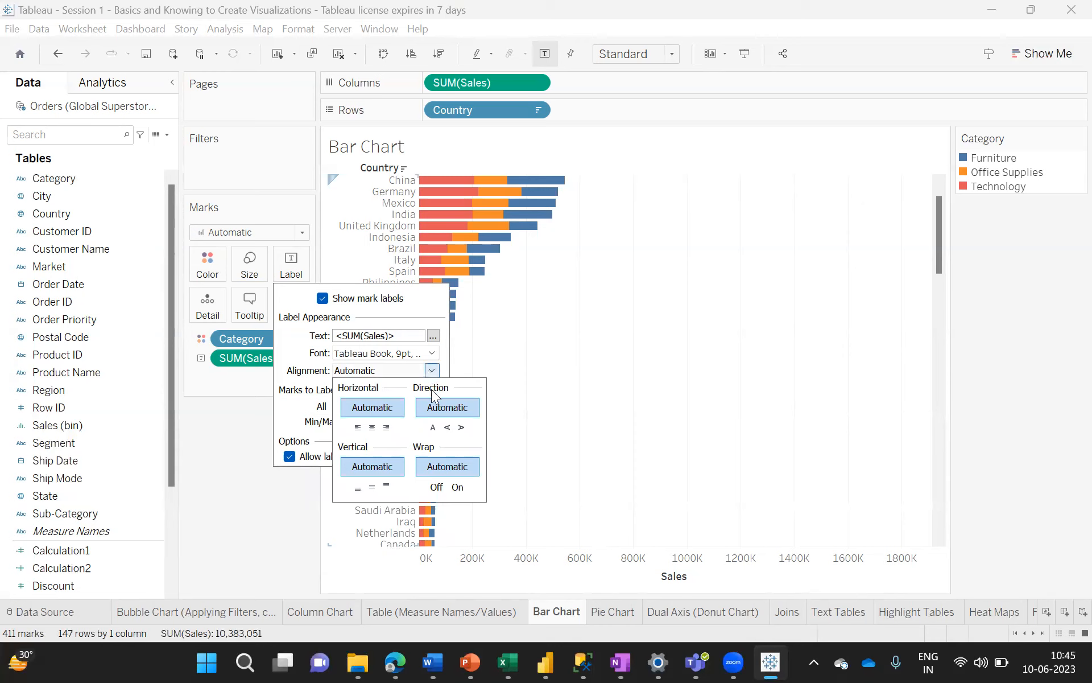
pyautogui.click(386, 488)
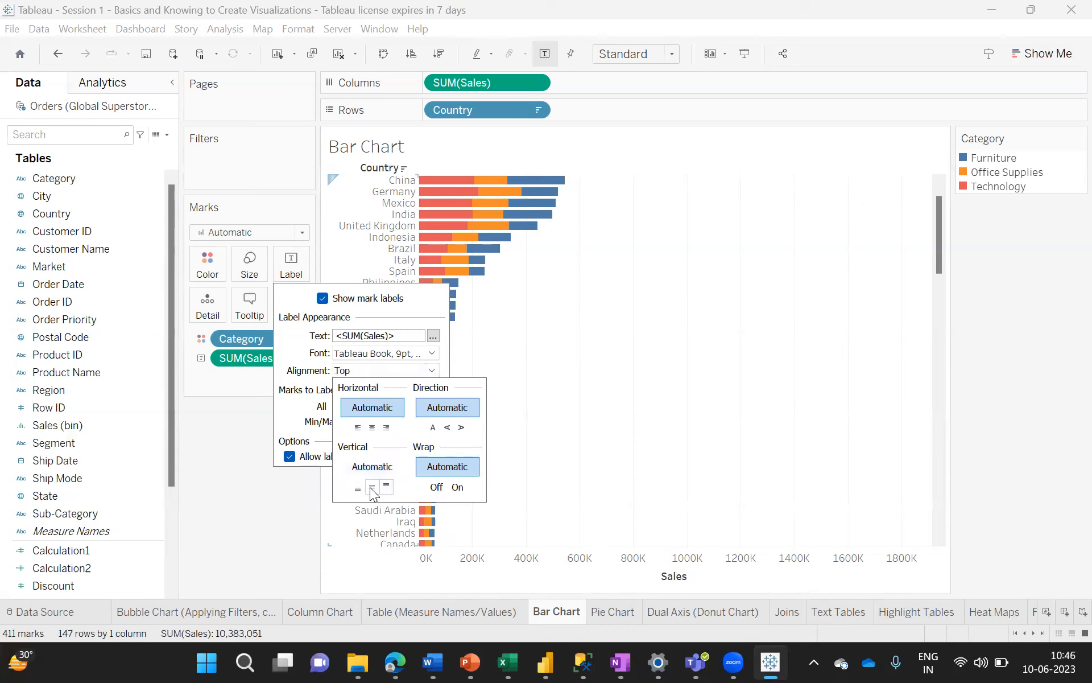
pyautogui.click(372, 487)
pyautogui.click(352, 490)
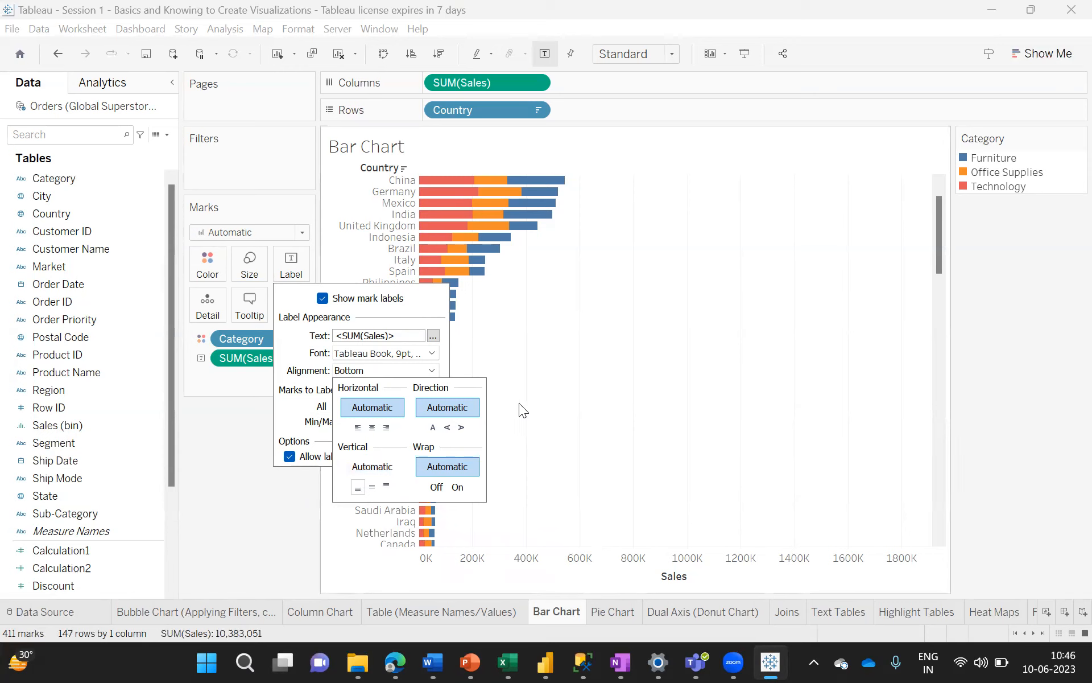
pyautogui.click(530, 370)
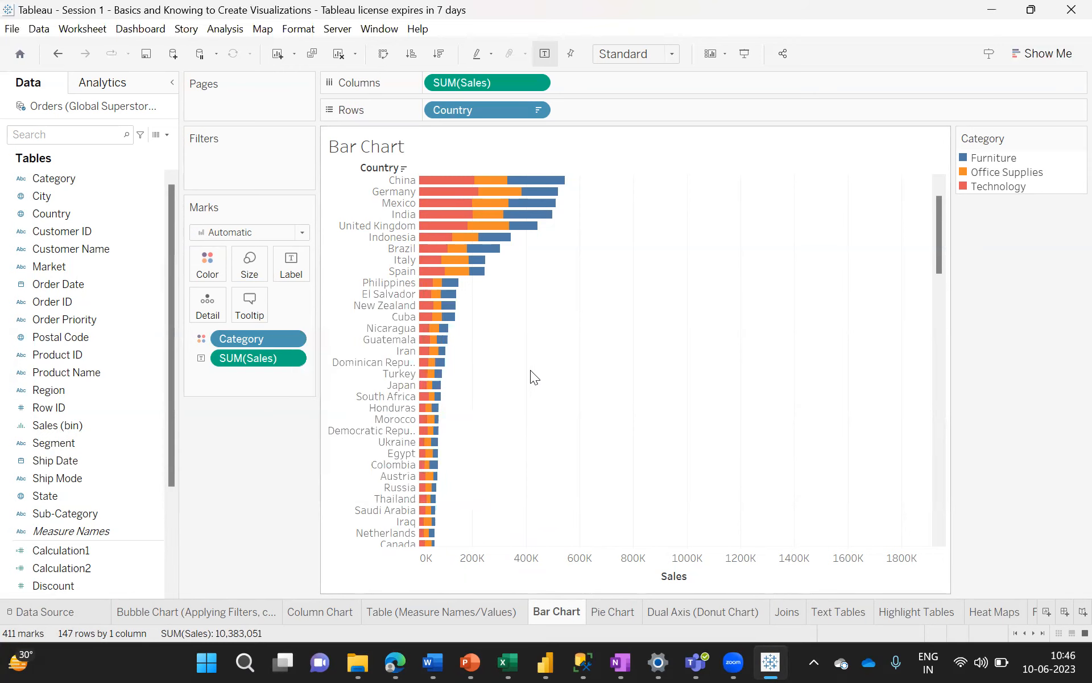
# - Set the mark label of China's Furniture segment to Always Show and clear the selection
pyautogui.click(292, 266)
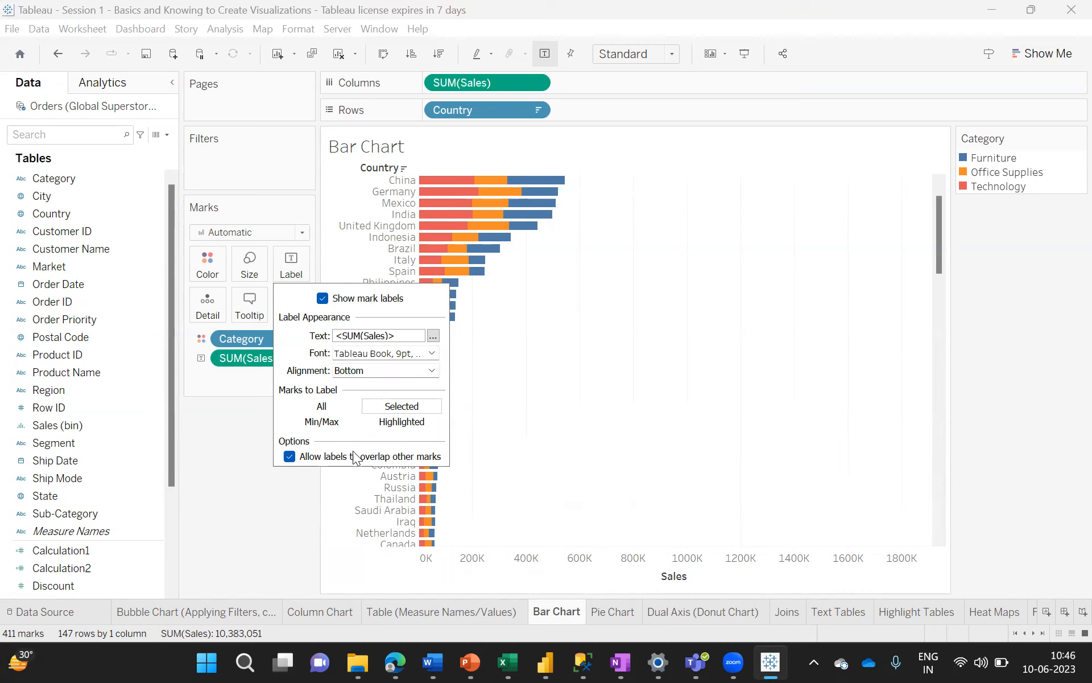
pyautogui.click(571, 178)
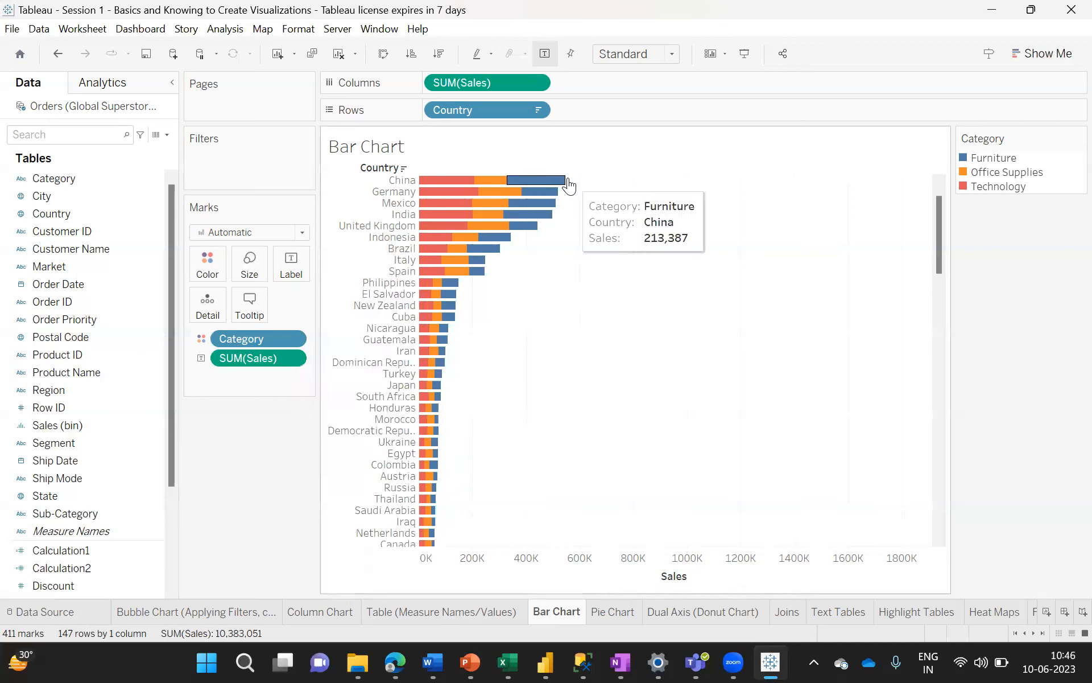
pyautogui.click(565, 181)
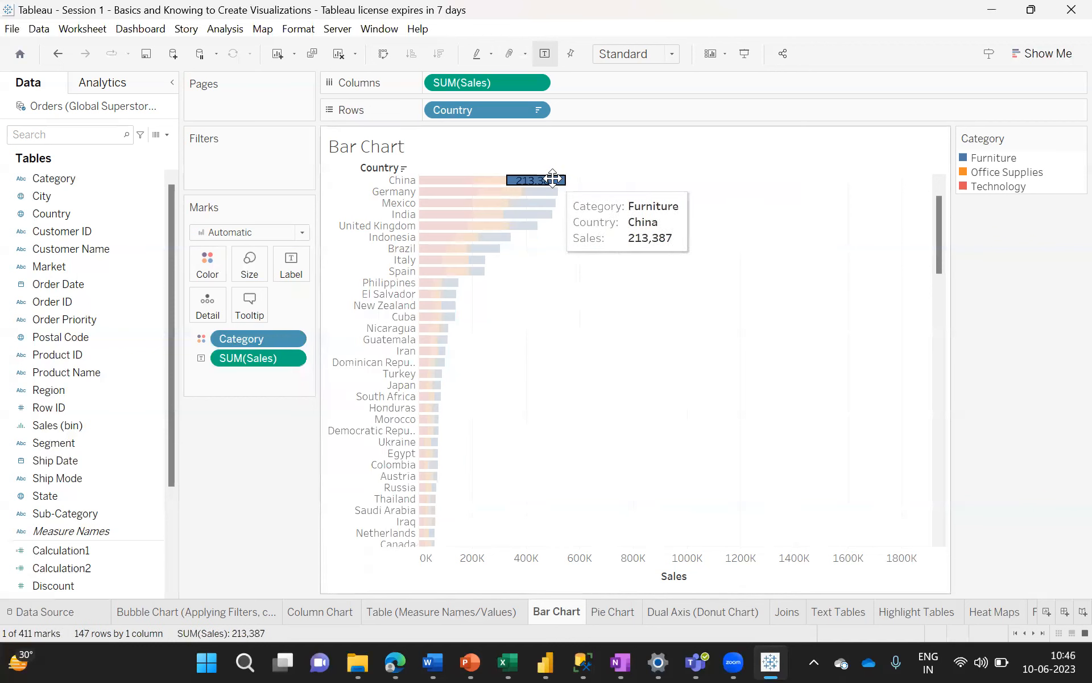
pyautogui.rightClick(532, 181)
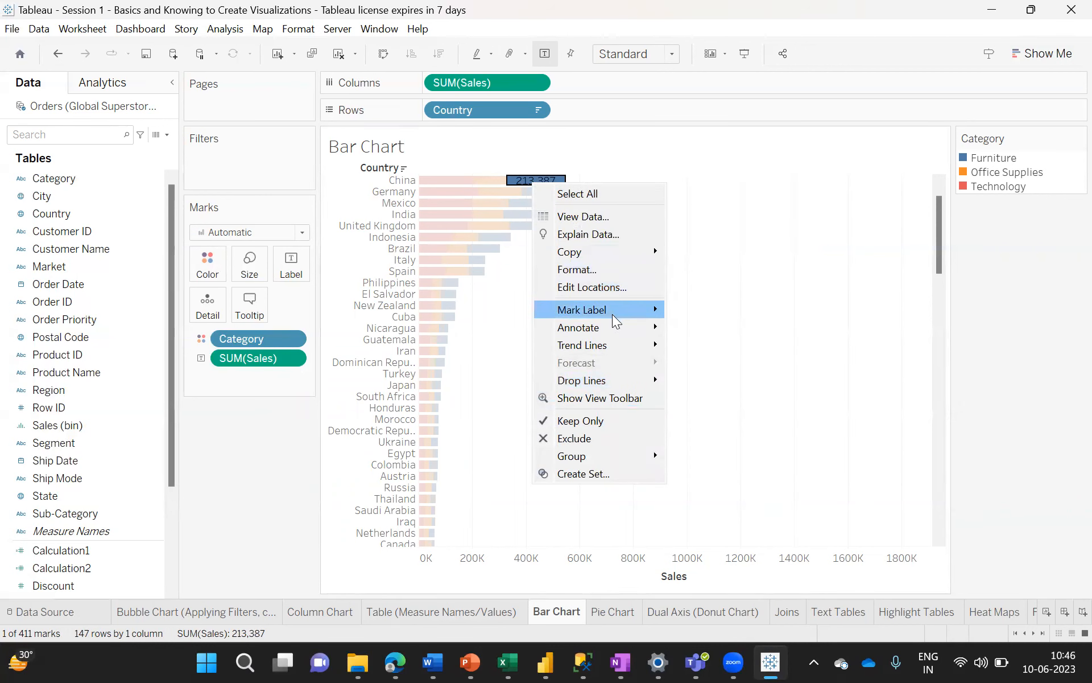
pyautogui.moveTo(614, 315)
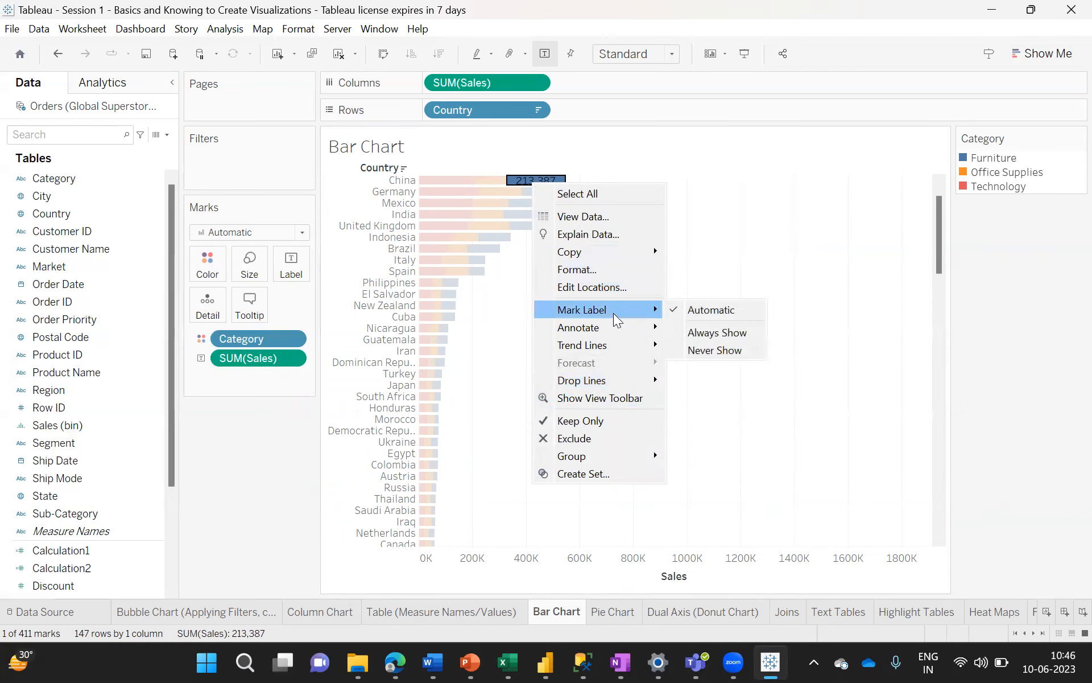
pyautogui.click(711, 334)
pyautogui.click(579, 200)
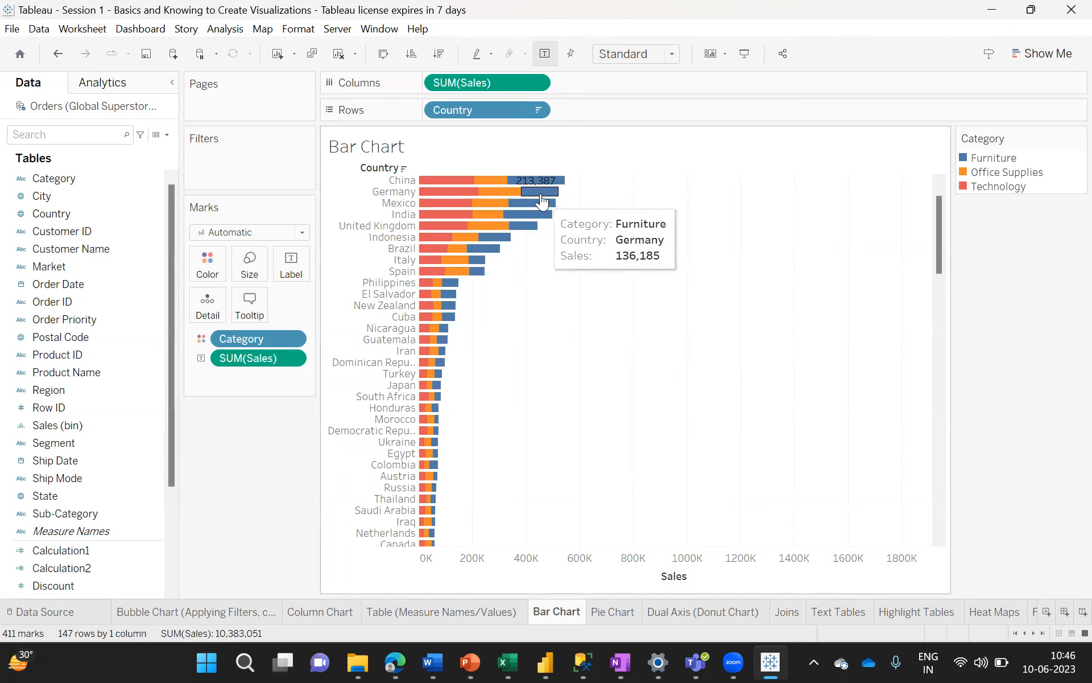
# - Select the Furniture segments of Germany and Mexico in turn to check their labels, and clear the selection
pyautogui.click(541, 191)
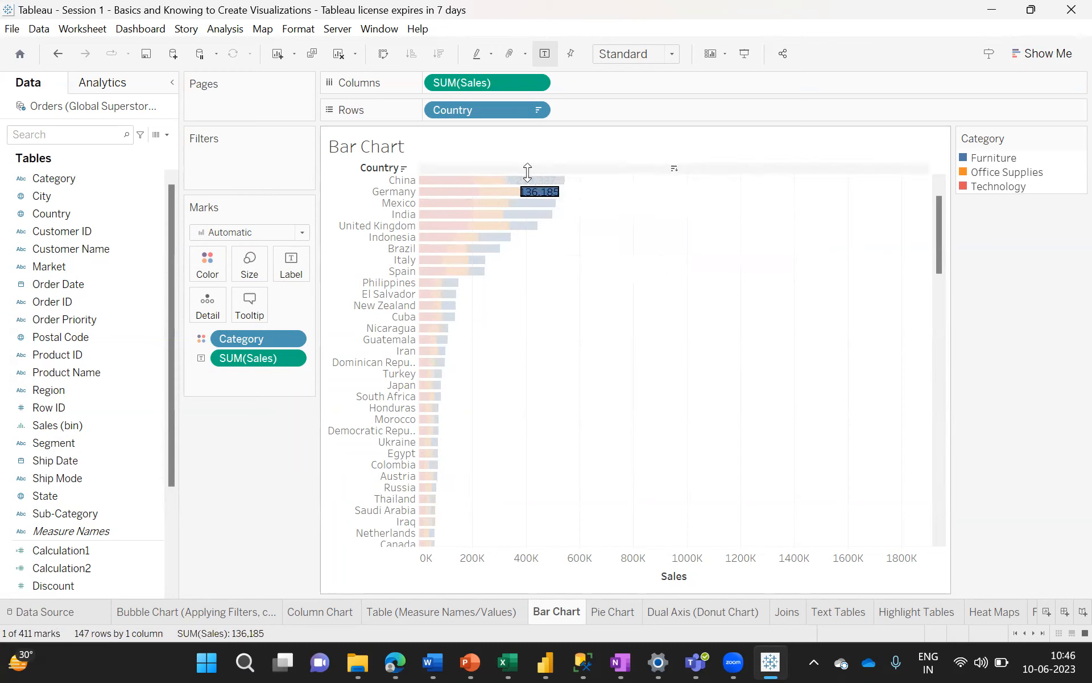
pyautogui.click(535, 204)
pyautogui.click(528, 265)
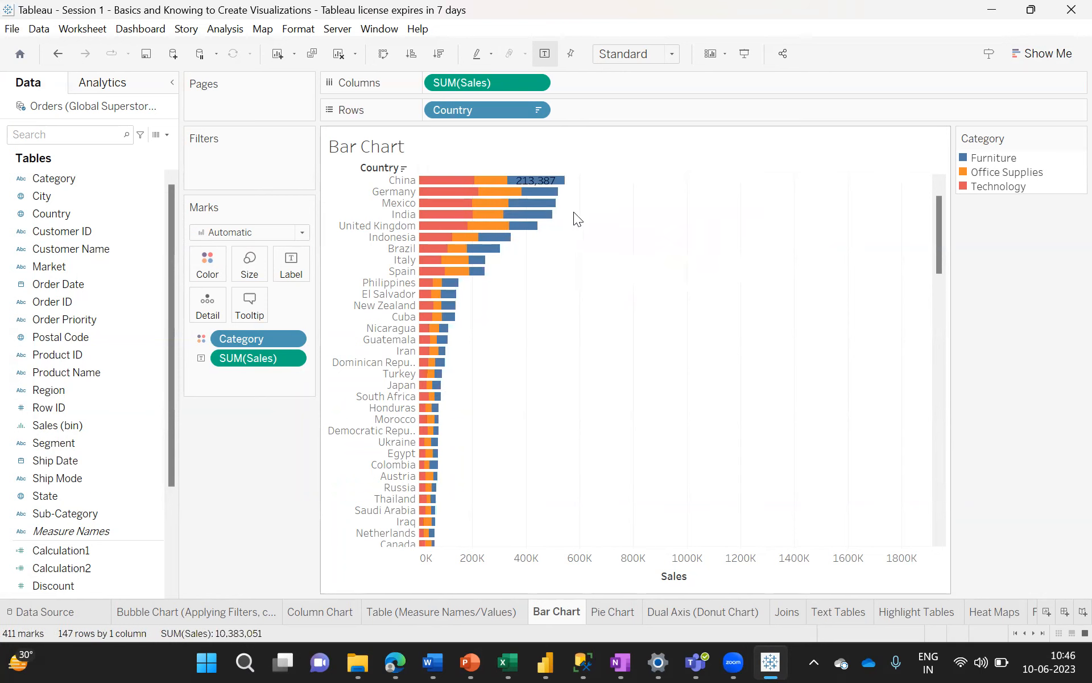
# - Open formatting from Germany's Furniture segment and bring up the pane format options for the SUM(Sales) field
pyautogui.rightClick(546, 197)
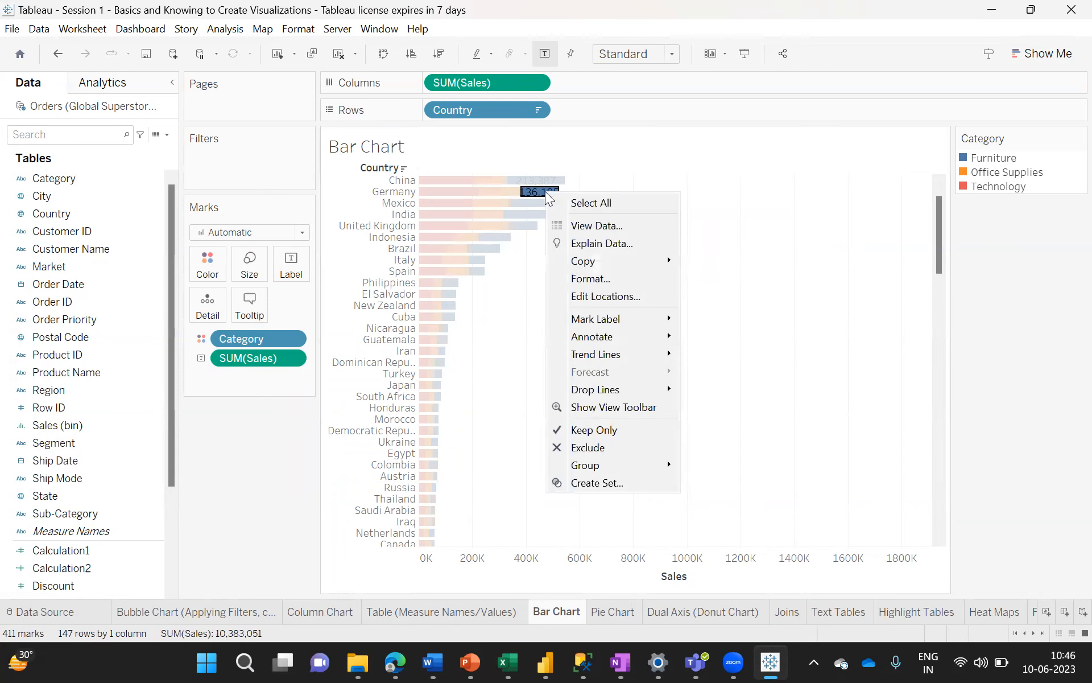
pyautogui.click(607, 280)
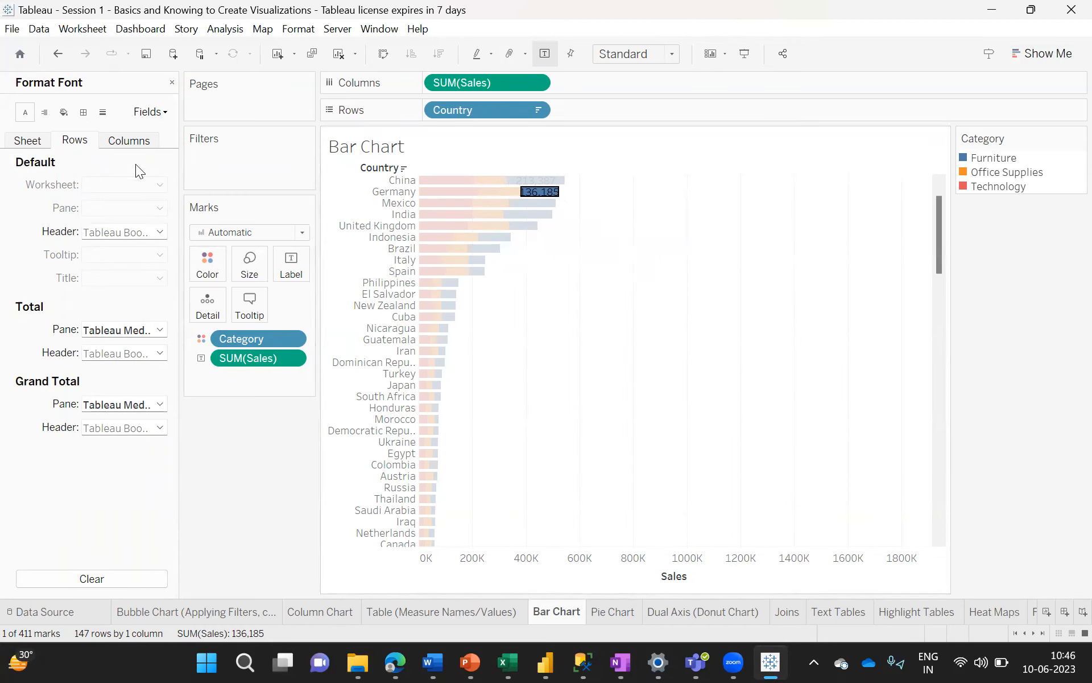
pyautogui.click(122, 141)
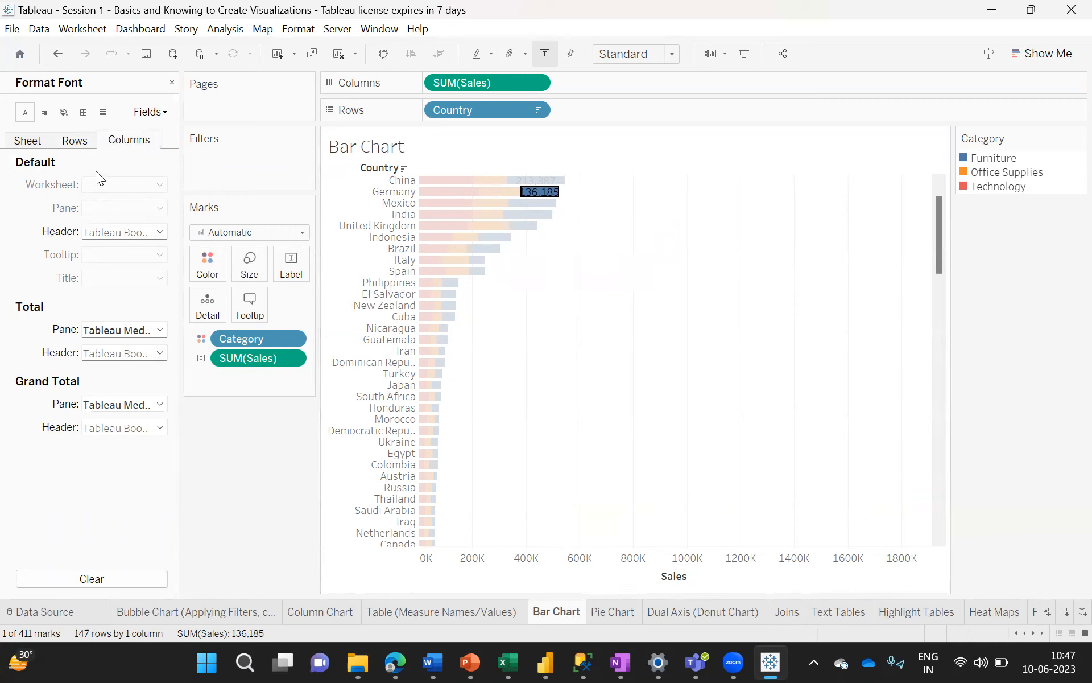
pyautogui.click(162, 112)
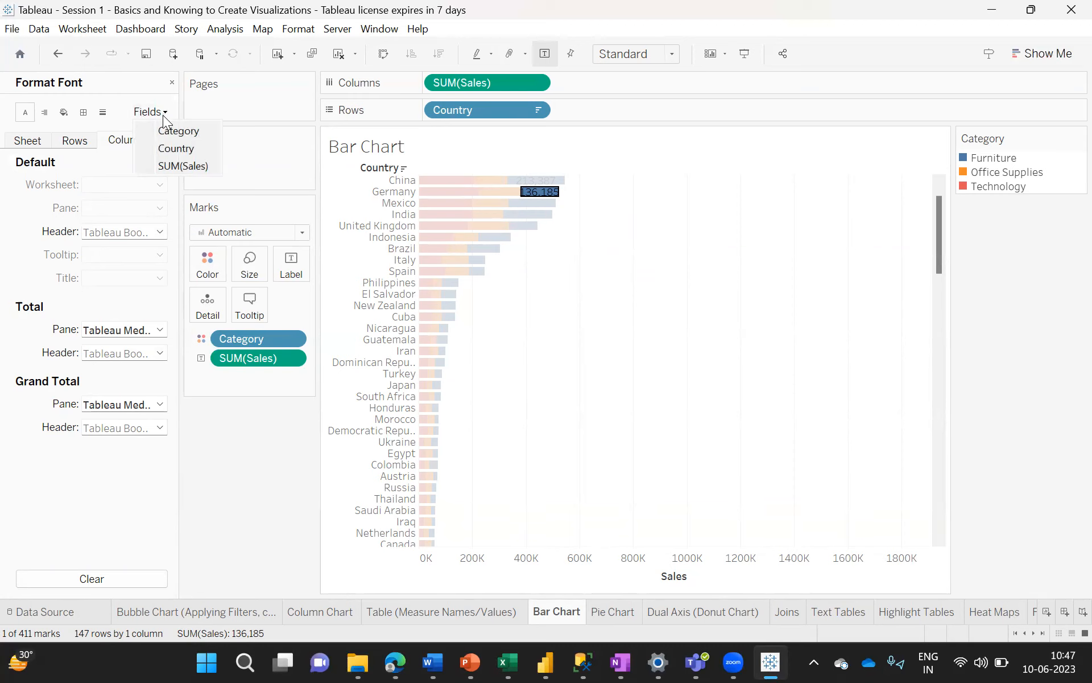
pyautogui.click(177, 162)
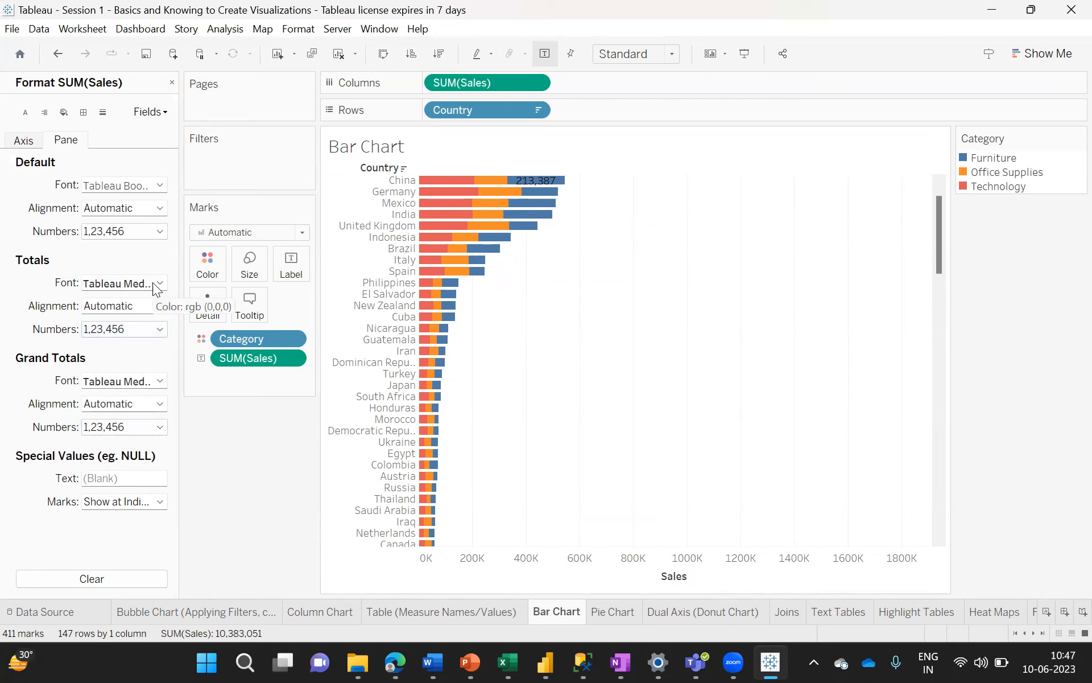
# - Try different vertical alignments for the SUM(Sales) totals and set their alignment to Top Right
pyautogui.click(149, 307)
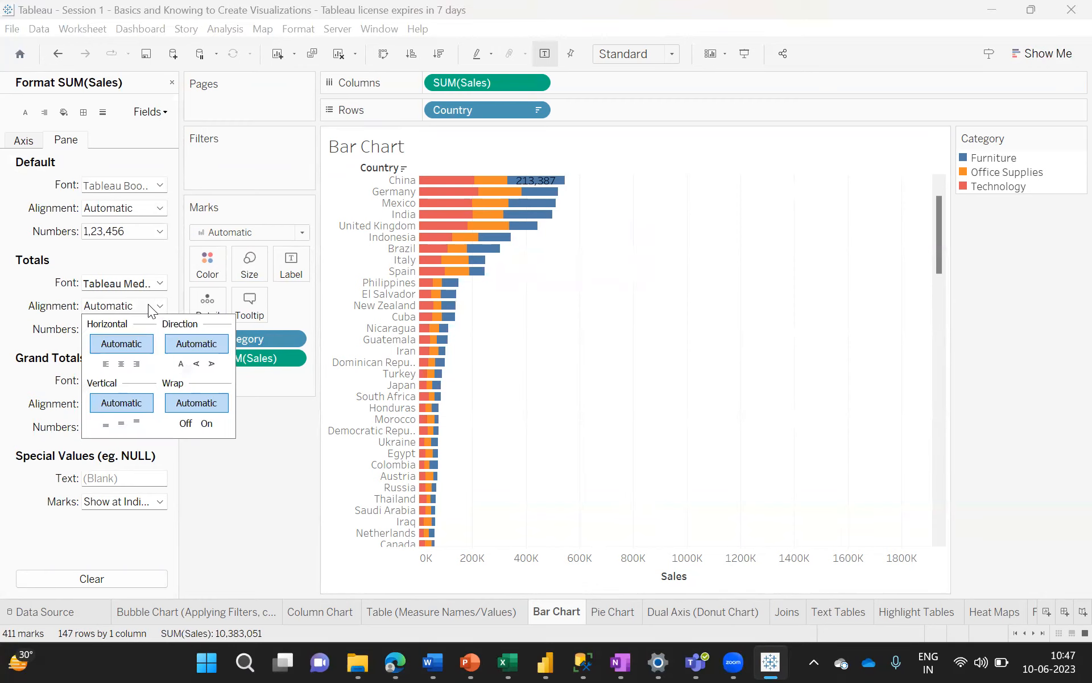
pyautogui.click(137, 419)
pyautogui.click(121, 423)
pyautogui.click(104, 424)
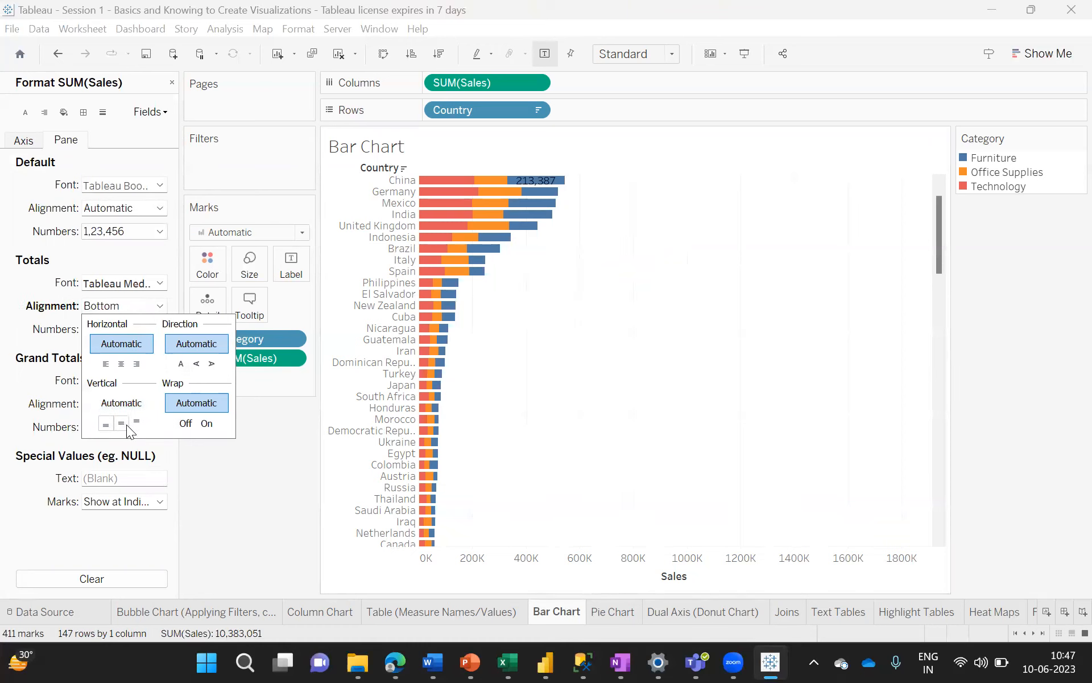
pyautogui.click(120, 423)
pyautogui.click(135, 422)
pyautogui.click(137, 364)
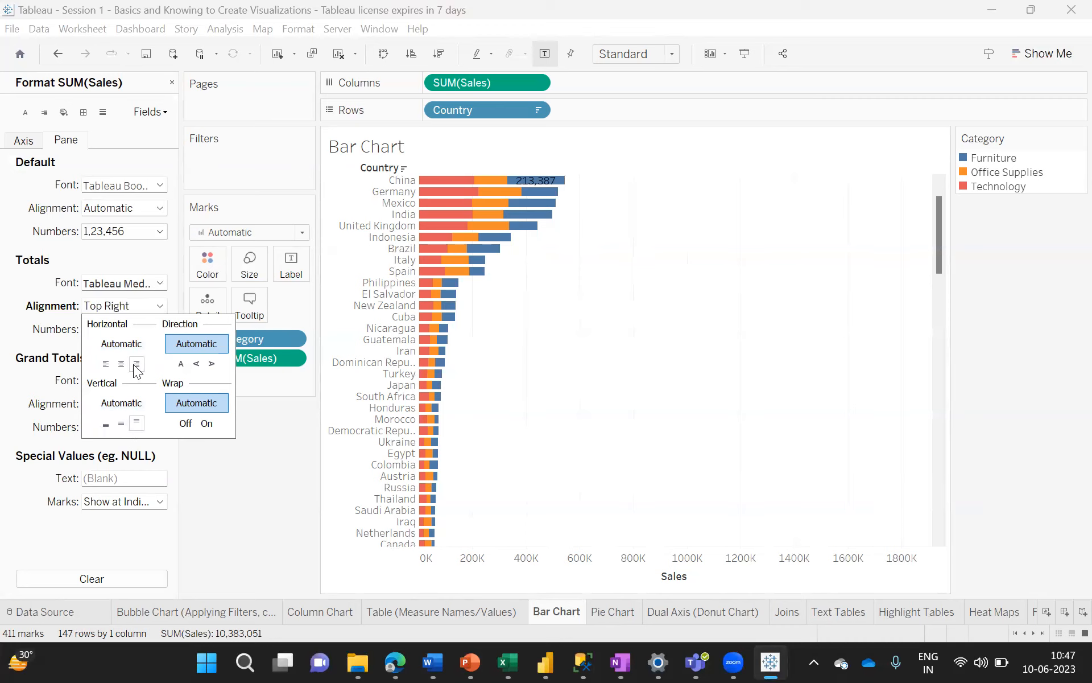
# - Set the SUM(Sales) totals alignment to horizontal left with upright text direction, and close the alignment options
pyautogui.click(120, 365)
pyautogui.click(106, 365)
pyautogui.click(183, 364)
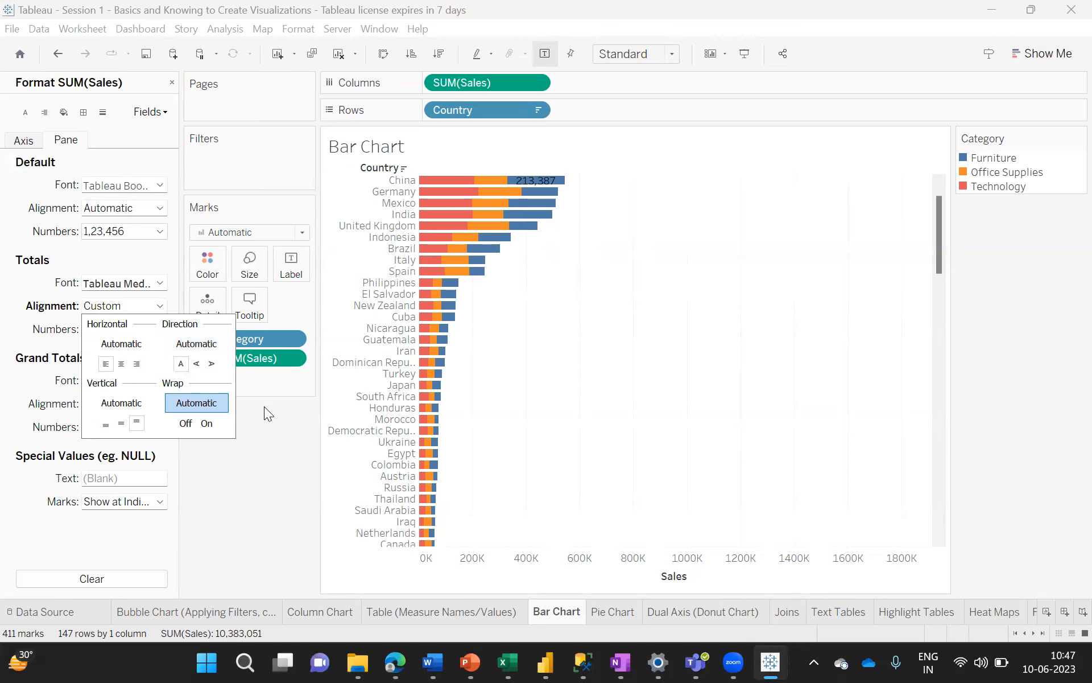
pyautogui.click(267, 422)
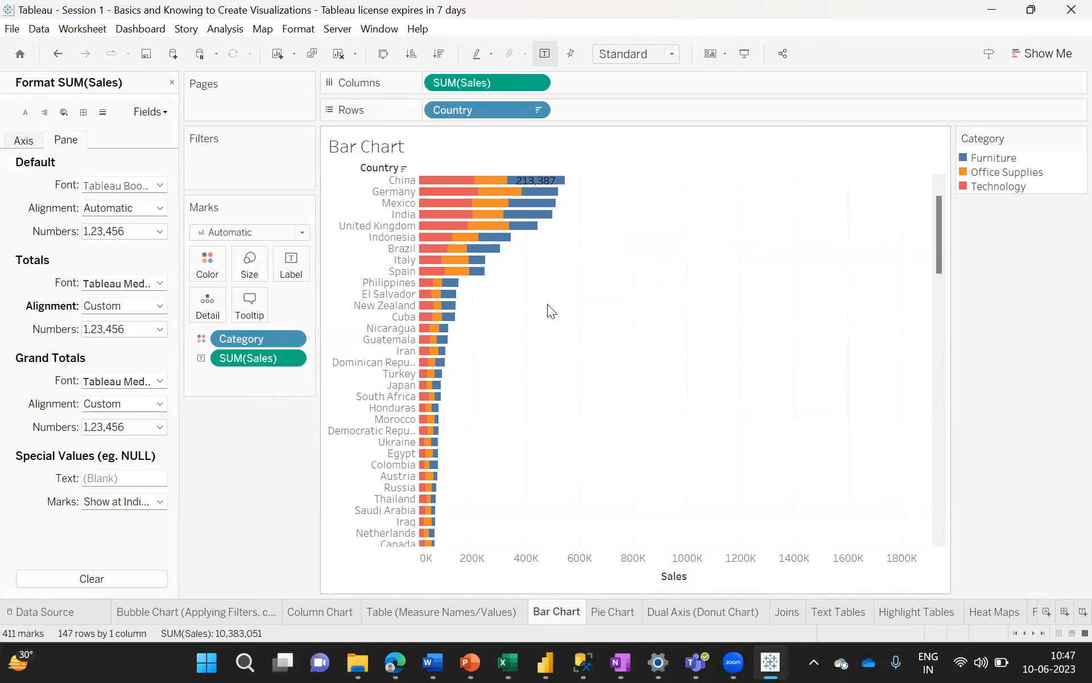
# - Review the label alignment options and turn off Show mark labels for the bar chart
pyautogui.click(291, 266)
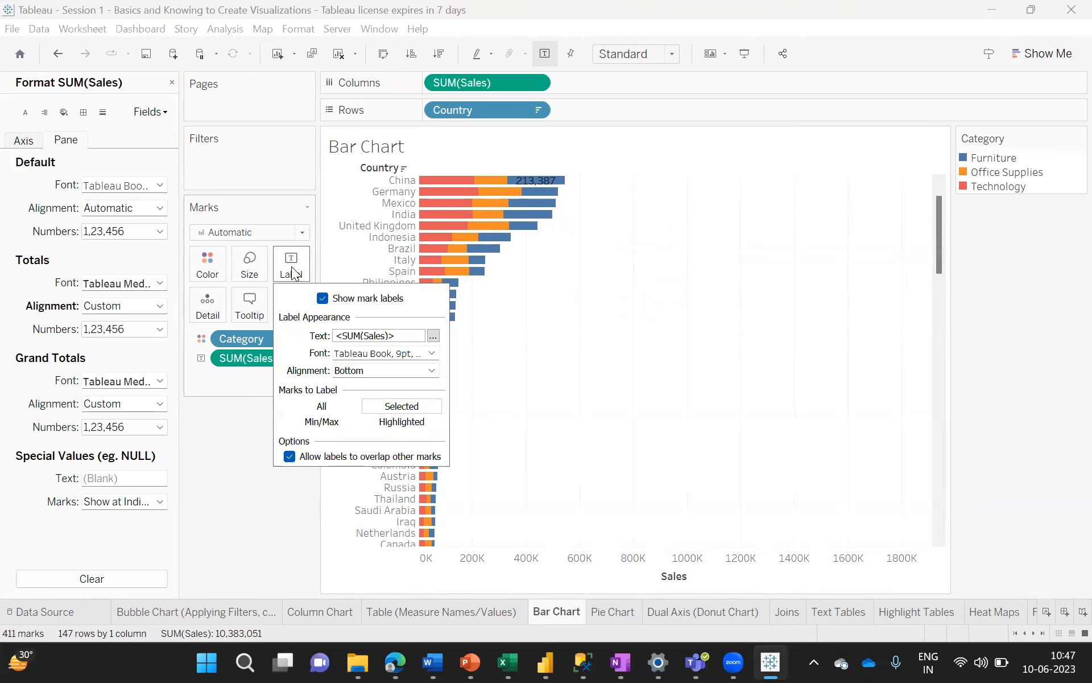
pyautogui.click(386, 371)
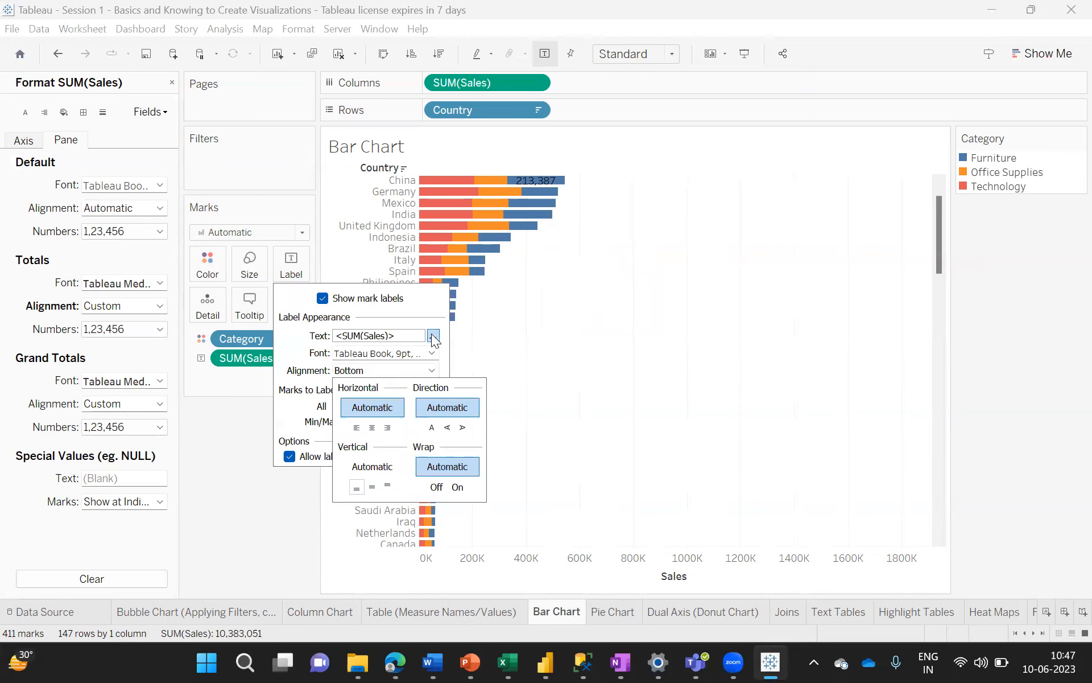
pyautogui.click(323, 301)
pyautogui.click(322, 302)
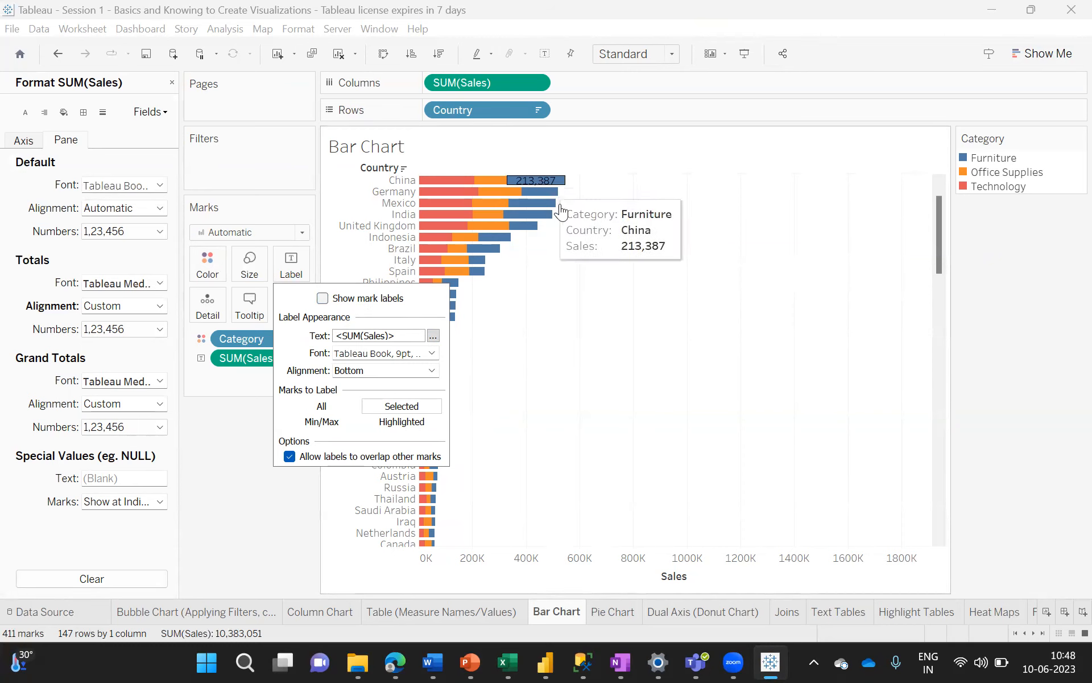
pyautogui.click(571, 247)
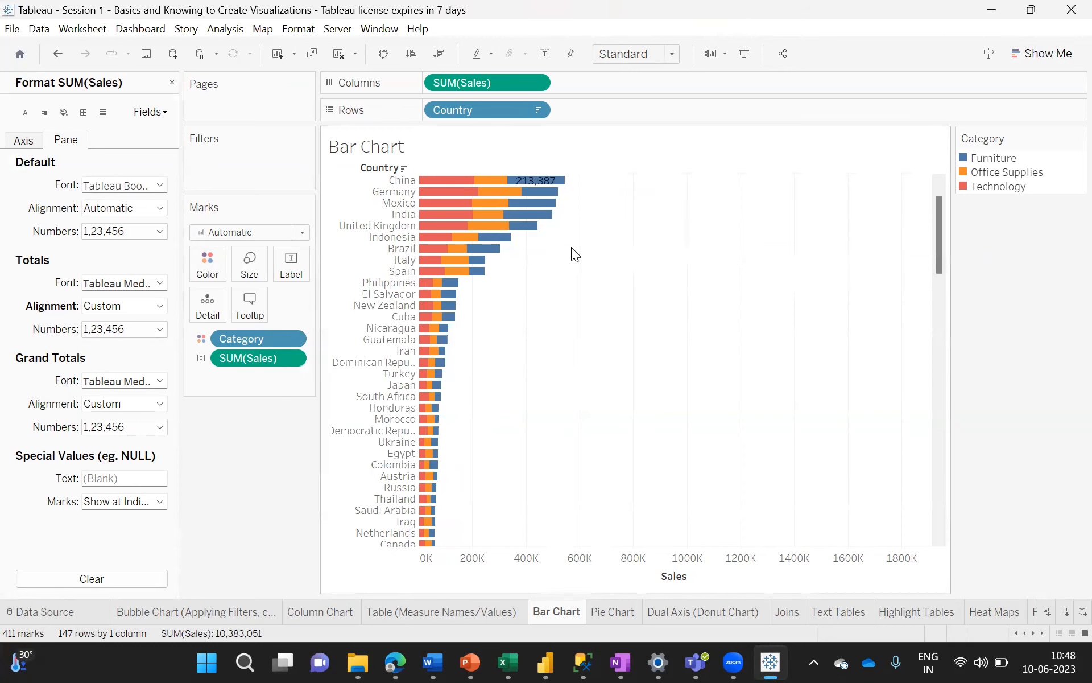
# - Set the mark label of China's Furniture segment to Automatic and clear the selection
pyautogui.click(527, 184)
pyautogui.rightClick(528, 184)
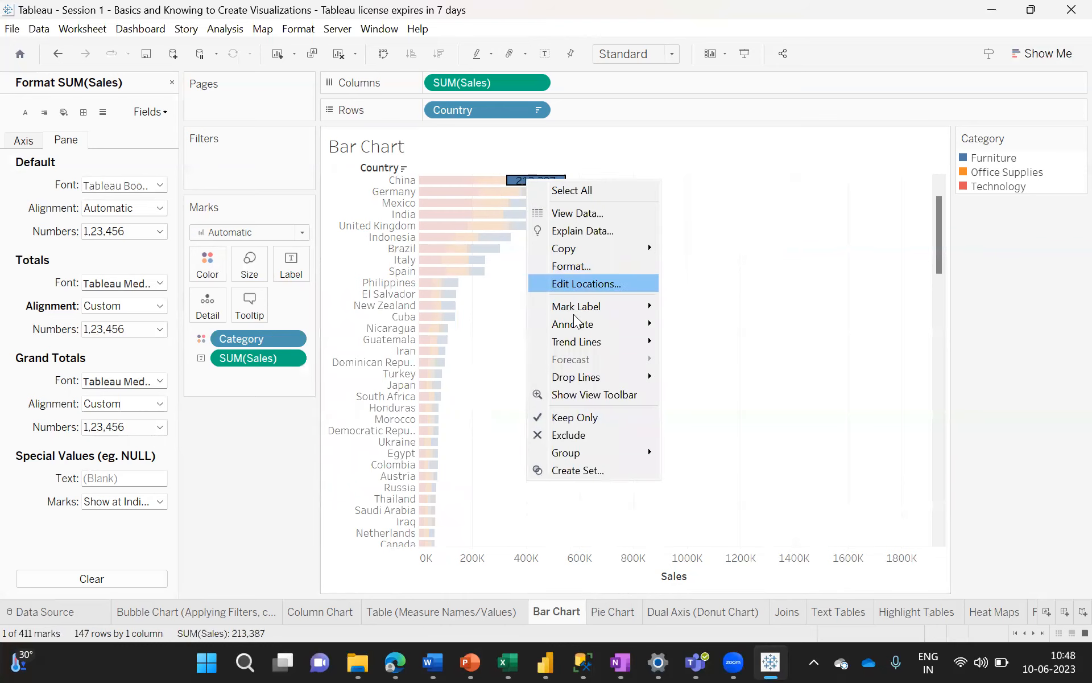
pyautogui.moveTo(606, 309)
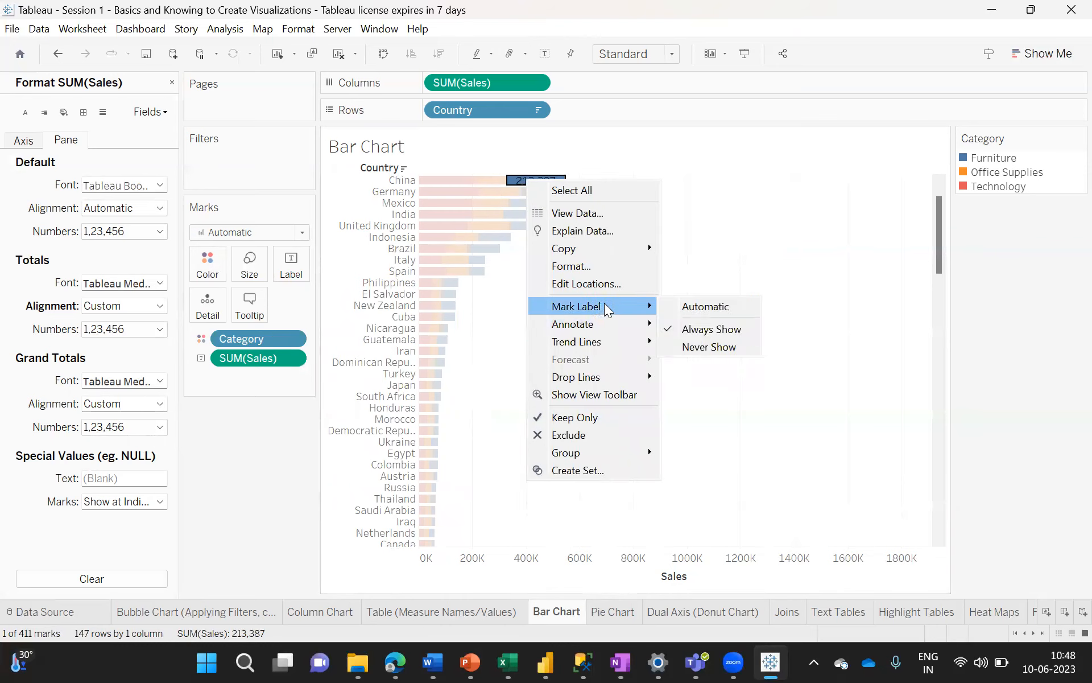
pyautogui.click(679, 307)
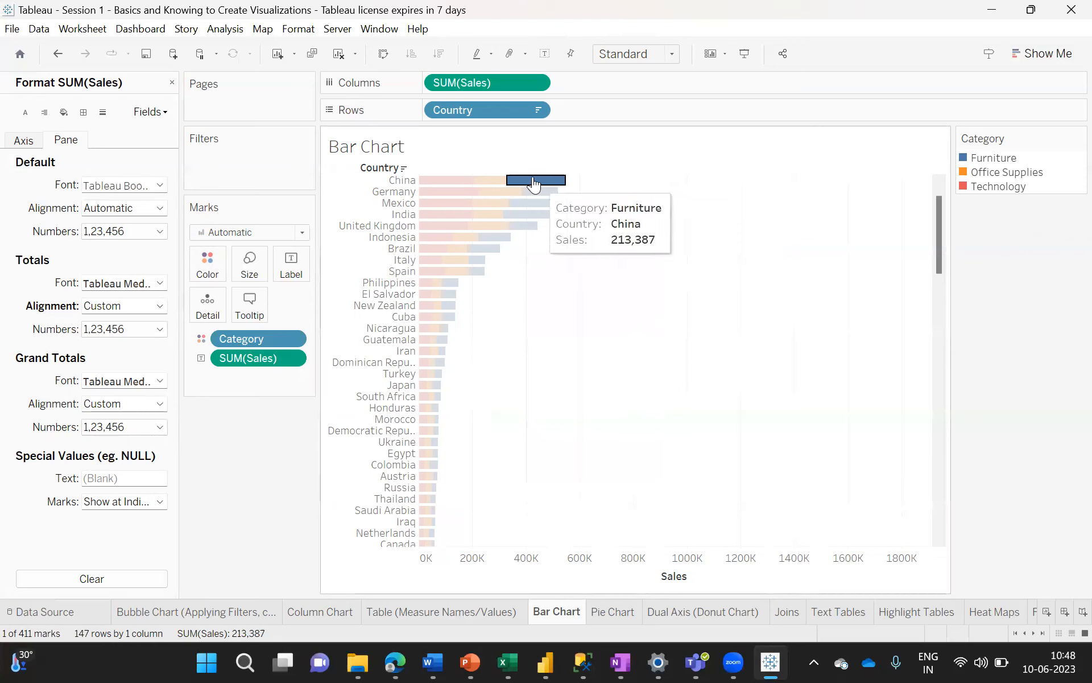
pyautogui.click(548, 328)
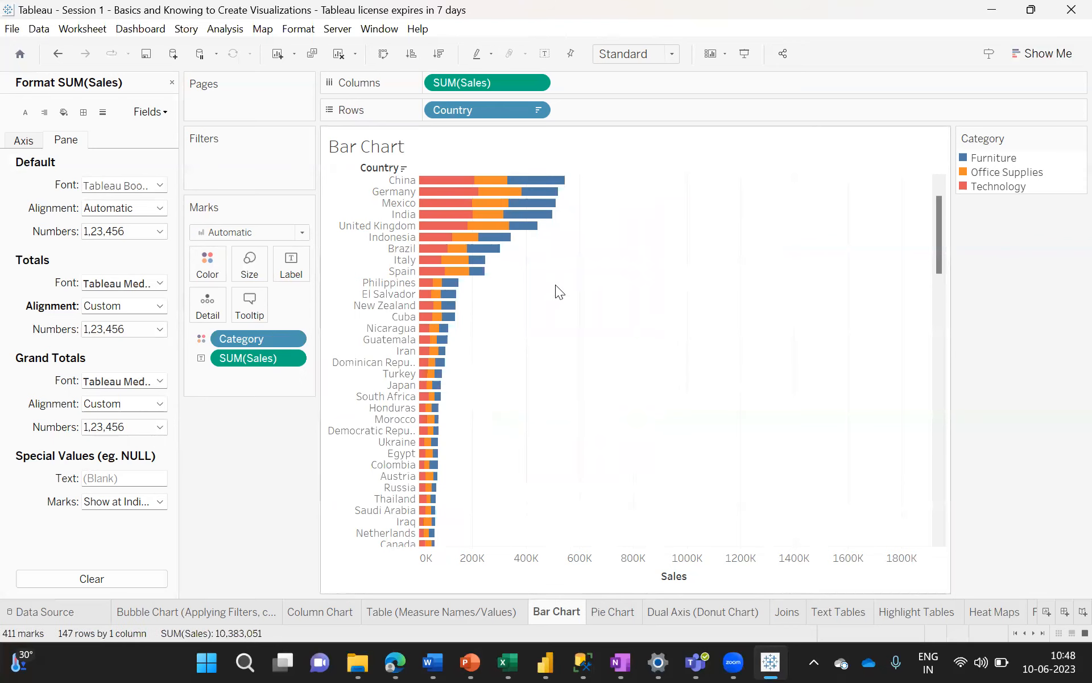
# - Switch between the Column Chart and Bar Chart worksheets to compare the two chart types
pyautogui.rightClick(512, 290)
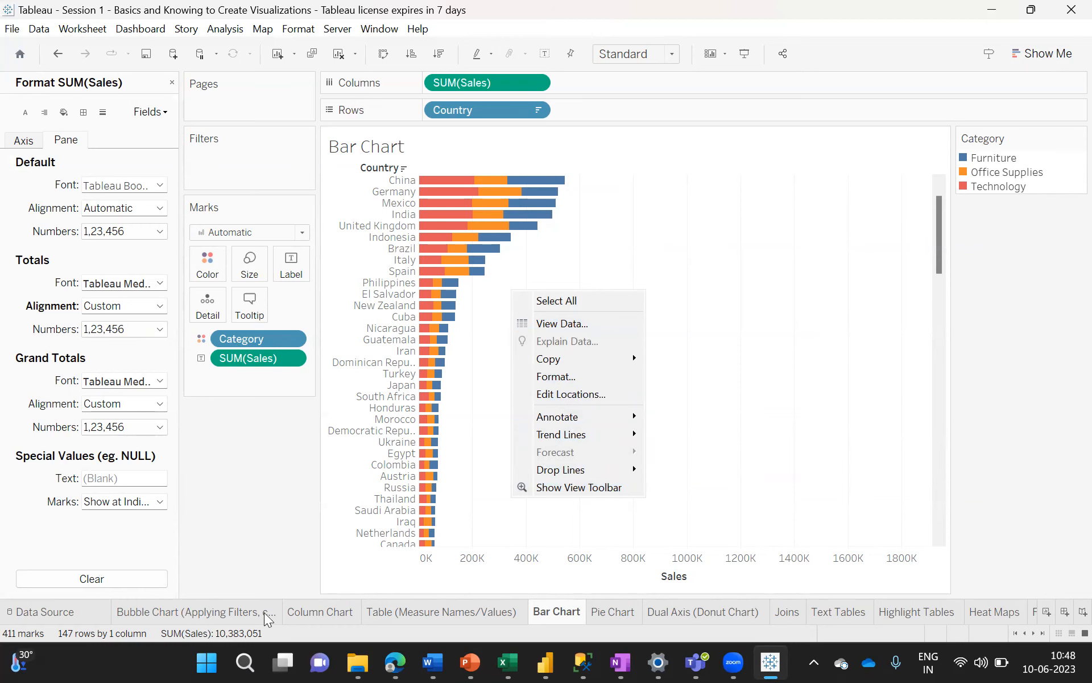
pyautogui.click(306, 613)
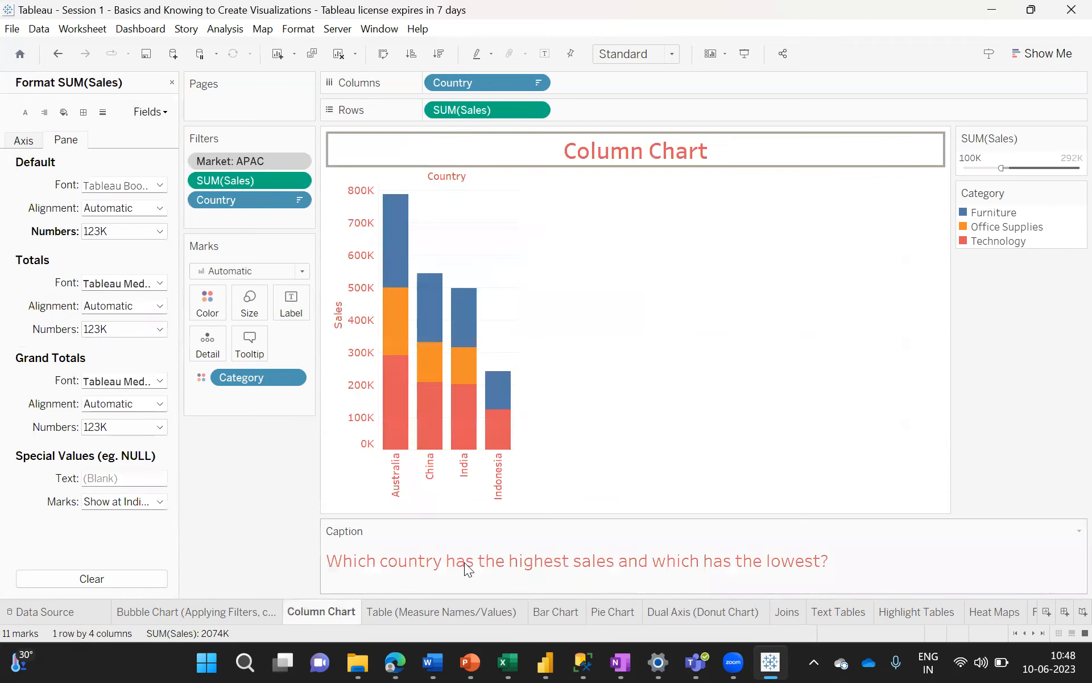
pyautogui.click(551, 610)
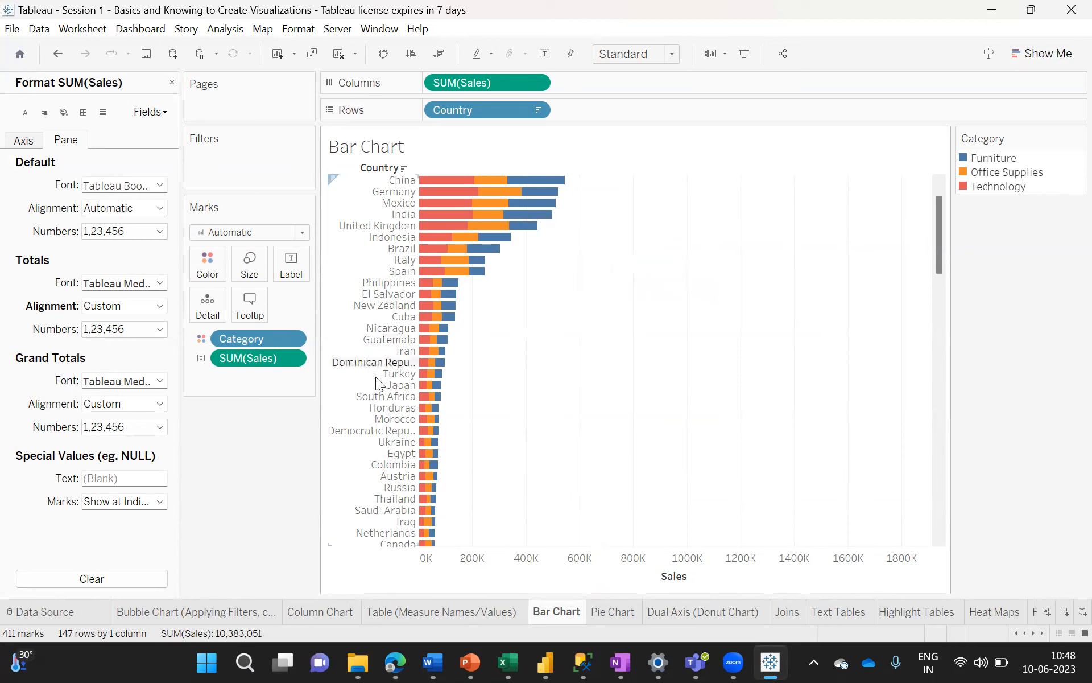
pyautogui.click(316, 612)
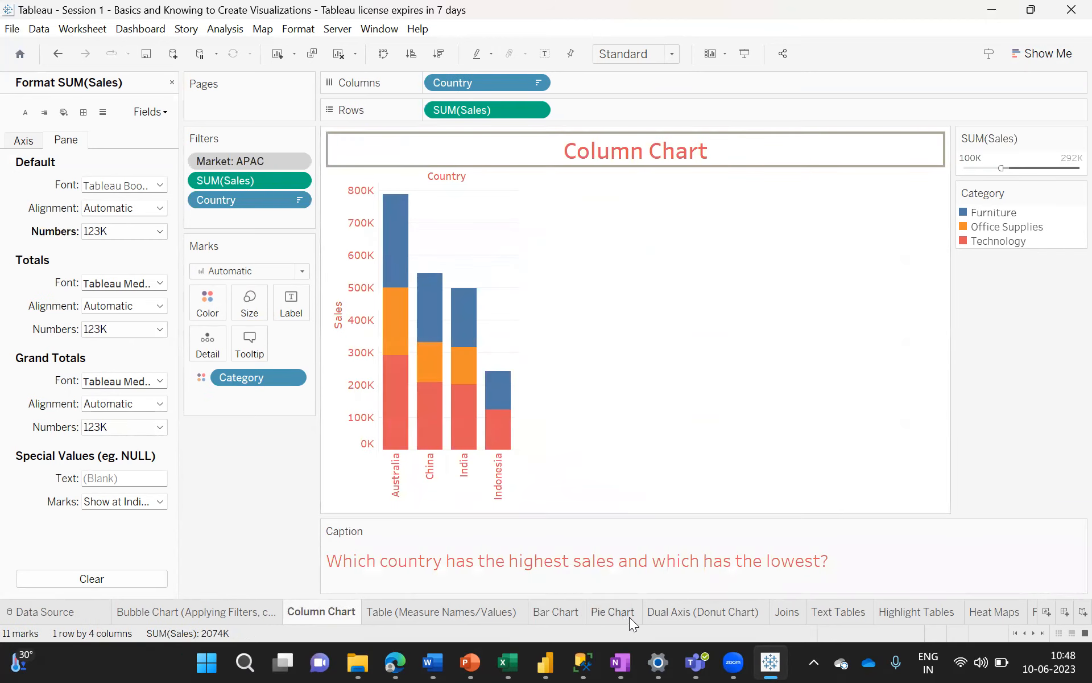
pyautogui.click(450, 614)
pyautogui.click(553, 612)
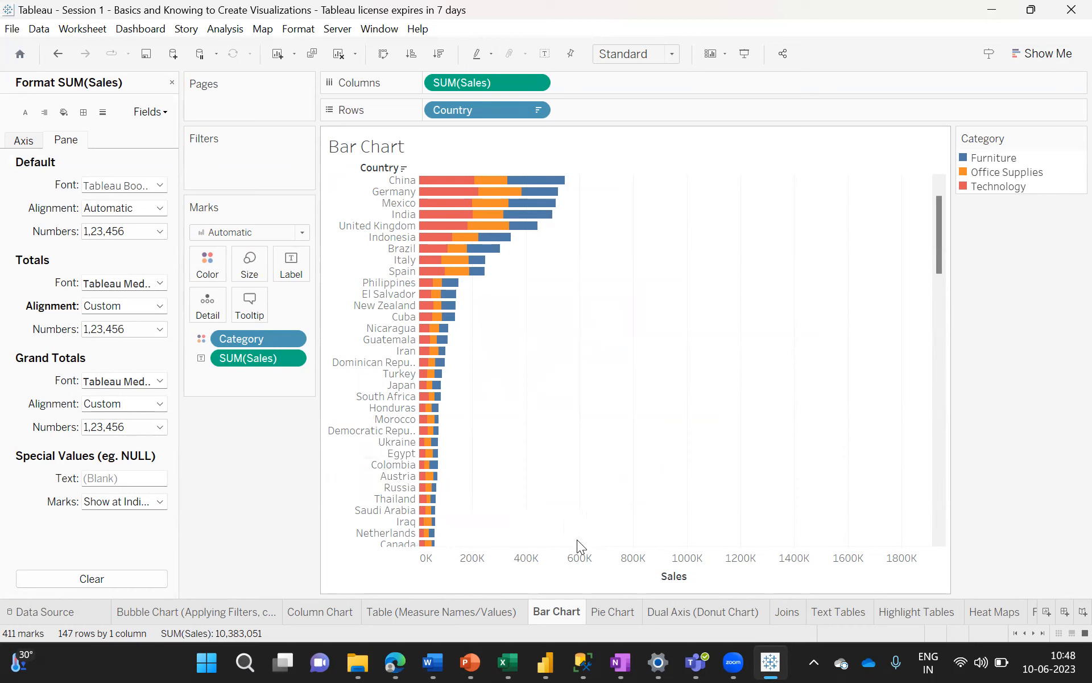
# - Open the Pie Chart worksheet
pyautogui.moveTo(607, 611)
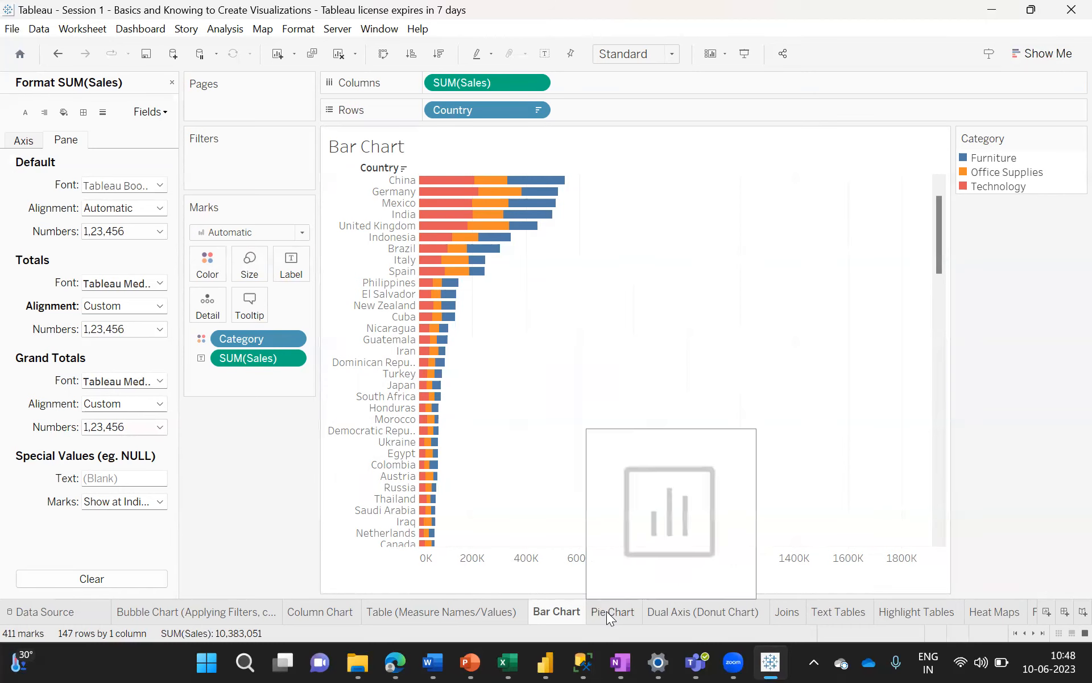
pyautogui.click(606, 611)
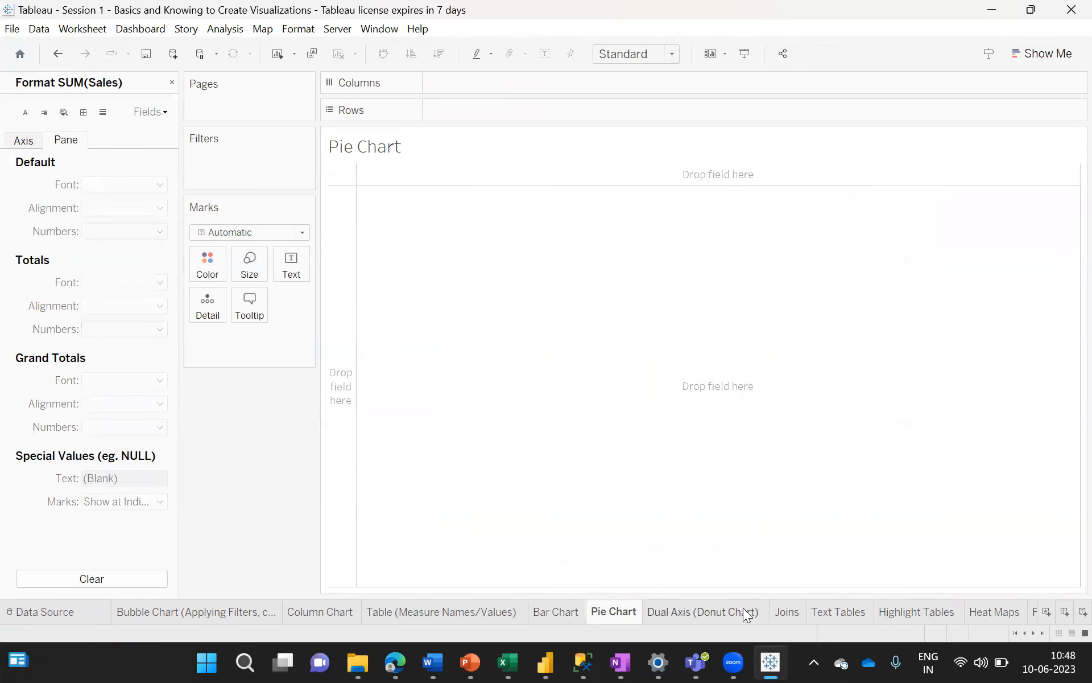
pyautogui.moveTo(786, 615)
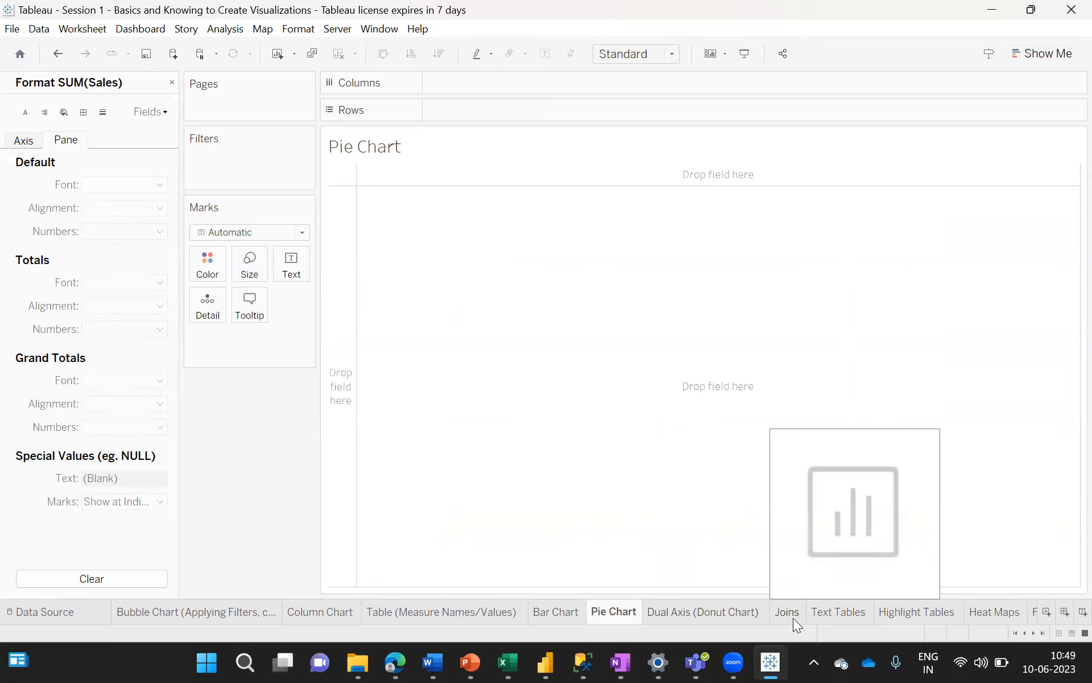
pyautogui.moveTo(610, 617)
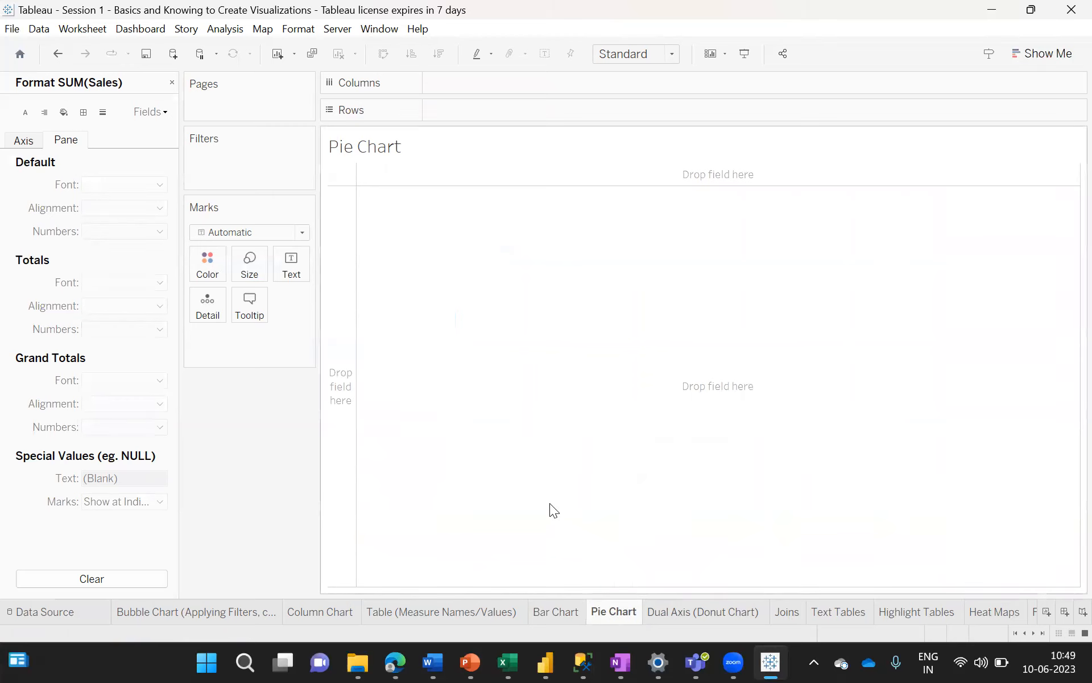
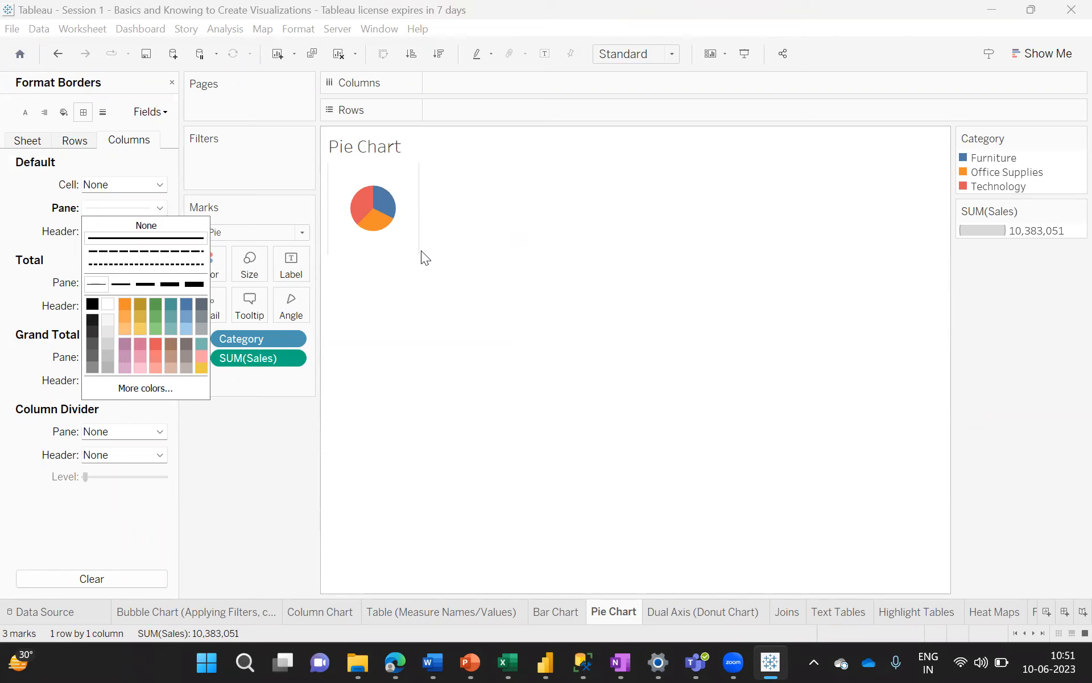
# - Fit the pie chart to Entire View and close the border formatting to bring back the data fields
pyautogui.click(663, 51)
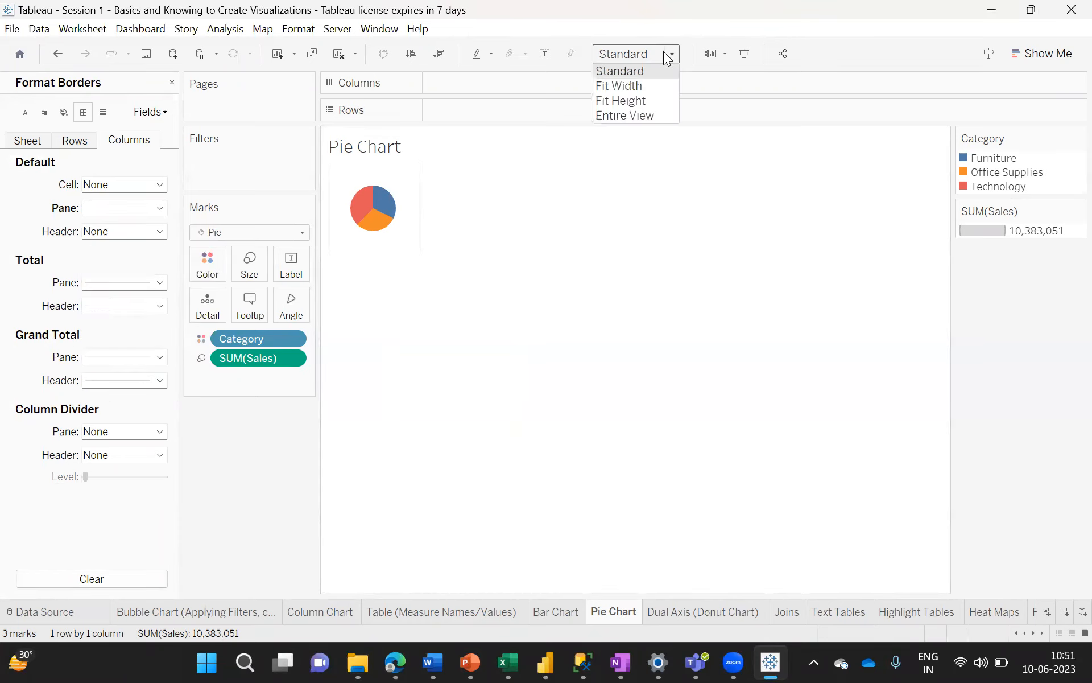
pyautogui.click(621, 117)
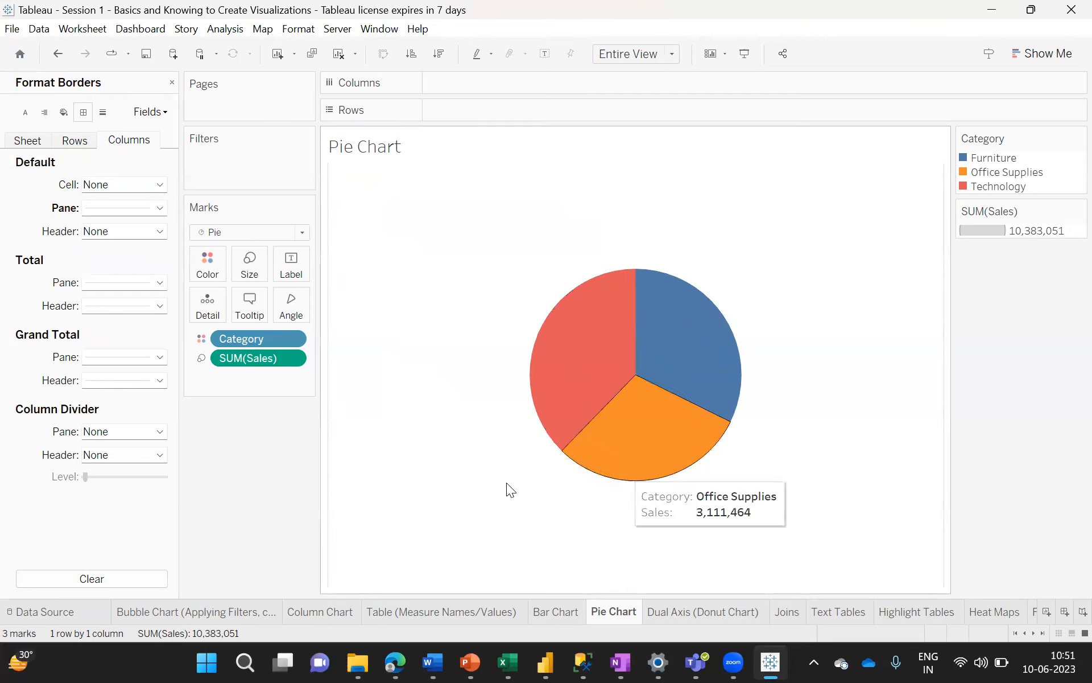
pyautogui.click(668, 53)
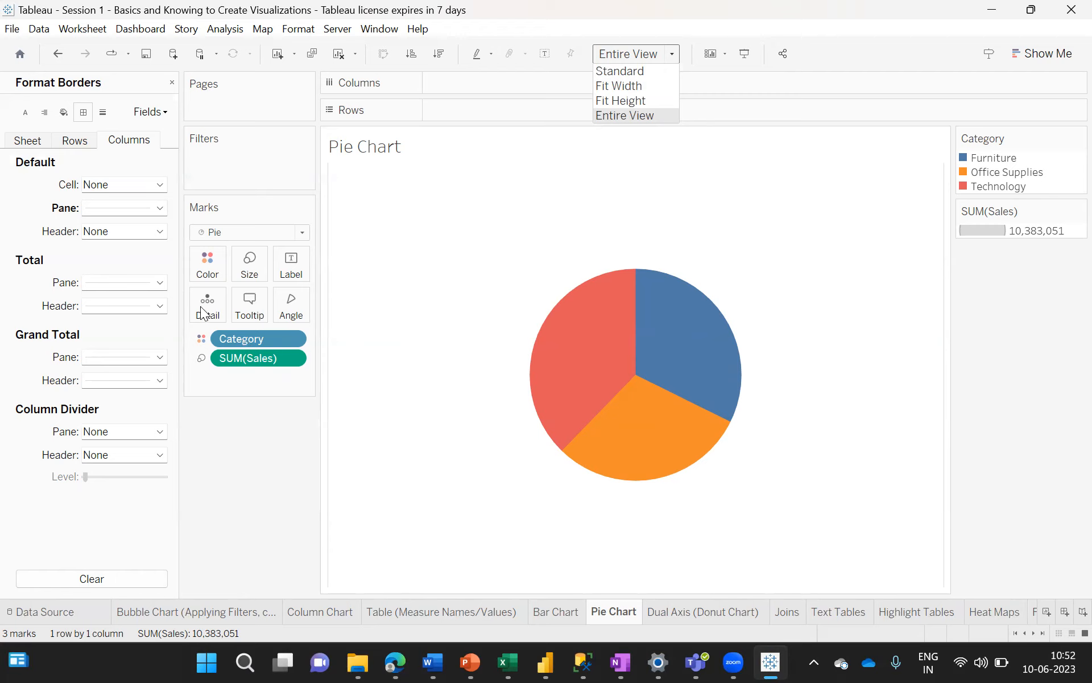
pyautogui.click(170, 79)
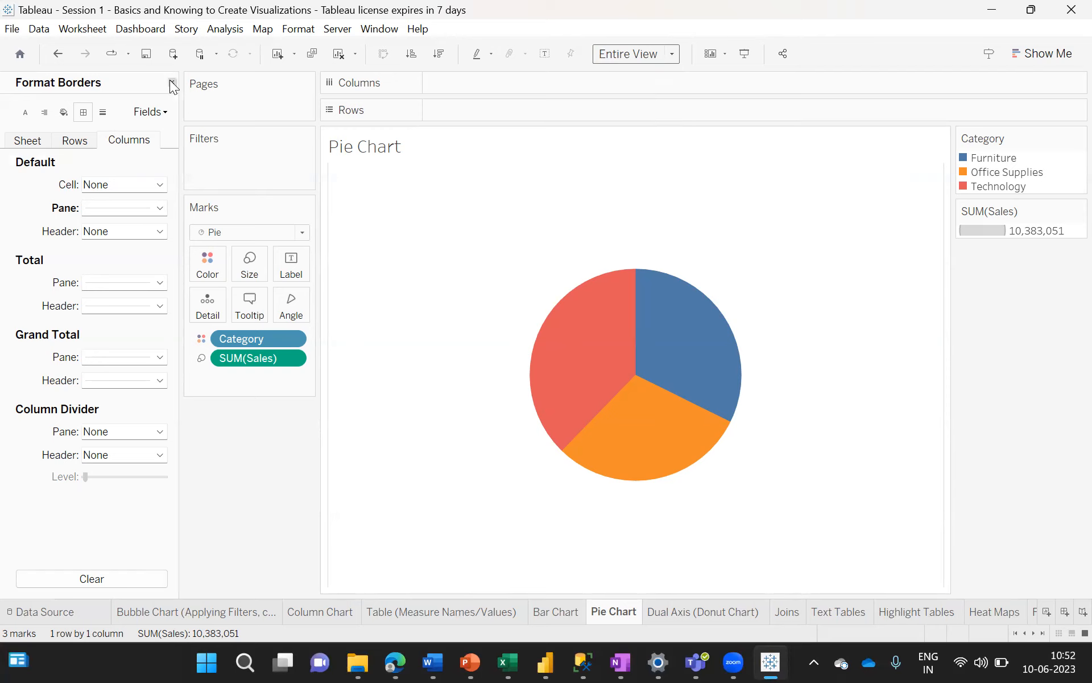
pyautogui.click(170, 79)
pyautogui.click(171, 83)
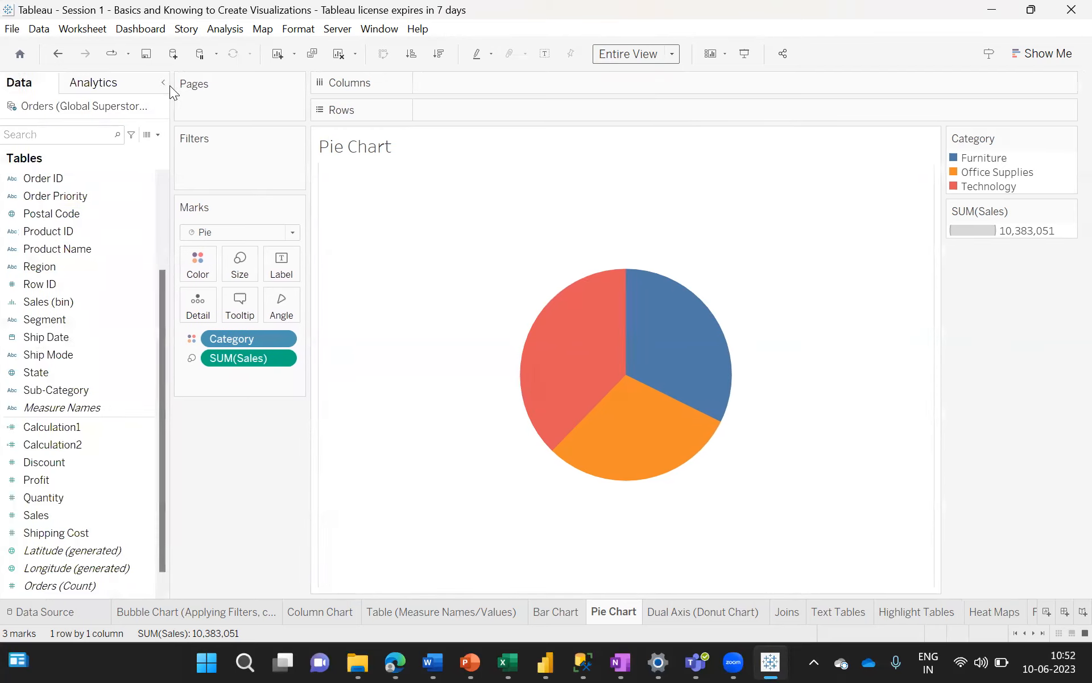
pyautogui.click(9, 83)
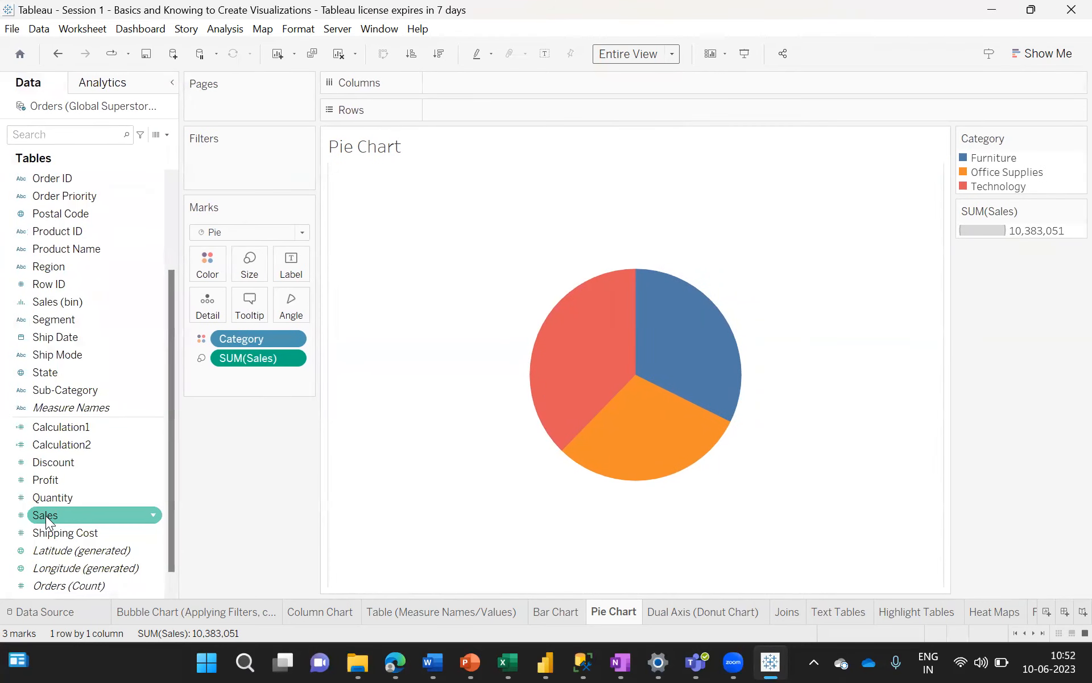
# - Label the pie slices with Sales and Category, placing the Category name above the Sales value
pyautogui.moveTo(45, 515); pyautogui.dragTo(285, 268)
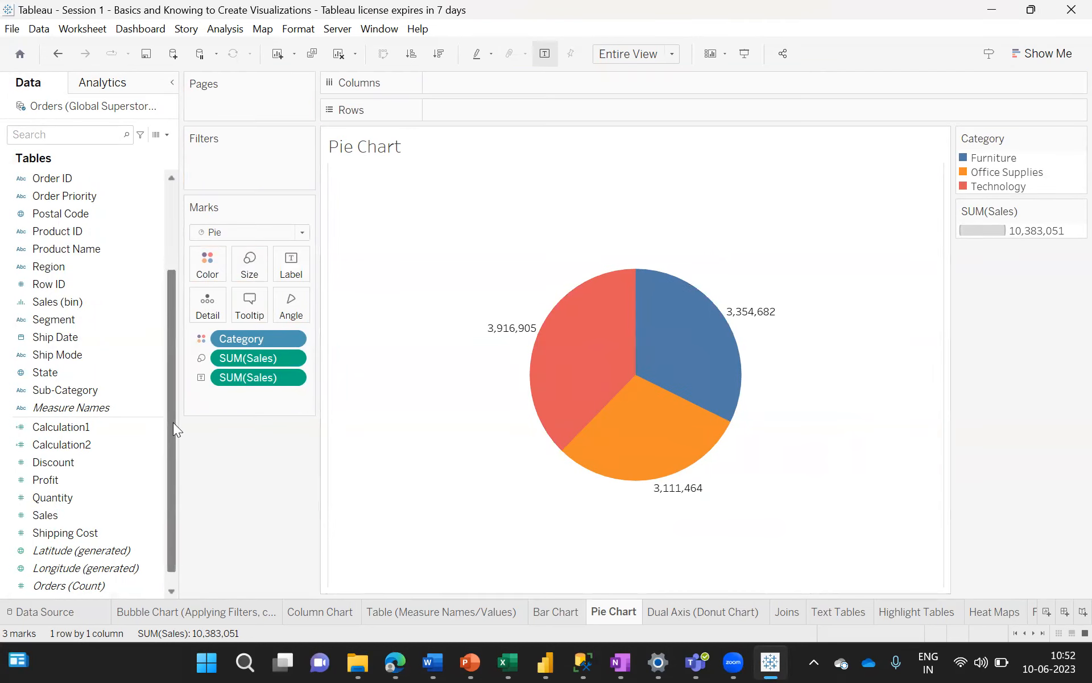
pyautogui.scroll(3, 171, 422)
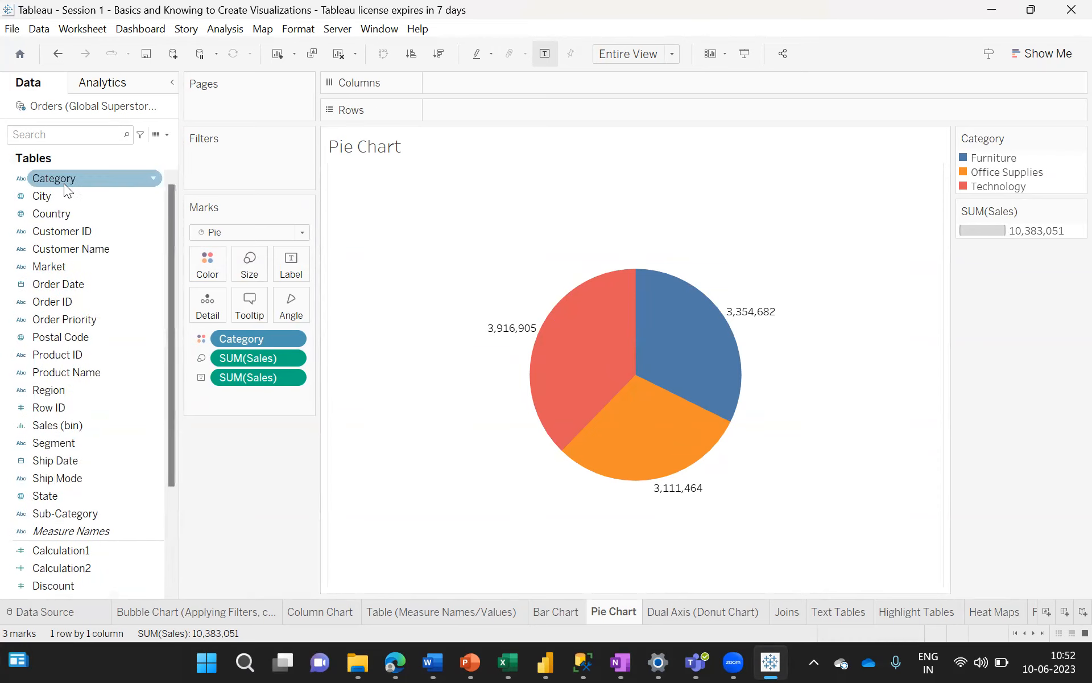
pyautogui.moveTo(47, 176); pyautogui.dragTo(293, 268)
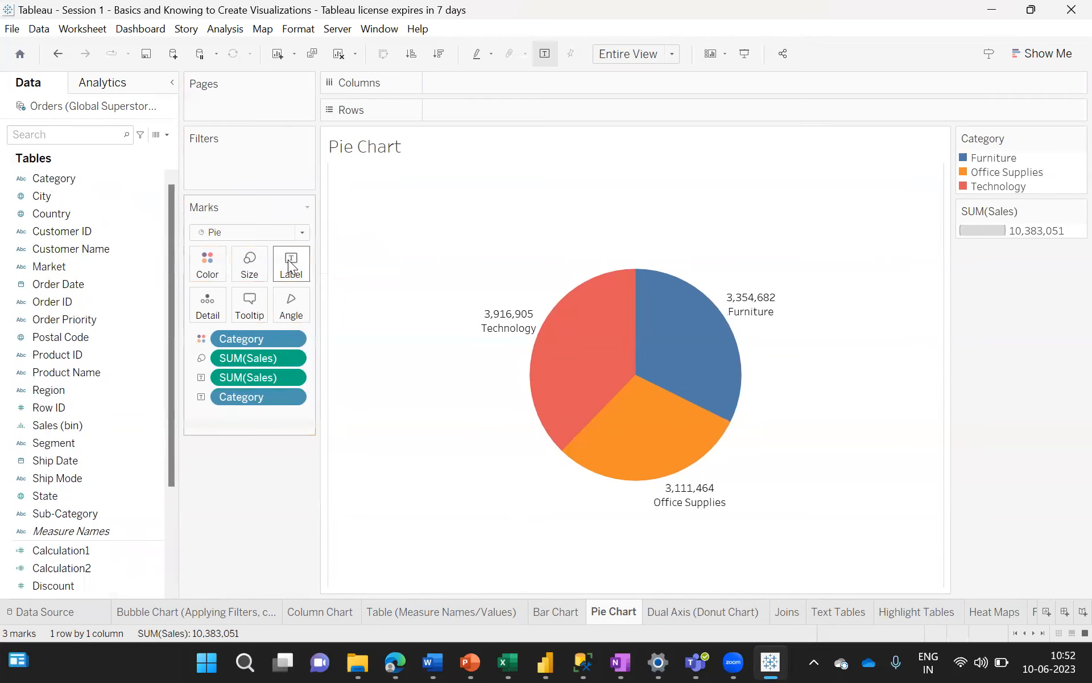
pyautogui.moveTo(517, 337)
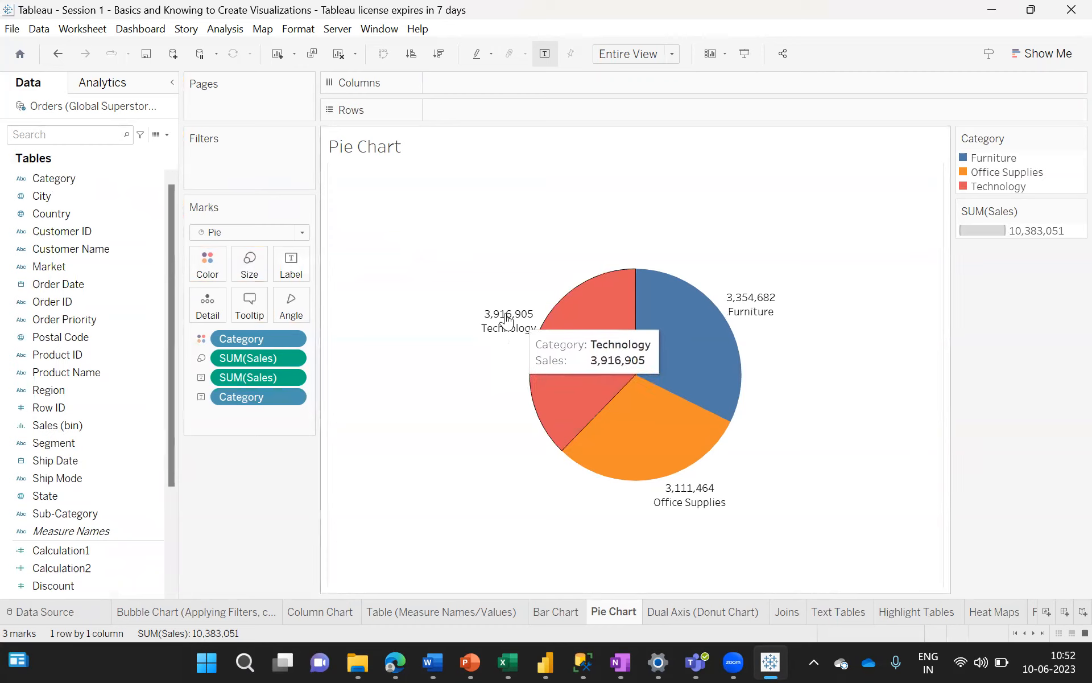
pyautogui.moveTo(241, 401); pyautogui.dragTo(240, 365)
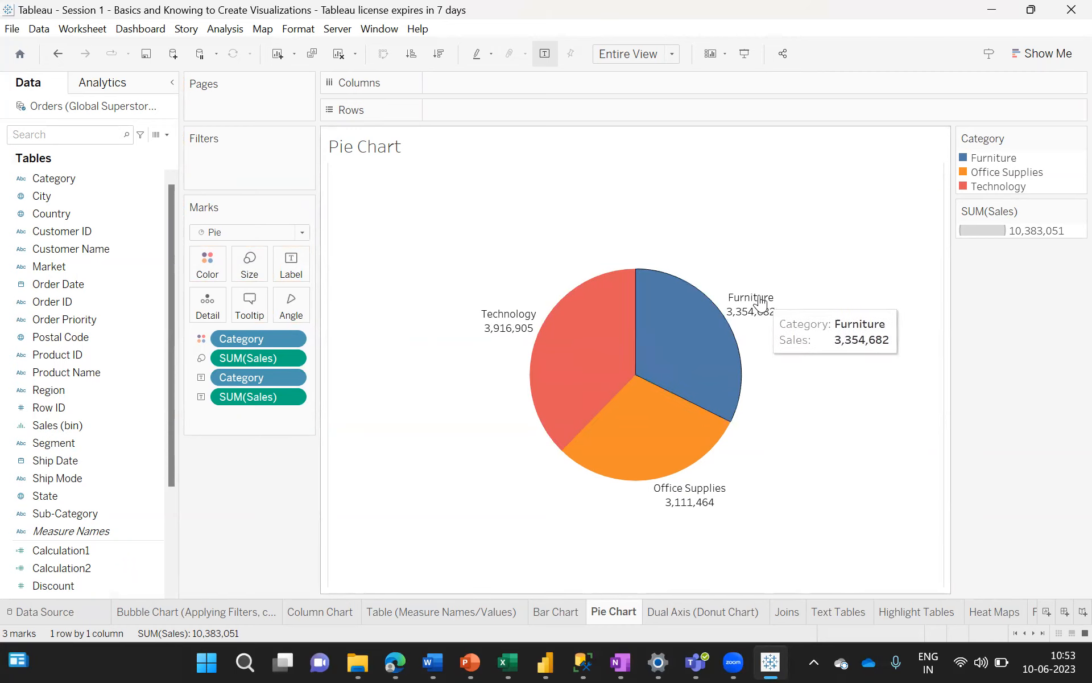
# - Select the Furniture slice of the pie to check its label and details, and clear the selection
pyautogui.click(676, 348)
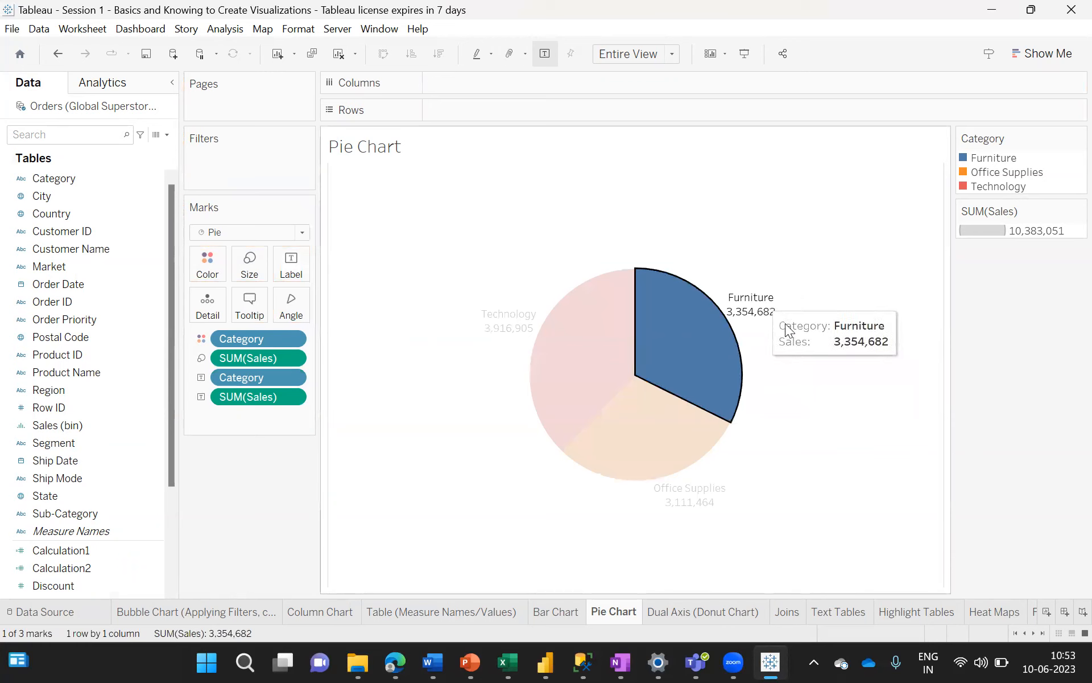
pyautogui.click(823, 361)
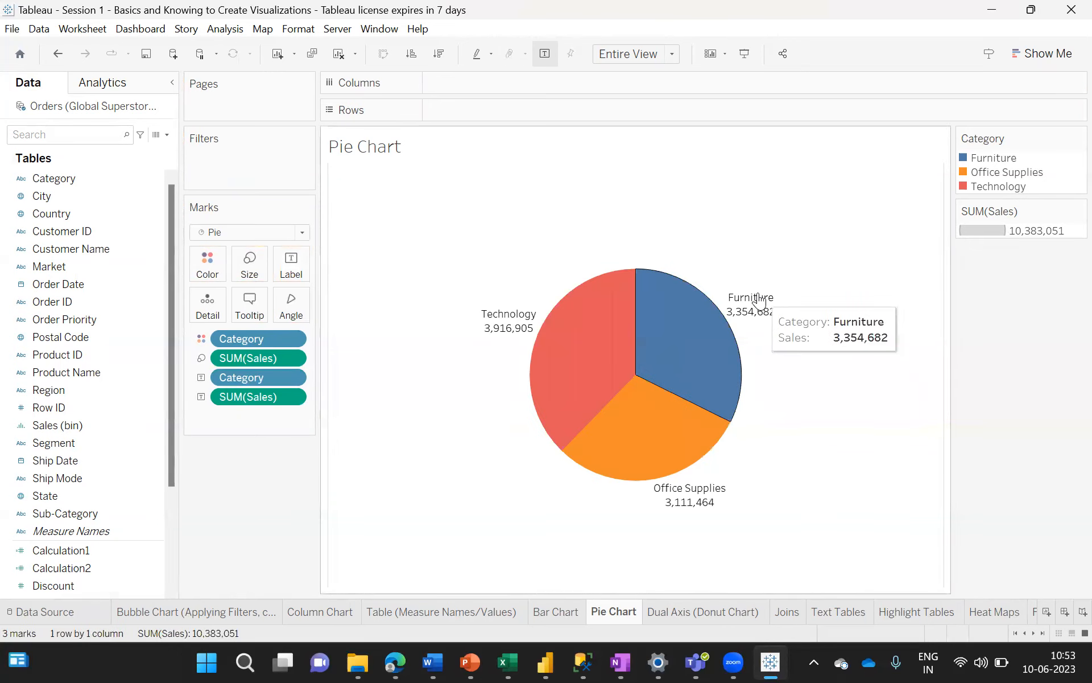
pyautogui.click(680, 336)
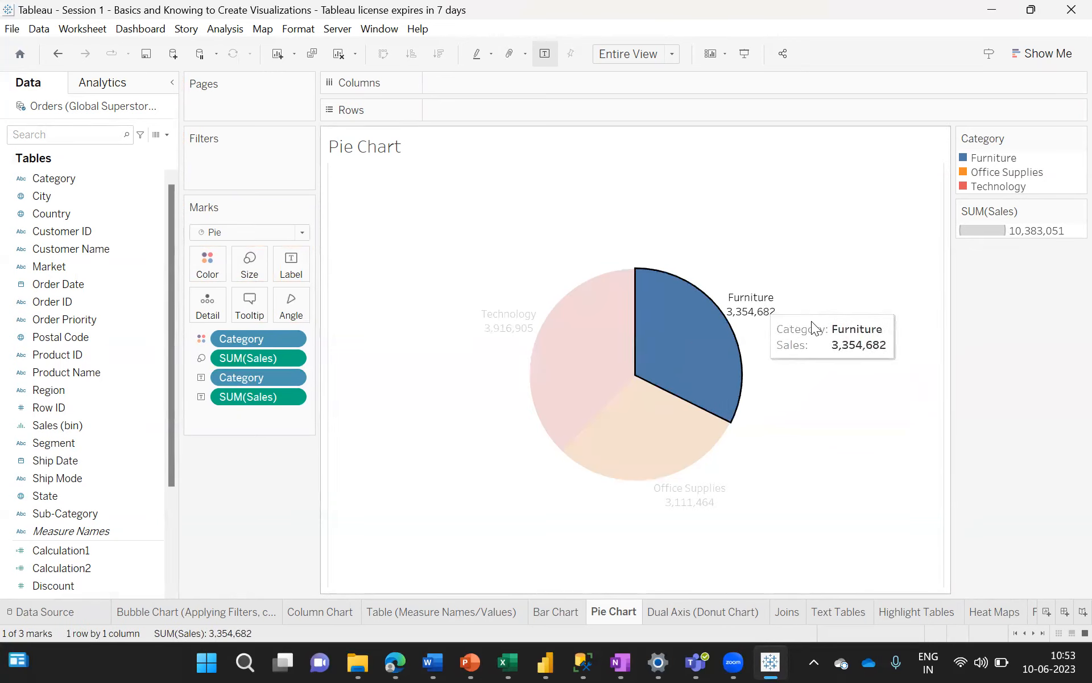
pyautogui.click(877, 293)
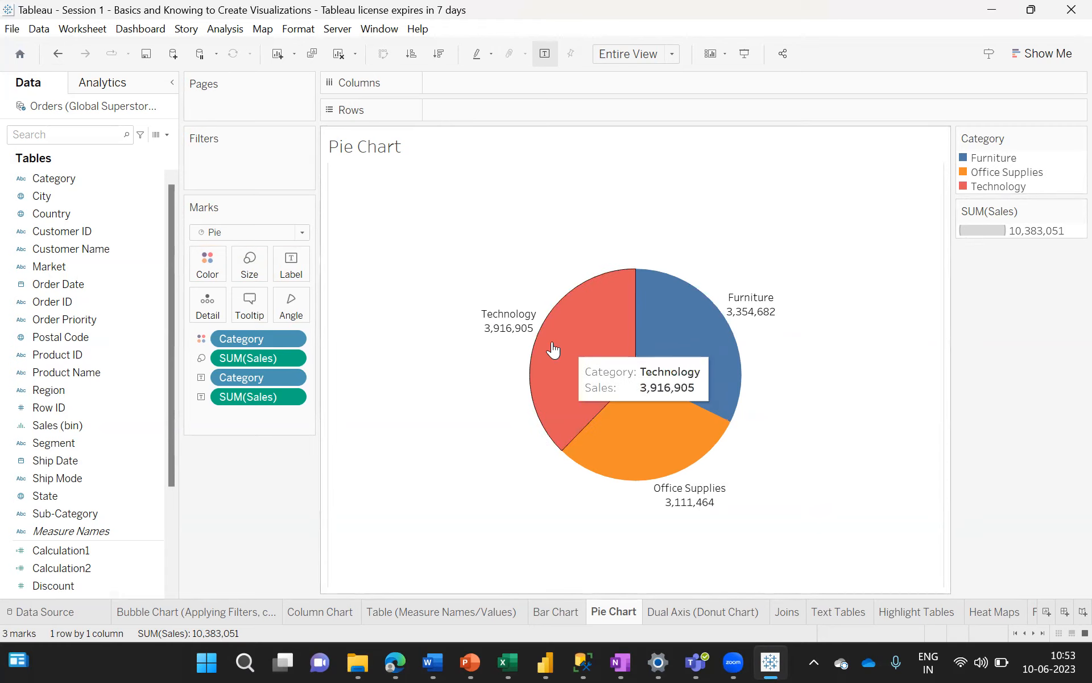
# - Open the font formatting for the Technology slice and the label settings of the pie marks
pyautogui.rightClick(495, 322)
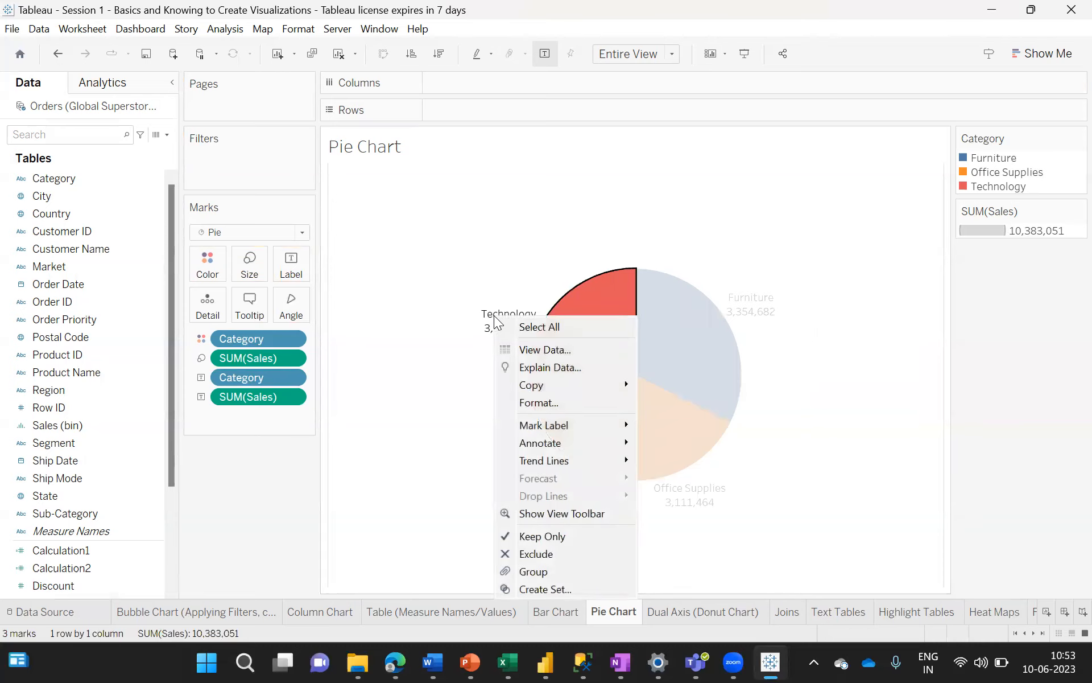
pyautogui.click(531, 404)
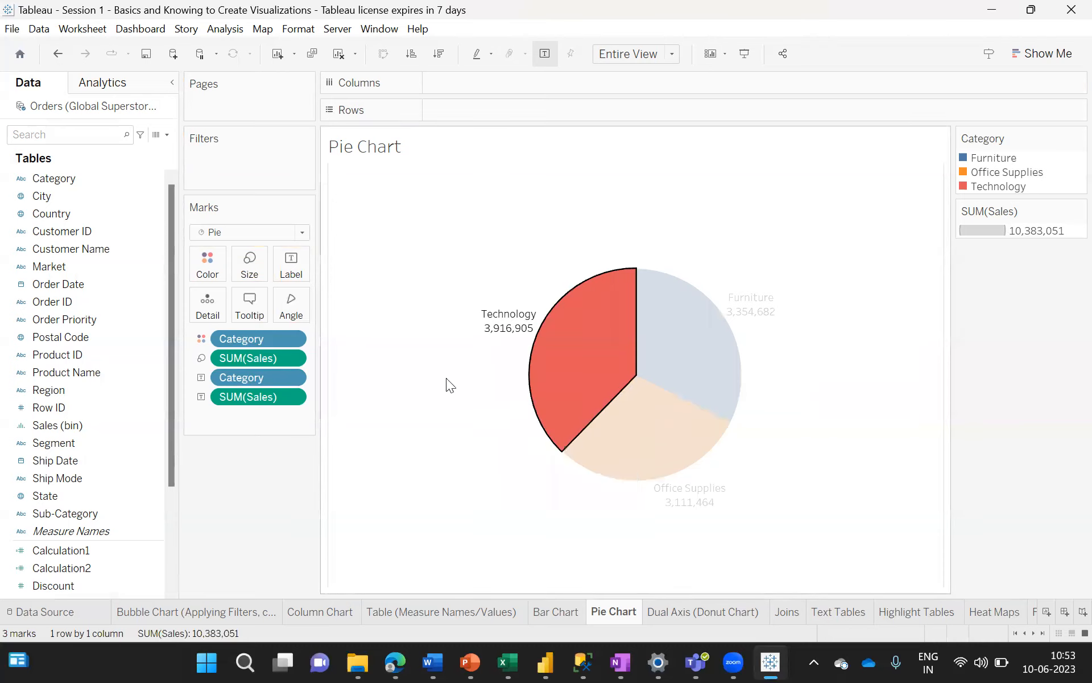
pyautogui.click(291, 262)
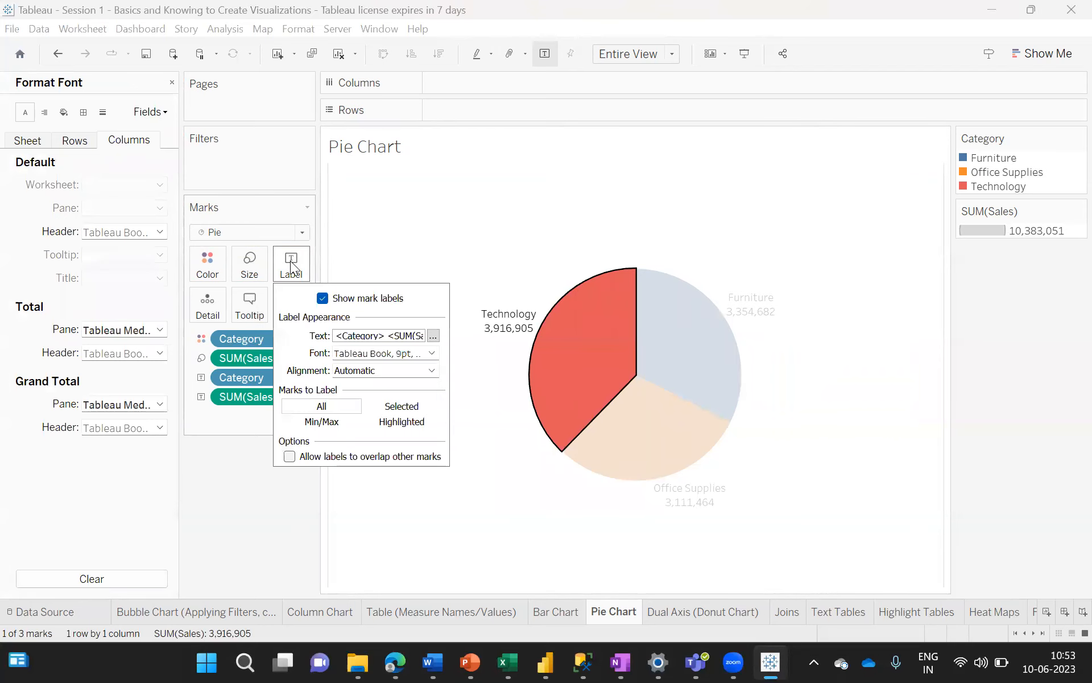
pyautogui.moveTo(614, 315)
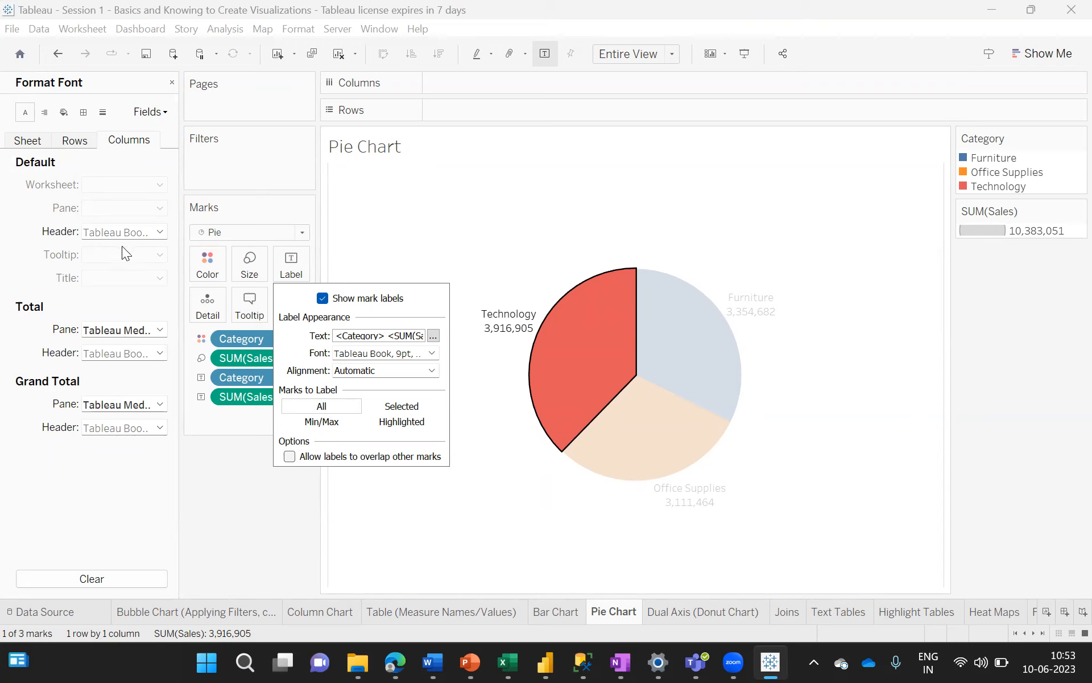
# - Color the Category and SUM(Sales) text of the pie labels orange, apply it and clear the slice selection
pyautogui.click(432, 337)
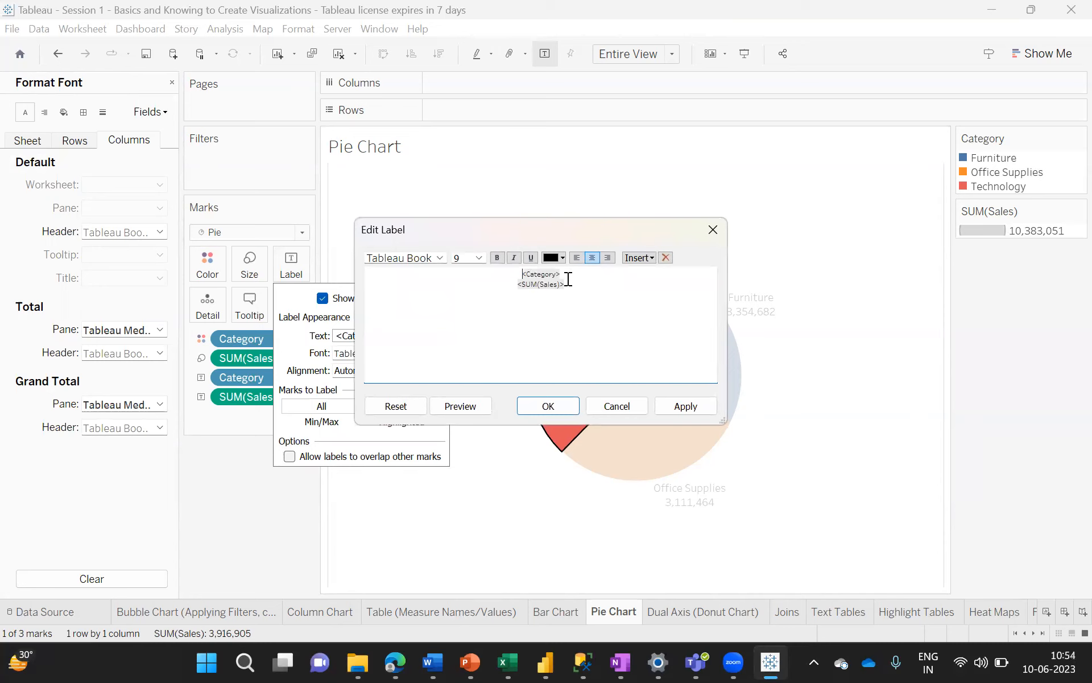
pyautogui.click(562, 259)
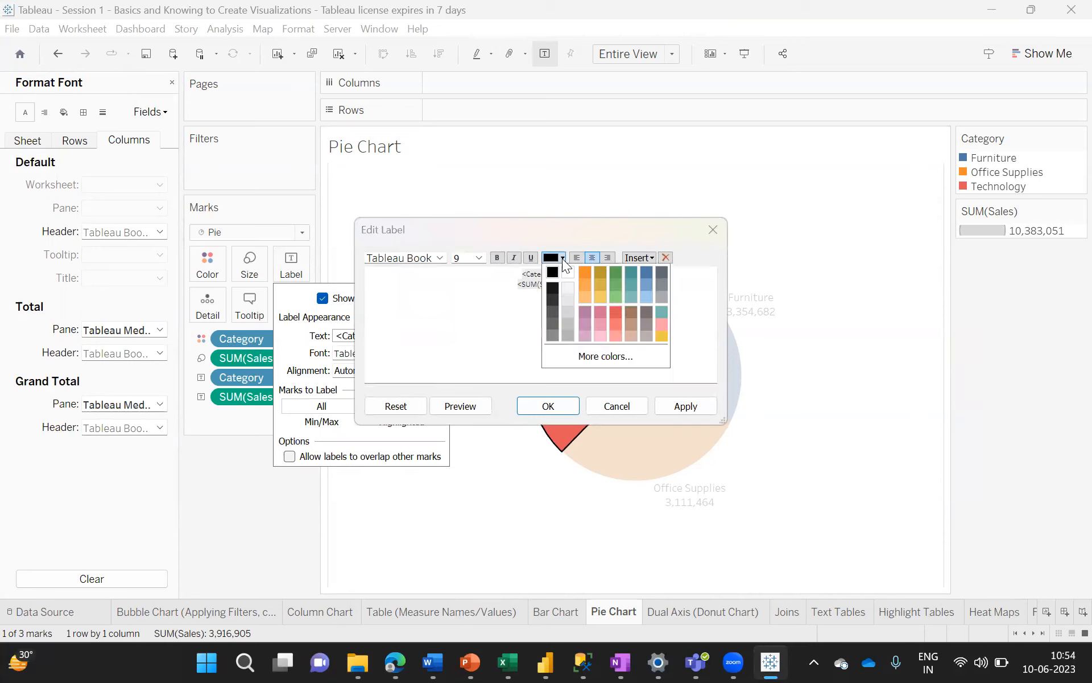
pyautogui.click(522, 304)
pyautogui.hotkey('ctrl', 'a')
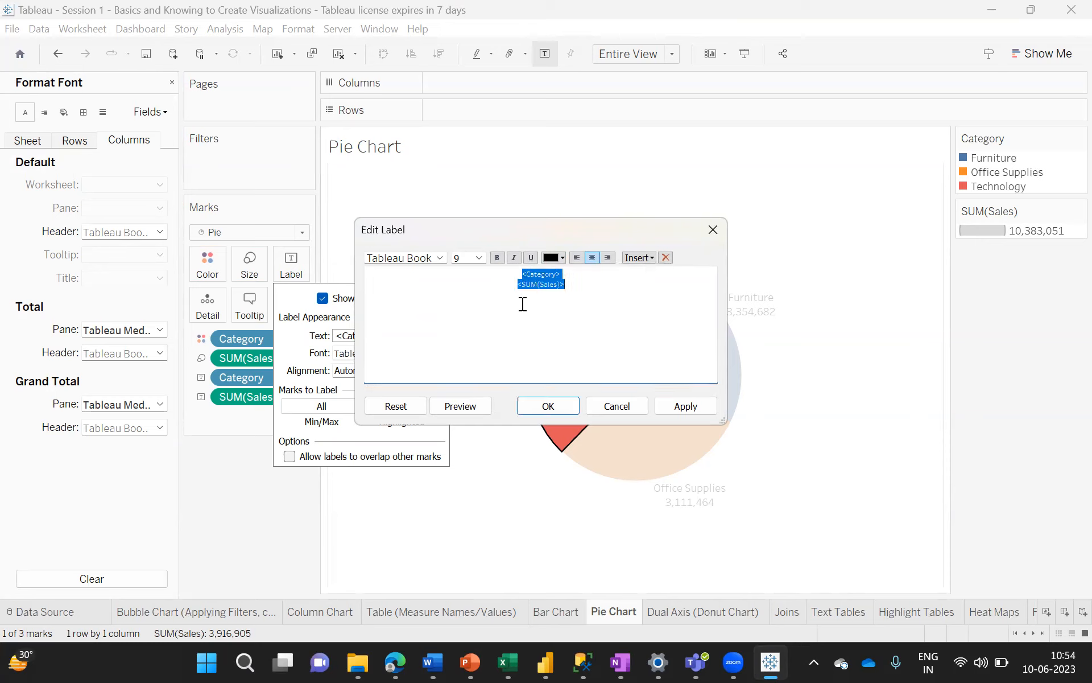
pyautogui.click(562, 258)
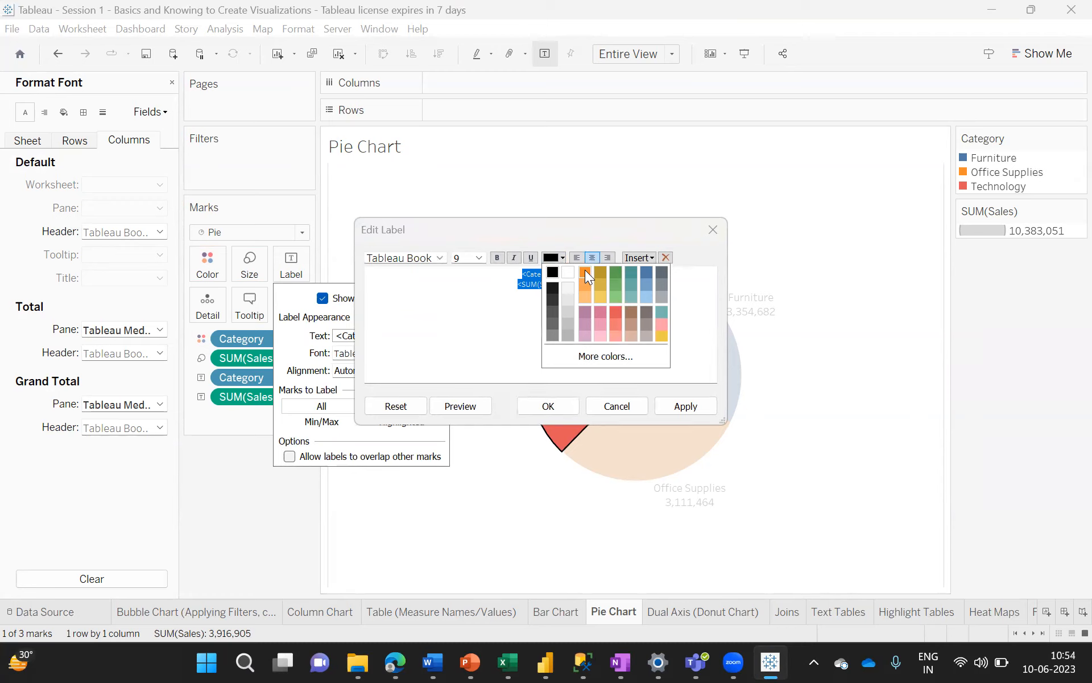
pyautogui.click(585, 269)
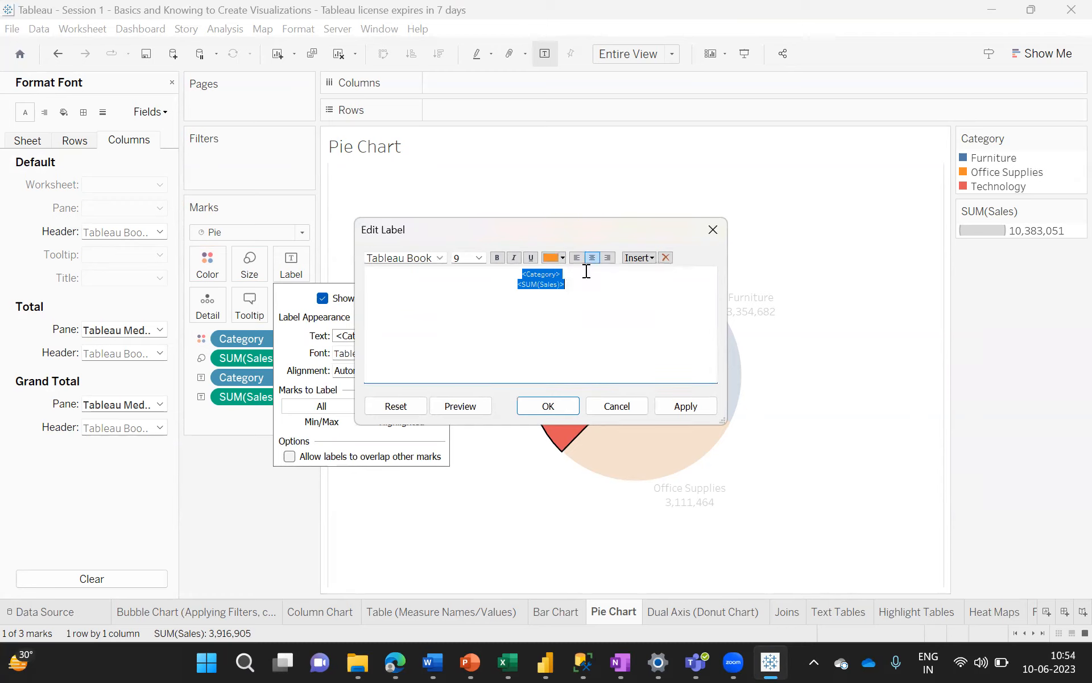
pyautogui.click(685, 407)
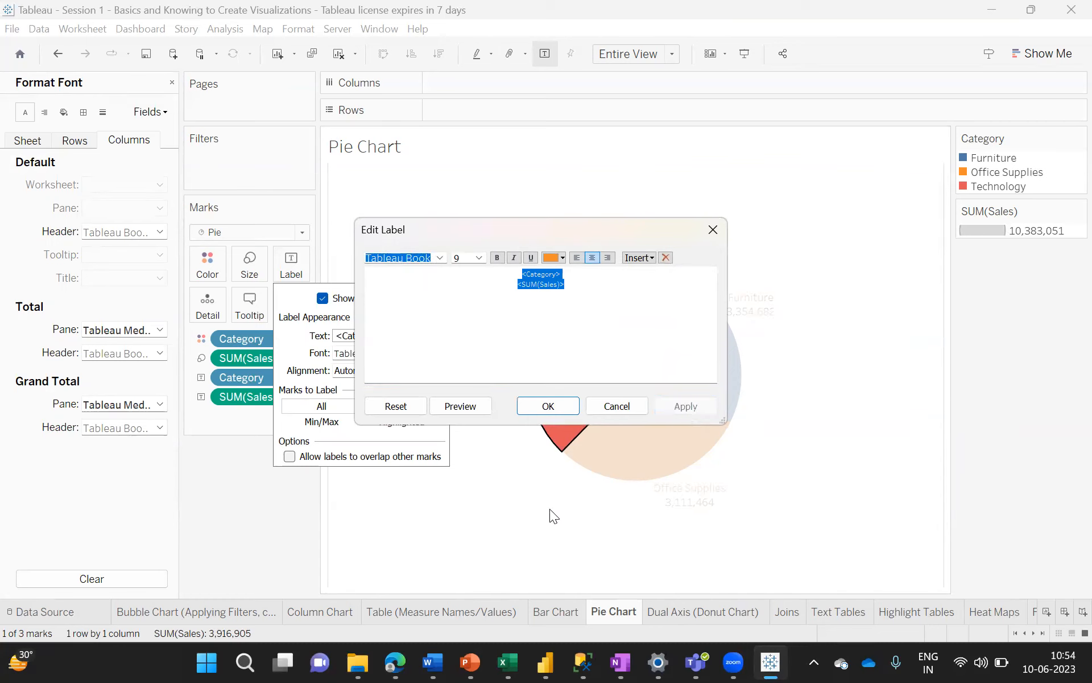
pyautogui.click(548, 405)
pyautogui.click(481, 511)
pyautogui.click(481, 511)
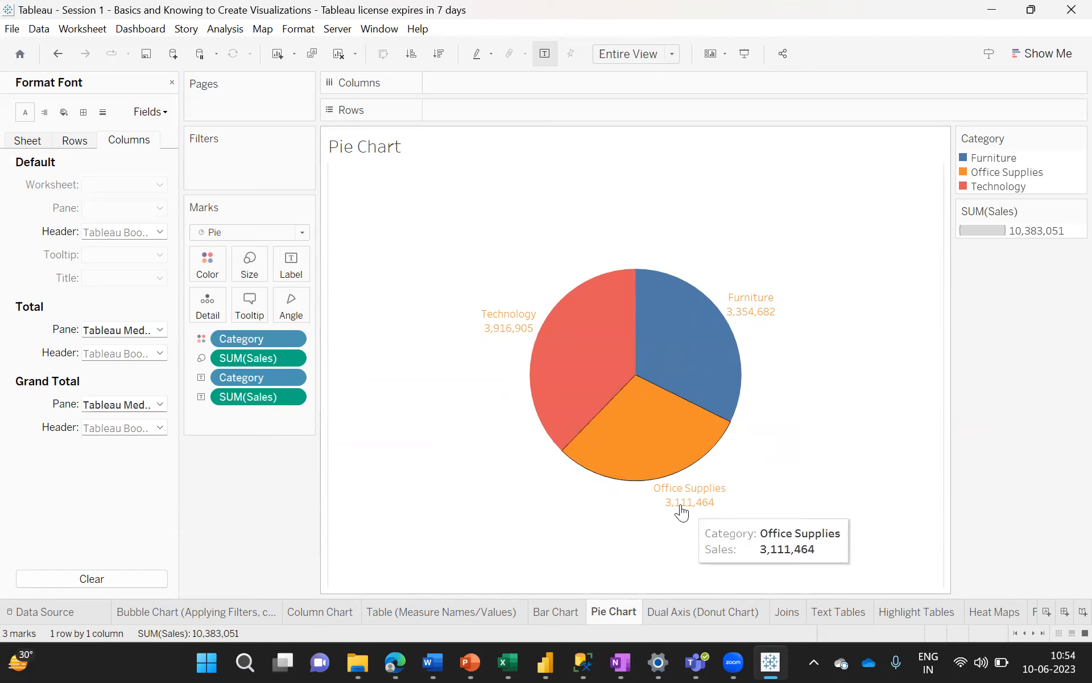
# - Format the default pane numbers of SUM(Sales) as Percentage with 2 decimal places
pyautogui.click(500, 320)
pyautogui.rightClick(500, 319)
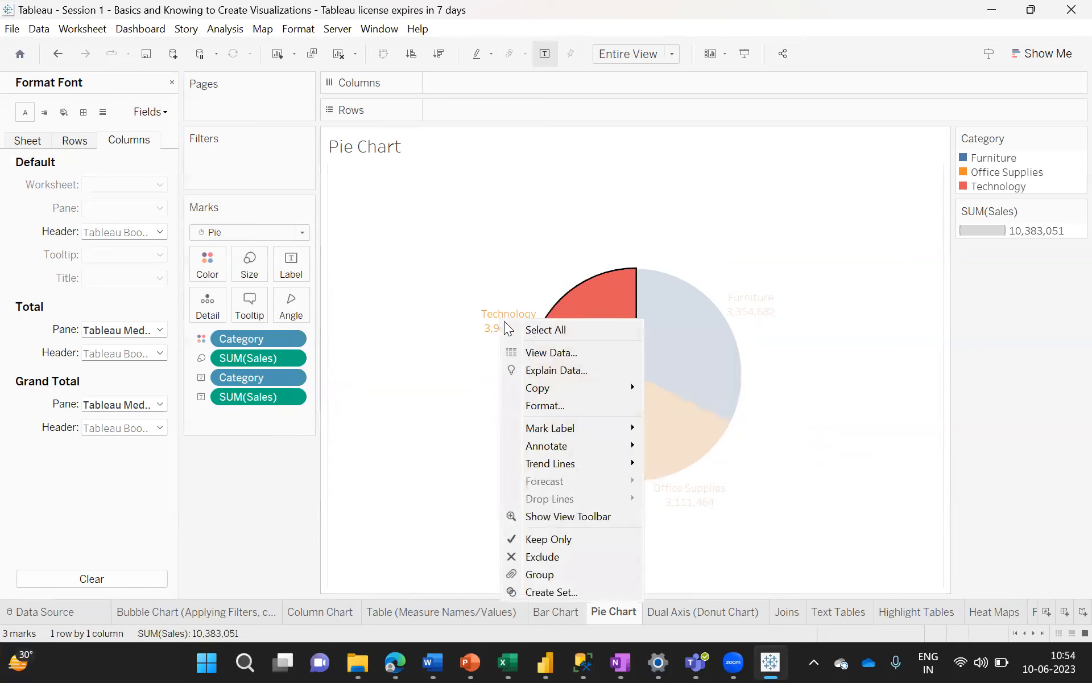
pyautogui.click(571, 406)
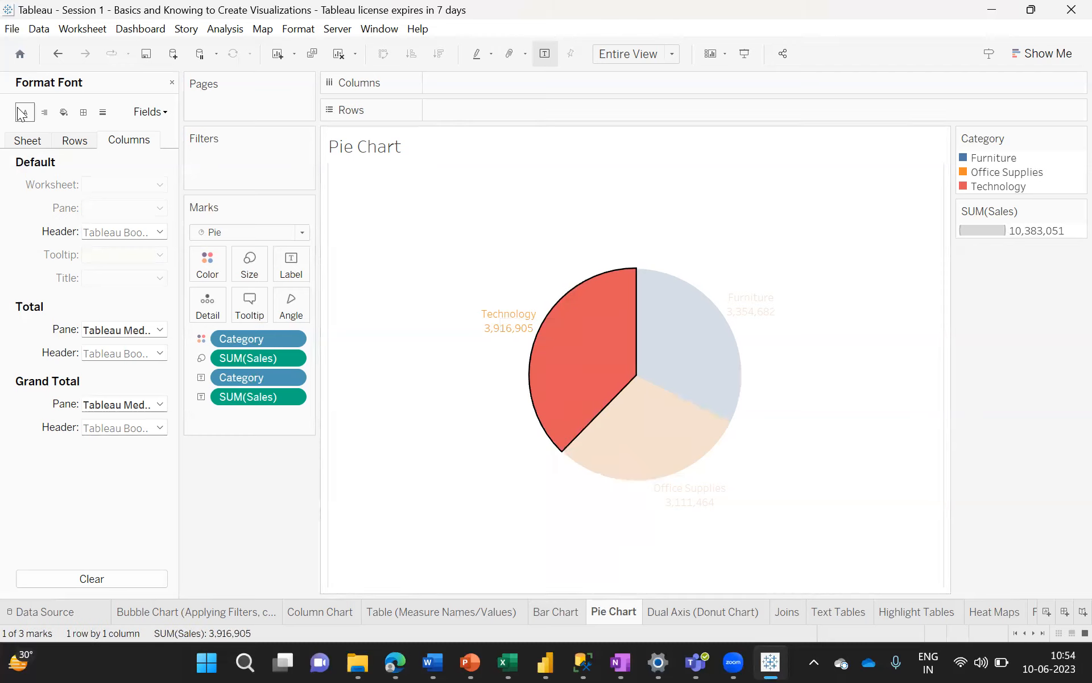
pyautogui.click(75, 142)
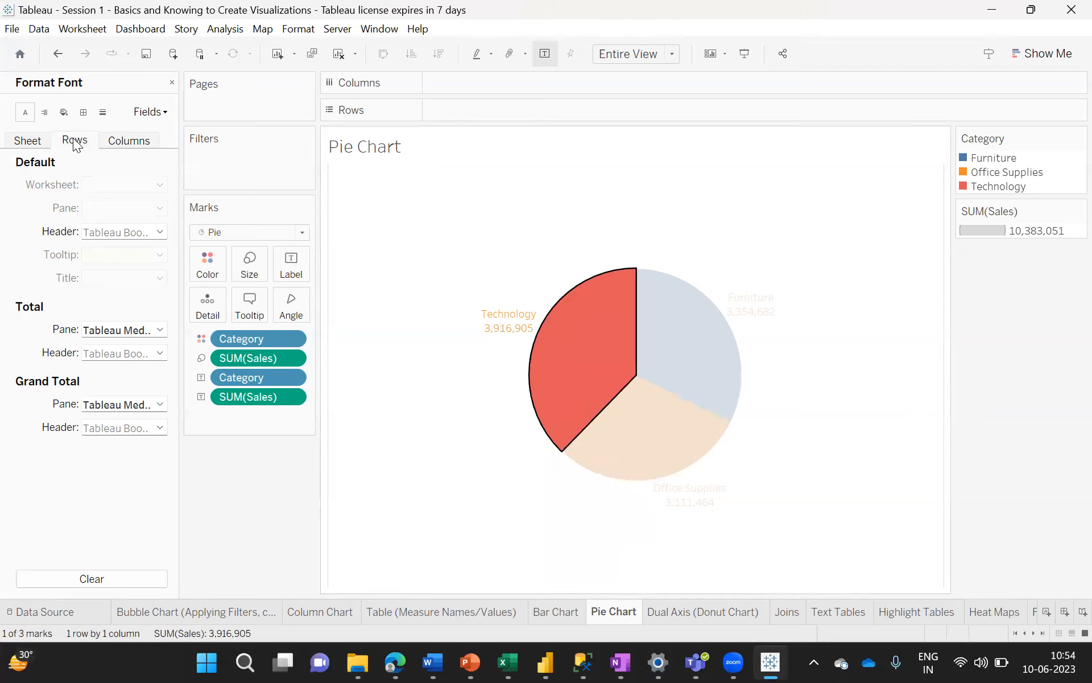
pyautogui.click(128, 140)
pyautogui.click(159, 111)
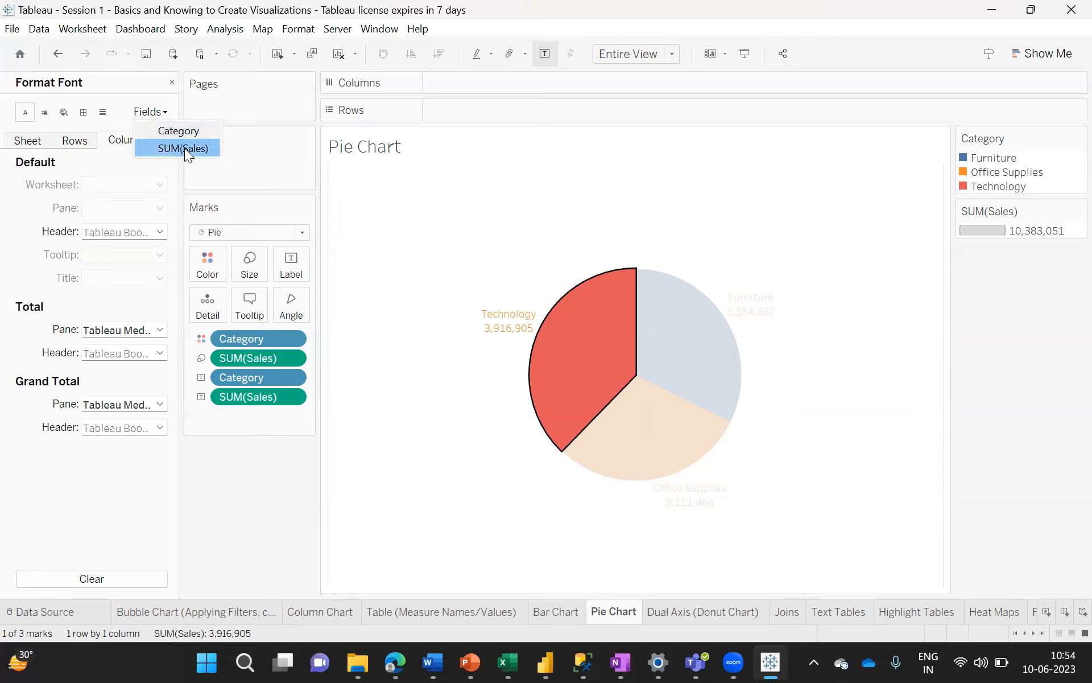
pyautogui.click(185, 148)
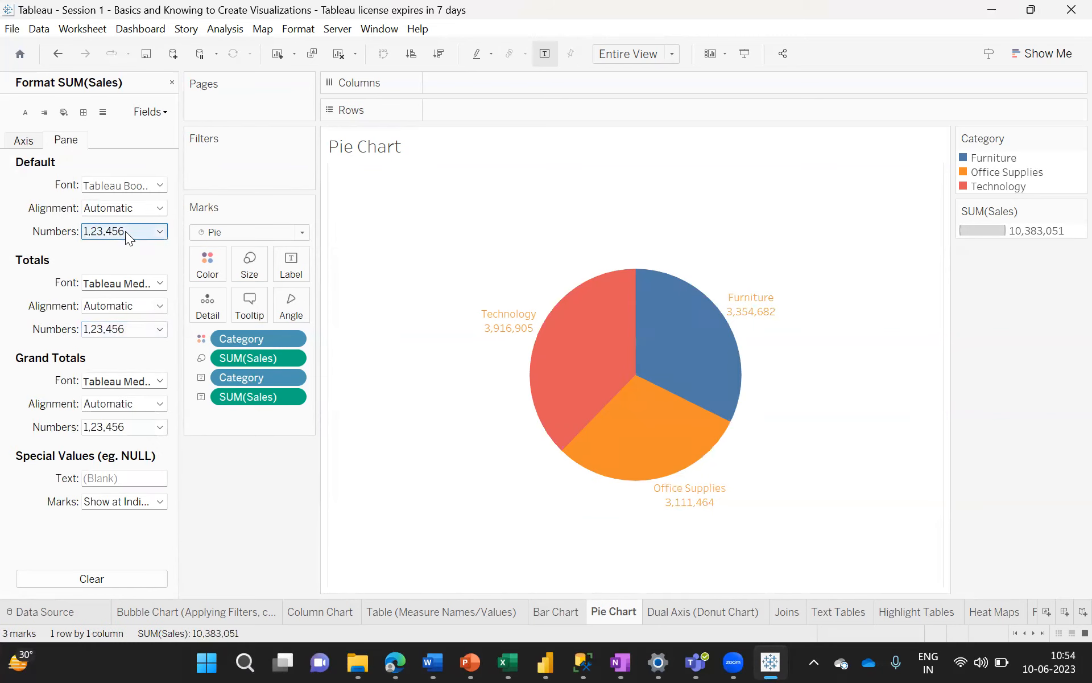
pyautogui.click(159, 232)
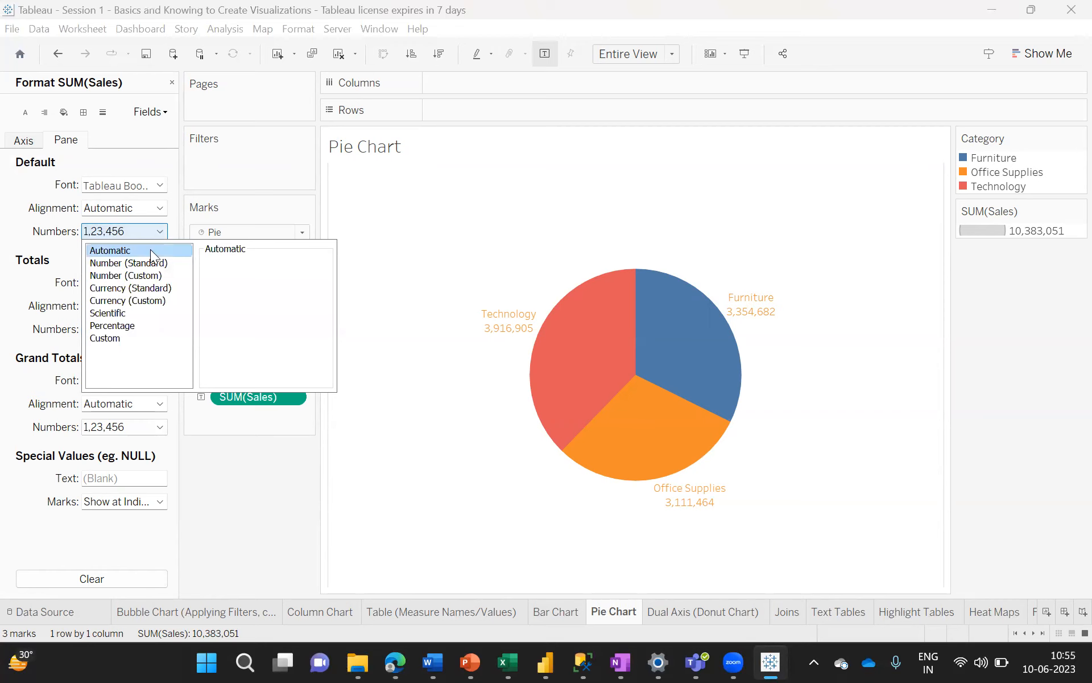
pyautogui.click(118, 327)
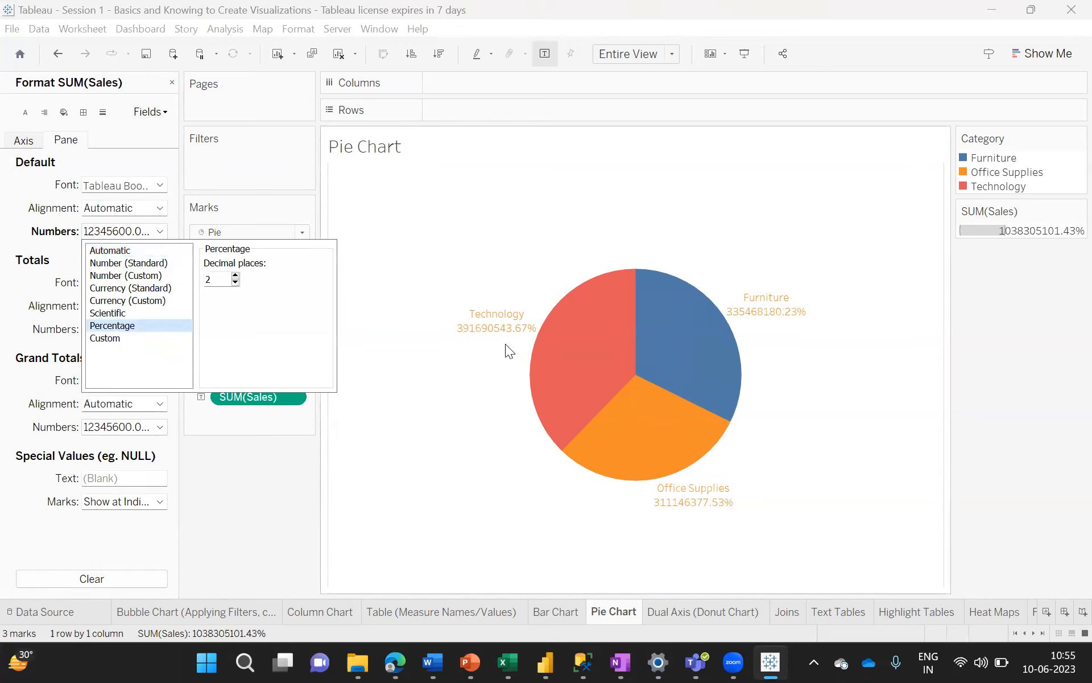
pyautogui.moveTo(511, 337)
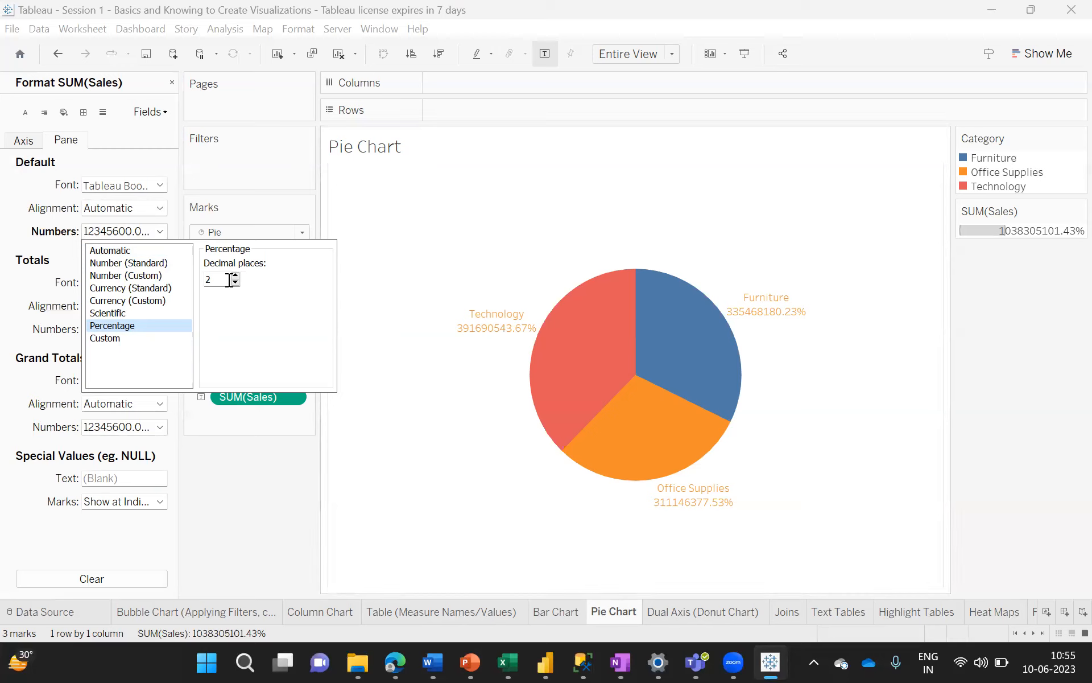
pyautogui.click(409, 407)
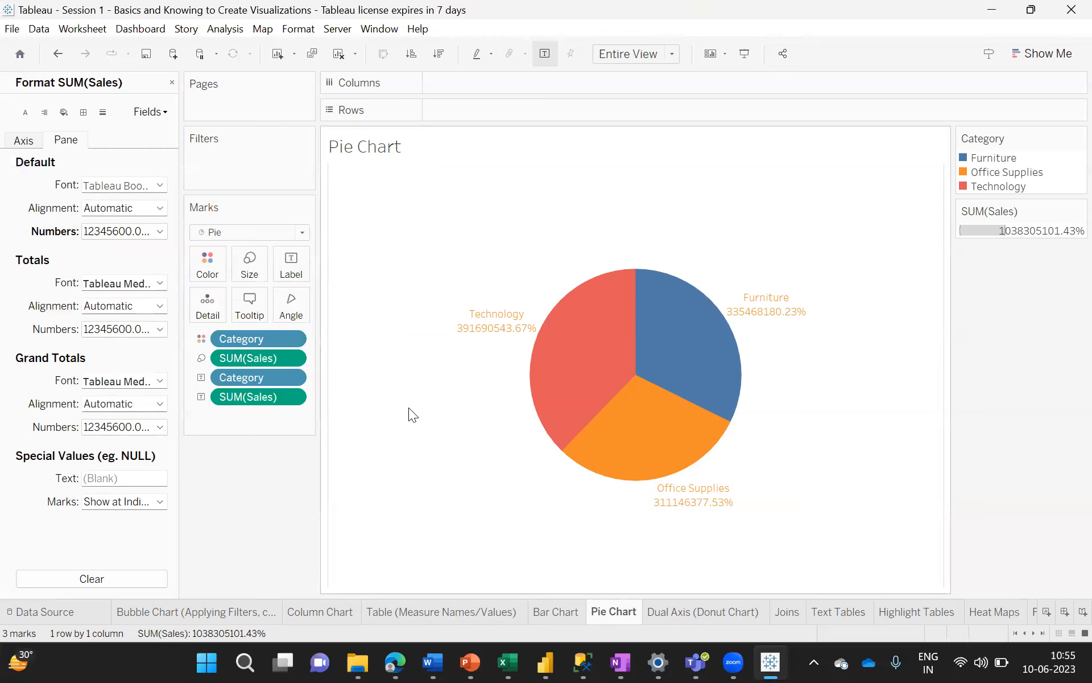
# - Apply the Percent of Total quick table calculation to the SUM(Sales) field used for the pie labels
pyautogui.click(291, 358)
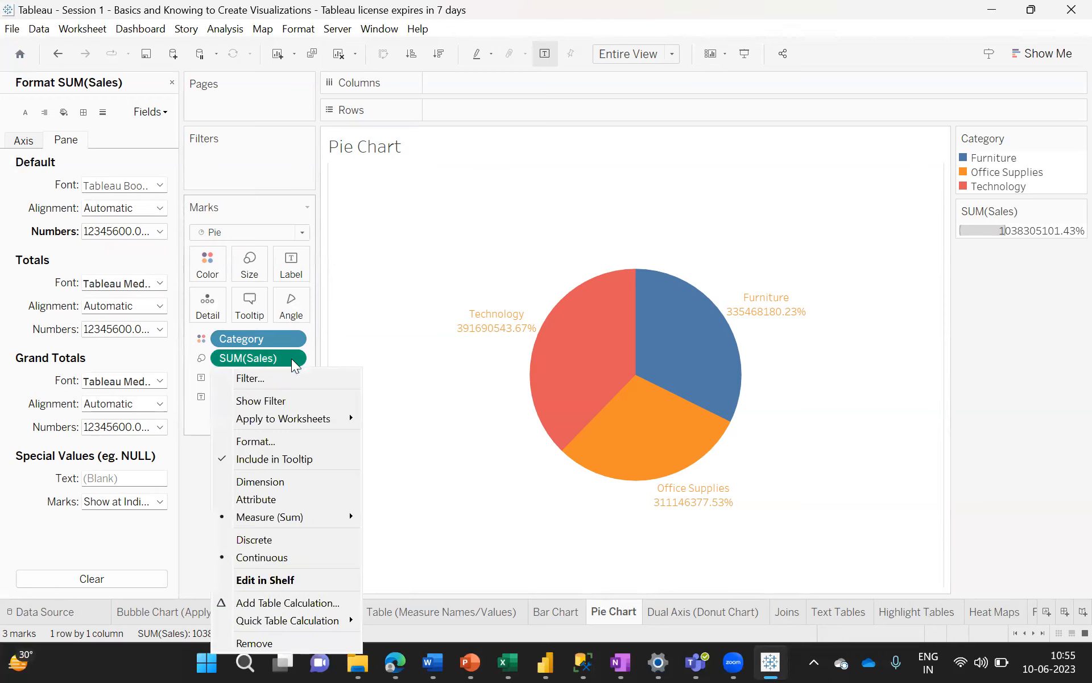
pyautogui.click(199, 436)
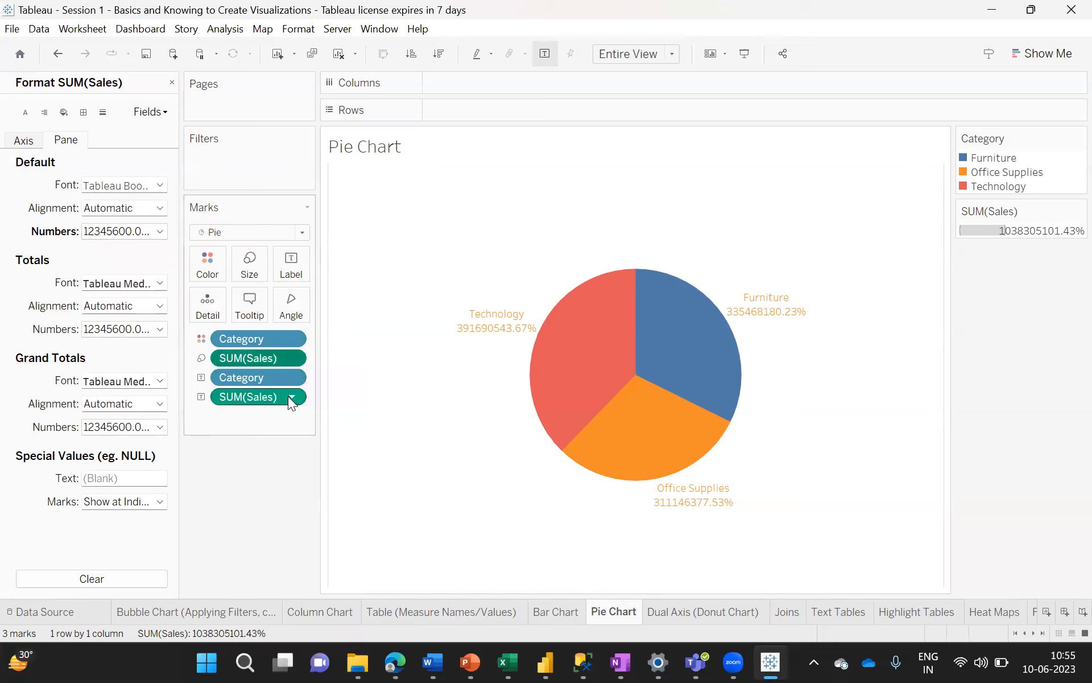
pyautogui.click(292, 394)
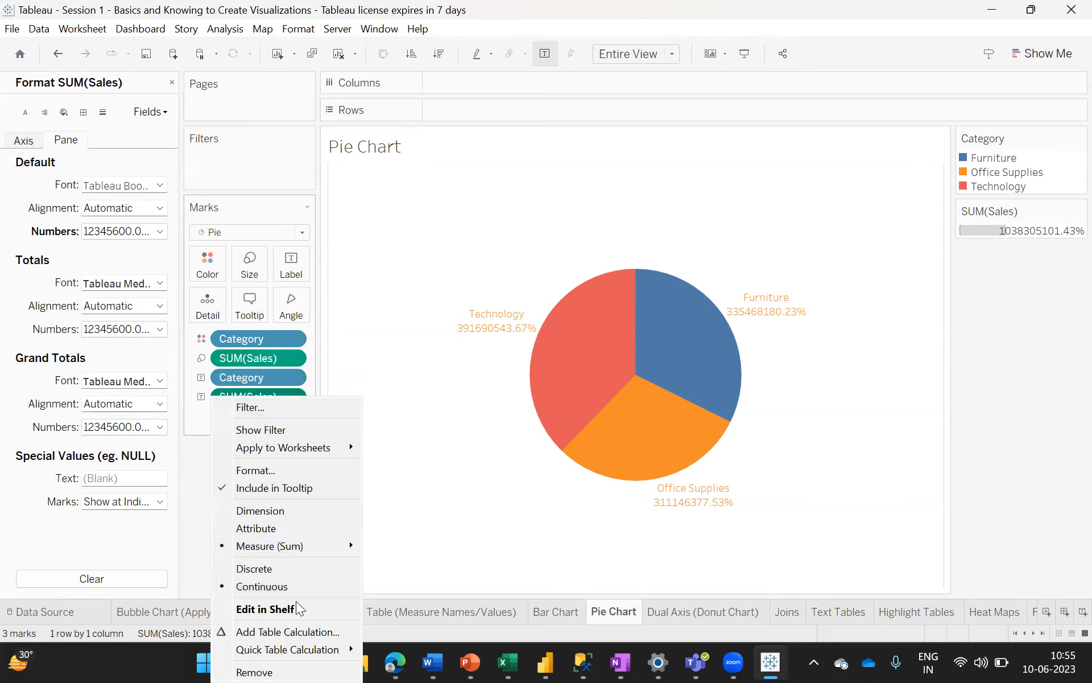
pyautogui.moveTo(341, 652)
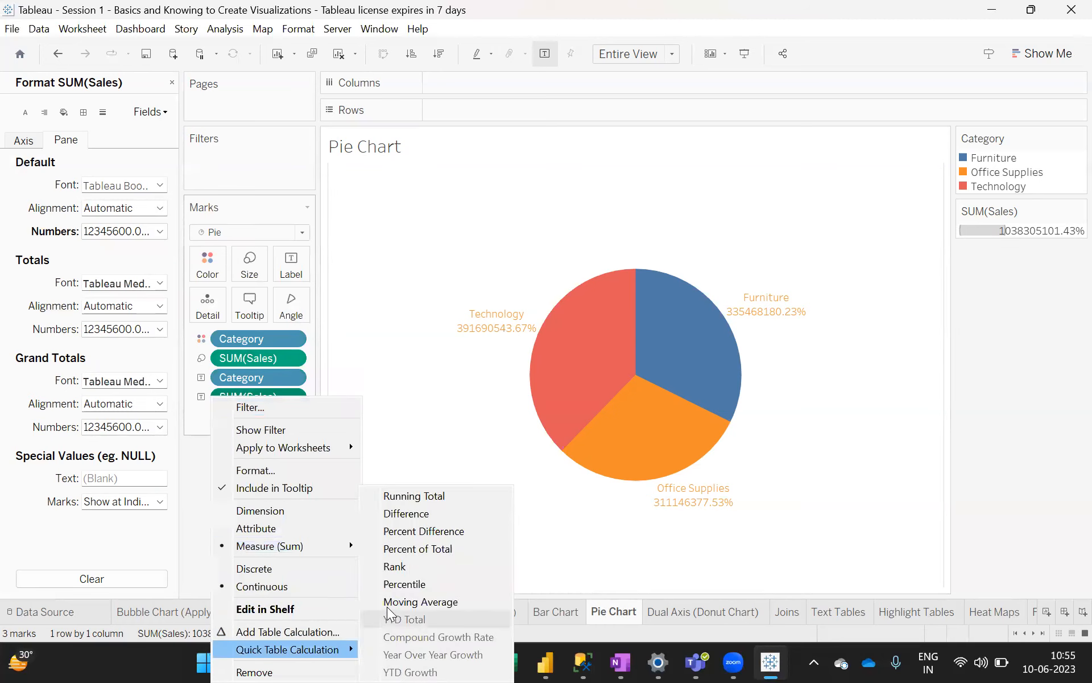
pyautogui.click(408, 546)
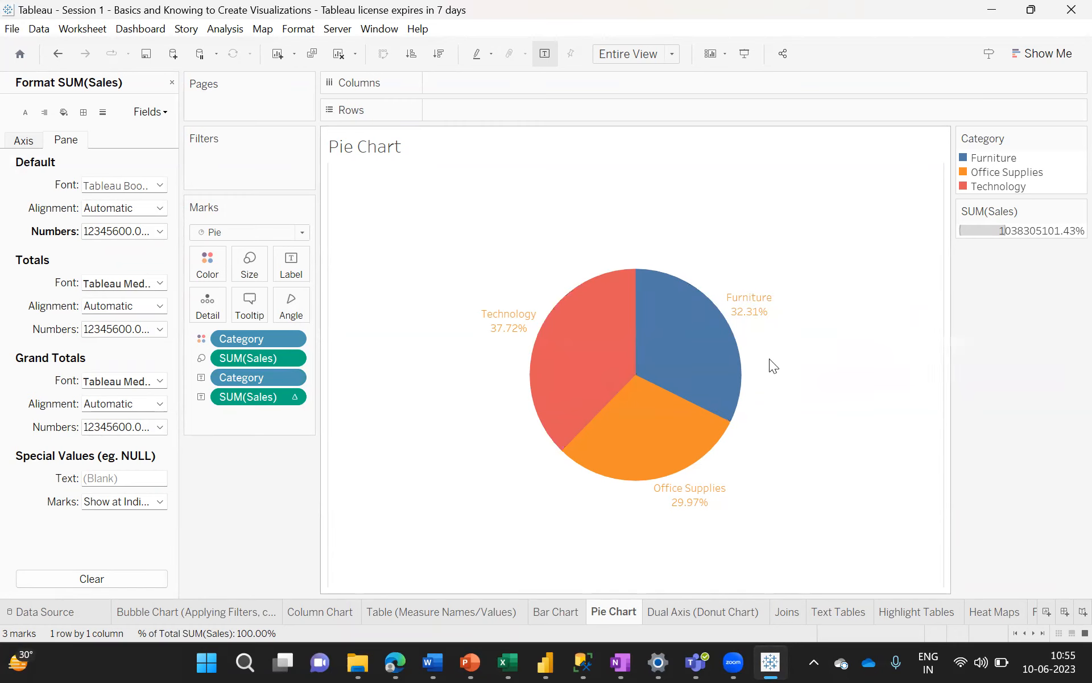
# - Review the options of the percent-of-total Sales label field and the pie's label settings
pyautogui.click(291, 397)
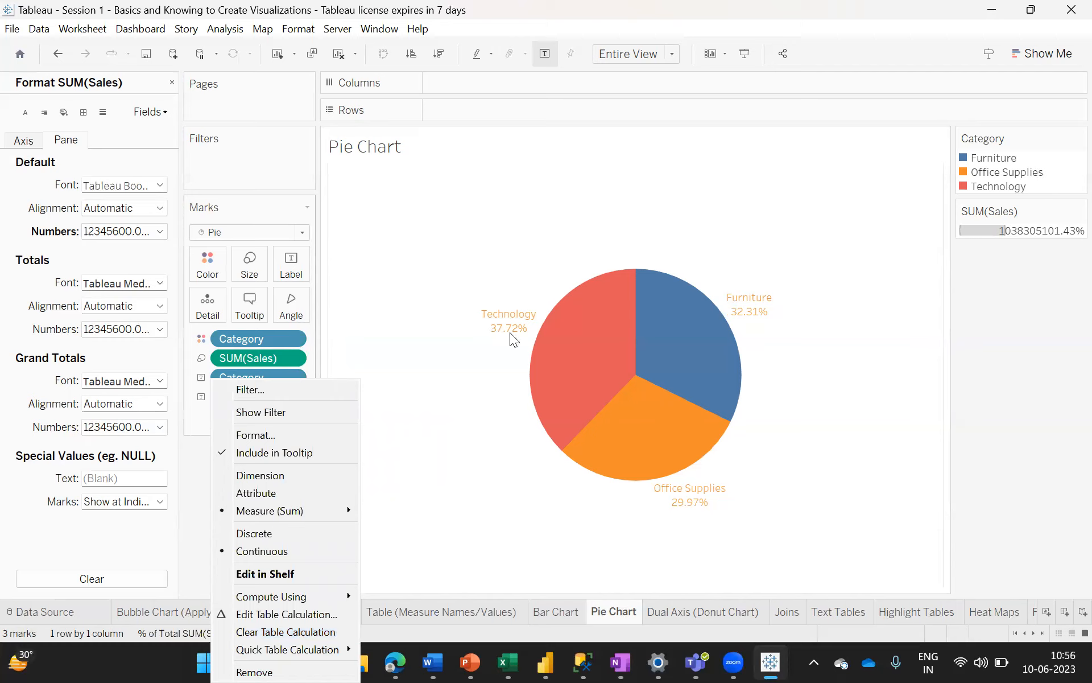
pyautogui.click(291, 265)
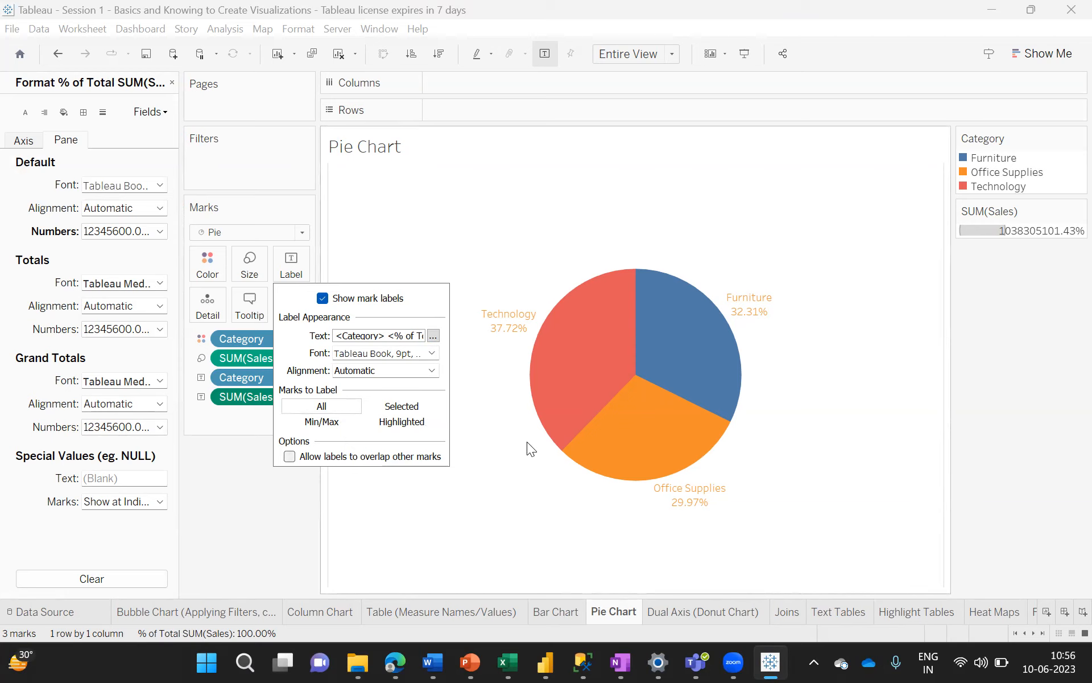
pyautogui.click(521, 501)
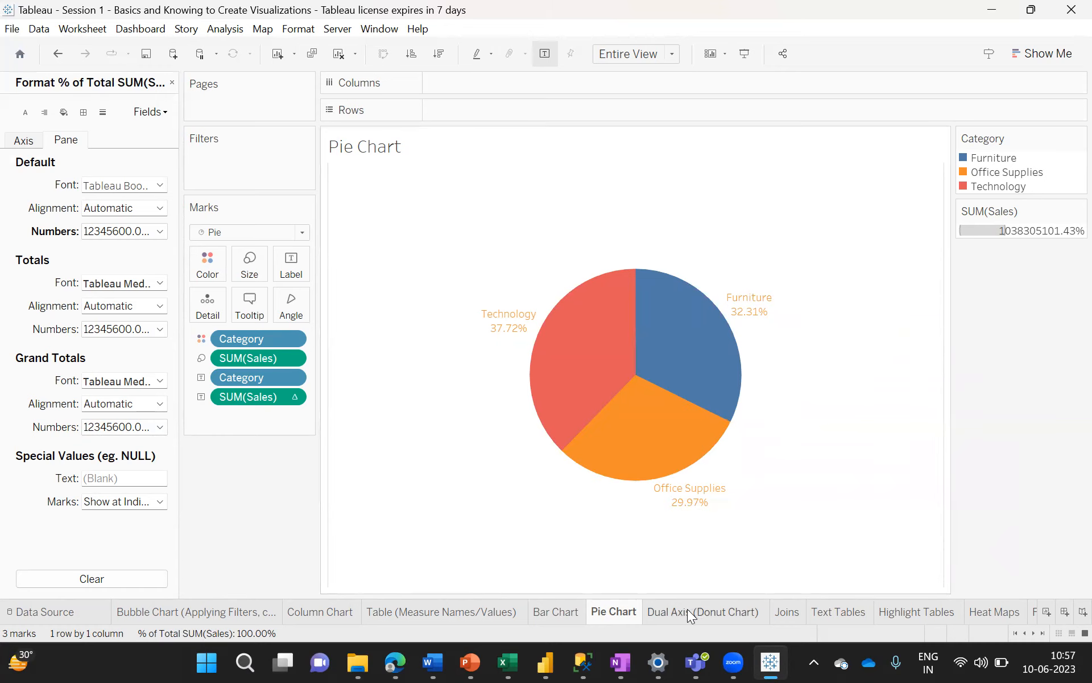
# - Look through the Bubble Chart, Column Chart, Table (Measure Names/Values) and Bar Chart worksheets and return to Pie Chart
pyautogui.moveTo(687, 608)
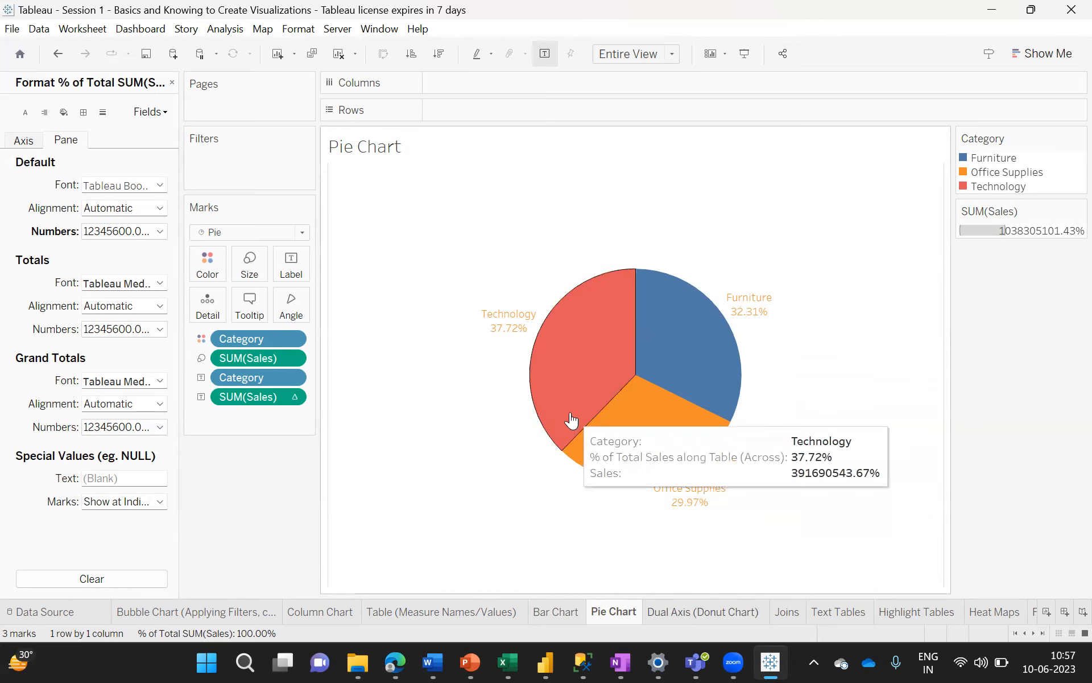
pyautogui.click(204, 612)
pyautogui.click(318, 612)
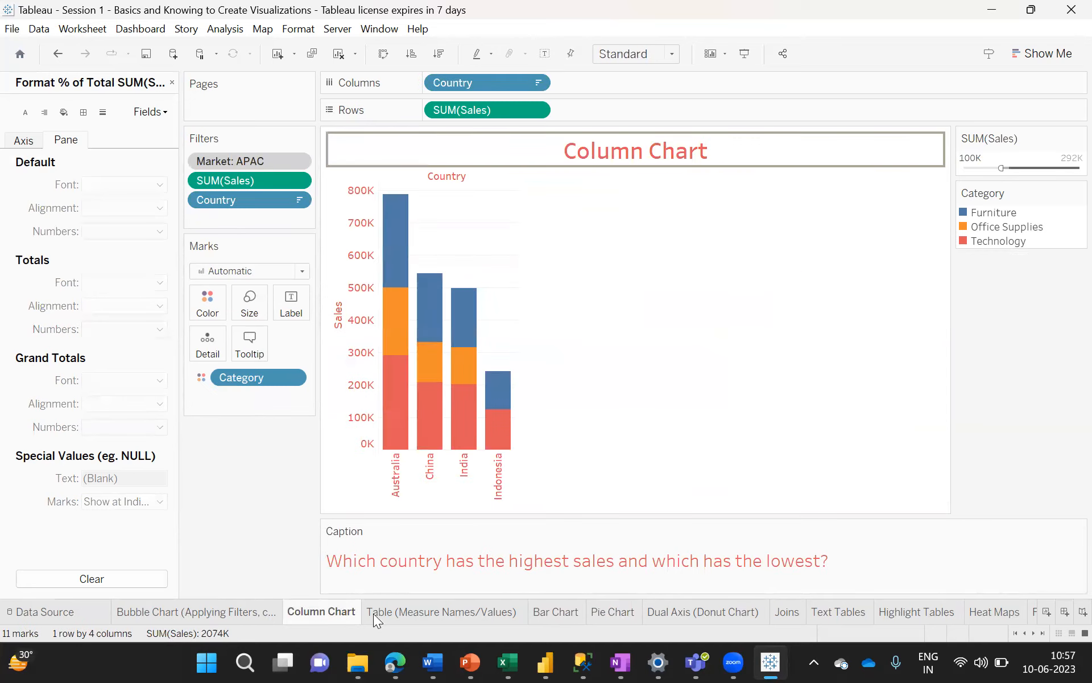
pyautogui.click(404, 613)
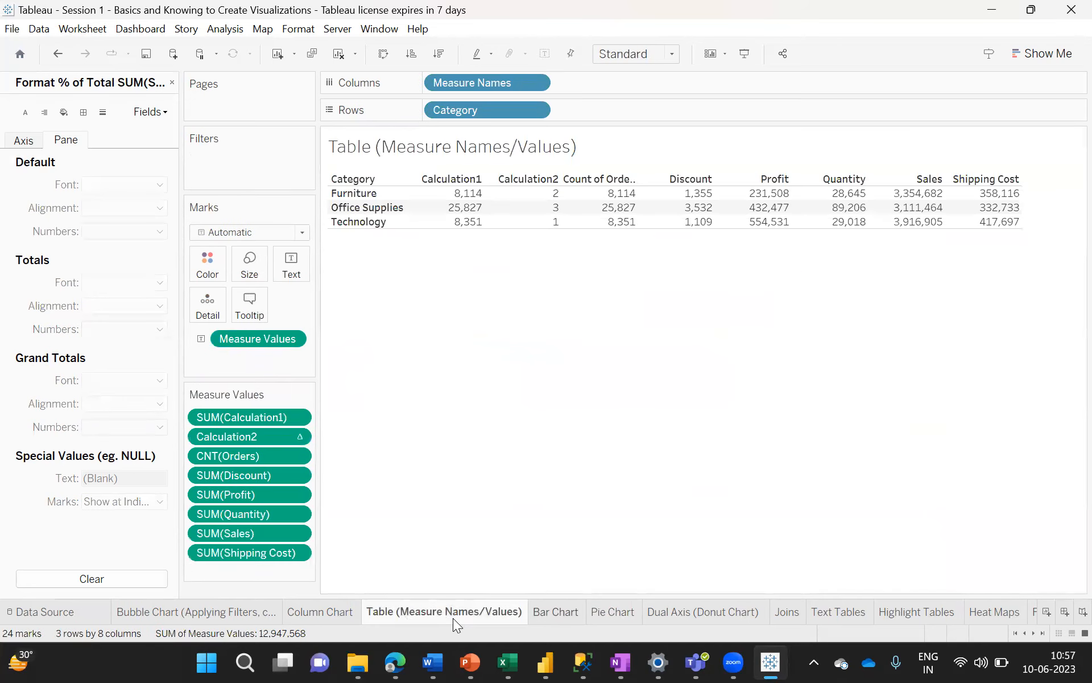
pyautogui.click(554, 614)
pyautogui.click(614, 615)
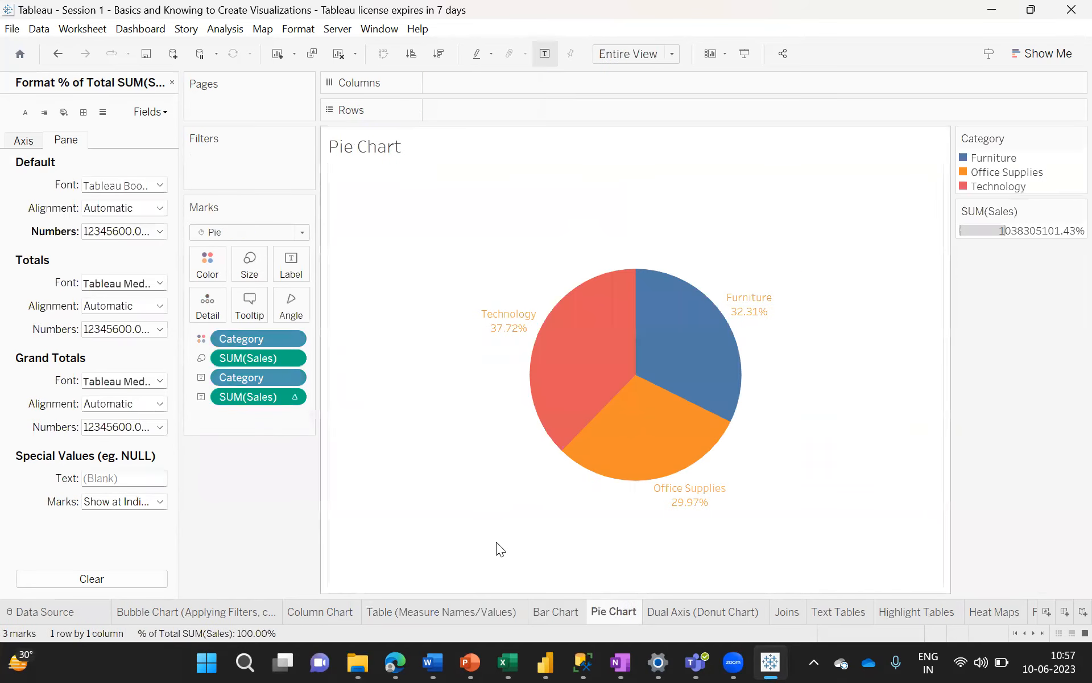
# - Review the filters on the Column Chart worksheet and open the Dual Axis (Donut Chart) worksheet
pyautogui.click(300, 611)
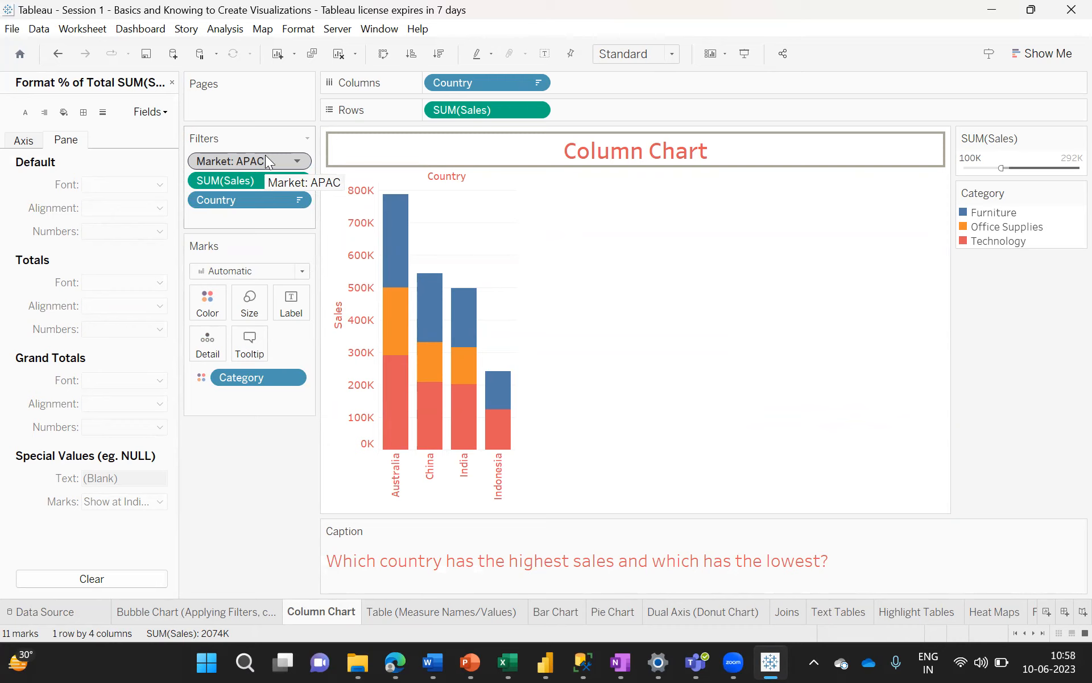
pyautogui.moveTo(265, 159); pyautogui.dragTo(221, 88)
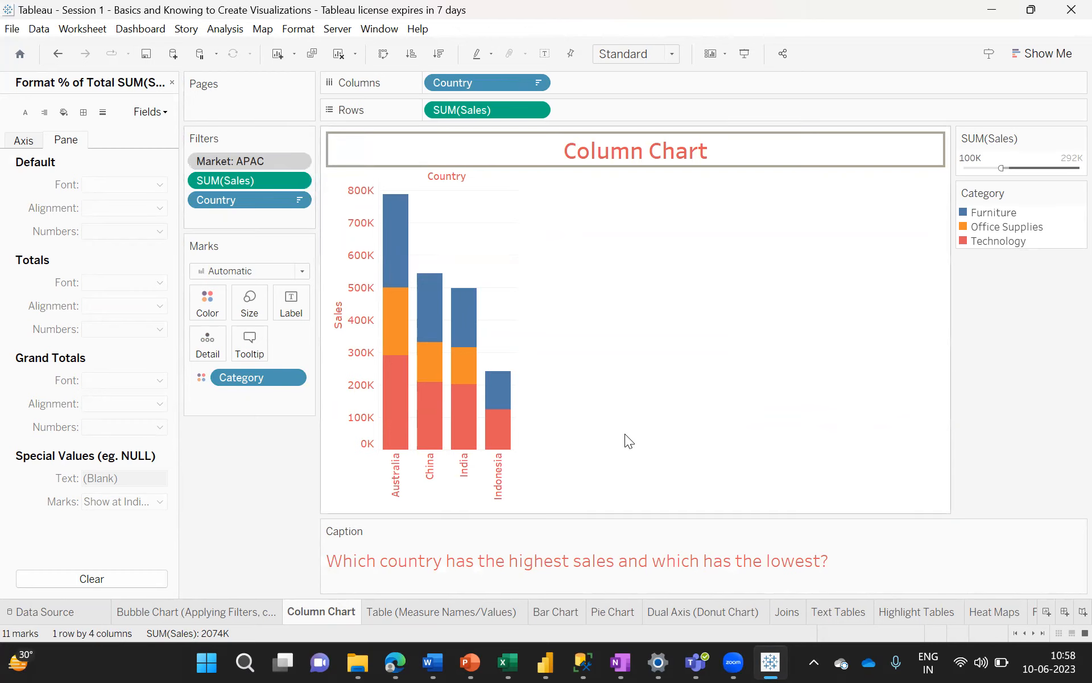
pyautogui.click(707, 614)
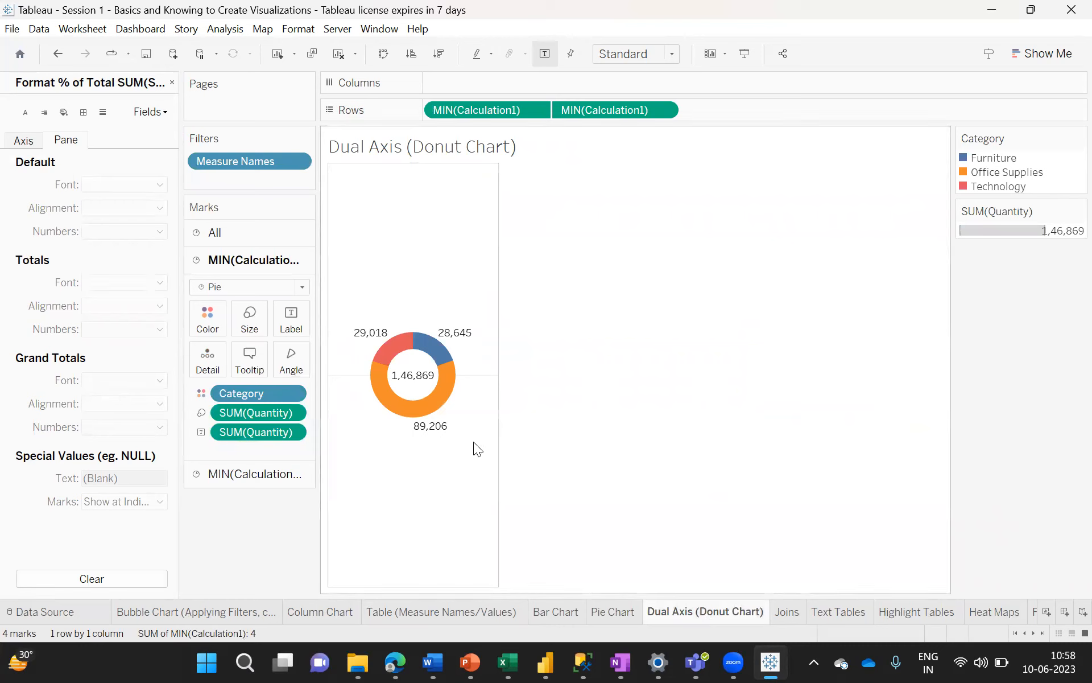
# - Clear the entire Dual Axis (Donut Chart) worksheet of its fields and marks
pyautogui.click(79, 31)
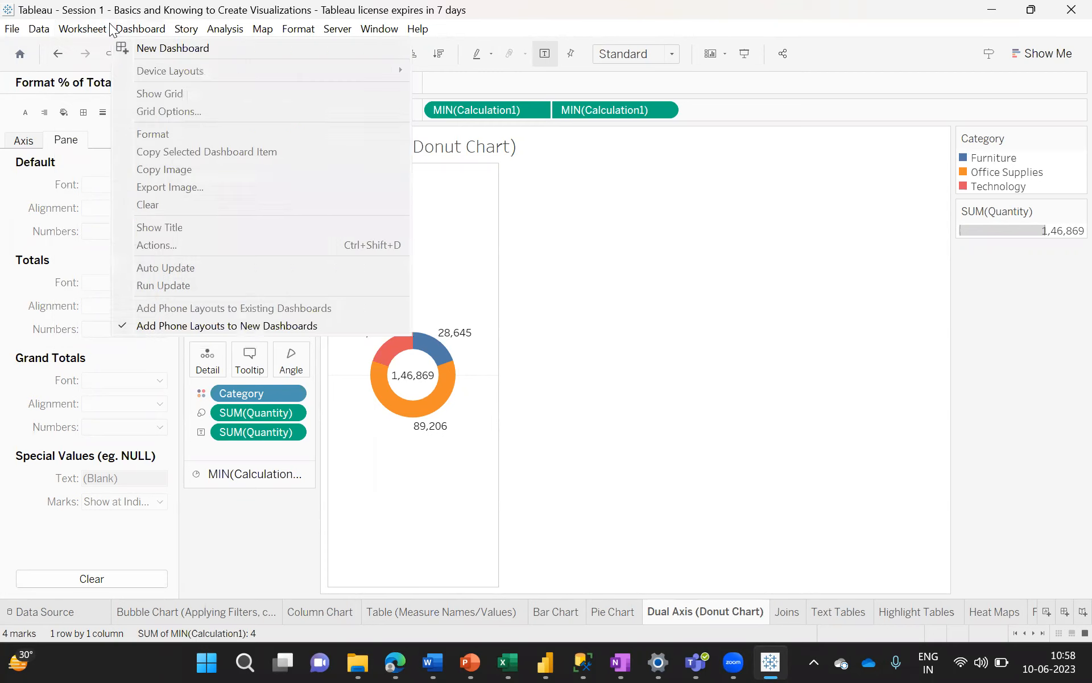
pyautogui.click(89, 29)
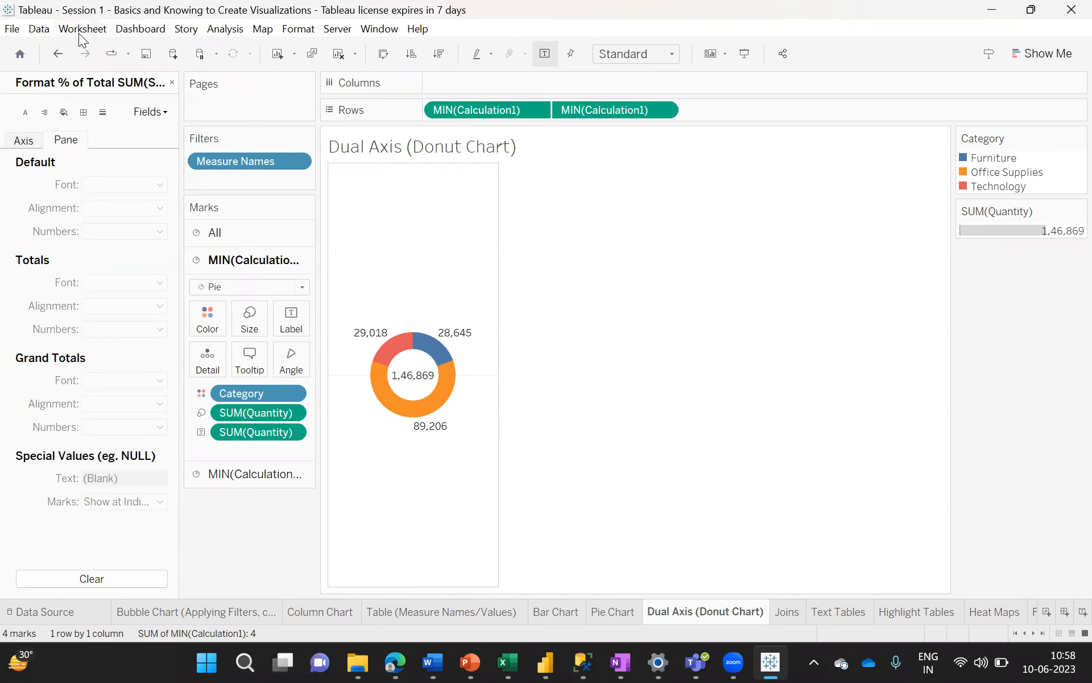
pyautogui.click(79, 33)
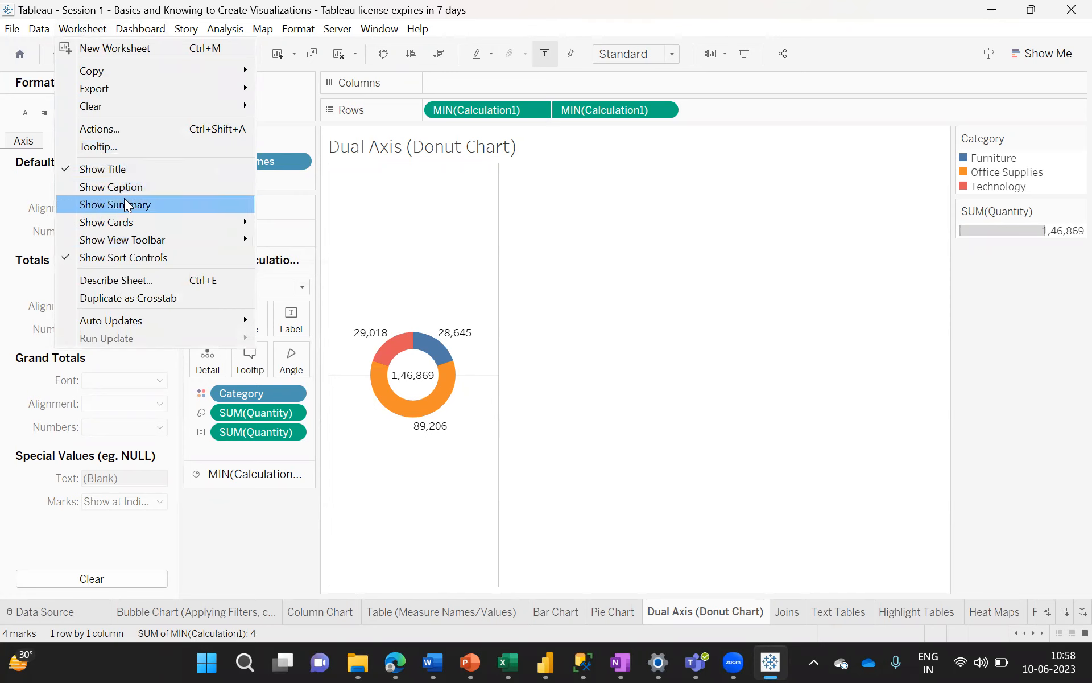
pyautogui.moveTo(126, 217)
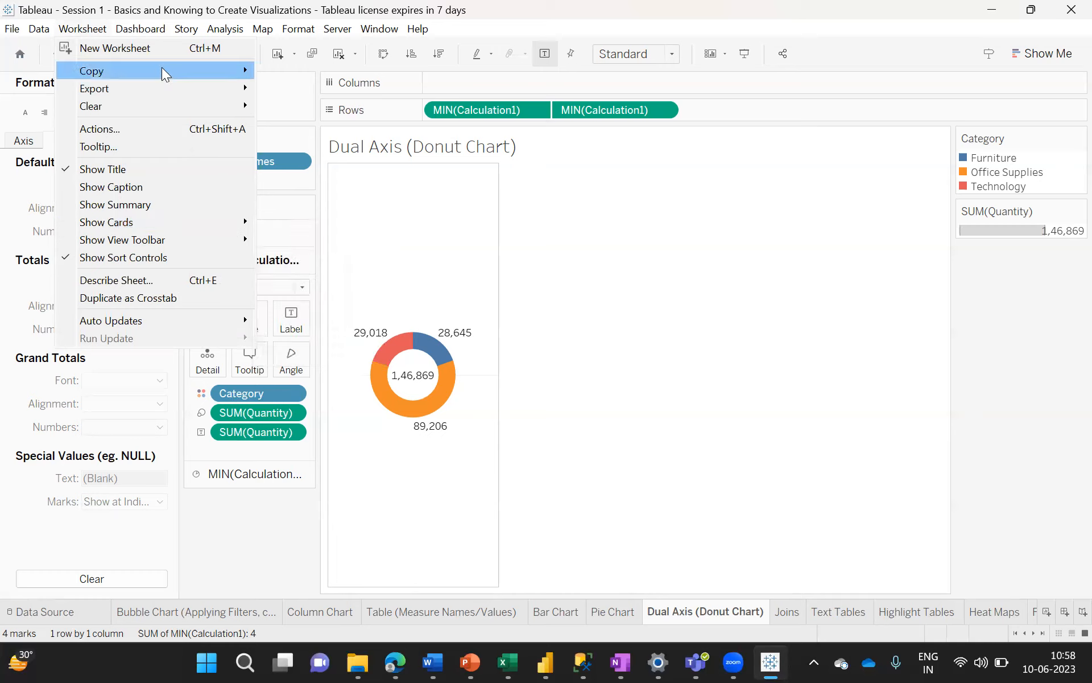
pyautogui.moveTo(225, 107)
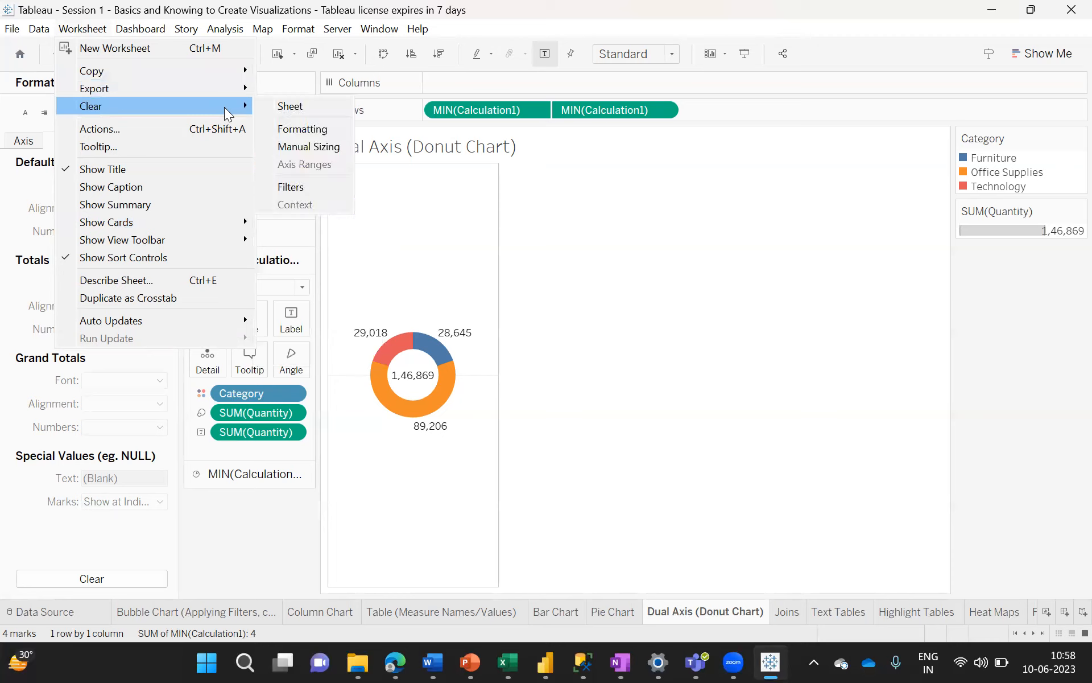
pyautogui.click(304, 105)
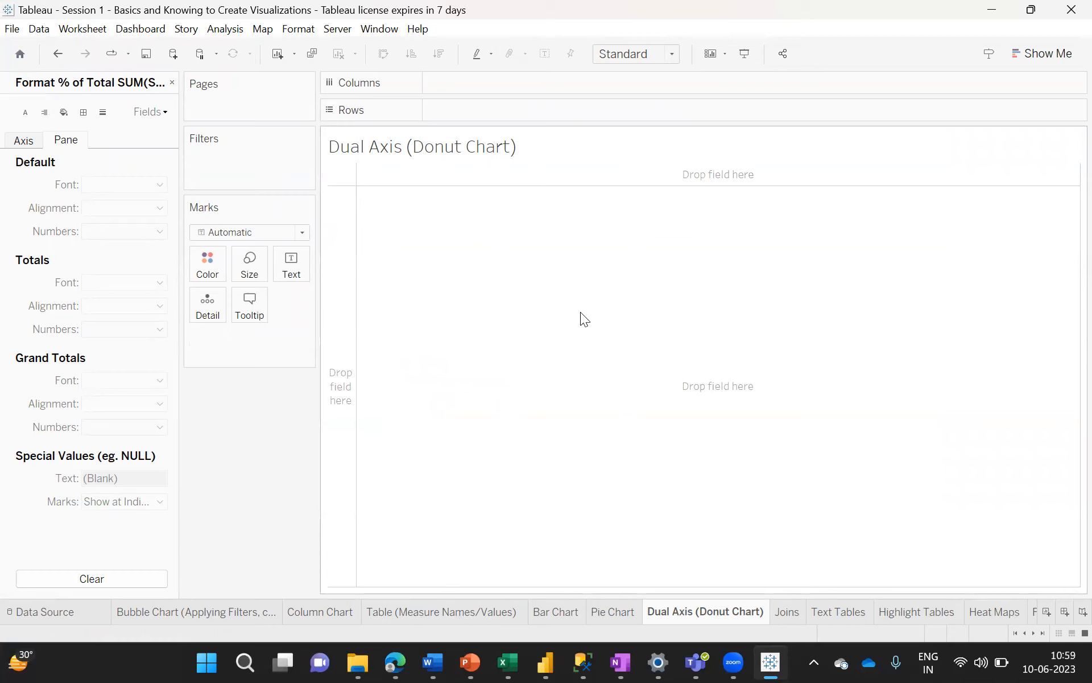
# - On the emptied Dual Axis (Donut Chart) worksheet, assign Category to Color and Sales to Size after comparing with the Pie Chart sheet
pyautogui.click(605, 610)
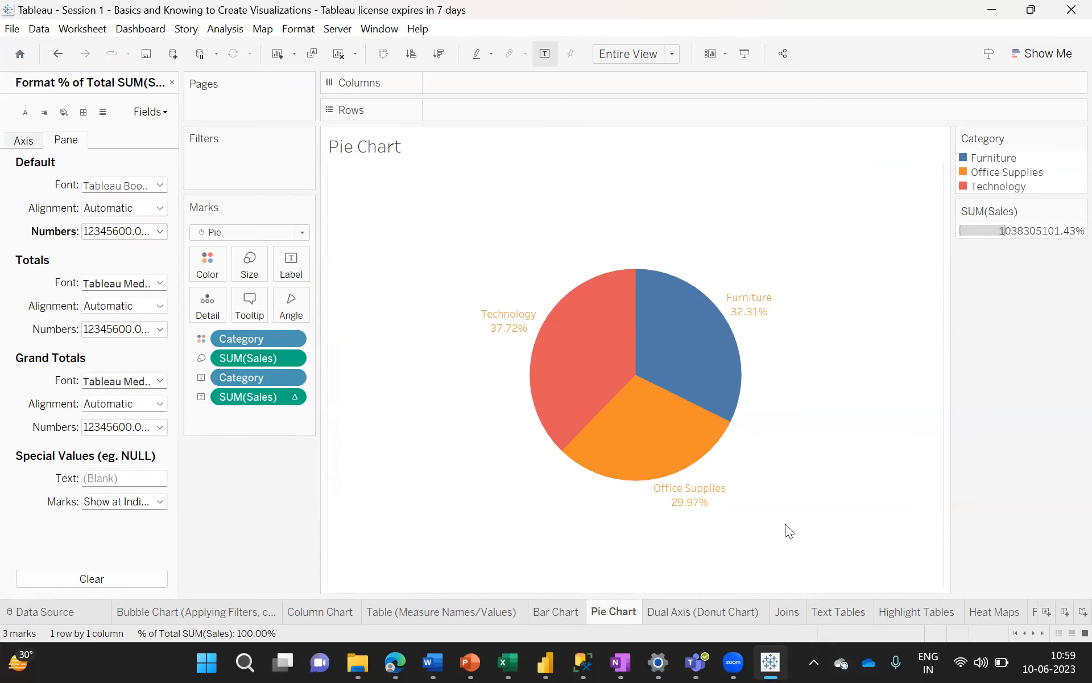
pyautogui.click(672, 611)
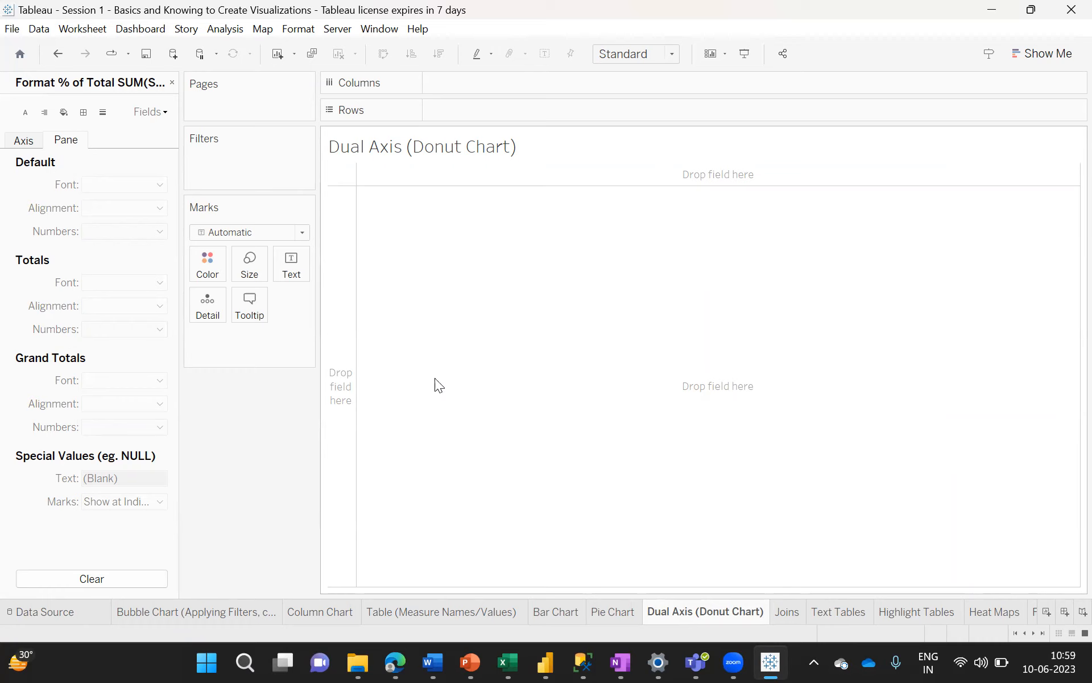
pyautogui.click(171, 83)
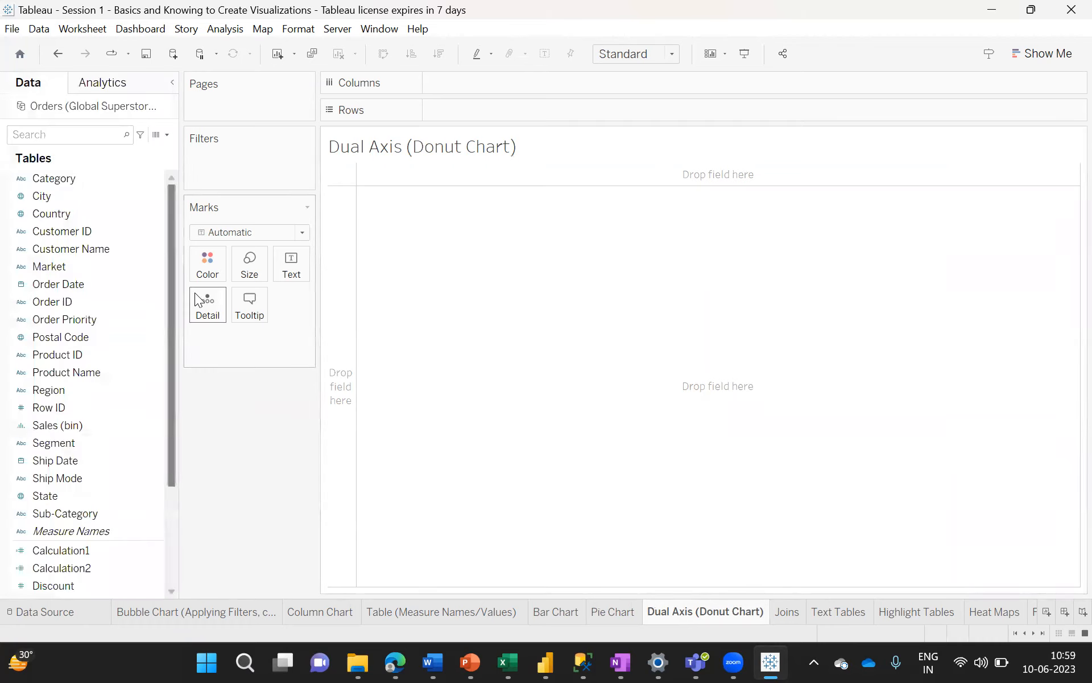
pyautogui.click(68, 180)
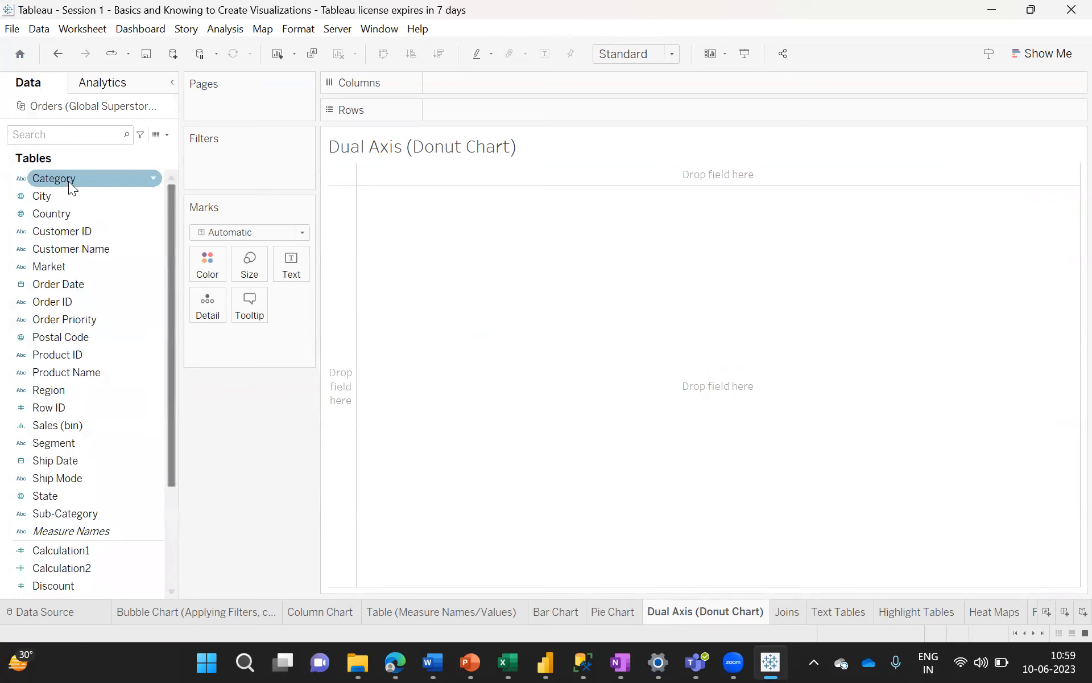
pyautogui.moveTo(63, 180); pyautogui.dragTo(216, 263)
pyautogui.moveTo(170, 324); pyautogui.dragTo(168, 432)
pyautogui.moveTo(43, 497); pyautogui.dragTo(238, 258)
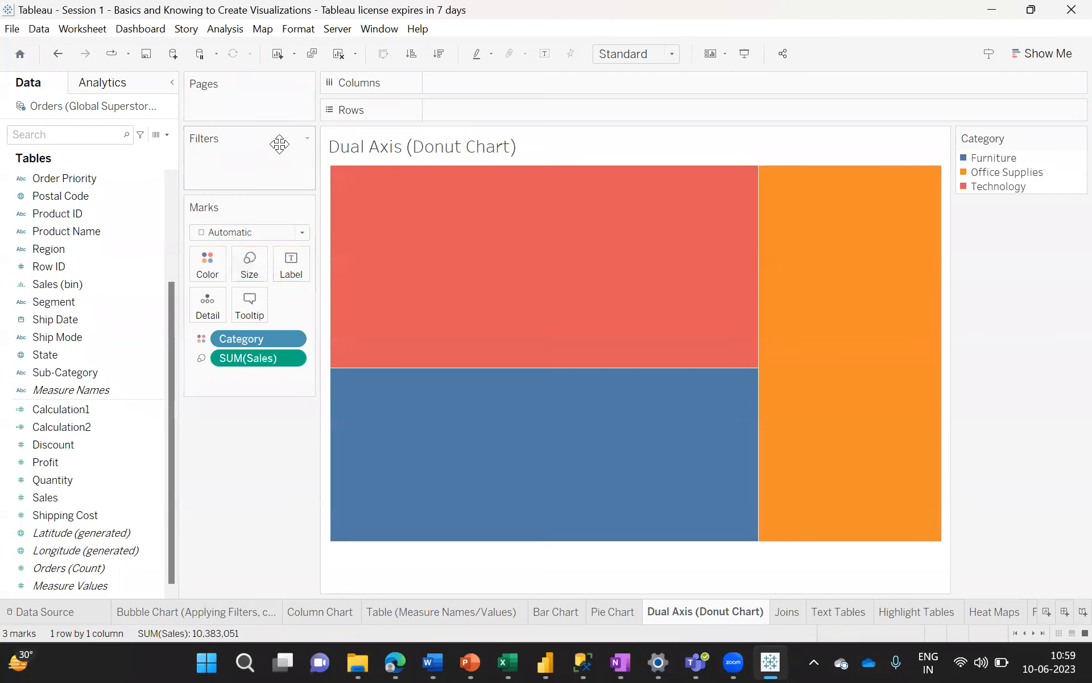
# - Change the mark type to Pie and fit the chart to Entire View
pyautogui.click(301, 232)
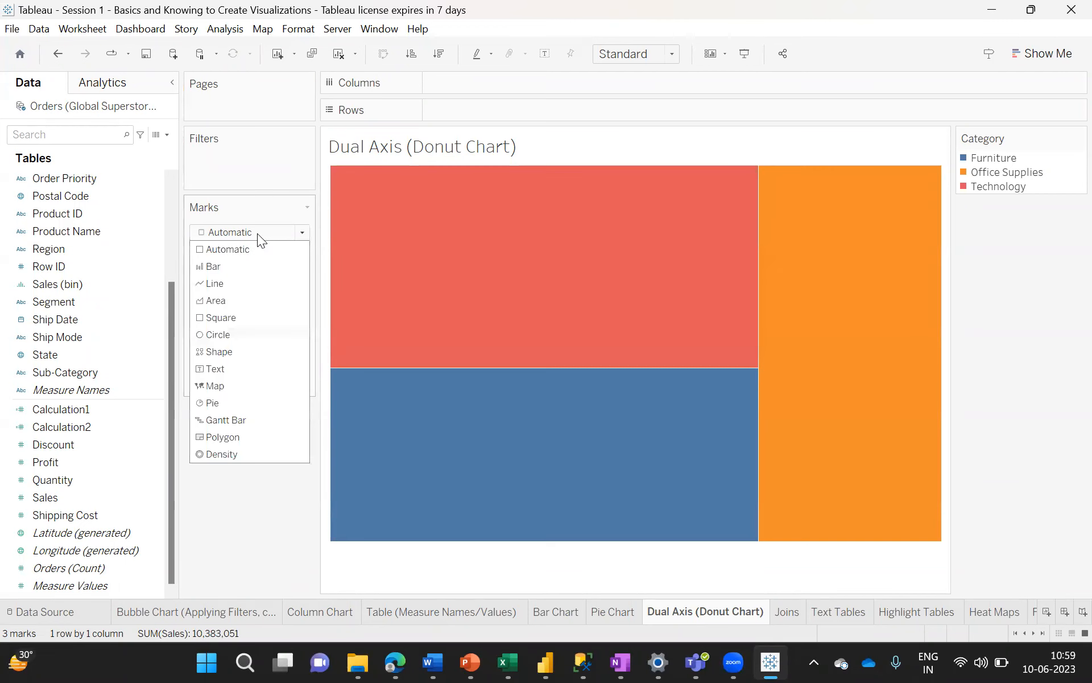
pyautogui.click(215, 404)
pyautogui.click(671, 54)
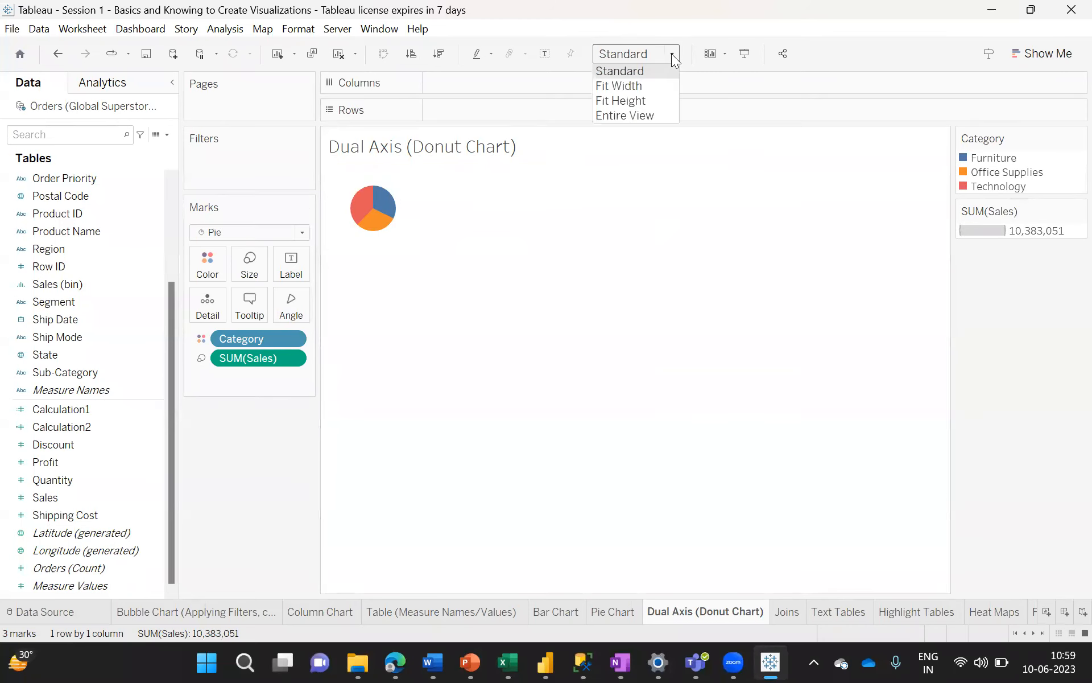
pyautogui.click(616, 116)
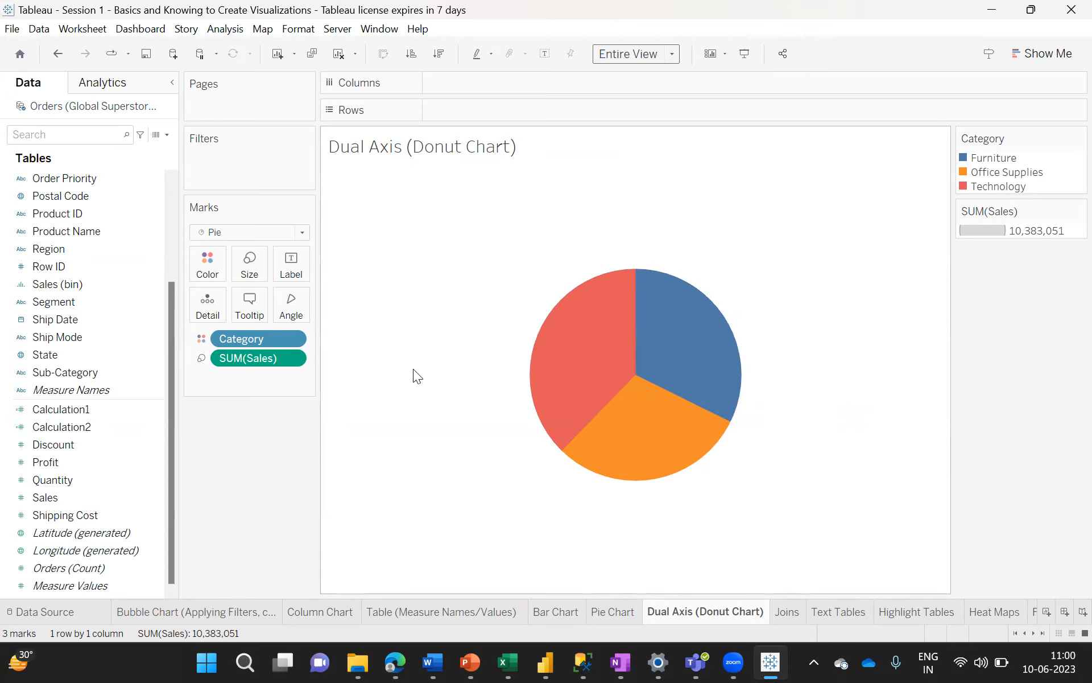
# - Create a calculated field named calc-field with the constant value 1 as its formula
pyautogui.moveTo(631, 375)
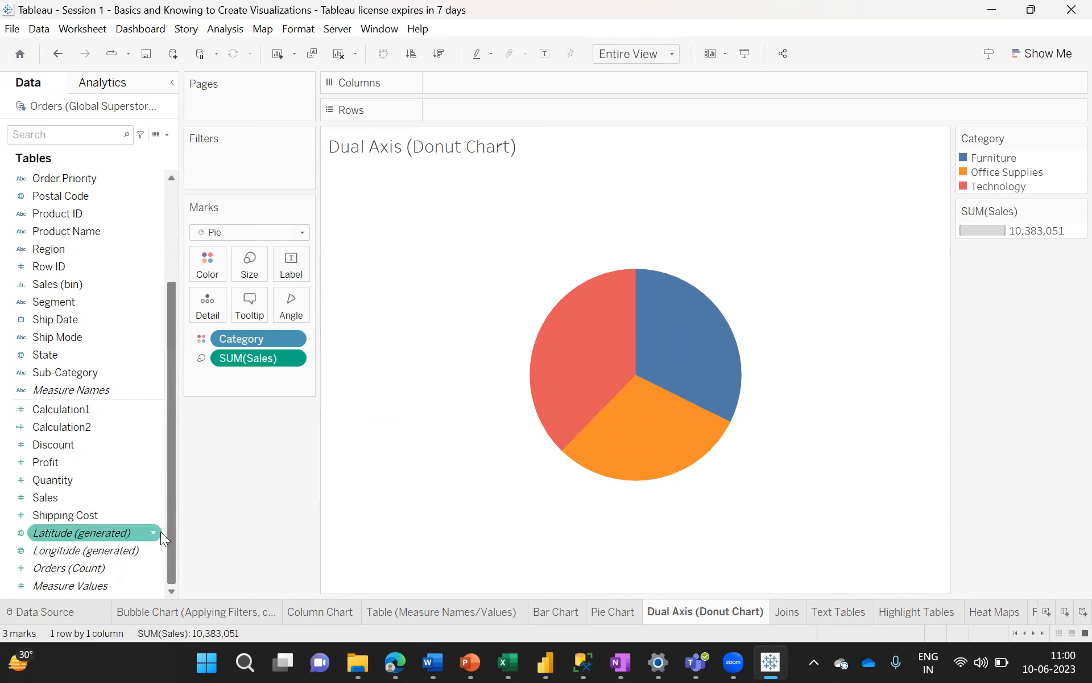
pyautogui.click(167, 136)
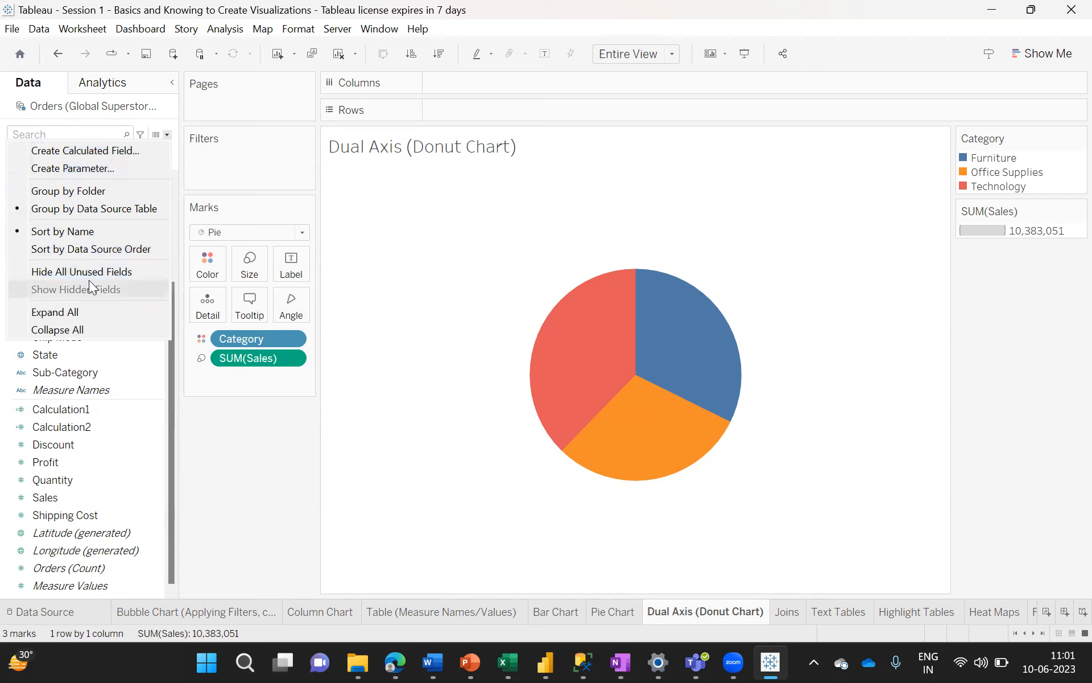
pyautogui.click(84, 150)
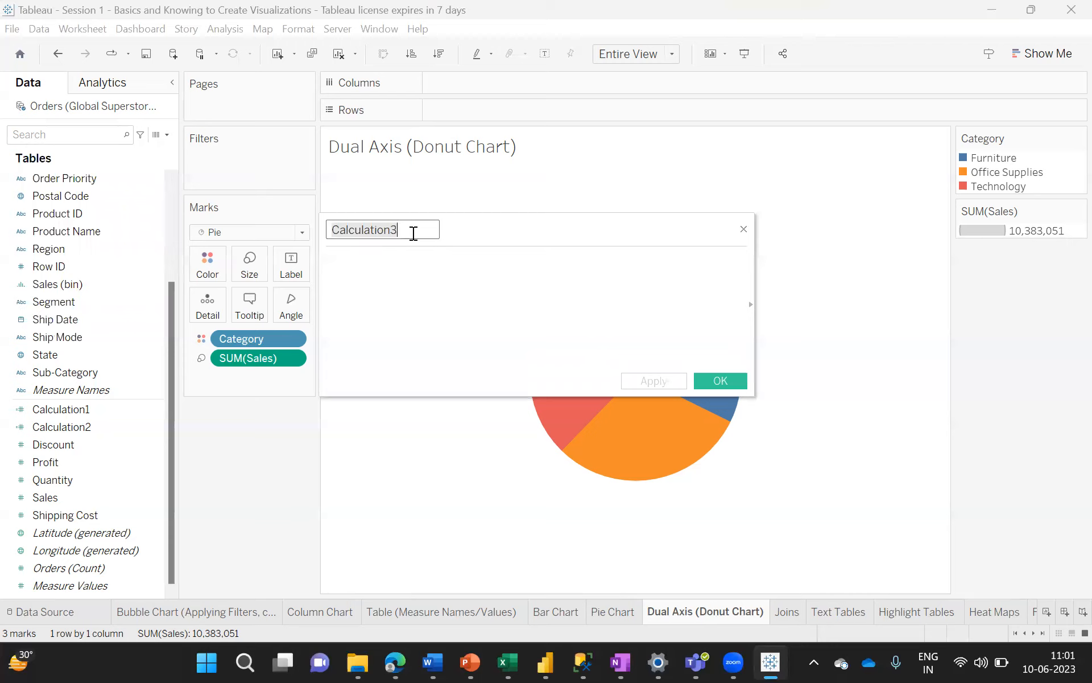
pyautogui.press('BackSpace')
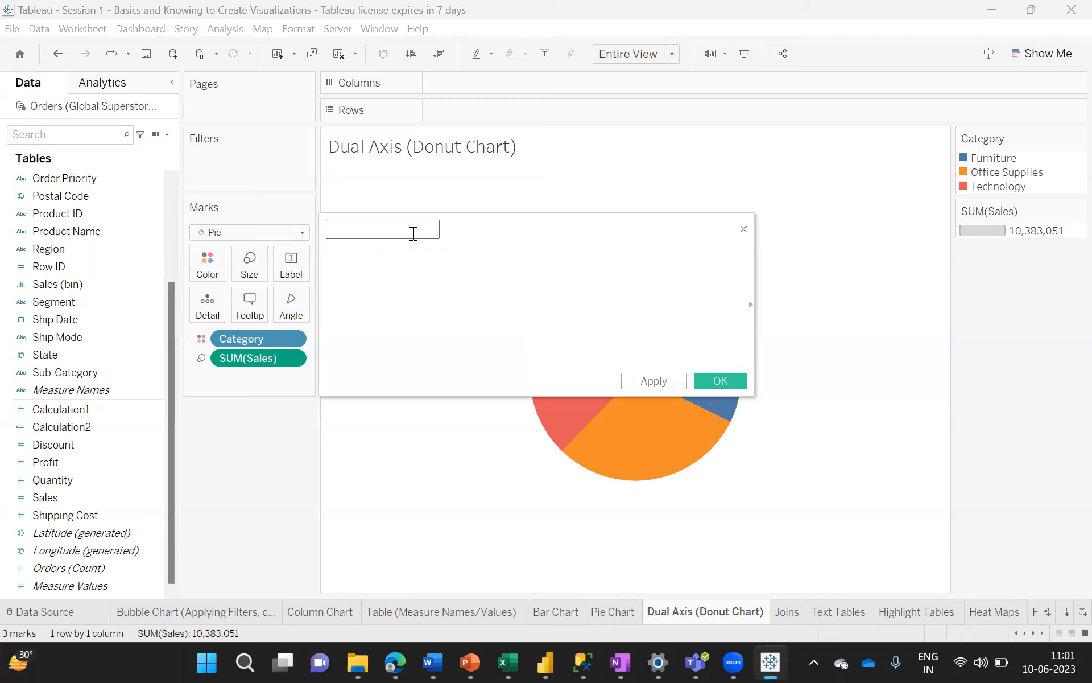
pyautogui.write('calc')
pyautogui.write('-field')
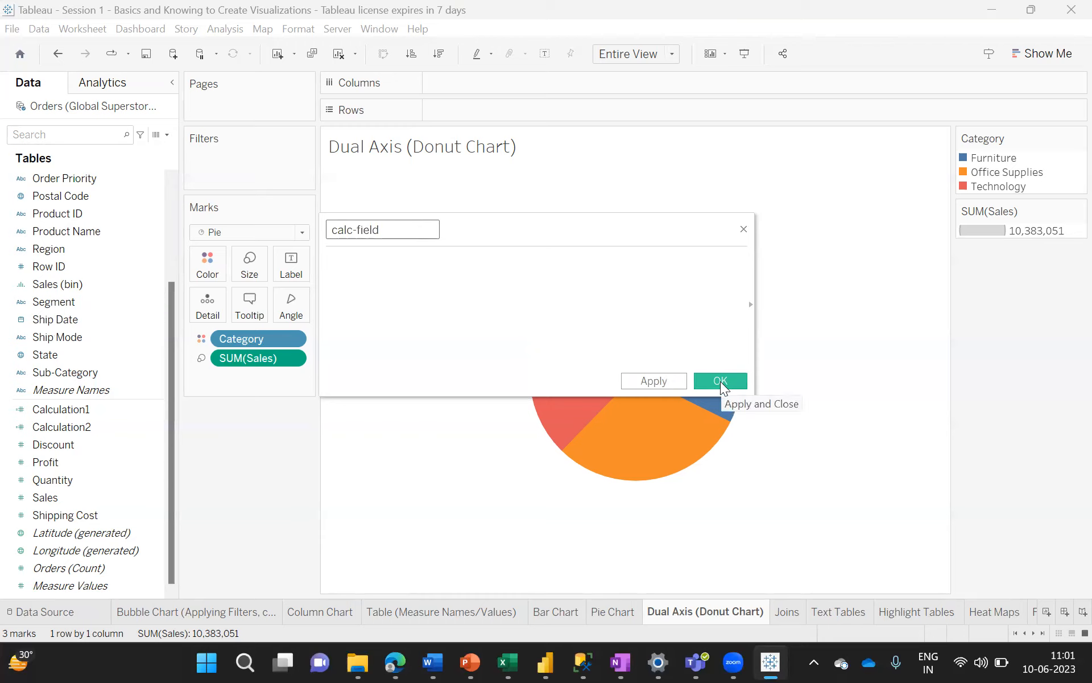
pyautogui.click(452, 302)
pyautogui.write('1')
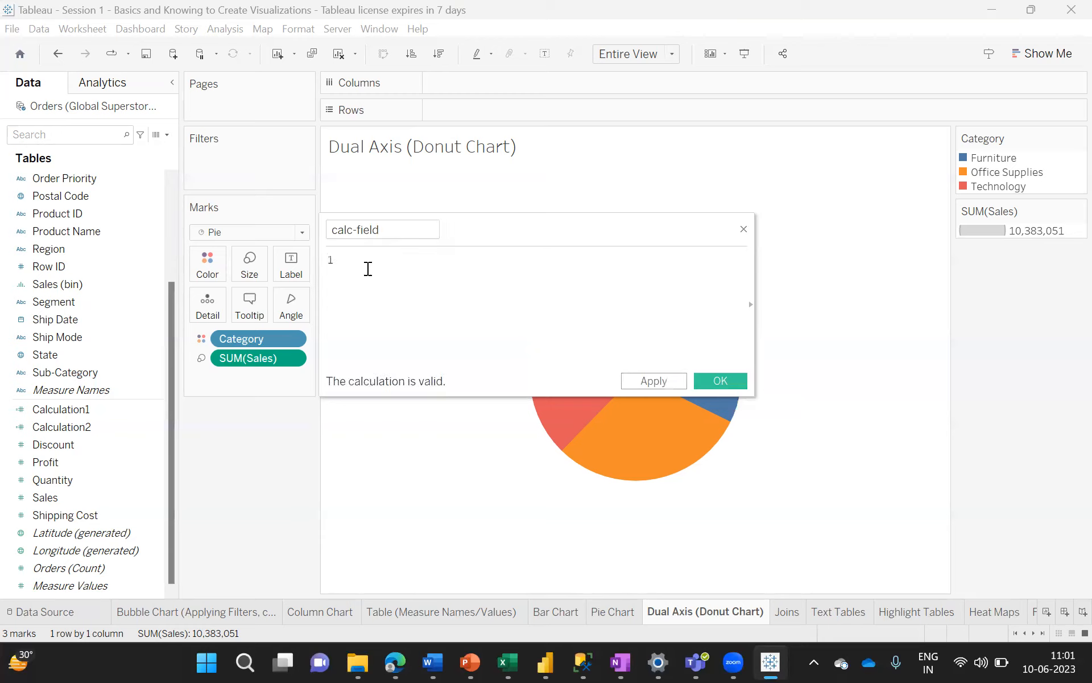
pyautogui.click(718, 379)
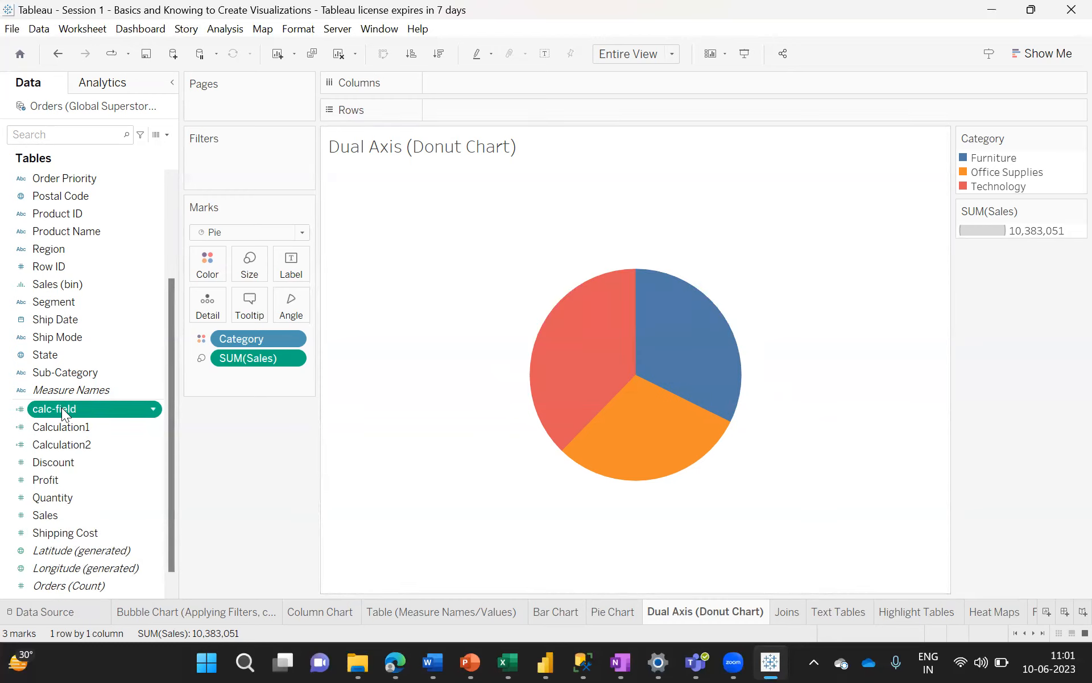
# - Place calc-field on Rows and change its aggregation to Minimum
pyautogui.moveTo(62, 407)
pyautogui.mouseDown()
pyautogui.moveTo(182, 376)
pyautogui.moveTo(367, 243)
pyautogui.moveTo(443, 115)
pyautogui.moveTo(468, 111)
pyautogui.mouseUp()
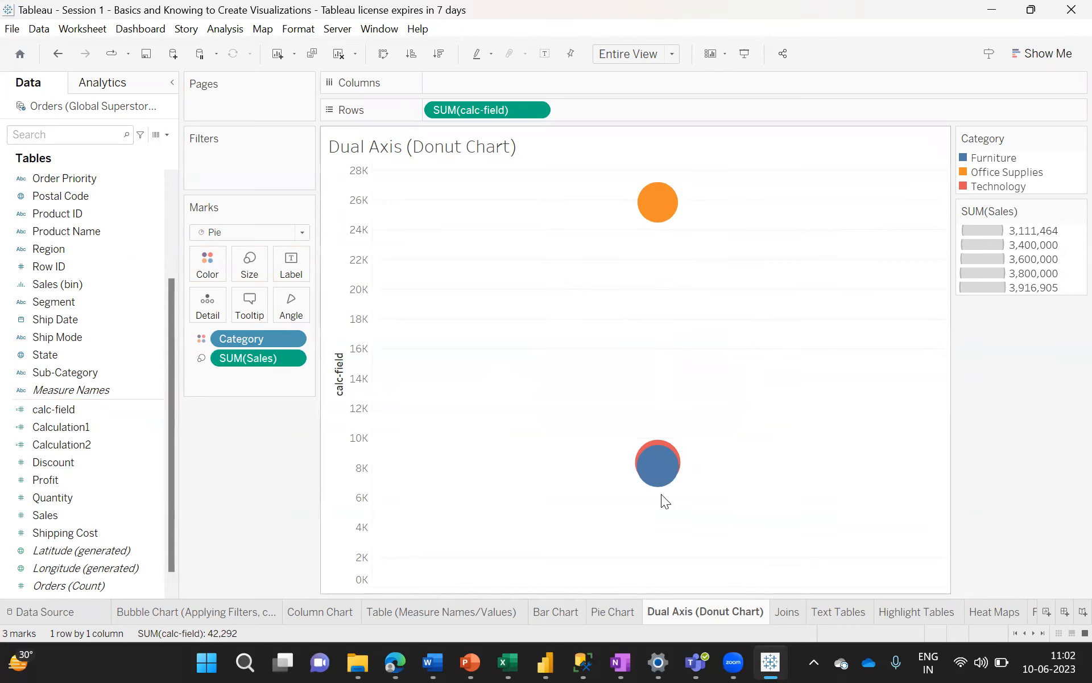
pyautogui.moveTo(660, 196)
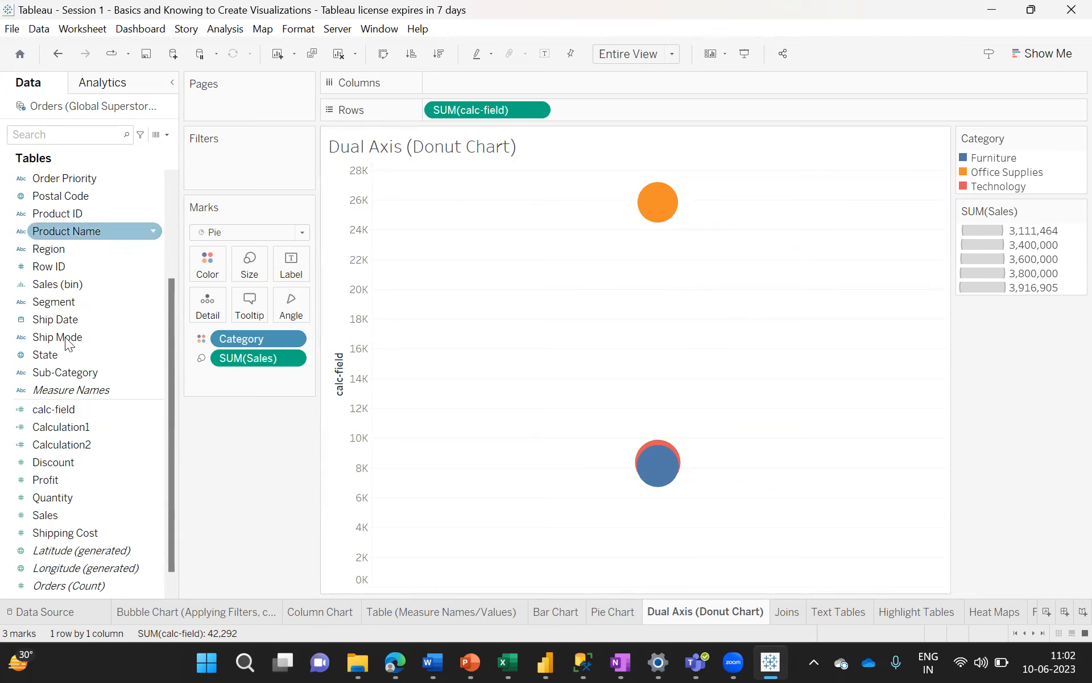
pyautogui.click(536, 109)
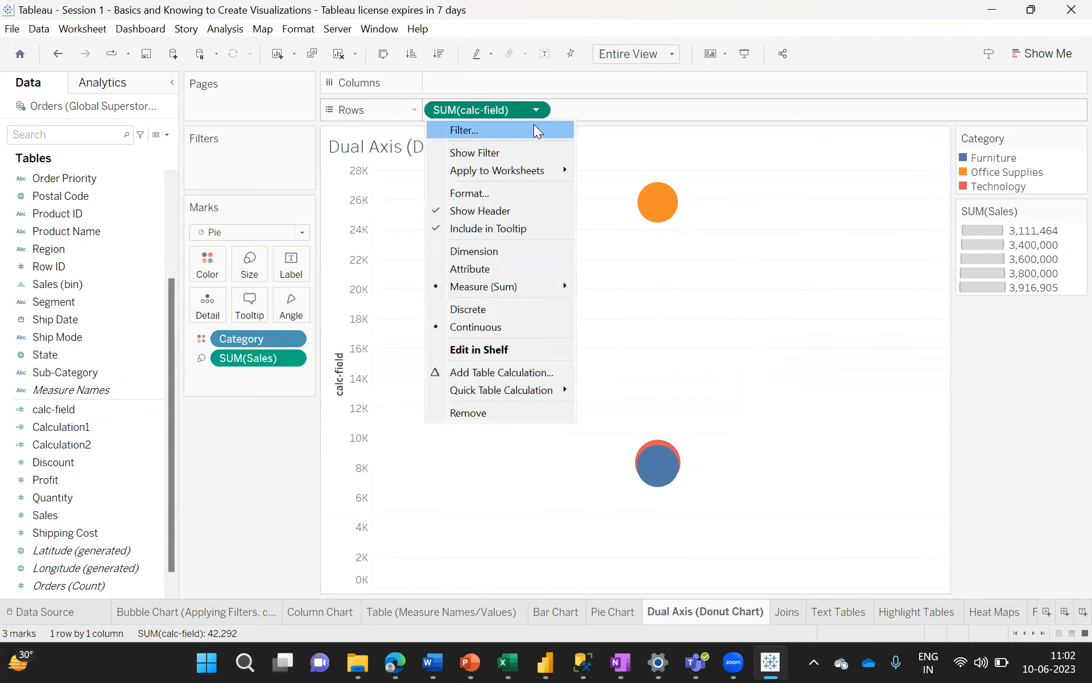
pyautogui.moveTo(540, 288)
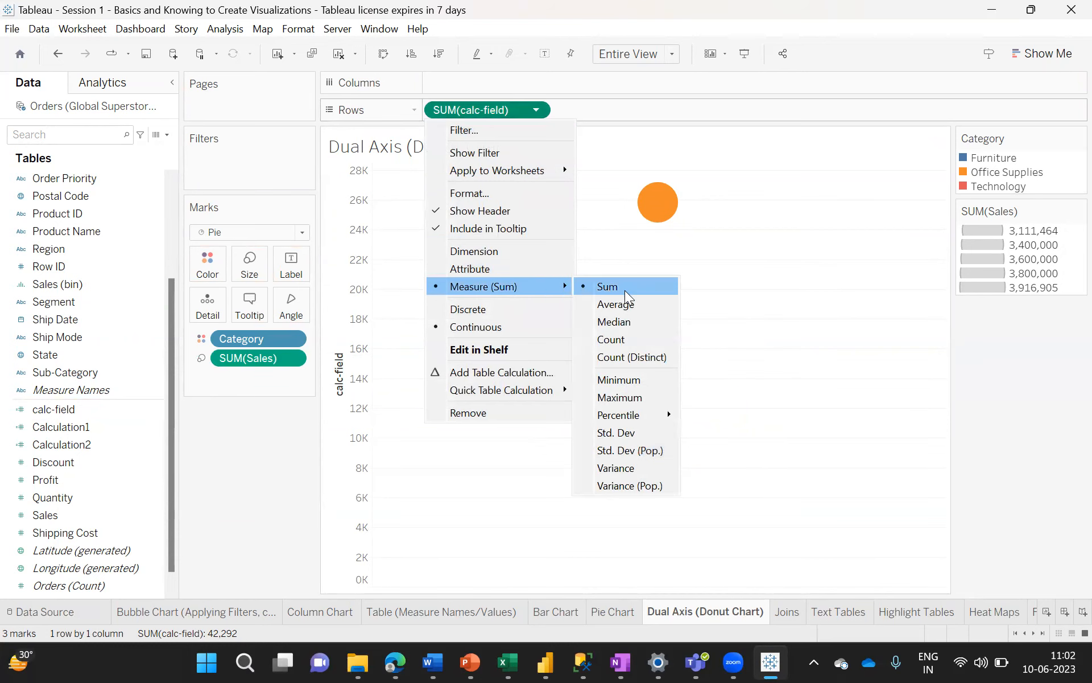
pyautogui.click(618, 381)
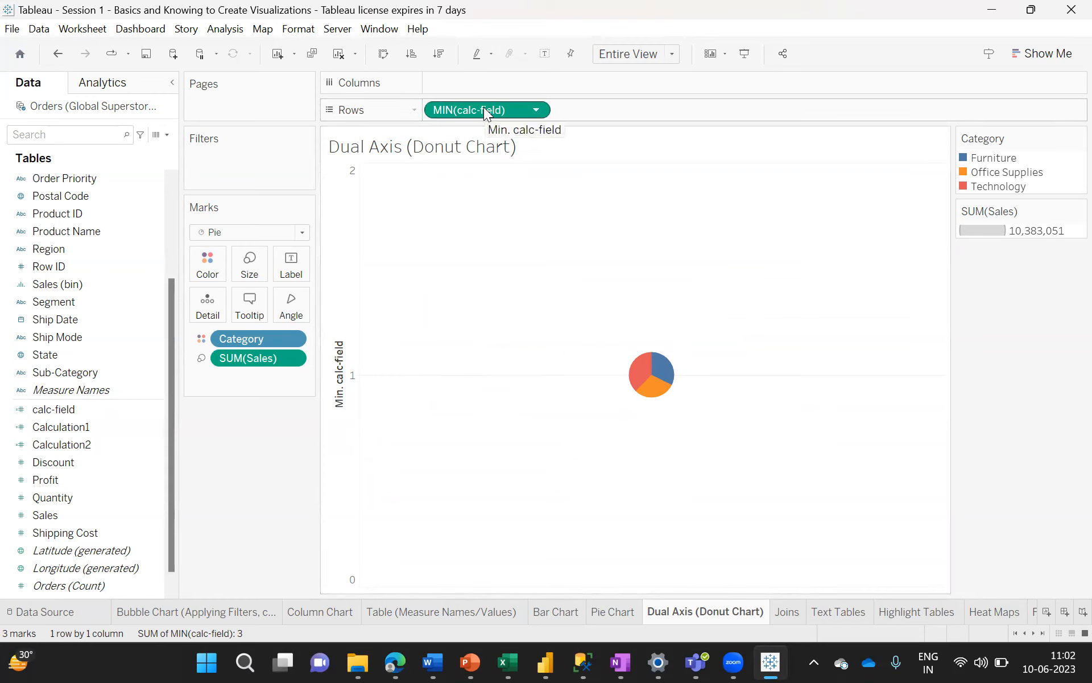
# - Add a second MIN(calc-field) copy to Rows and remove it again
pyautogui.moveTo(483, 108); pyautogui.dragTo(604, 110)
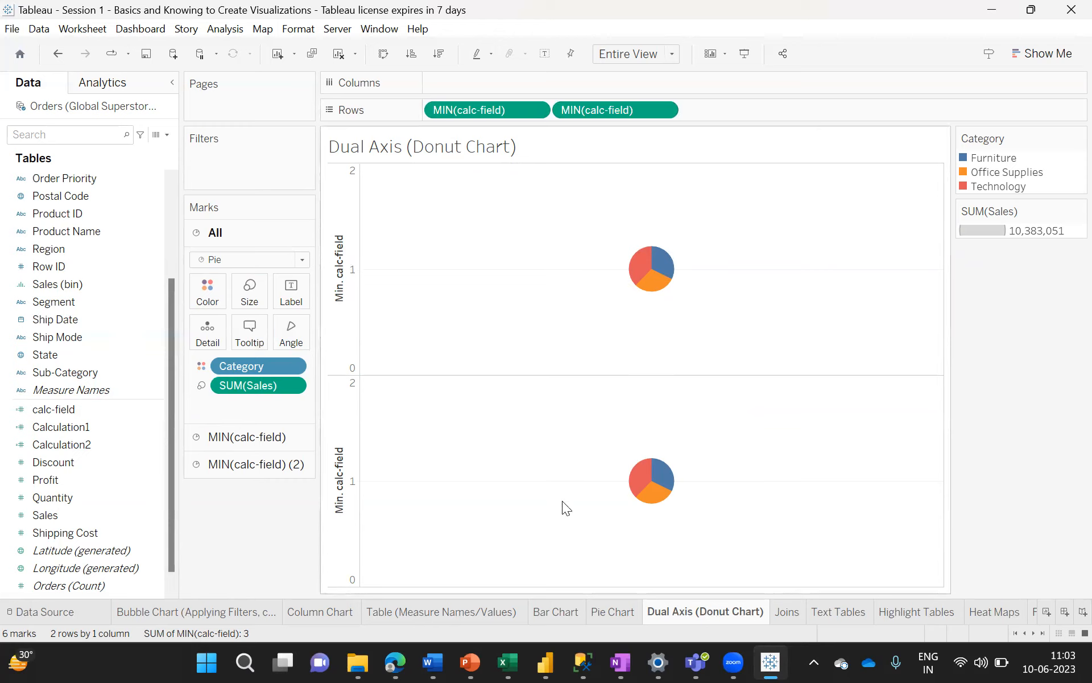
pyautogui.moveTo(602, 110); pyautogui.dragTo(152, 361)
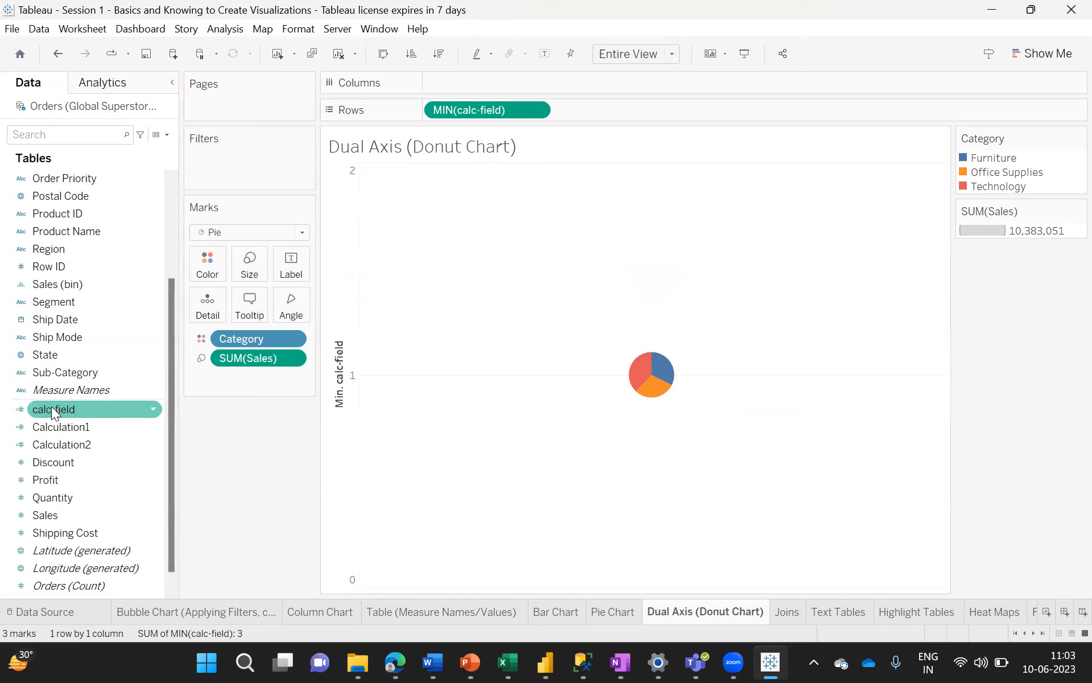
# - Delete the Calculation1 and Calculation2 fields, and check the affected Table (Measure Names/Values) worksheet before returning to the donut chart
pyautogui.rightClick(67, 426)
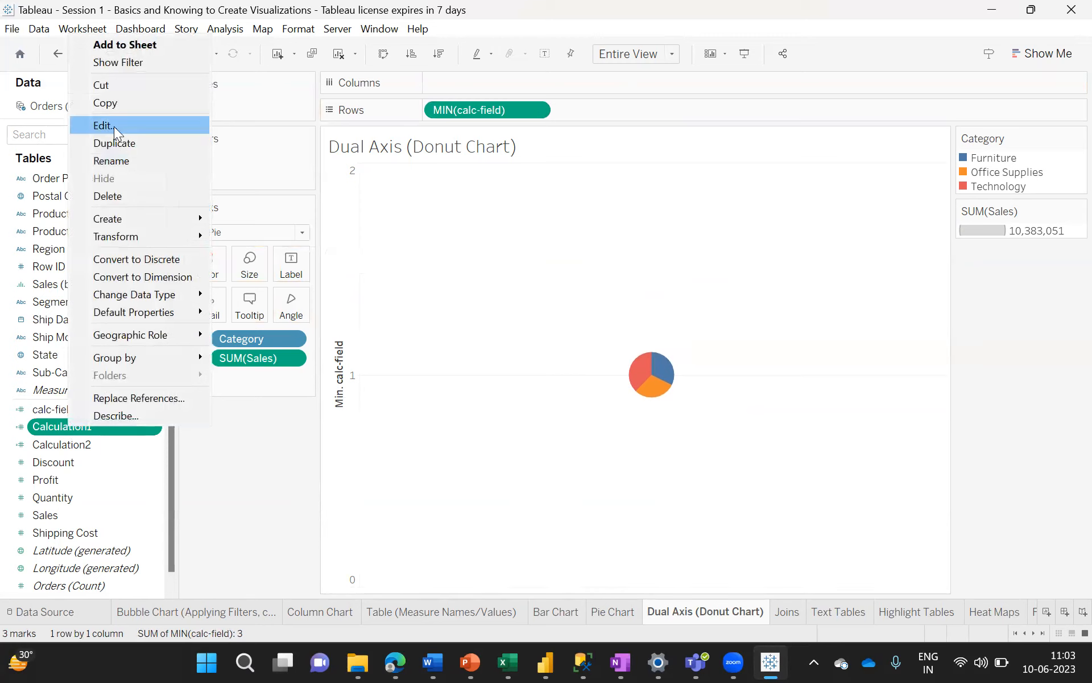
pyautogui.click(115, 197)
pyautogui.click(580, 399)
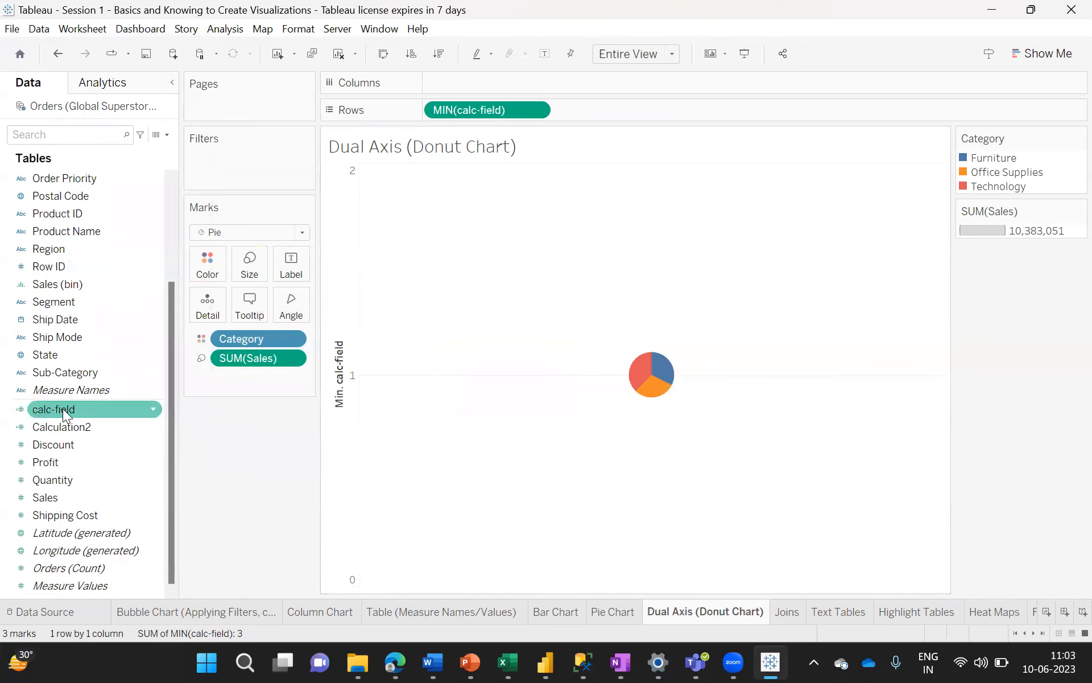
pyautogui.rightClick(55, 426)
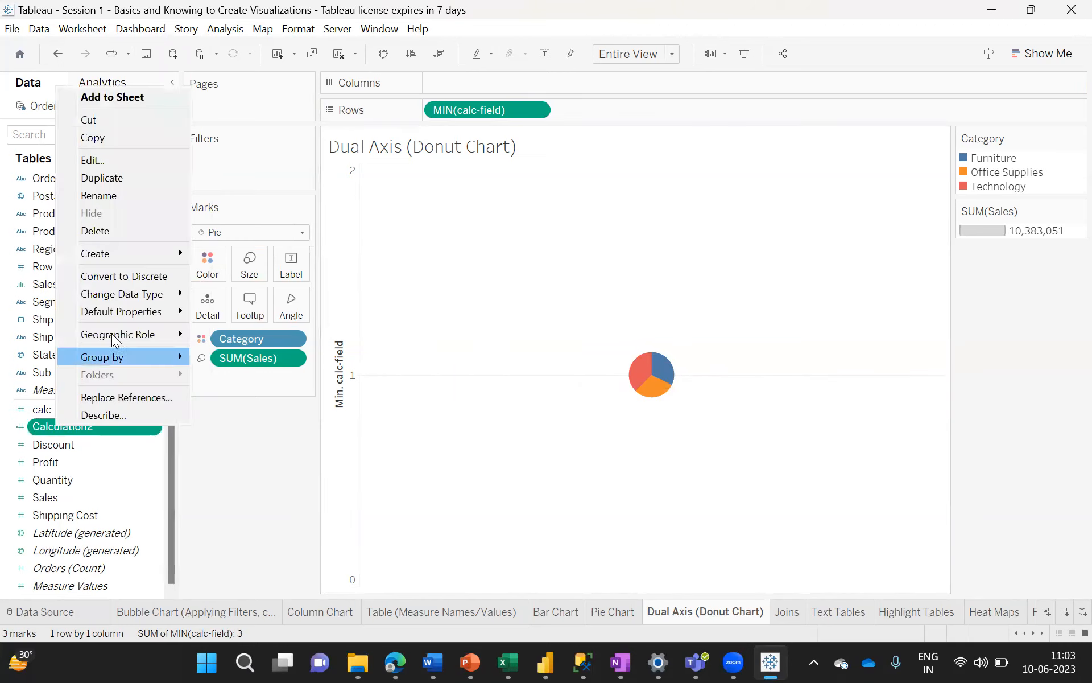
pyautogui.click(112, 230)
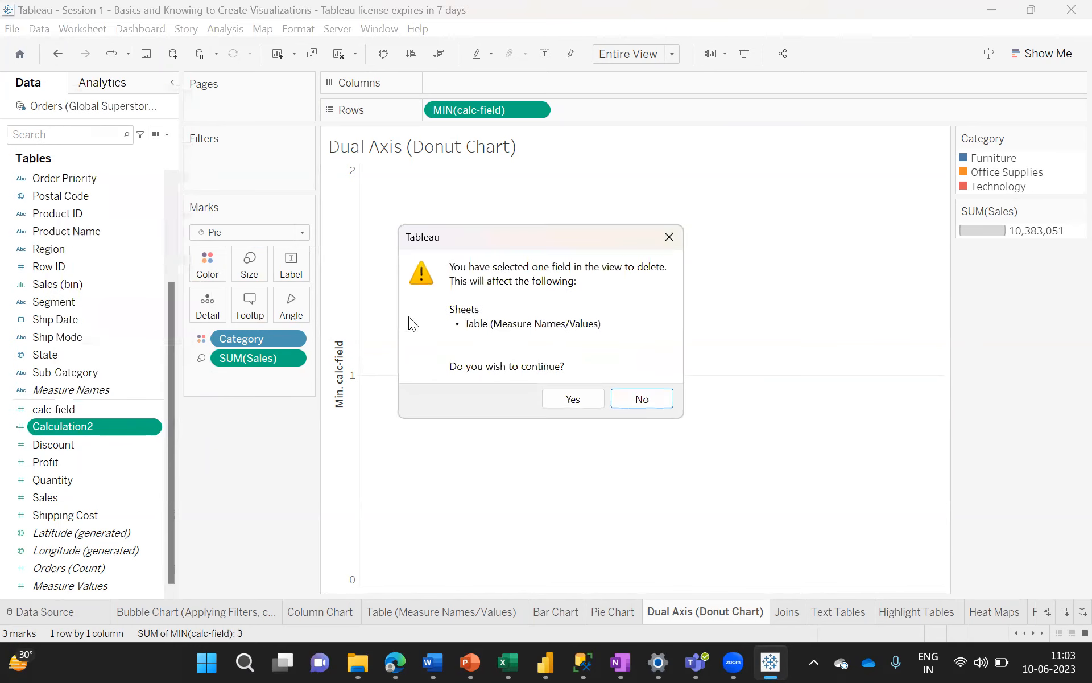
pyautogui.click(572, 400)
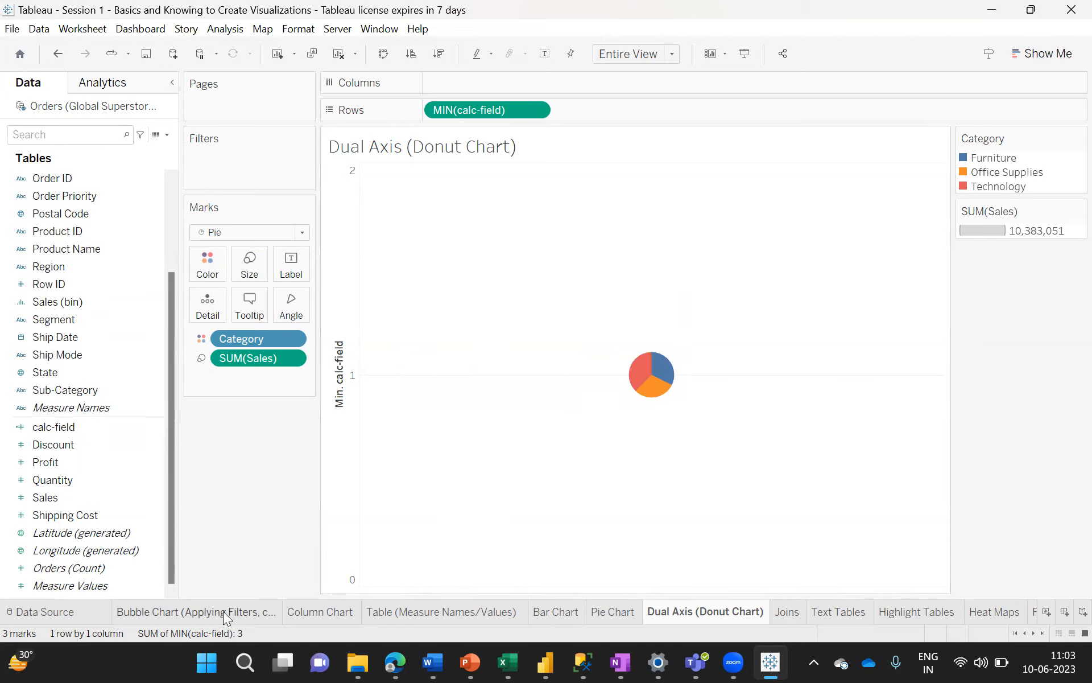
pyautogui.click(413, 614)
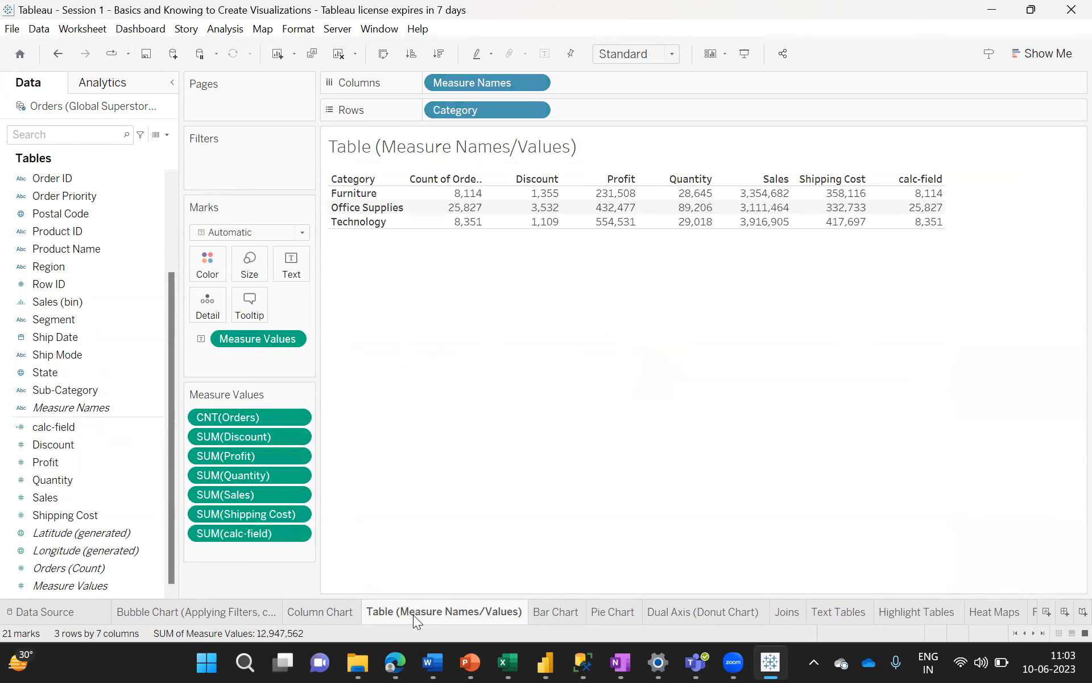
pyautogui.click(687, 611)
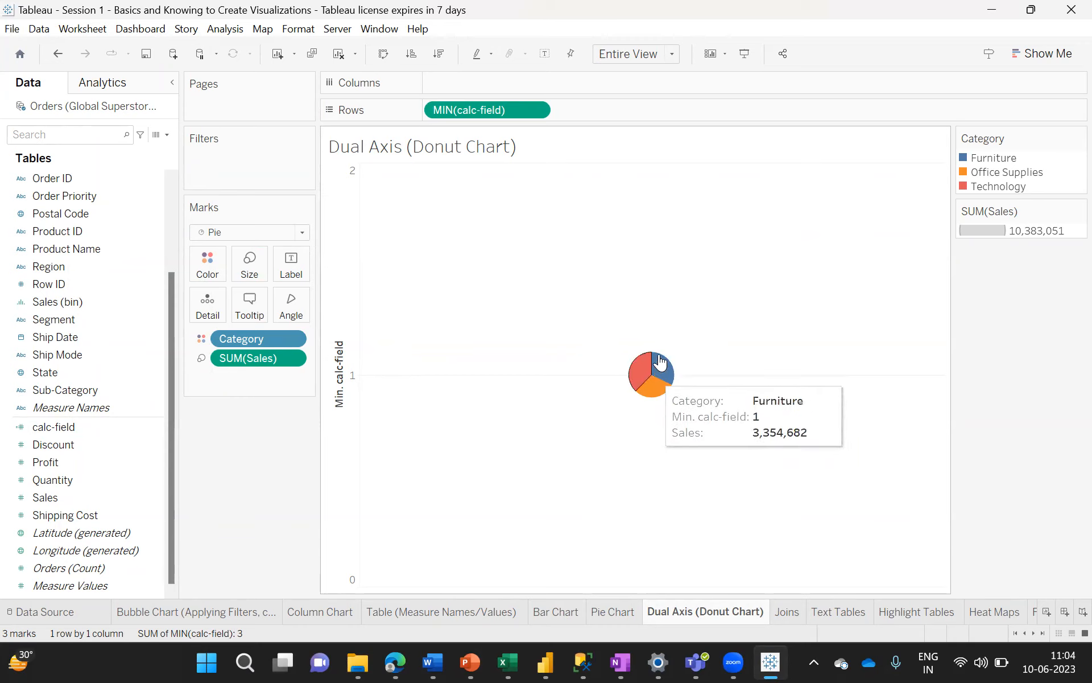
# - Enlarge the pie so it fills more than half of the view's height
pyautogui.click(245, 262)
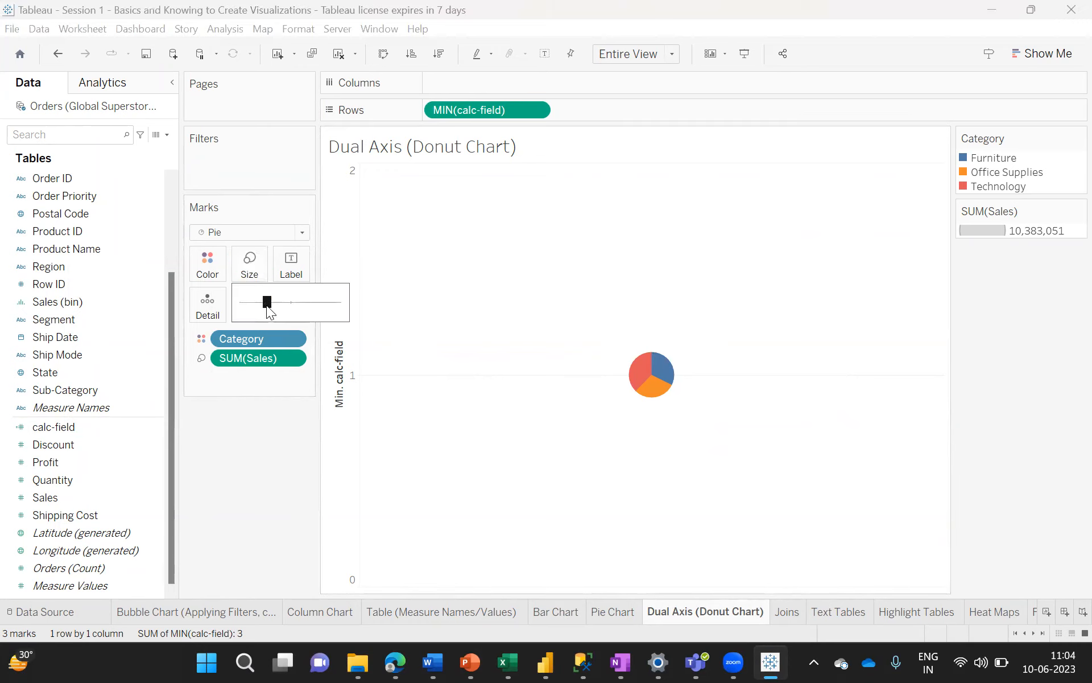
pyautogui.moveTo(289, 307); pyautogui.dragTo(323, 307)
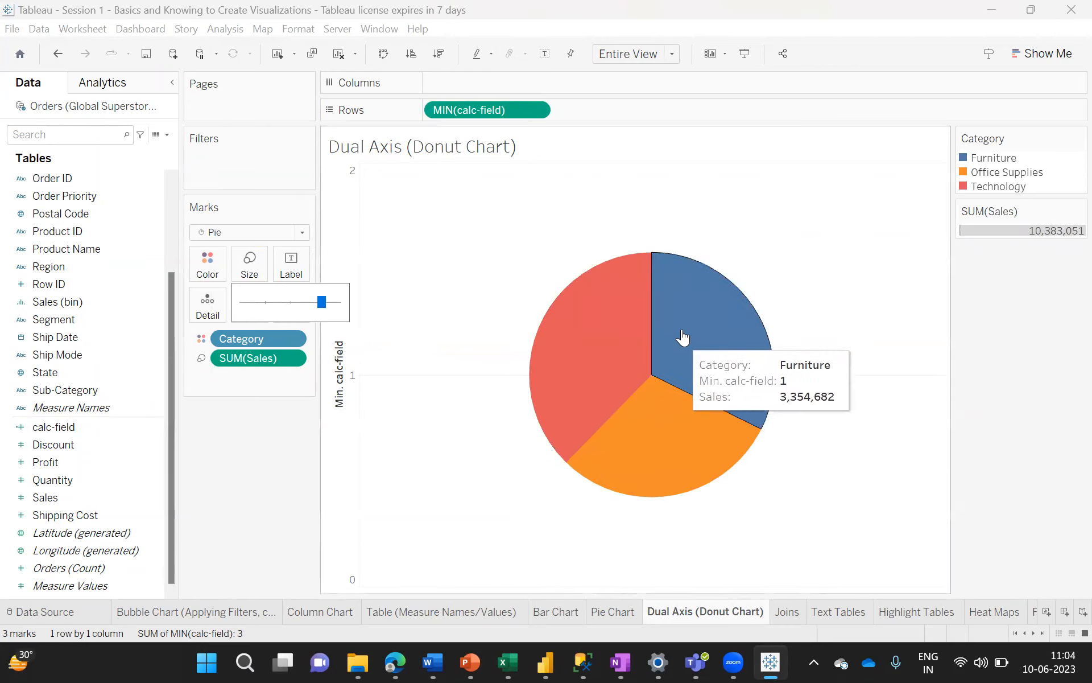
pyautogui.moveTo(606, 352)
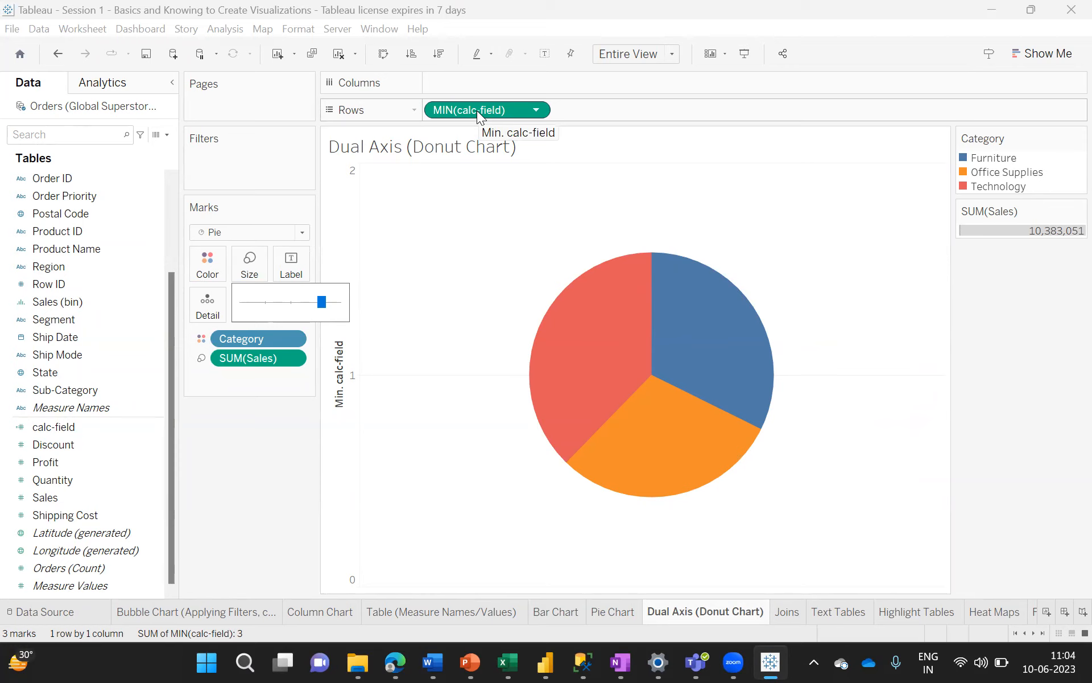
# - Add a second copy of MIN(calc-field) to Rows and reduce the size of all pies so each fits inside its pane
pyautogui.moveTo(477, 110); pyautogui.dragTo(598, 113)
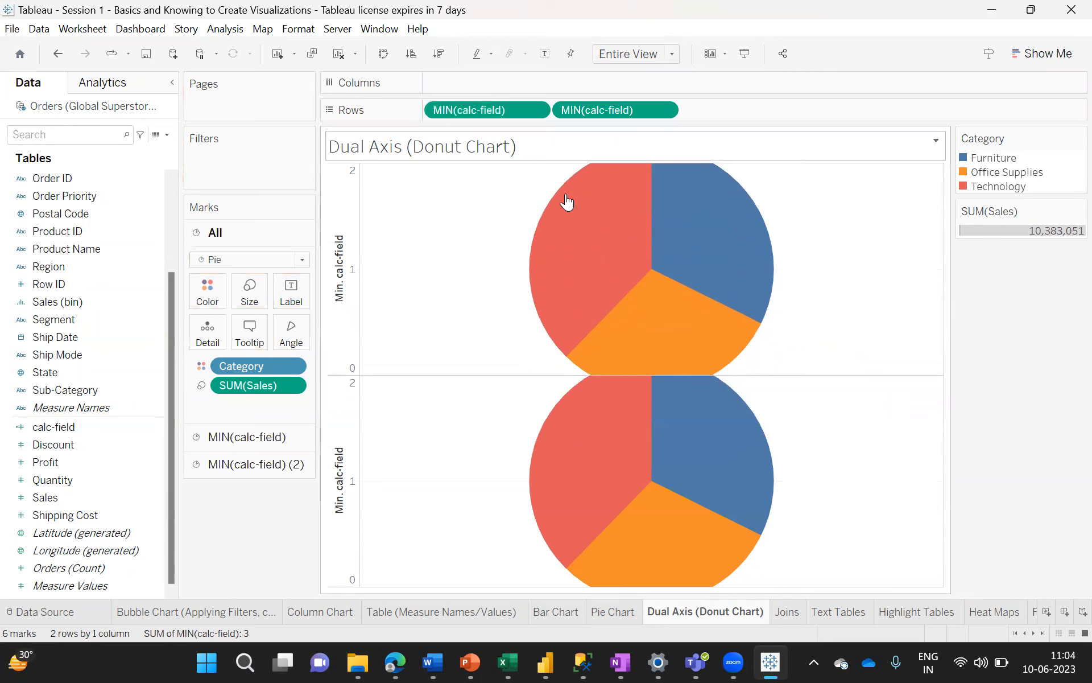
pyautogui.click(249, 291)
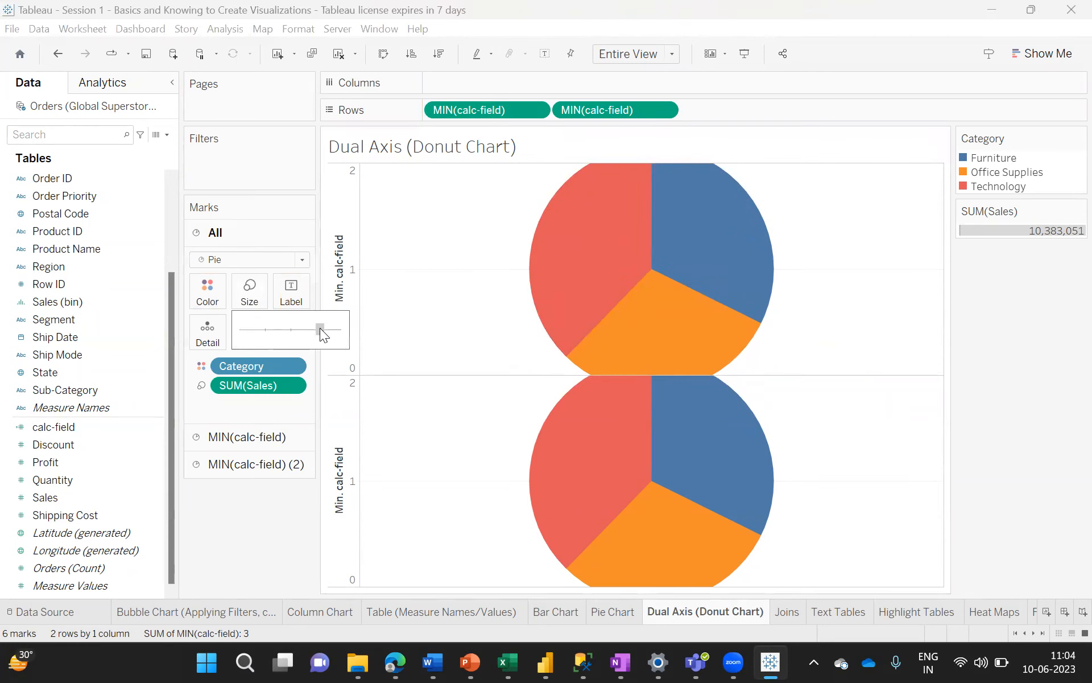
pyautogui.moveTo(312, 329); pyautogui.dragTo(300, 330)
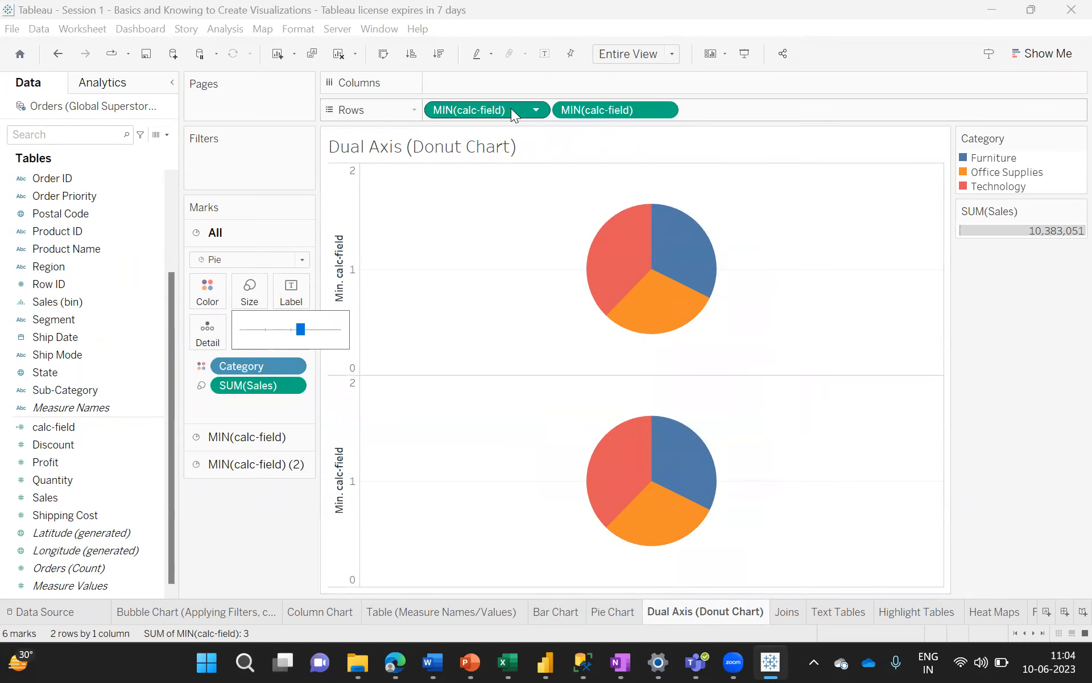
# - Make the second Min. calc-field axis a dual axis and synchronize it with the first axis
pyautogui.click(349, 439)
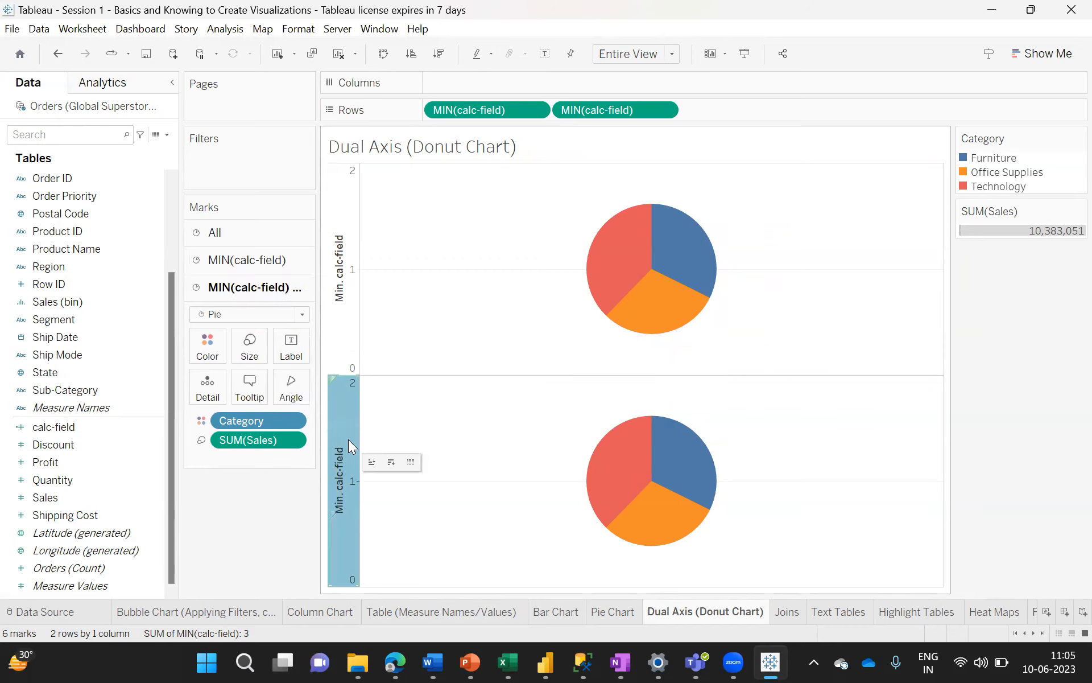
pyautogui.rightClick(348, 443)
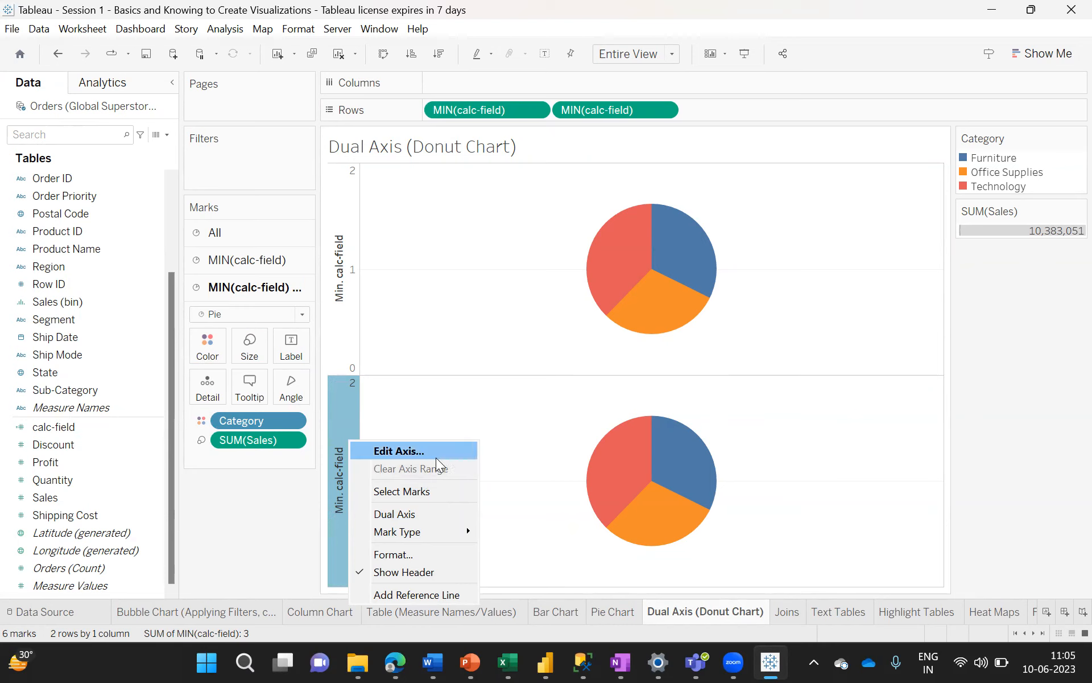
pyautogui.click(407, 516)
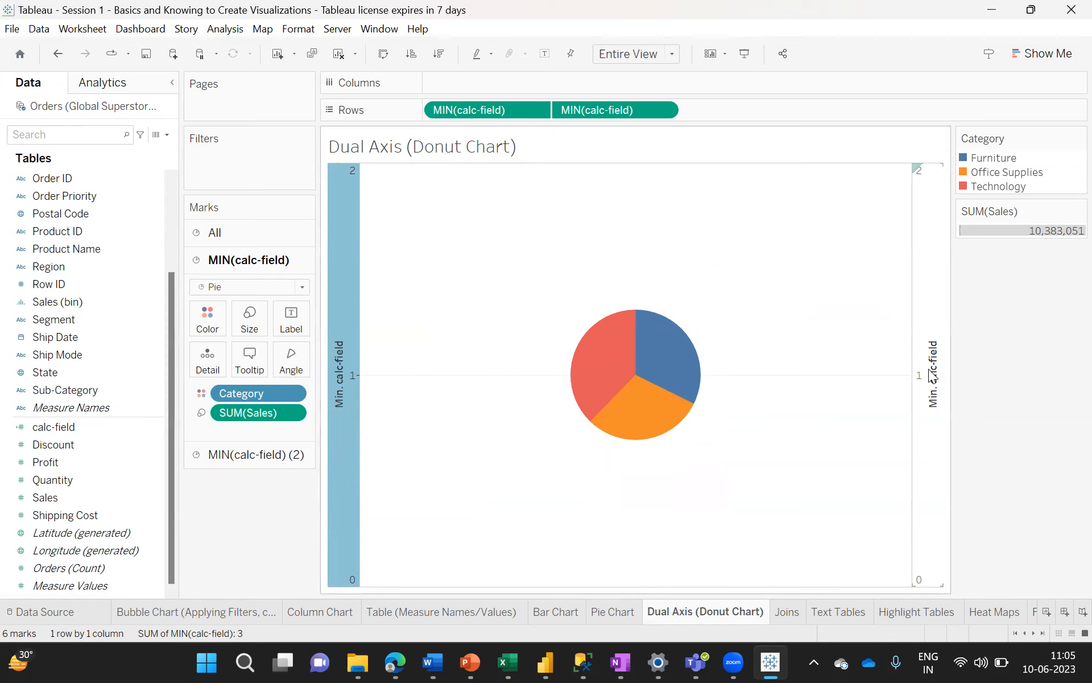
pyautogui.rightClick(932, 265)
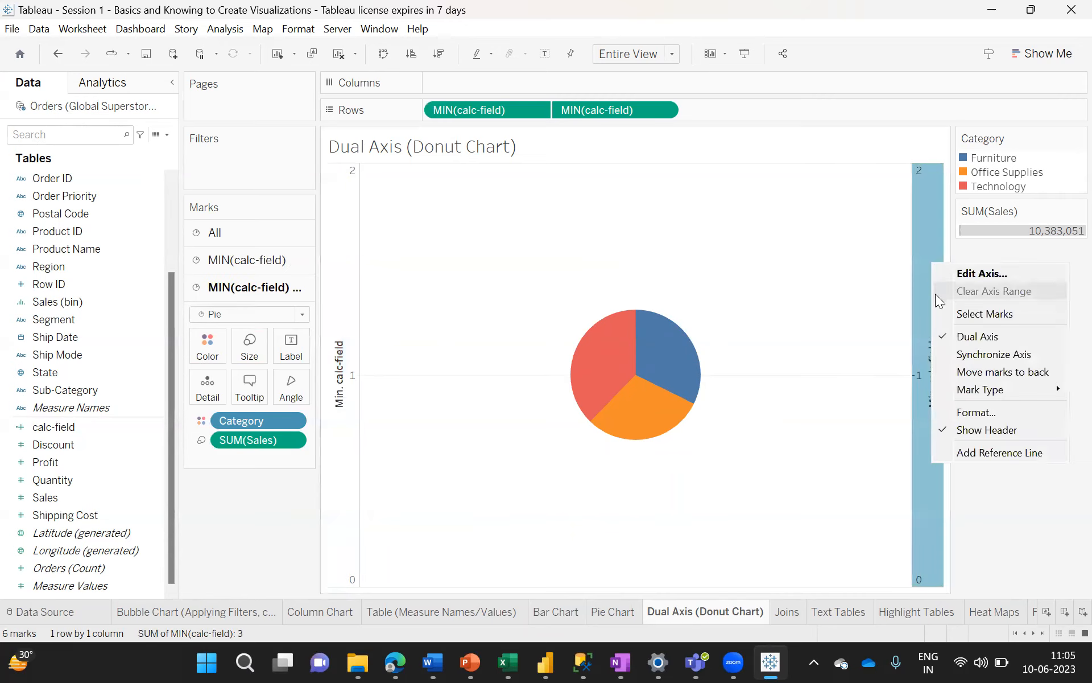
pyautogui.click(993, 355)
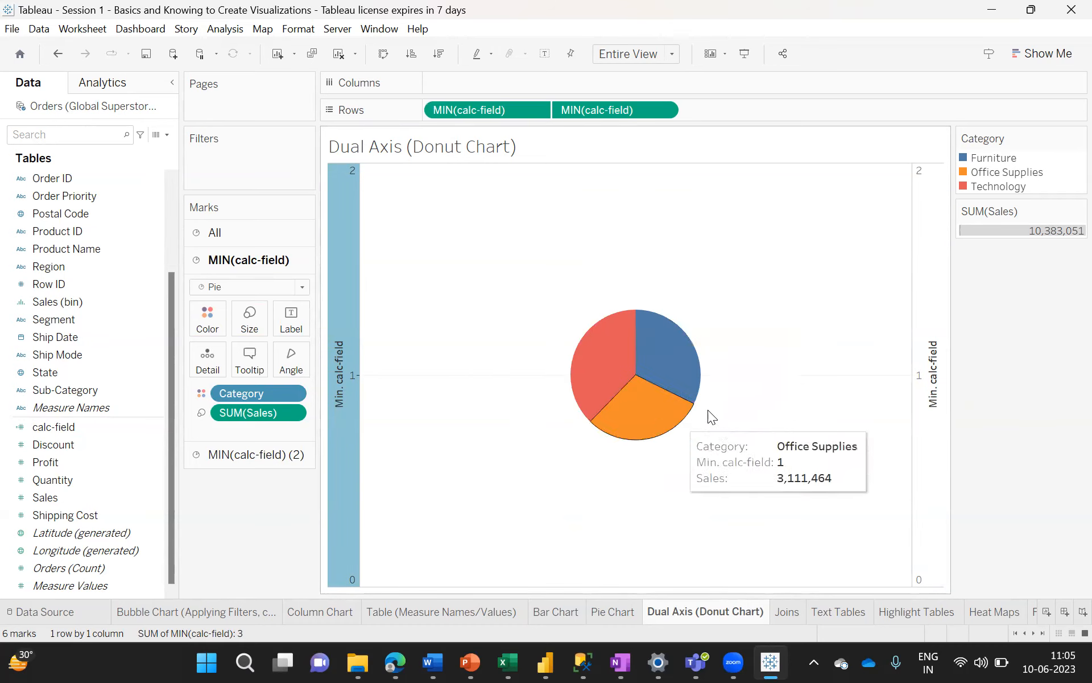
pyautogui.moveTo(646, 362)
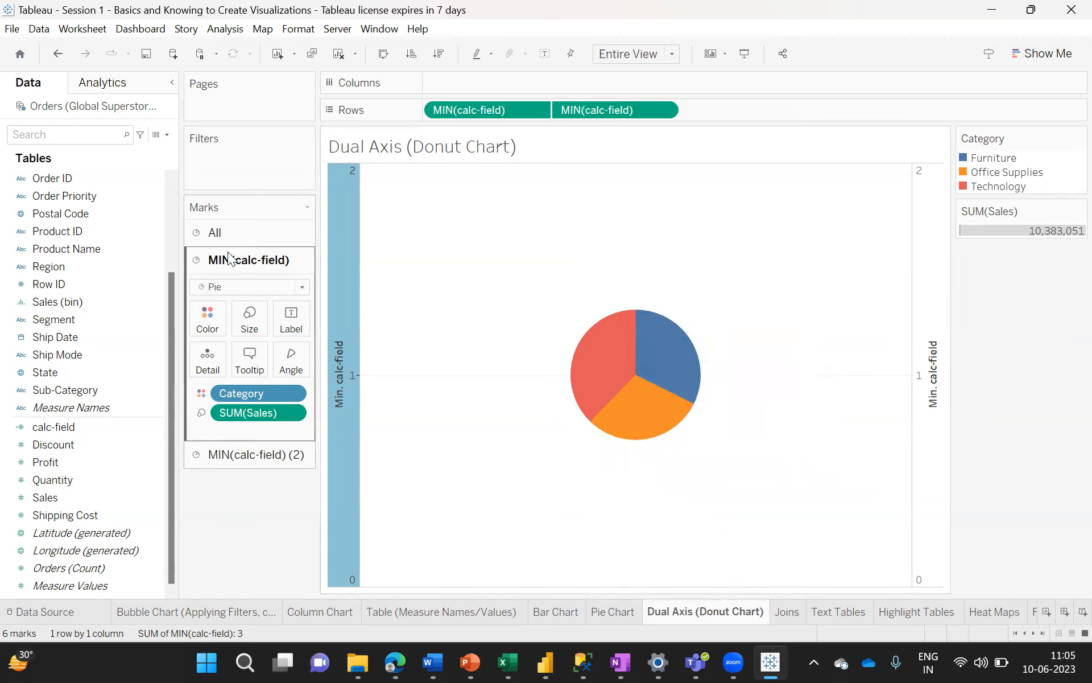
# - Compare the marks settings of the first and second MIN(calc-field) axes
pyautogui.click(258, 455)
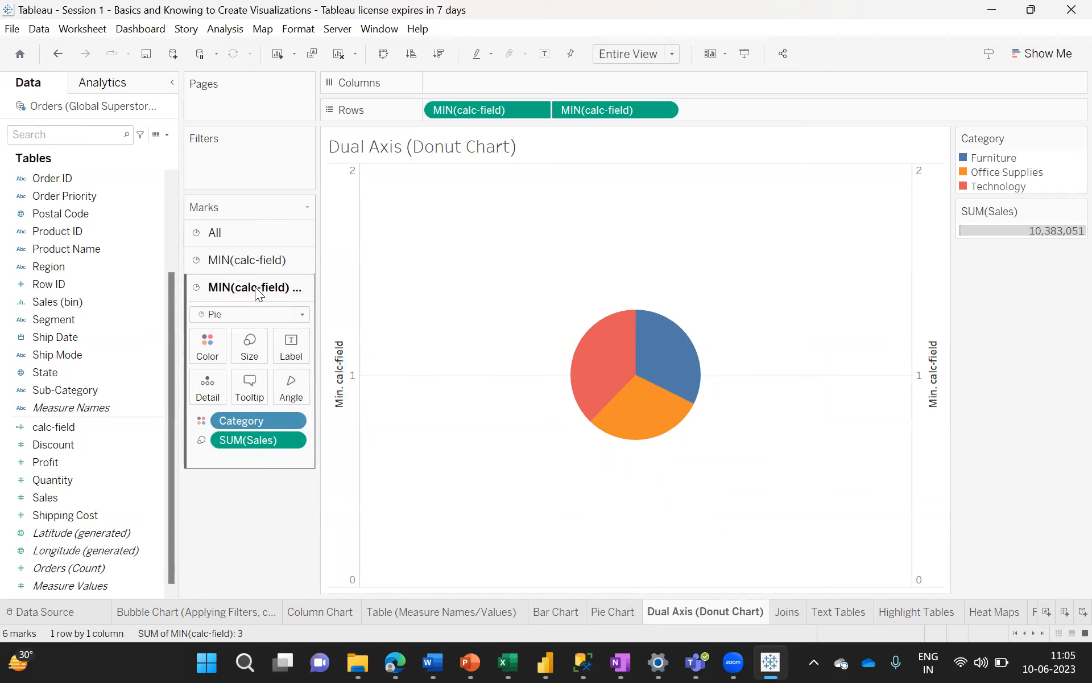
pyautogui.click(244, 262)
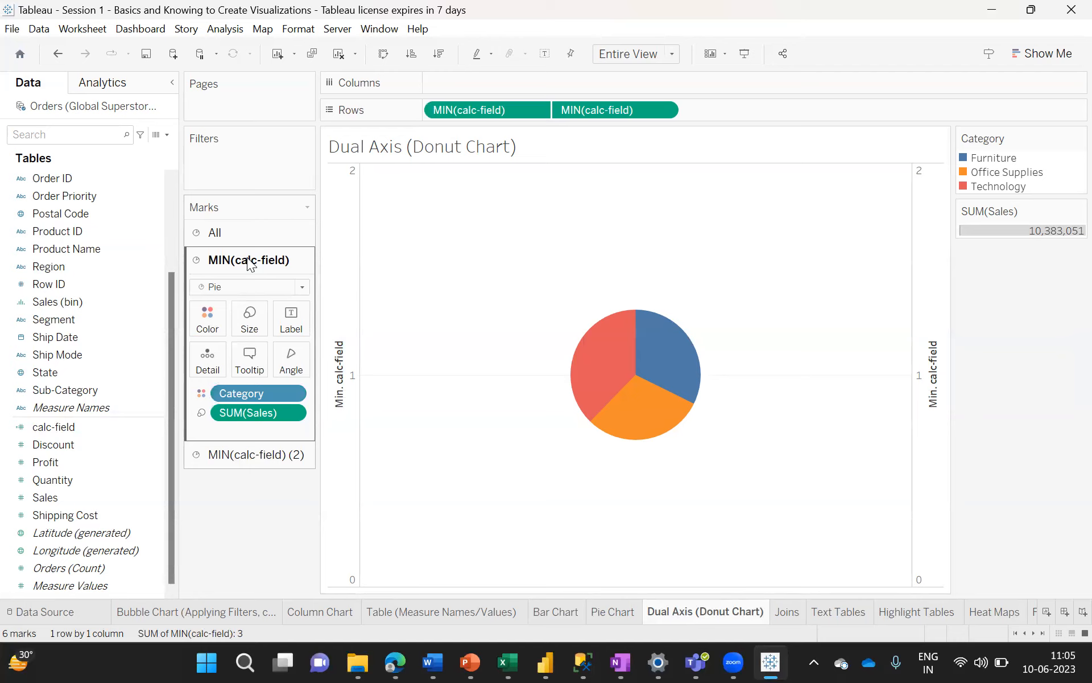
pyautogui.click(248, 455)
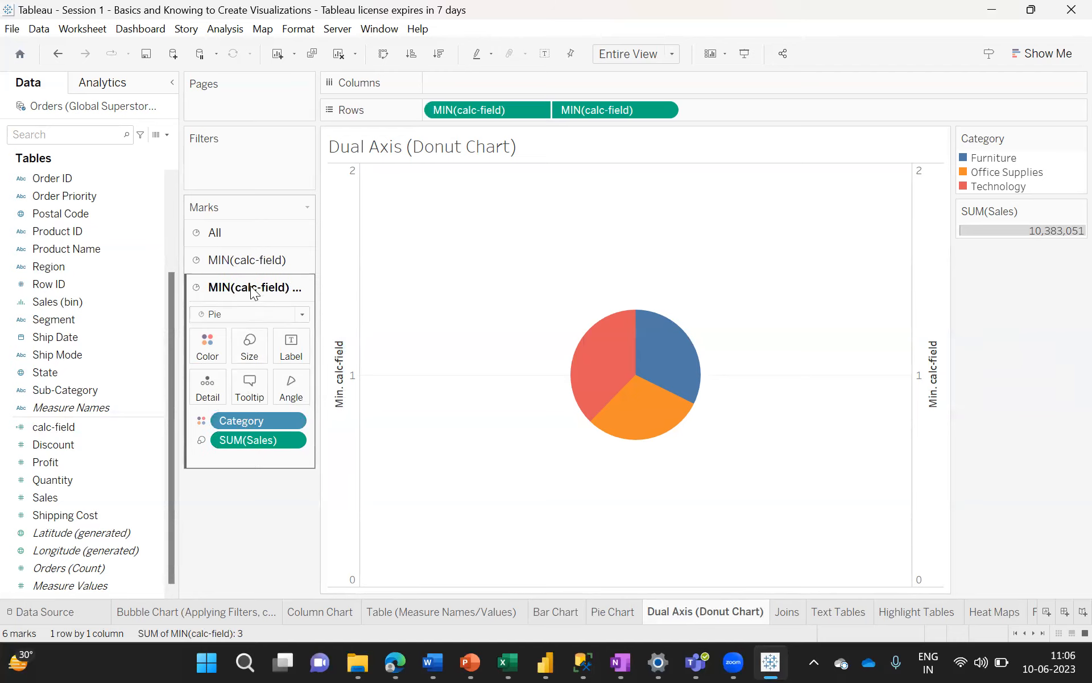
pyautogui.click(238, 260)
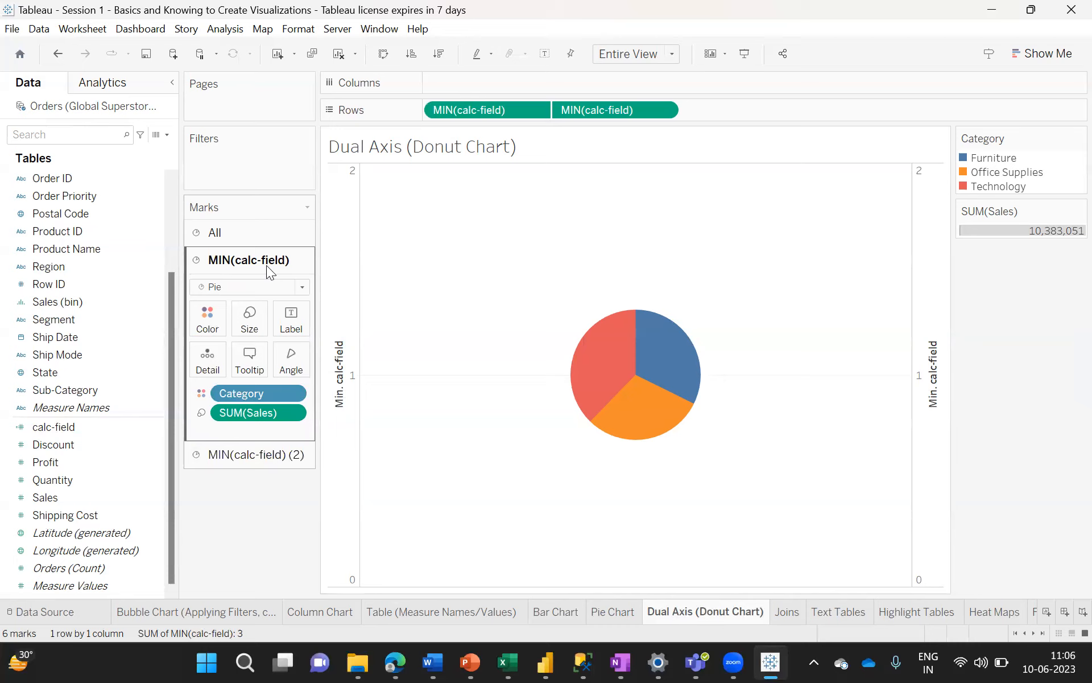
pyautogui.click(256, 454)
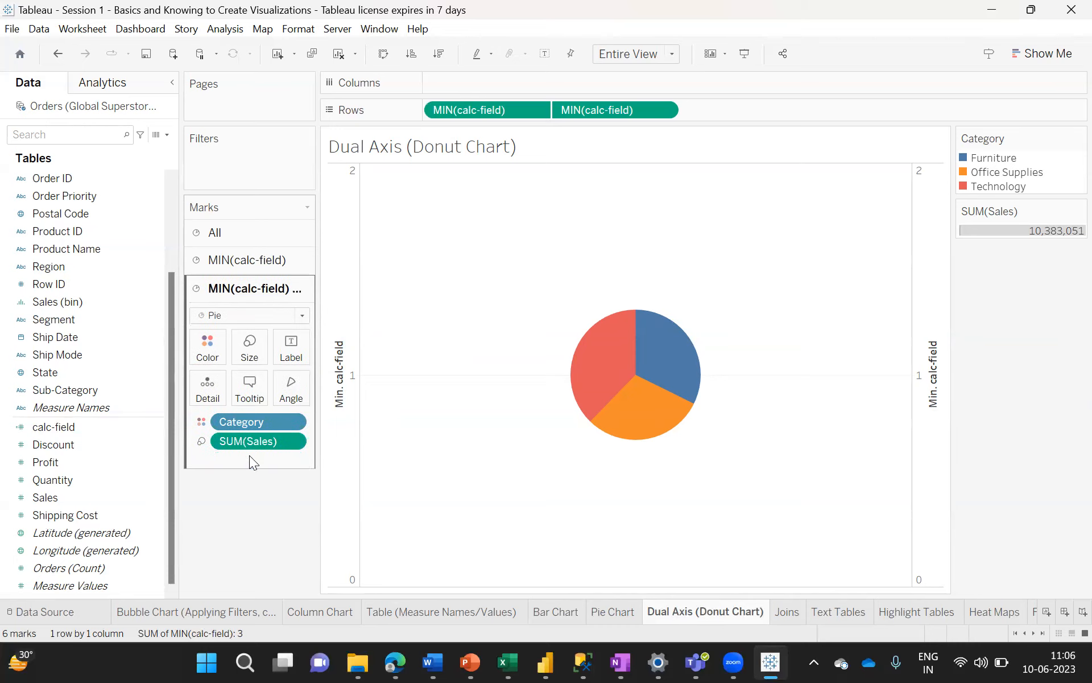
pyautogui.click(246, 261)
pyautogui.moveTo(651, 329)
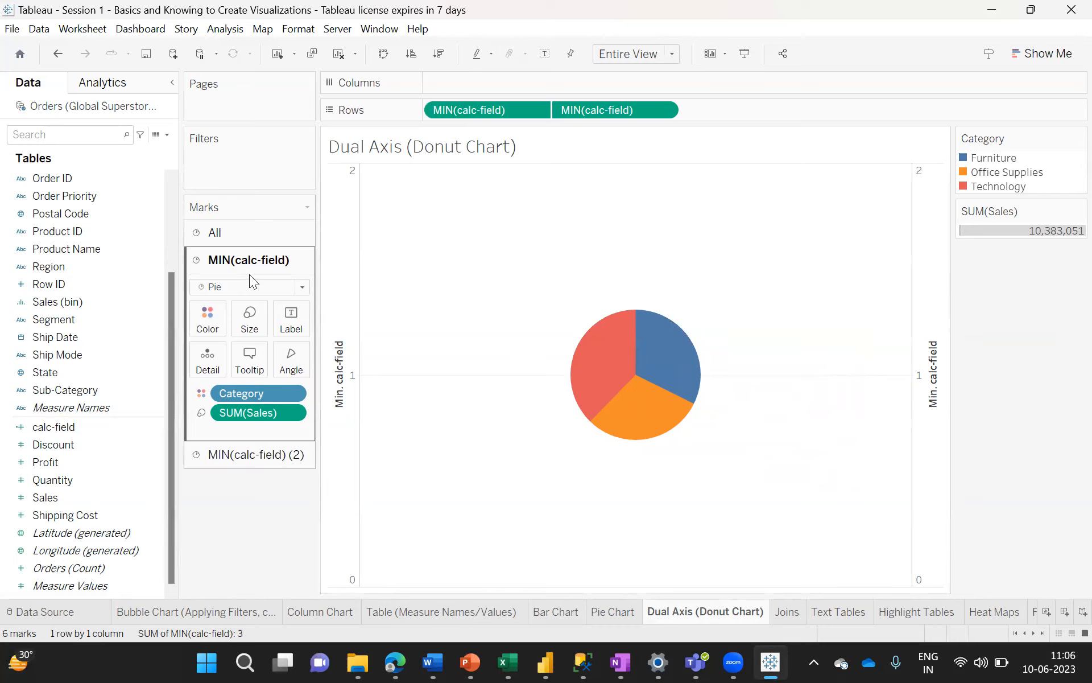
# - Remove SUM(Sales) and Category from the second MIN(calc-field) marks and shrink its pie into a smaller inner circle
pyautogui.click(251, 455)
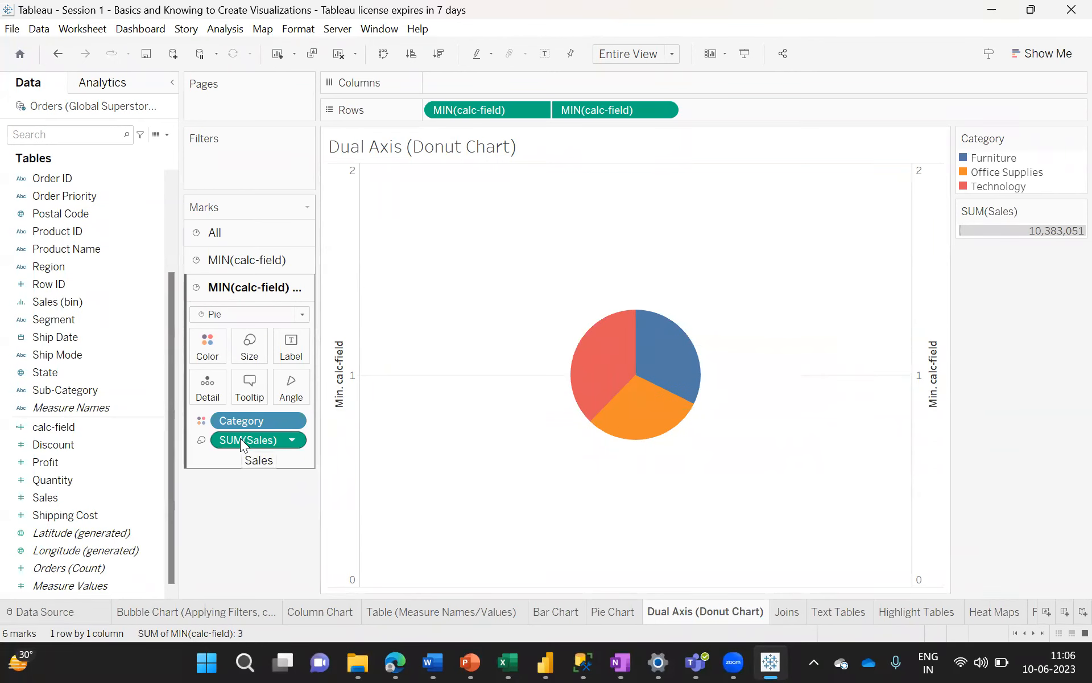
pyautogui.moveTo(240, 438); pyautogui.dragTo(86, 481)
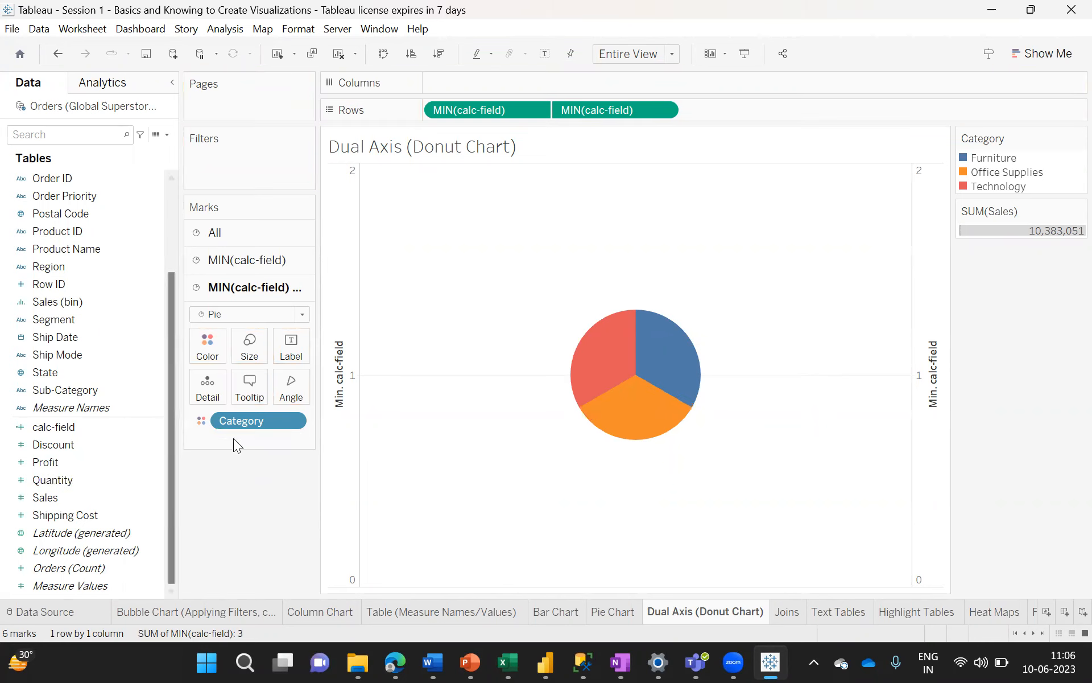
pyautogui.click(250, 348)
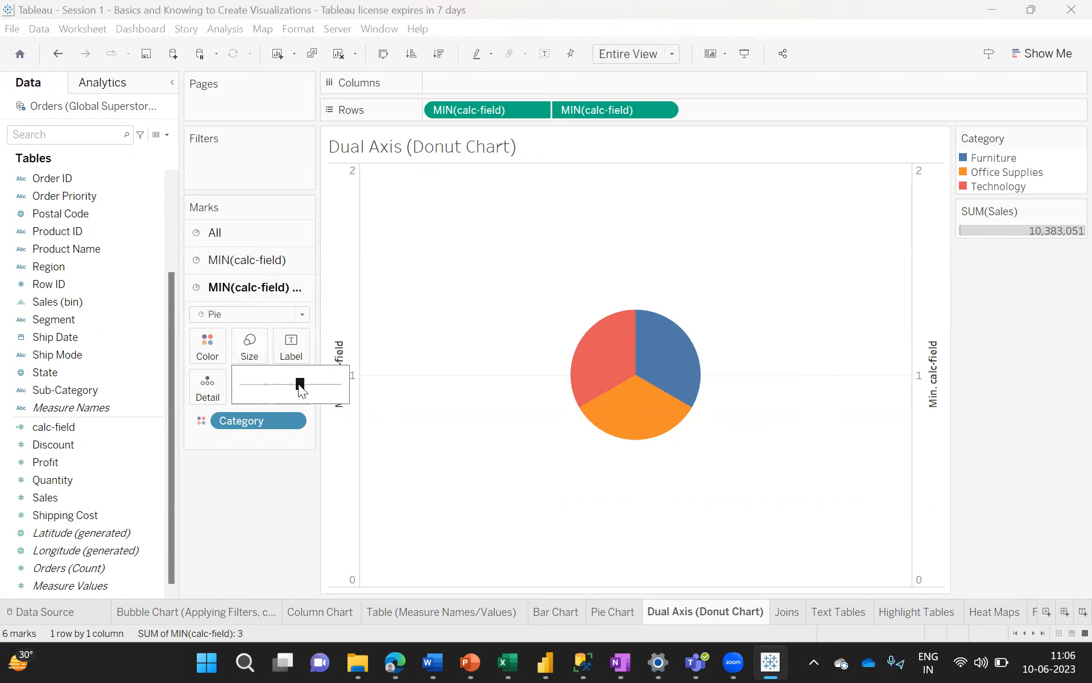
pyautogui.click(273, 384)
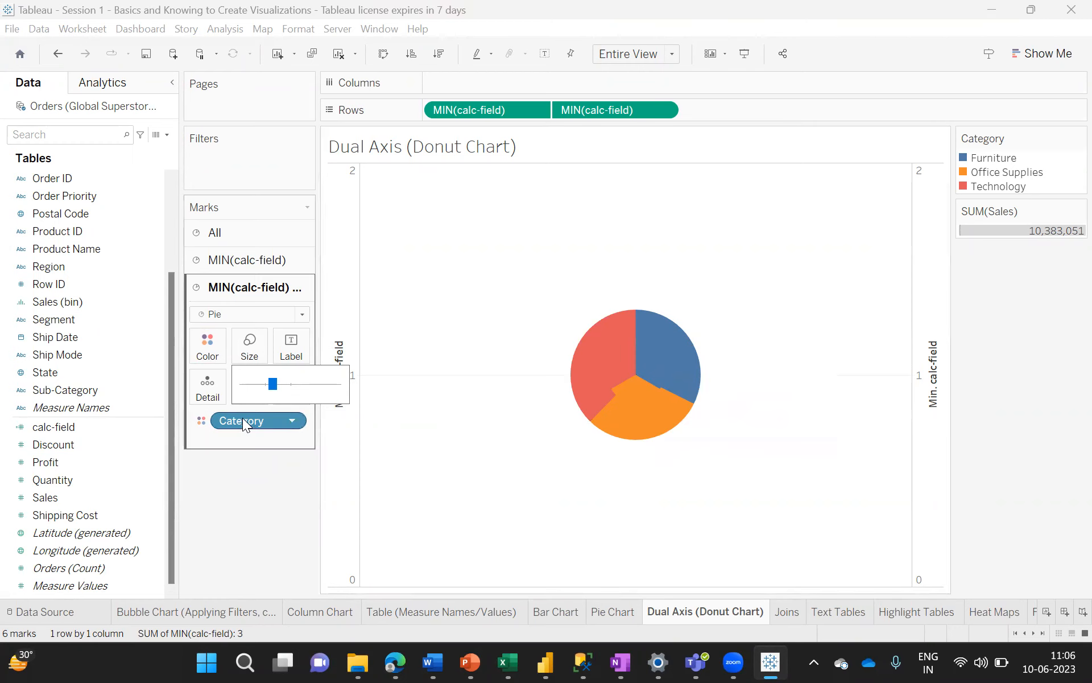
pyautogui.moveTo(243, 420); pyautogui.dragTo(80, 453)
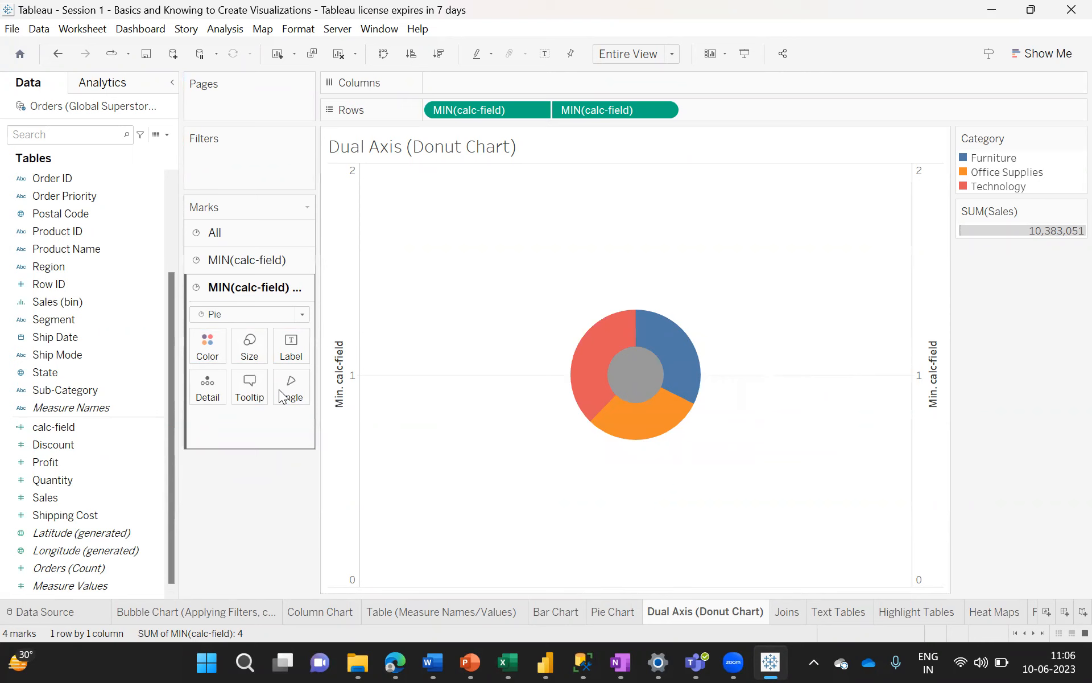
# - Enlarge the inner circle slightly and color it white to form the donut hole
pyautogui.click(249, 348)
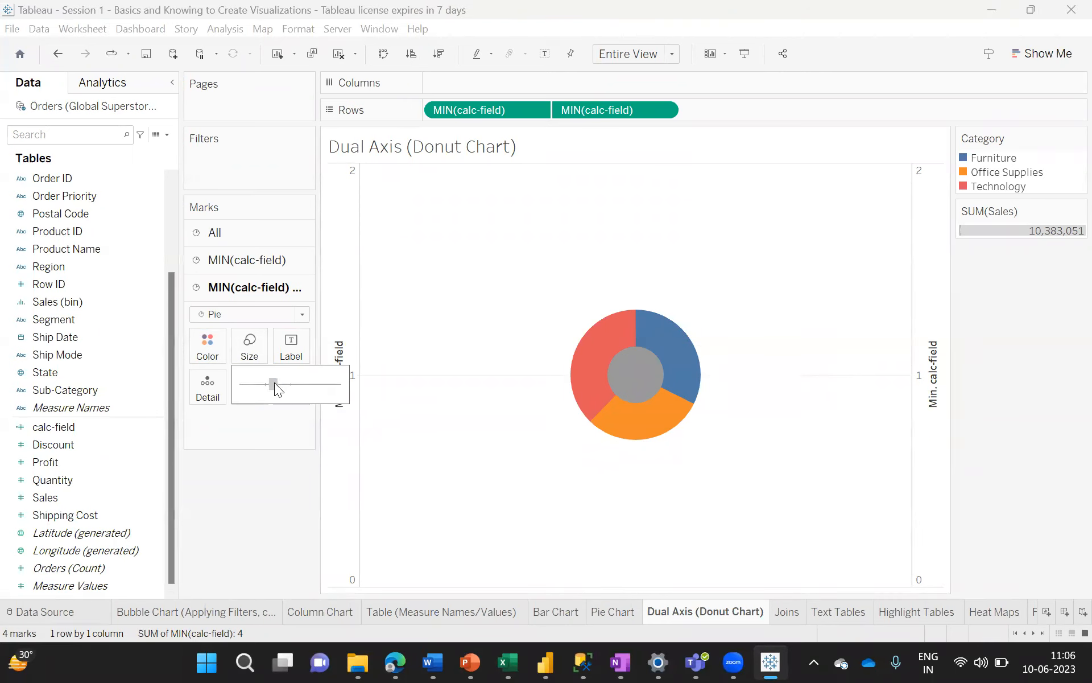
pyautogui.moveTo(280, 386); pyautogui.dragTo(280, 387)
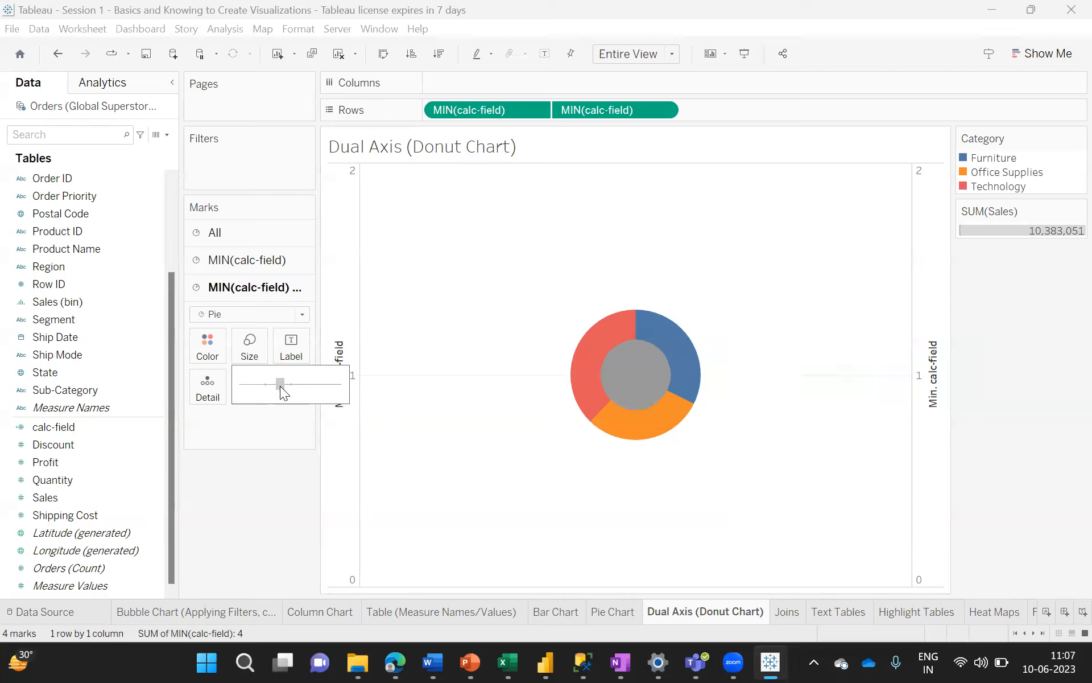
pyautogui.moveTo(282, 387); pyautogui.dragTo(283, 386)
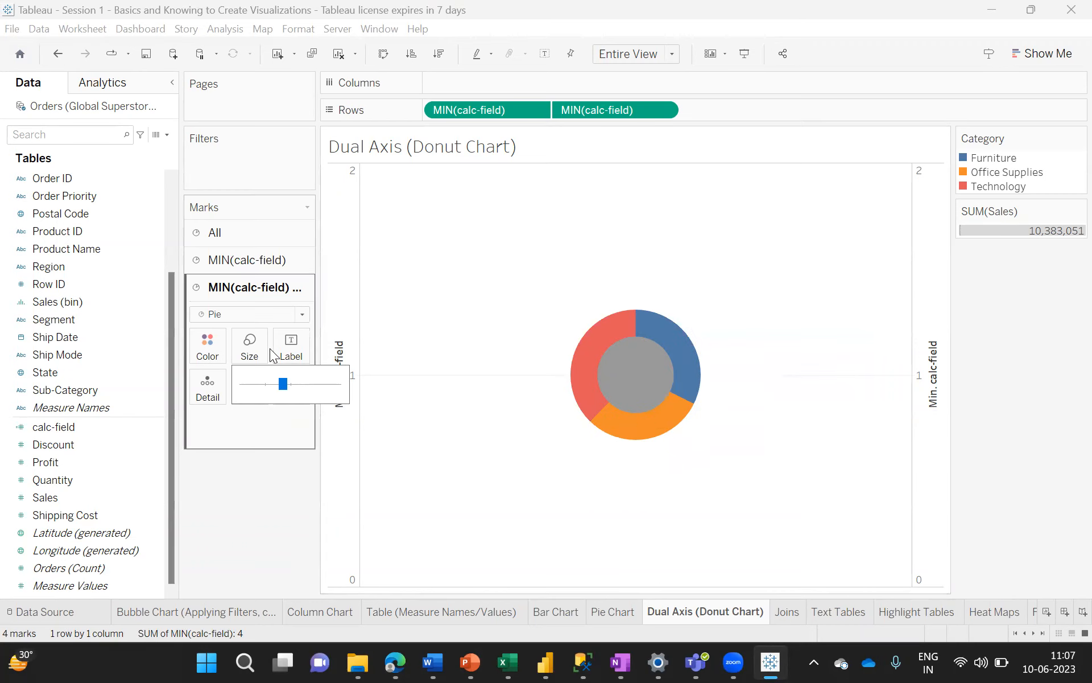
pyautogui.click(208, 348)
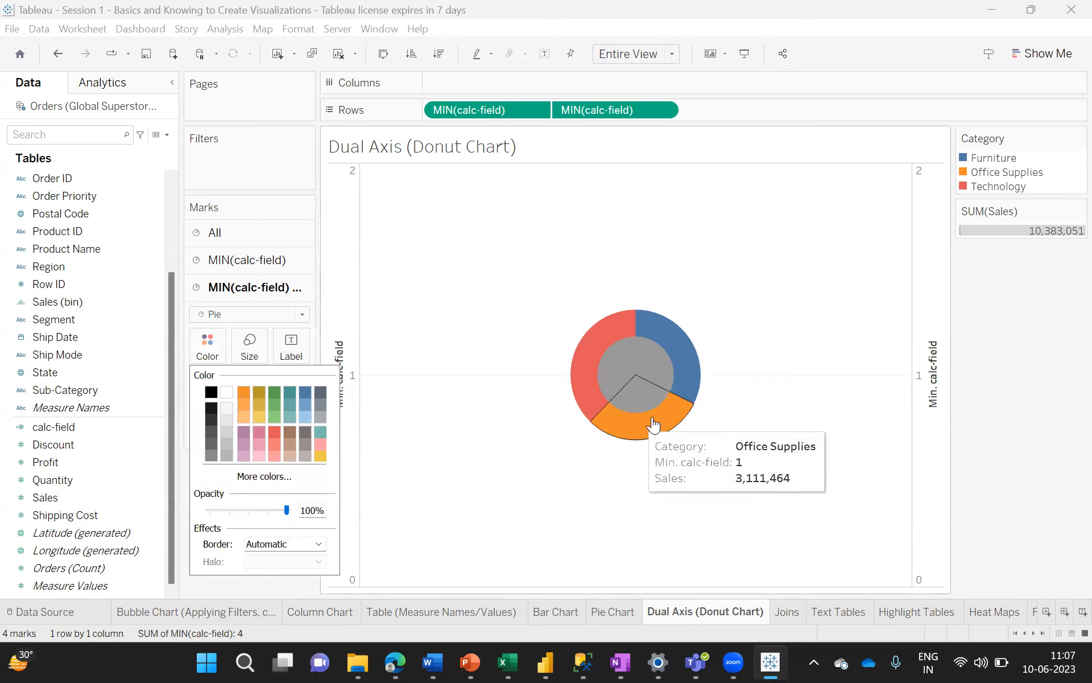
pyautogui.click(226, 390)
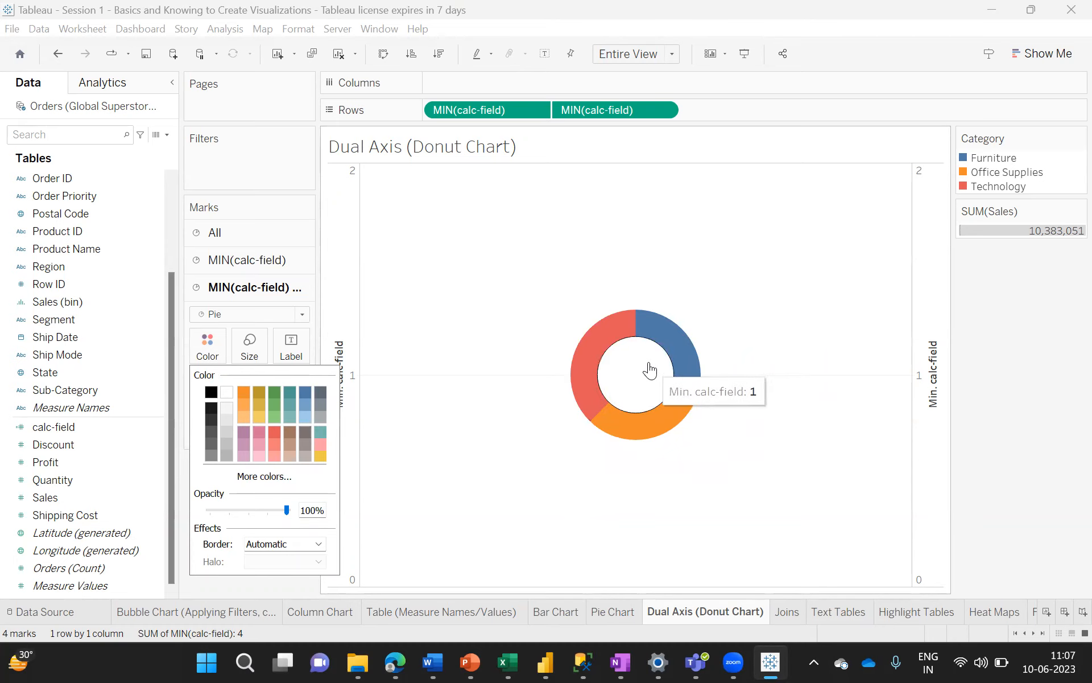
# - Label the ring's slices with SUM(Sales) and the donut's center with the overall SUM(Sales)
pyautogui.click(242, 261)
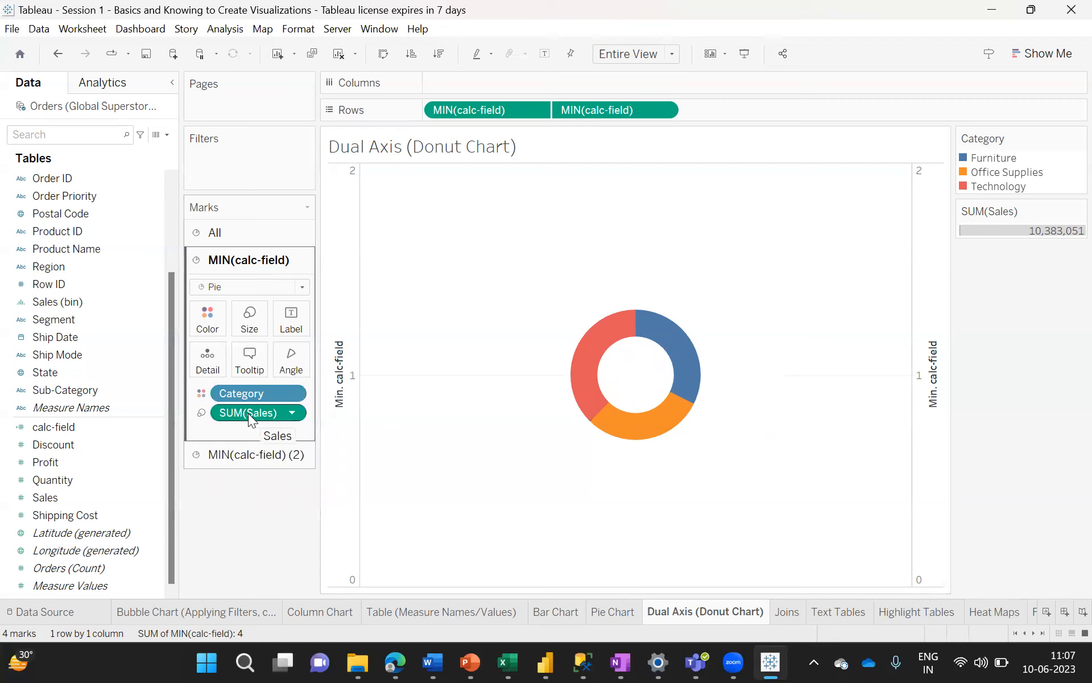
pyautogui.moveTo(248, 413); pyautogui.dragTo(299, 317)
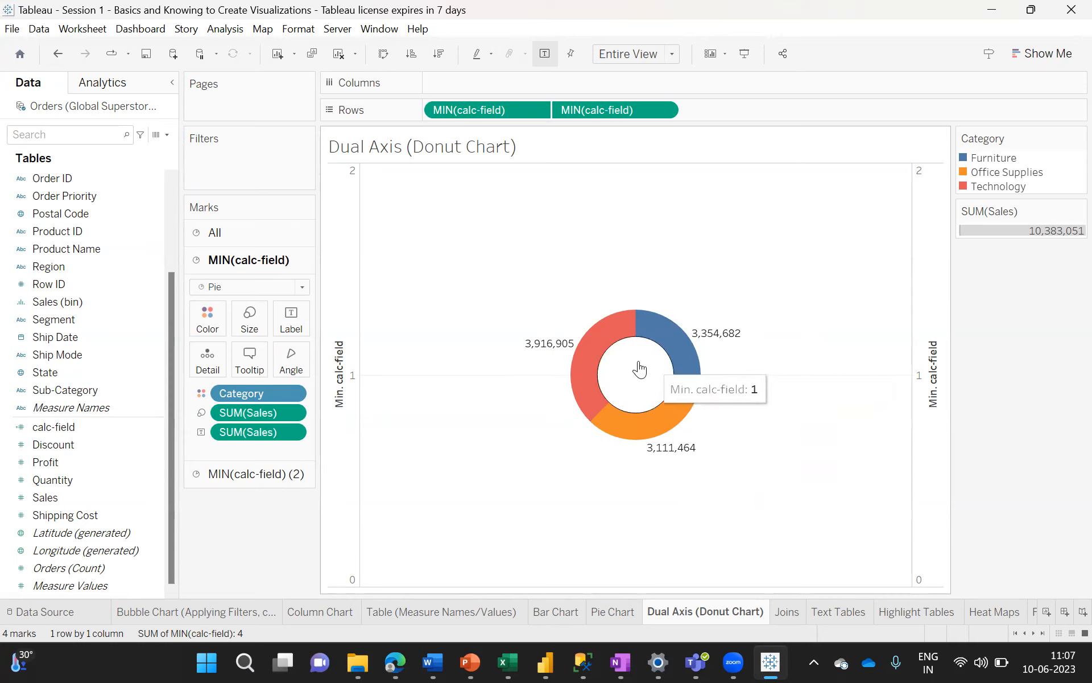
pyautogui.click(226, 475)
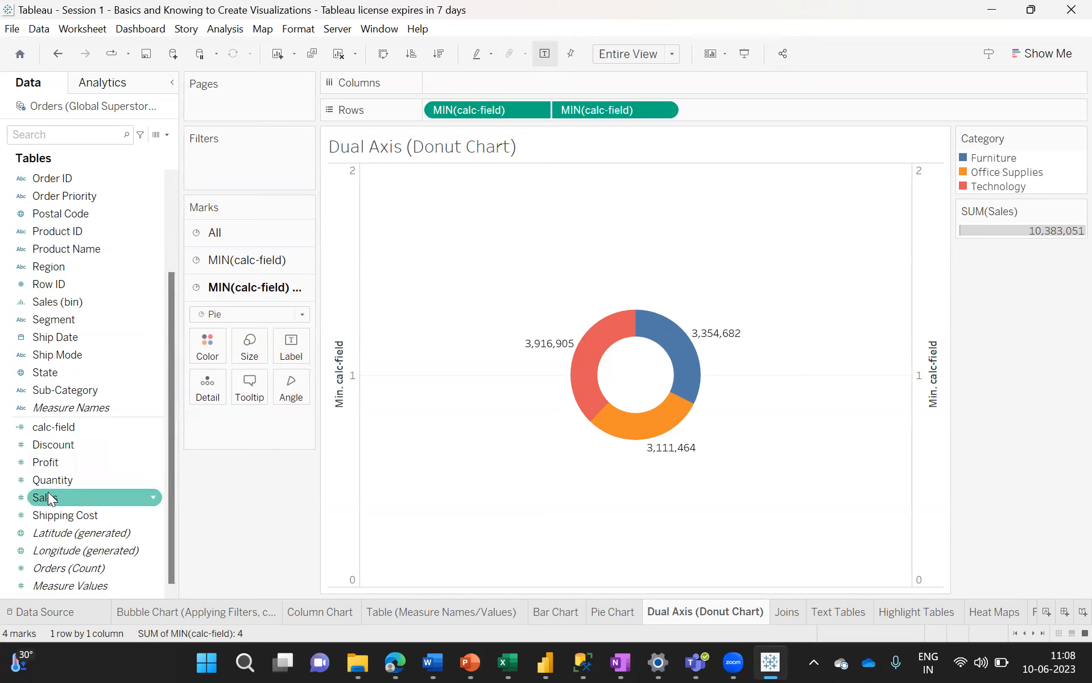
pyautogui.moveTo(47, 497); pyautogui.dragTo(286, 343)
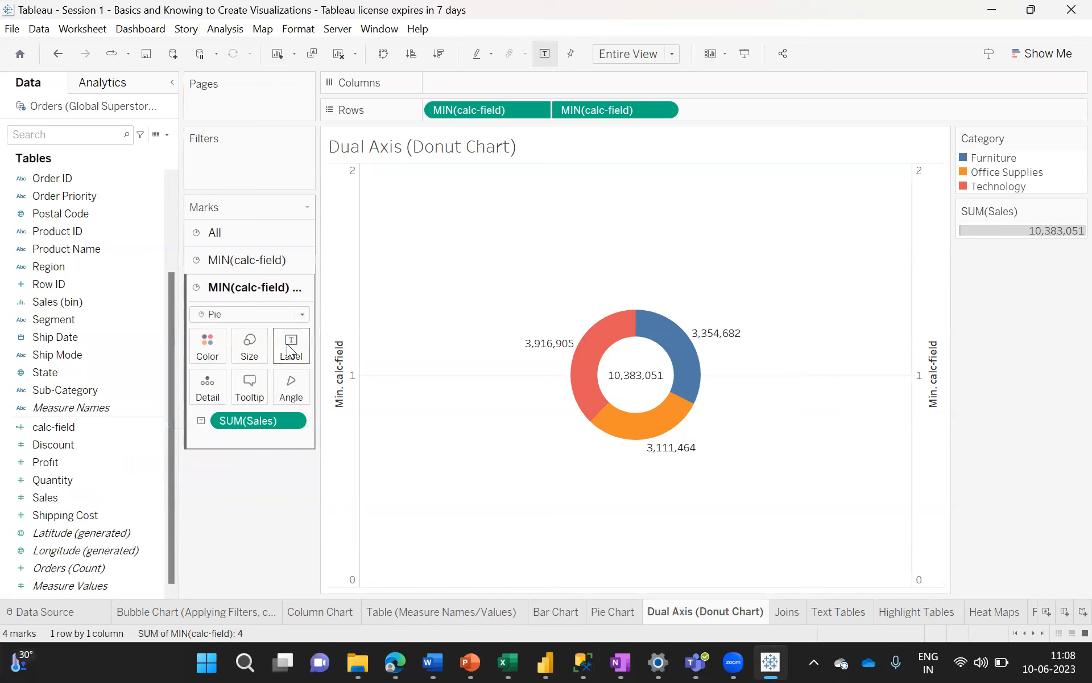
pyautogui.moveTo(625, 374)
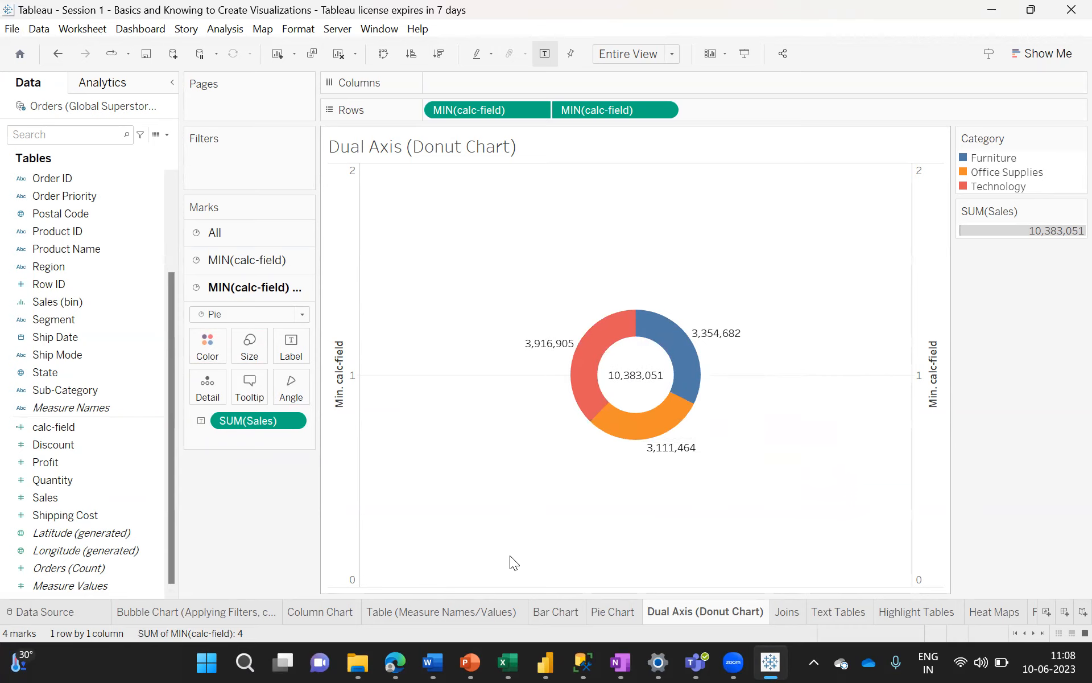
# - View the Pie Chart worksheet for comparison and return to the Dual Axis (Donut Chart) worksheet
pyautogui.click(613, 611)
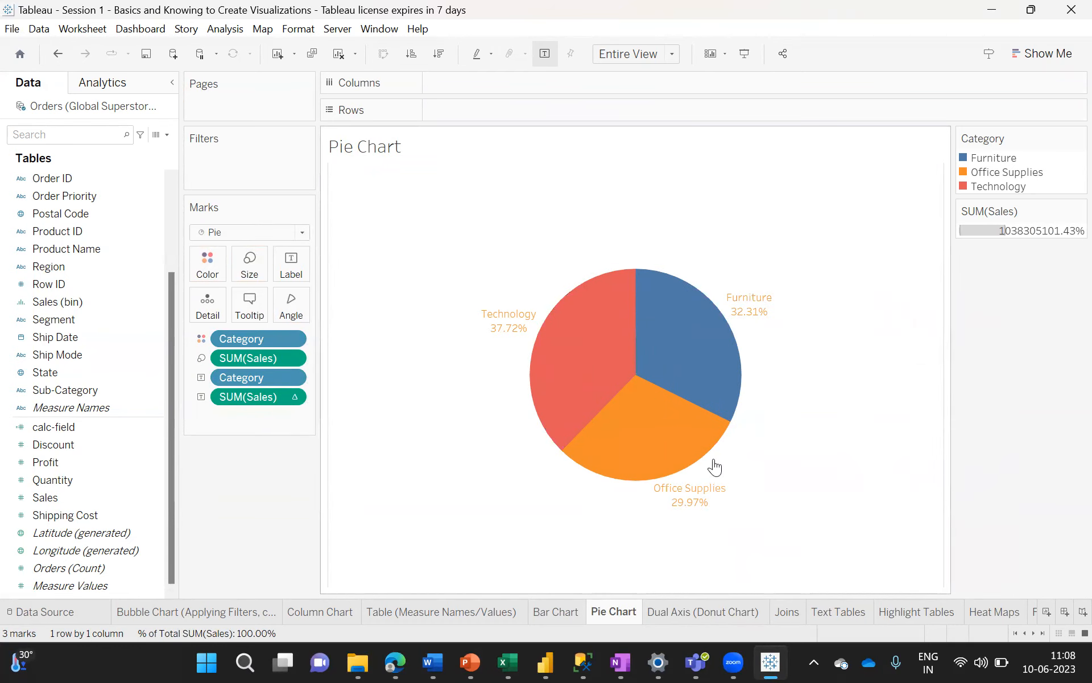
pyautogui.click(694, 611)
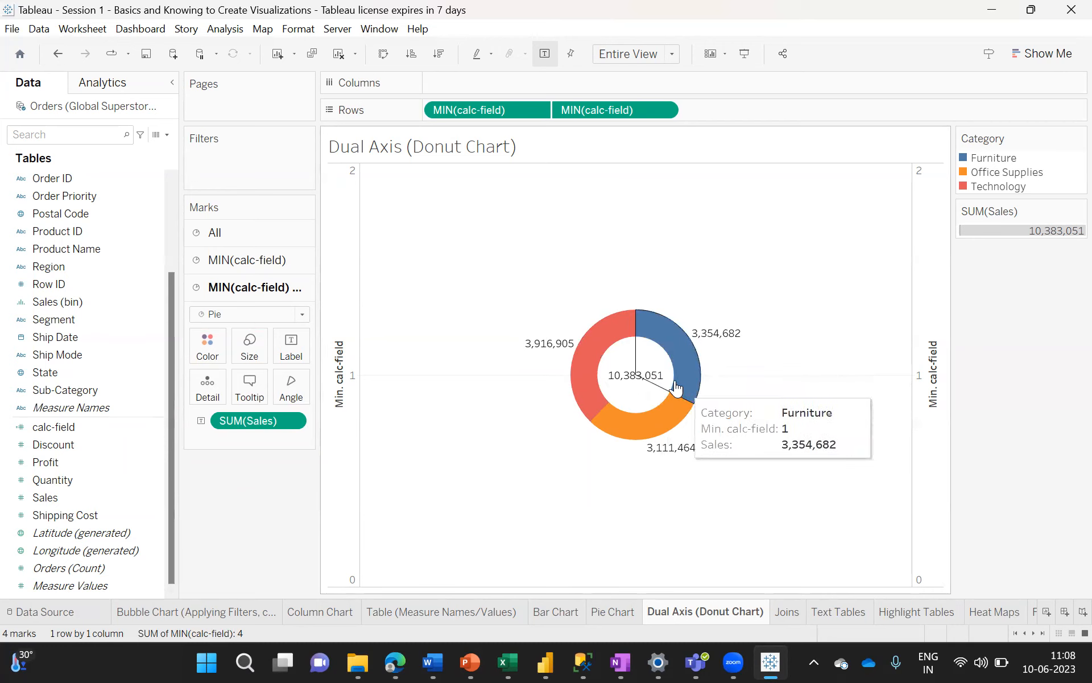
# - Hide the Min. calc-field axis headers on the Dual Axis (Donut Chart) worksheet
pyautogui.rightClick(340, 423)
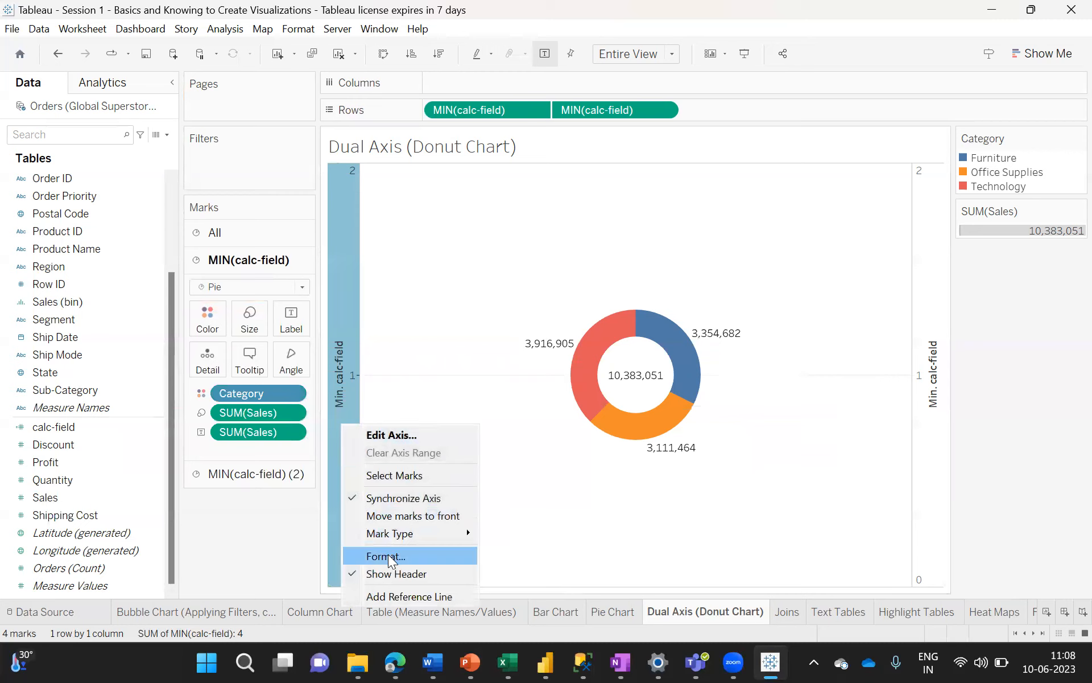
pyautogui.click(353, 574)
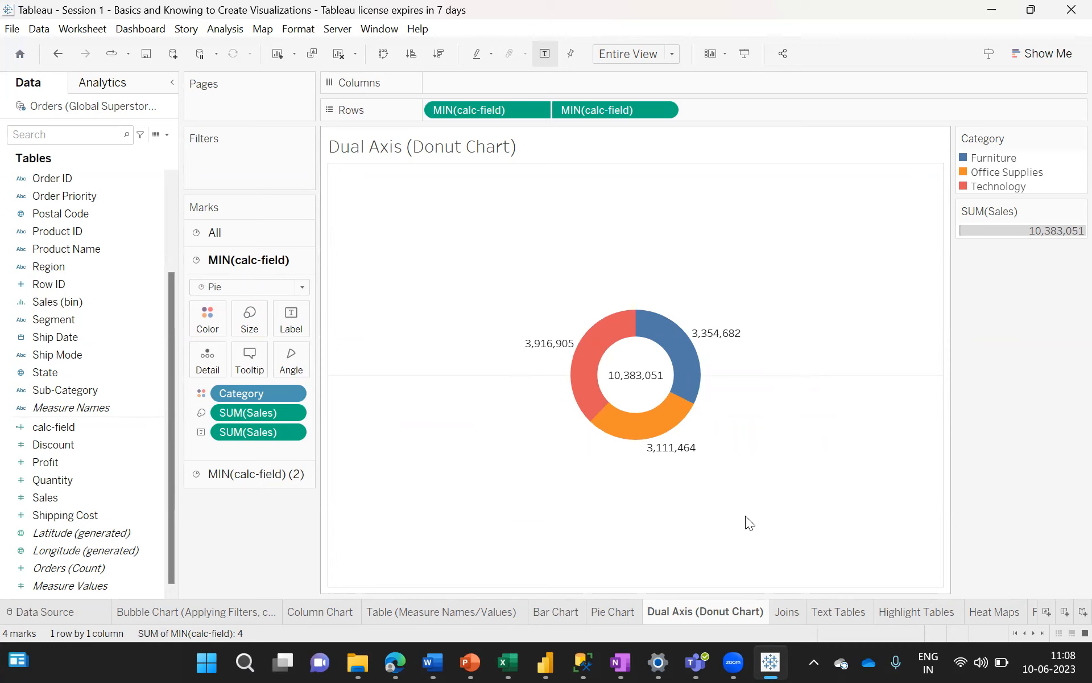
# - Look through the Pie Chart, Dual Axis (Donut Chart) and Joins worksheets, ending on the Data Source page
pyautogui.click(783, 611)
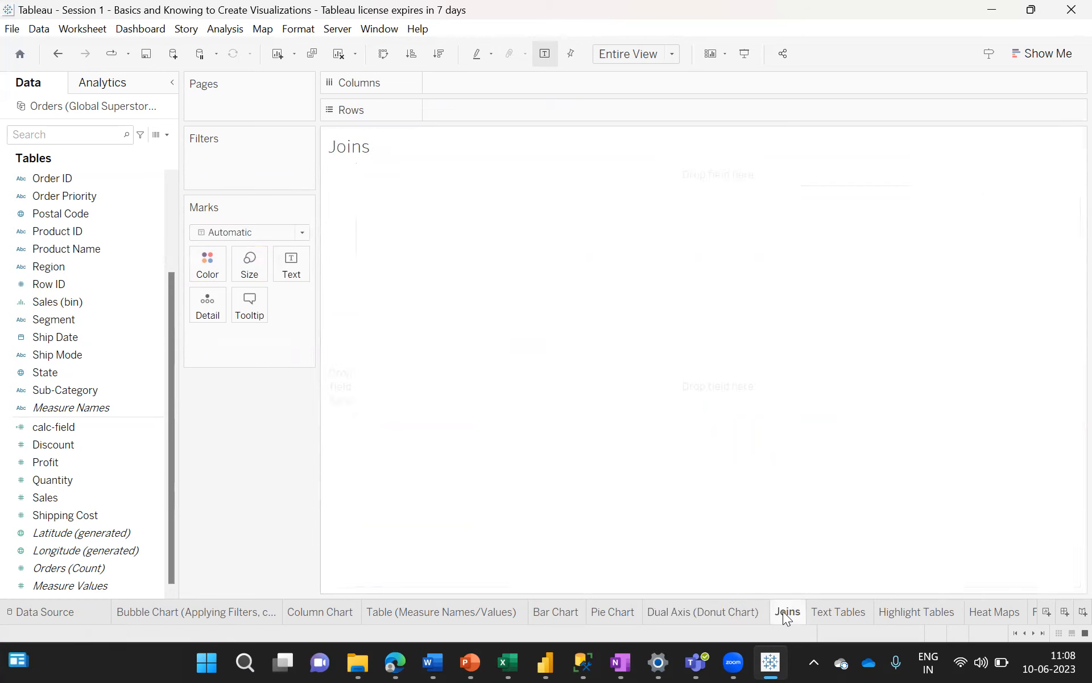
pyautogui.click(699, 612)
pyautogui.click(614, 612)
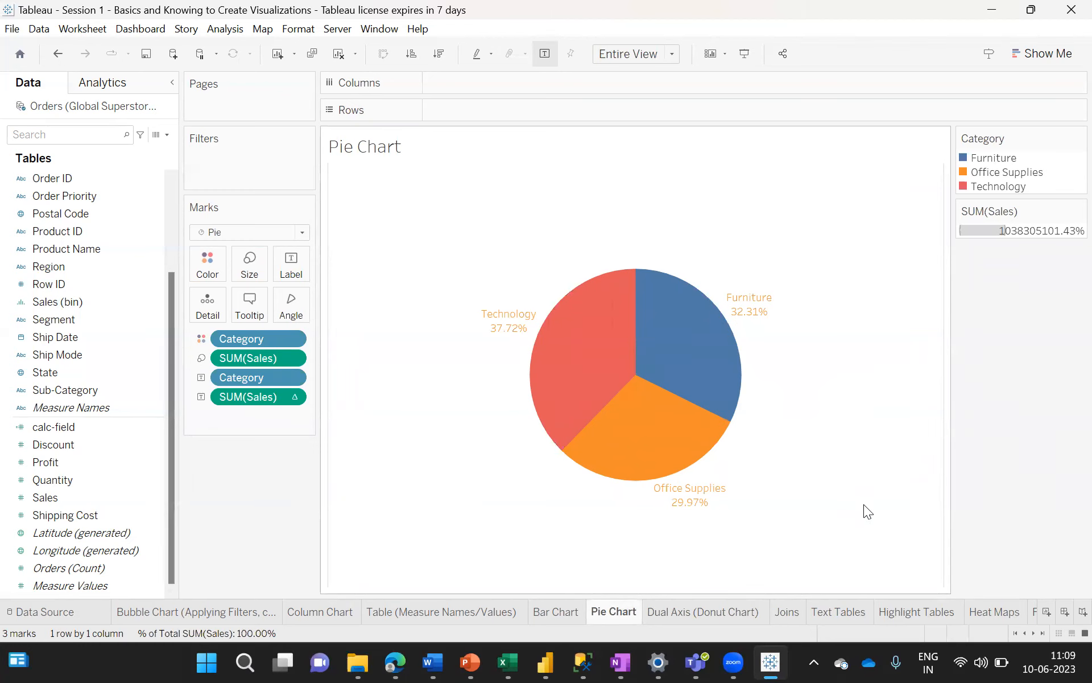
pyautogui.click(695, 612)
pyautogui.click(780, 611)
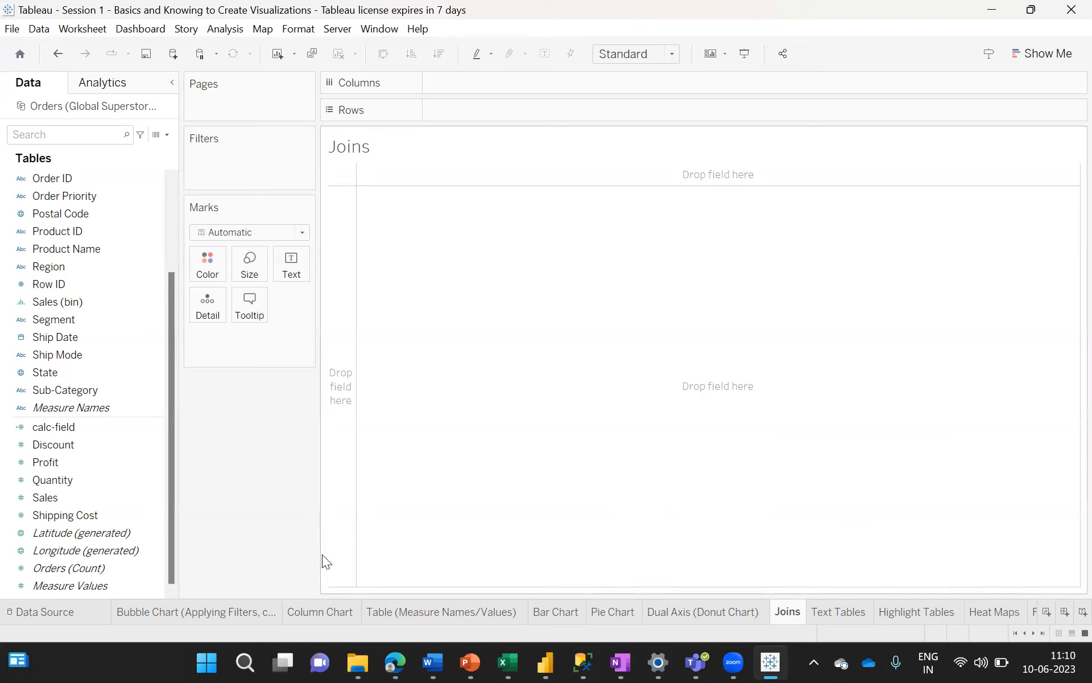
pyautogui.click(36, 610)
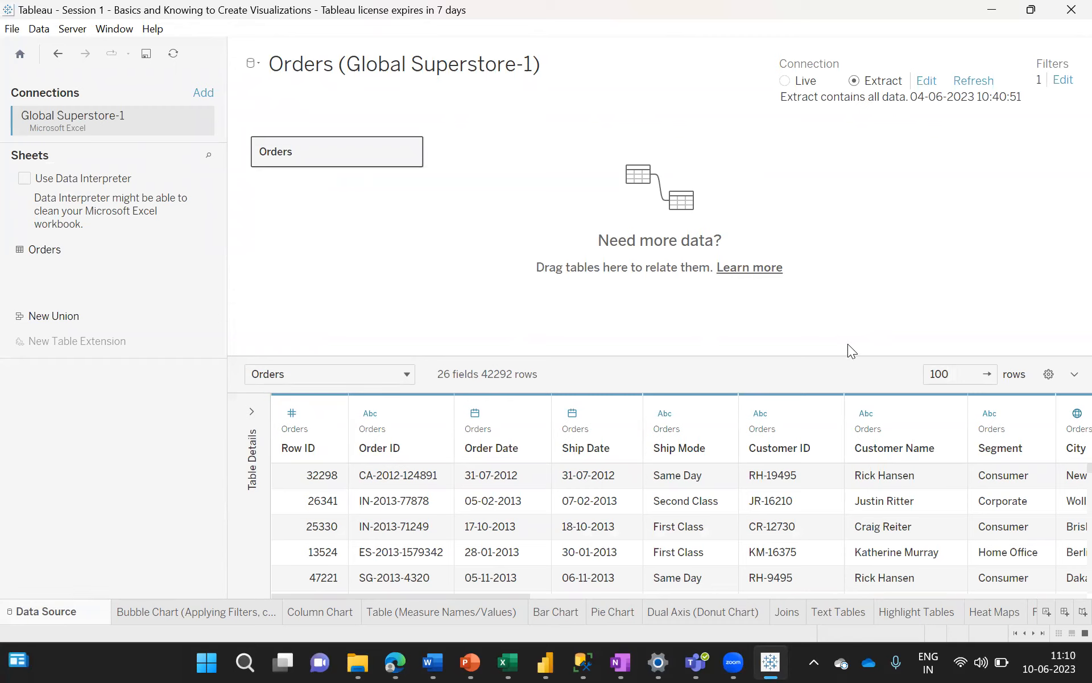
# - Rename the Joins worksheet to Joins/Relationship
pyautogui.click(787, 612)
pyautogui.doubleClick(788, 612)
pyautogui.click(799, 612)
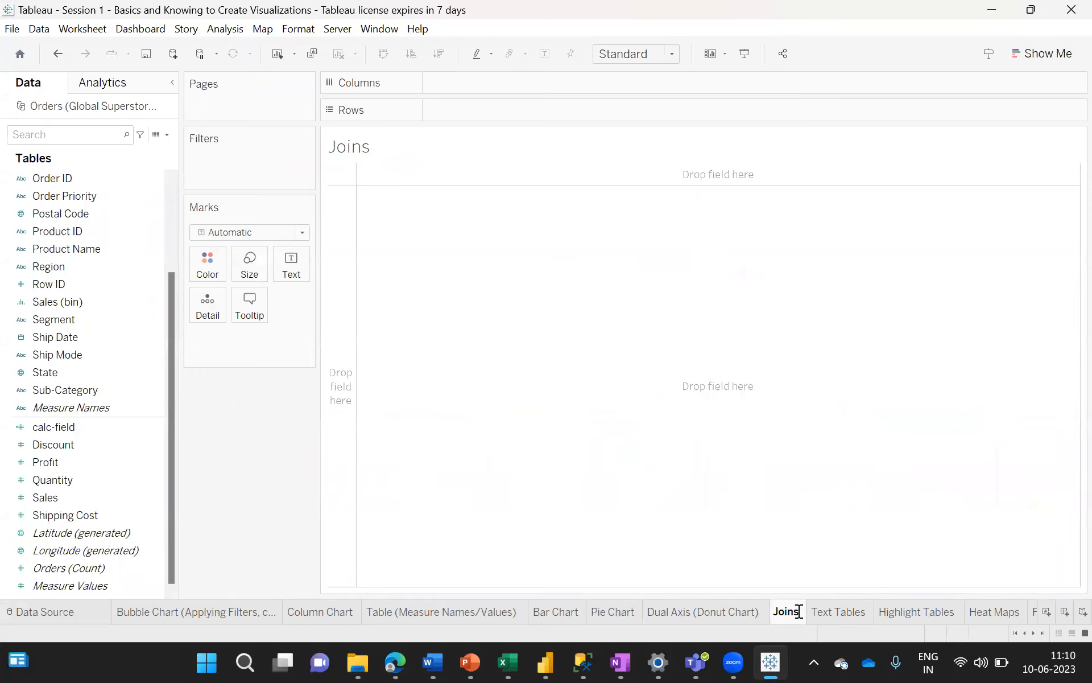
pyautogui.write('/R')
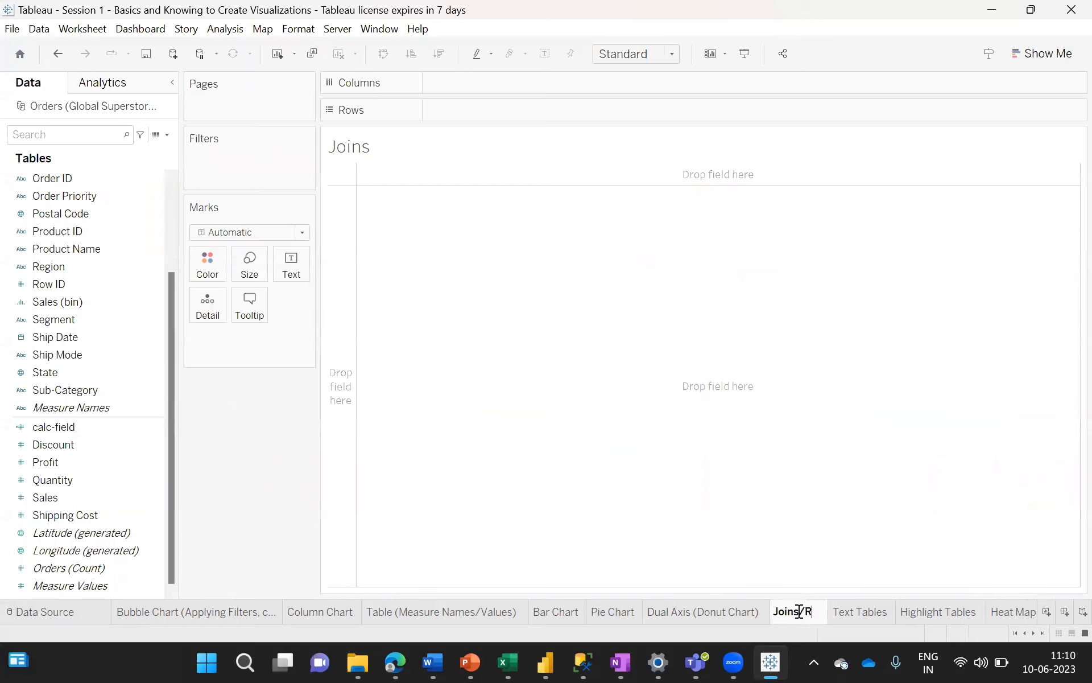
pyautogui.write('elations')
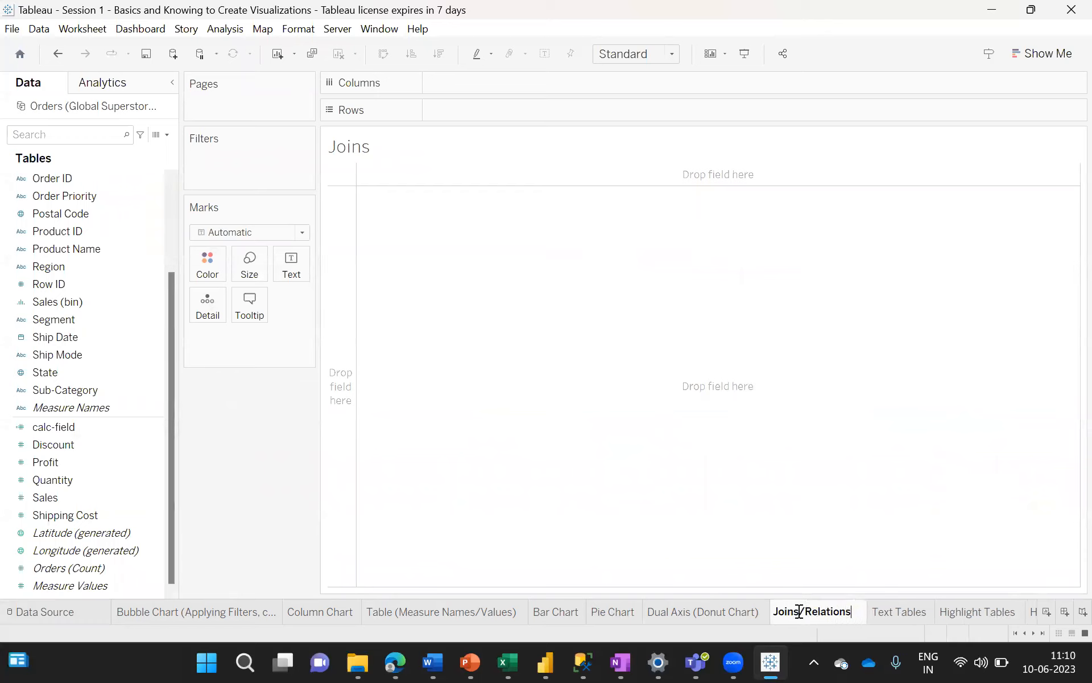
pyautogui.write('hip')
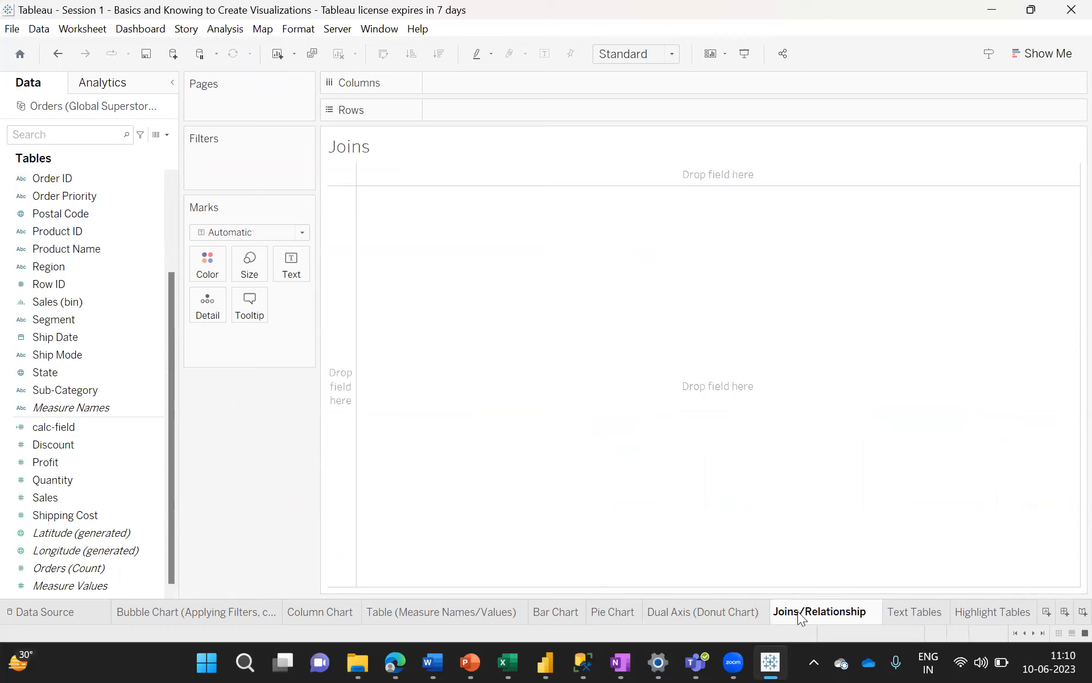
pyautogui.press('Return')
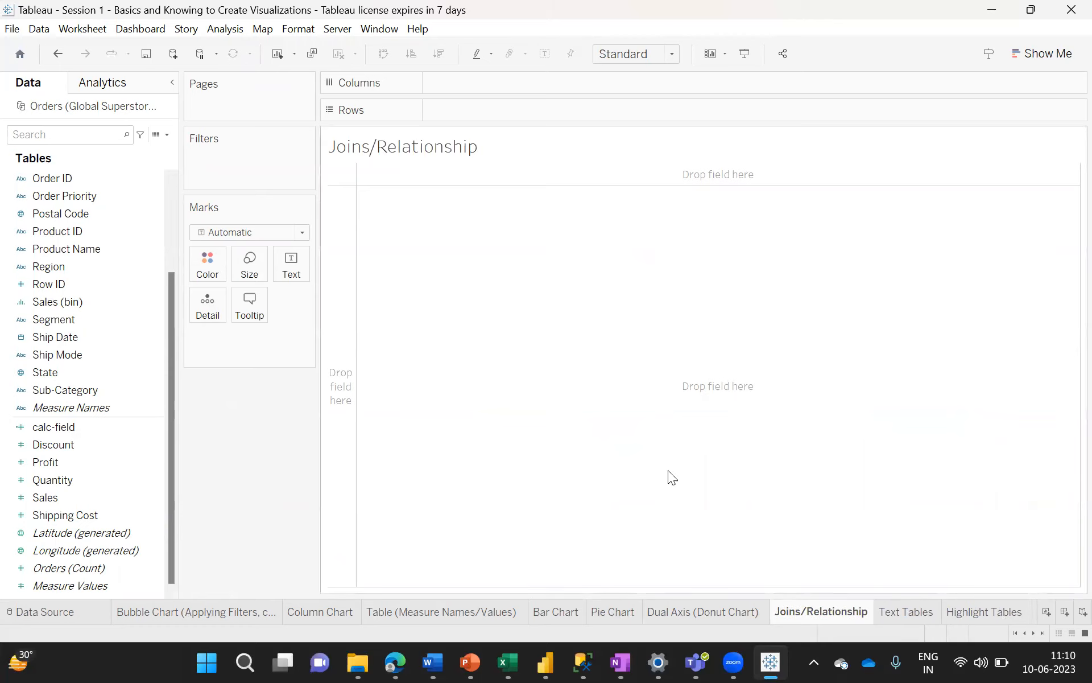
# - Review the Data Source page and the donut, column and bubble chart worksheets, and return to the Data Source page
pyautogui.click(46, 609)
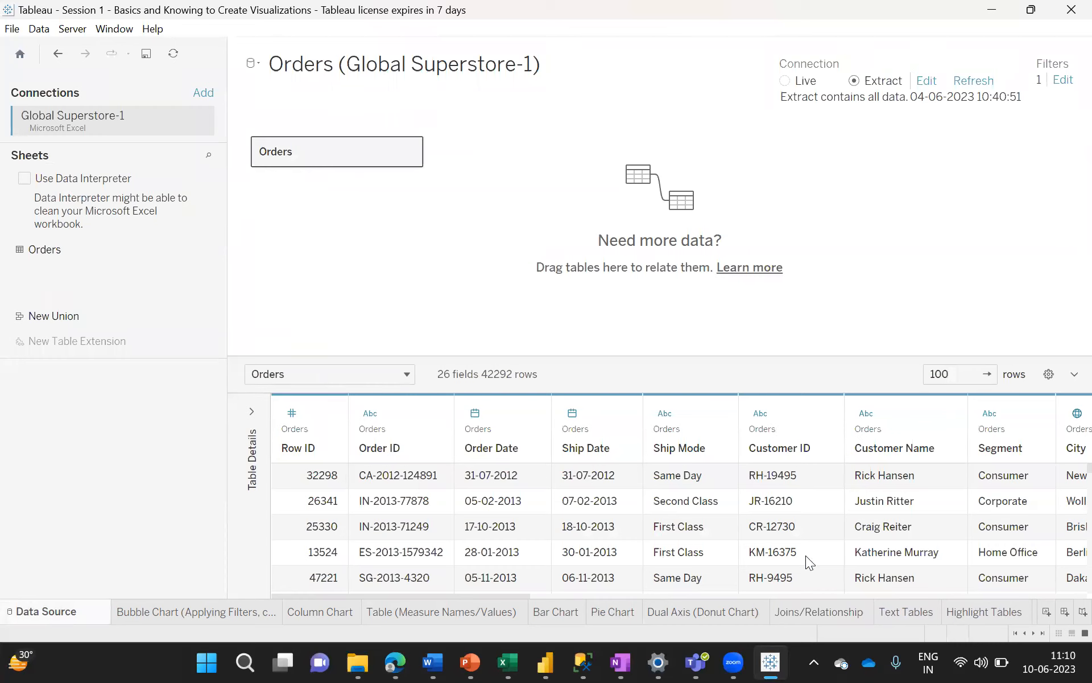
pyautogui.click(708, 613)
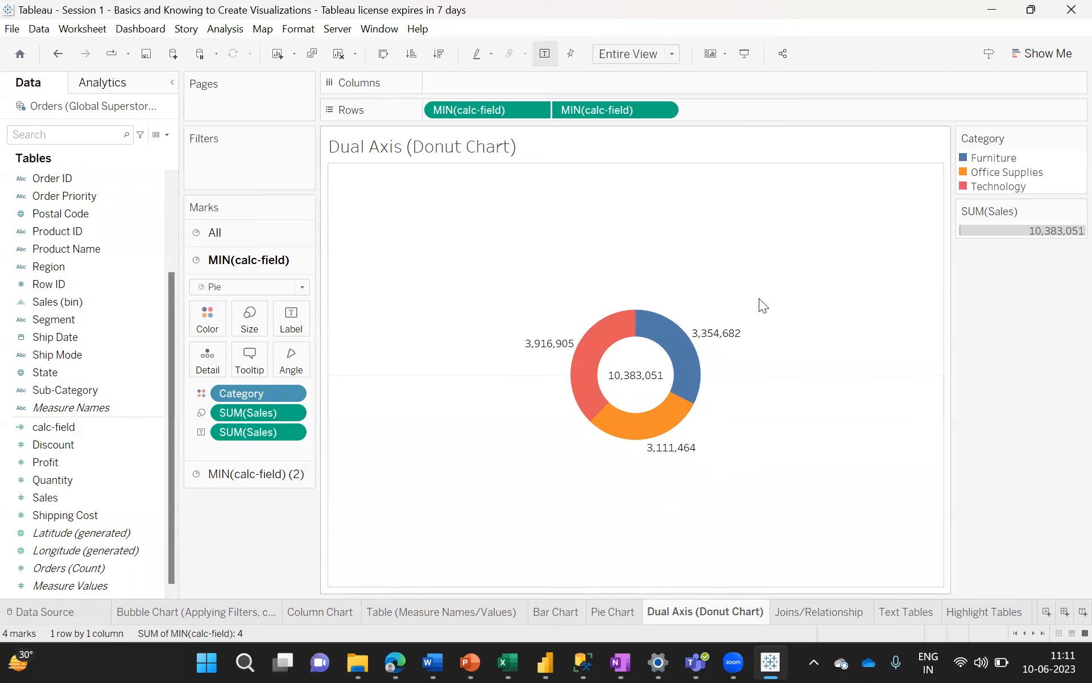
pyautogui.click(413, 611)
pyautogui.click(300, 612)
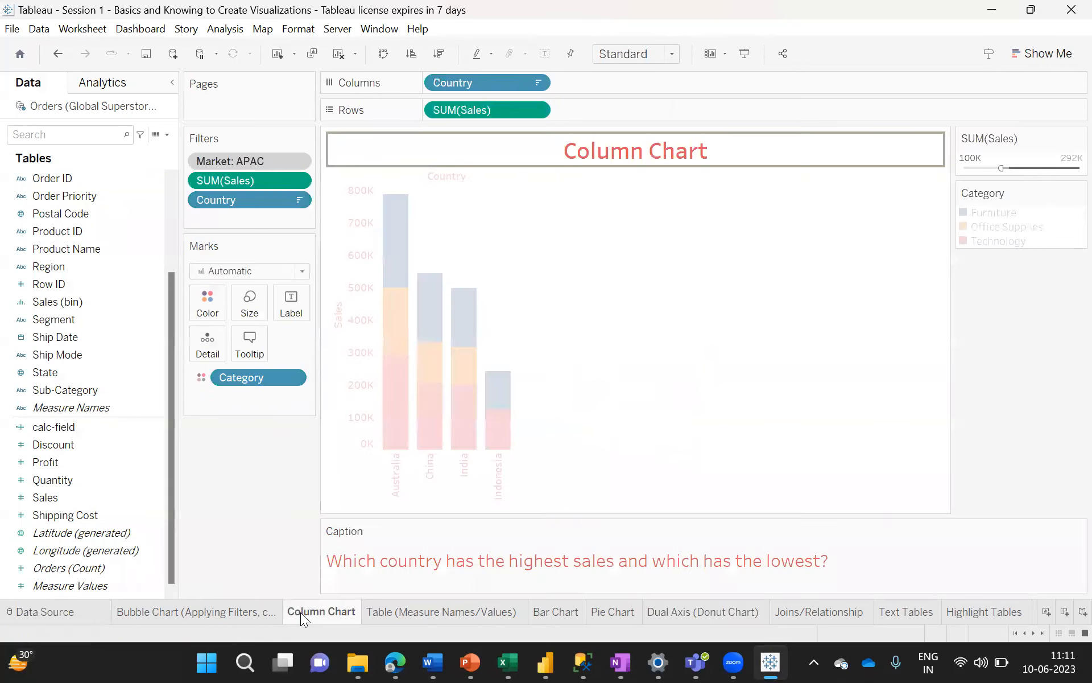
pyautogui.click(212, 610)
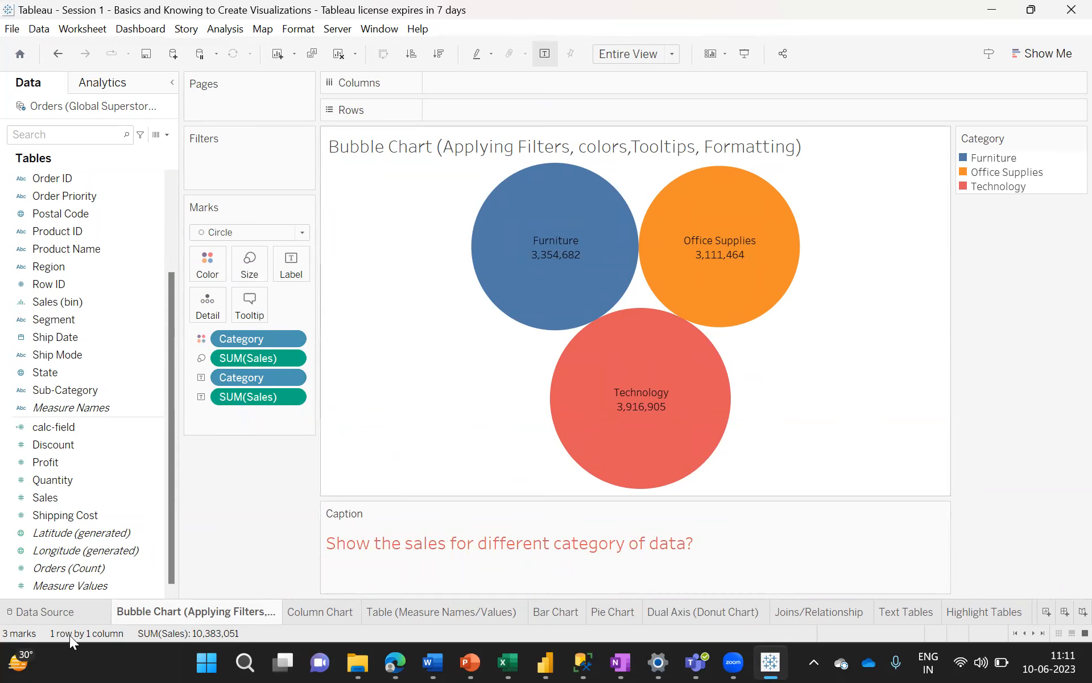
pyautogui.click(44, 610)
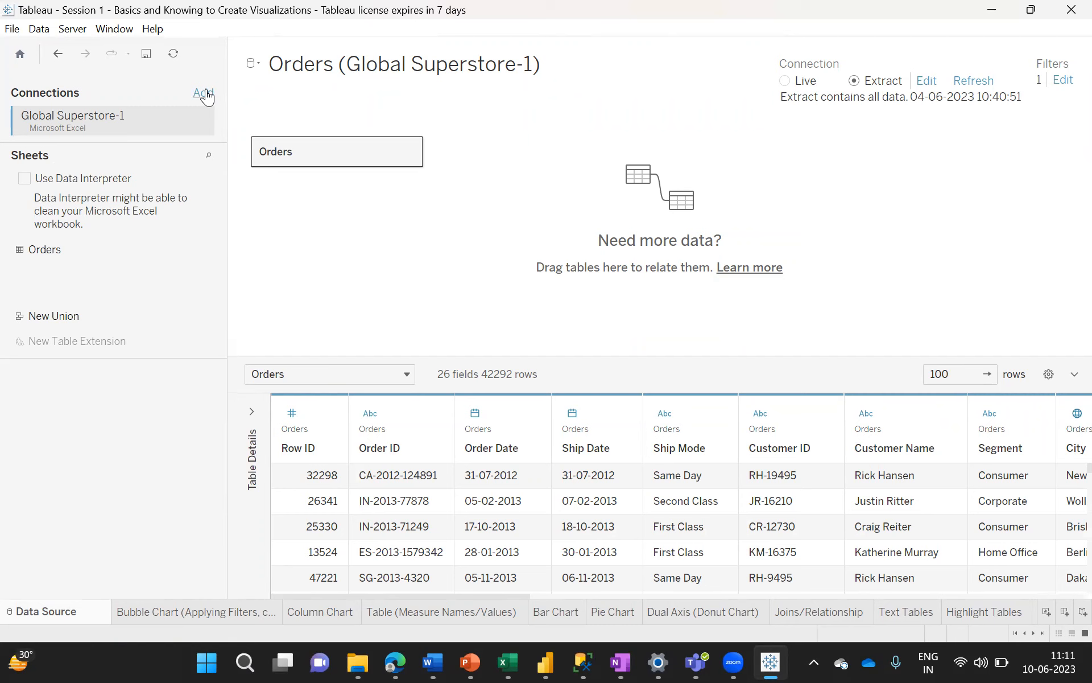
# - Add the Customers Excel workbook as a second connection in the Global Superstore-1 data source
pyautogui.click(33, 26)
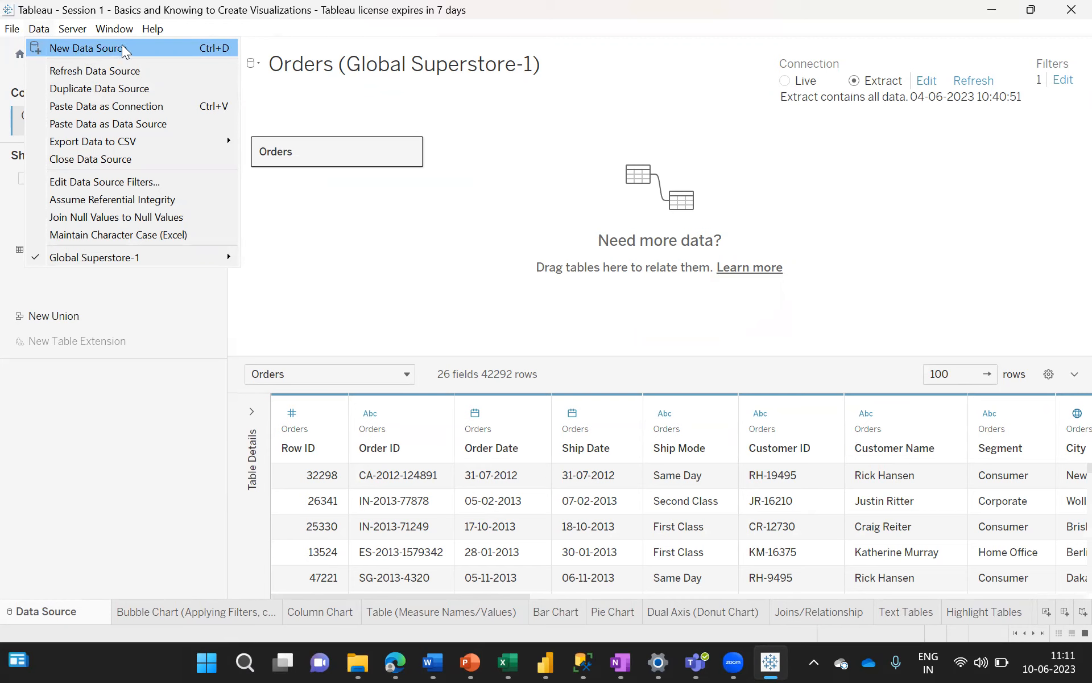
pyautogui.click(301, 35)
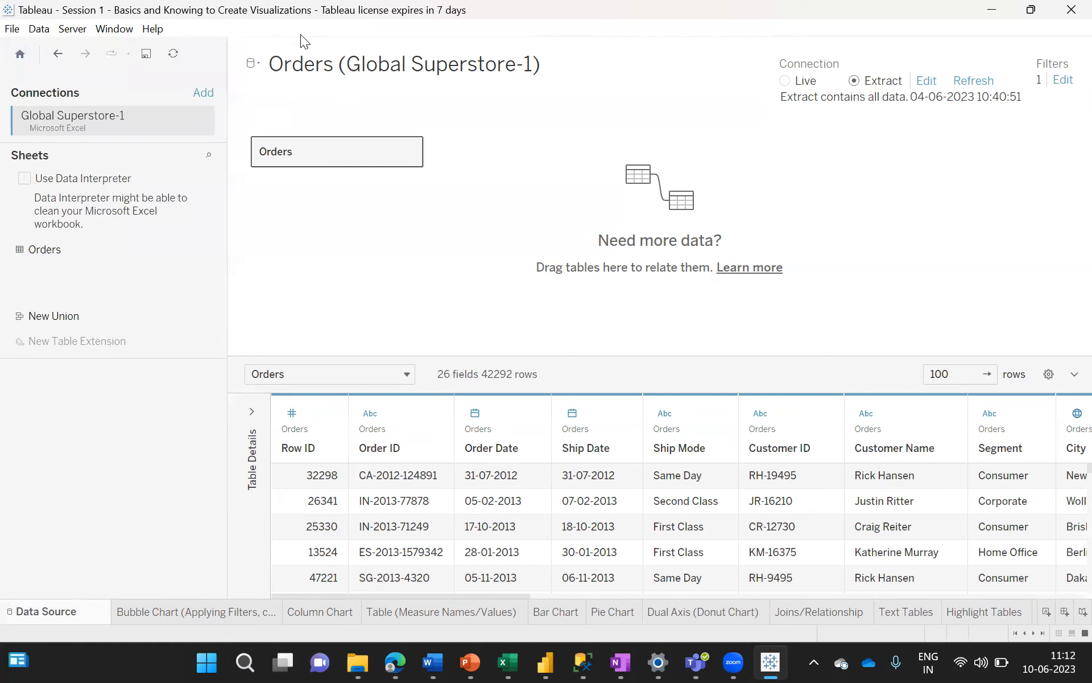
pyautogui.click(203, 94)
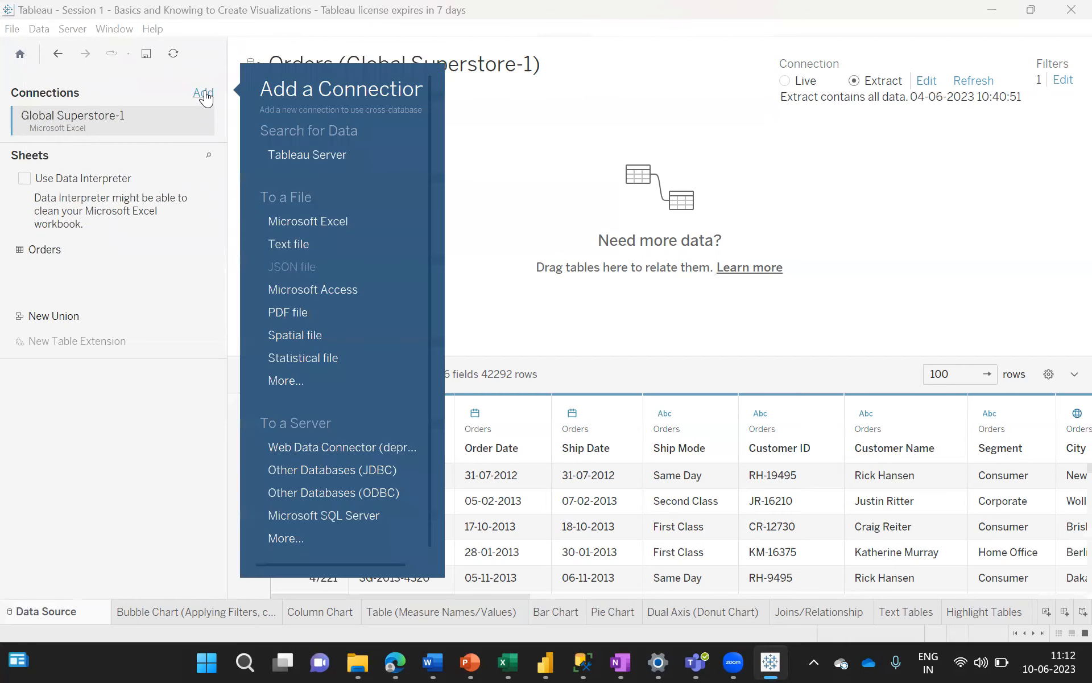
pyautogui.click(303, 219)
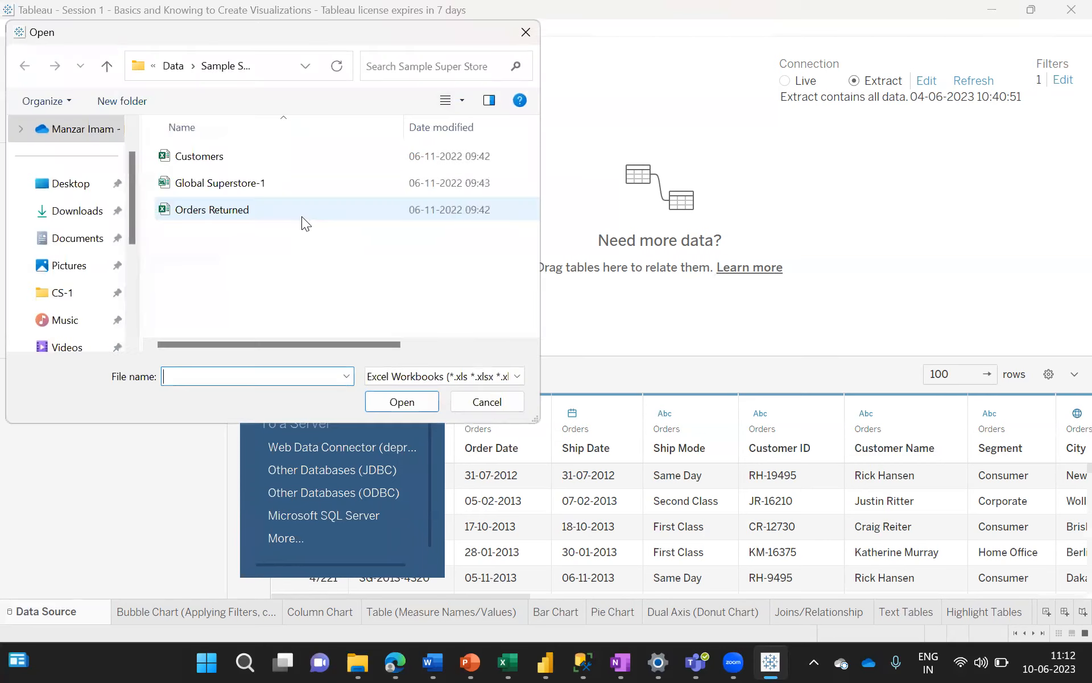
pyautogui.click(228, 156)
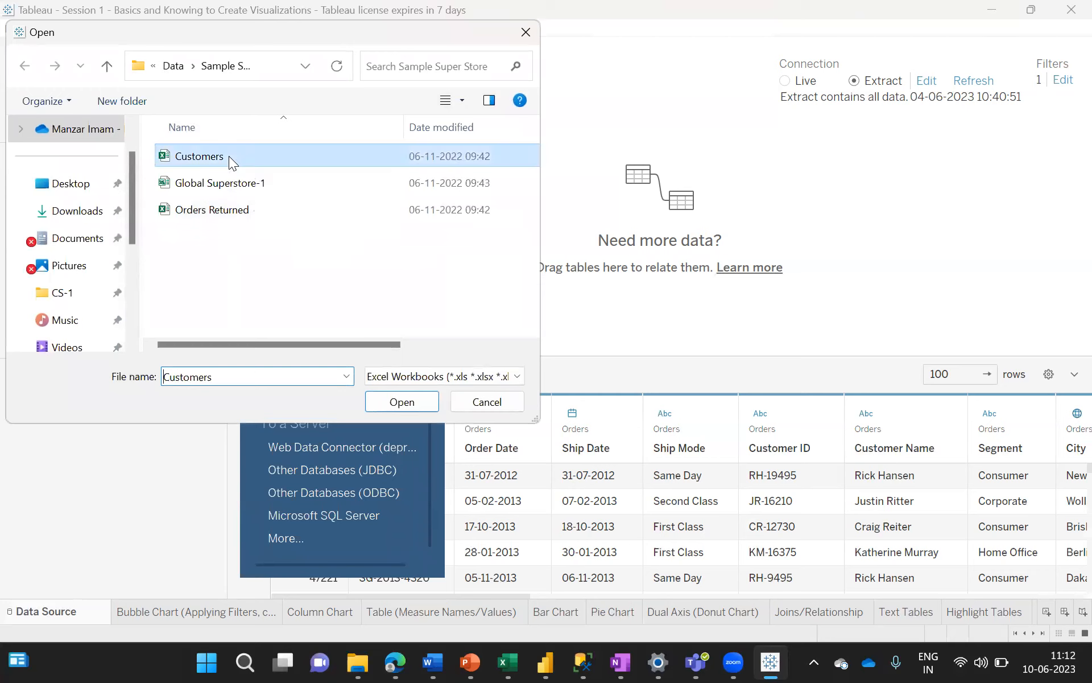
pyautogui.click(250, 216)
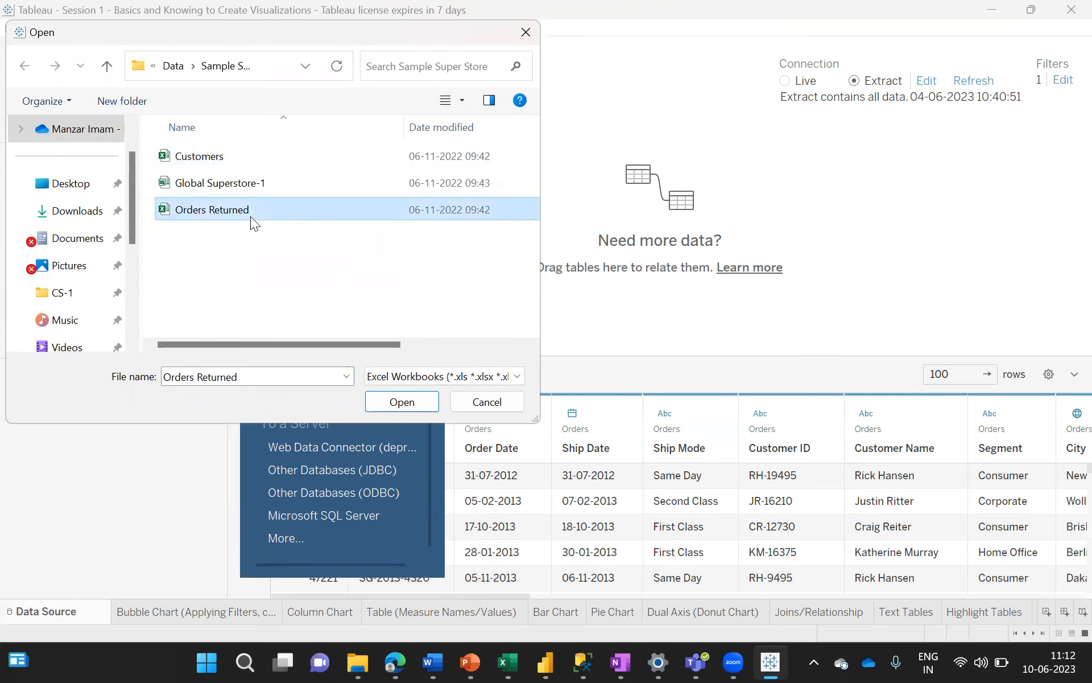
pyautogui.doubleClick(254, 152)
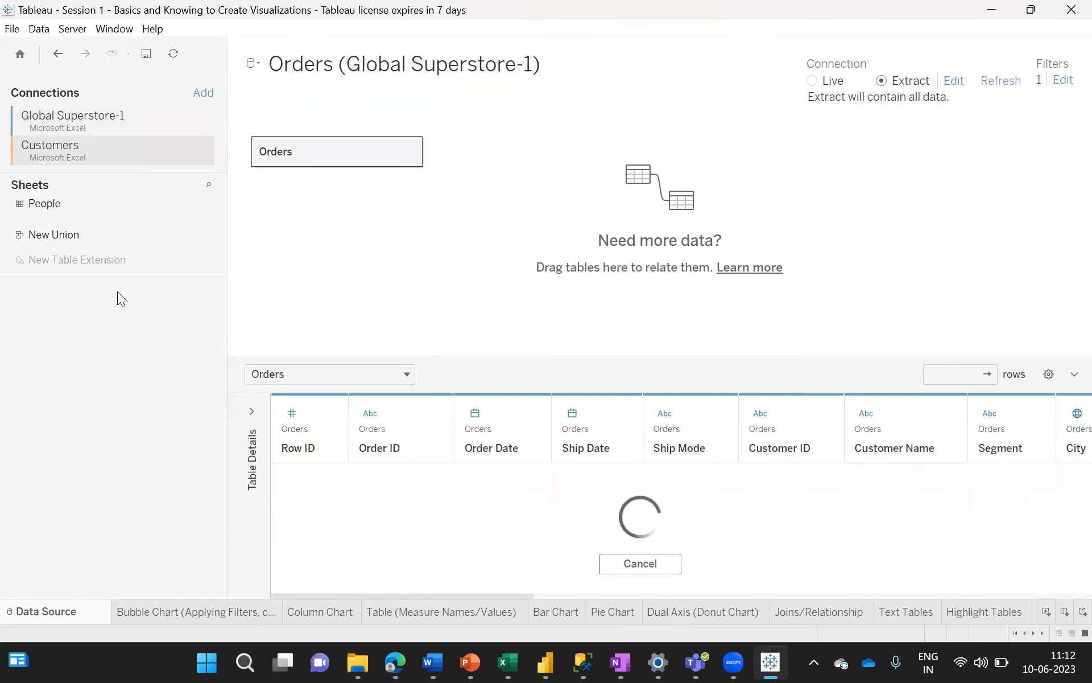
# - Compare the sheets available in the Global Superstore-1 and Customers connections
pyautogui.click(88, 119)
pyautogui.click(79, 145)
pyautogui.click(33, 118)
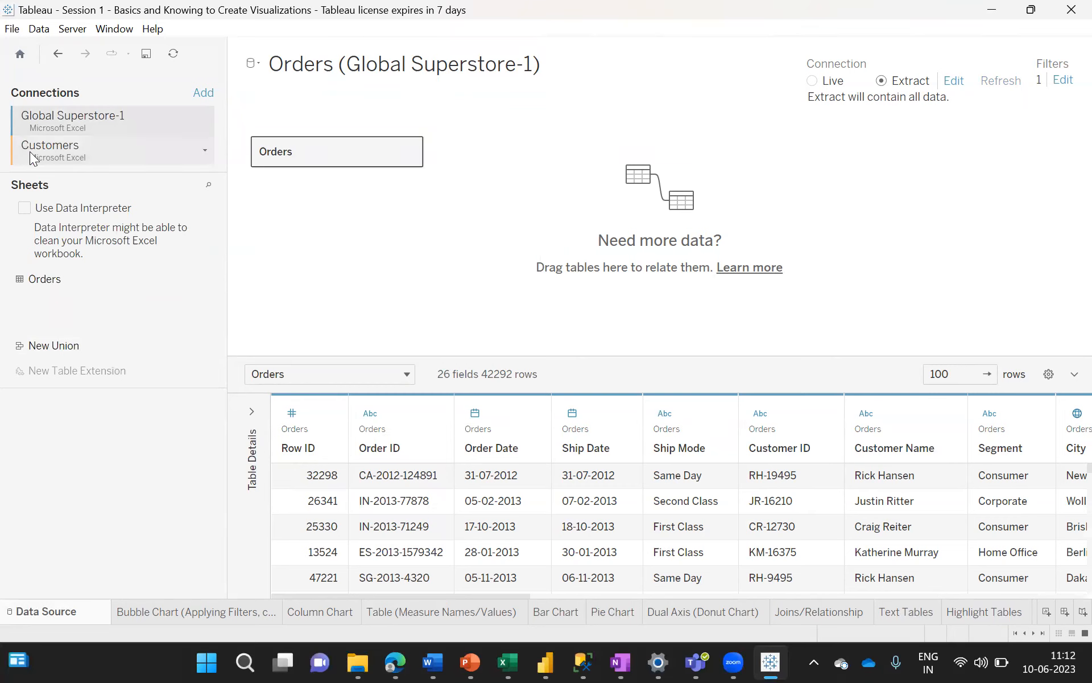
pyautogui.click(30, 152)
pyautogui.click(40, 121)
pyautogui.click(37, 152)
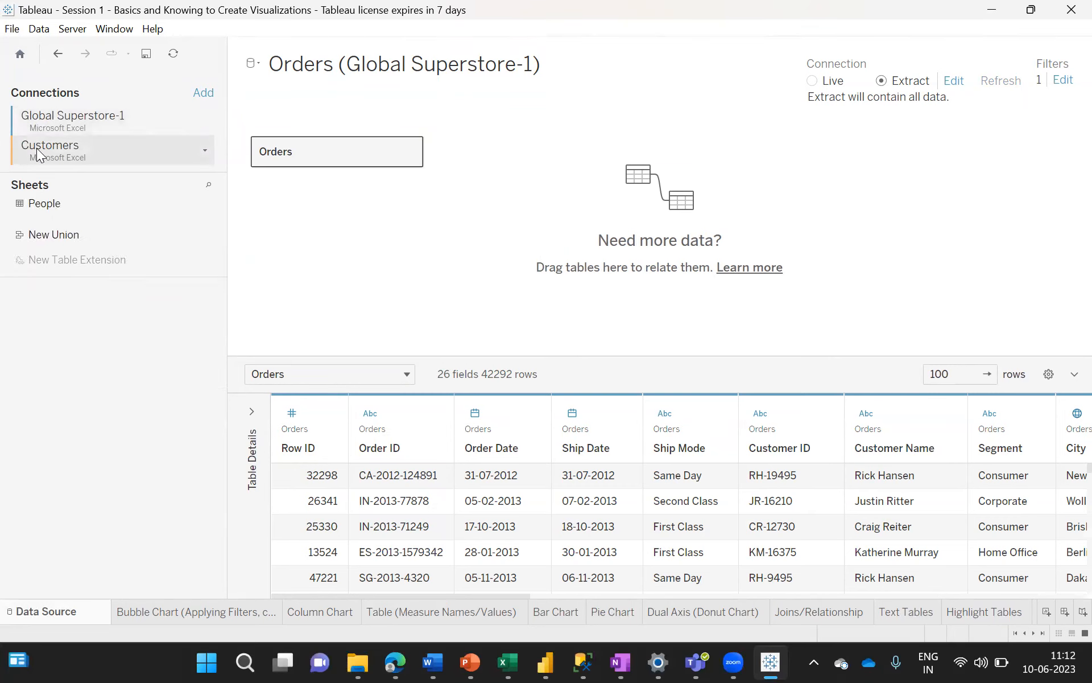
# - Add the Orders Returned Excel workbook as a third connection
pyautogui.click(203, 94)
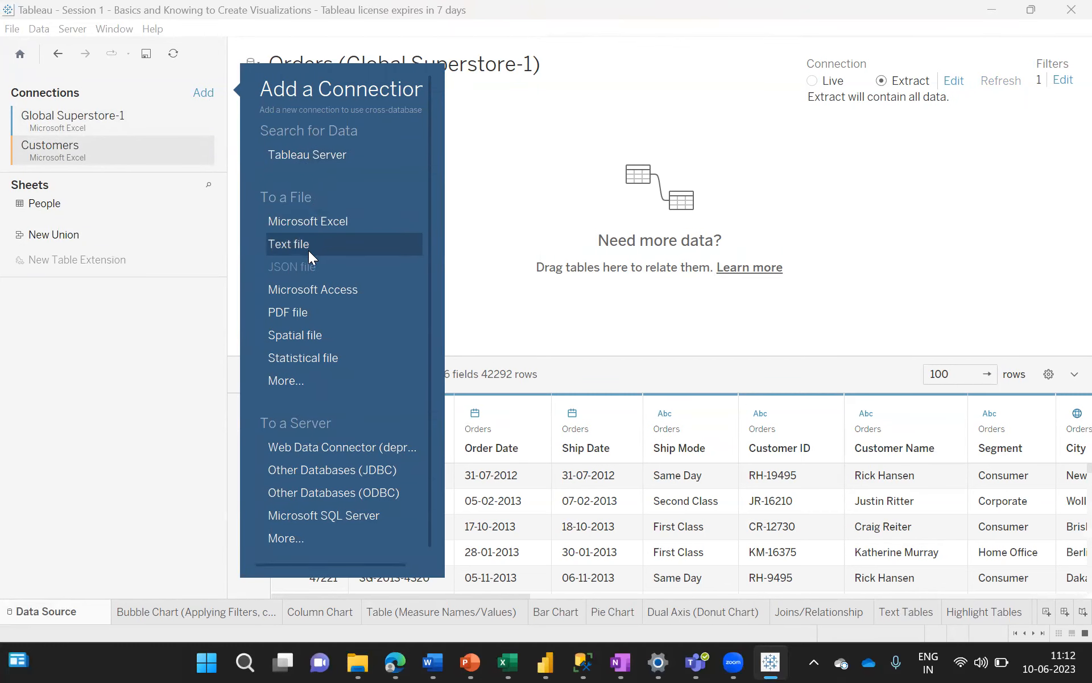
pyautogui.click(325, 224)
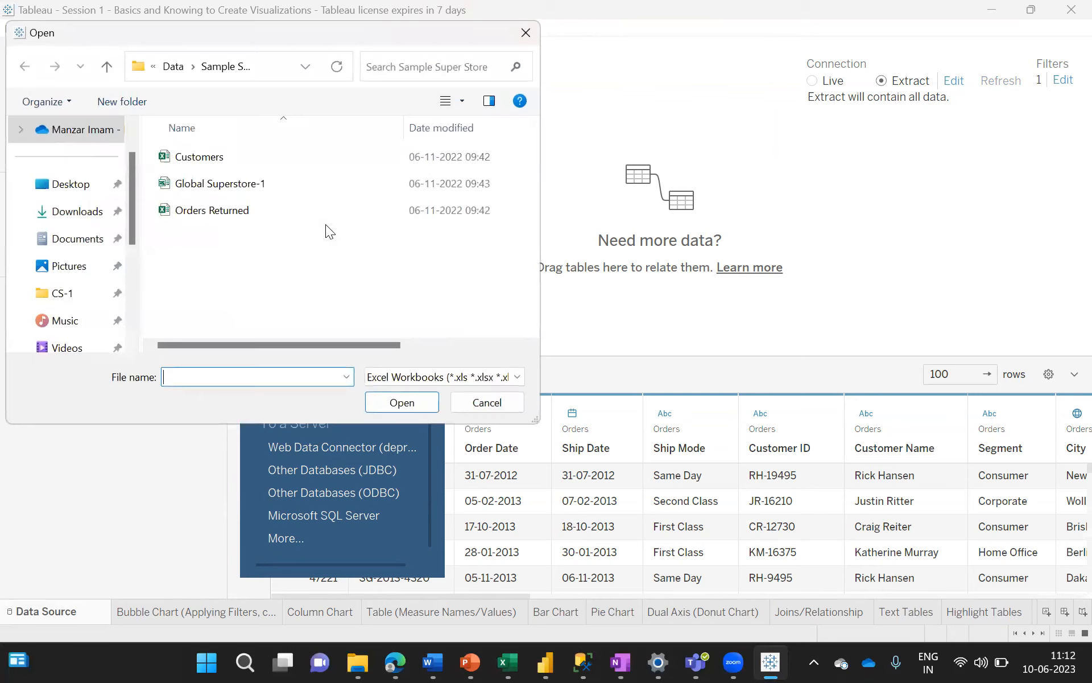
pyautogui.doubleClick(215, 210)
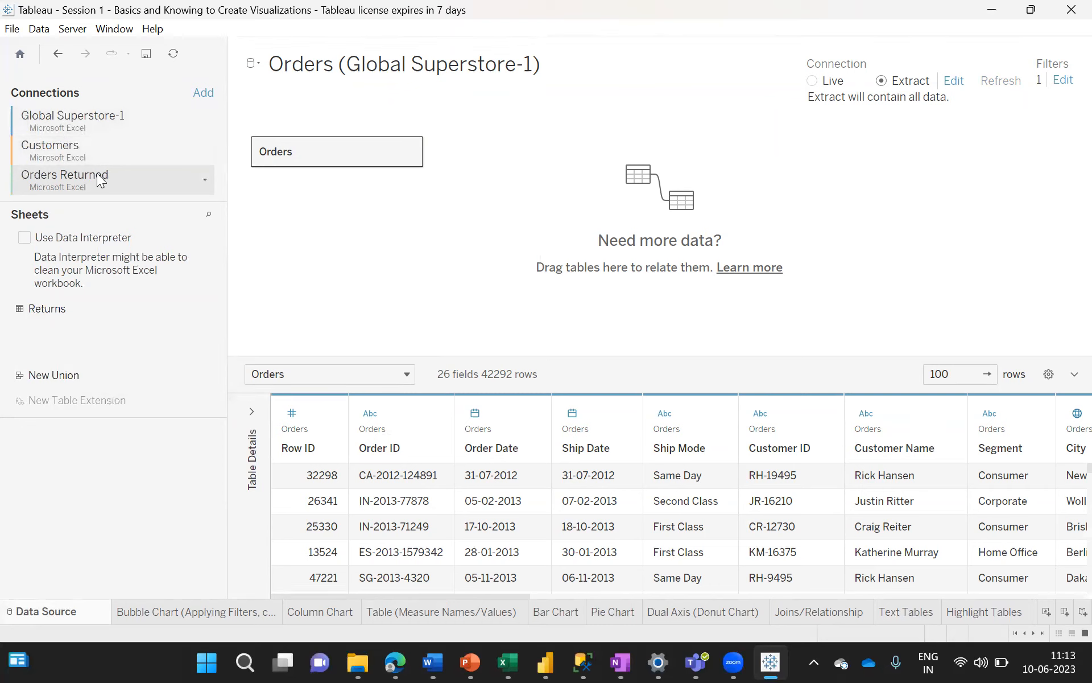
# - Inspect the sheets offered by each of the Customers, Global Superstore-1 and Orders Returned connections
pyautogui.click(82, 145)
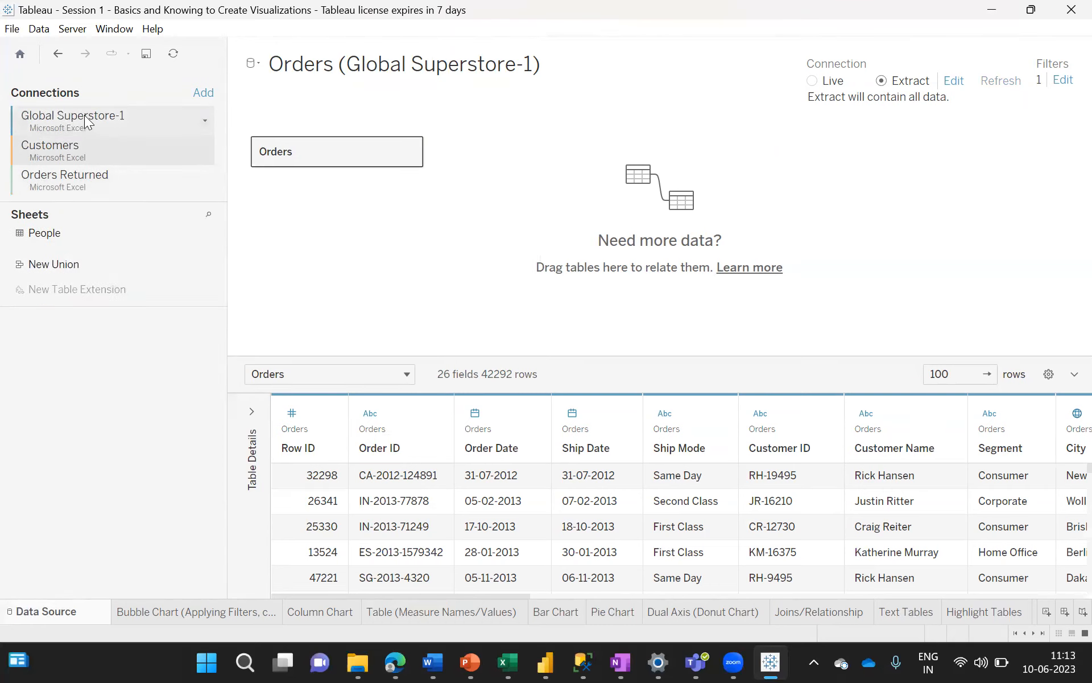
pyautogui.click(84, 121)
pyautogui.click(82, 150)
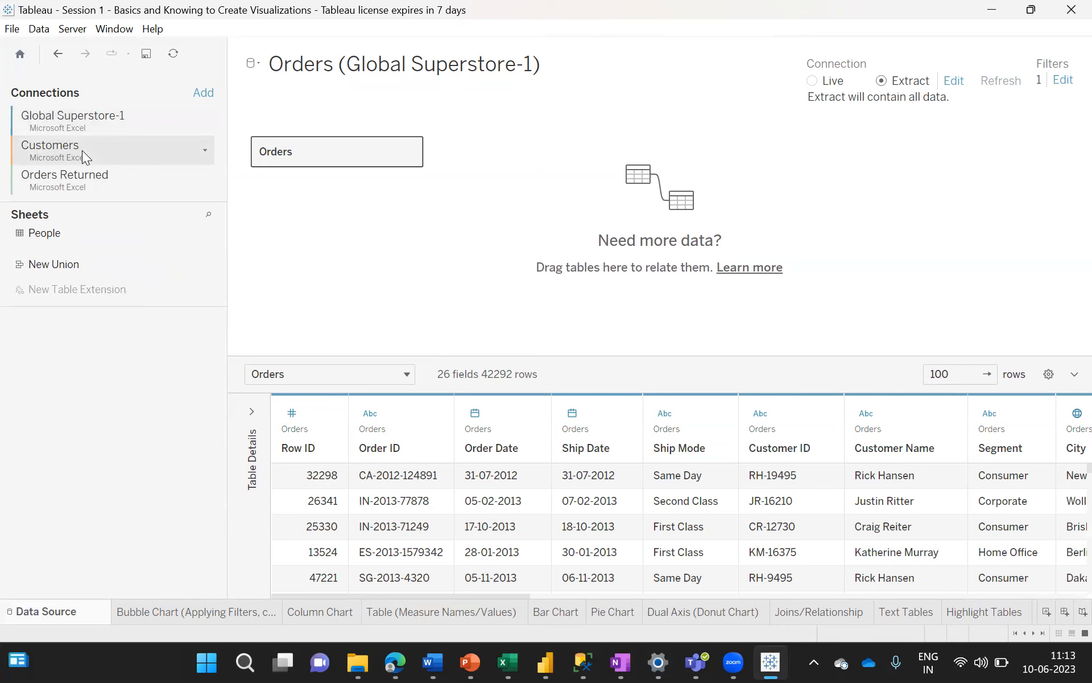
pyautogui.click(84, 180)
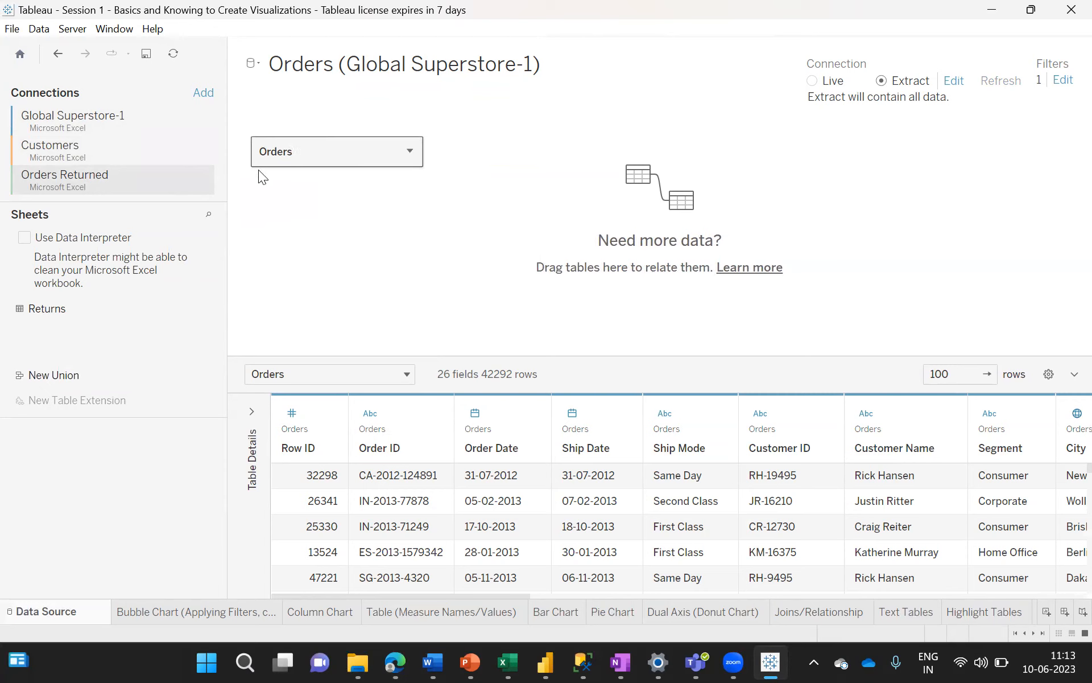
pyautogui.click(78, 122)
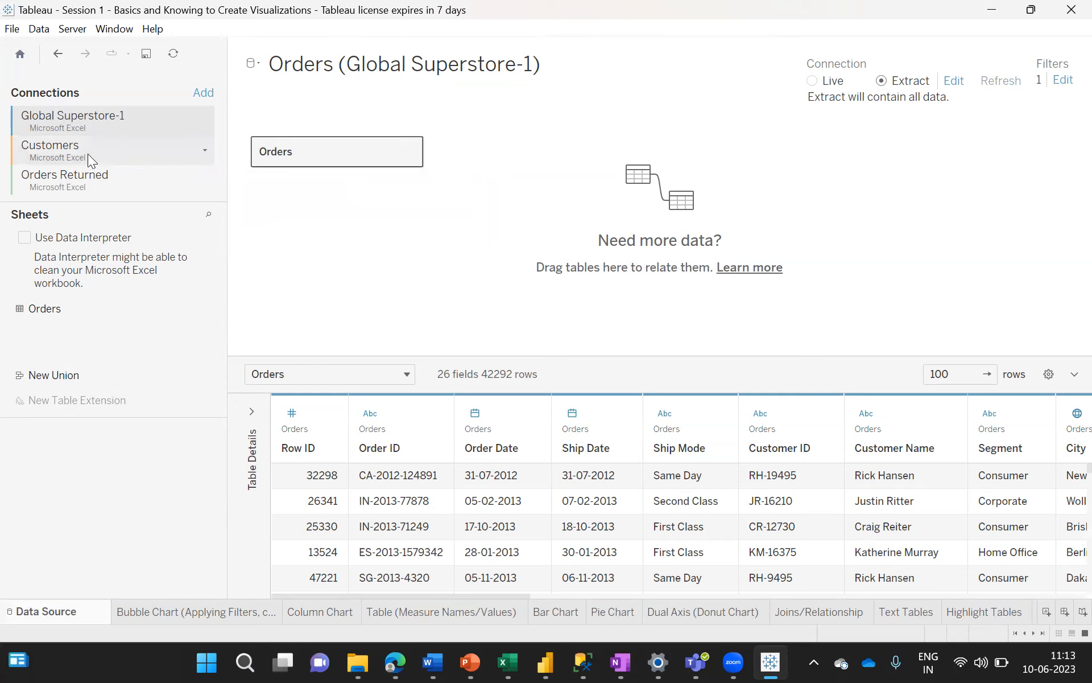
# - Try relating the People sheet from the Customers connection to the Orders table, and undo the addition
pyautogui.click(57, 152)
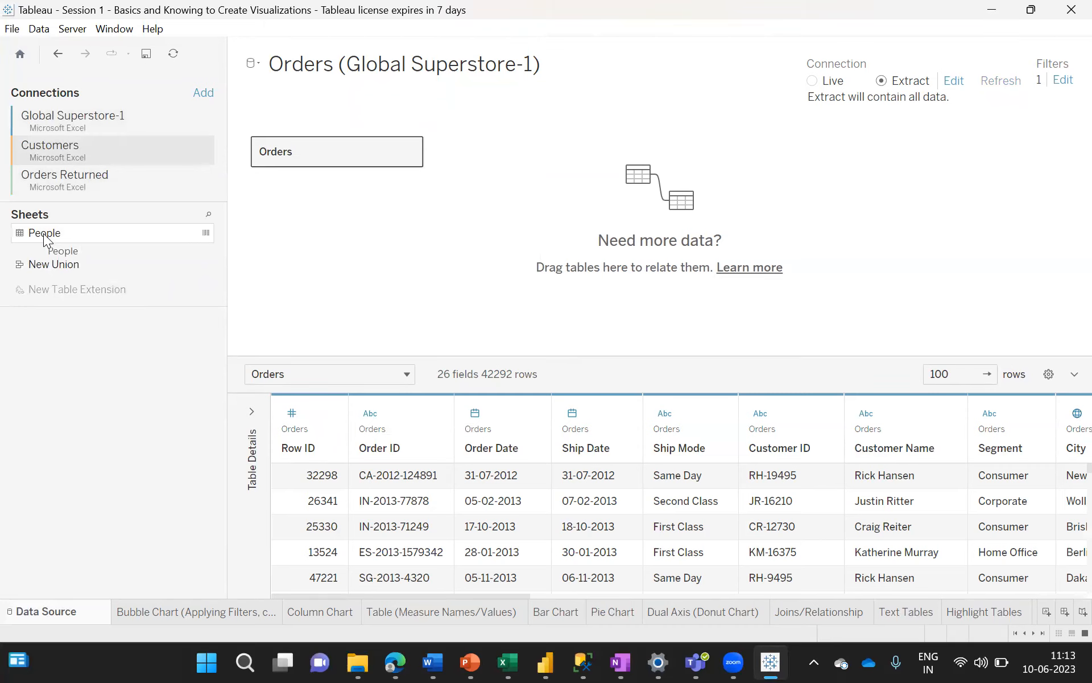
pyautogui.moveTo(43, 233); pyautogui.dragTo(394, 170)
pyautogui.moveTo(471, 152)
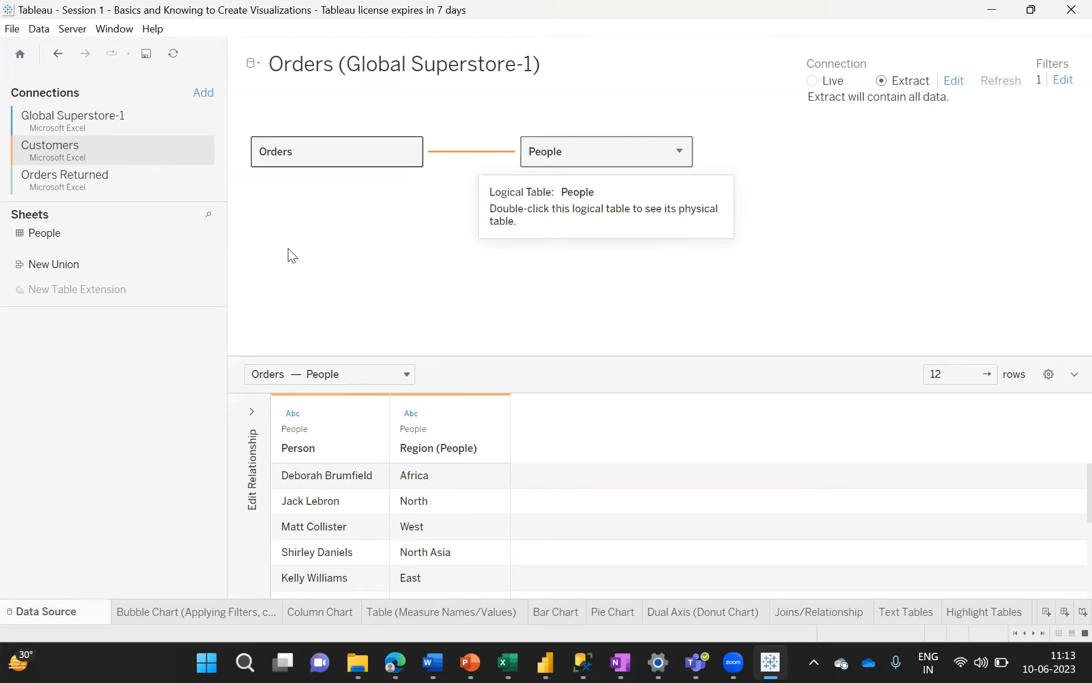
pyautogui.hotkey('ctrl', 'z')
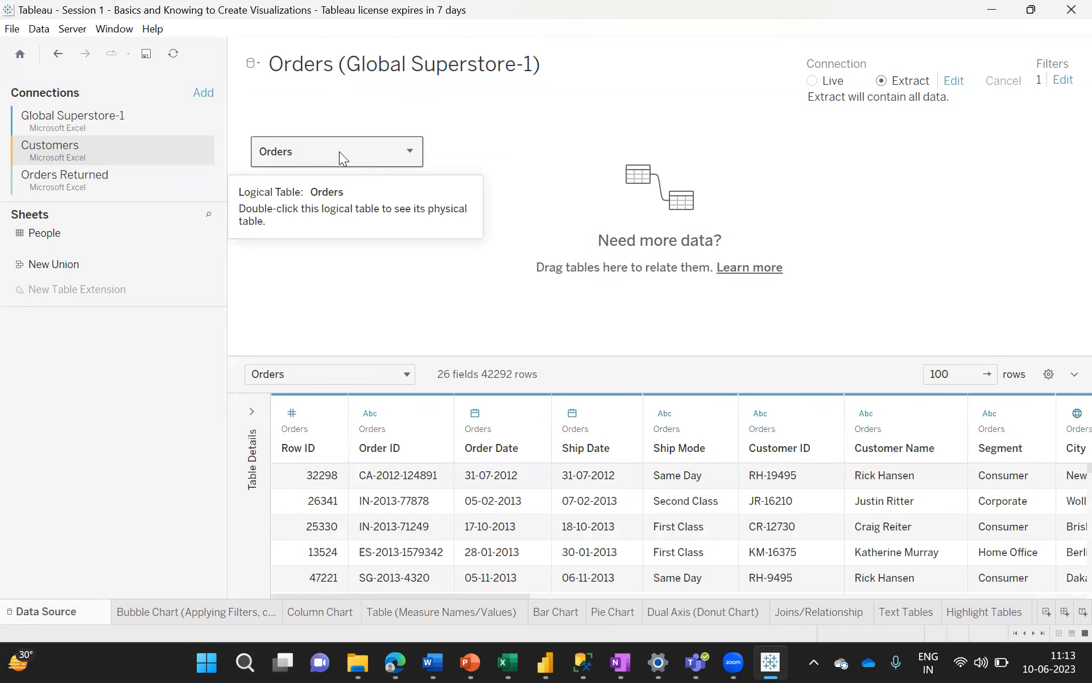
# - Try joining the People sheet to Orders inside the Orders logical table, and undo the change
pyautogui.doubleClick(339, 152)
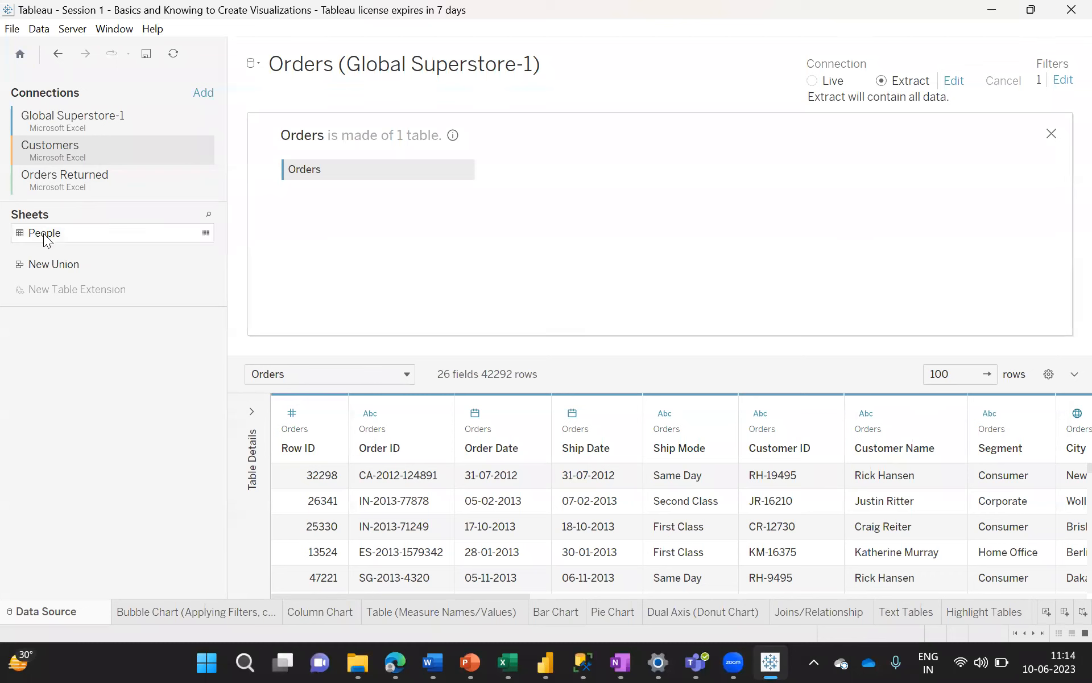
pyautogui.moveTo(44, 235); pyautogui.dragTo(342, 198)
pyautogui.moveTo(443, 181); pyautogui.dragTo(430, 171)
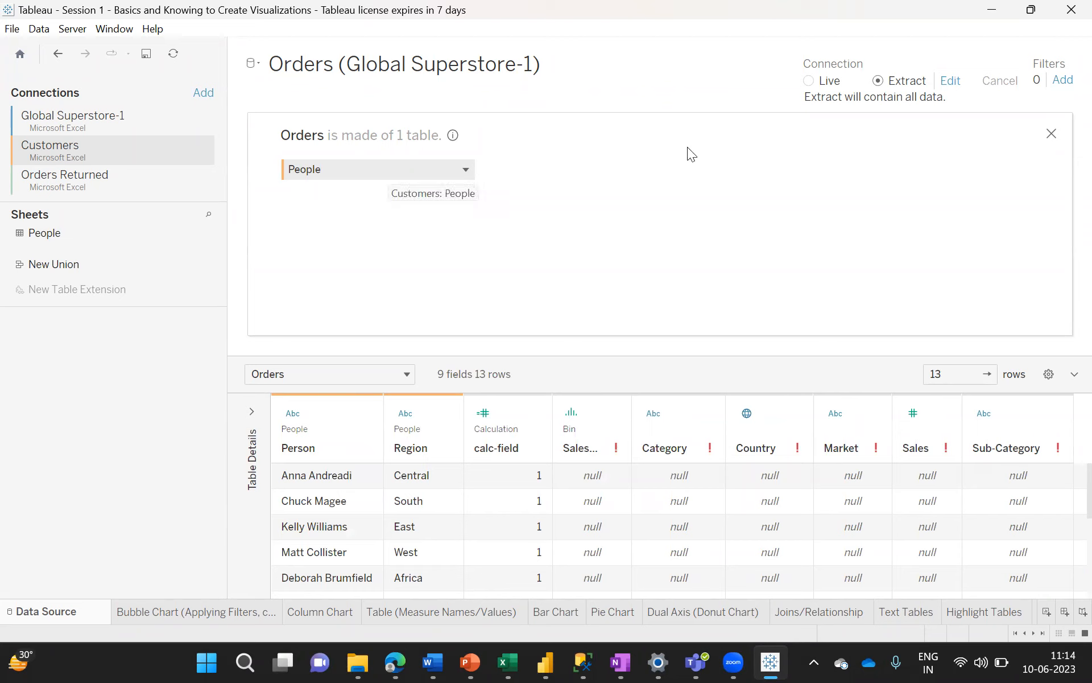
pyautogui.click(1050, 134)
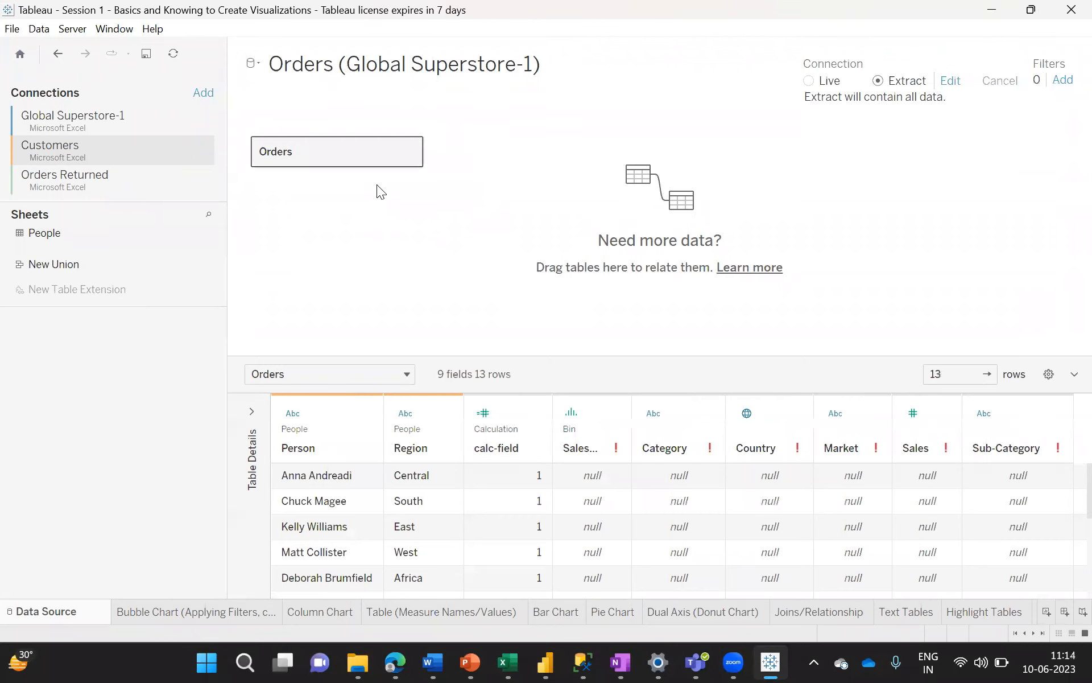
pyautogui.click(56, 52)
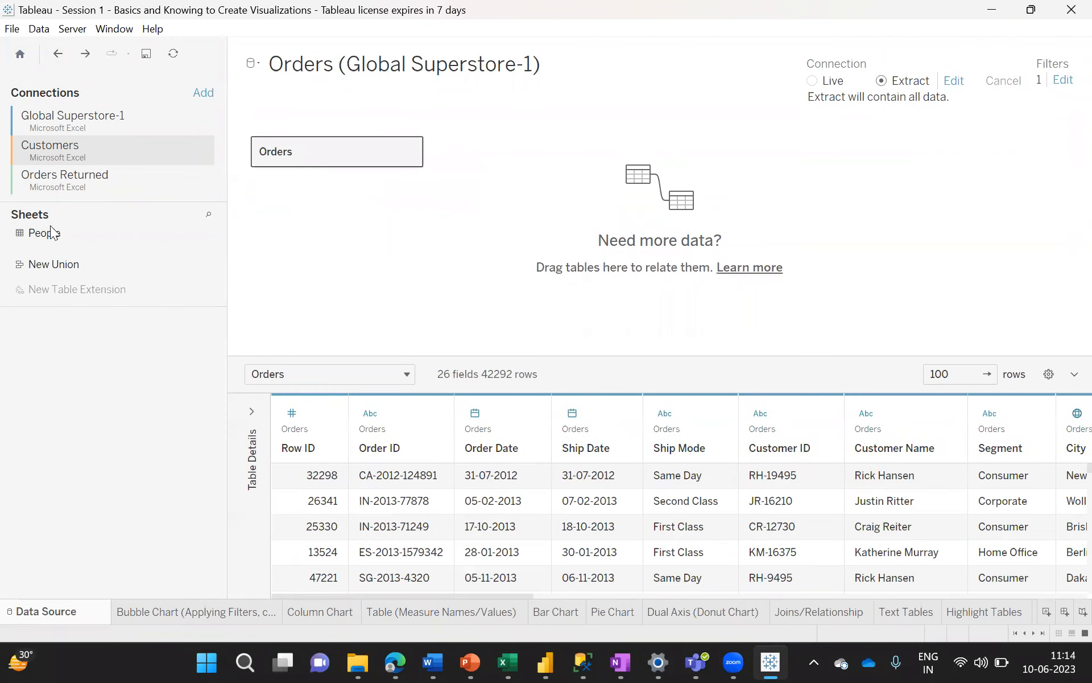
# - Join the People sheet from the Customers connection to the Orders table inside the Orders logical table
pyautogui.doubleClick(291, 148)
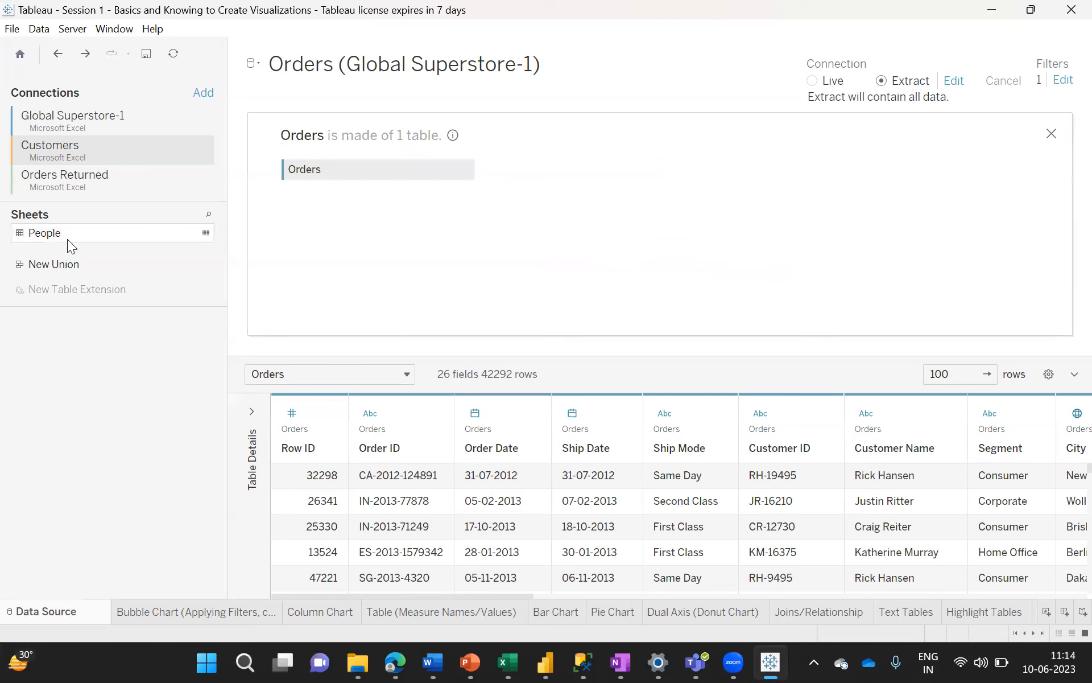
pyautogui.moveTo(42, 237); pyautogui.dragTo(409, 252)
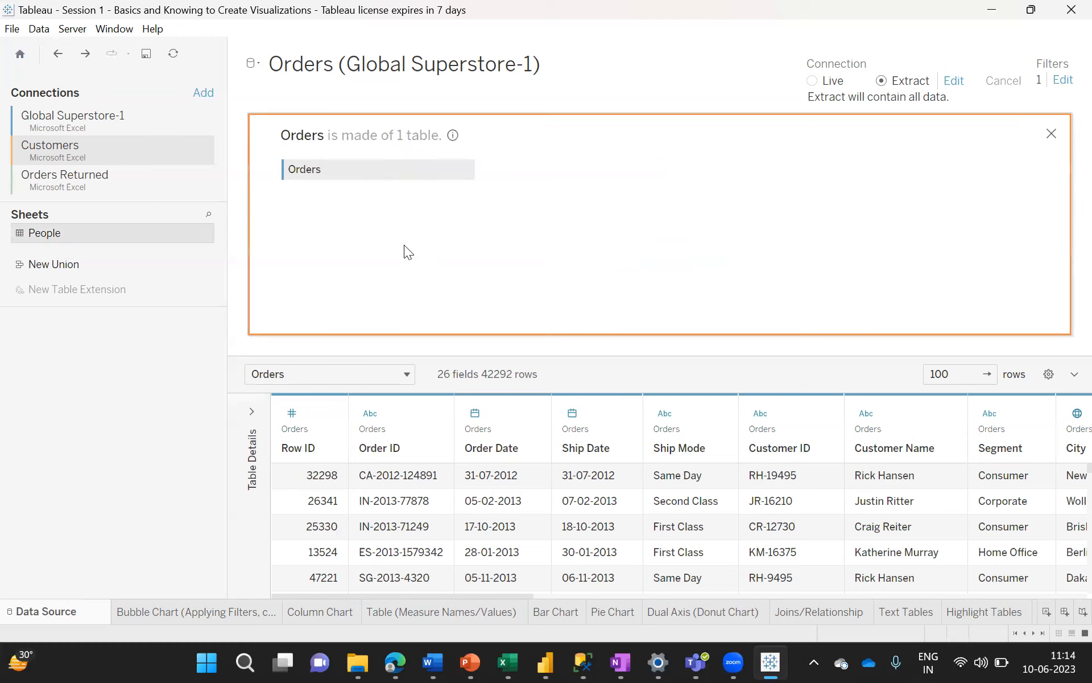
pyautogui.moveTo(449, 182); pyautogui.dragTo(302, 178)
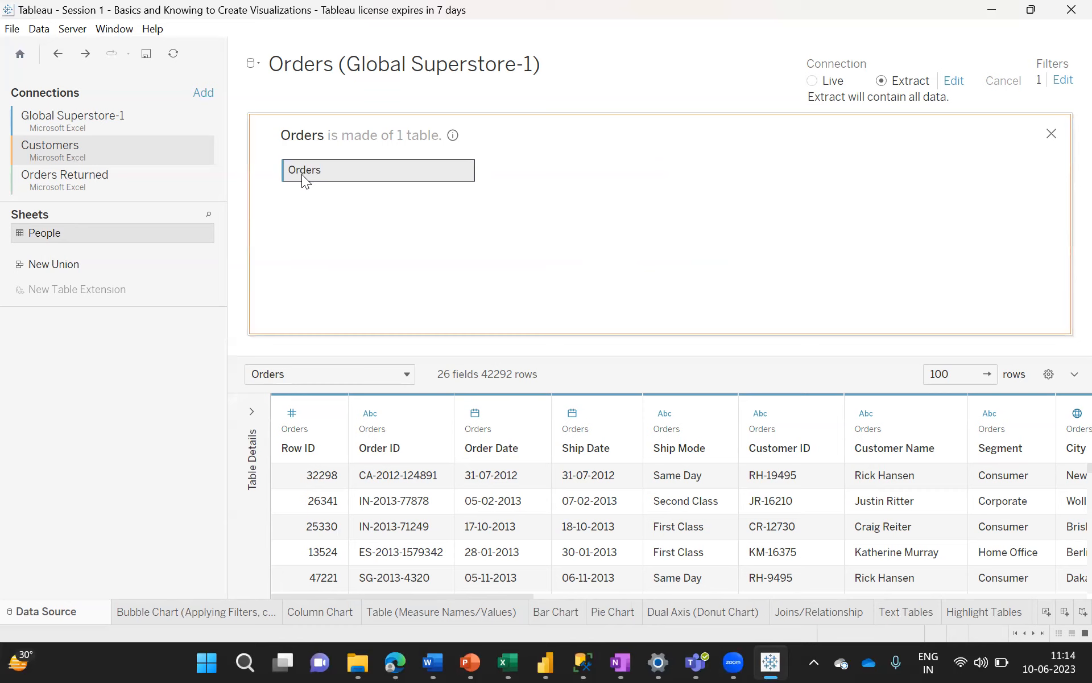
pyautogui.moveTo(420, 178); pyautogui.dragTo(471, 184)
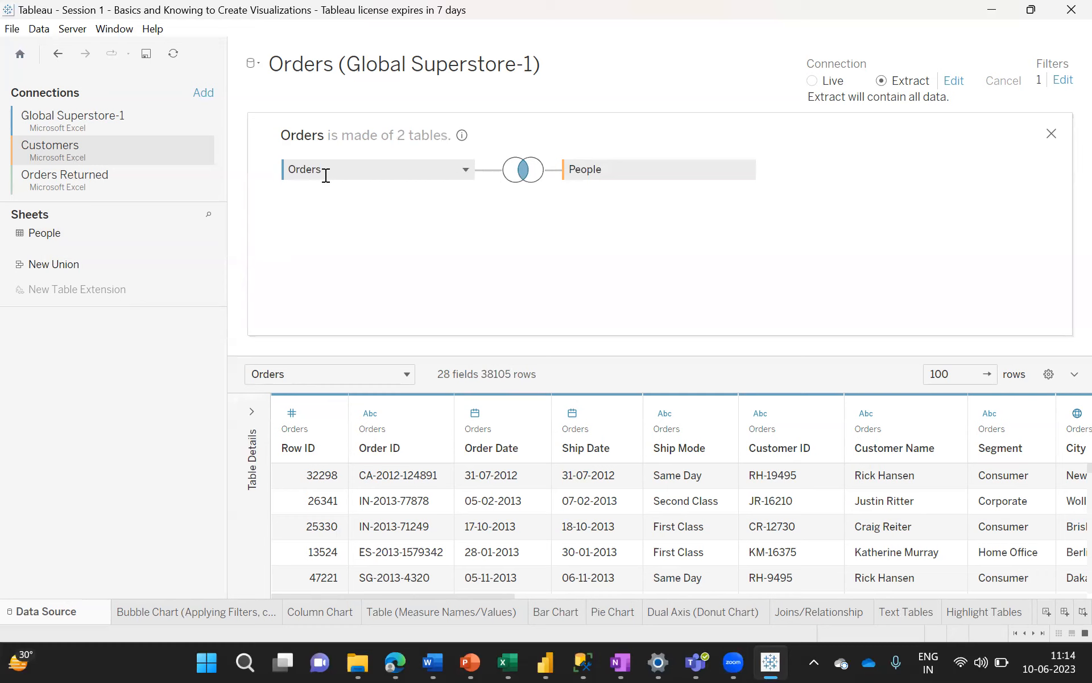
# - Examine the Global Superstore-1 sheets and the join type and matching fields between Orders and People
pyautogui.click(75, 121)
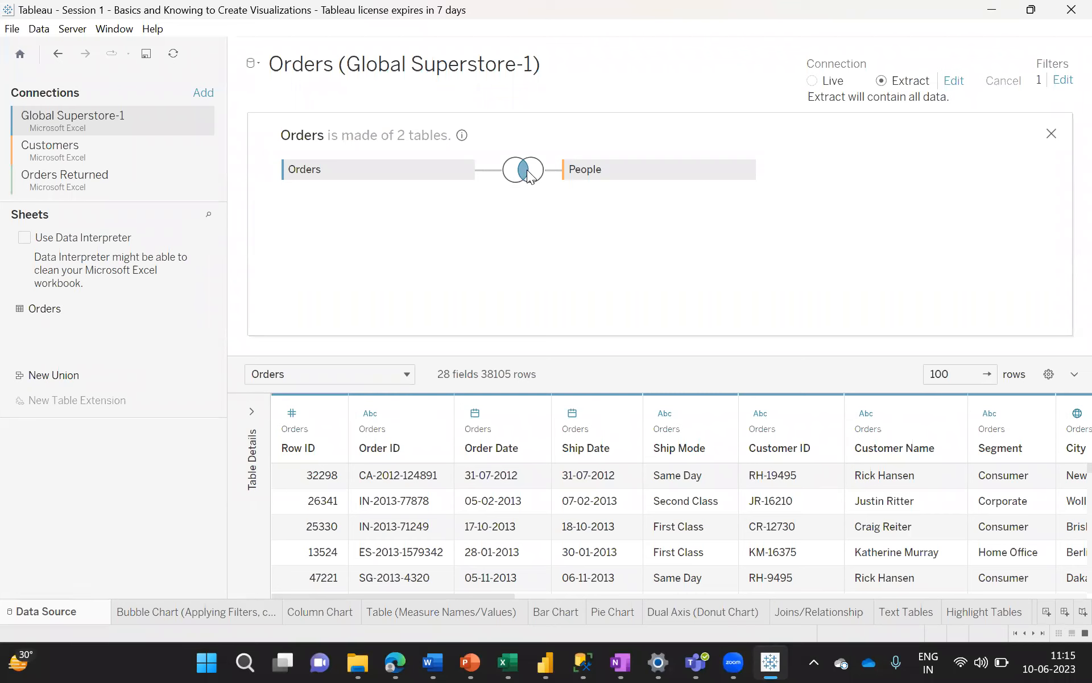
pyautogui.moveTo(528, 176)
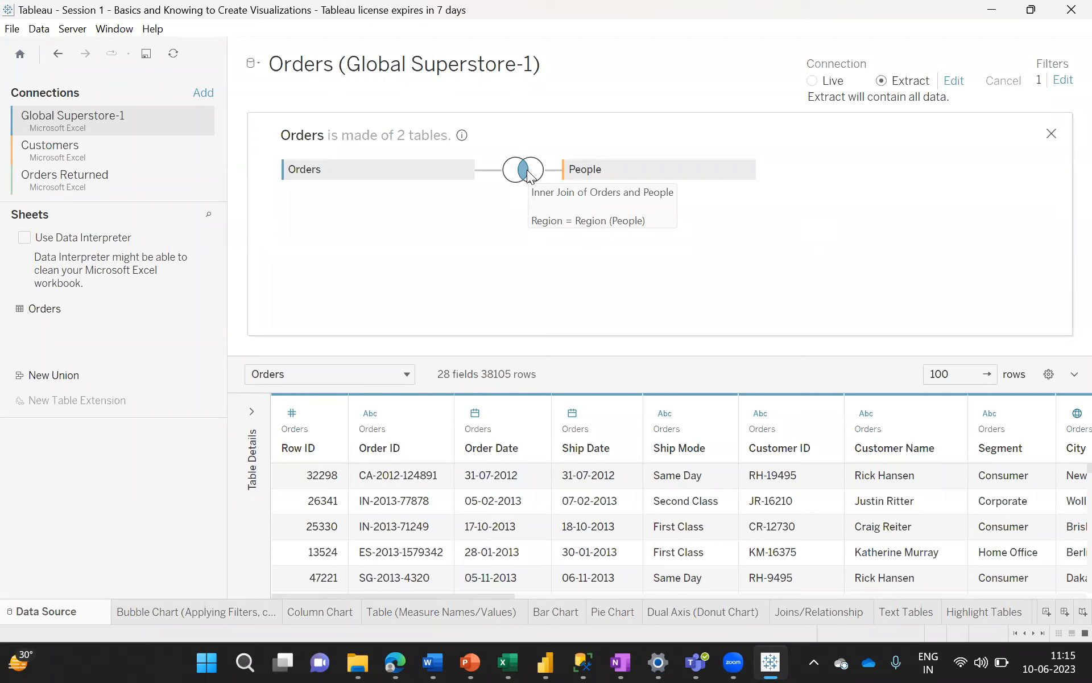
pyautogui.click(527, 172)
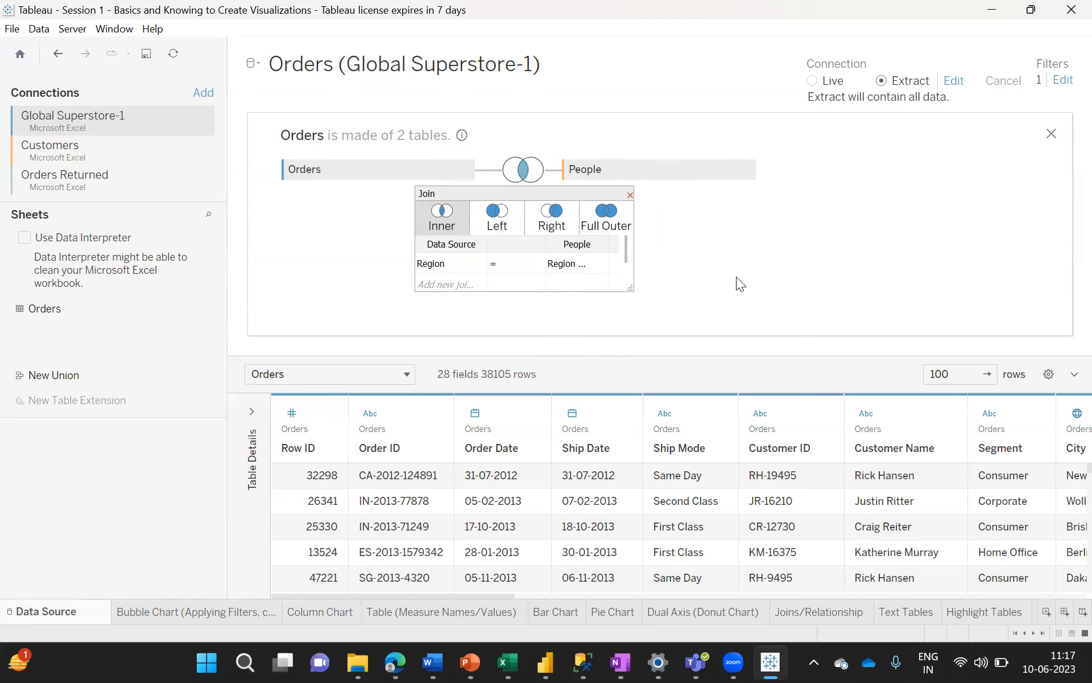
pyautogui.click(629, 195)
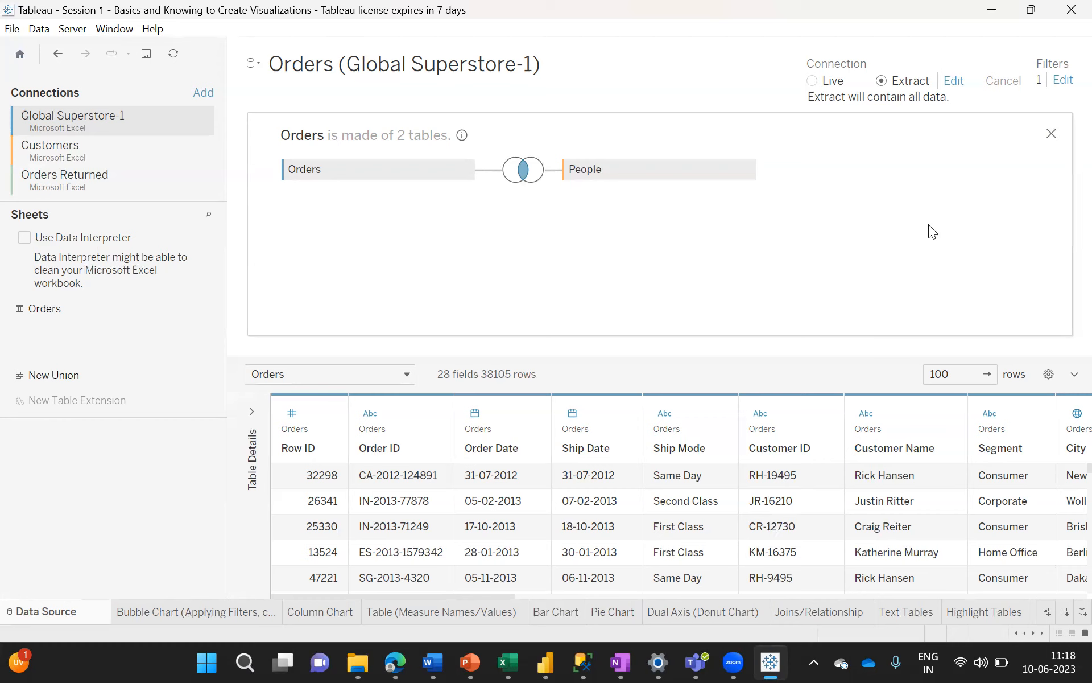
# - Open the Dual Axis (Donut Chart) worksheet
pyautogui.click(704, 618)
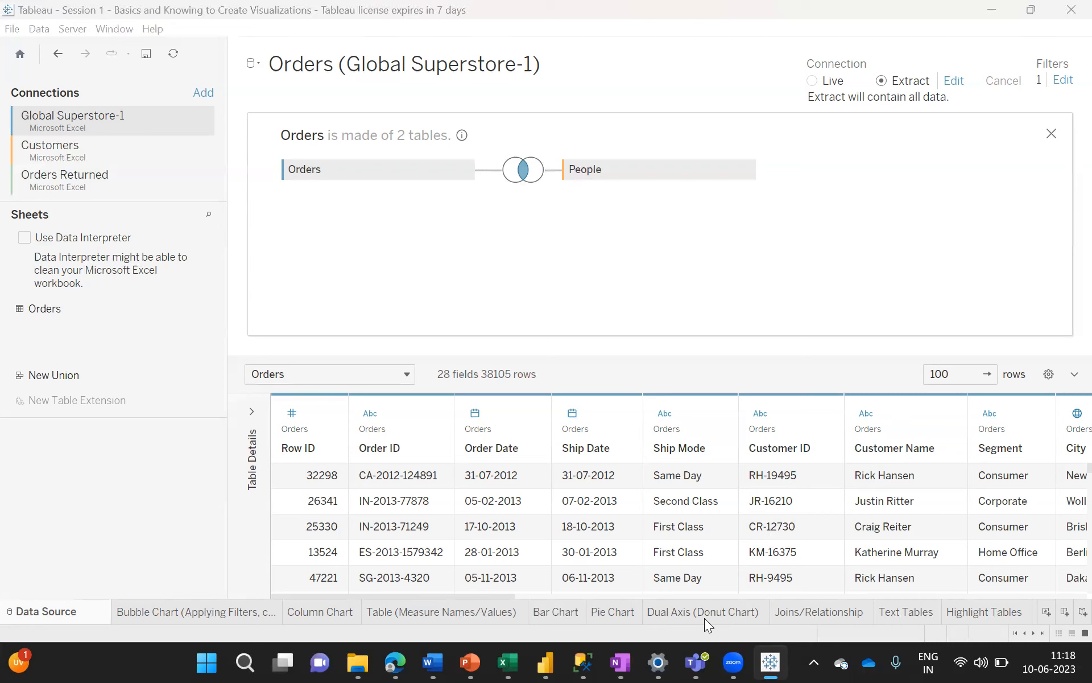